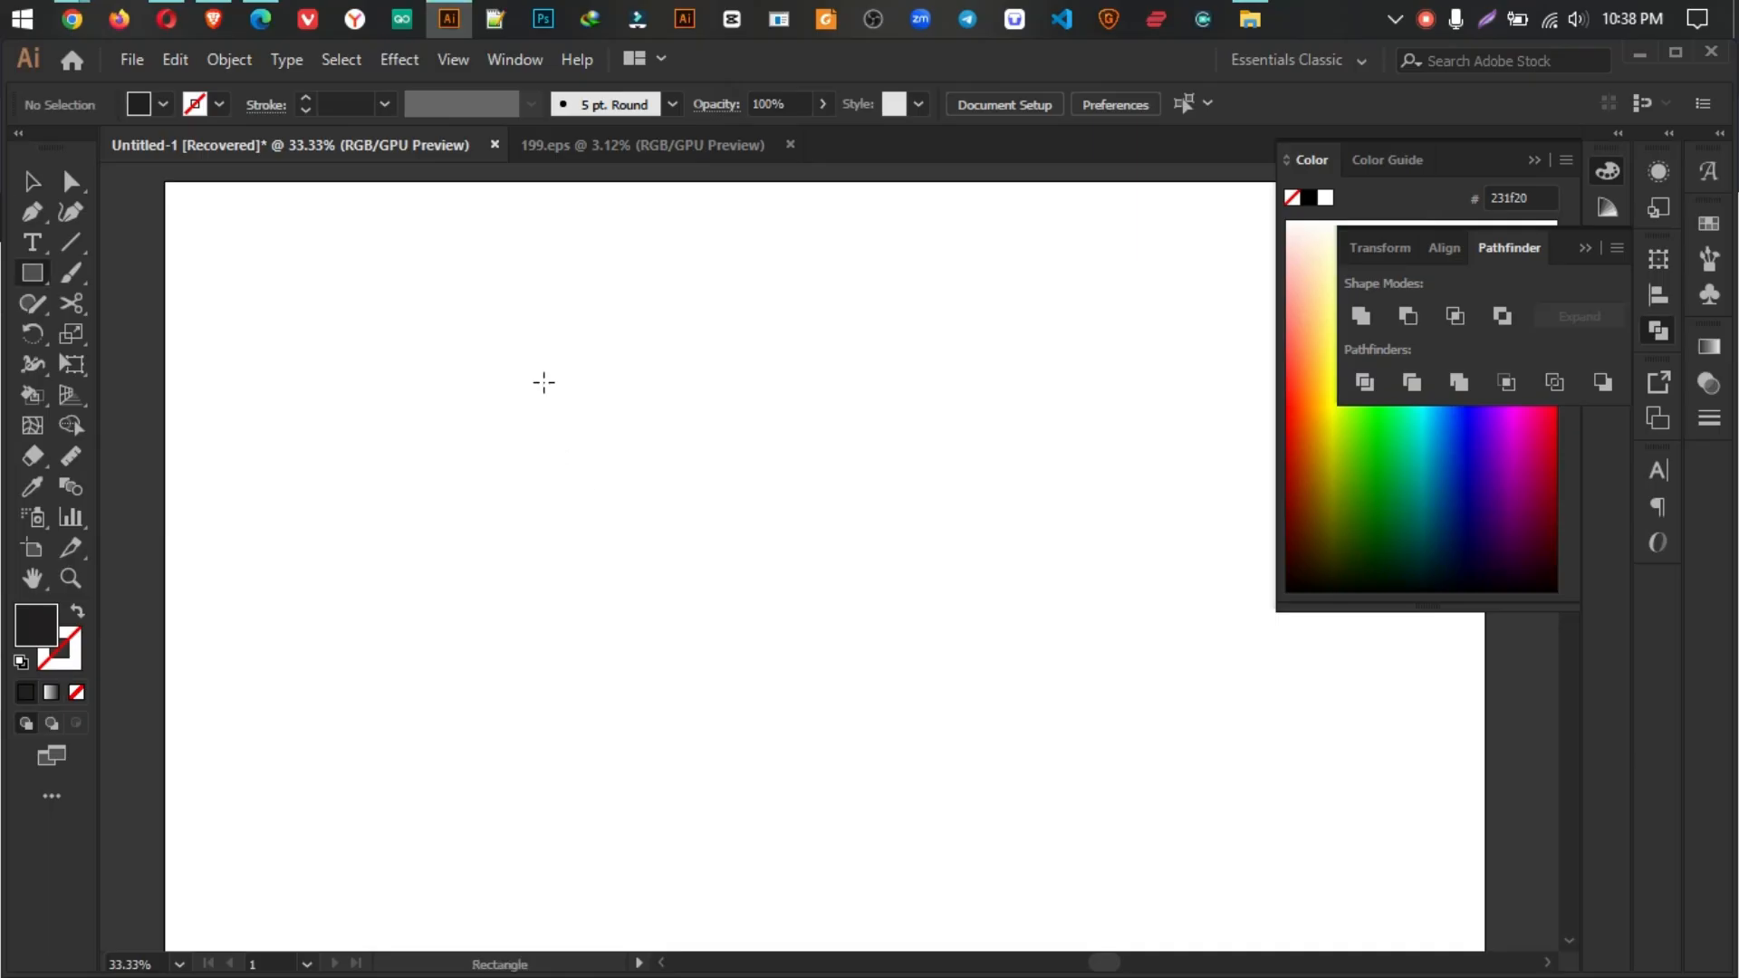
Step: Draw a tall dark rectangle on the artboard and round all its corners to about 181 px
{"action": "left_click_drag", "start_coordinate": [544, 382], "coordinate": [797, 784]}
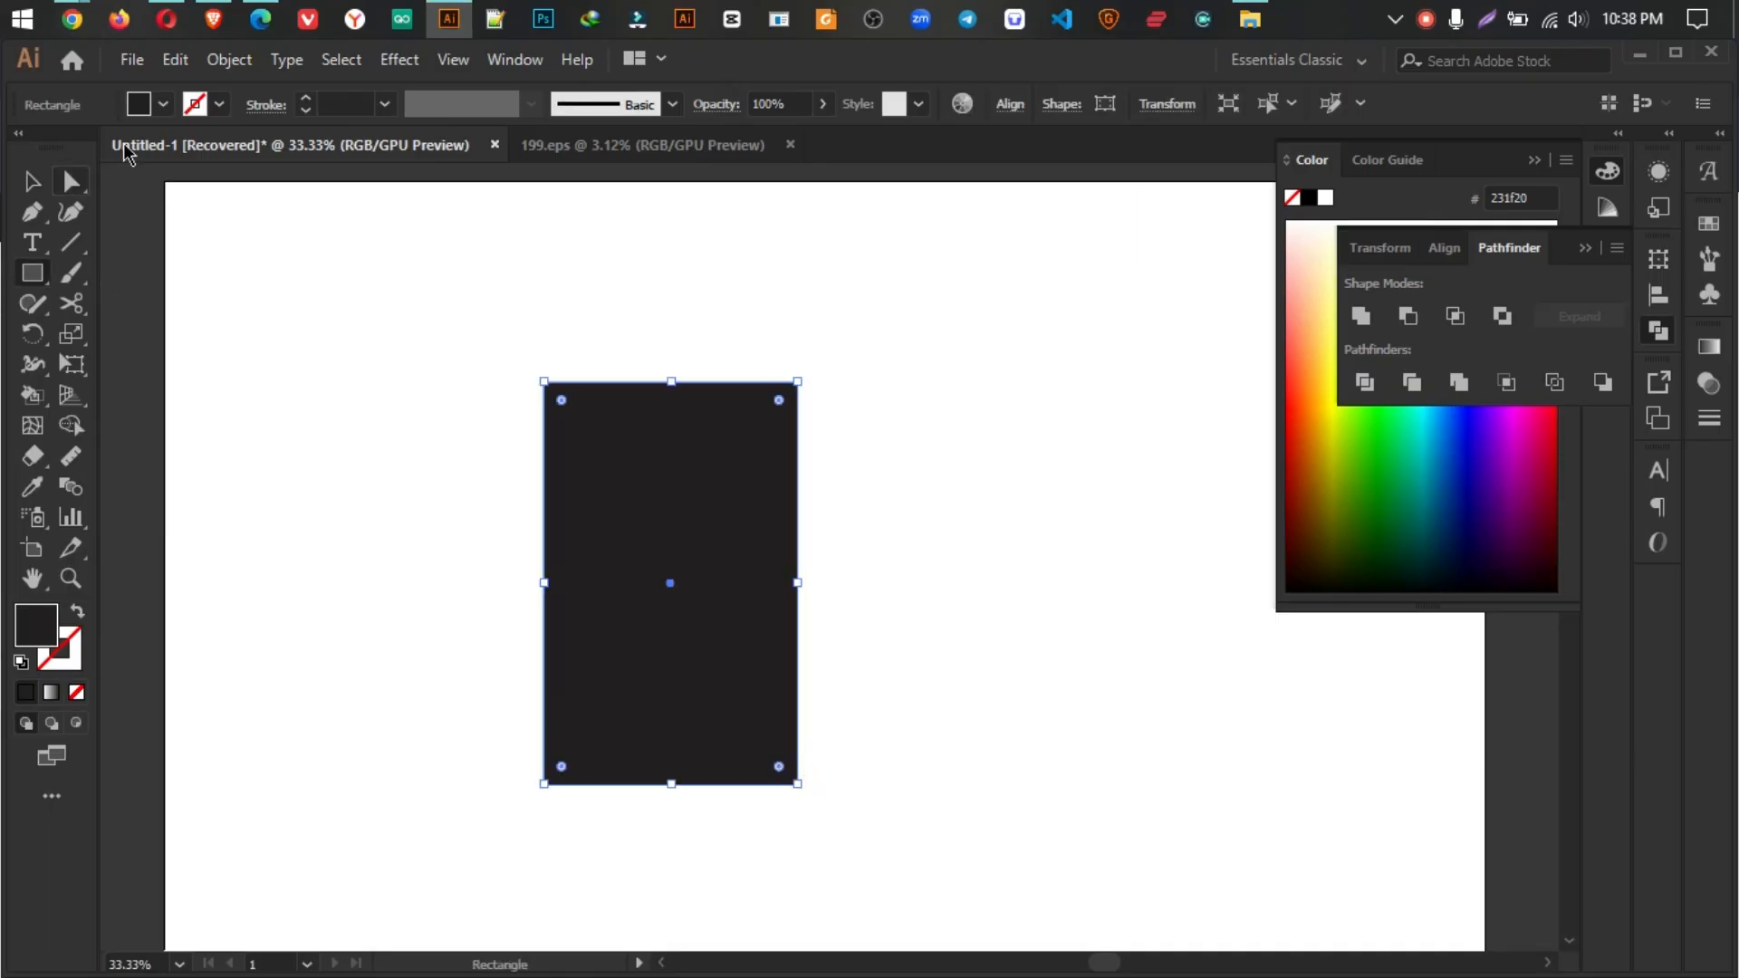
{"action": "left_click", "coordinate": [163, 106]}
{"action": "left_click", "coordinate": [33, 182]}
{"action": "left_click", "coordinate": [390, 340]}
{"action": "key", "text": "ctrl+a"}
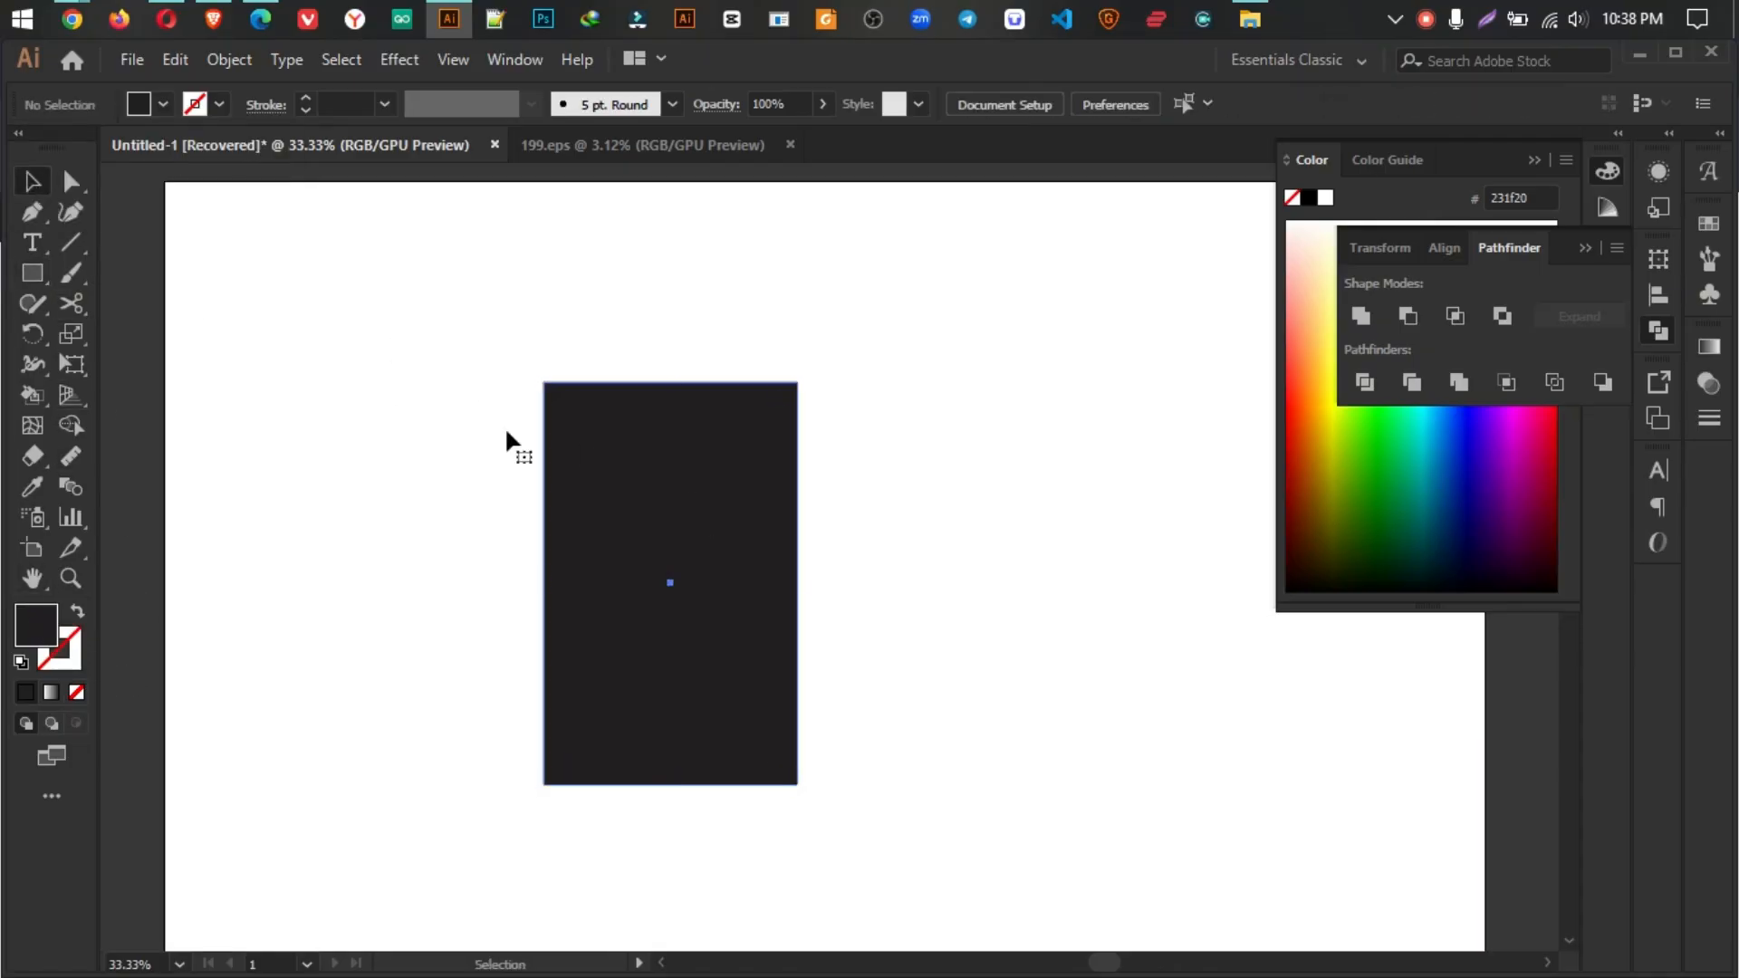
{"action": "key", "text": "a"}
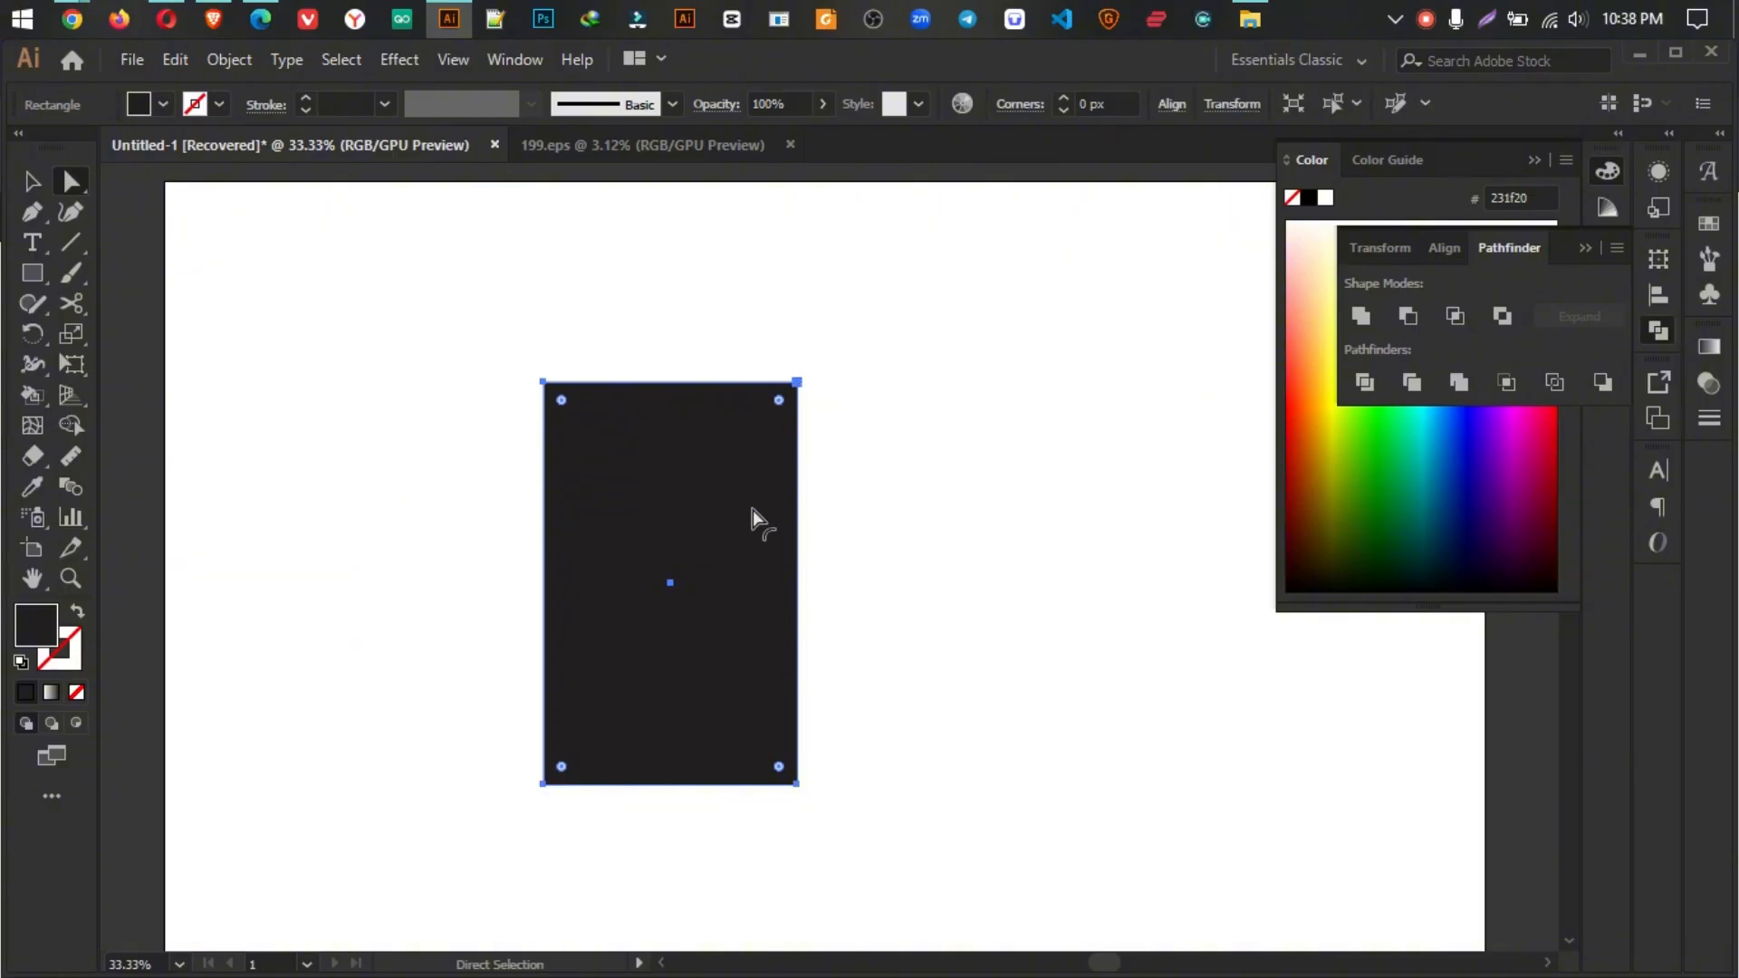
{"action": "left_click_drag", "start_coordinate": [752, 513], "coordinate": [748, 567]}
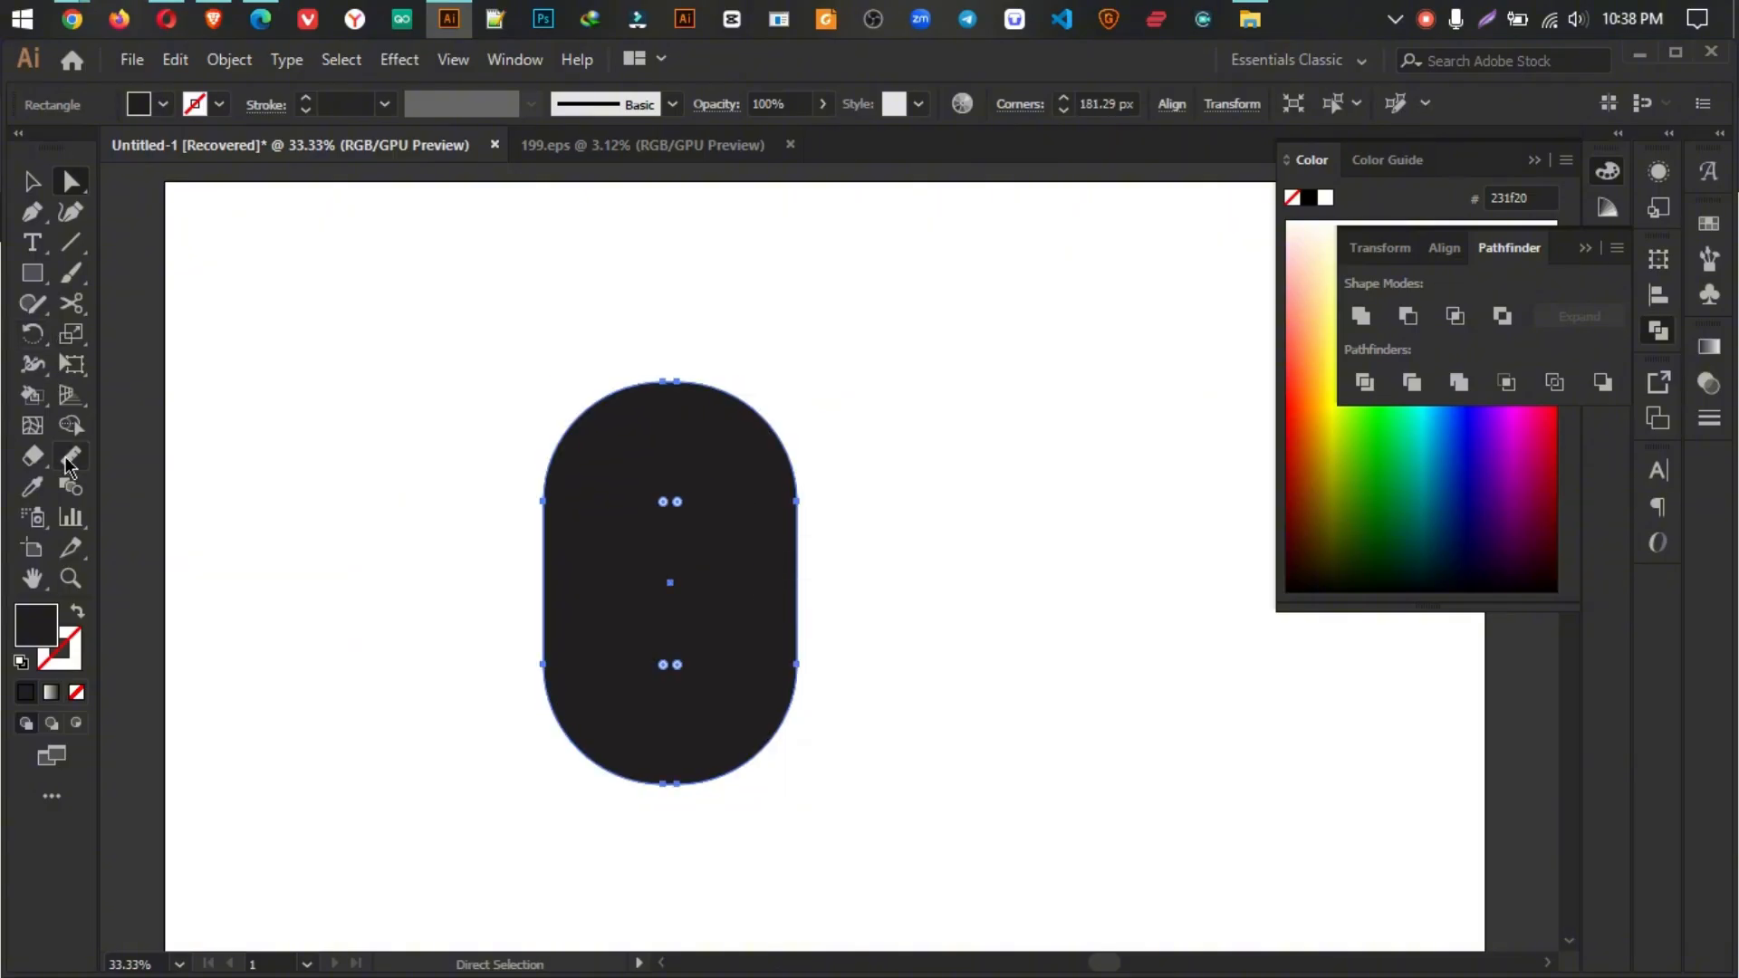
Step: Erase the upper part of the rounded shape with a rectangular eraser area, leaving a flat-topped plug body
{"action": "mouse_move", "coordinate": [32, 460]}
{"action": "left_mouse_down"}
{"action": "mouse_move", "coordinate": [134, 436]}
{"action": "mouse_move", "coordinate": [149, 494]}
{"action": "left_mouse_up"}
{"action": "mouse_move", "coordinate": [419, 352]}
{"action": "left_mouse_down"}
{"action": "mouse_move", "coordinate": [777, 485]}
{"action": "mouse_move", "coordinate": [1087, 552]}
{"action": "left_mouse_up"}
{"action": "left_click", "coordinate": [32, 182]}
{"action": "left_click", "coordinate": [924, 532]}
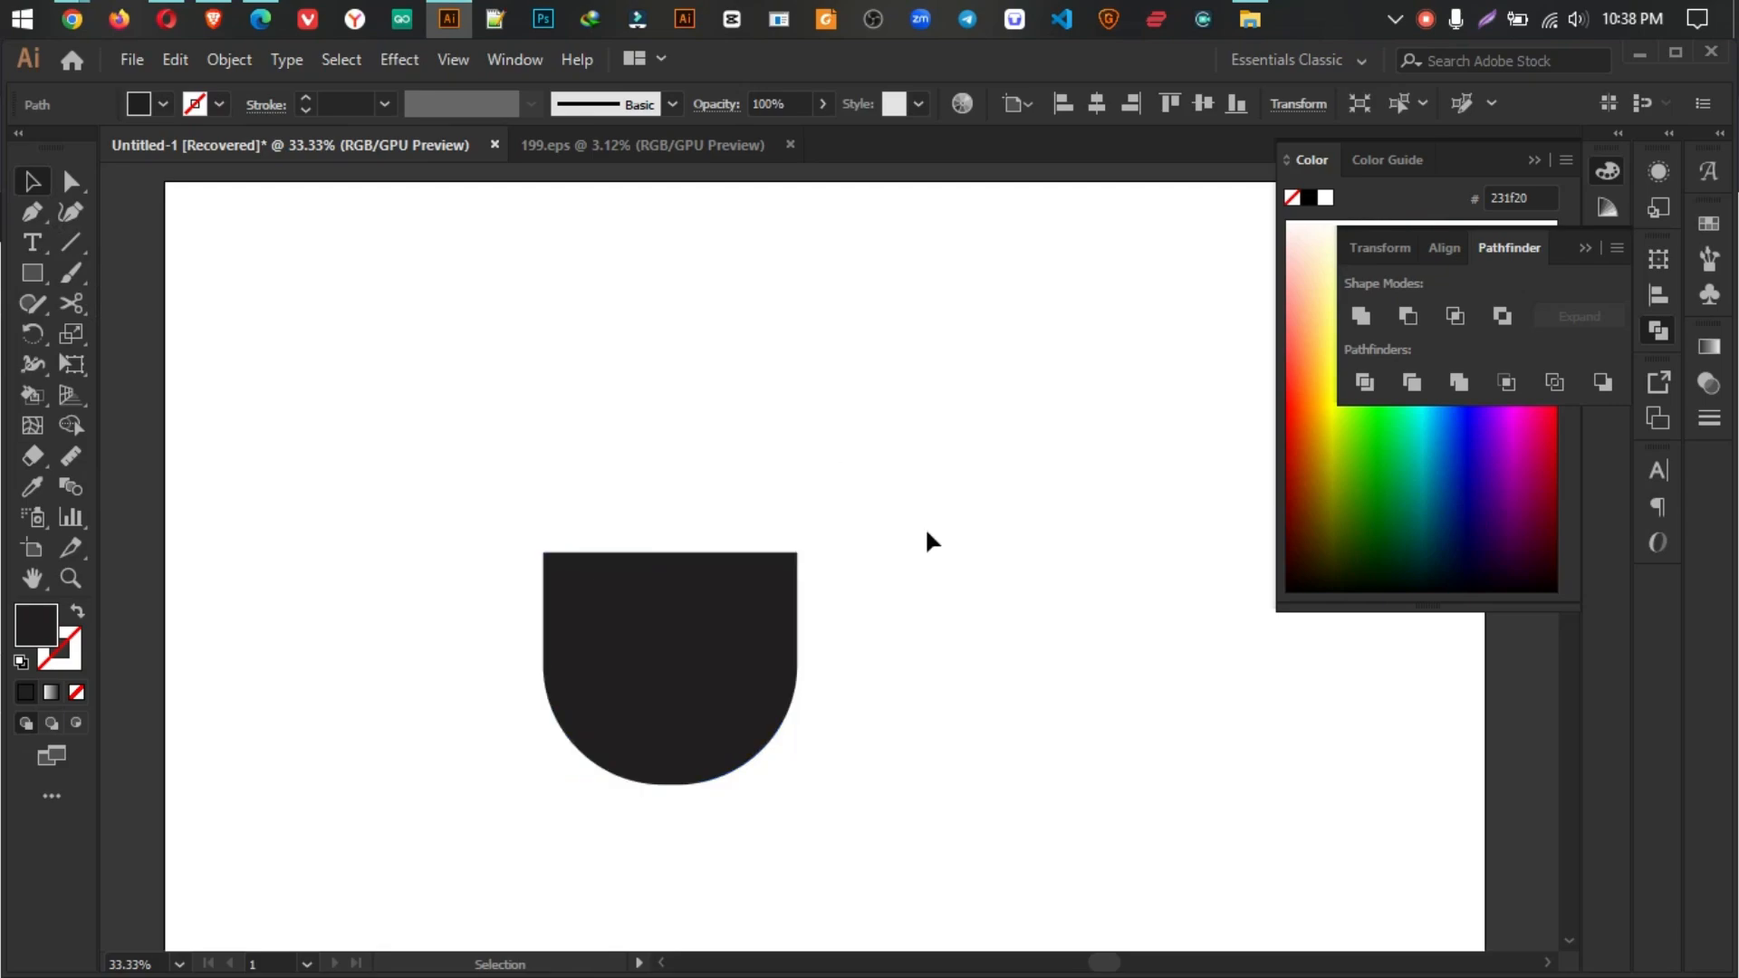
Step: Draw a thin horizontal bar just above the plug body, slightly wider than it, and fully round its ends
{"action": "left_click_drag", "start_coordinate": [856, 560], "coordinate": [853, 542]}
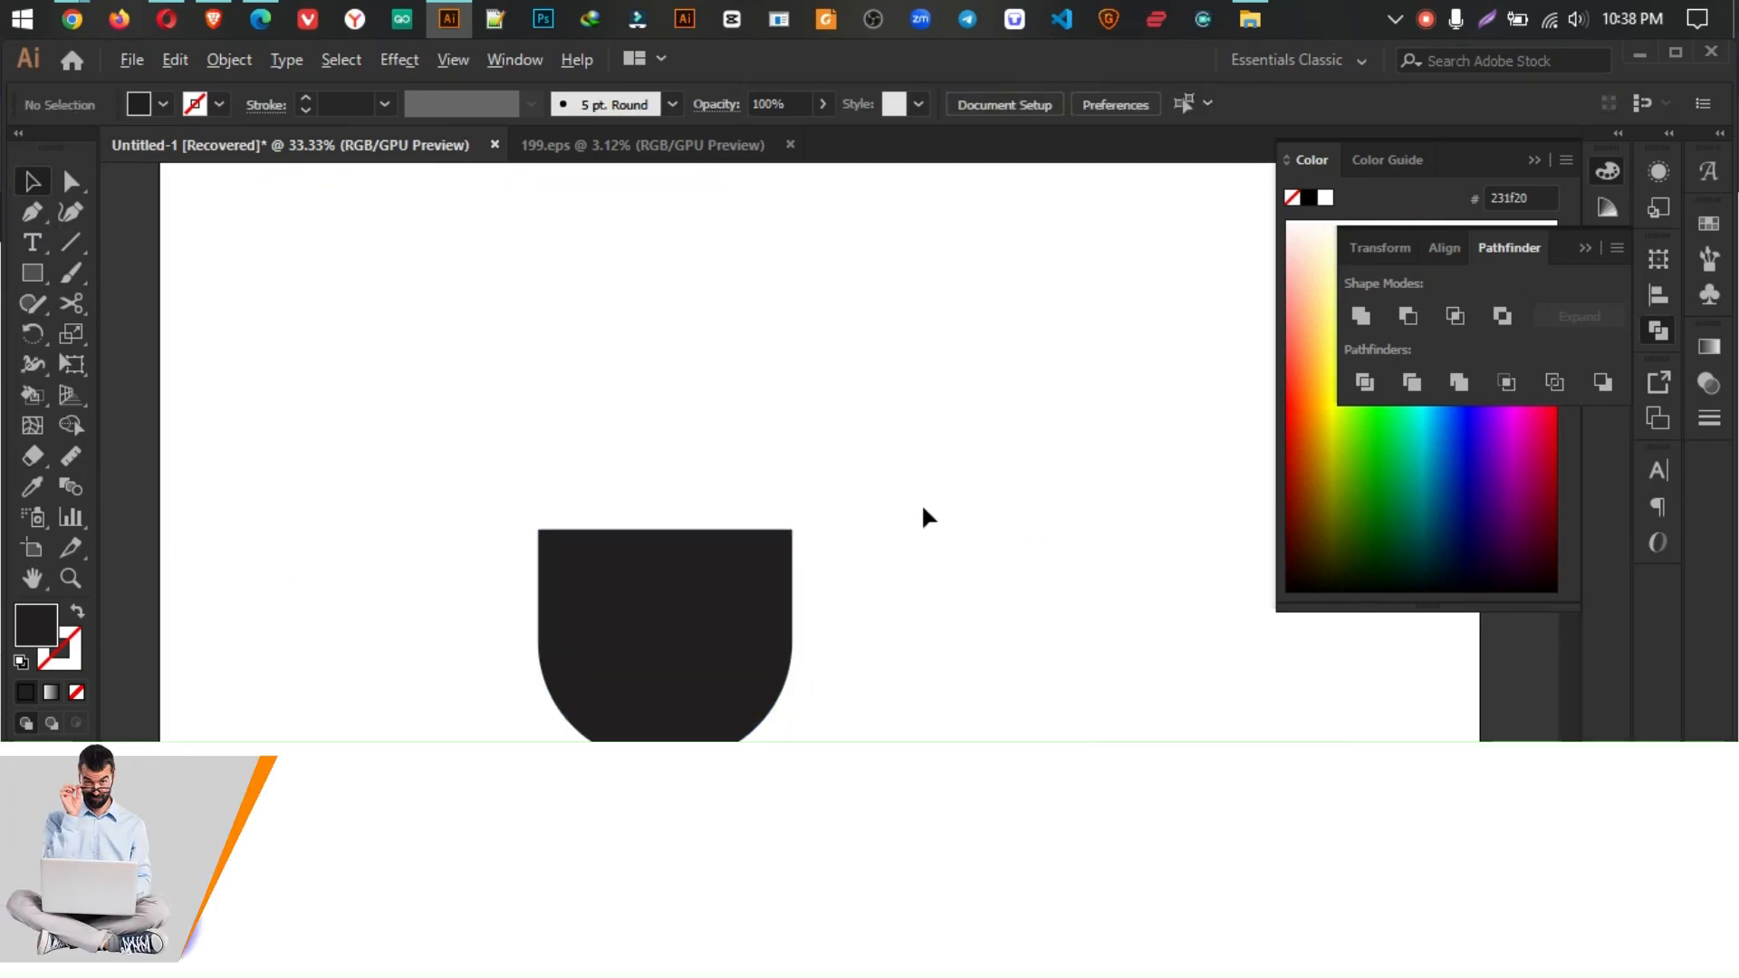
{"action": "scroll", "coordinate": [917, 504], "scroll_direction": "up", "scroll_amount": 1}
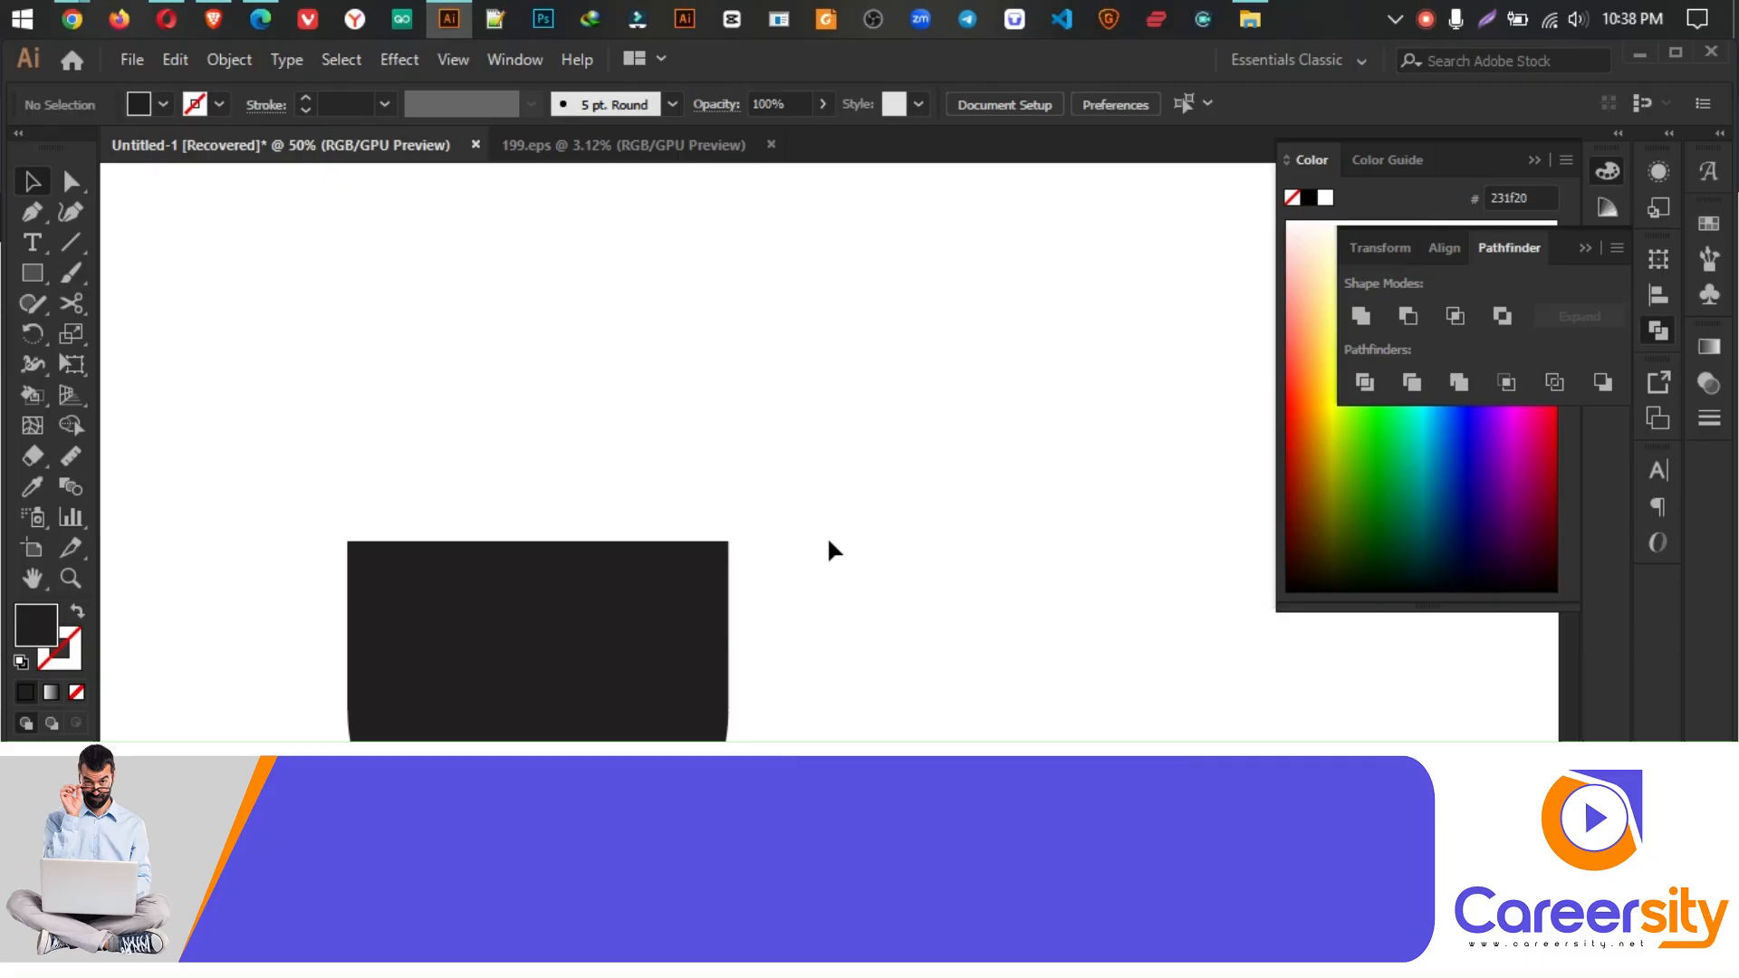
{"action": "left_click", "coordinate": [33, 273]}
{"action": "left_click", "coordinate": [136, 274]}
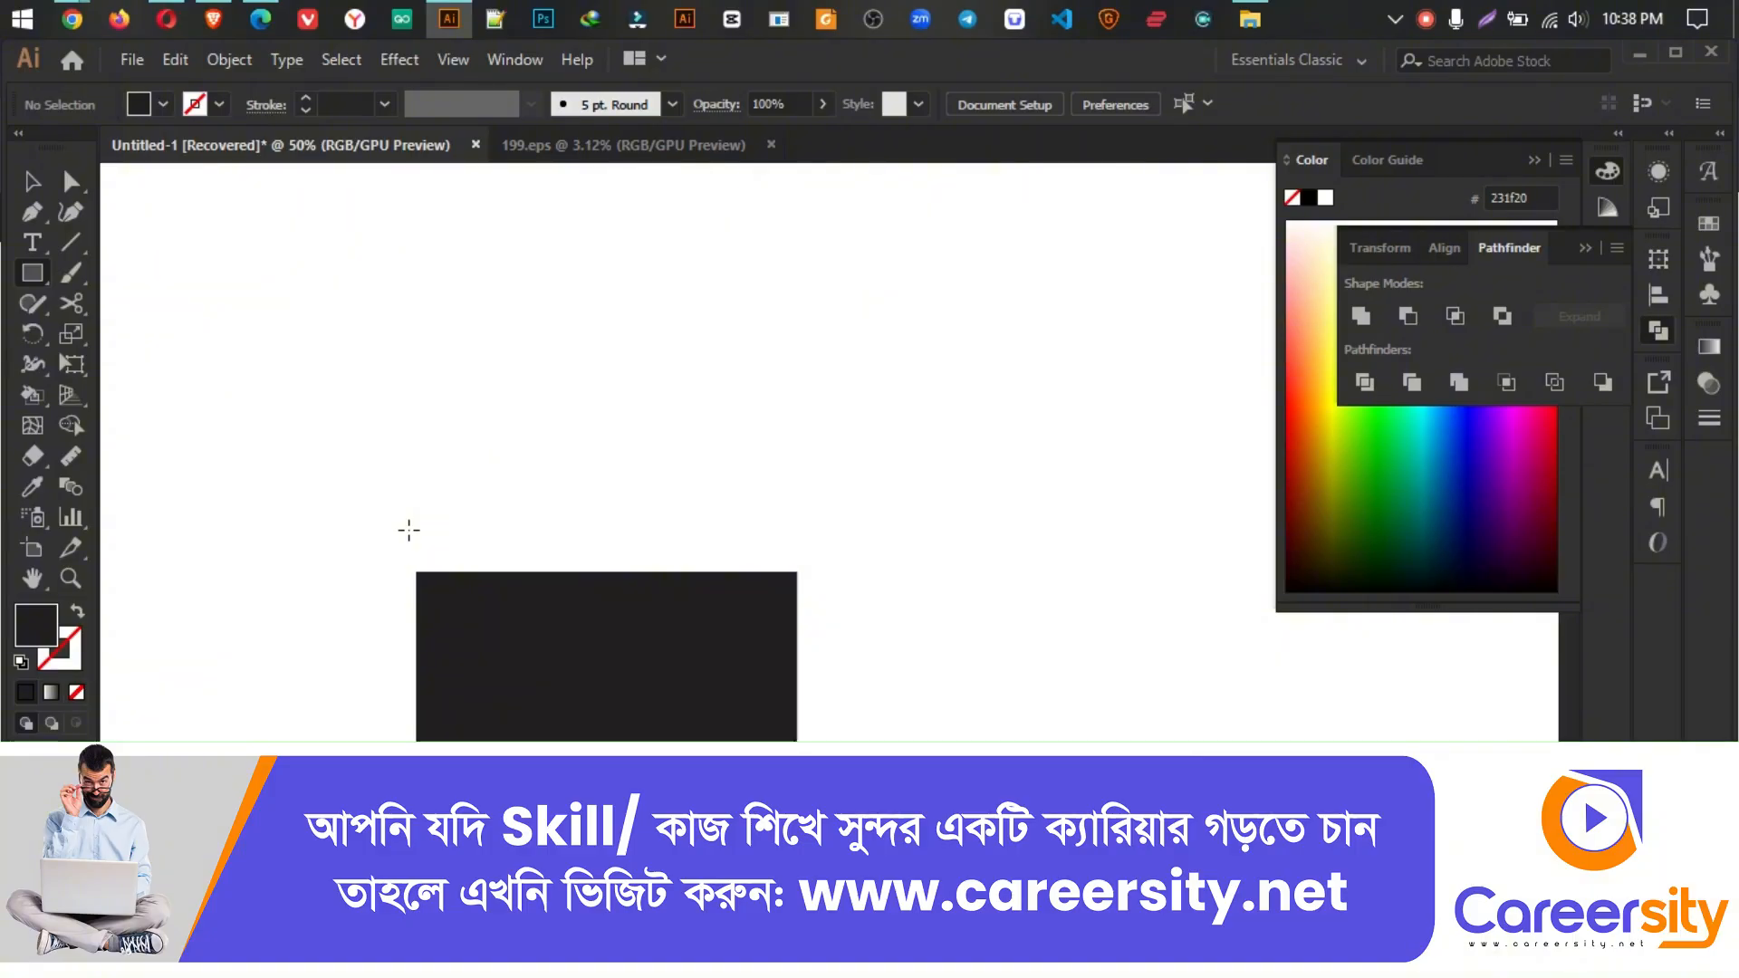
{"action": "left_click_drag", "start_coordinate": [386, 523], "coordinate": [818, 551]}
{"action": "left_click", "coordinate": [74, 184]}
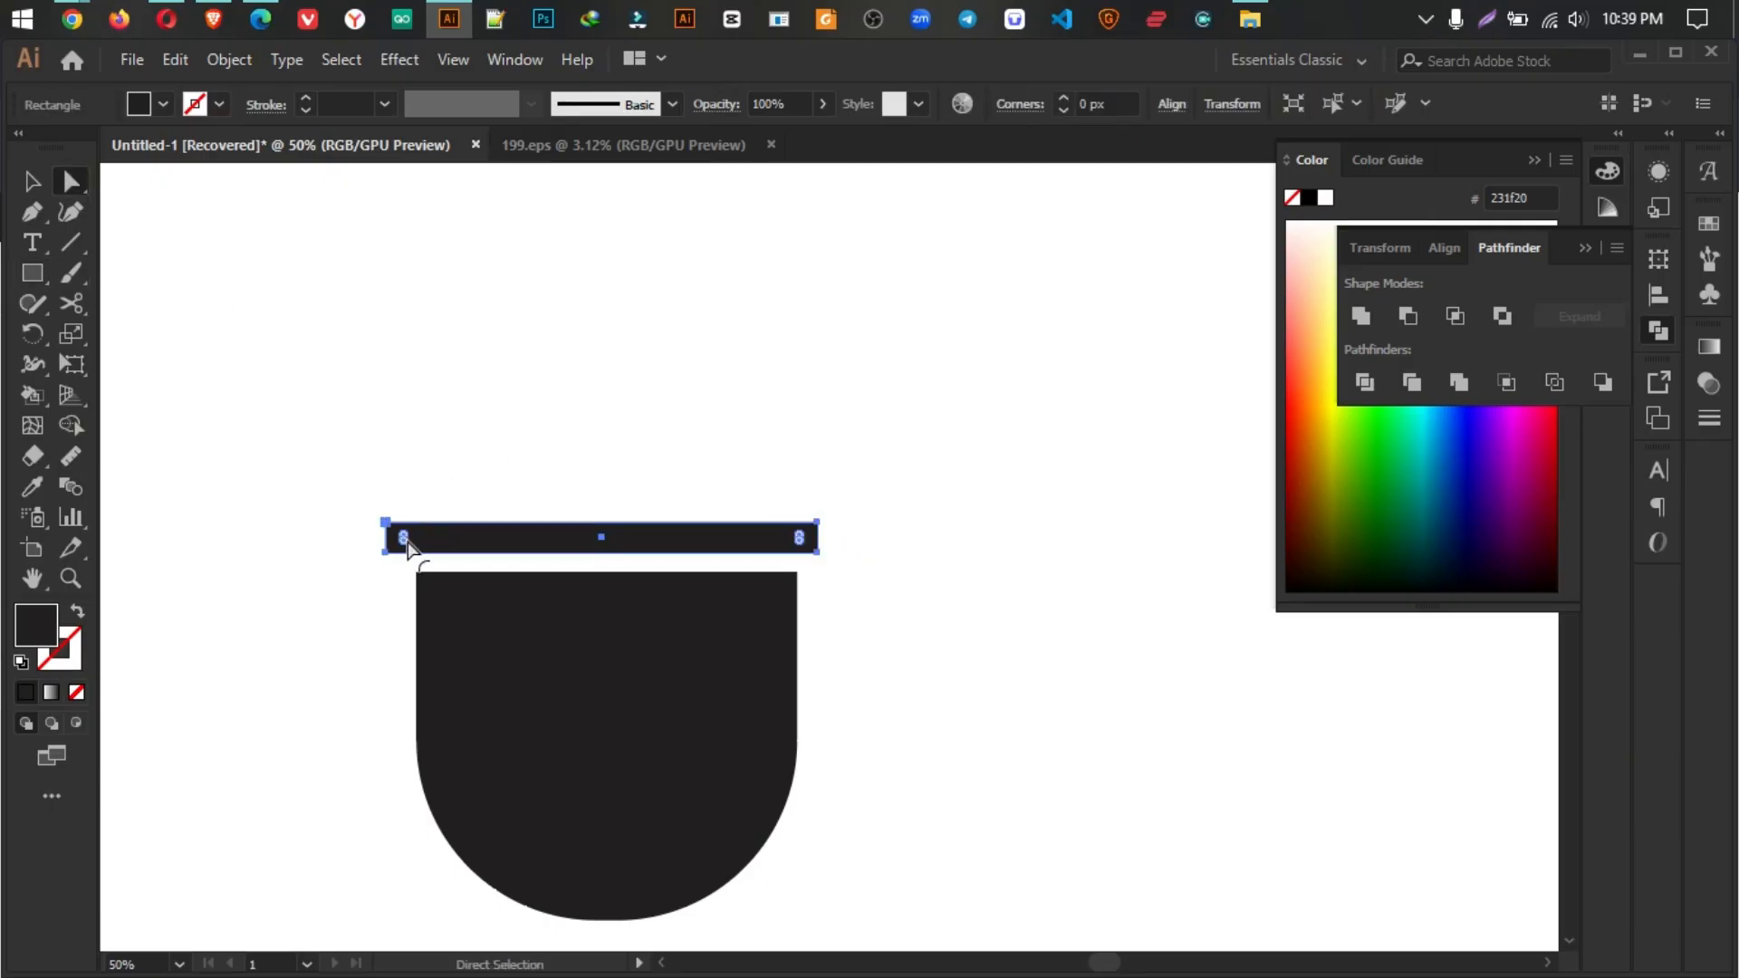
{"action": "left_click_drag", "start_coordinate": [404, 538], "coordinate": [590, 569]}
{"action": "left_click", "coordinate": [405, 430]}
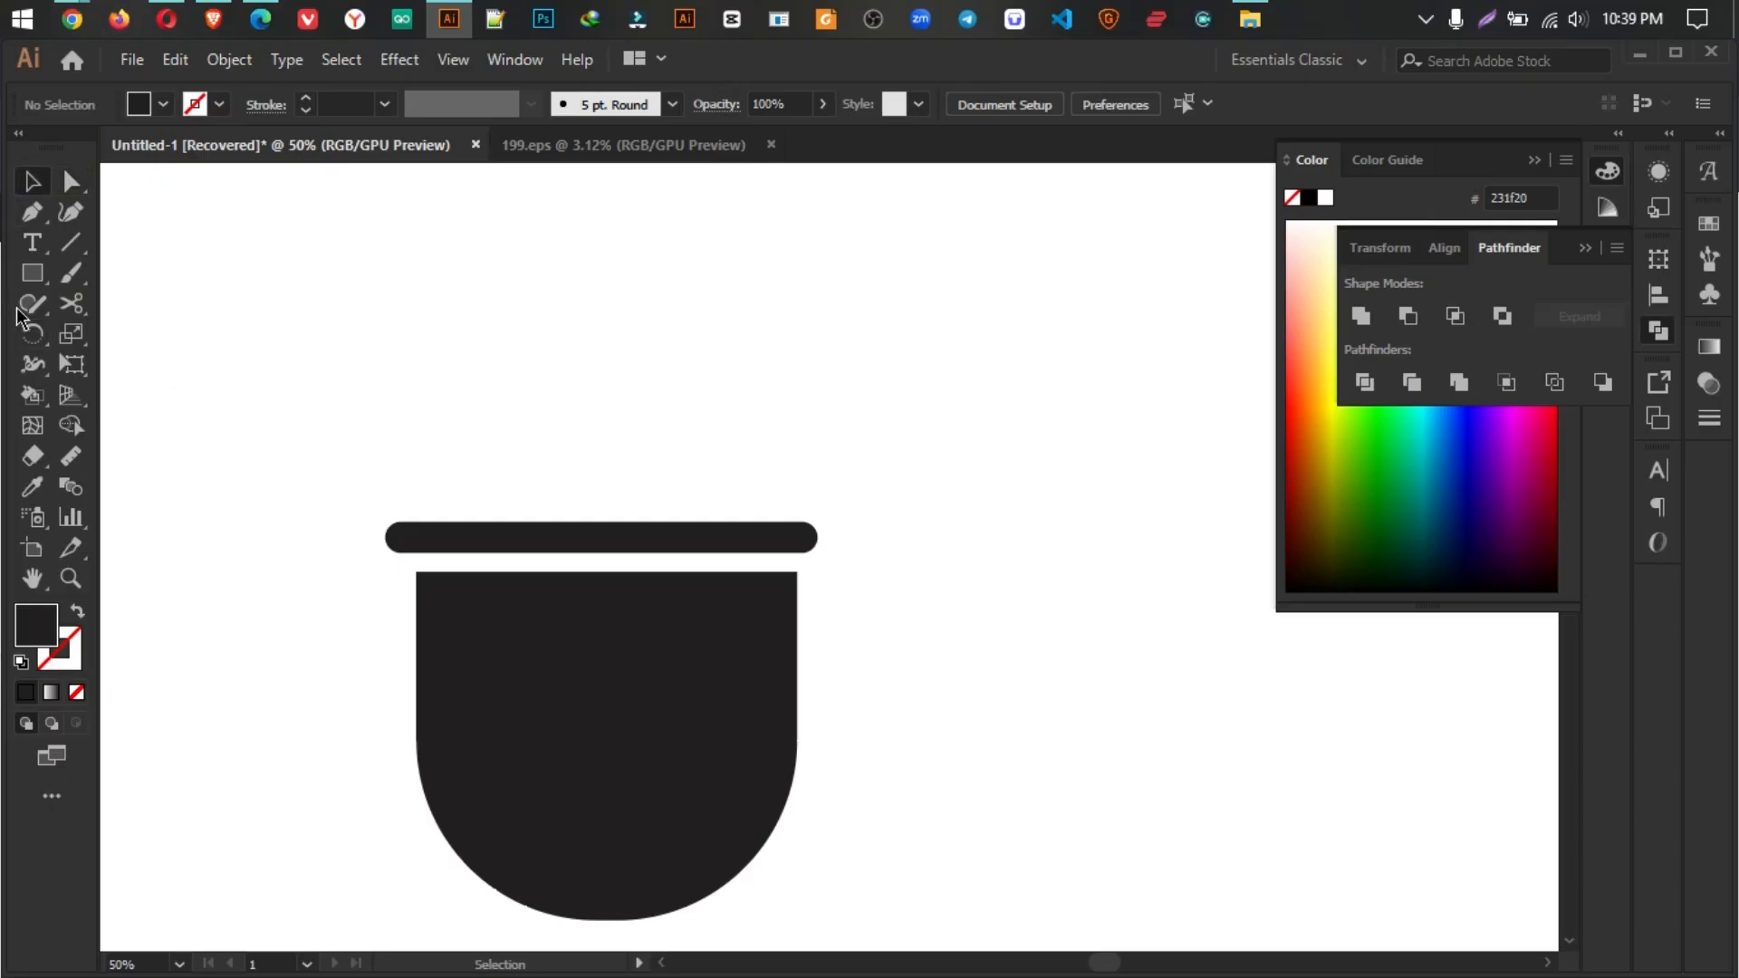
{"action": "left_click", "coordinate": [32, 272]}
{"action": "left_click_drag", "start_coordinate": [434, 336], "coordinate": [455, 537]}
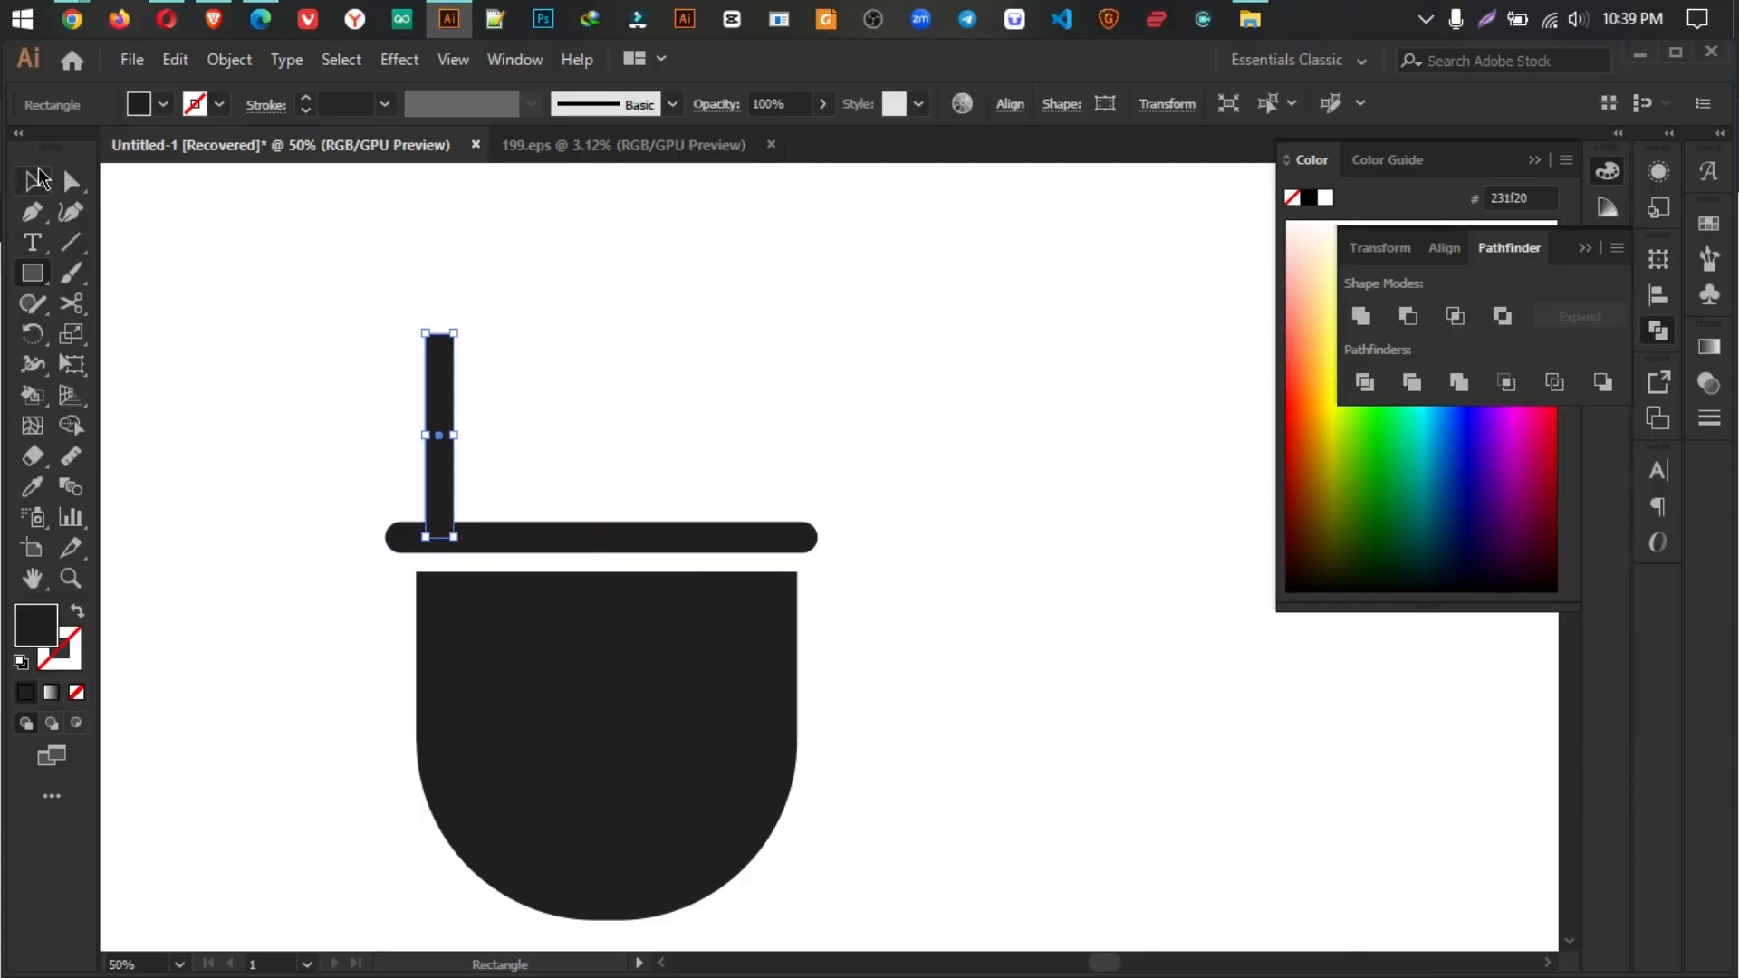
{"action": "left_click", "coordinate": [33, 181]}
{"action": "left_click", "coordinate": [299, 410]}
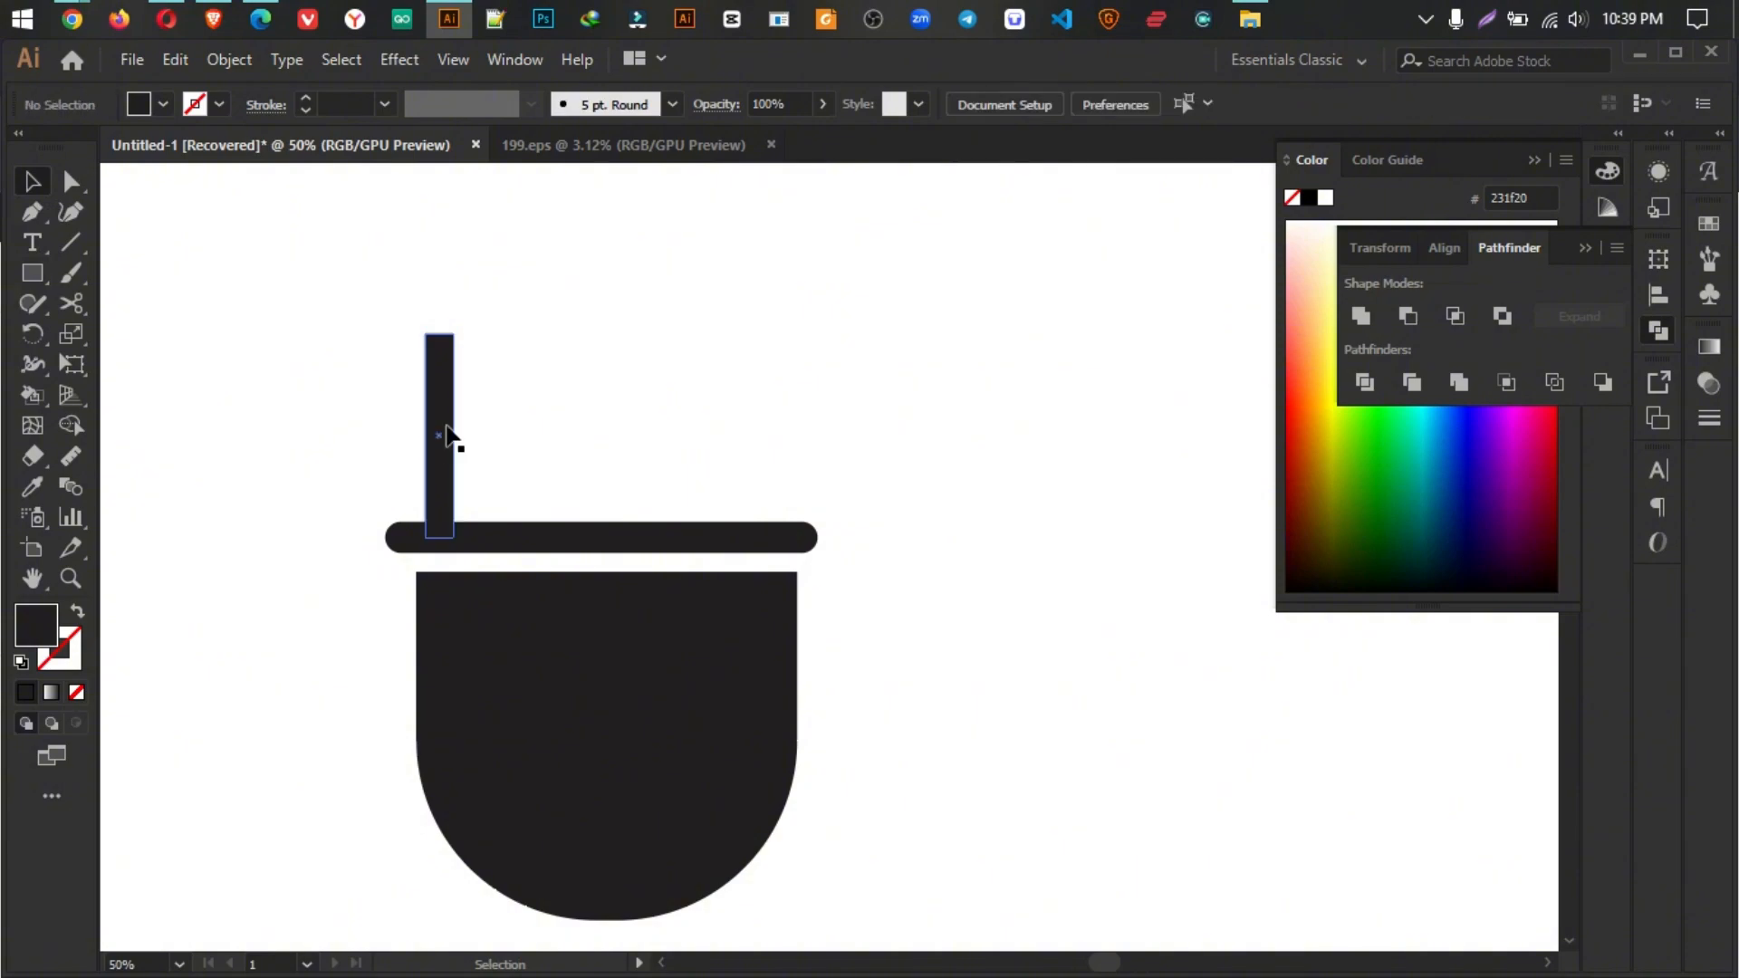
{"action": "left_click_drag", "start_coordinate": [450, 438], "coordinate": [670, 465]}
{"action": "left_click", "coordinate": [504, 446]}
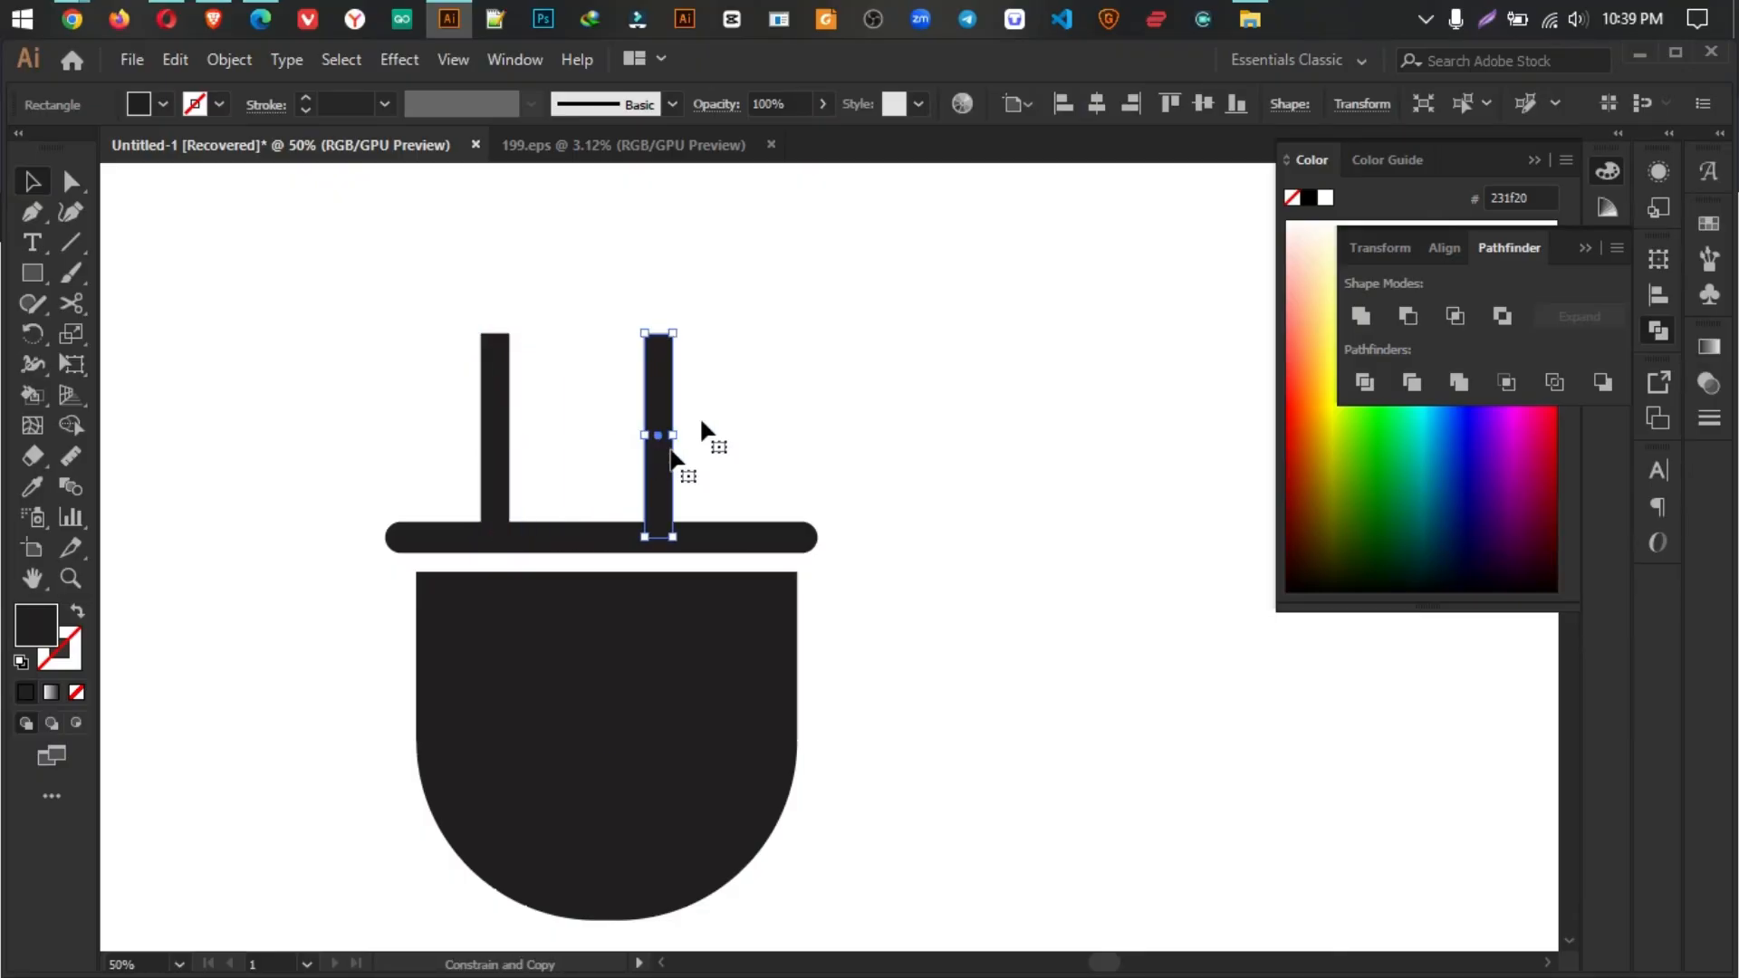
{"action": "left_click", "coordinate": [766, 354]}
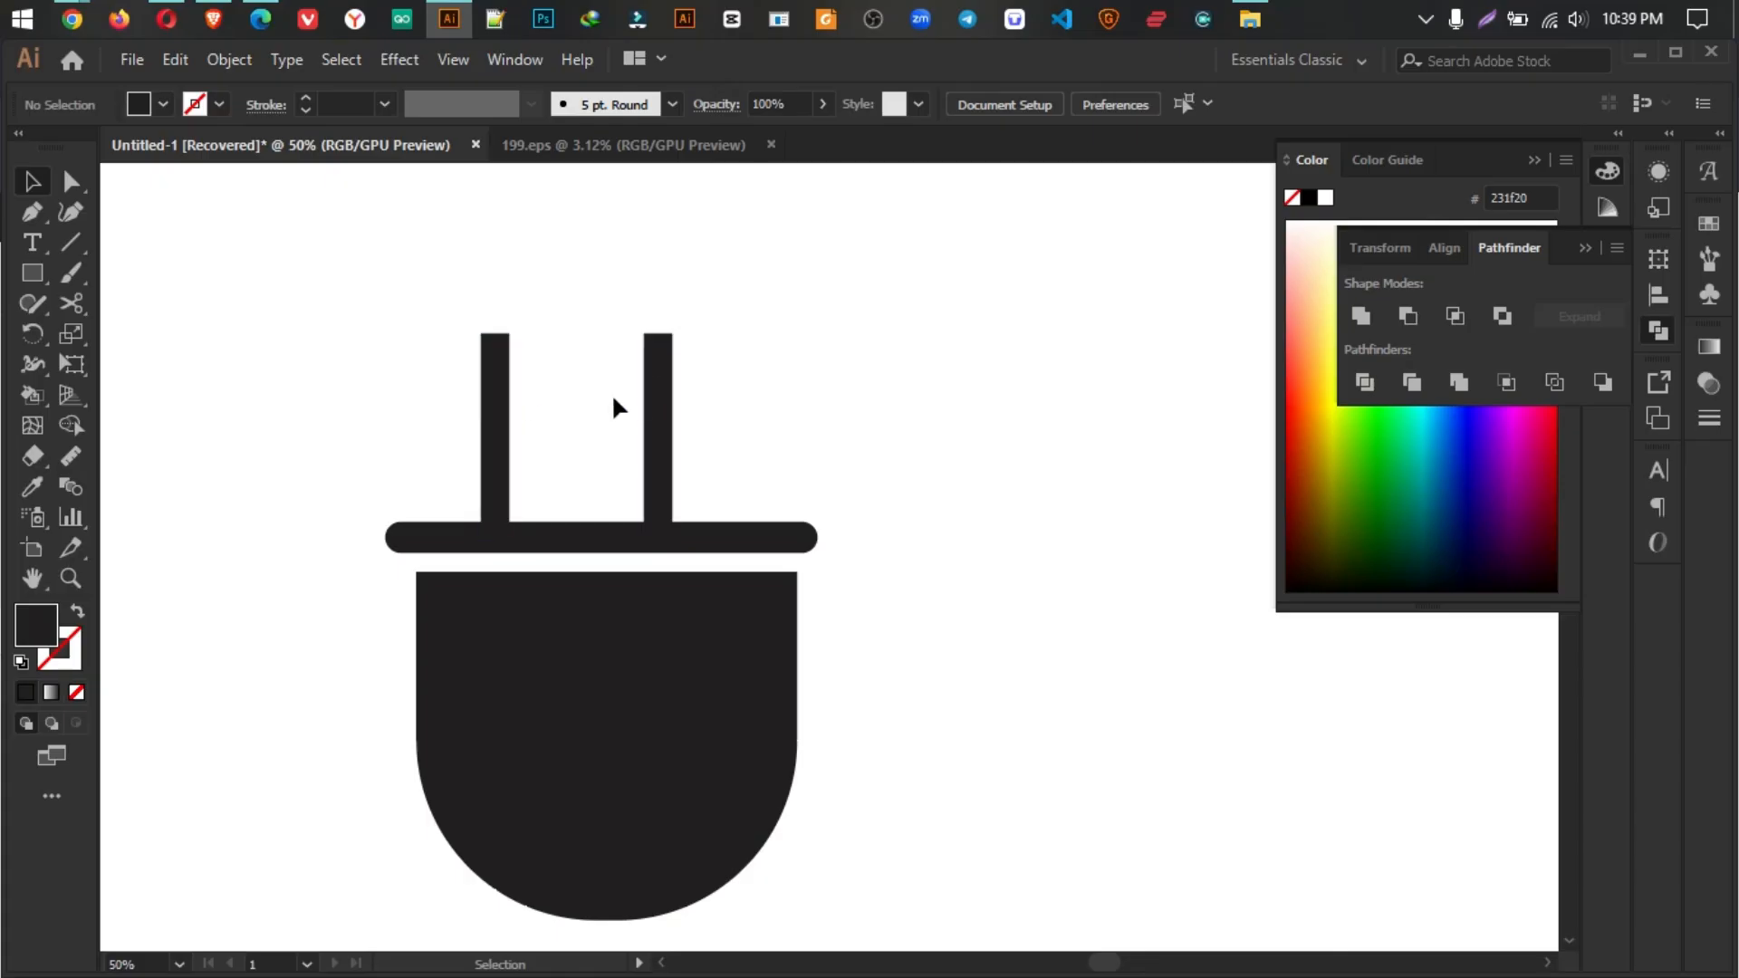
{"action": "left_click", "coordinate": [661, 404]}
{"action": "key", "text": "Delete"}
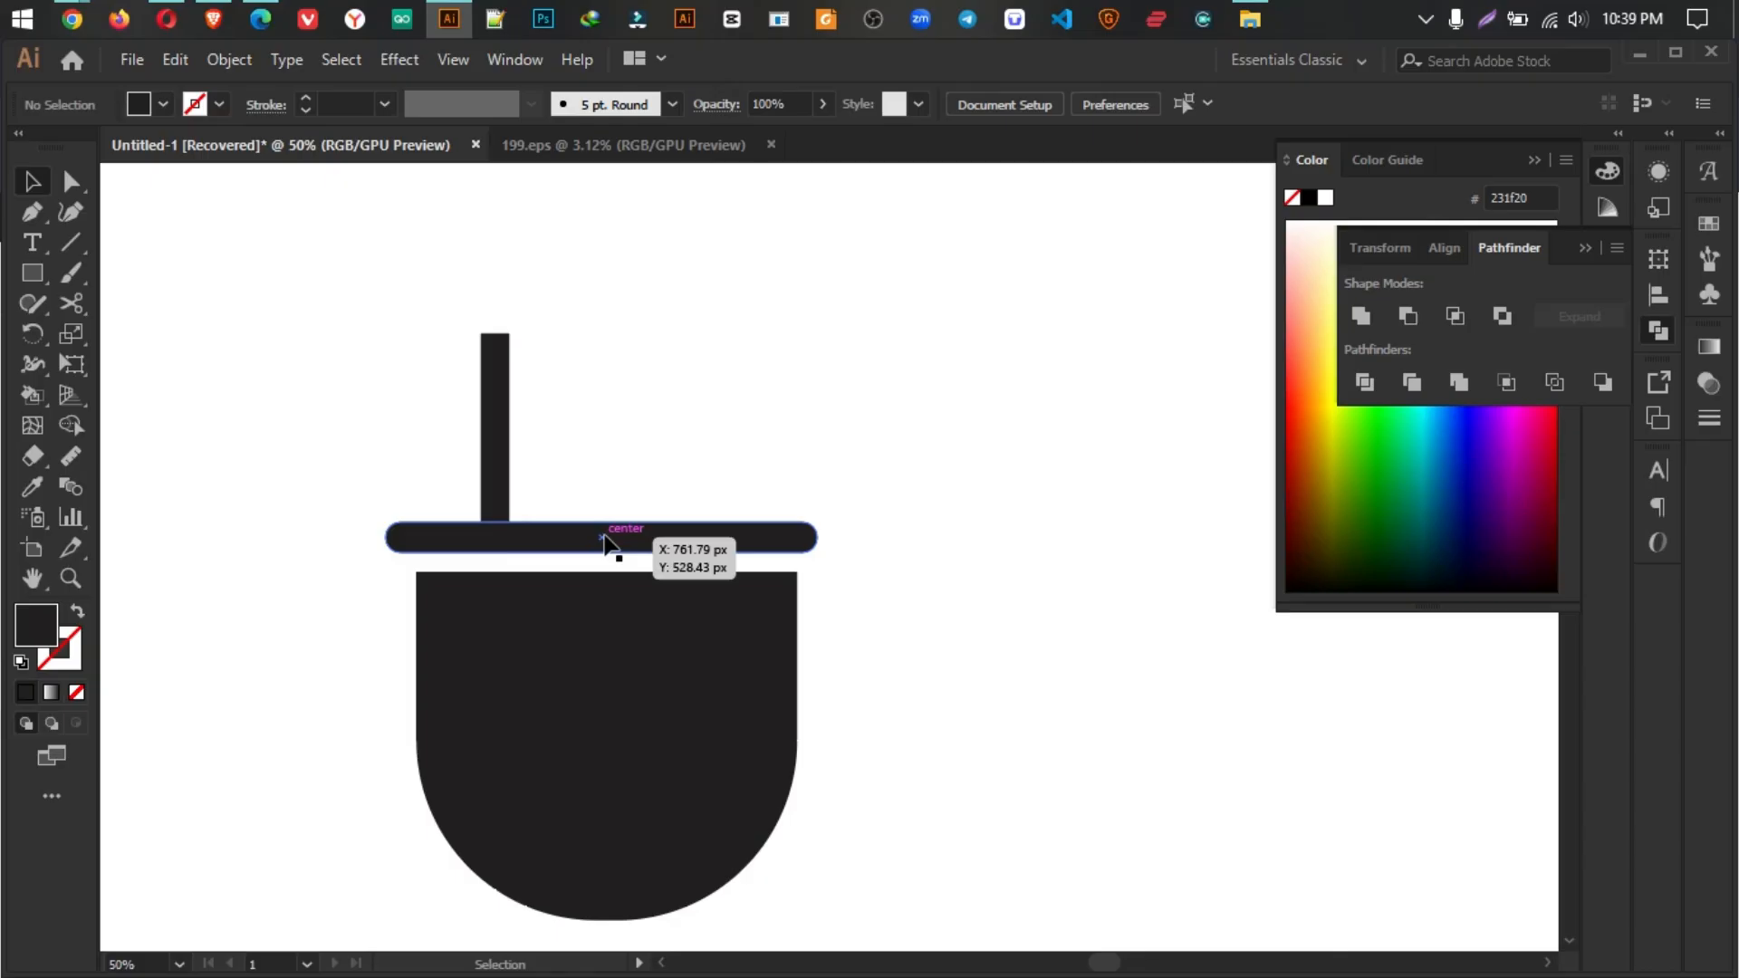
{"action": "left_click", "coordinate": [495, 484]}
{"action": "scroll", "coordinate": [453, 432], "scroll_direction": "up", "scroll_amount": 3}
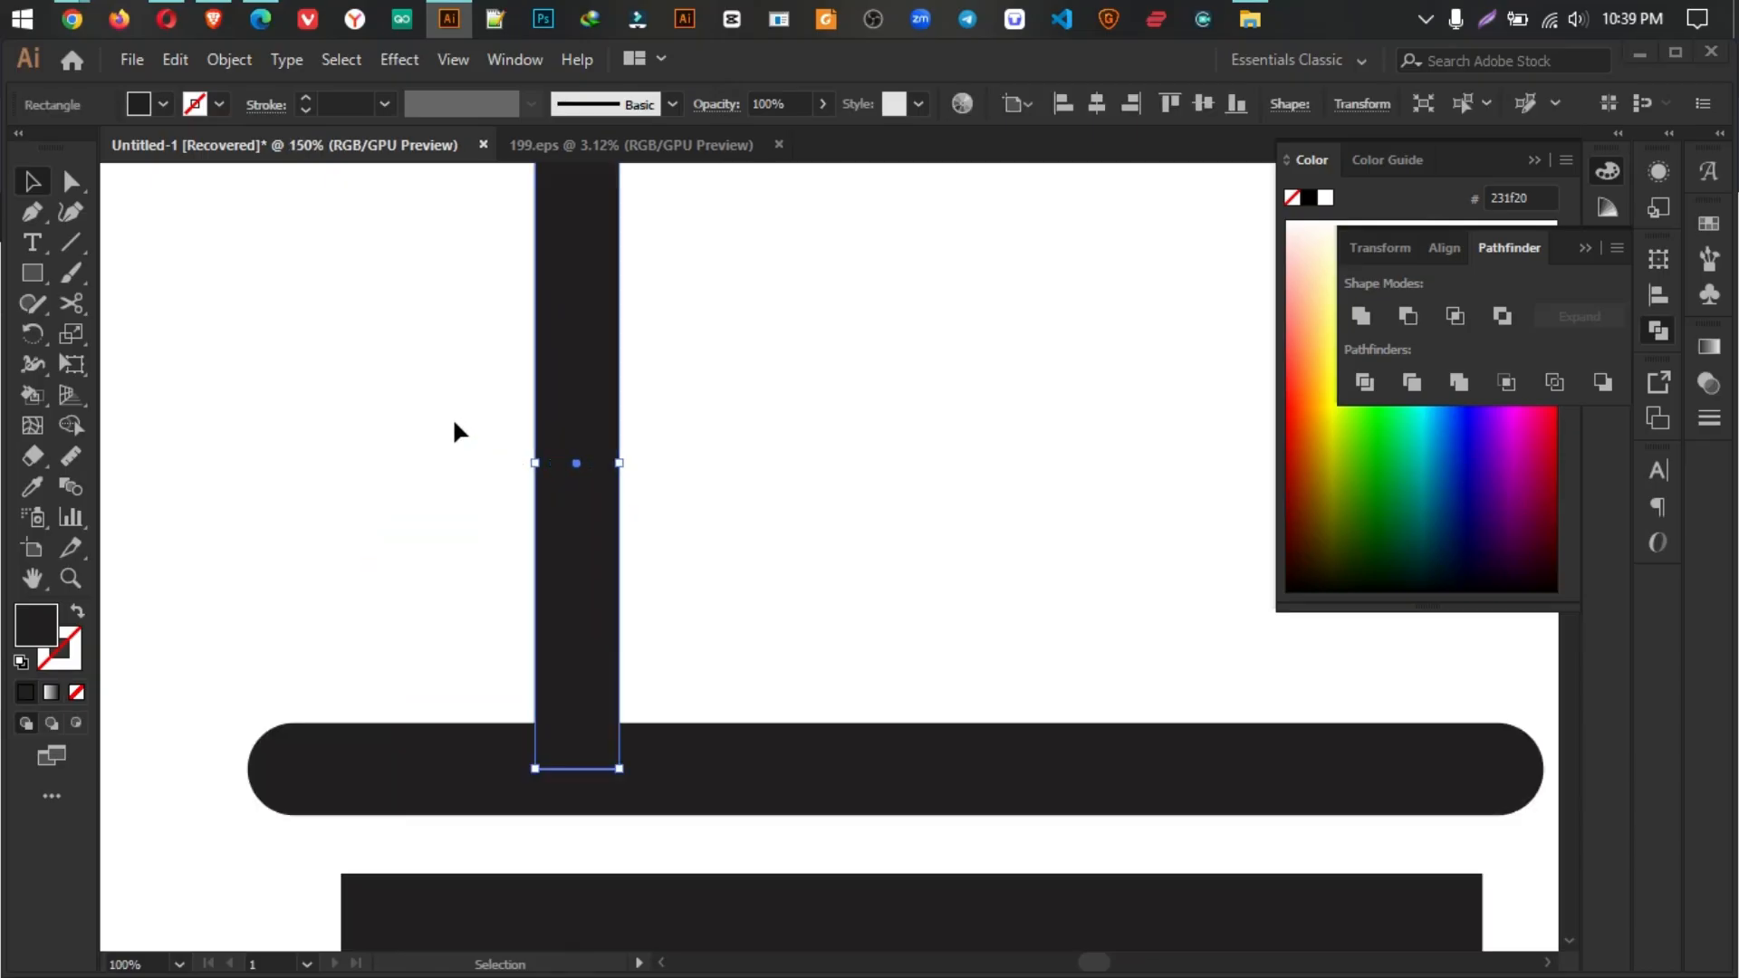
{"action": "scroll", "coordinate": [513, 446], "scroll_direction": "down", "scroll_amount": 2}
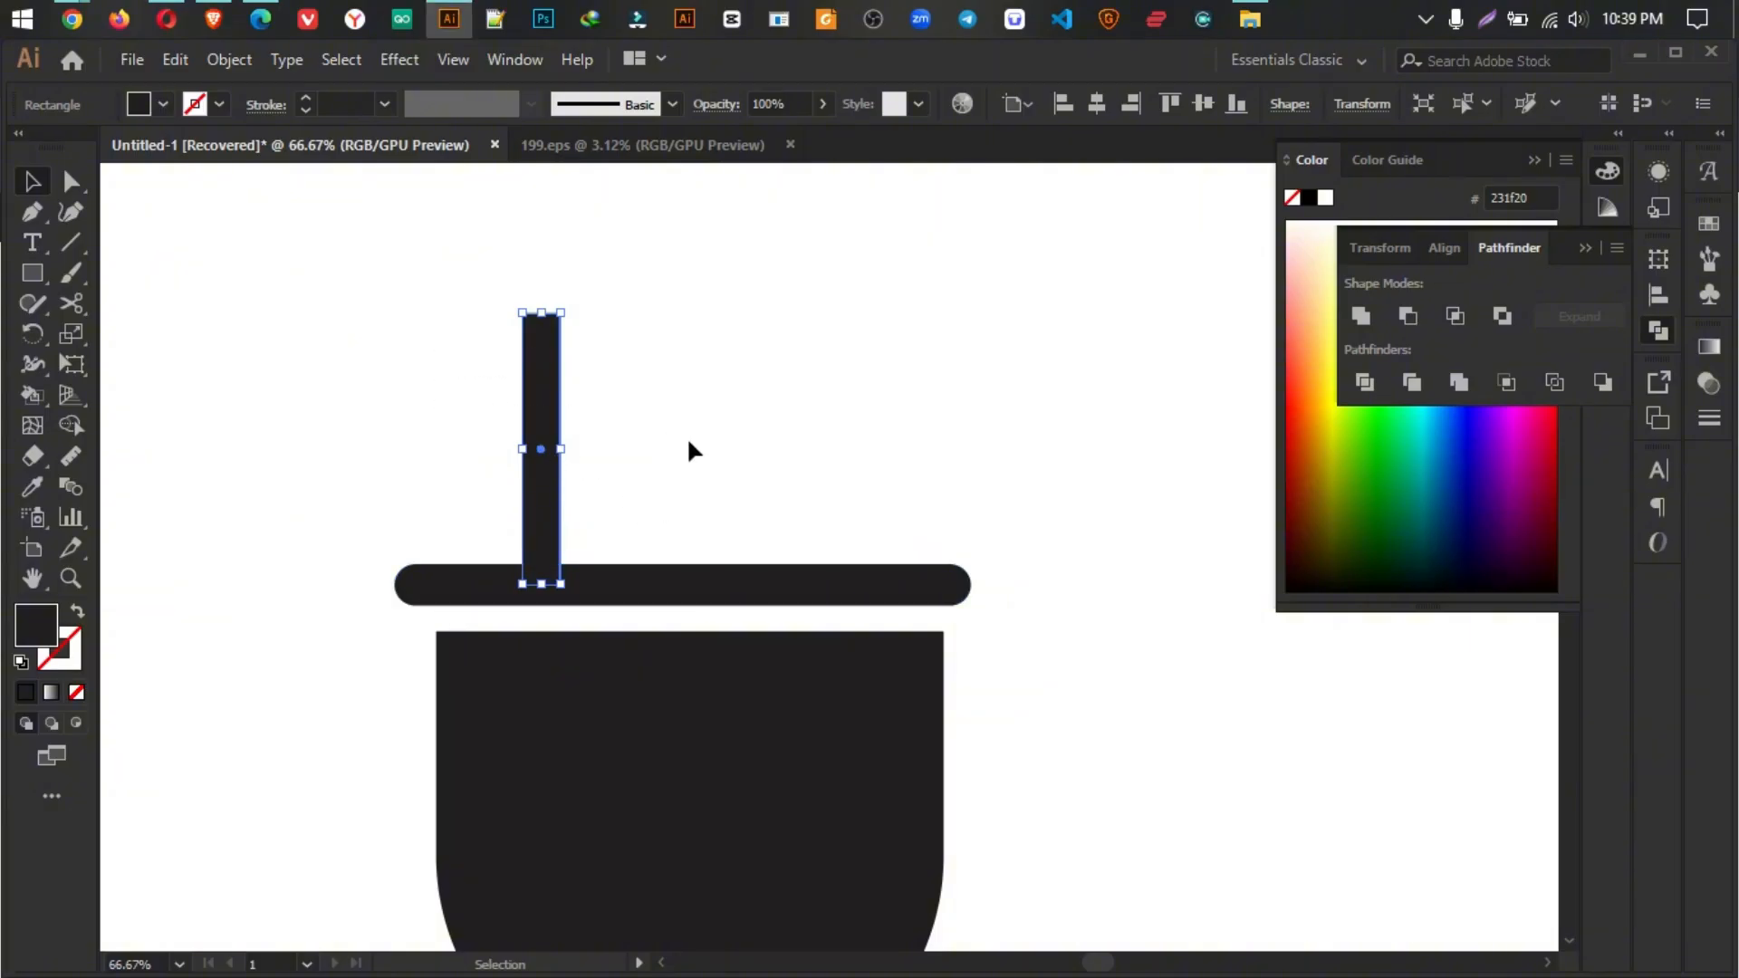
{"action": "key", "text": "Delete"}
Step: Create two vertical prongs from copies of the rounded bar turned 90 degrees, placed side by side across the bar
{"action": "left_click", "coordinate": [699, 583]}
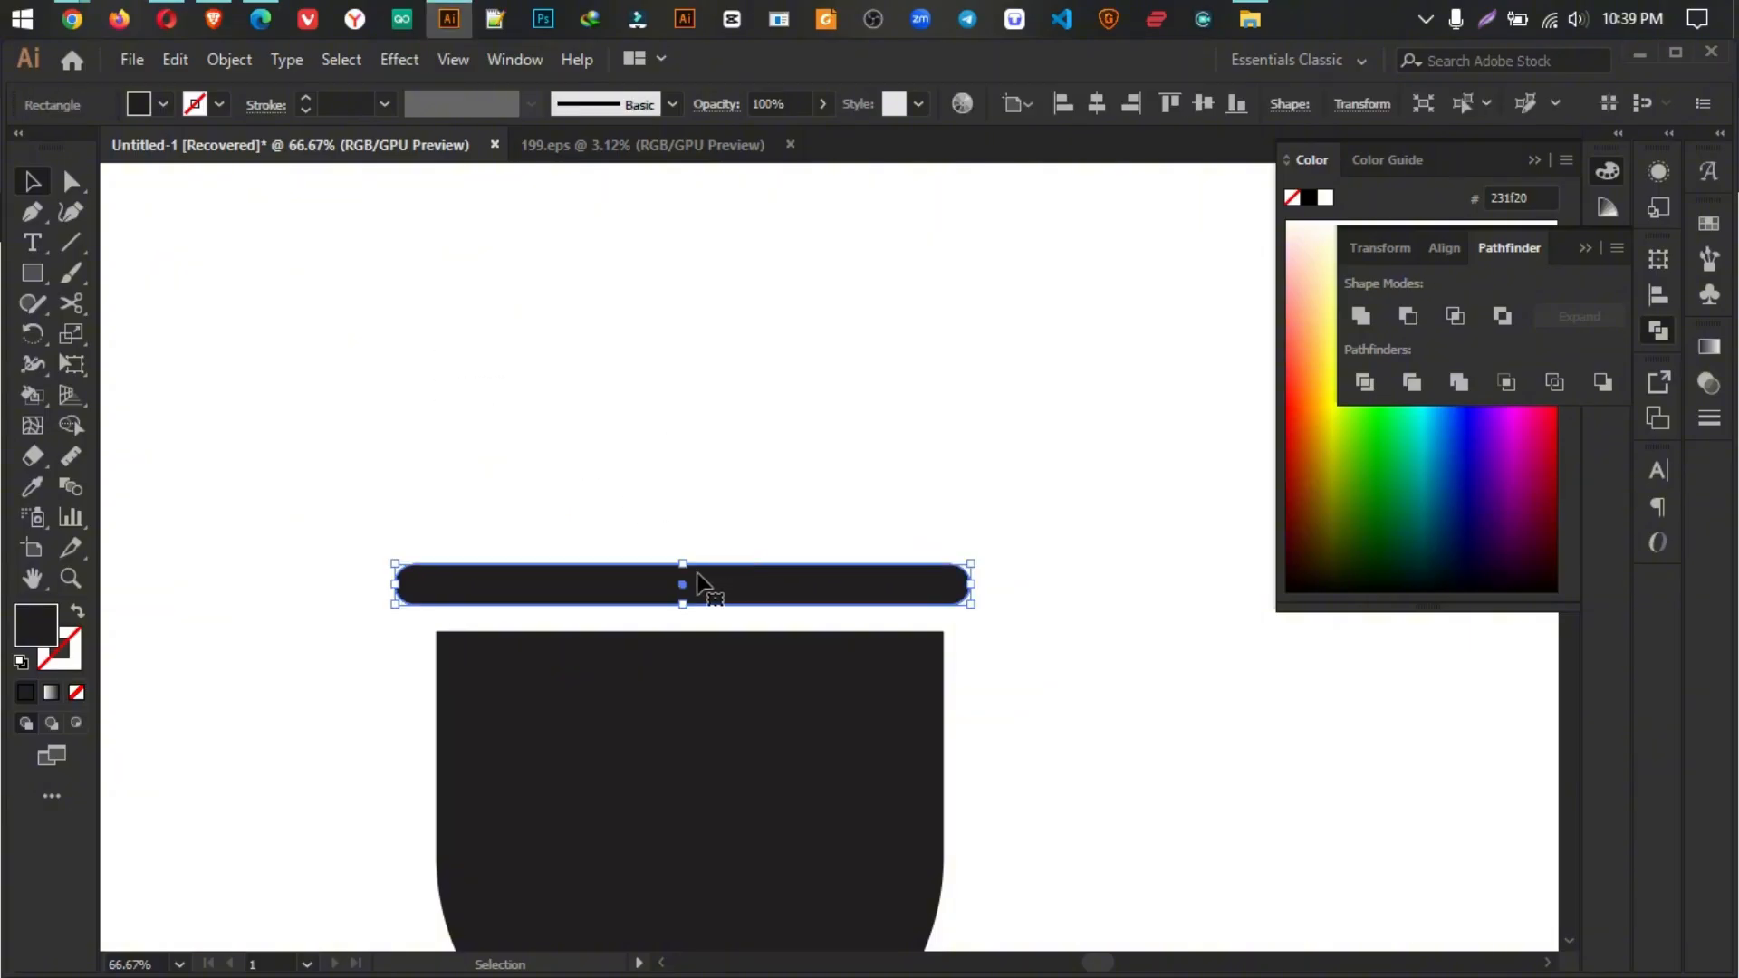
{"action": "key", "text": "a"}
{"action": "key", "text": "v"}
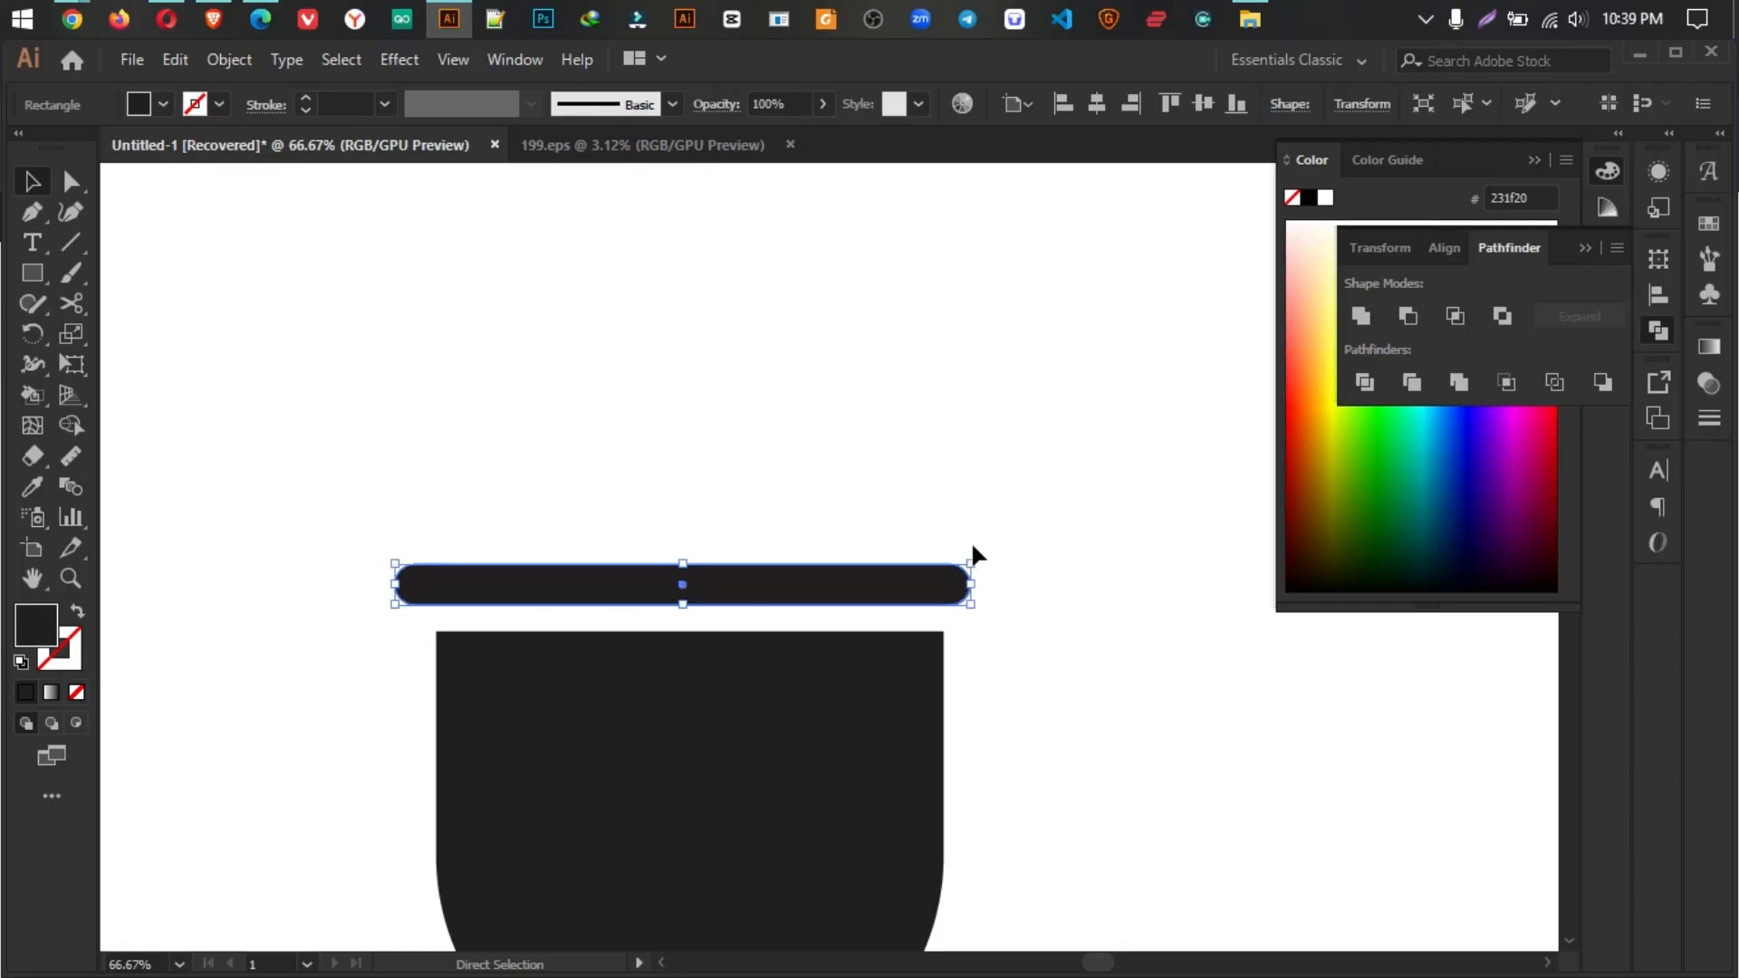
{"action": "left_click_drag", "start_coordinate": [973, 552], "coordinate": [547, 281]}
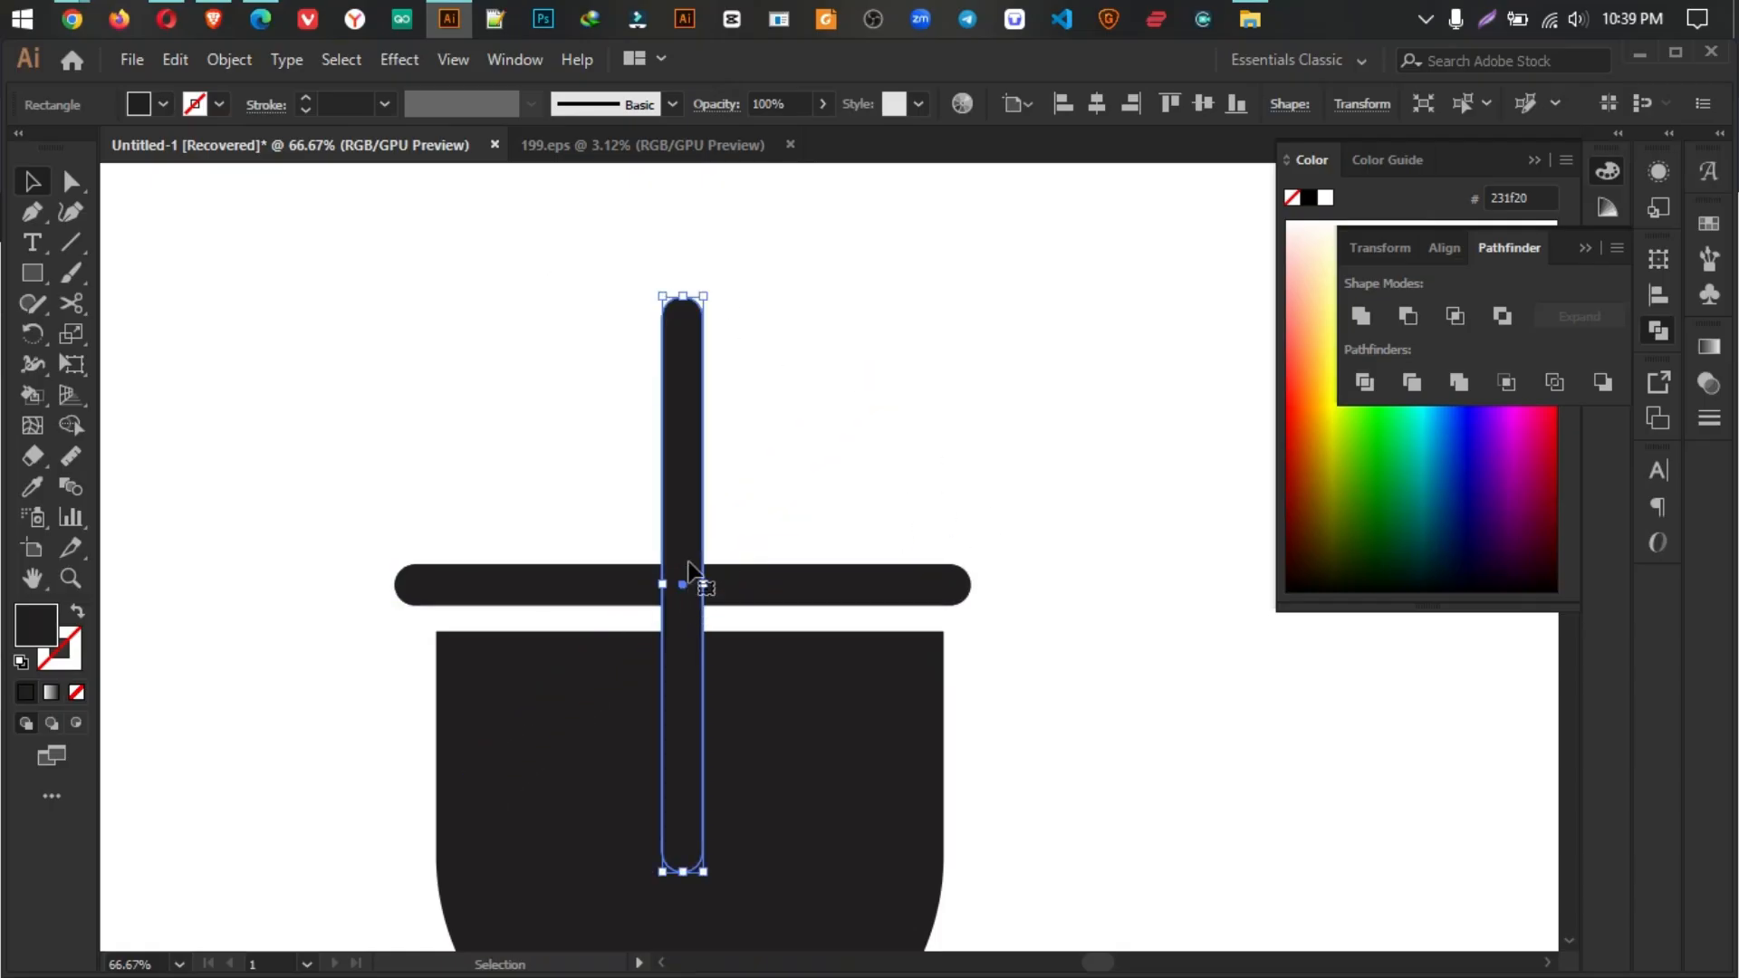
{"action": "left_click_drag", "start_coordinate": [683, 585], "coordinate": [529, 427]}
{"action": "left_click", "coordinate": [541, 486]}
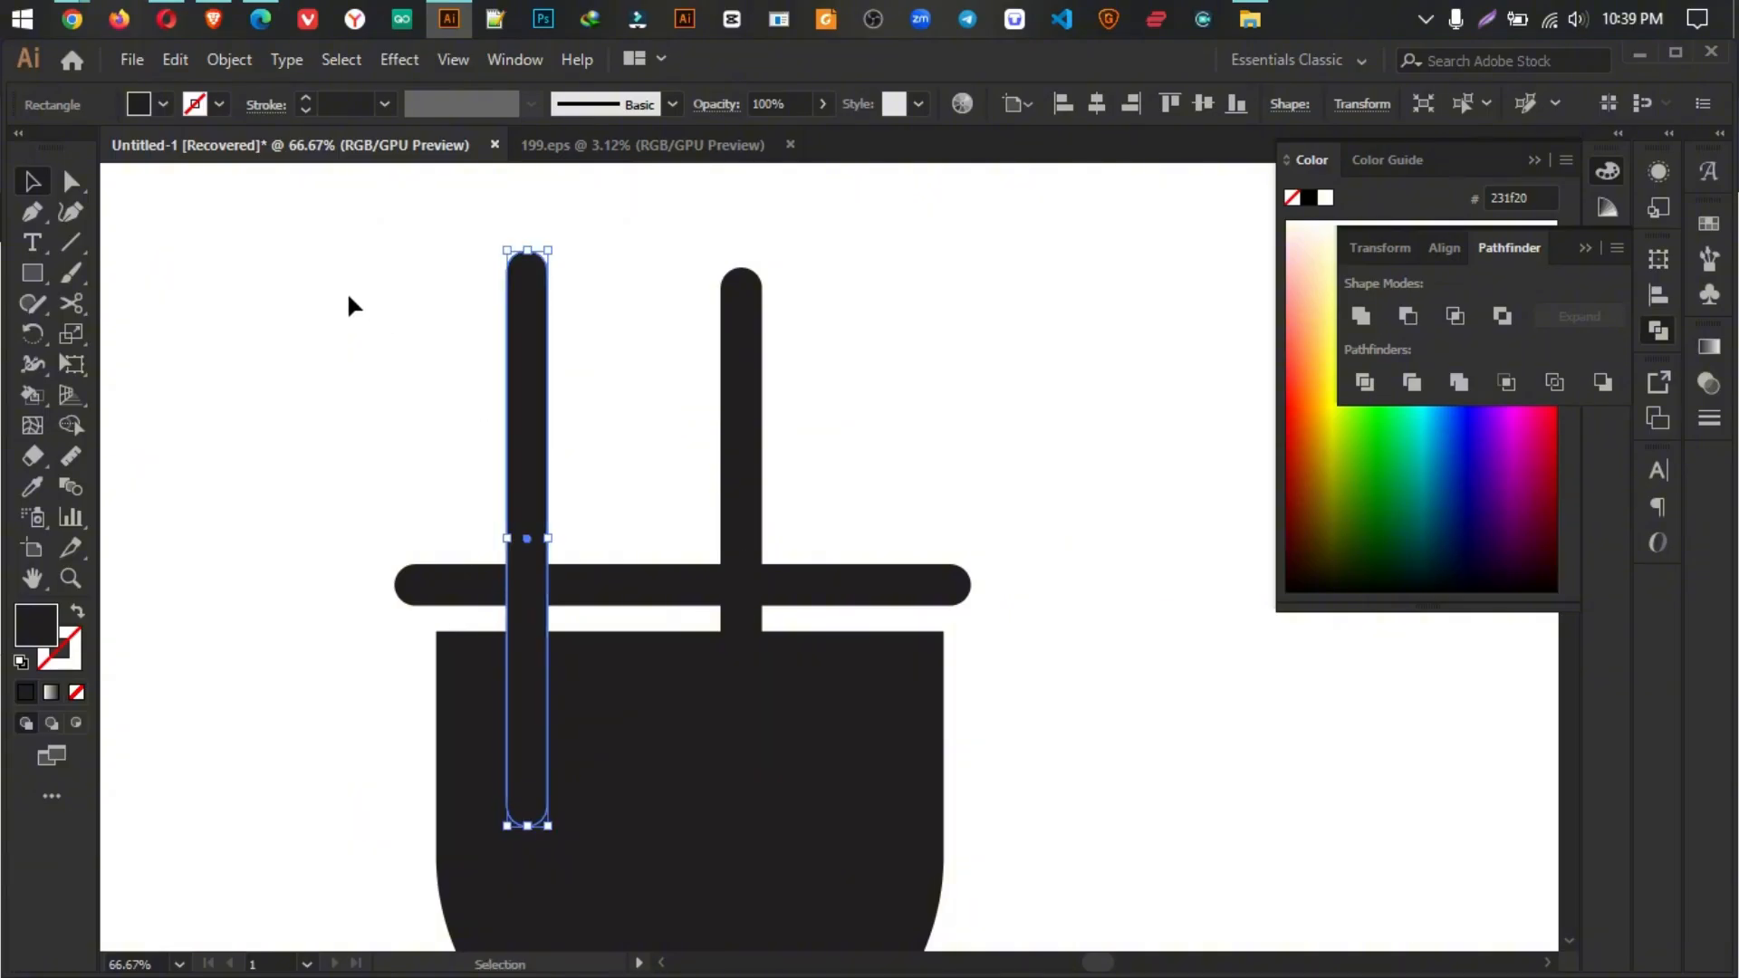
Step: Align the tops of the two prongs and move the pair so they cross the bar and overlap the plug body
{"action": "left_click_drag", "start_coordinate": [346, 293], "coordinate": [1046, 491]}
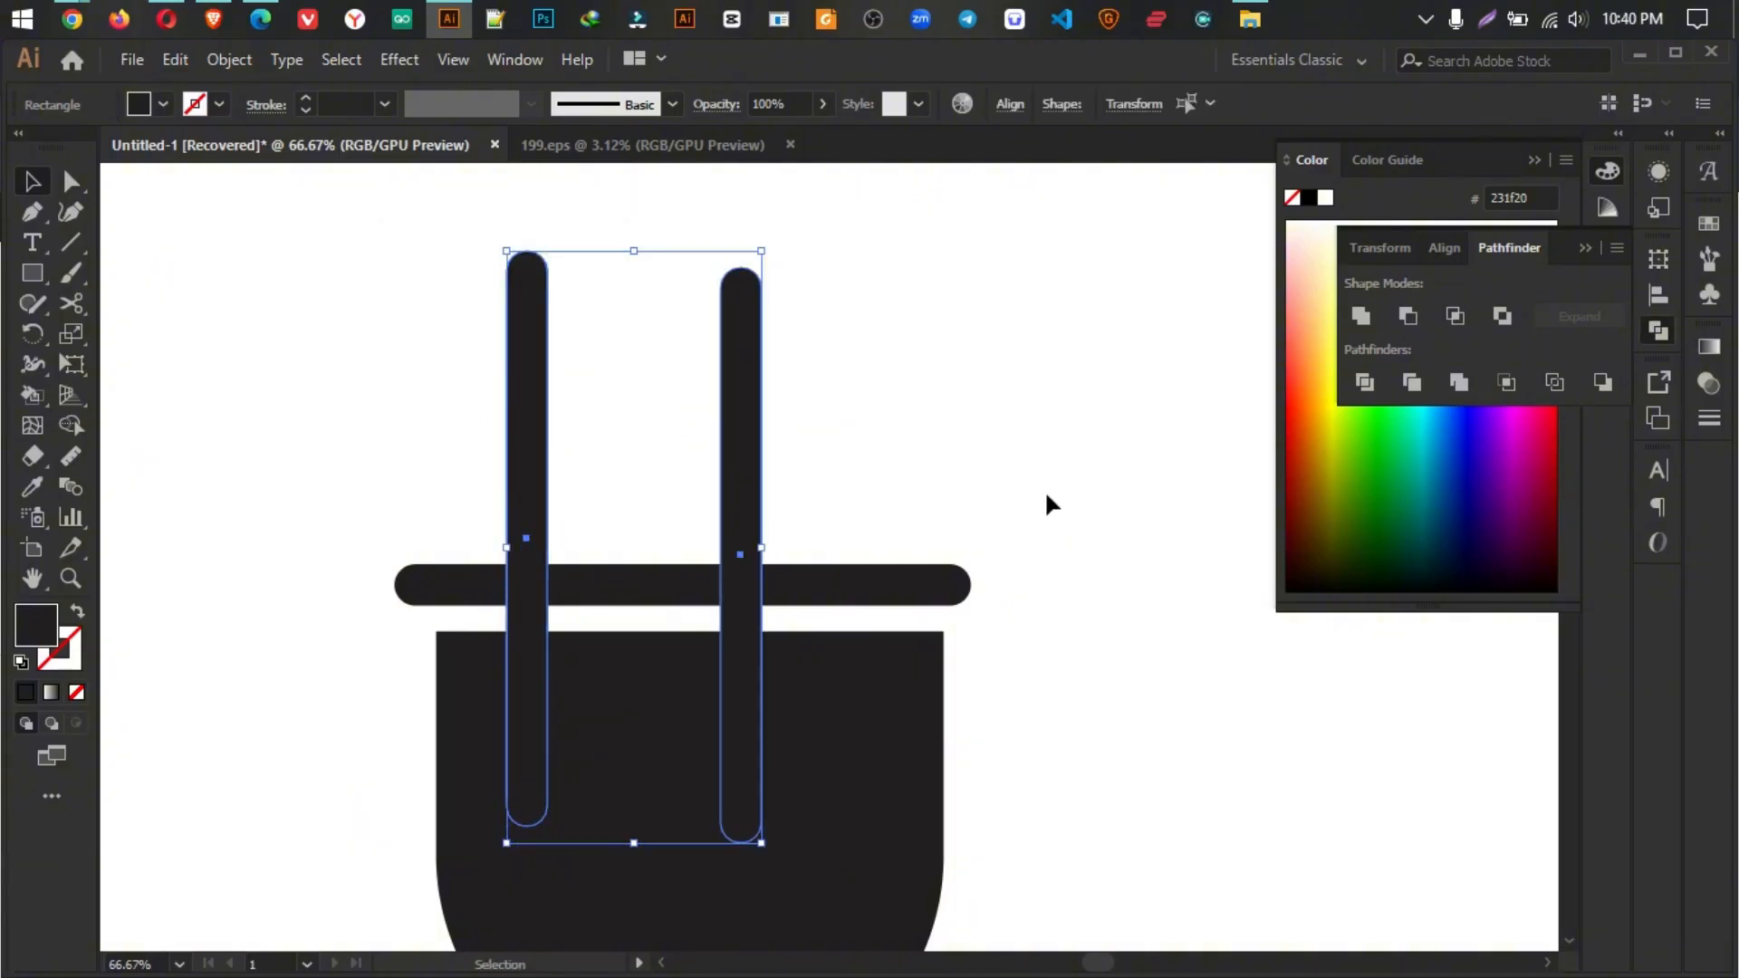
{"action": "left_click", "coordinate": [1011, 112]}
{"action": "left_click", "coordinate": [913, 177]}
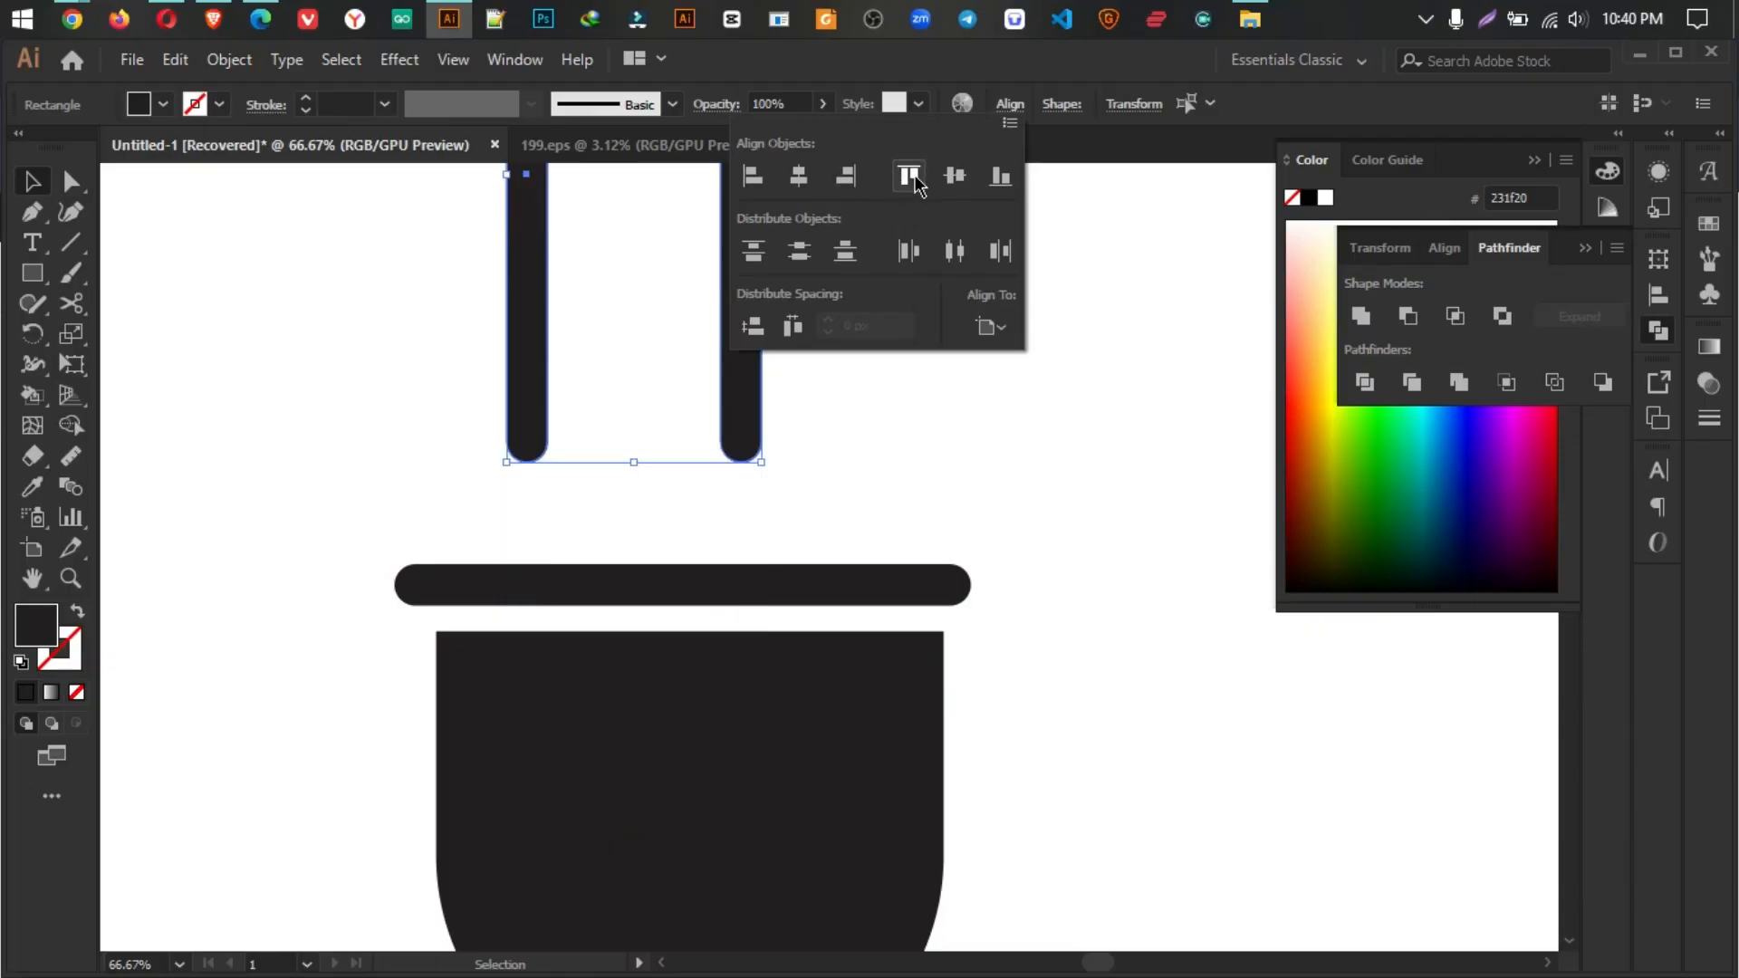
{"action": "left_click", "coordinate": [542, 473]}
{"action": "left_click_drag", "start_coordinate": [533, 395], "coordinate": [571, 849]}
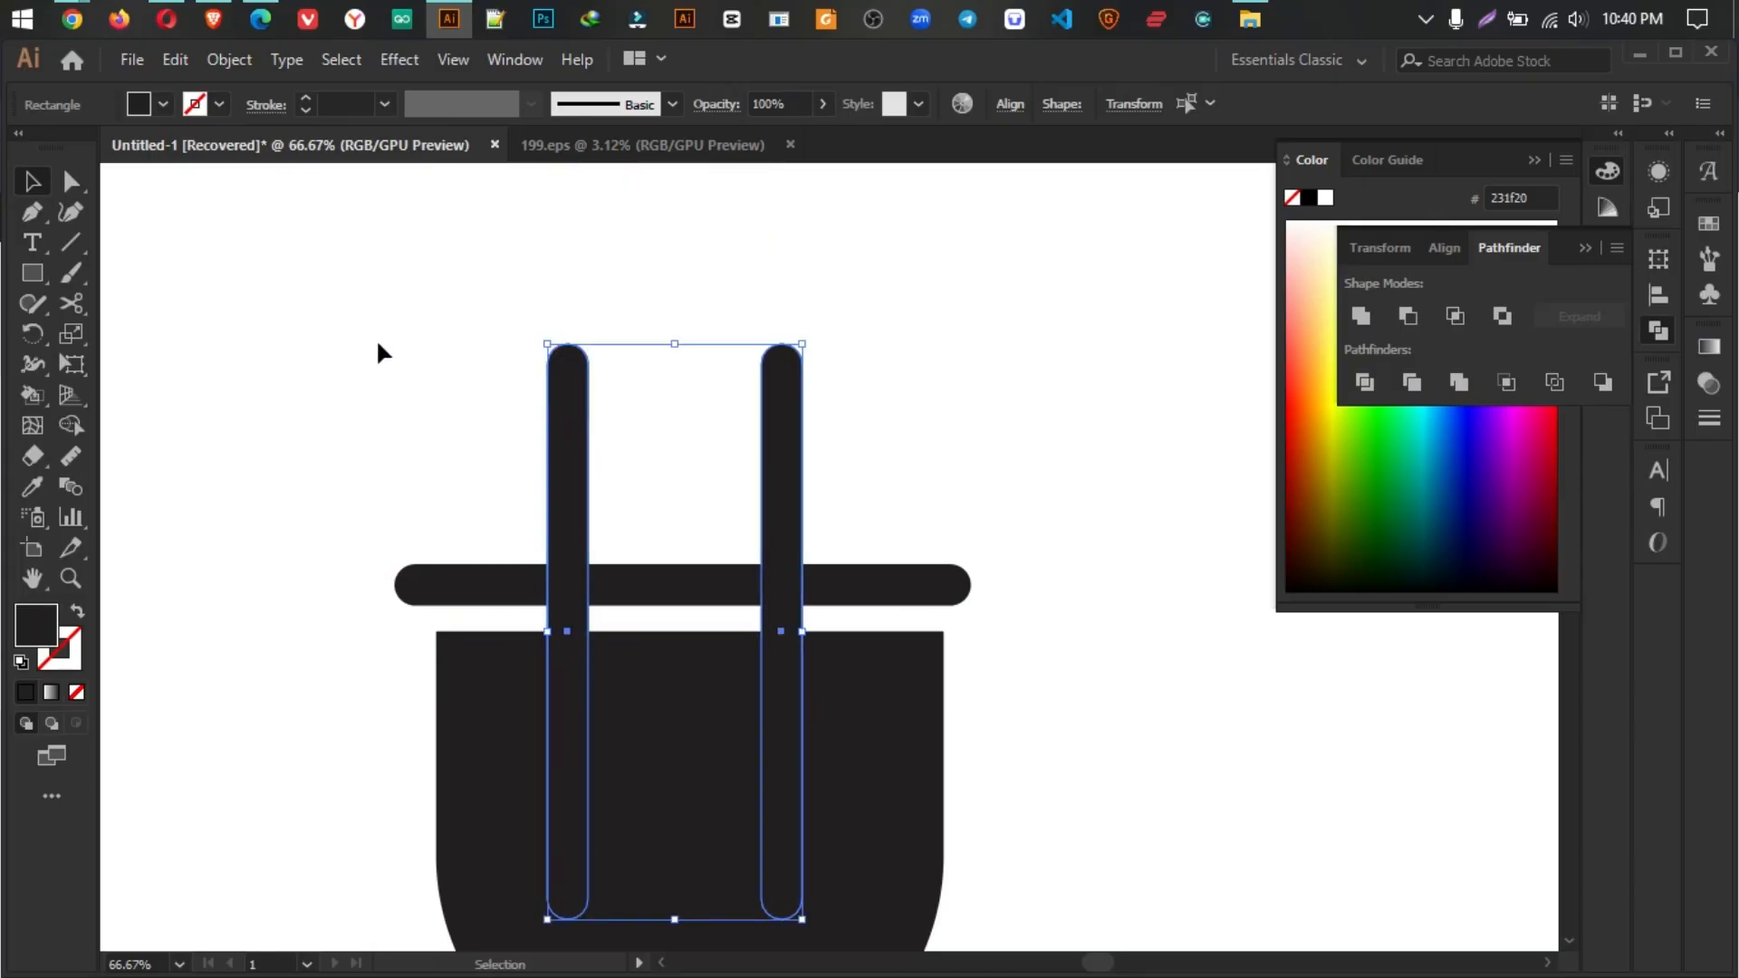
Step: Use Shape Builder to remove the prong parts below the bar and merge both prongs with the bar
{"action": "left_click_drag", "start_coordinate": [377, 342], "coordinate": [939, 590]}
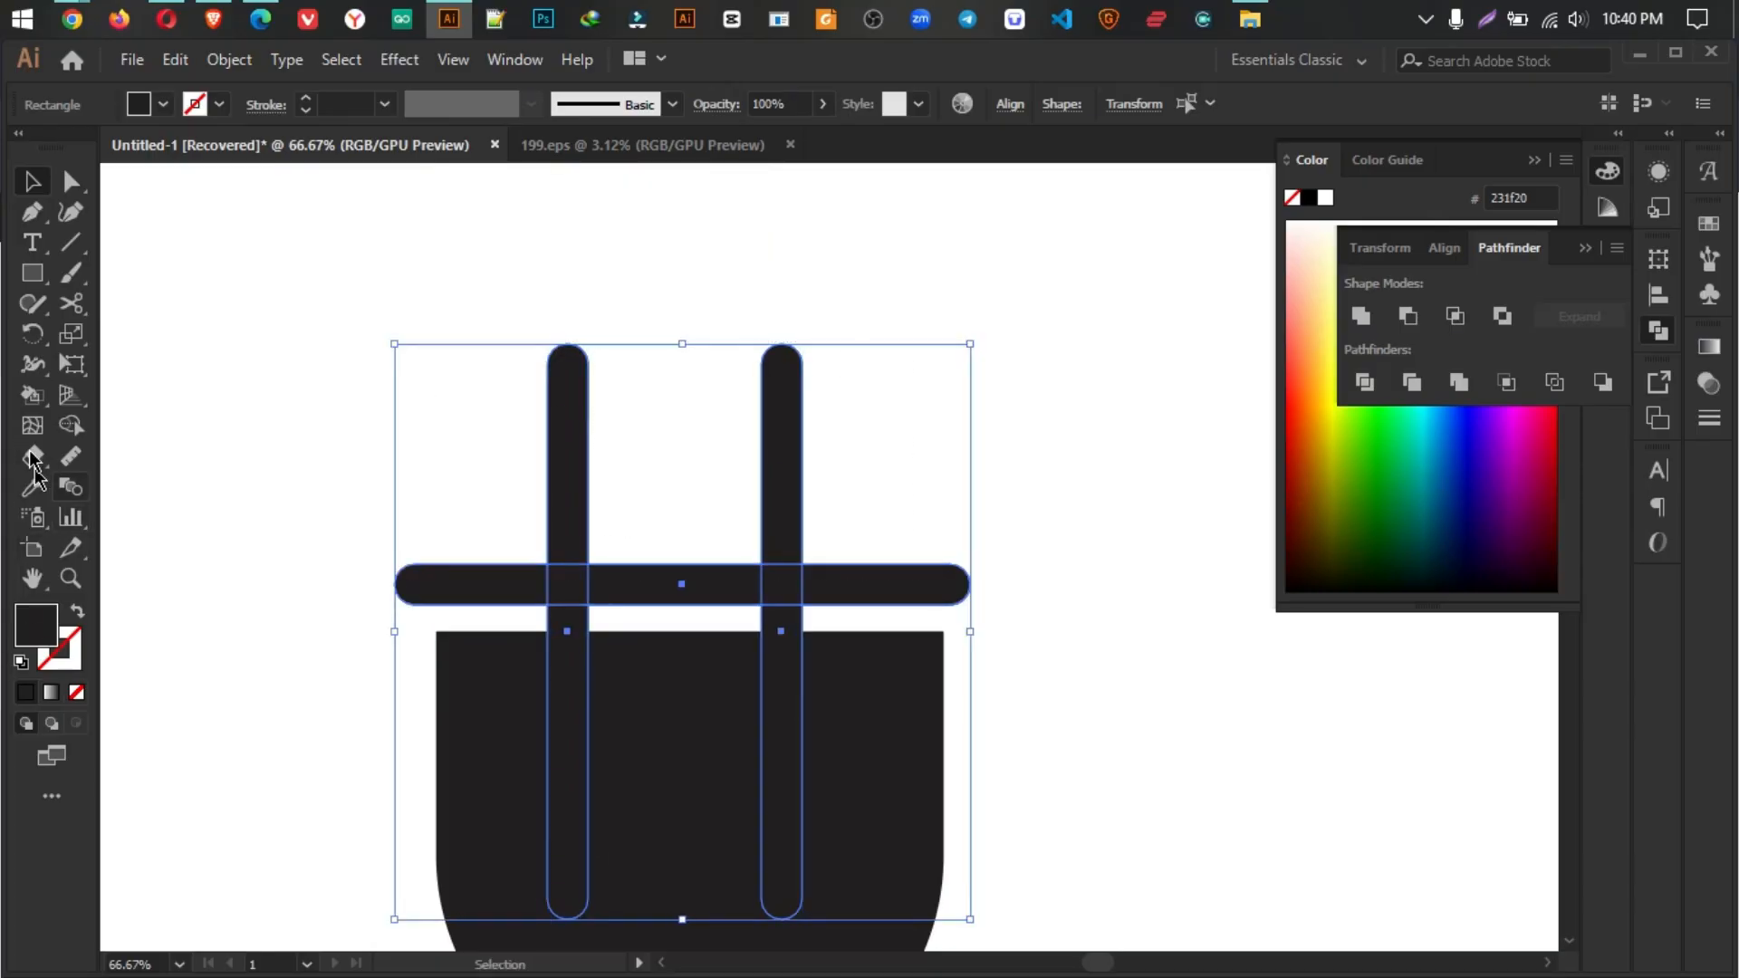
{"action": "left_click", "coordinate": [70, 425]}
{"action": "left_click_drag", "start_coordinate": [870, 780], "coordinate": [324, 735]}
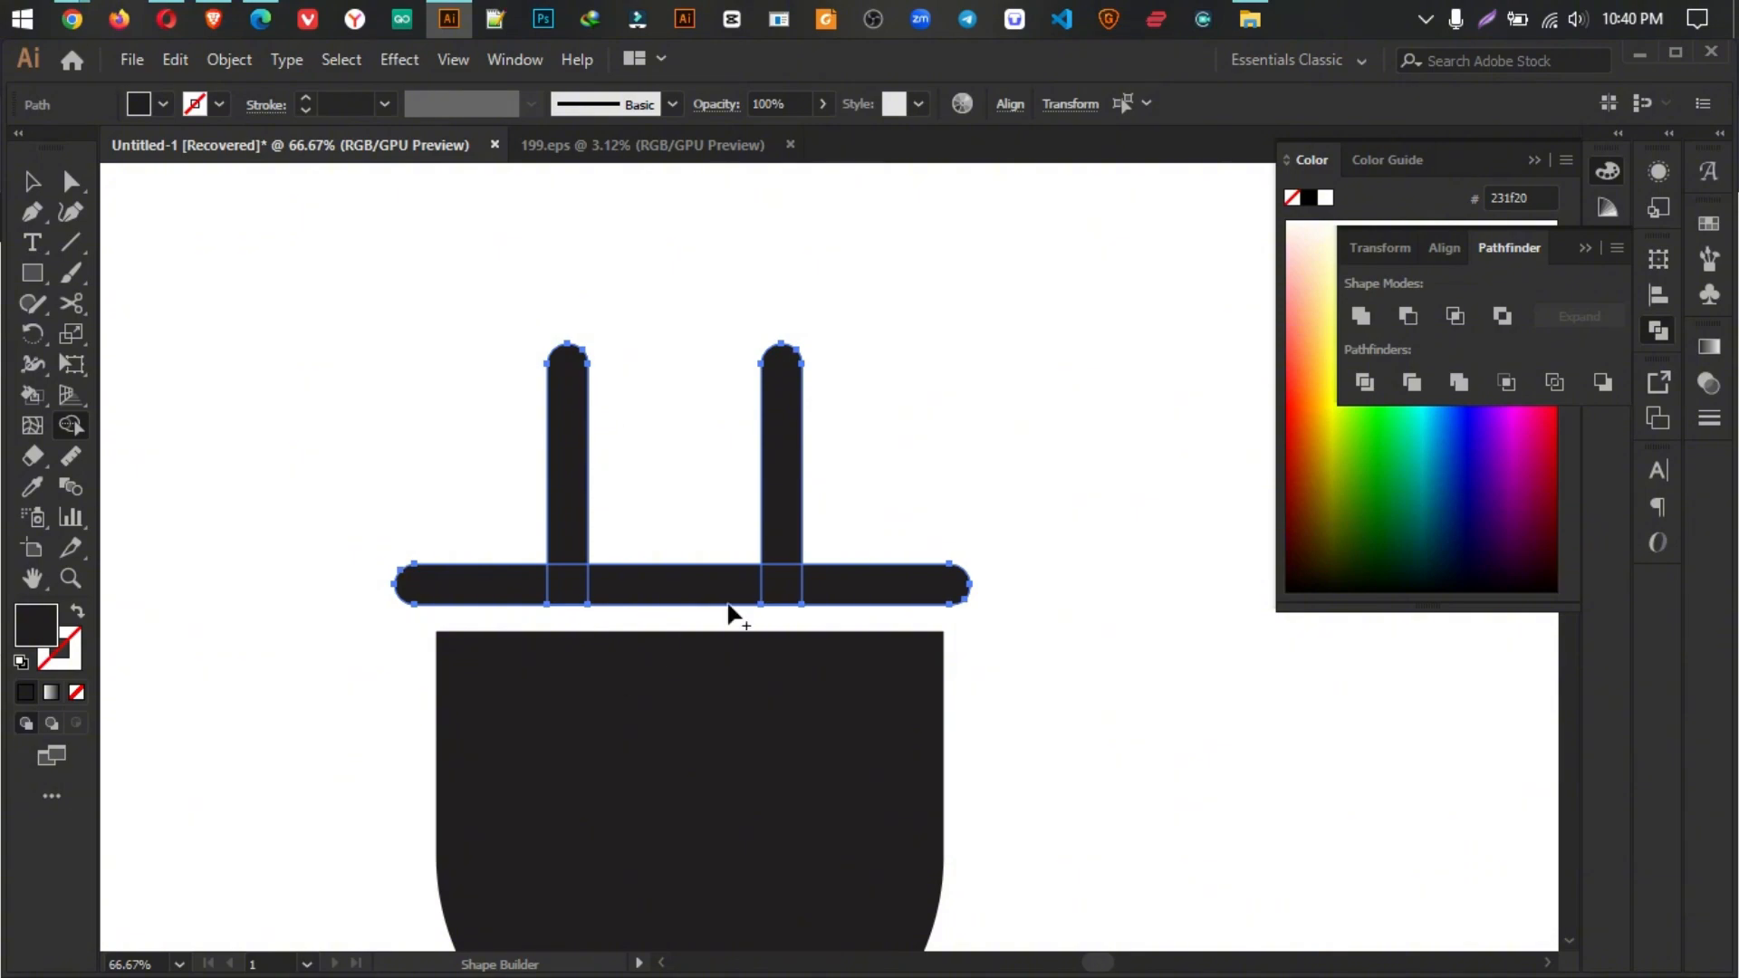
{"action": "left_click_drag", "start_coordinate": [777, 539], "coordinate": [781, 609]}
{"action": "mouse_move", "coordinate": [568, 520]}
{"action": "left_mouse_down"}
{"action": "mouse_move", "coordinate": [560, 606]}
{"action": "mouse_move", "coordinate": [710, 610]}
{"action": "mouse_move", "coordinate": [516, 435]}
{"action": "left_mouse_up"}
{"action": "key", "text": "ctrl+minus"}
{"action": "key", "text": "ctrl+minus"}
{"action": "key", "text": "ctrl+minus"}
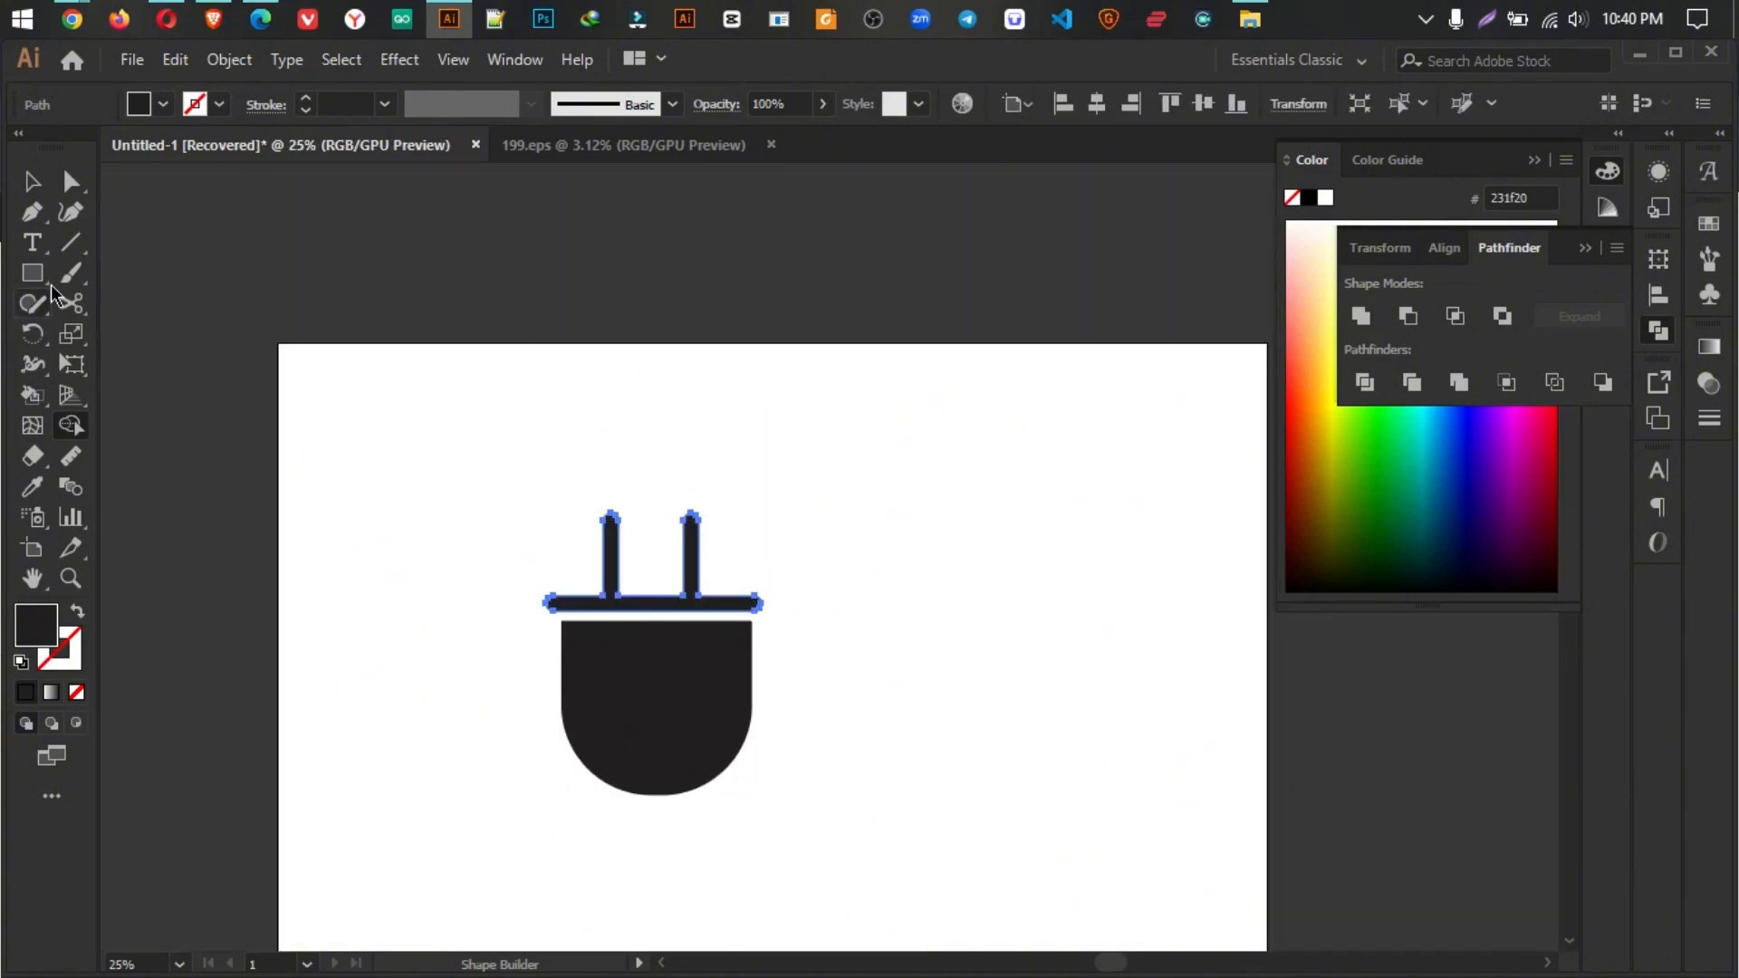
{"action": "left_click", "coordinate": [31, 181]}
{"action": "key", "text": "a"}
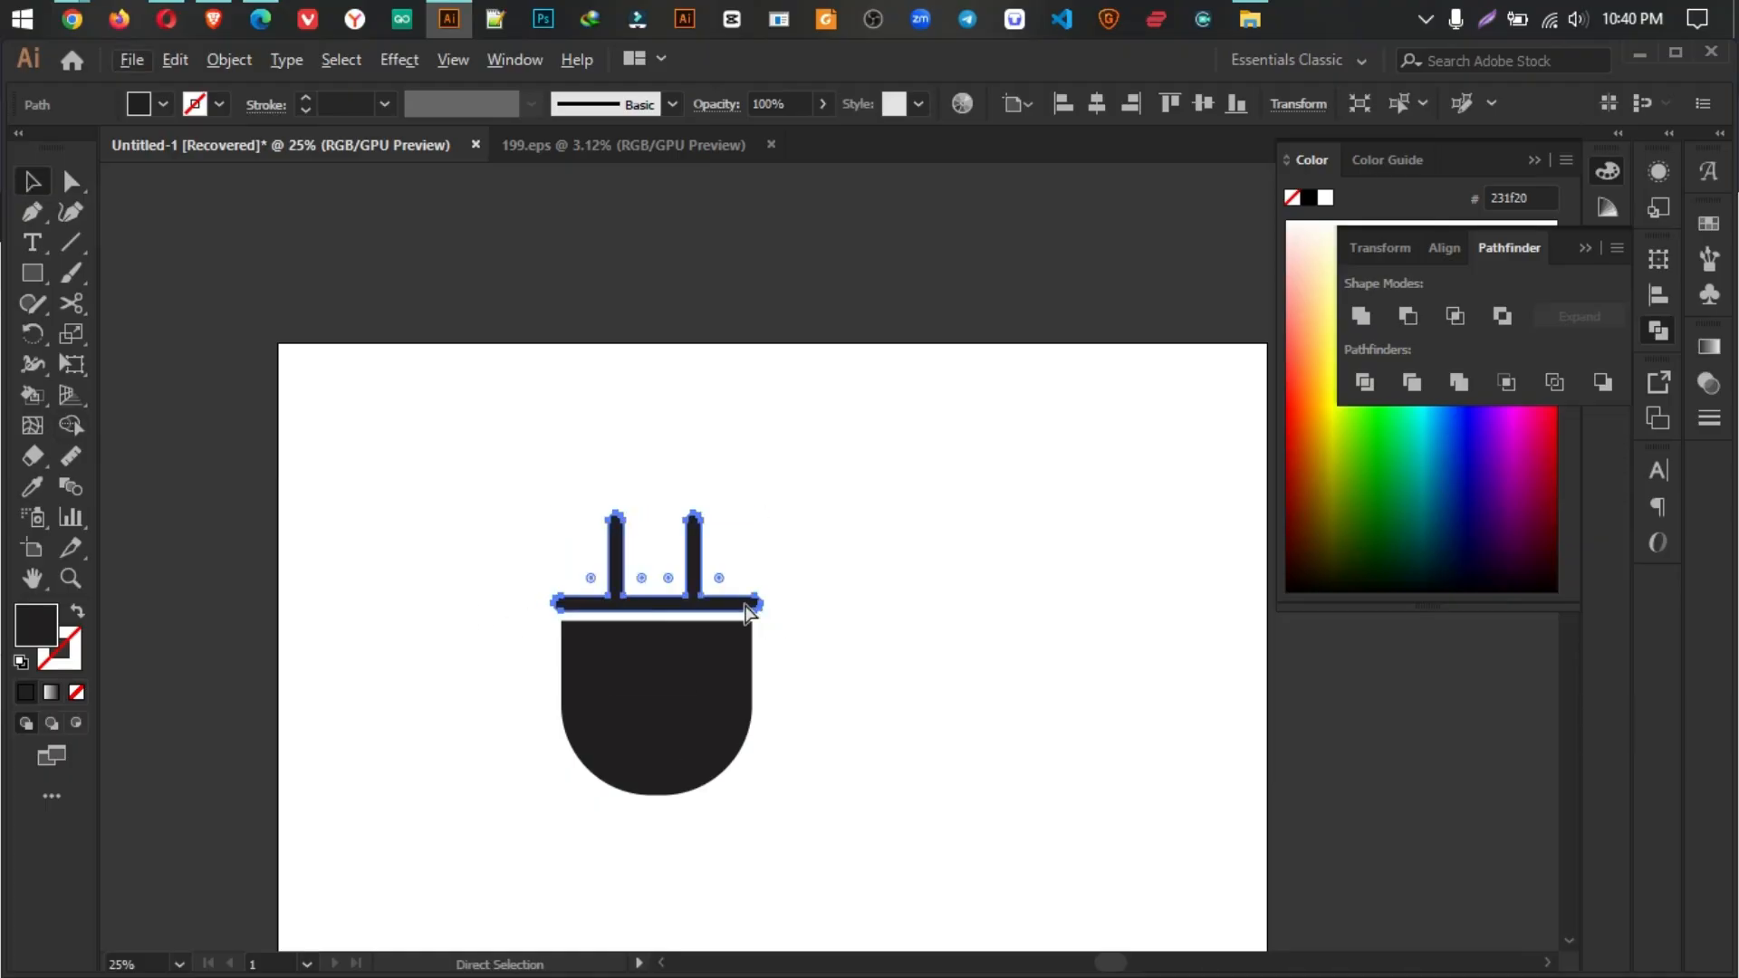
{"action": "key", "text": "v"}
{"action": "scroll", "coordinate": [610, 650], "scroll_direction": "up", "scroll_amount": 2}
{"action": "left_click", "coordinate": [413, 326]}
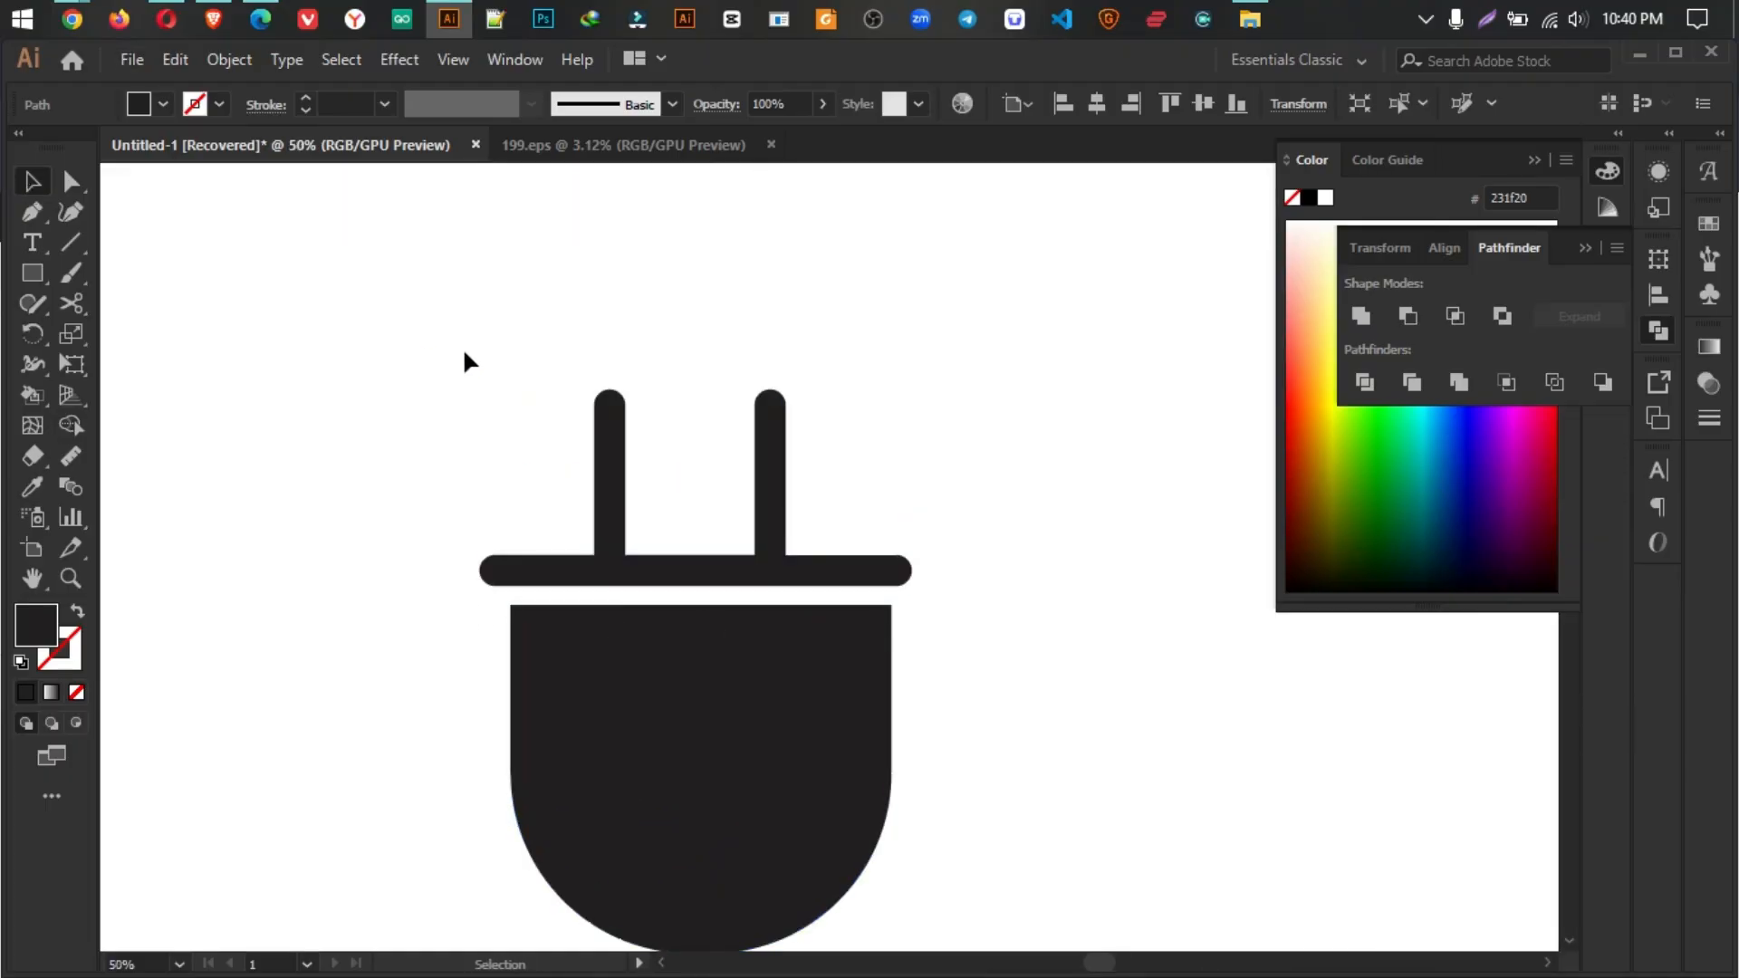
{"action": "left_click_drag", "start_coordinate": [415, 306], "coordinate": [892, 518]}
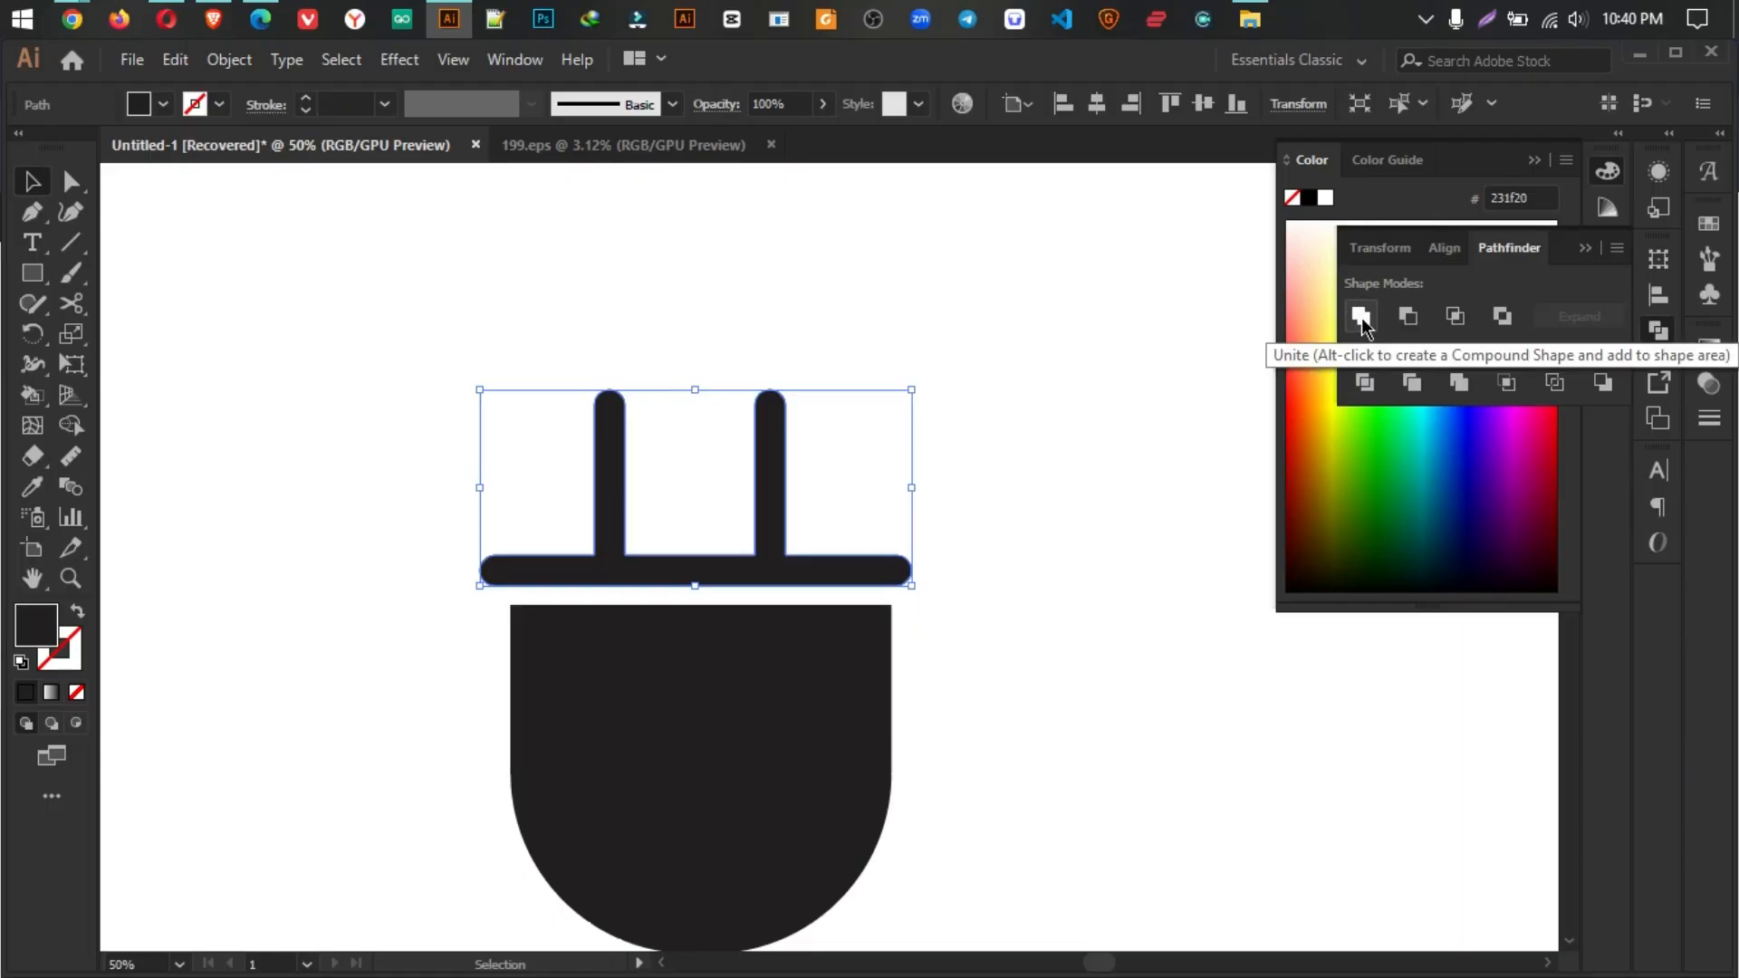
{"action": "left_click", "coordinate": [76, 425]}
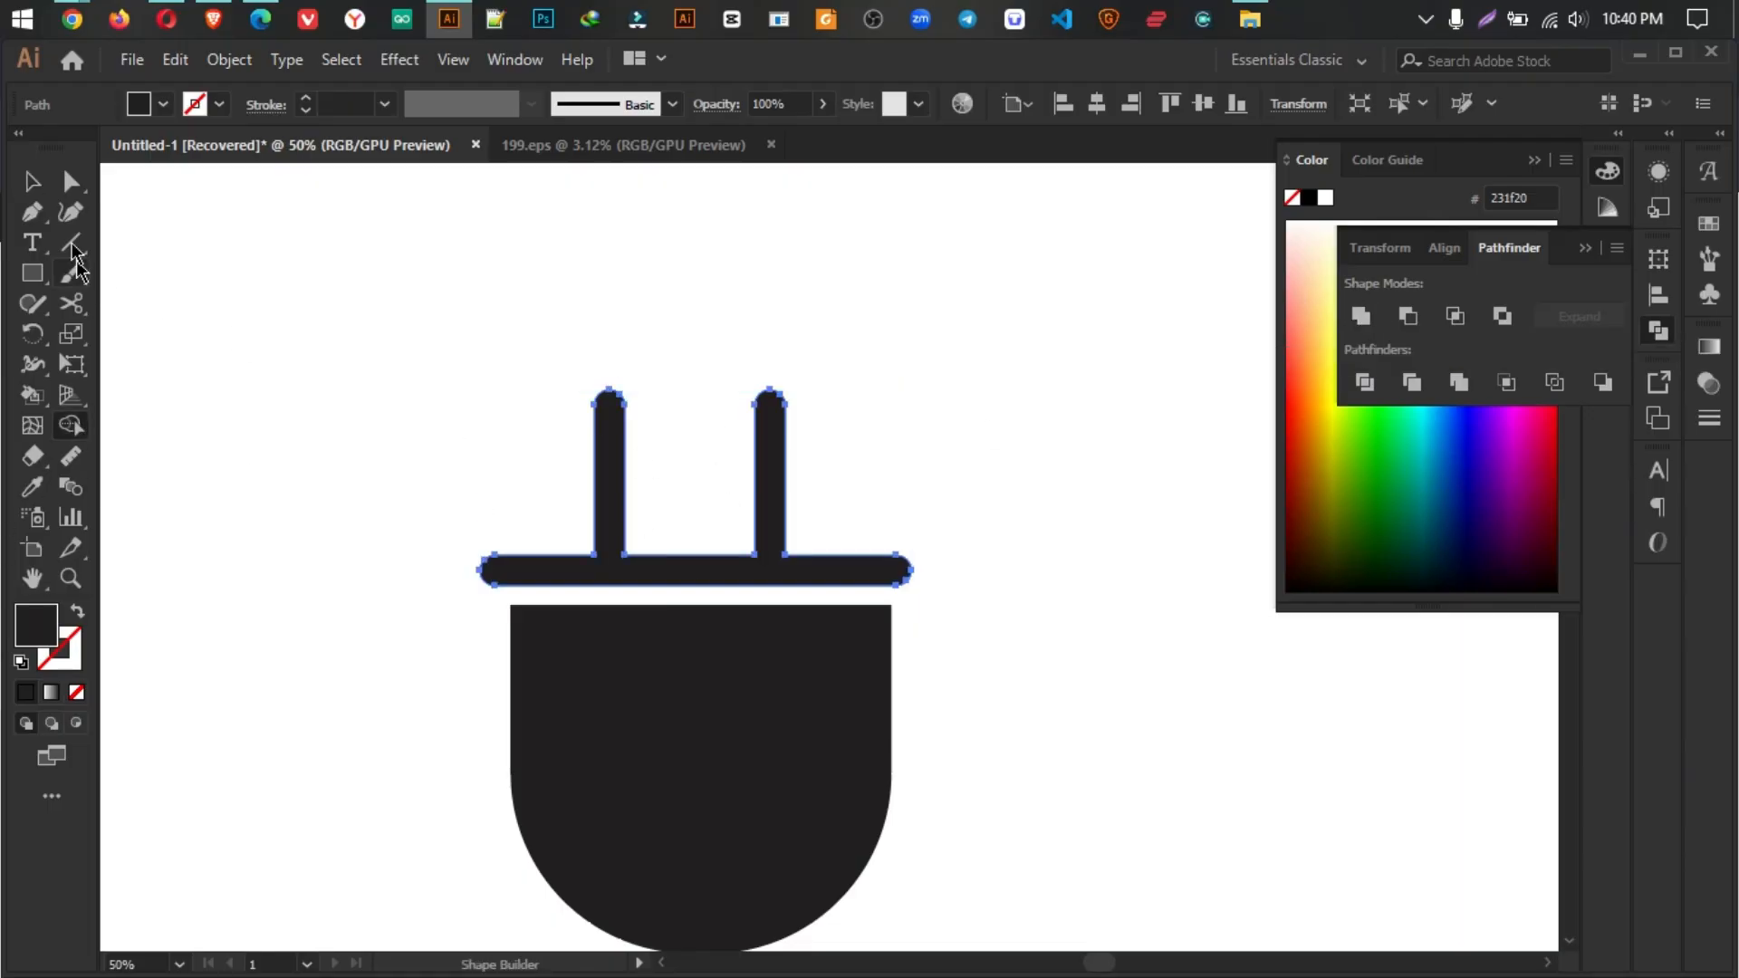
{"action": "left_click", "coordinate": [36, 181]}
{"action": "left_click", "coordinate": [435, 471]}
Step: Align the prong piece to the plug body by horizontal centre, using the body as the key object
{"action": "scroll", "coordinate": [528, 549], "scroll_direction": "down", "scroll_amount": 1}
{"action": "scroll", "coordinate": [594, 821], "scroll_direction": "up", "scroll_amount": 1}
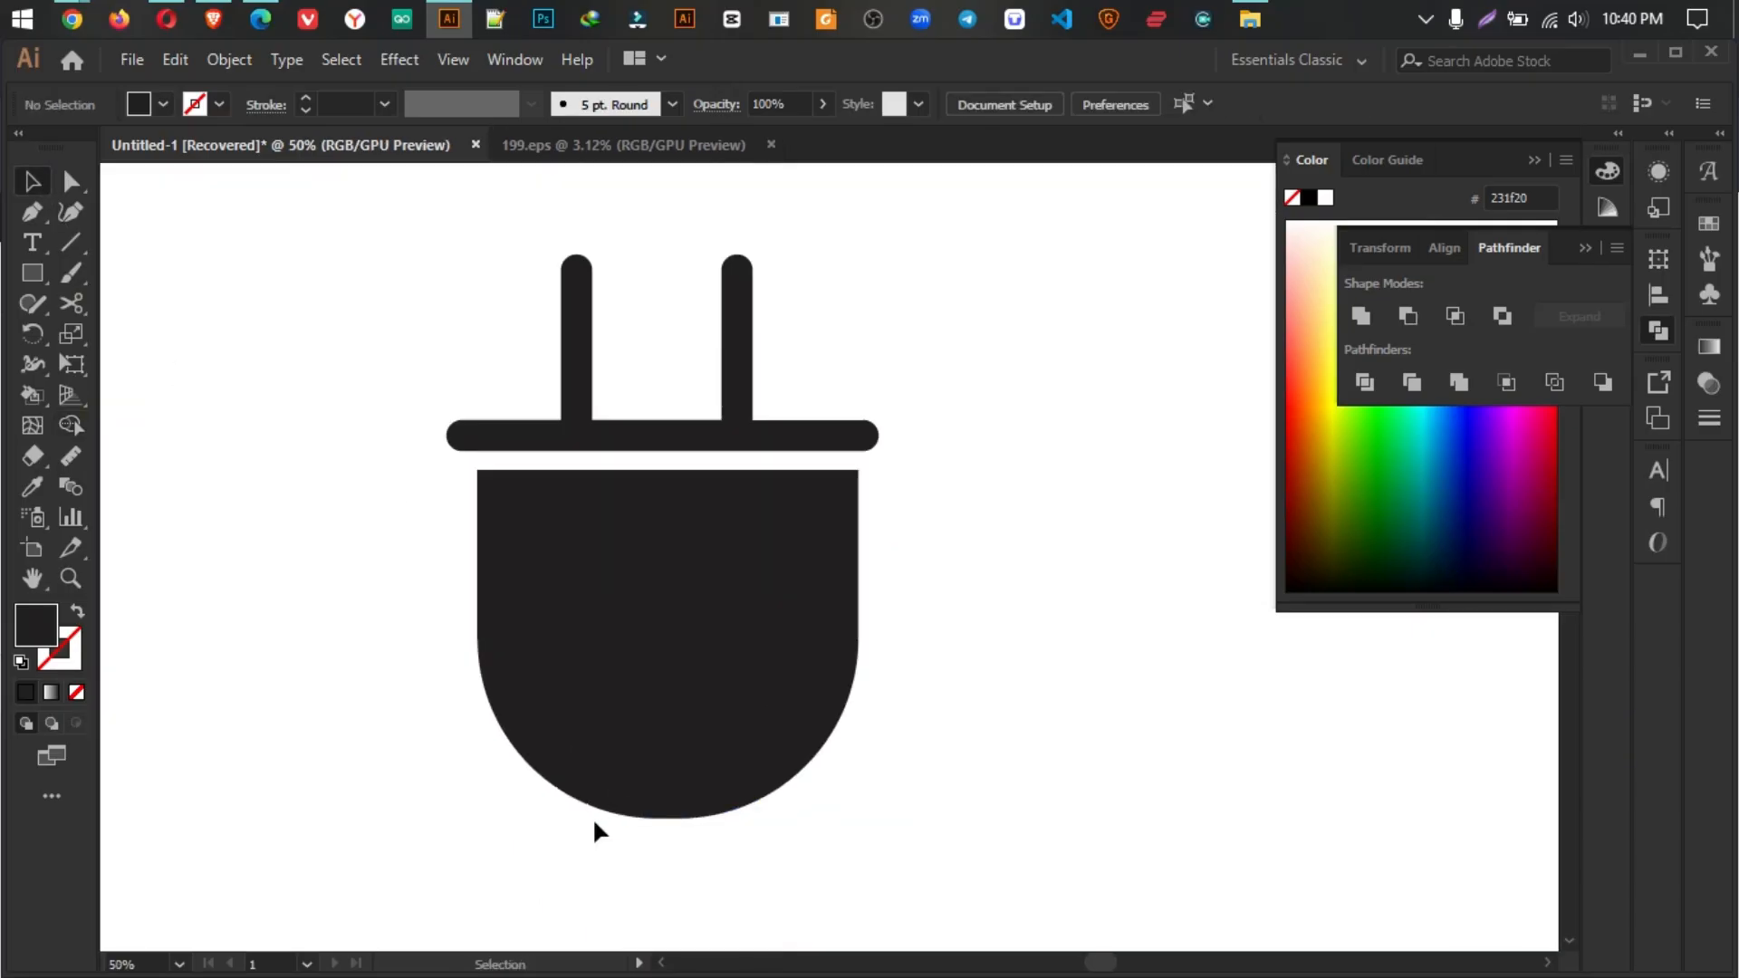
{"action": "key", "text": "space"}
{"action": "left_click_drag", "start_coordinate": [613, 854], "coordinate": [601, 844]}
{"action": "left_click_drag", "start_coordinate": [504, 330], "coordinate": [716, 631]}
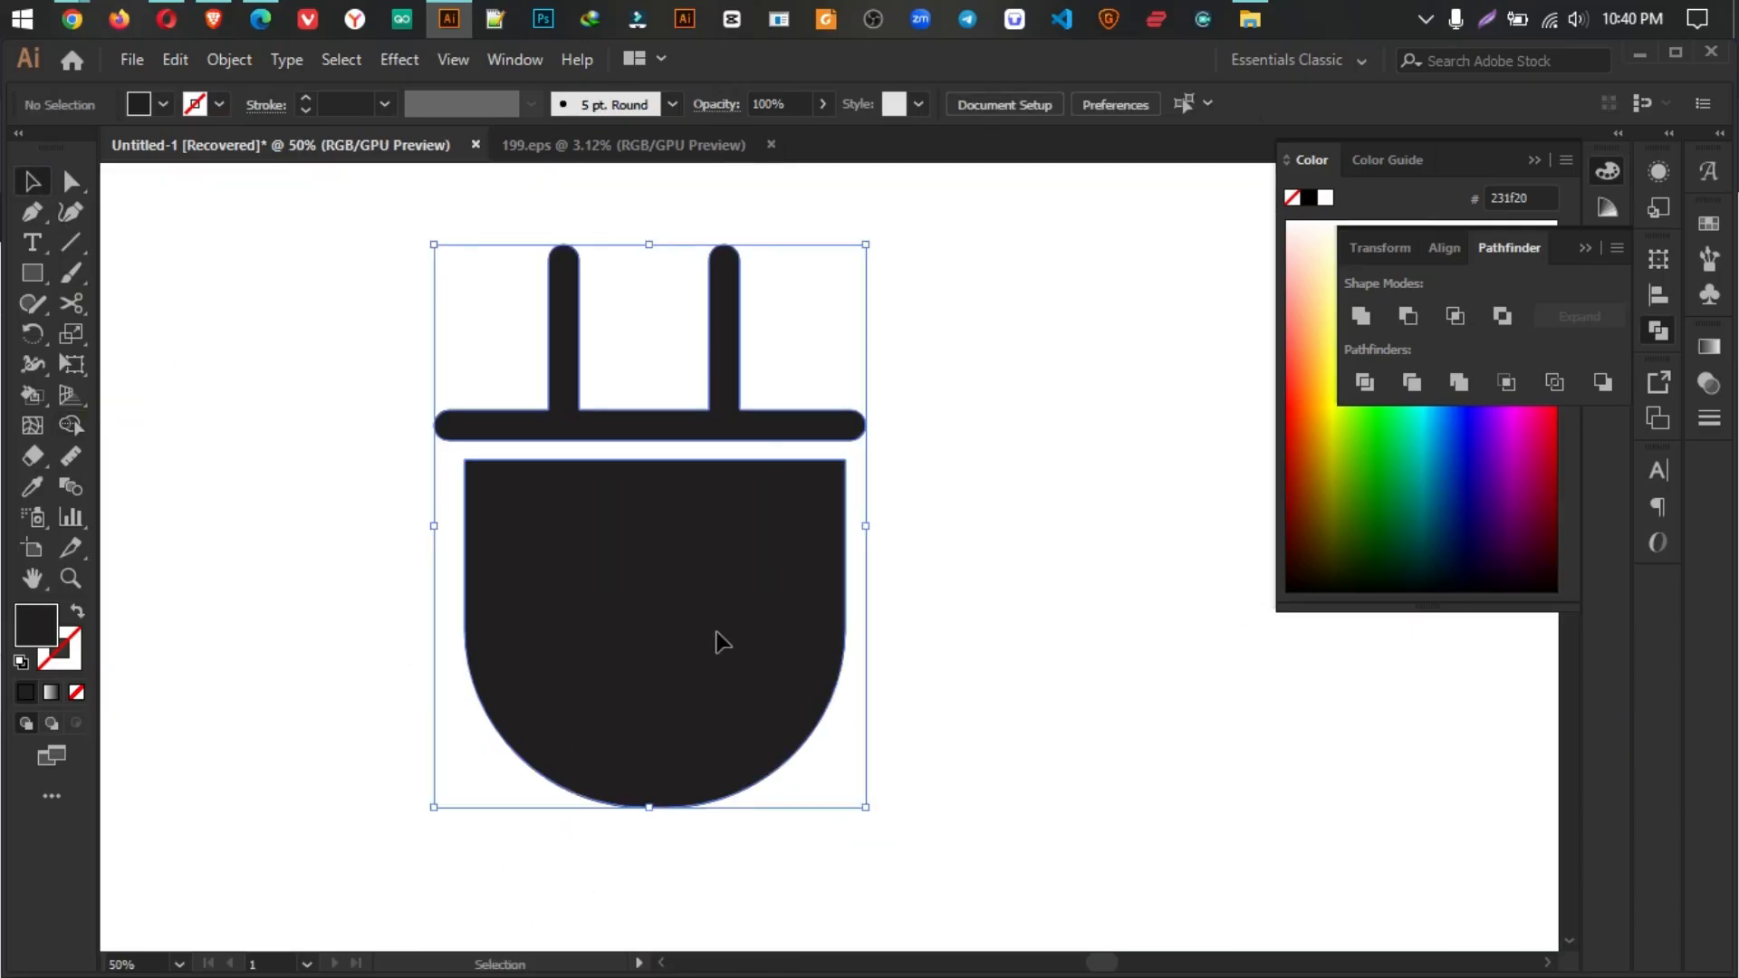
{"action": "left_click", "coordinate": [1011, 105]}
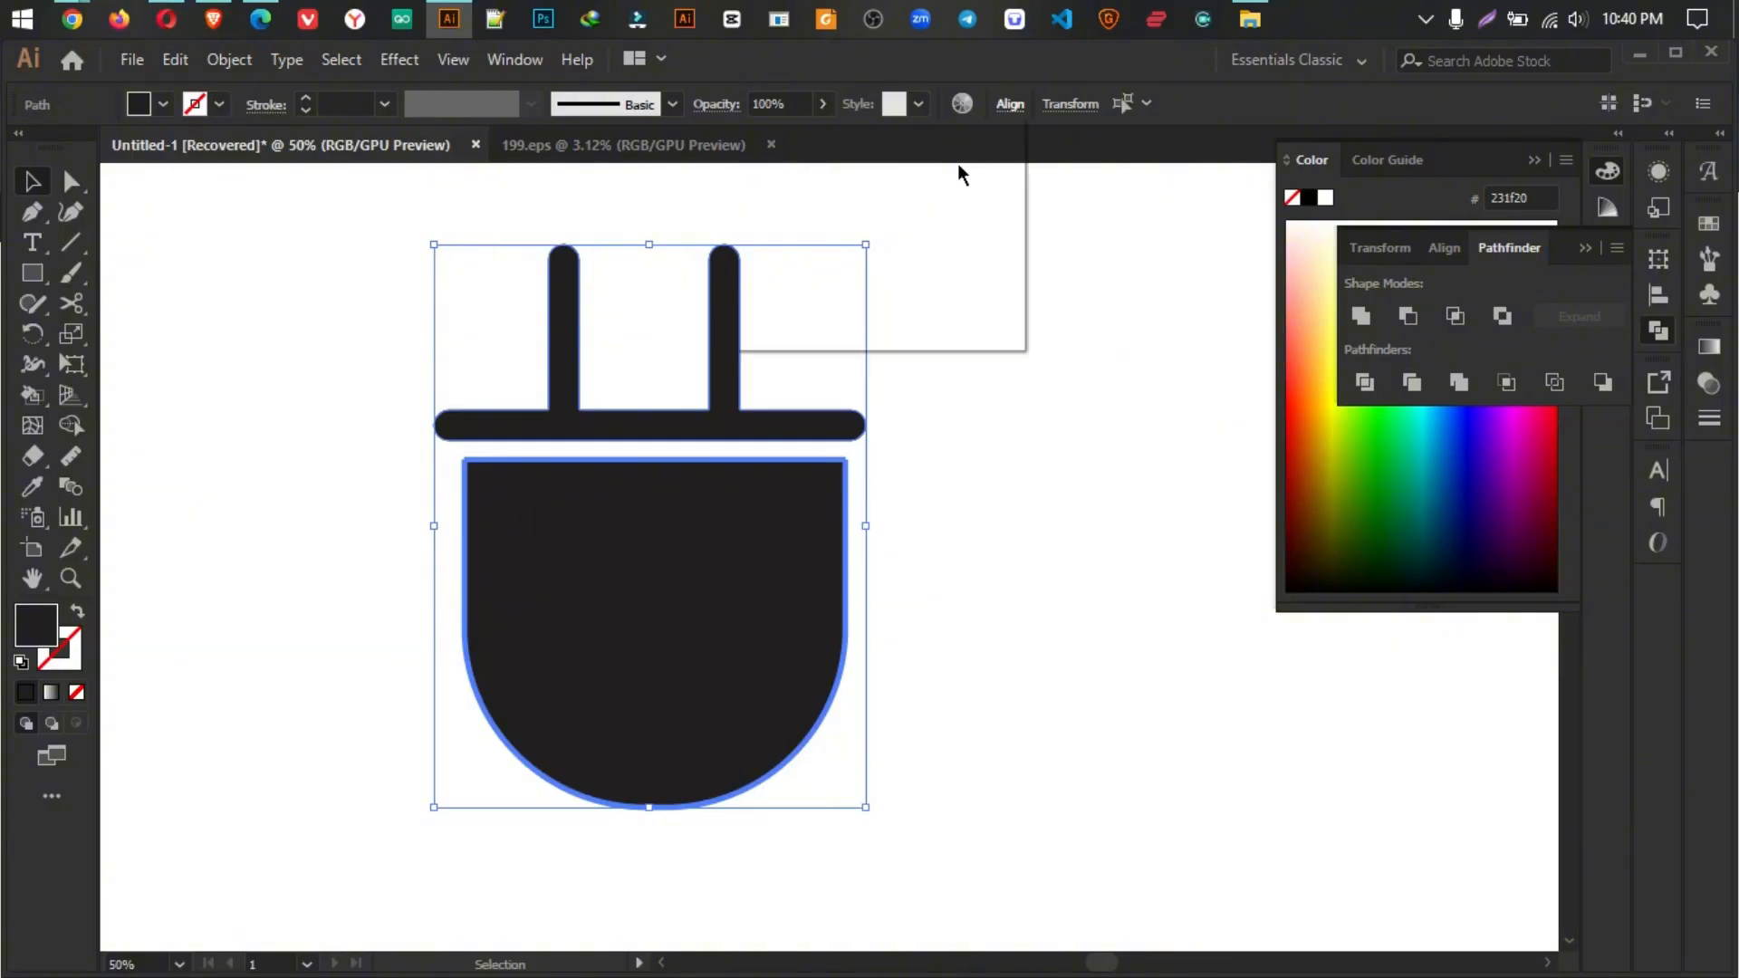
{"action": "left_click", "coordinate": [801, 175]}
{"action": "left_click", "coordinate": [1083, 667]}
{"action": "scroll", "coordinate": [975, 616], "scroll_direction": "down", "scroll_amount": 3}
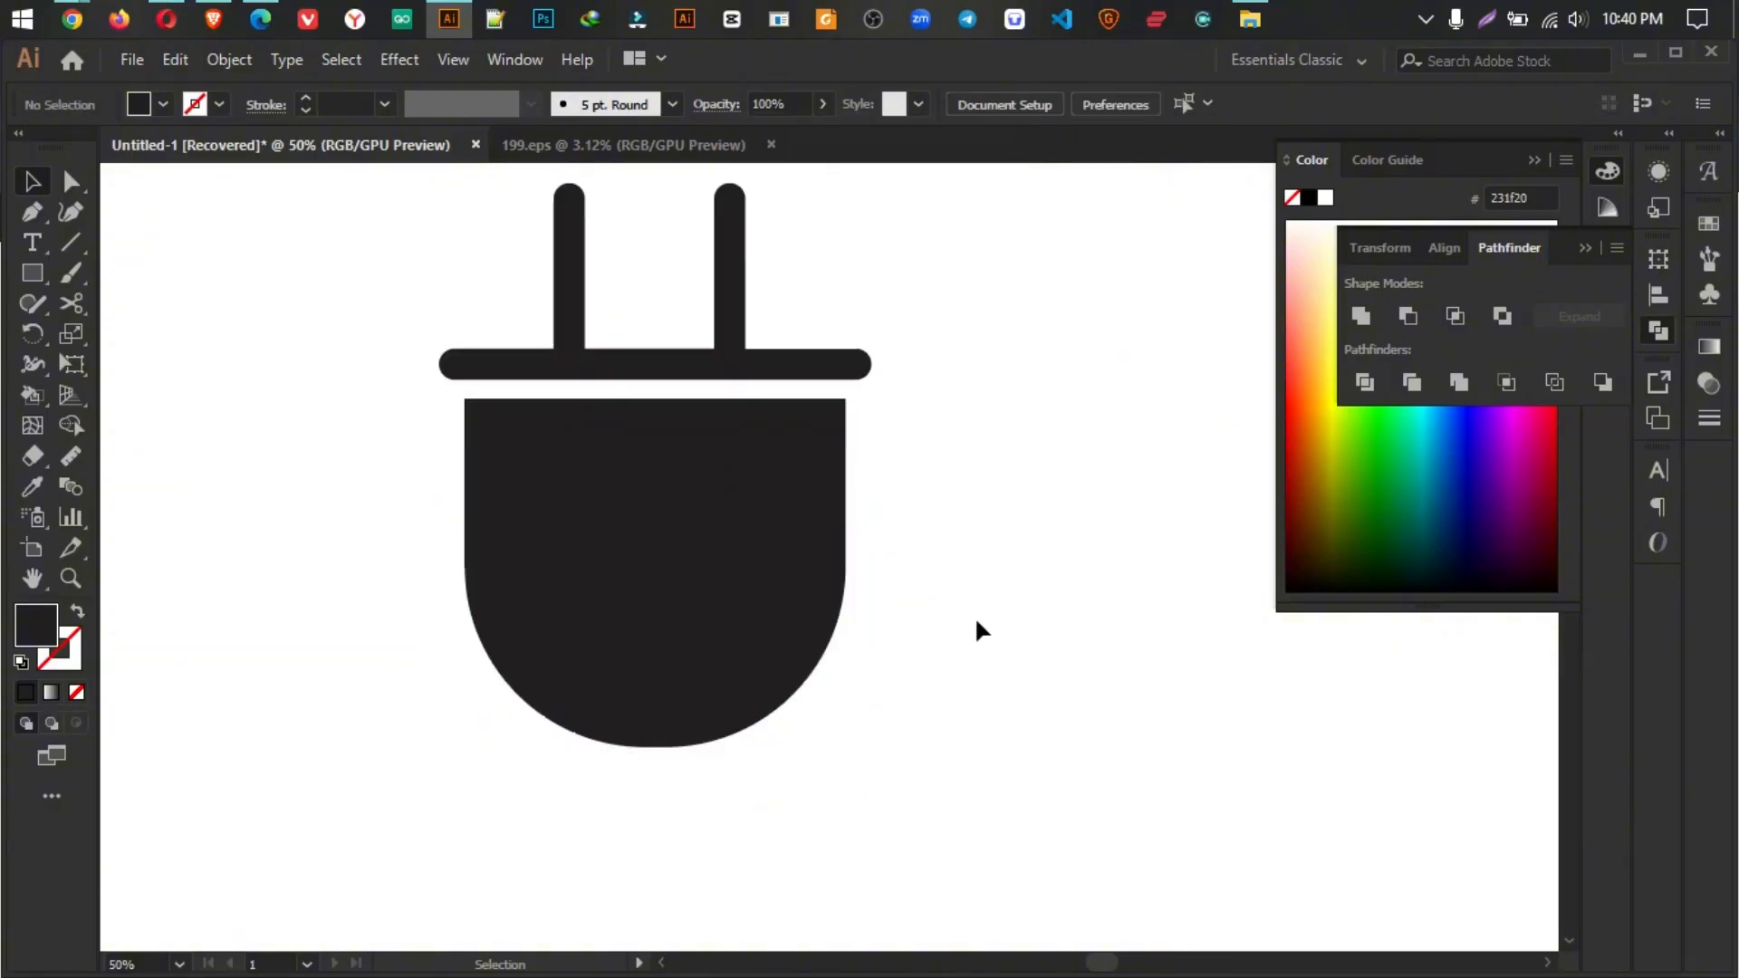
Step: Draw a small narrow vertical rectangle below the plug body's rounded bottom as its stem
{"action": "scroll", "coordinate": [974, 616], "scroll_direction": "up", "scroll_amount": 2}
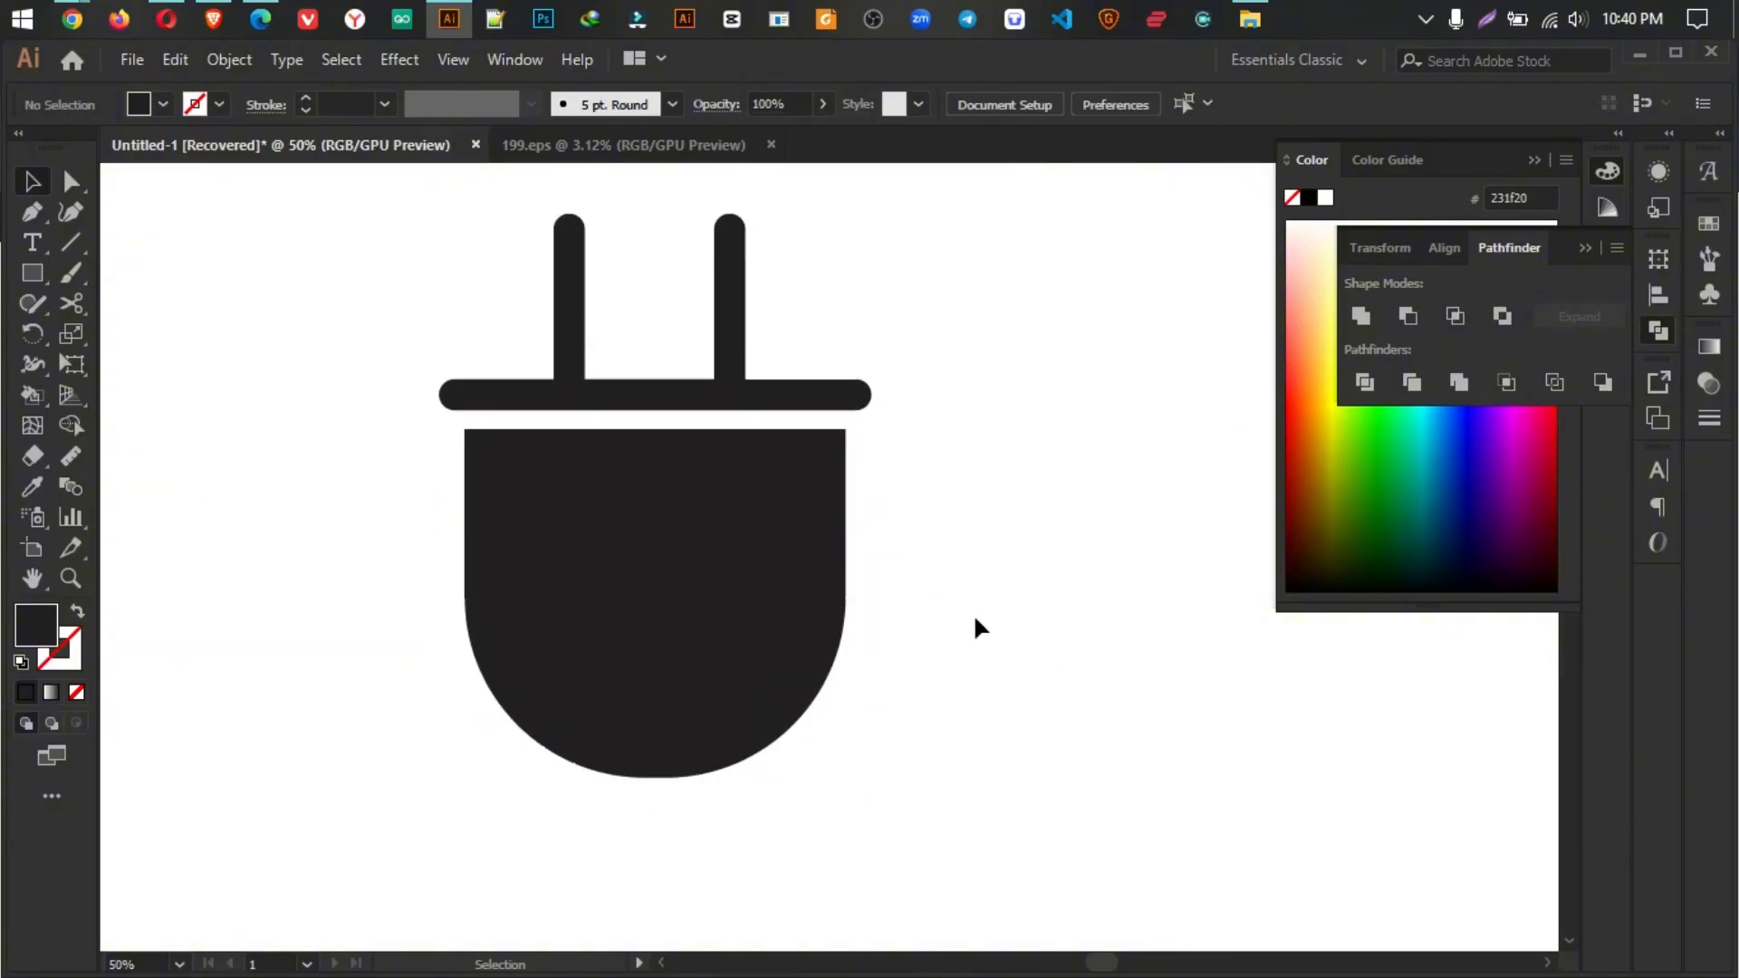
{"action": "scroll", "coordinate": [973, 612], "scroll_direction": "down", "scroll_amount": 1}
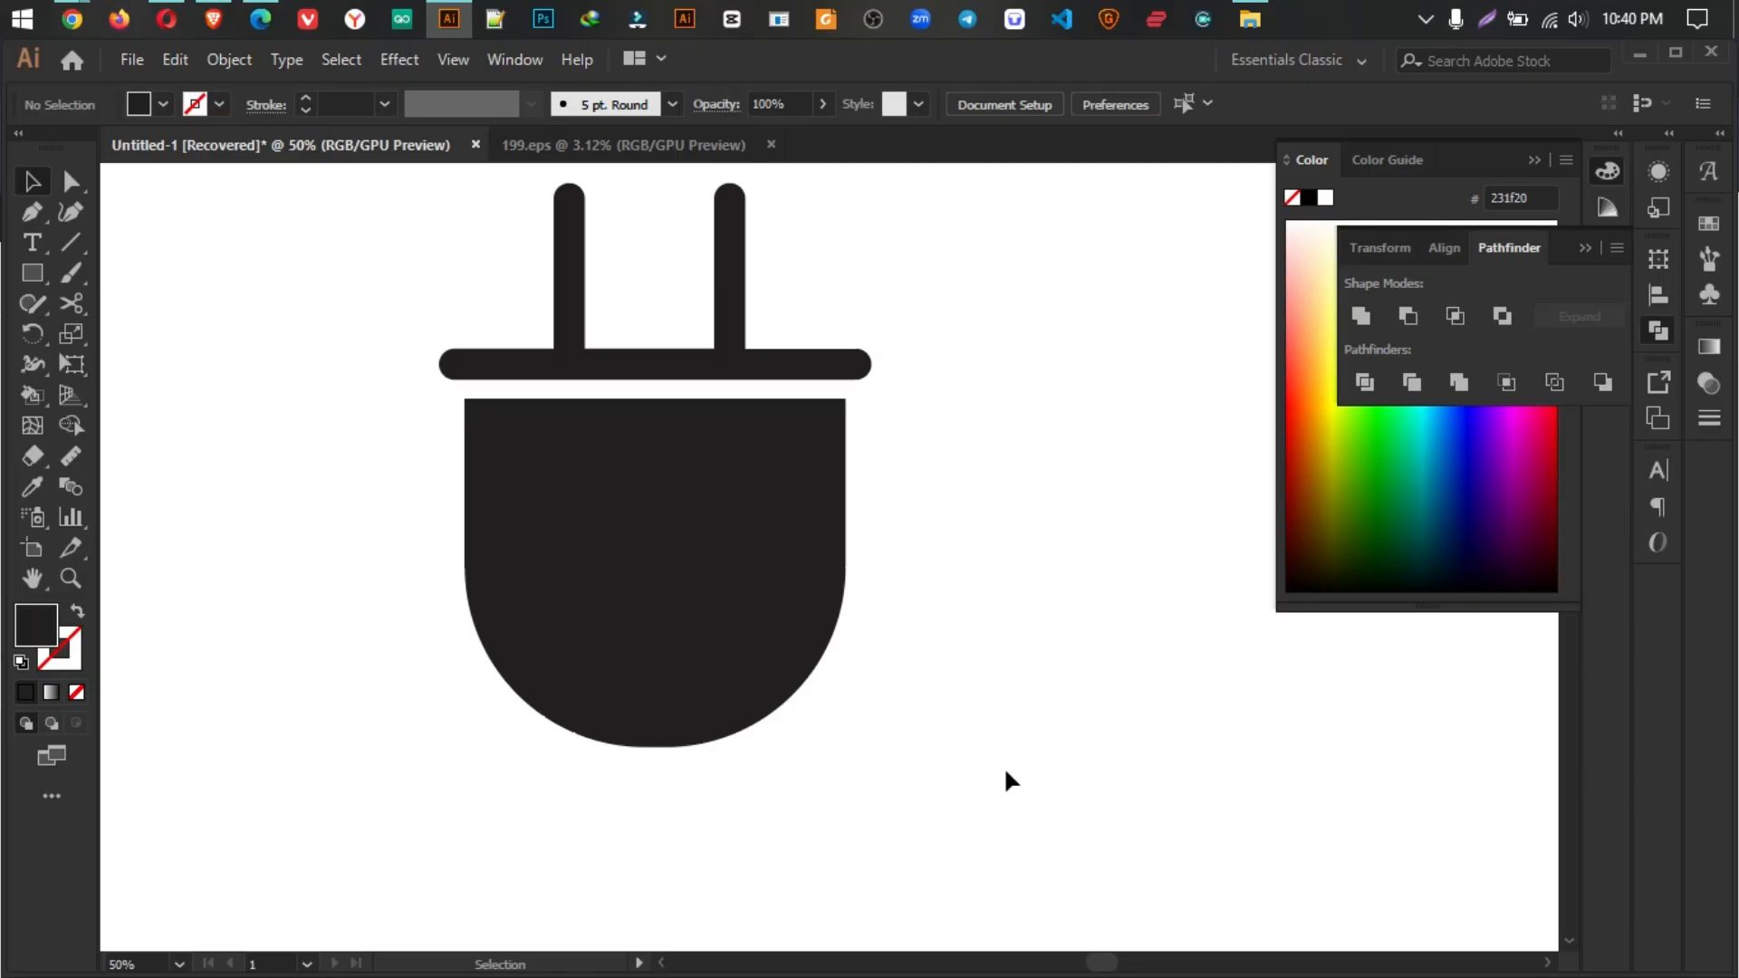
{"action": "left_click", "coordinate": [34, 273]}
{"action": "left_click_drag", "start_coordinate": [641, 748], "coordinate": [675, 824]}
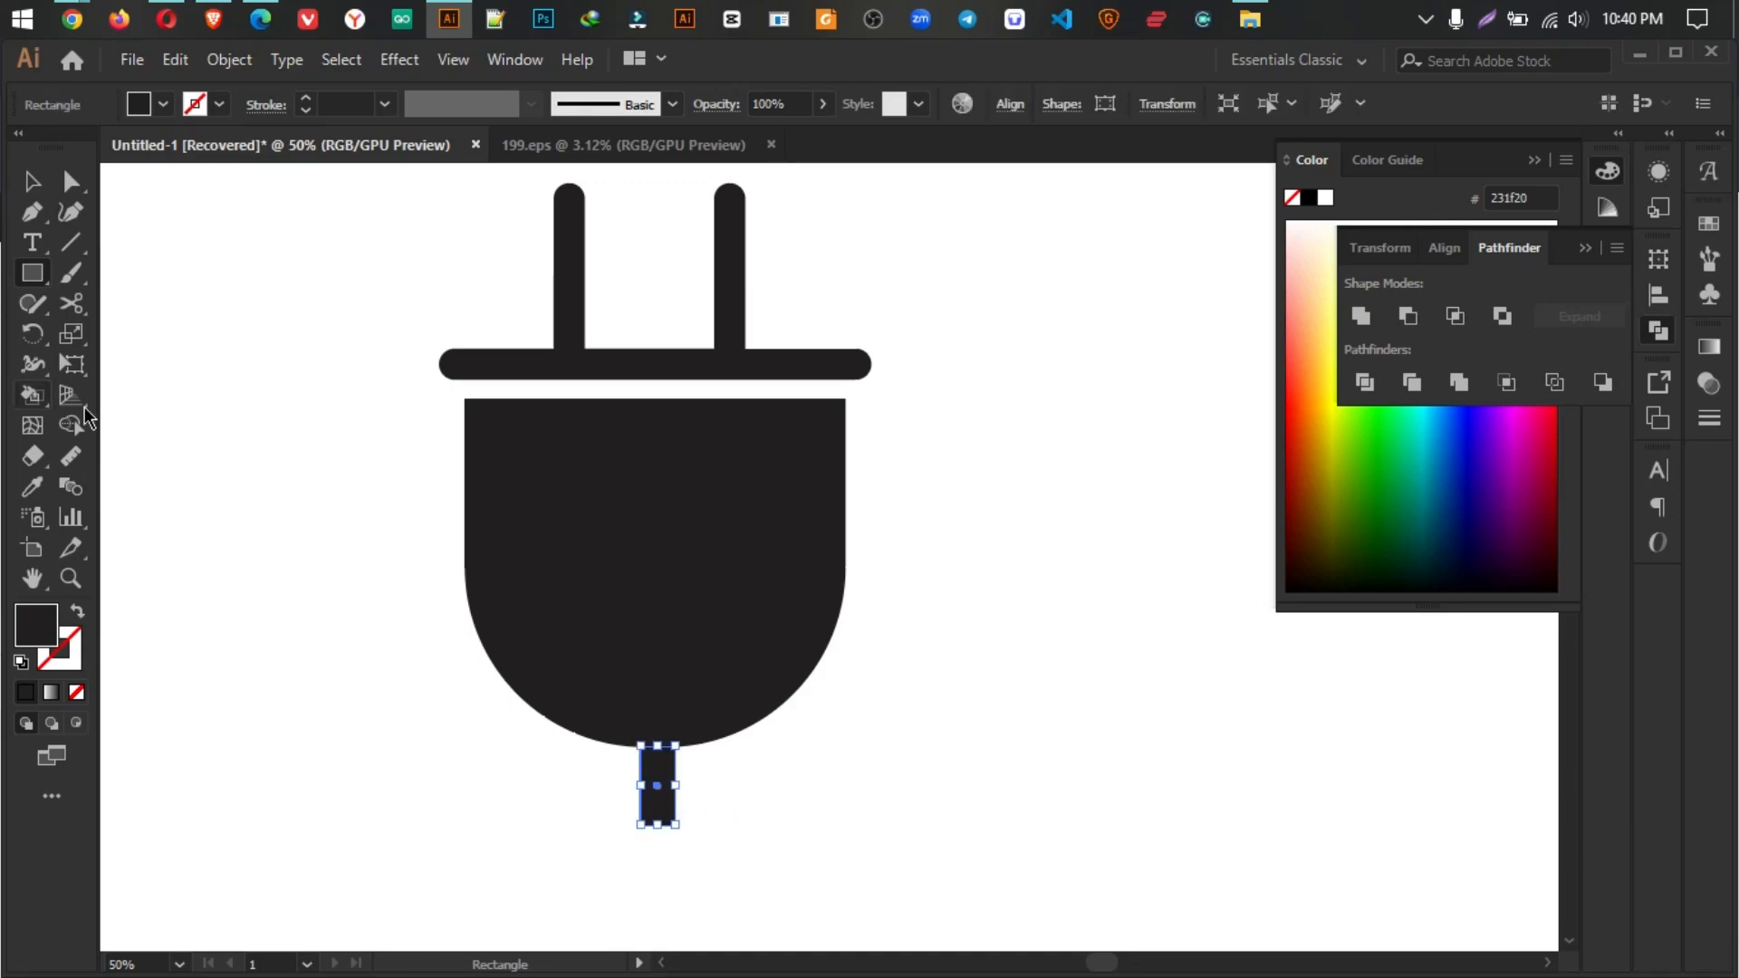
{"action": "left_click", "coordinate": [27, 185]}
{"action": "scroll", "coordinate": [589, 839], "scroll_direction": "up", "scroll_amount": 2}
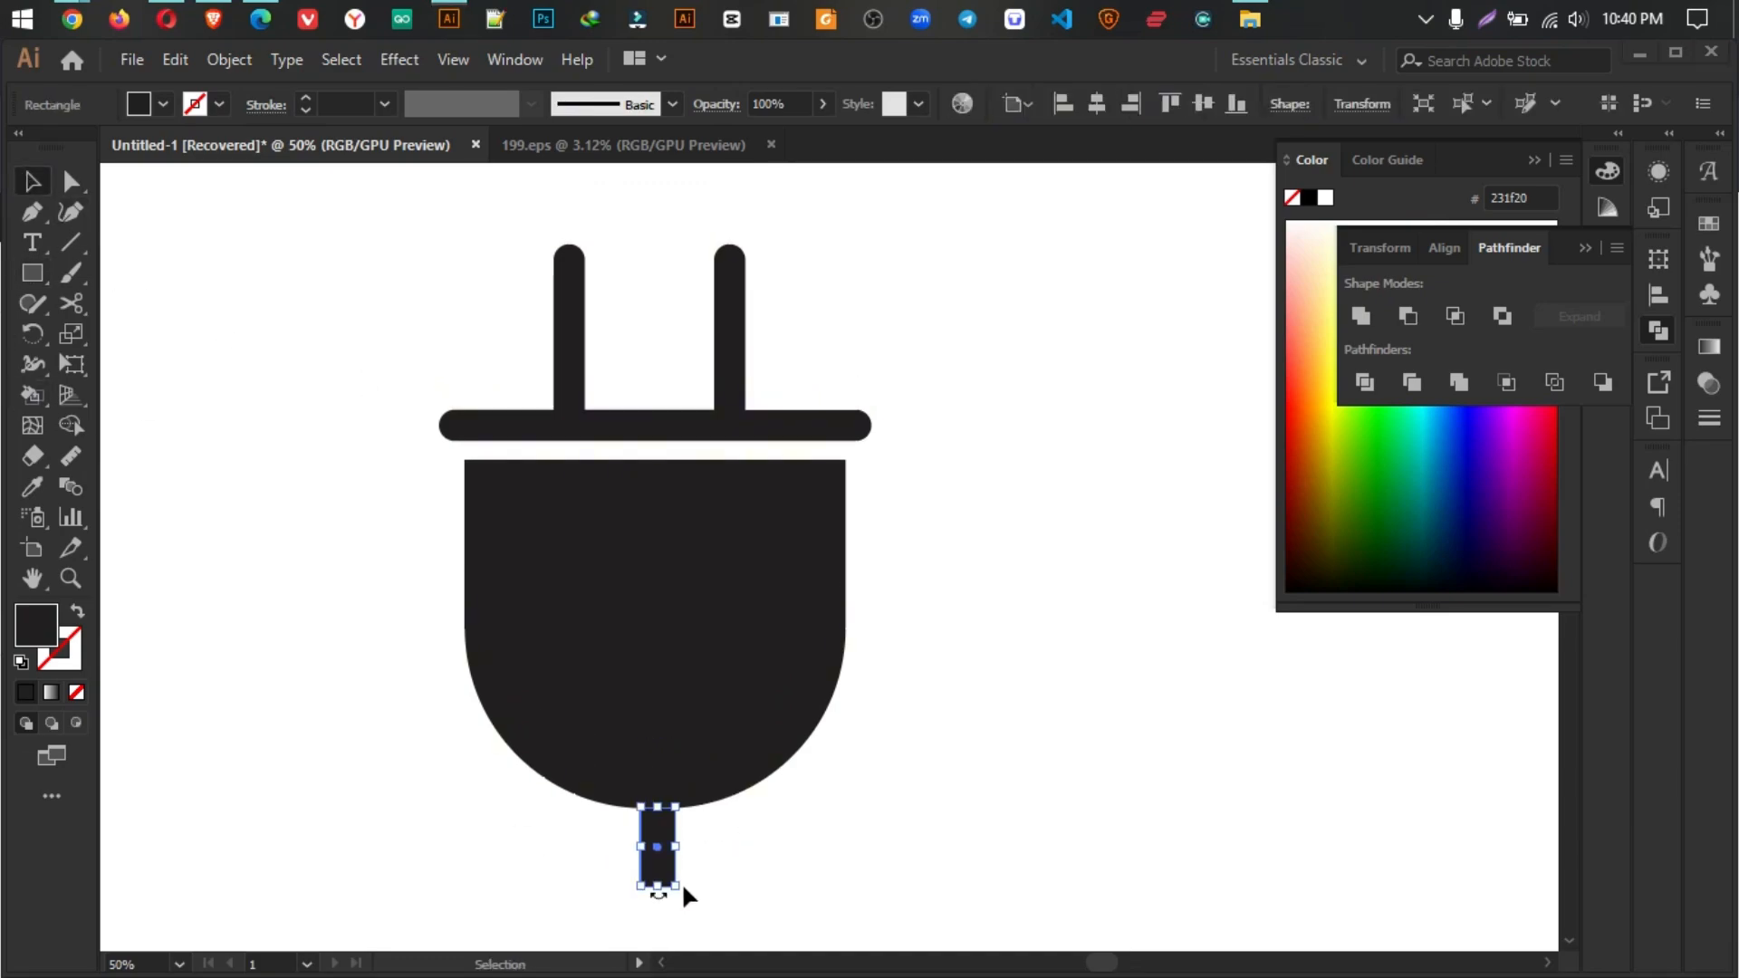
Step: Fully round the stem's corners and move it up so its upper end overlaps the plug body
{"action": "key", "text": "super"}
{"action": "key", "text": "super"}
{"action": "scroll", "coordinate": [678, 936], "scroll_direction": "up", "scroll_amount": 3}
{"action": "left_click", "coordinate": [791, 786]}
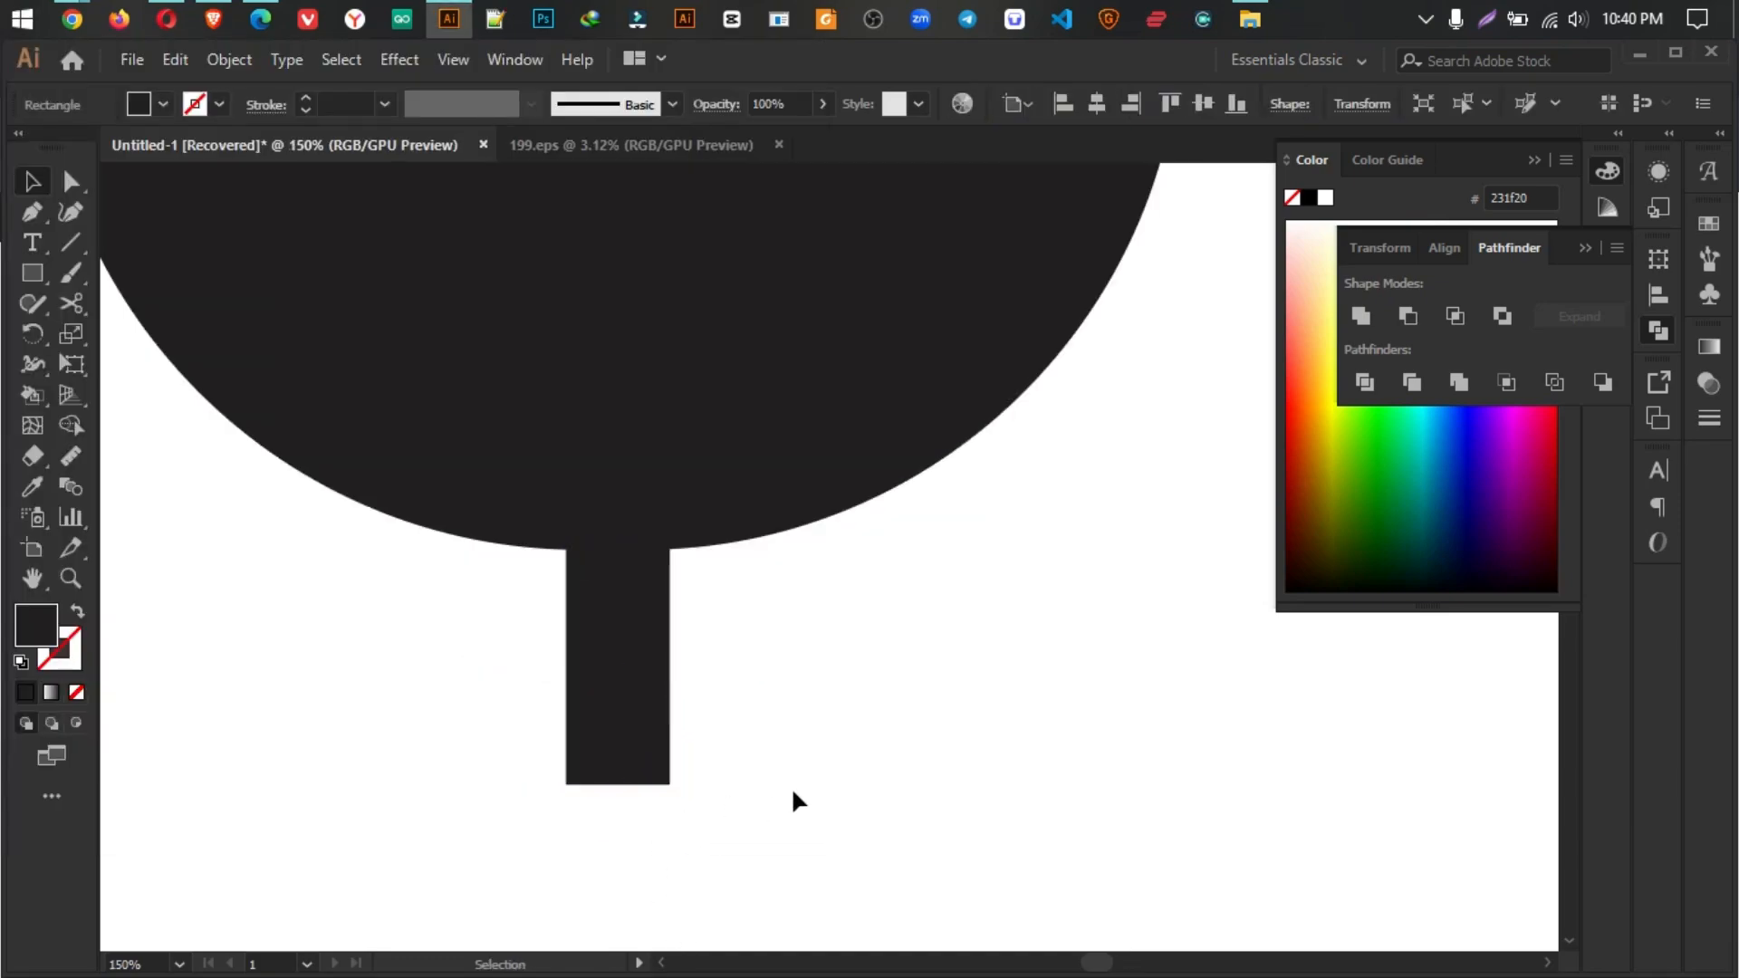
{"action": "left_click", "coordinate": [645, 699]}
{"action": "left_click_drag", "start_coordinate": [660, 773], "coordinate": [618, 624]}
{"action": "left_click", "coordinate": [911, 714]}
{"action": "left_click", "coordinate": [963, 672]}
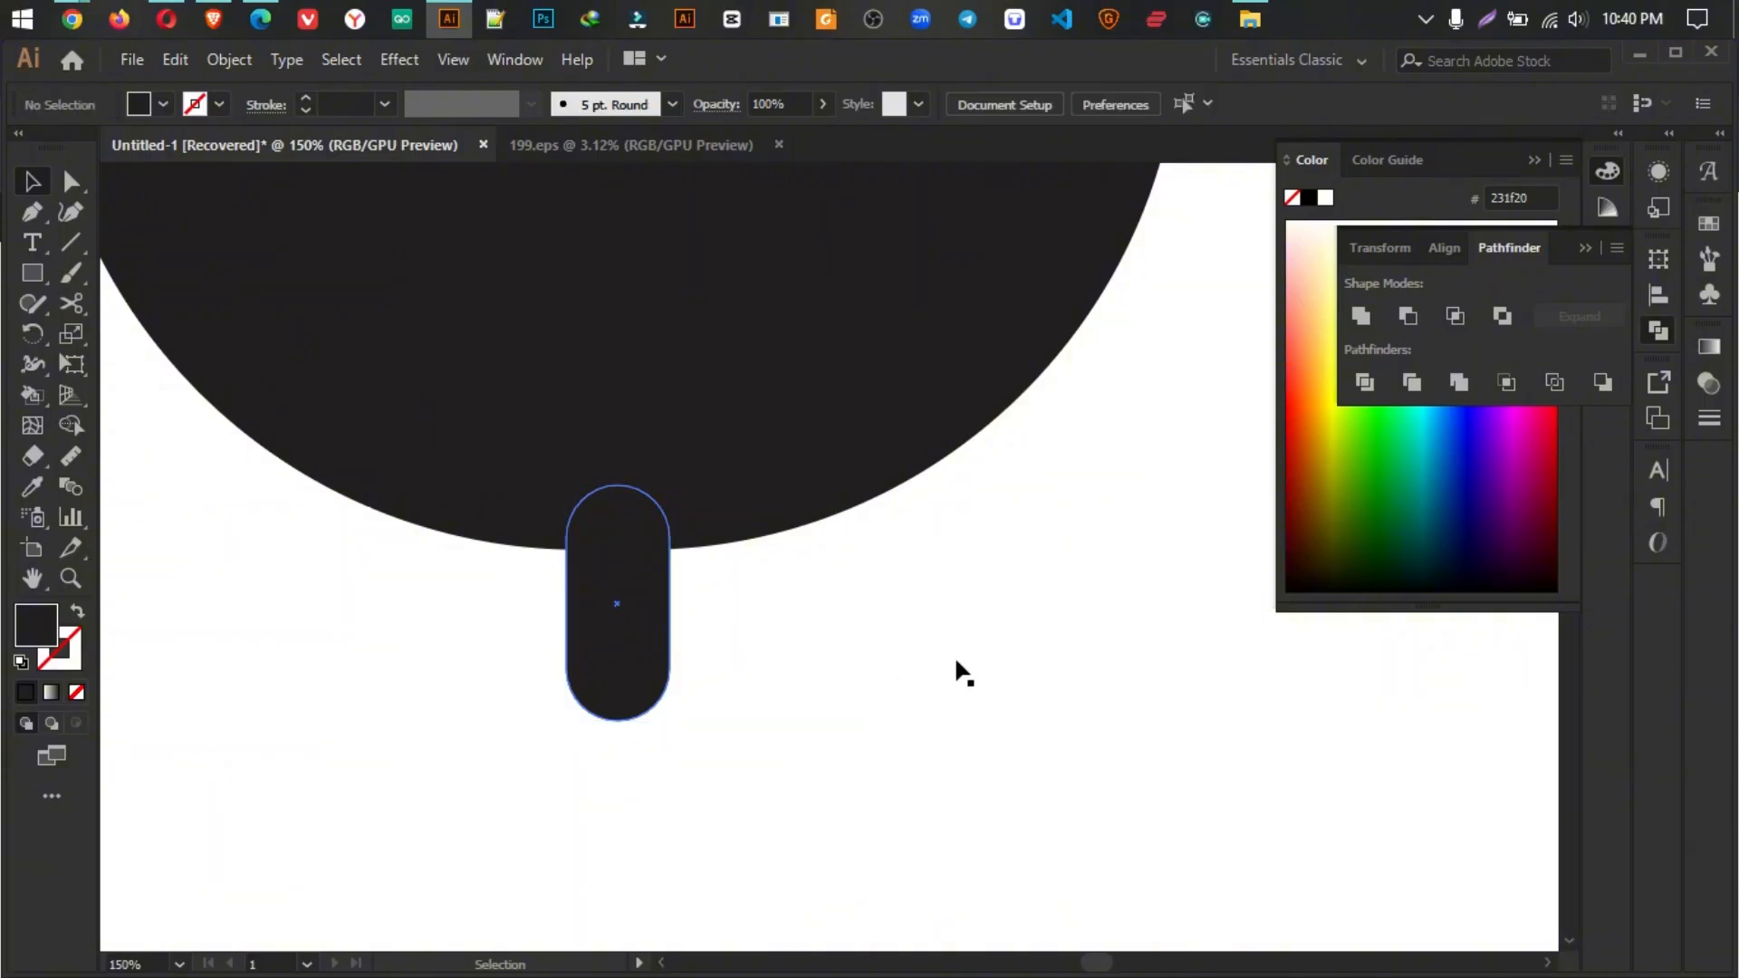
Step: Copy the rounded stem turned 90 degrees and place it across the stem's lower end as a foot
{"action": "left_click", "coordinate": [618, 640]}
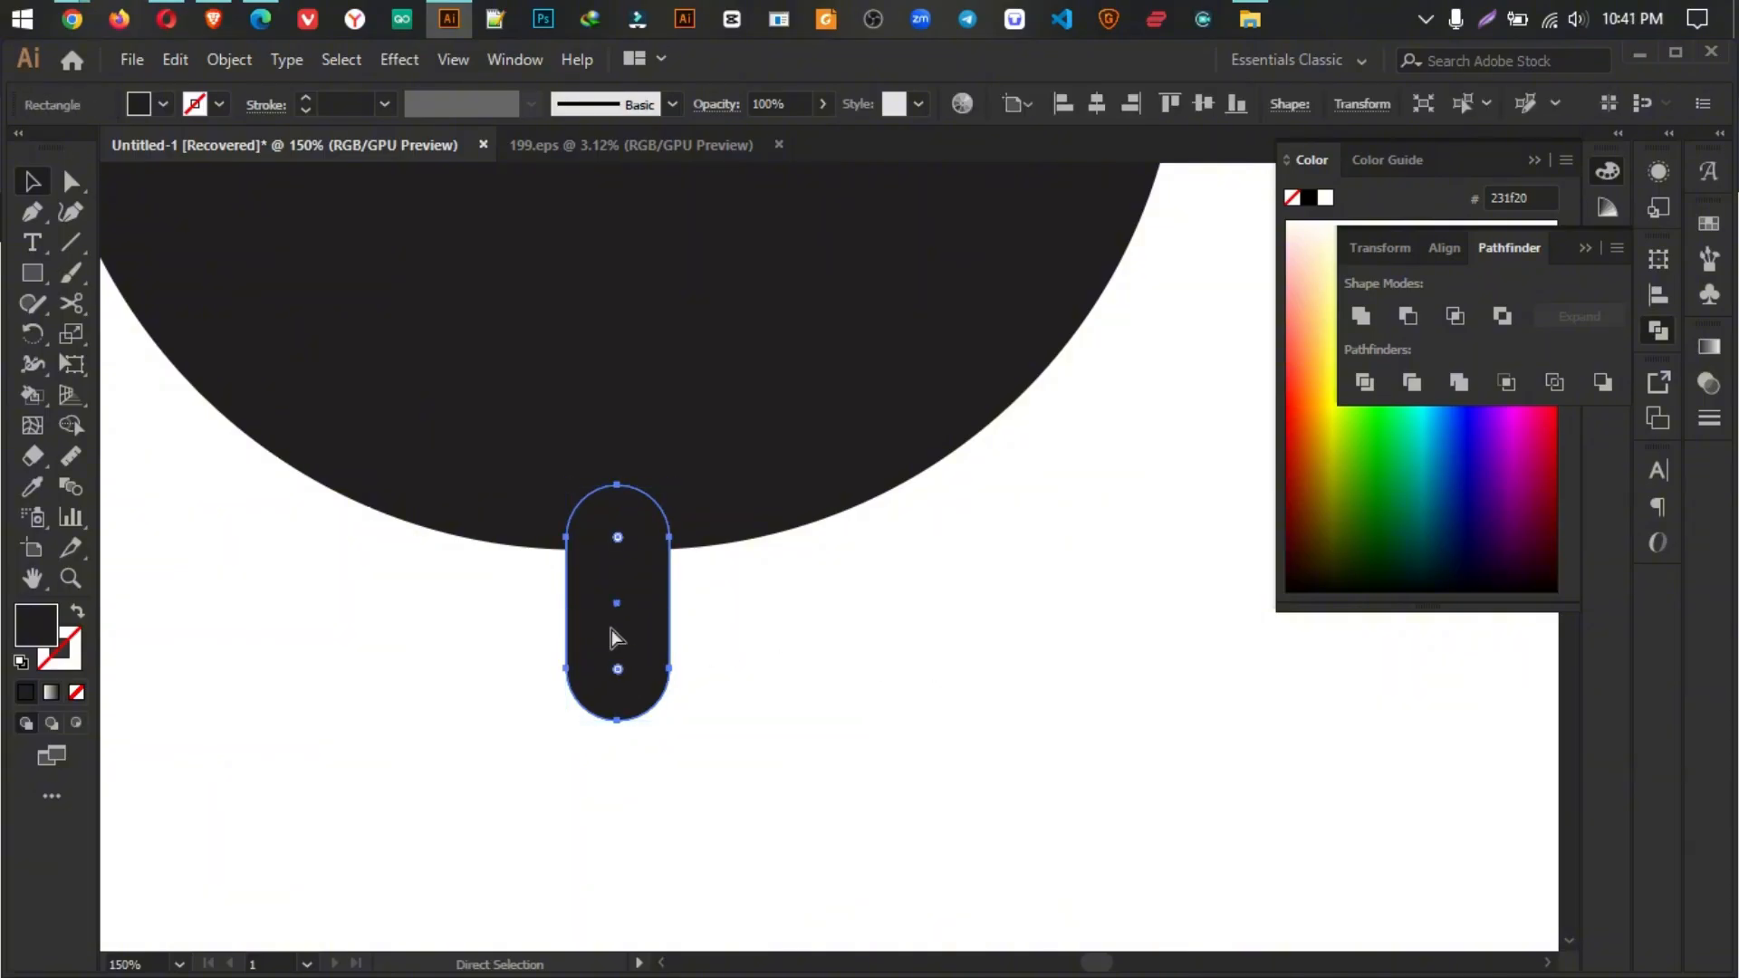
{"action": "key", "text": "v"}
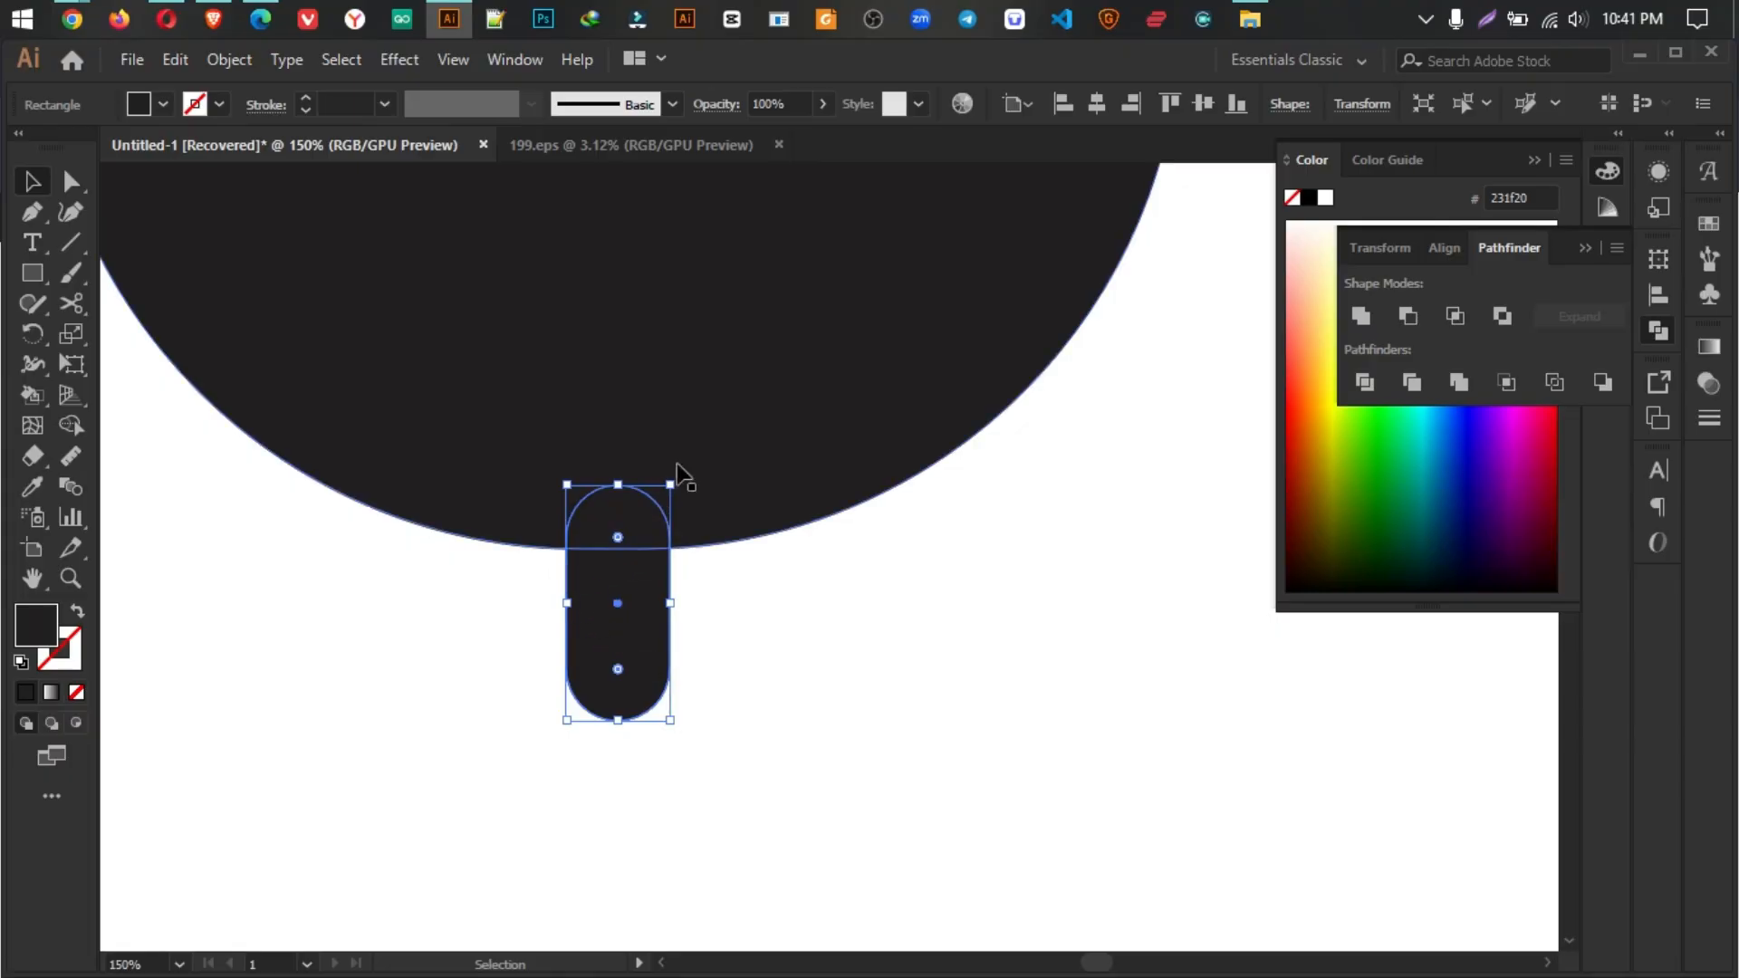
{"action": "left_click_drag", "start_coordinate": [681, 483], "coordinate": [919, 671]}
{"action": "left_click_drag", "start_coordinate": [636, 605], "coordinate": [642, 716]}
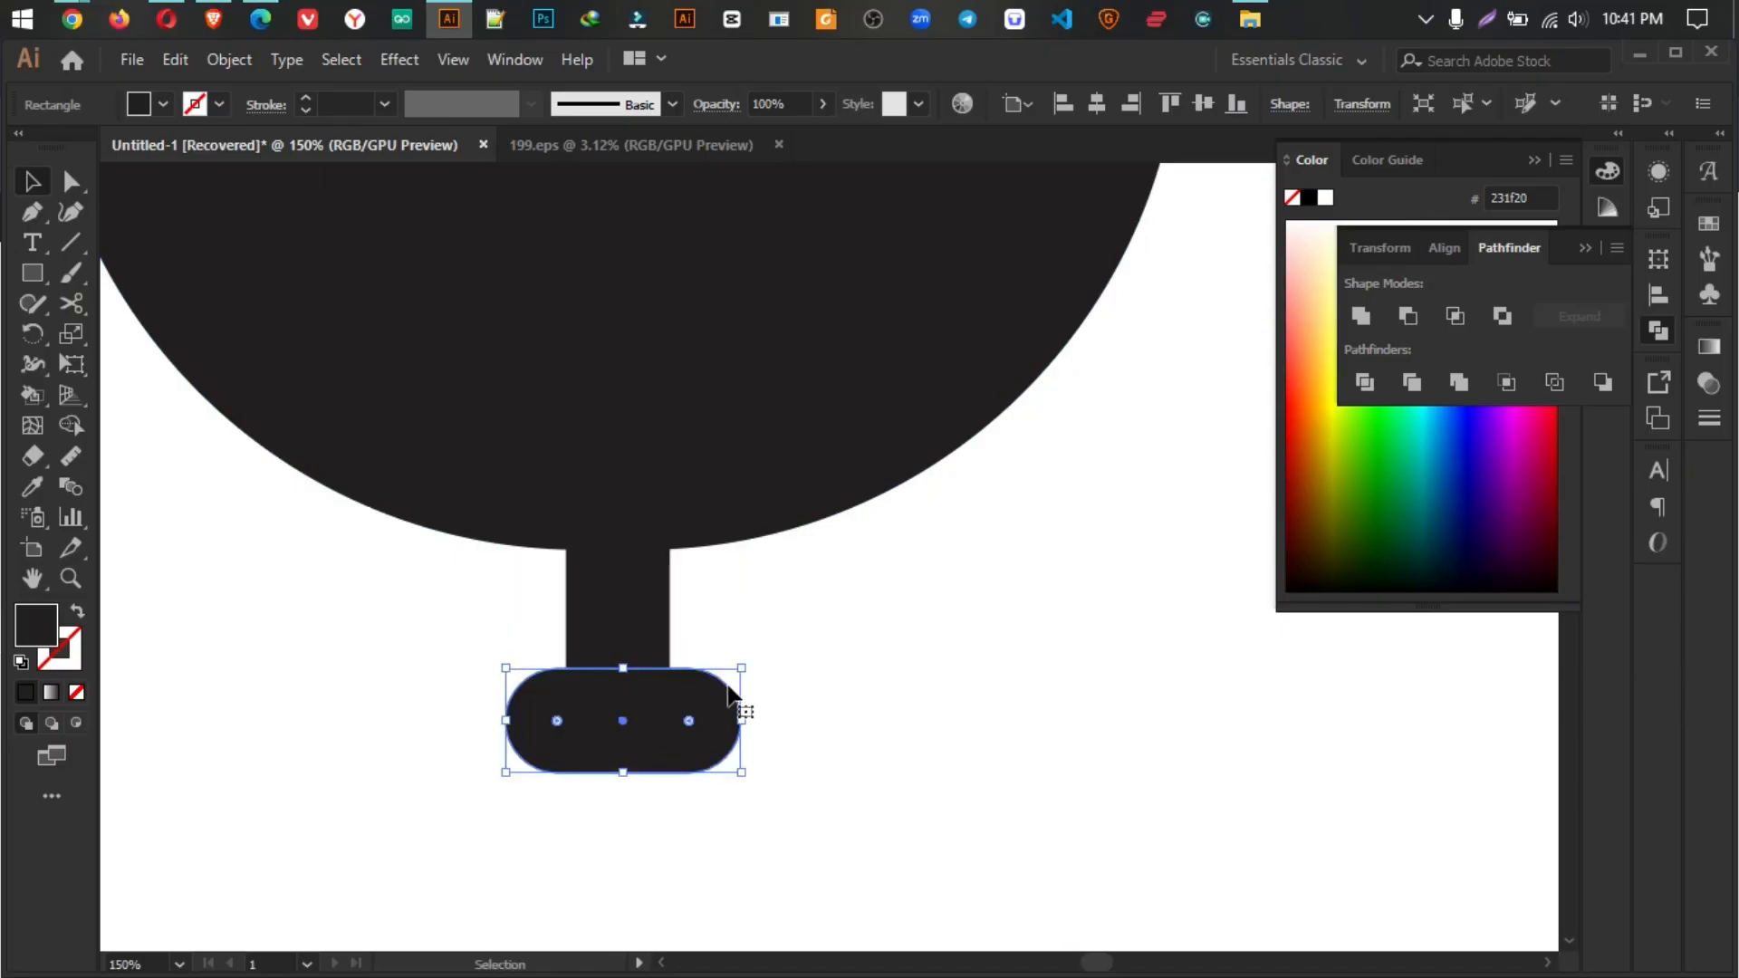
{"action": "left_click", "coordinate": [851, 696]}
Step: Align all the plug parts by horizontal centre, using the body as the key object
{"action": "scroll", "coordinate": [816, 702], "scroll_direction": "down", "scroll_amount": 5}
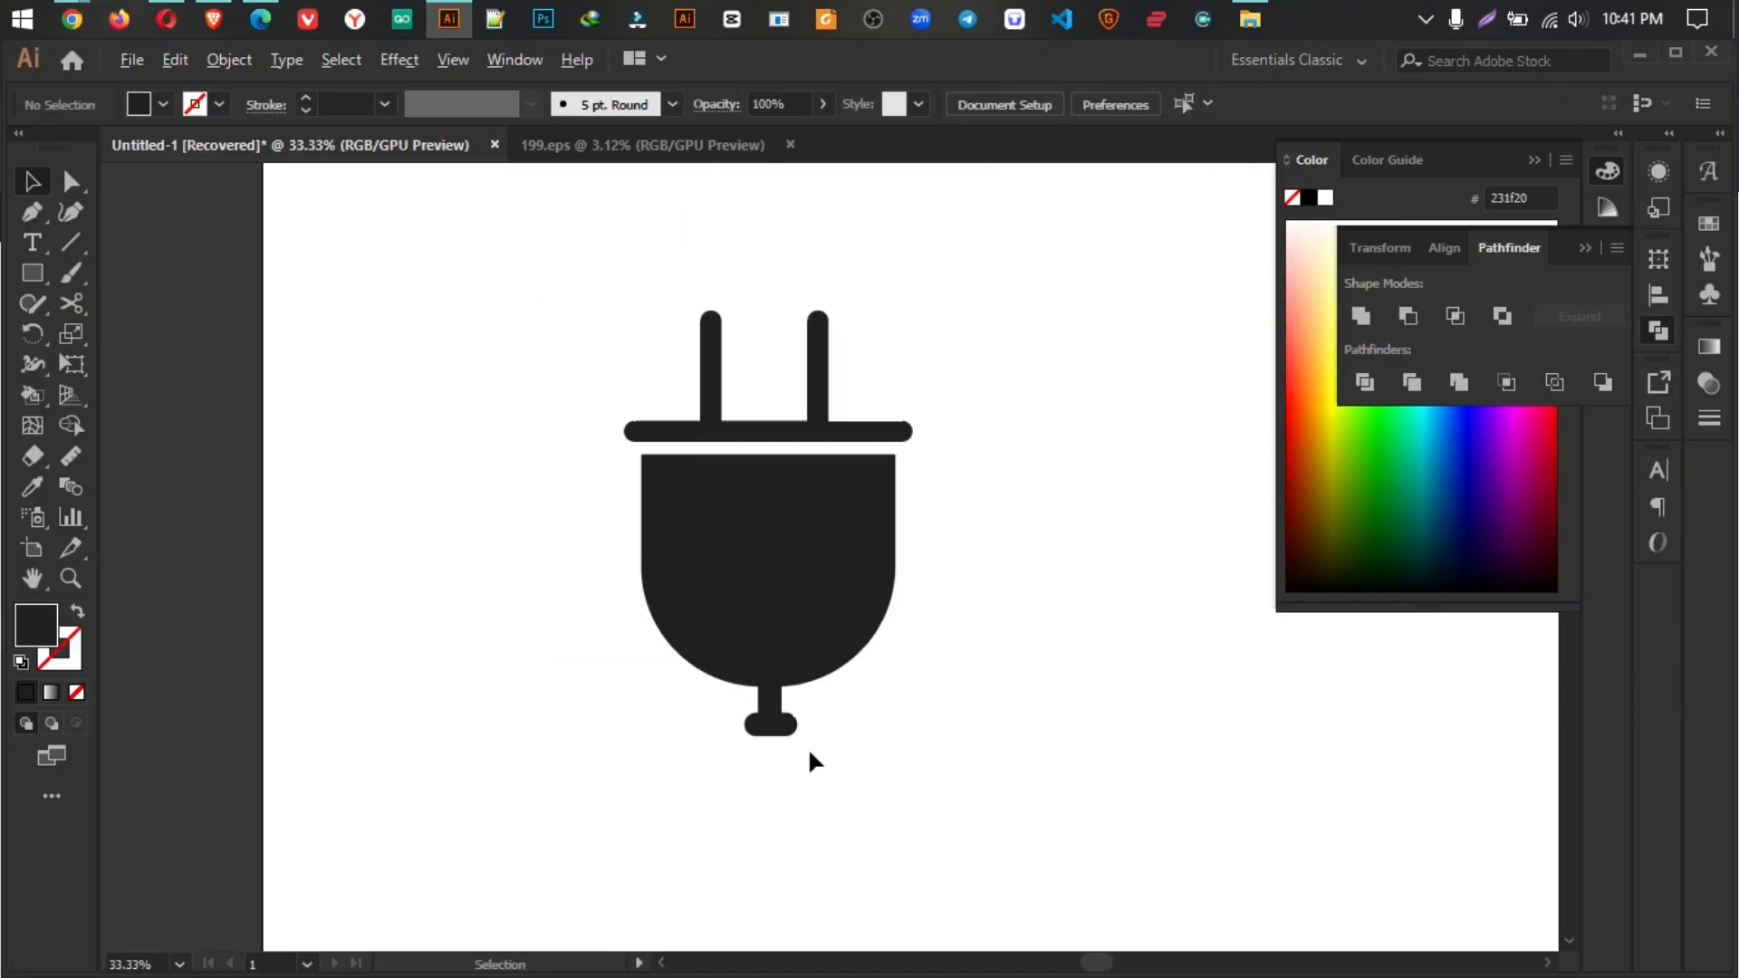
{"action": "key", "text": "ctrl+a"}
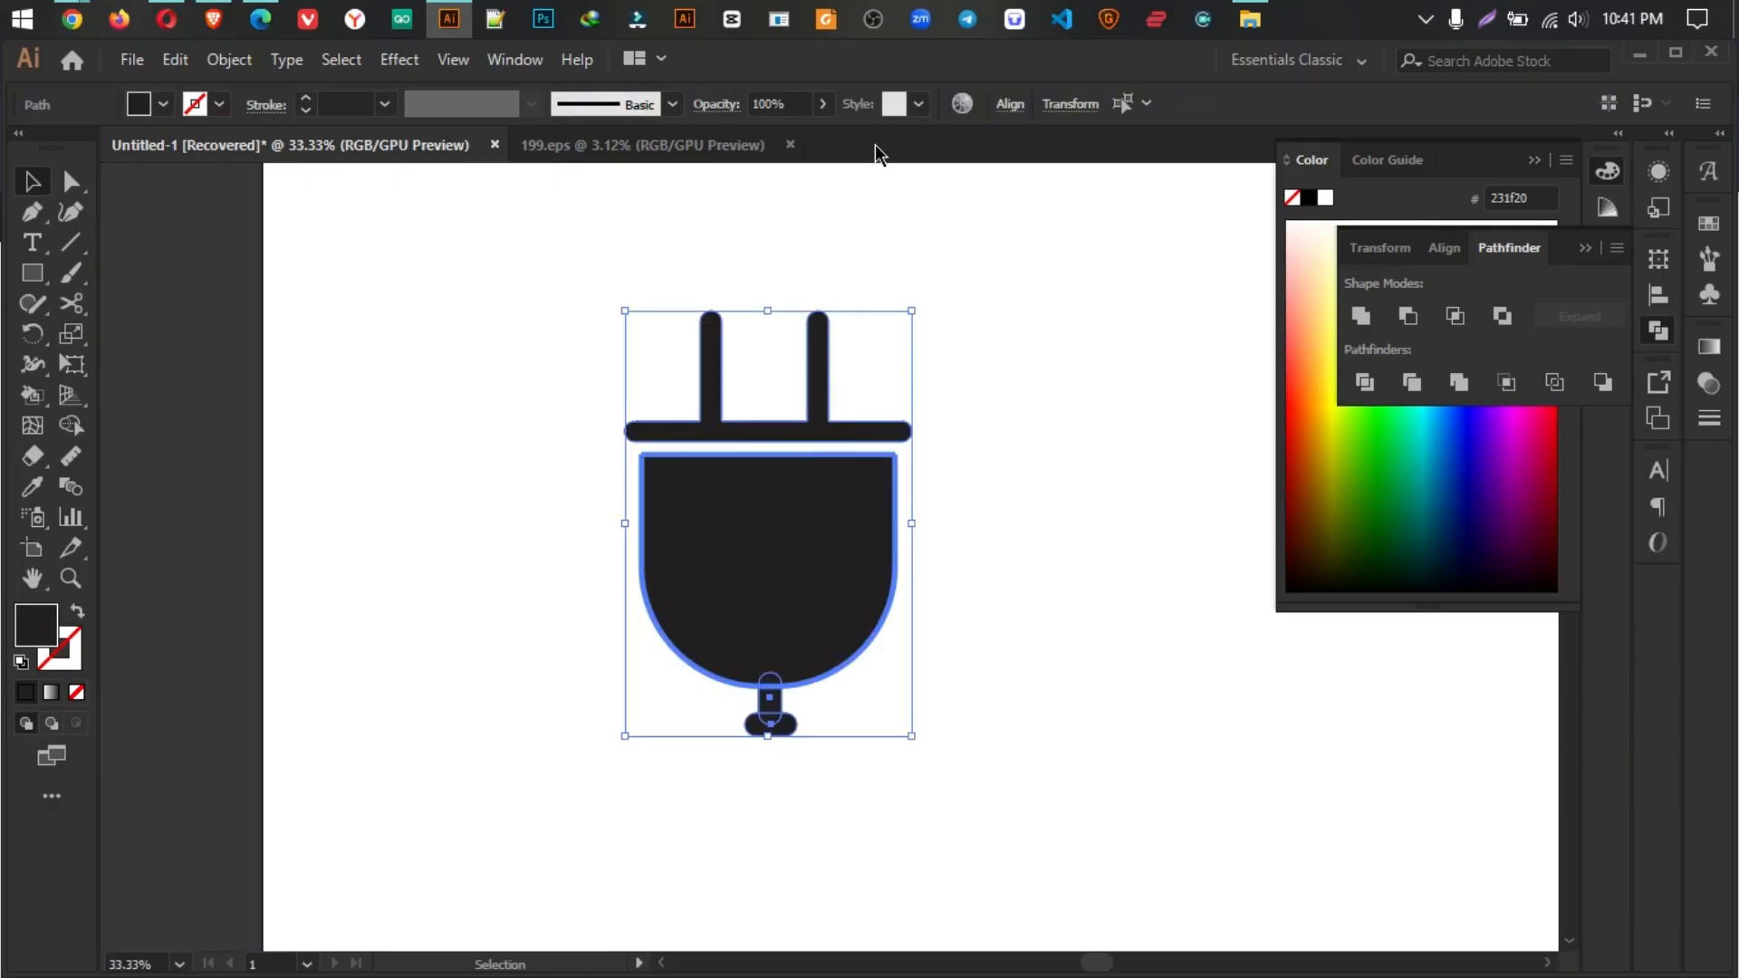
{"action": "left_click", "coordinate": [1011, 105]}
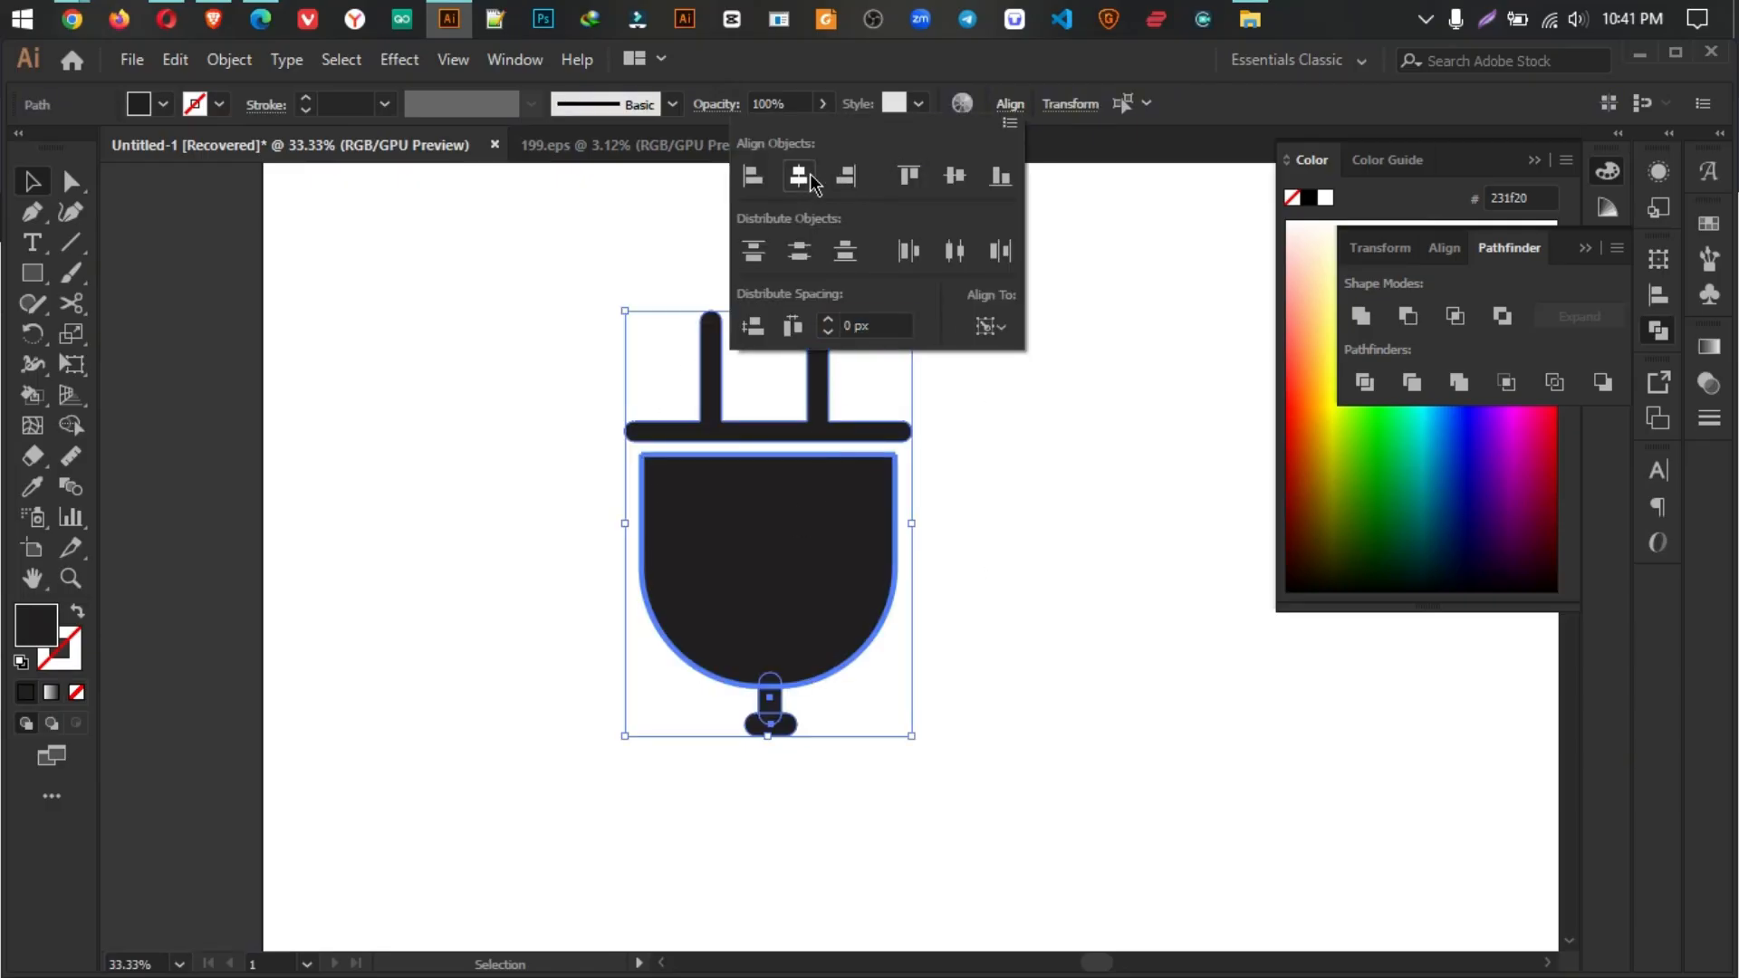
{"action": "left_click", "coordinate": [805, 179]}
{"action": "left_click", "coordinate": [1022, 832]}
Step: Unite the plug body, stem and foot into one shape
{"action": "left_click_drag", "start_coordinate": [609, 599], "coordinate": [609, 600]}
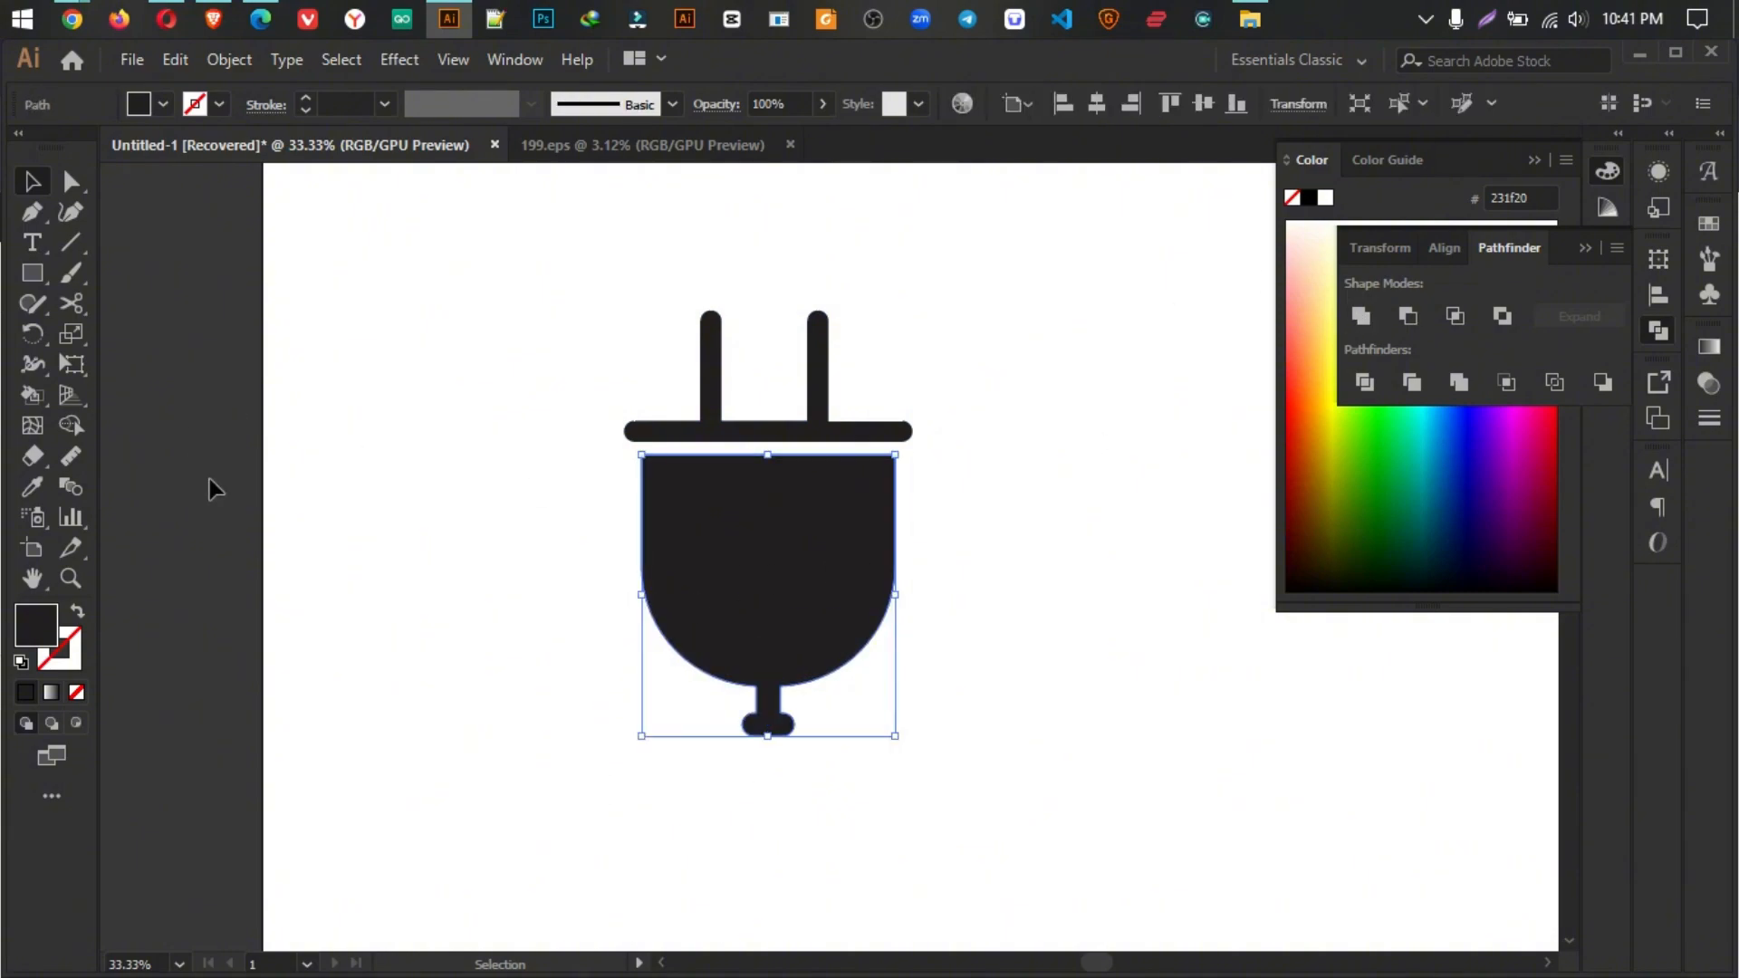
{"action": "left_click", "coordinate": [600, 635]}
{"action": "scroll", "coordinate": [589, 522], "scroll_direction": "down", "scroll_amount": 2}
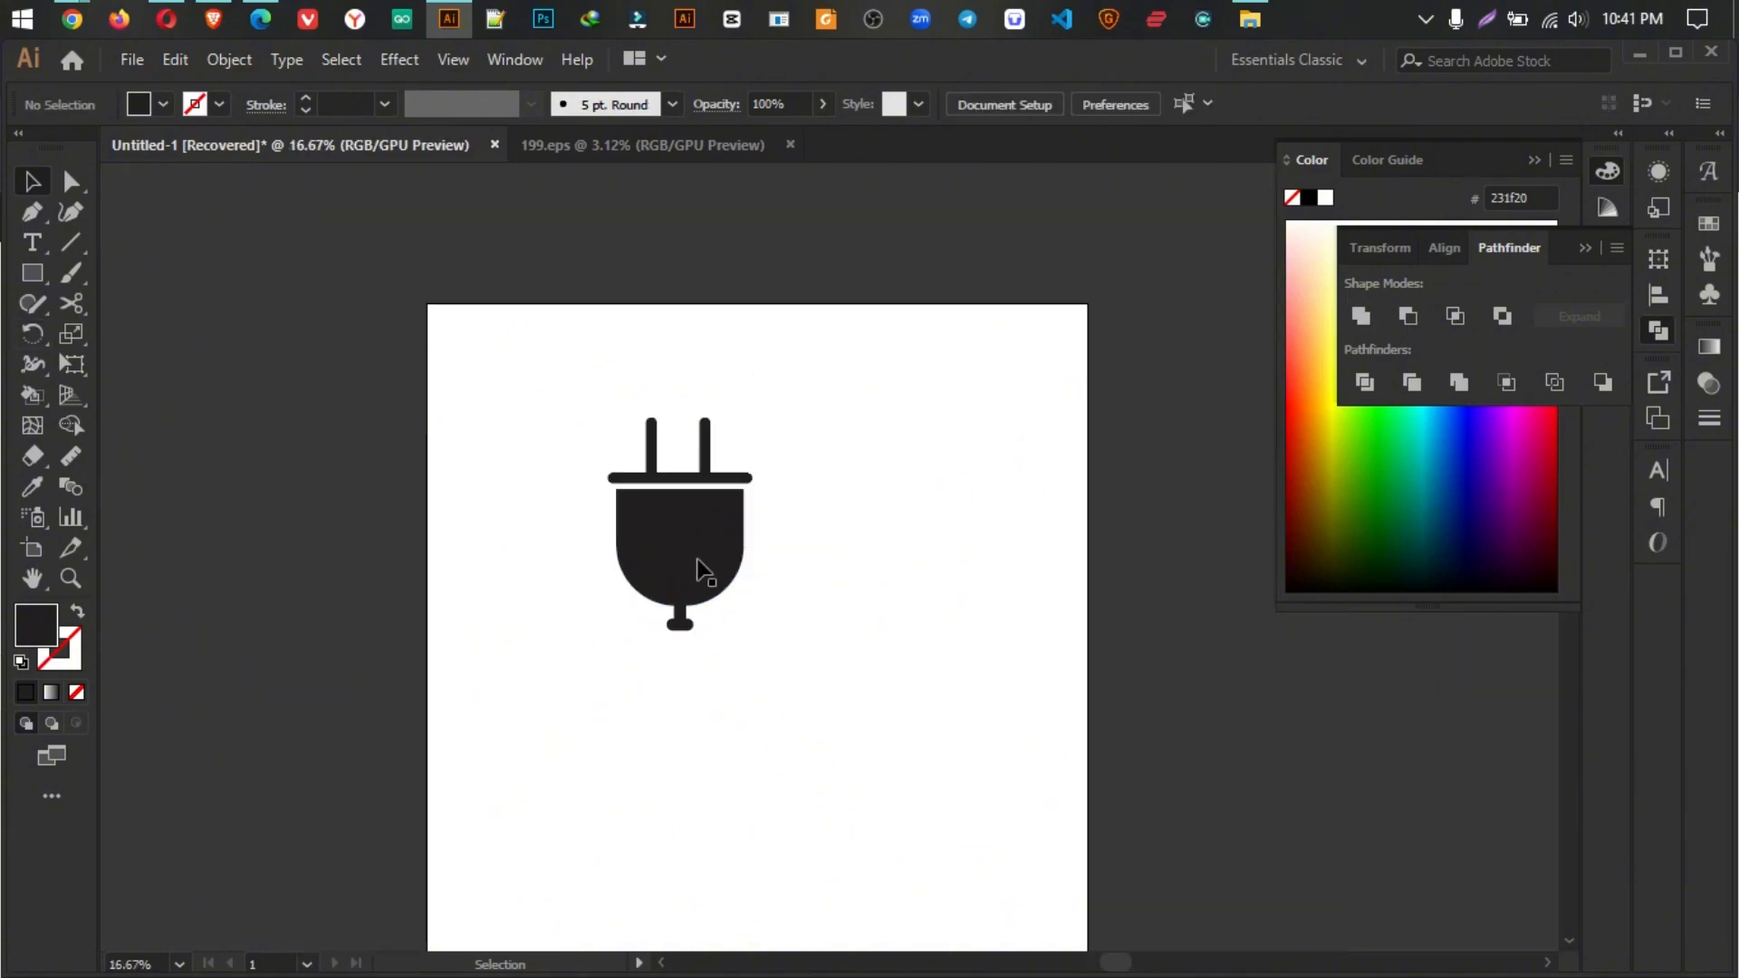
Step: Move the whole plug icon to the upper-left area of the artboard
{"action": "scroll", "coordinate": [690, 484], "scroll_direction": "up", "scroll_amount": 2}
{"action": "left_click_drag", "start_coordinate": [768, 587], "coordinate": [540, 519]}
{"action": "left_click", "coordinate": [958, 705]}
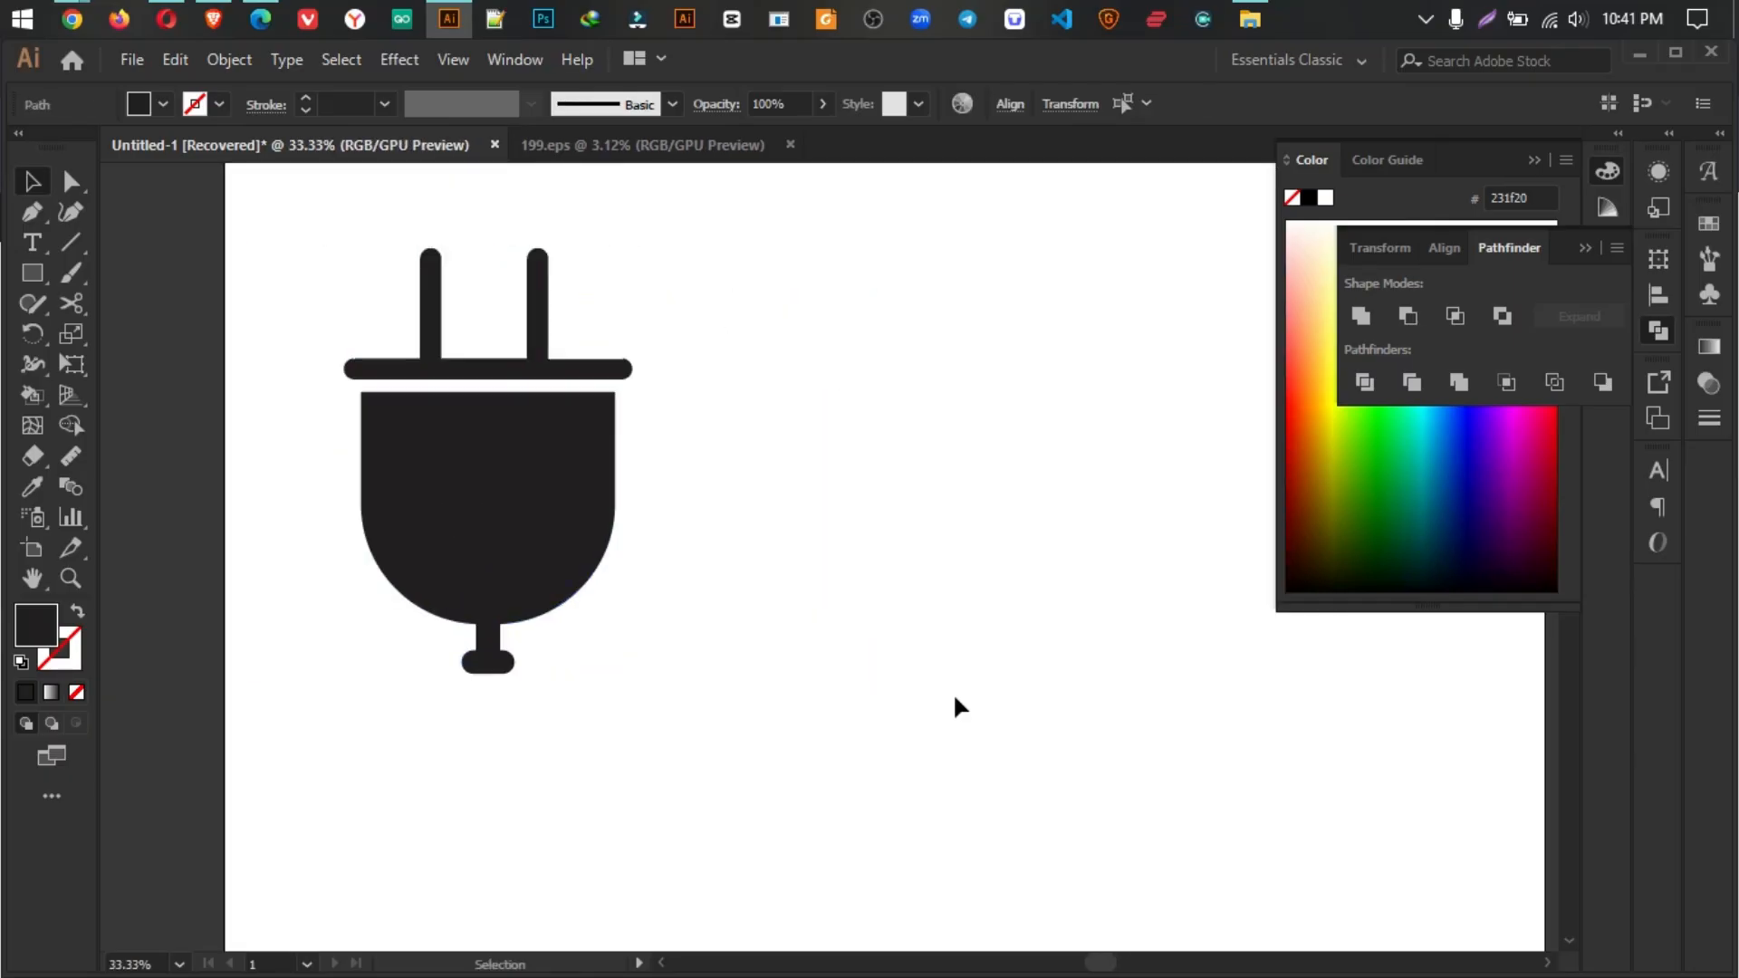
{"action": "left_click_drag", "start_coordinate": [940, 588], "coordinate": [821, 578]}
{"action": "key", "text": "space"}
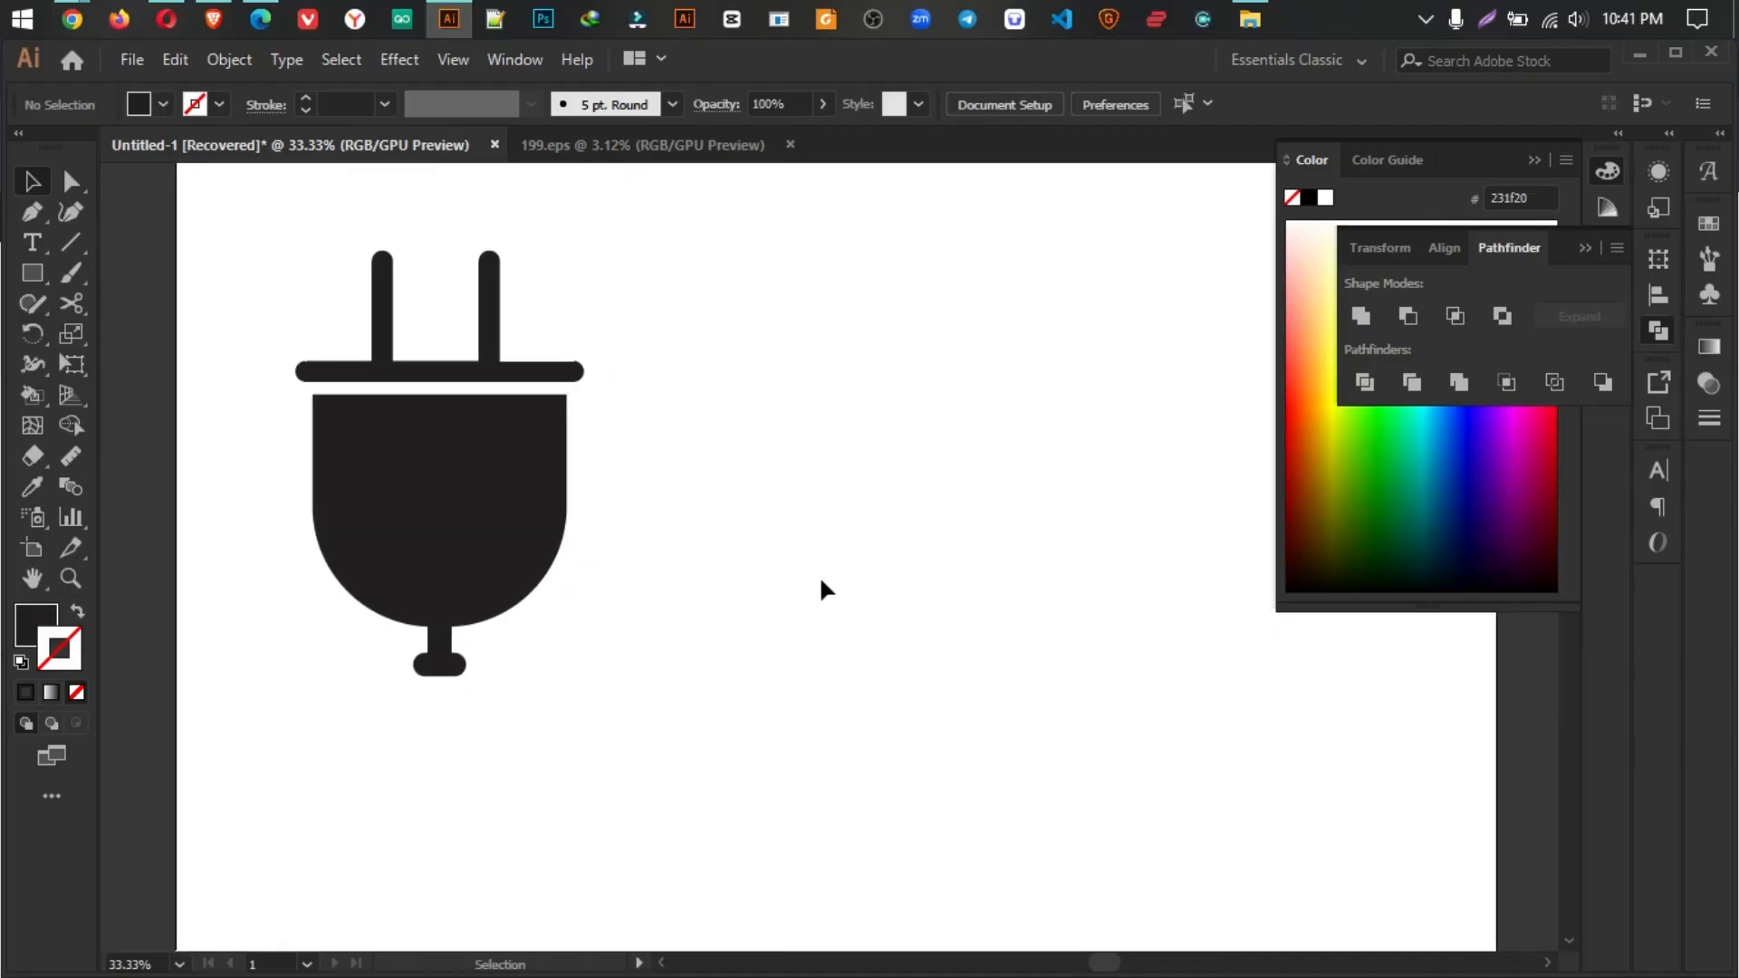
{"action": "left_click", "coordinate": [446, 516]}
Step: Draw a tall rectangle beside the plug and round its corners to the maximum
{"action": "left_click", "coordinate": [32, 273]}
{"action": "left_click_drag", "start_coordinate": [785, 310], "coordinate": [1027, 605]}
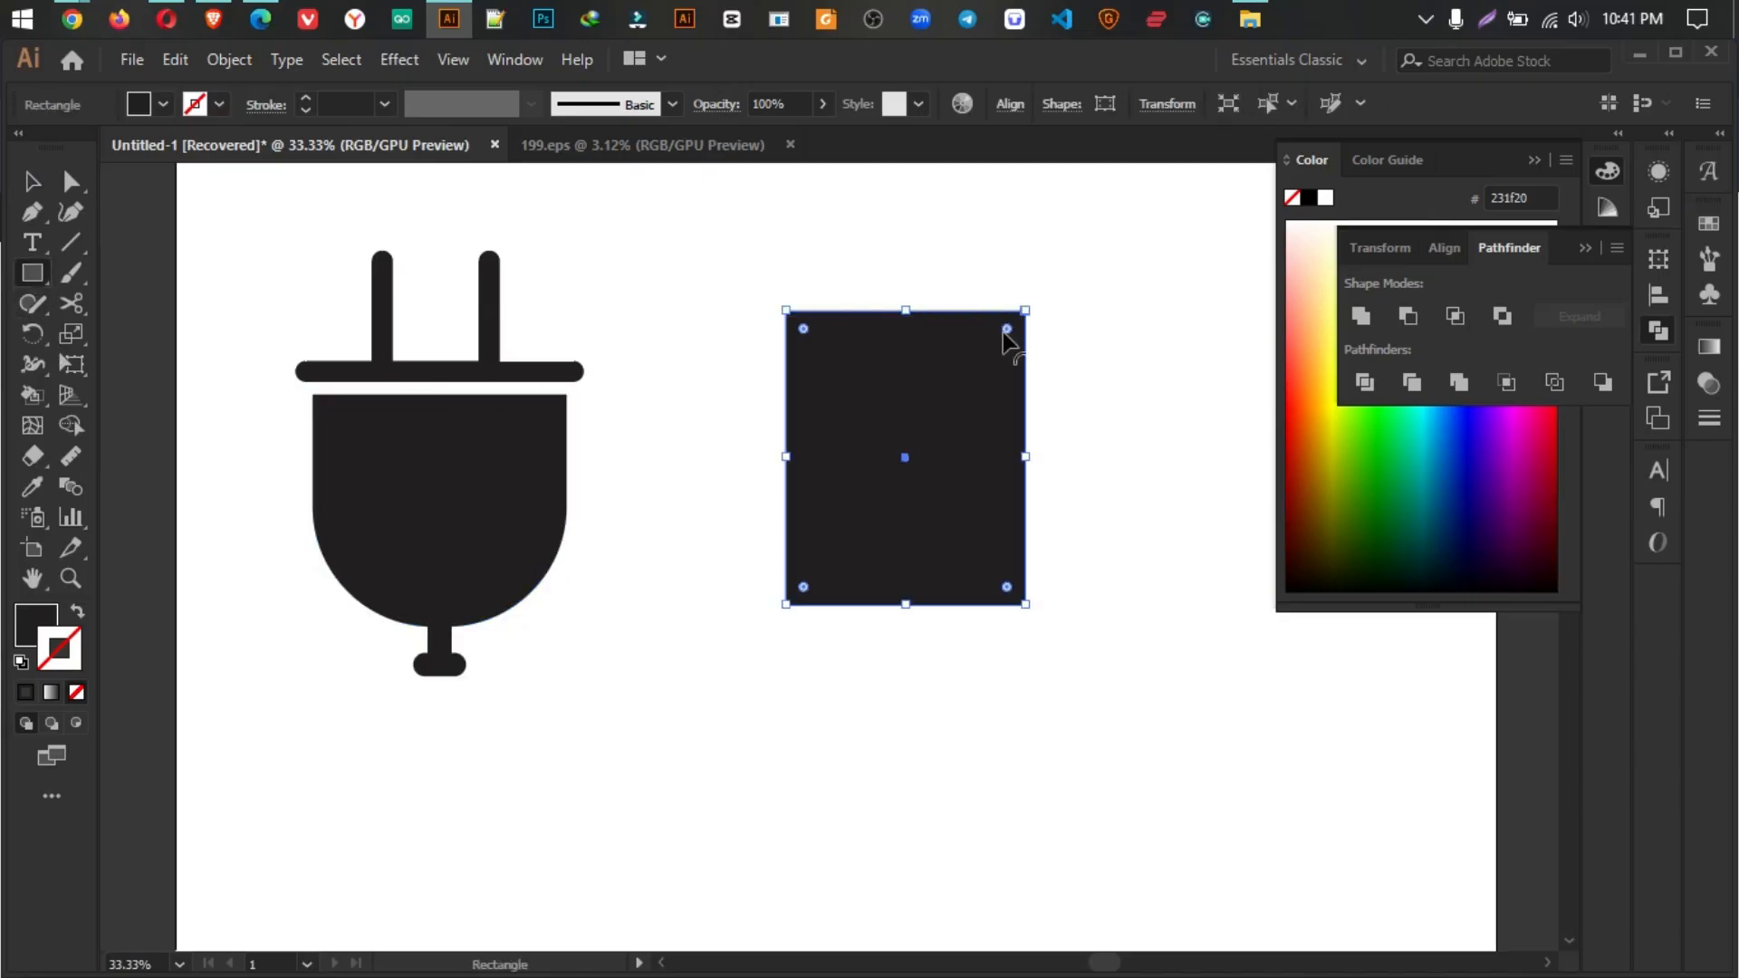
{"action": "left_click_drag", "start_coordinate": [992, 374], "coordinate": [951, 505]}
Step: Erase the upper half of the rounded shape with rectangular Eraser areas, leaving a flat-topped, round-bottomed body
{"action": "left_click", "coordinate": [33, 455]}
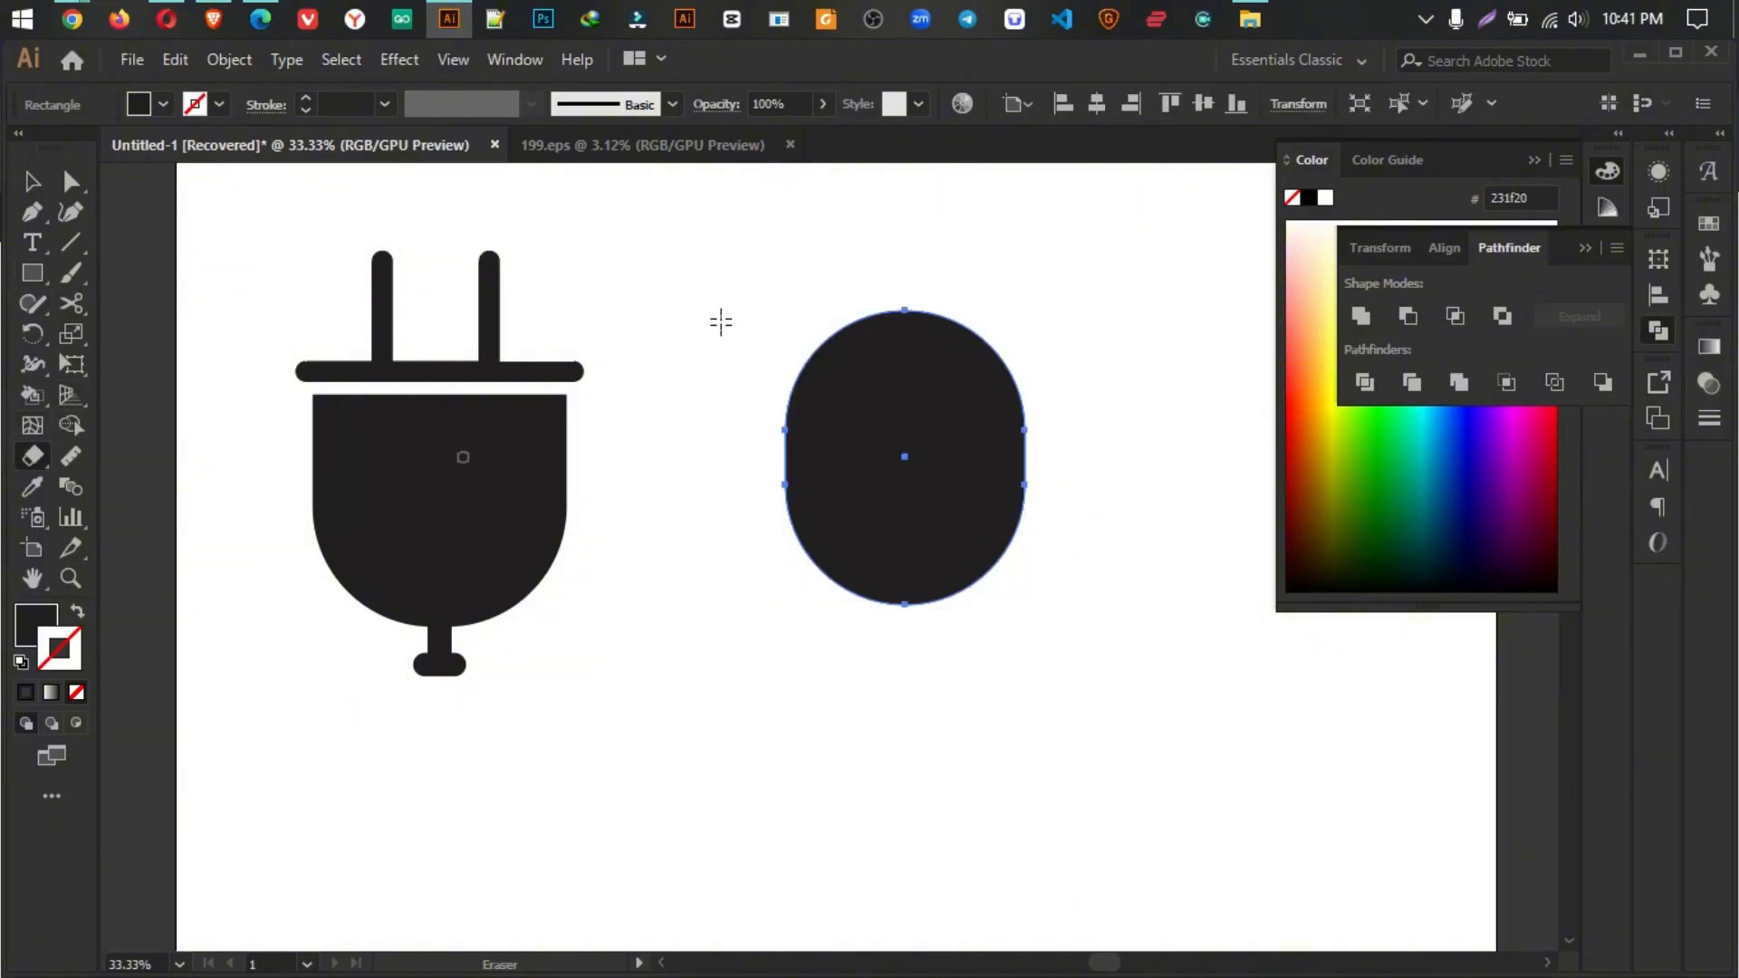
{"action": "mouse_move", "coordinate": [718, 315]}
{"action": "left_mouse_down"}
{"action": "mouse_move", "coordinate": [1068, 459]}
{"action": "mouse_move", "coordinate": [1128, 444]}
{"action": "left_mouse_up"}
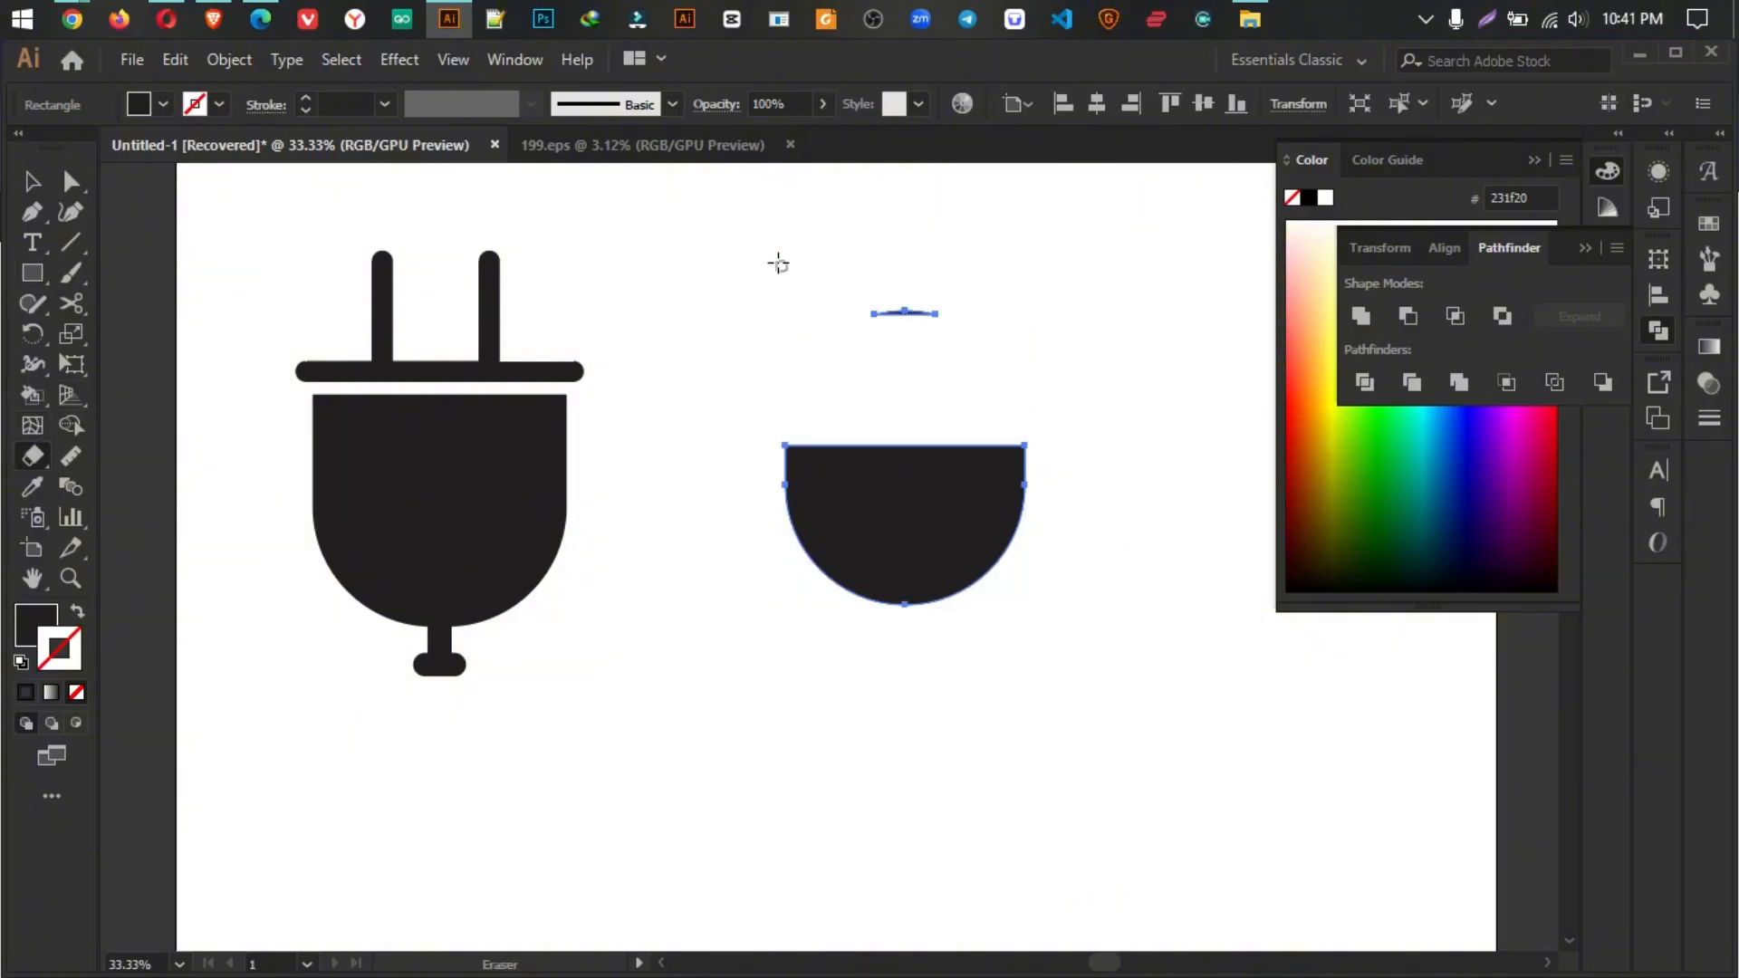
{"action": "mouse_move", "coordinate": [777, 264]}
{"action": "left_mouse_down"}
{"action": "mouse_move", "coordinate": [1064, 355]}
{"action": "mouse_move", "coordinate": [1013, 374]}
{"action": "left_mouse_up"}
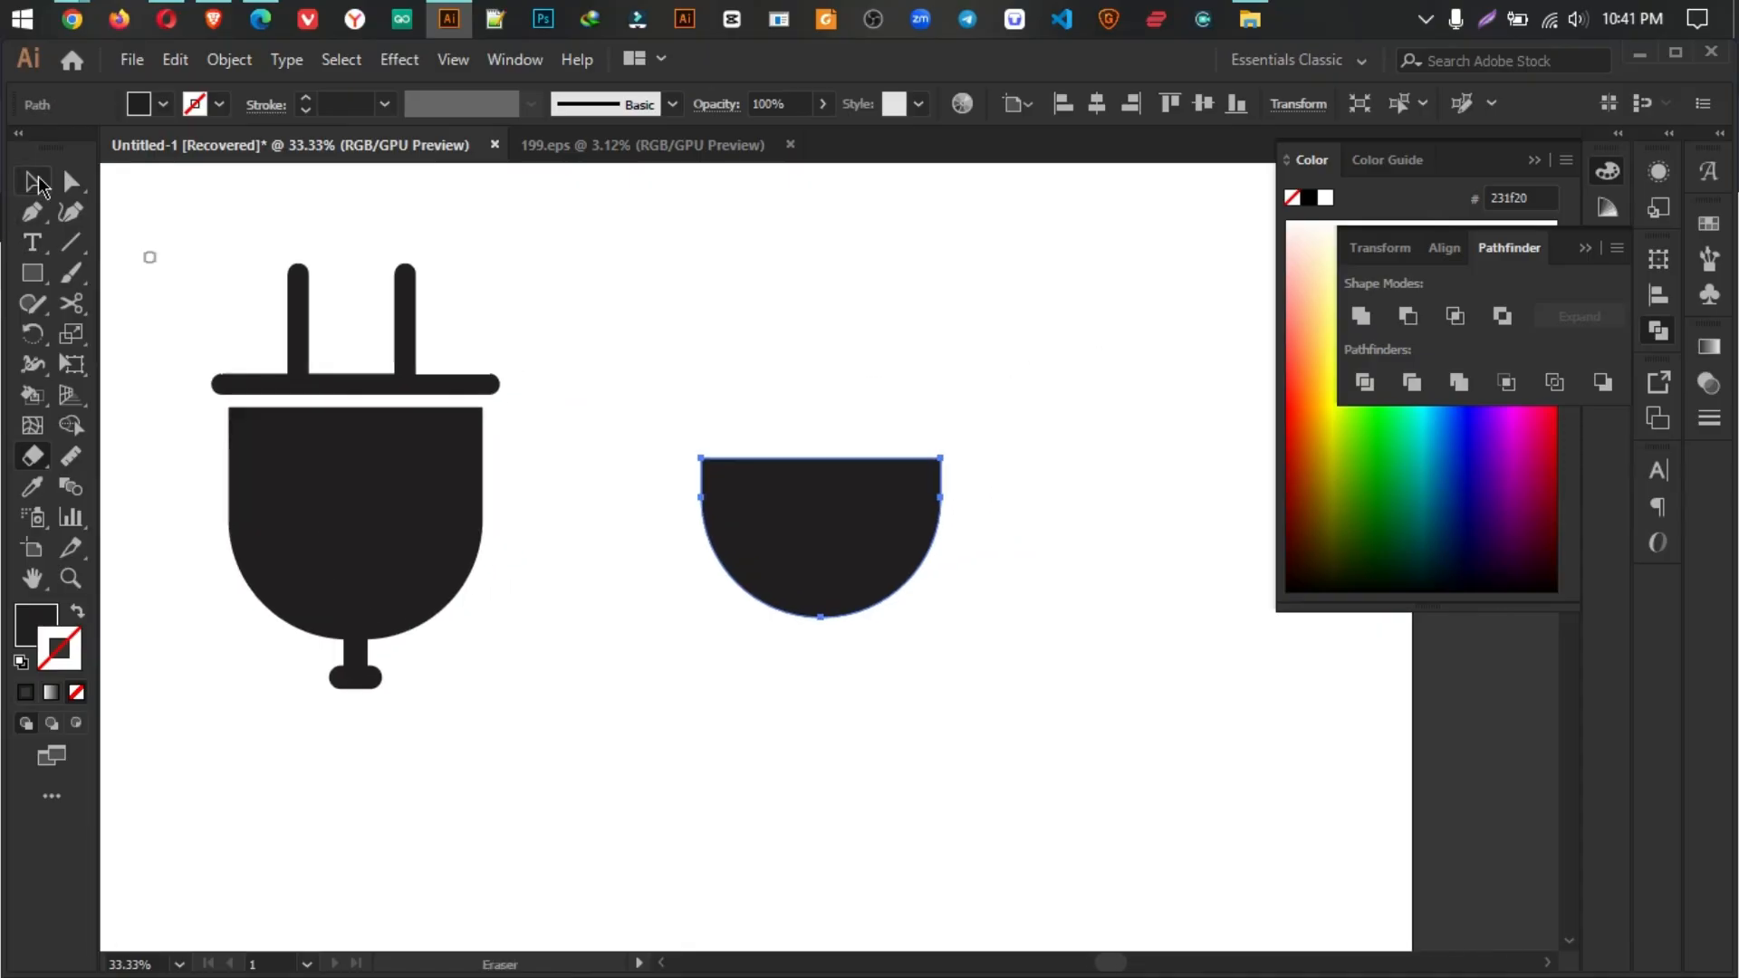
{"action": "left_click", "coordinate": [35, 182]}
{"action": "left_click", "coordinate": [455, 314]}
{"action": "left_click", "coordinate": [402, 386]}
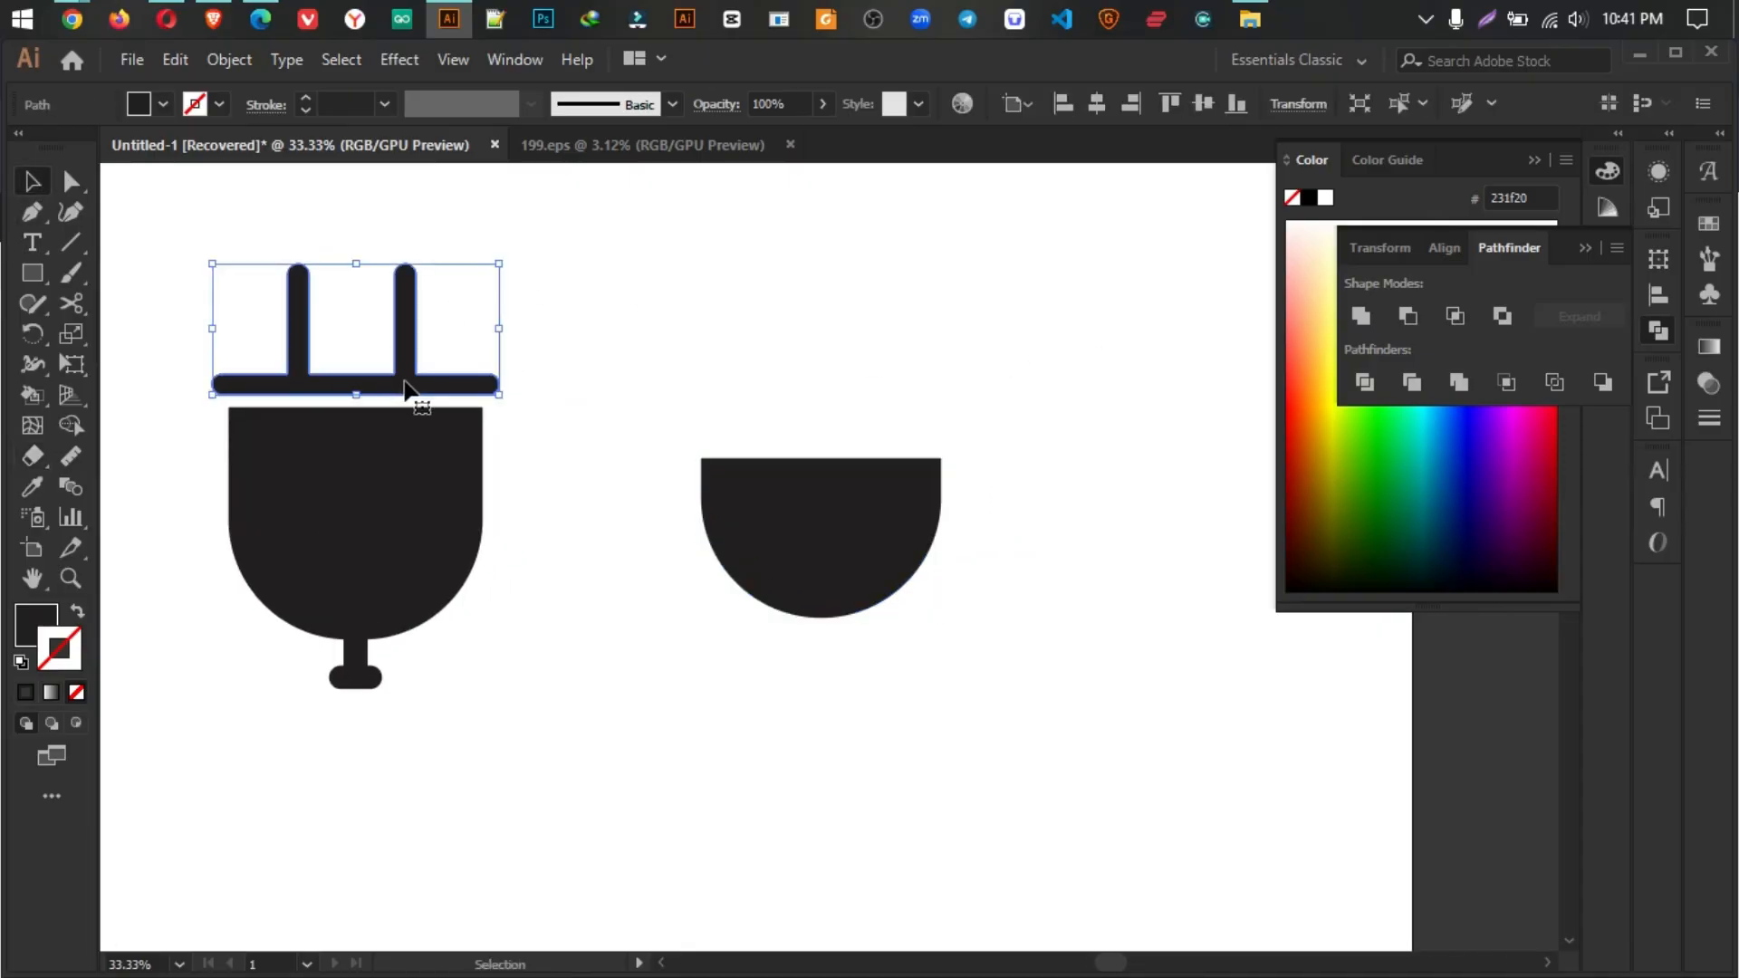
{"action": "left_click", "coordinate": [736, 320]}
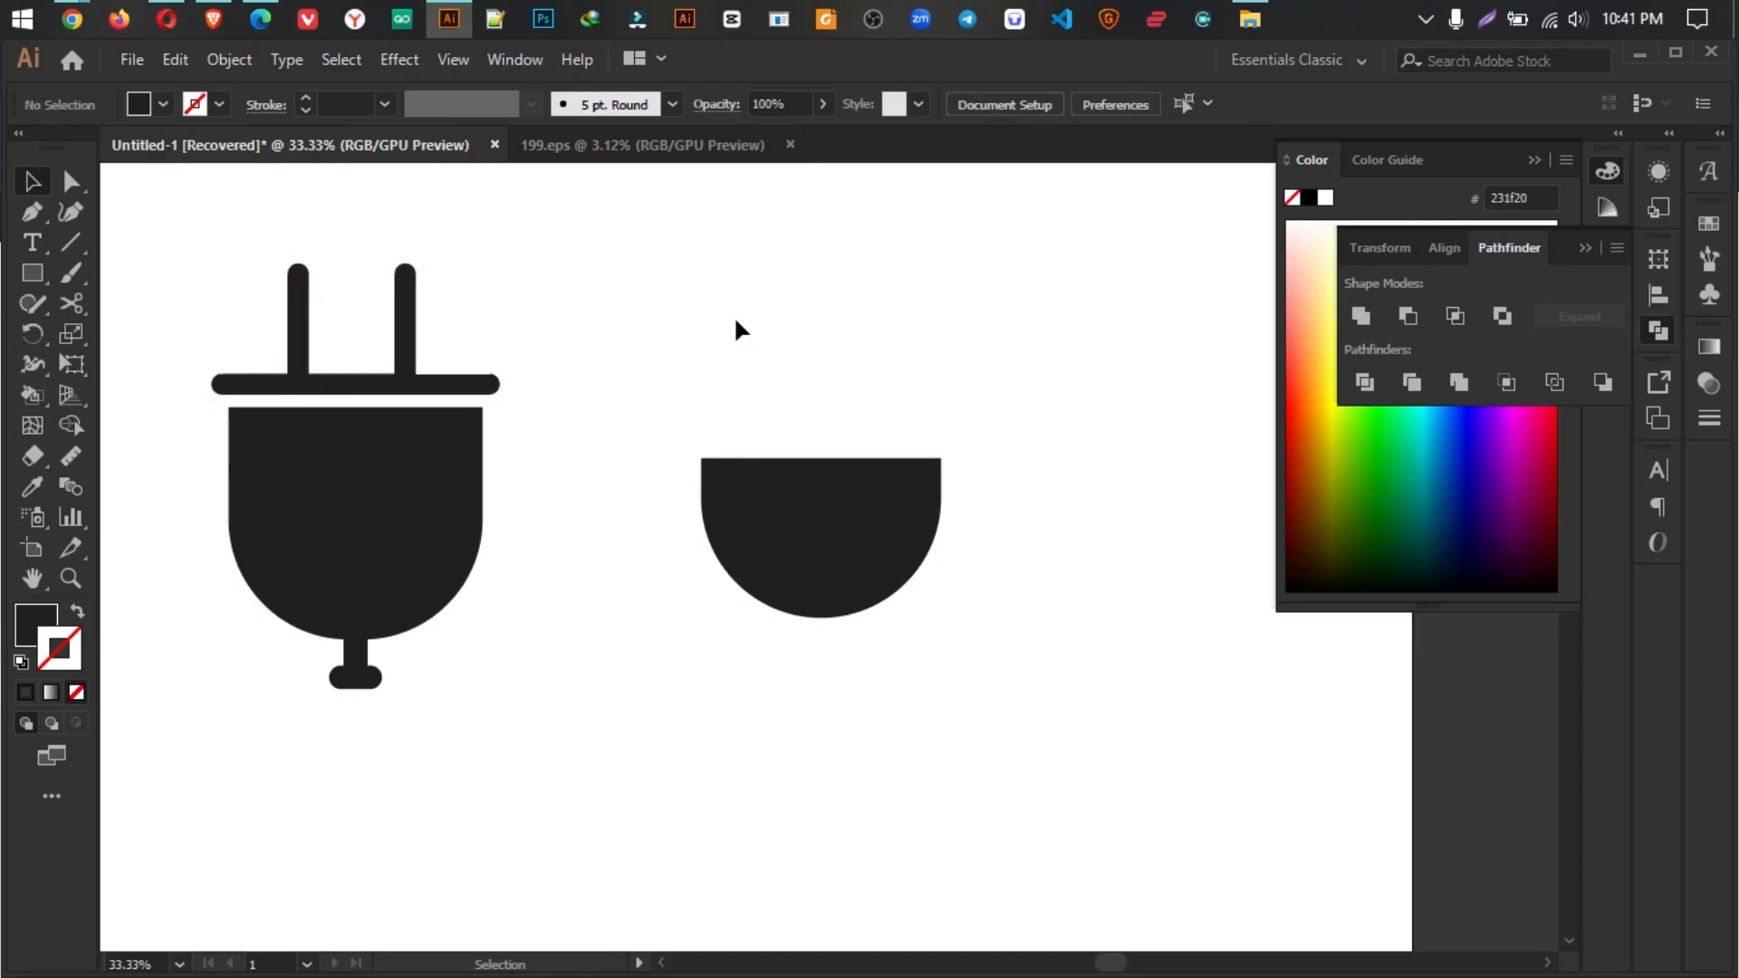
Step: Draw a thin bar along the new body's top edge, slightly wider than the body, and fully round its ends
{"action": "left_click", "coordinate": [32, 273]}
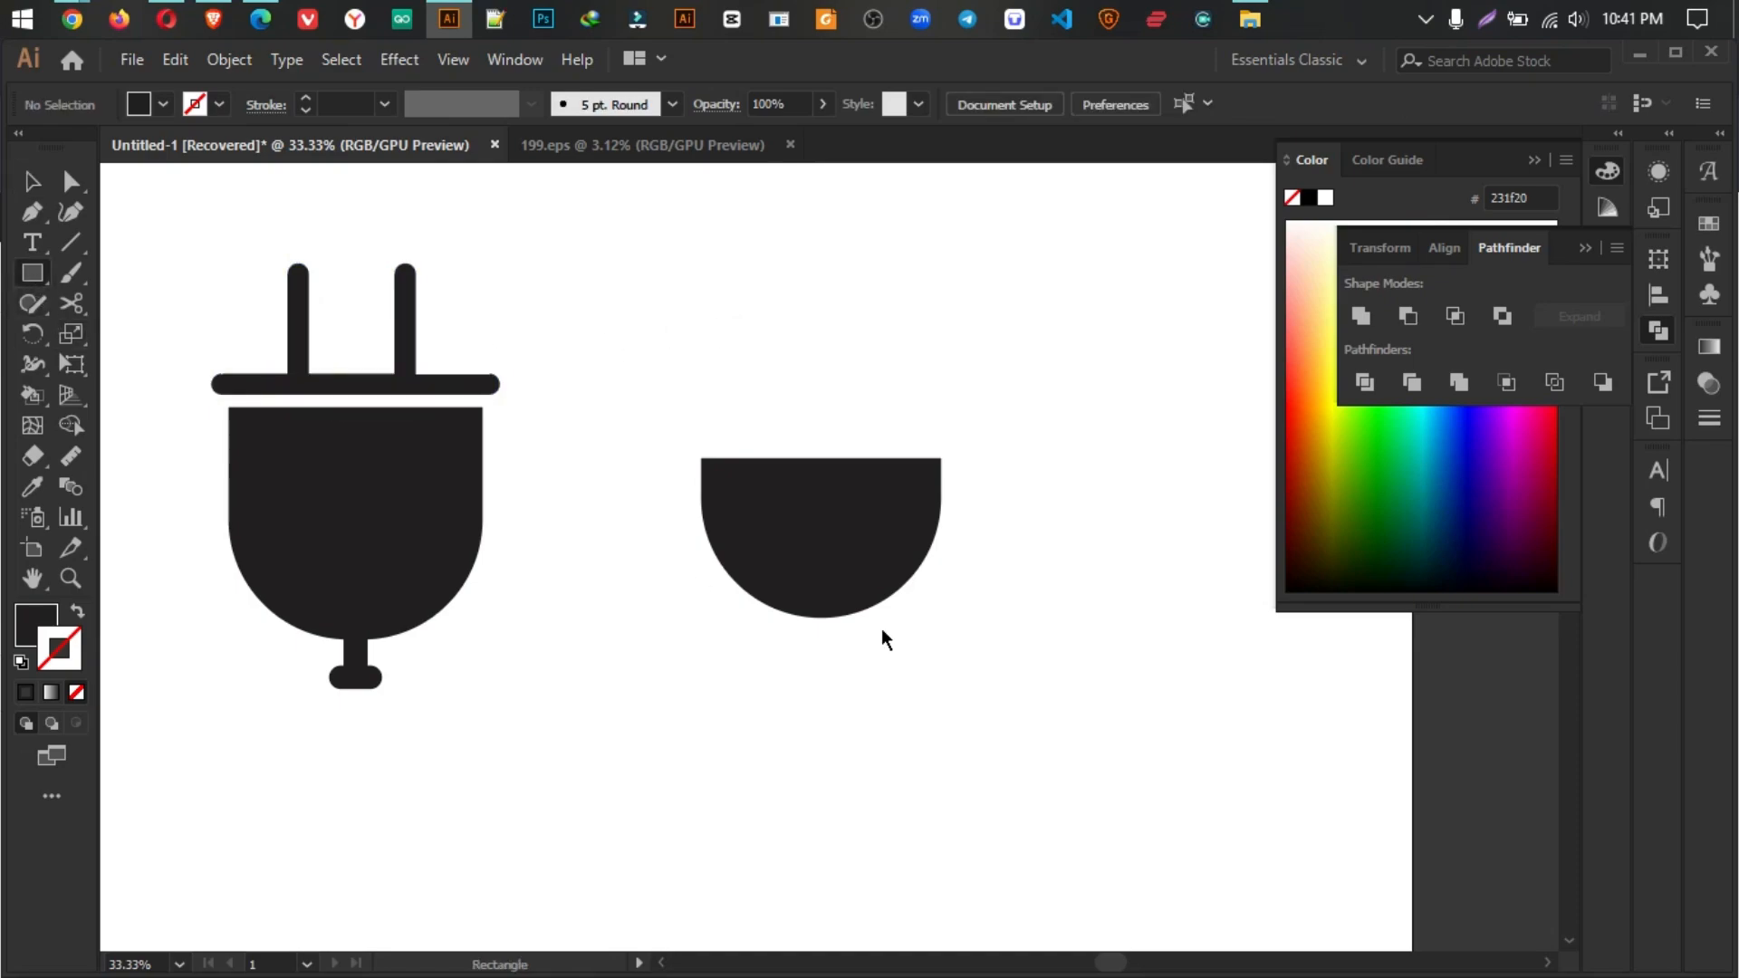
{"action": "left_click_drag", "start_coordinate": [691, 442], "coordinate": [950, 457]}
{"action": "key", "text": "v"}
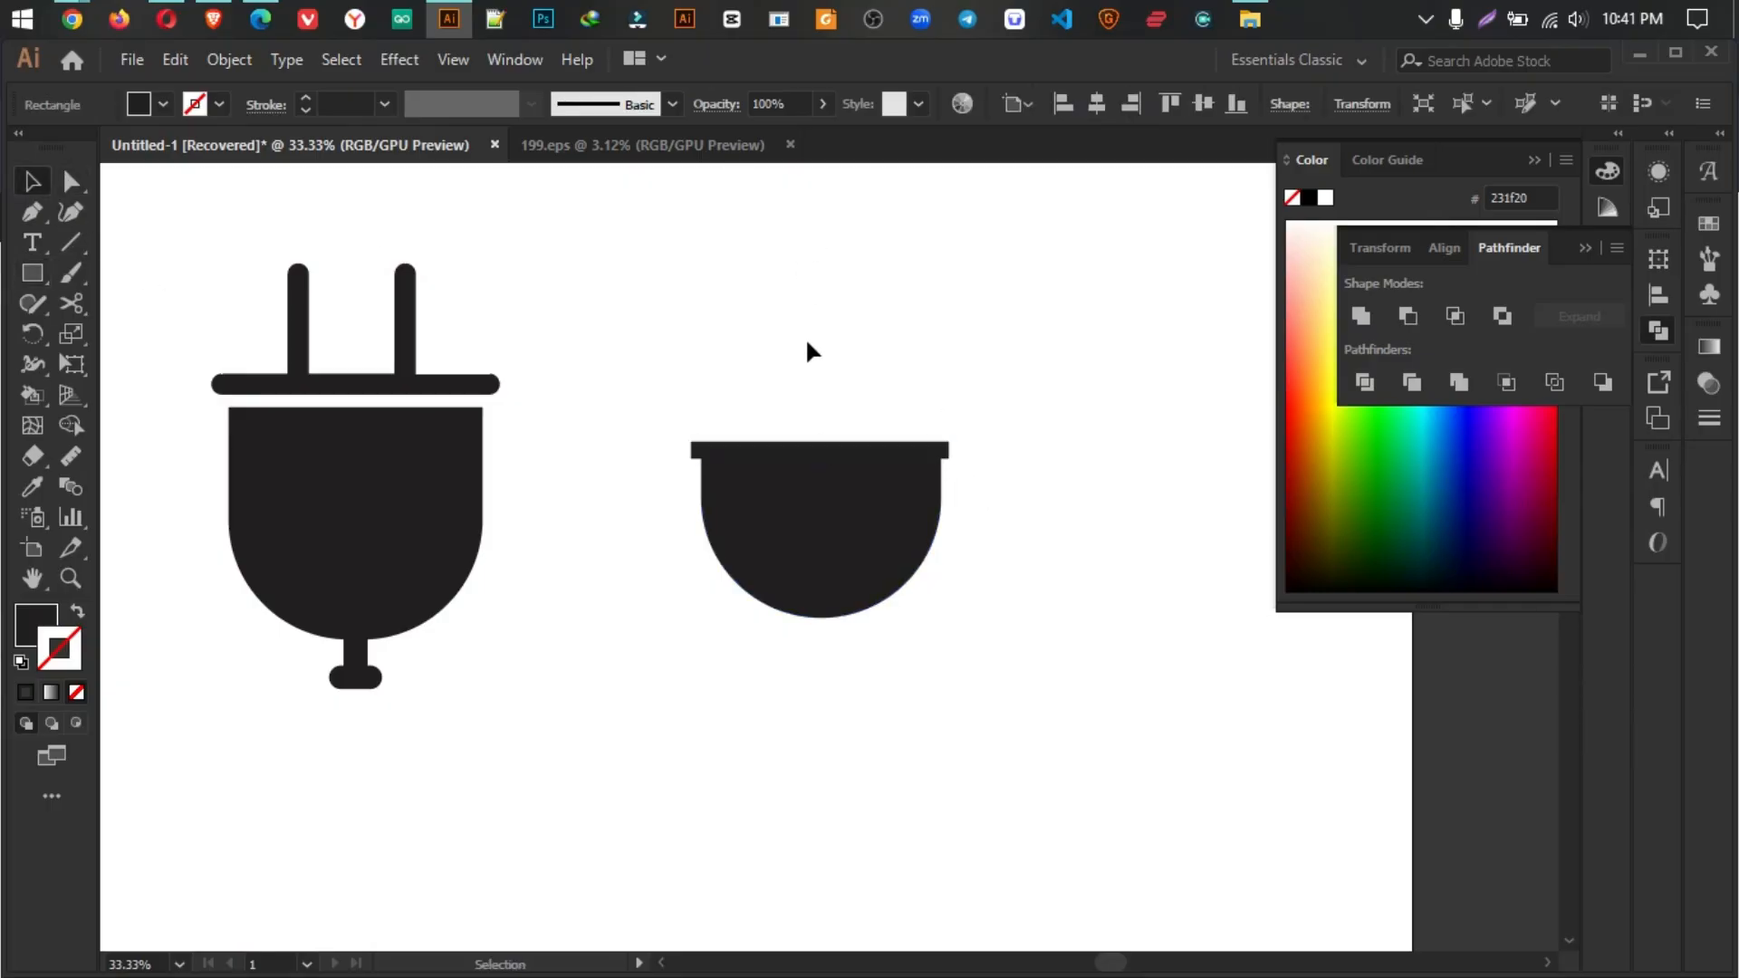
{"action": "left_click", "coordinate": [749, 460]}
{"action": "scroll", "coordinate": [744, 455], "scroll_direction": "up", "scroll_amount": 5}
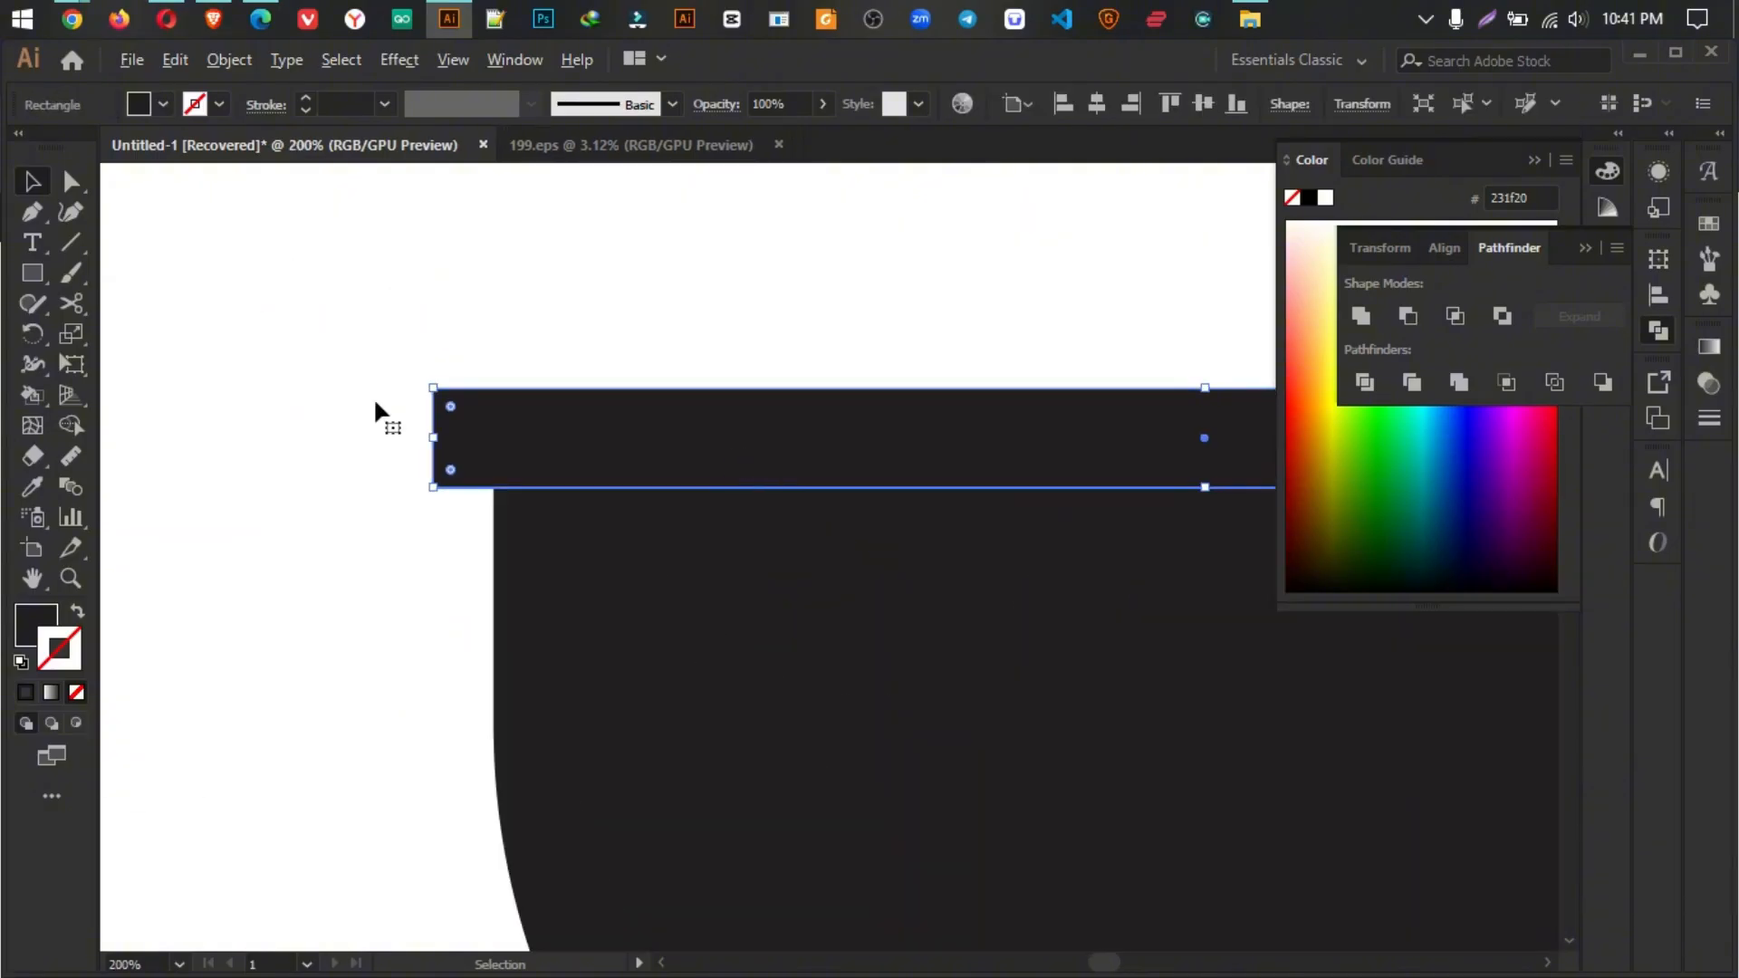
{"action": "left_click_drag", "start_coordinate": [614, 427], "coordinate": [496, 270]}
{"action": "left_click", "coordinate": [587, 280]}
Step: Unite the rounded bar and the new body into one shape
{"action": "scroll", "coordinate": [587, 281], "scroll_direction": "down", "scroll_amount": 2}
{"action": "scroll", "coordinate": [729, 266], "scroll_direction": "up", "scroll_amount": 2}
{"action": "left_click", "coordinate": [806, 643]}
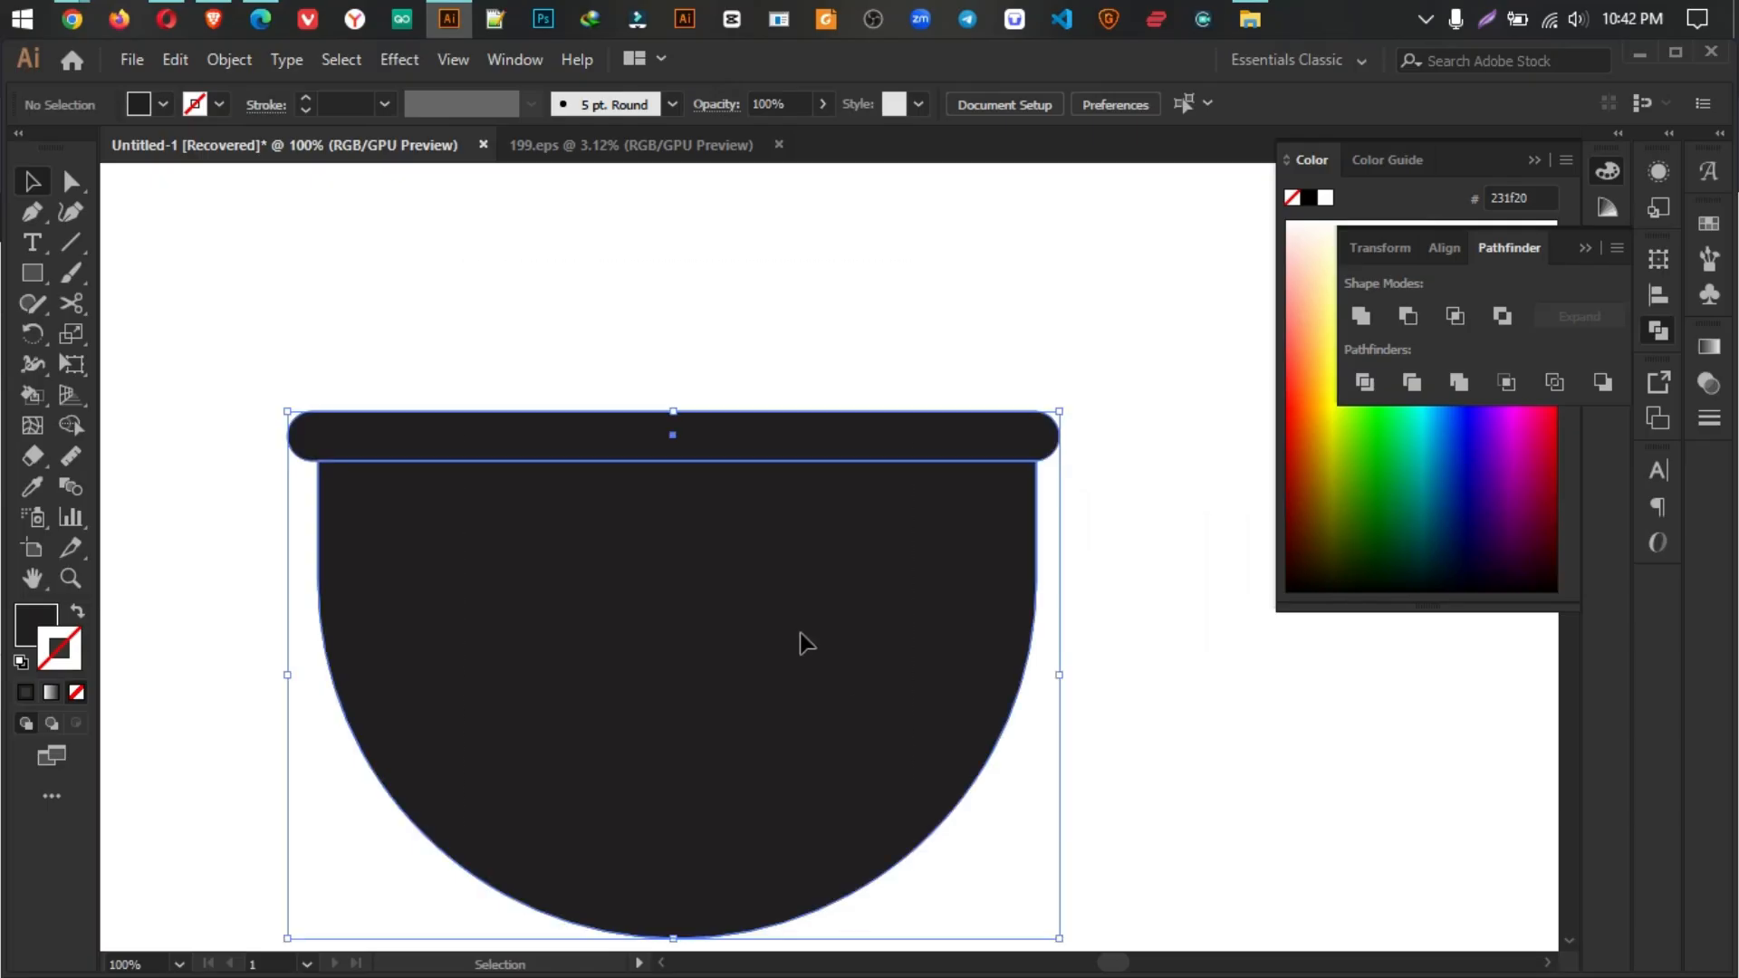
{"action": "left_click", "coordinate": [1361, 315]}
{"action": "left_click", "coordinate": [855, 336]}
{"action": "scroll", "coordinate": [855, 342], "scroll_direction": "down", "scroll_amount": 2}
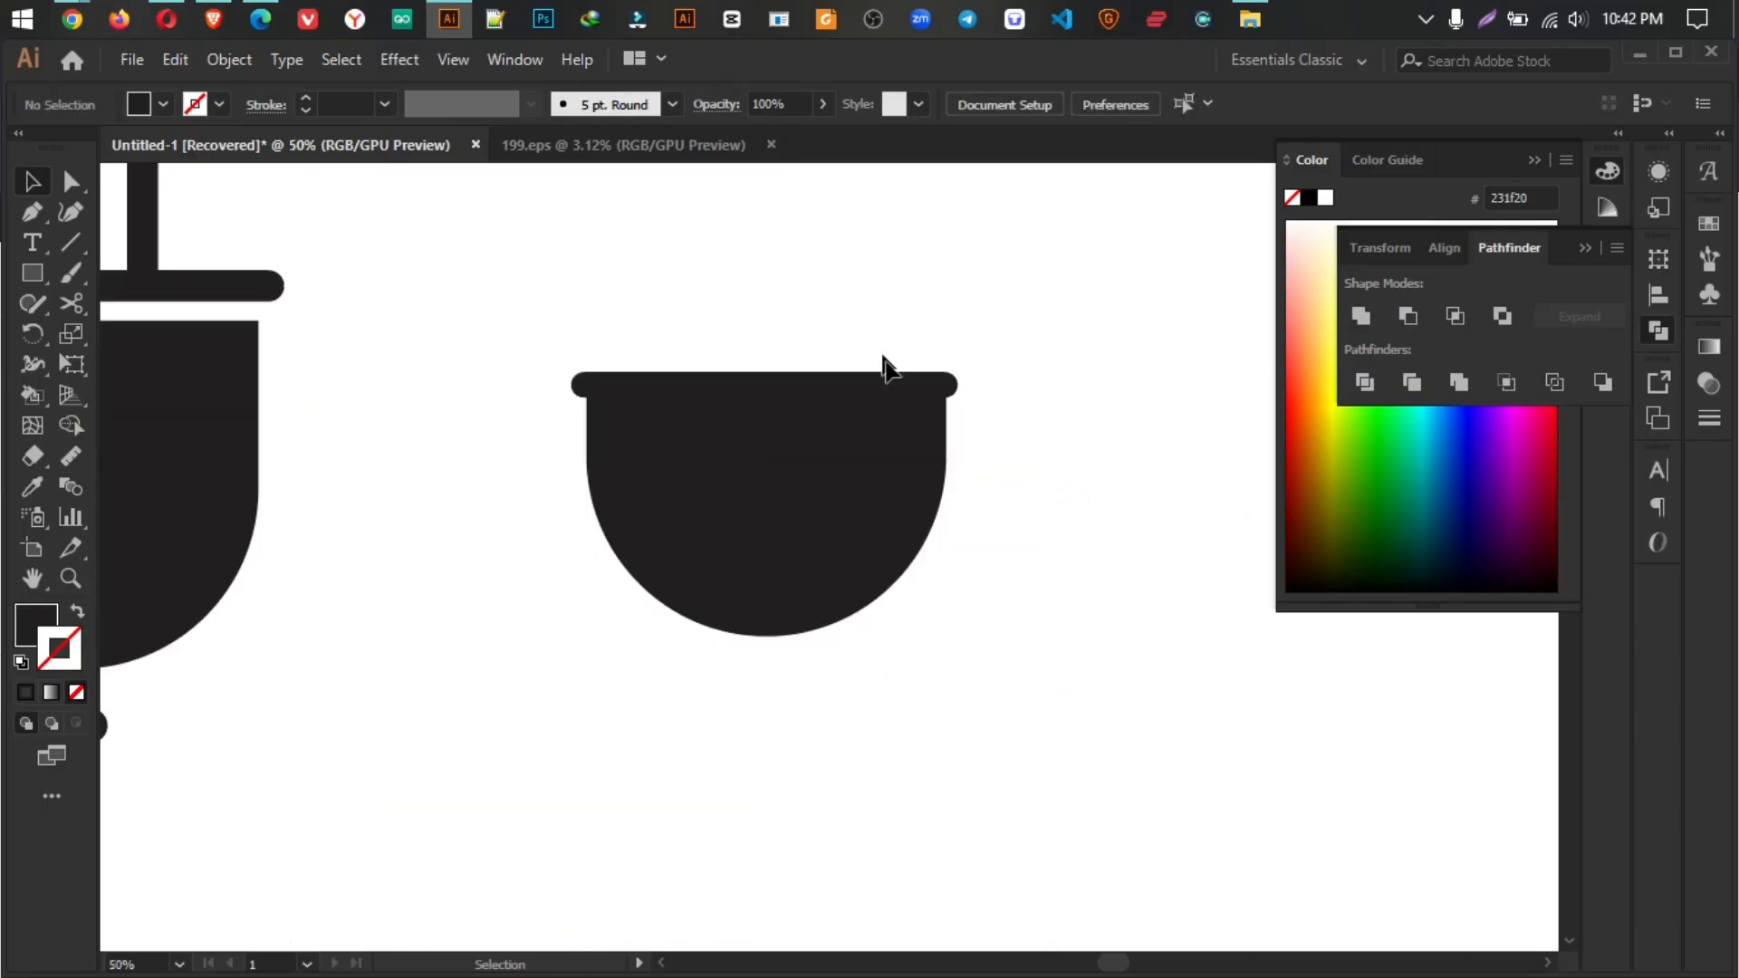
Step: Draw a narrow vertical rectangle above the left part of the new body's rim as a prong
{"action": "scroll", "coordinate": [885, 369], "scroll_direction": "up", "scroll_amount": 2}
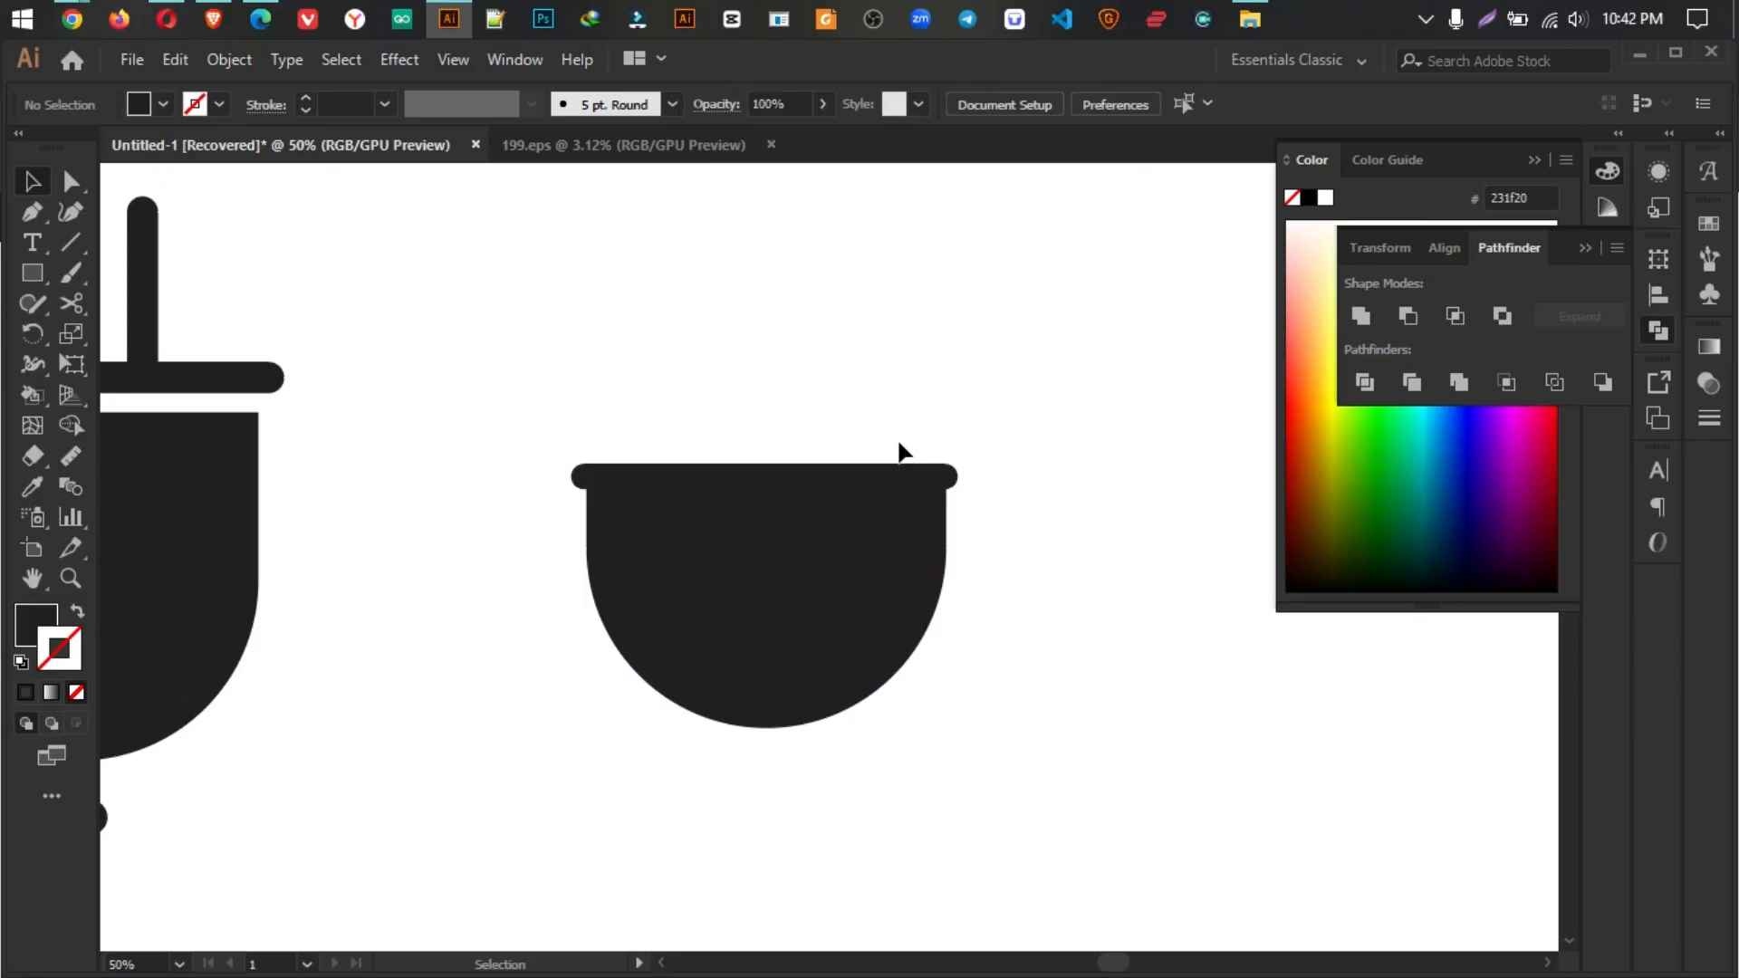
{"action": "left_click", "coordinate": [34, 272]}
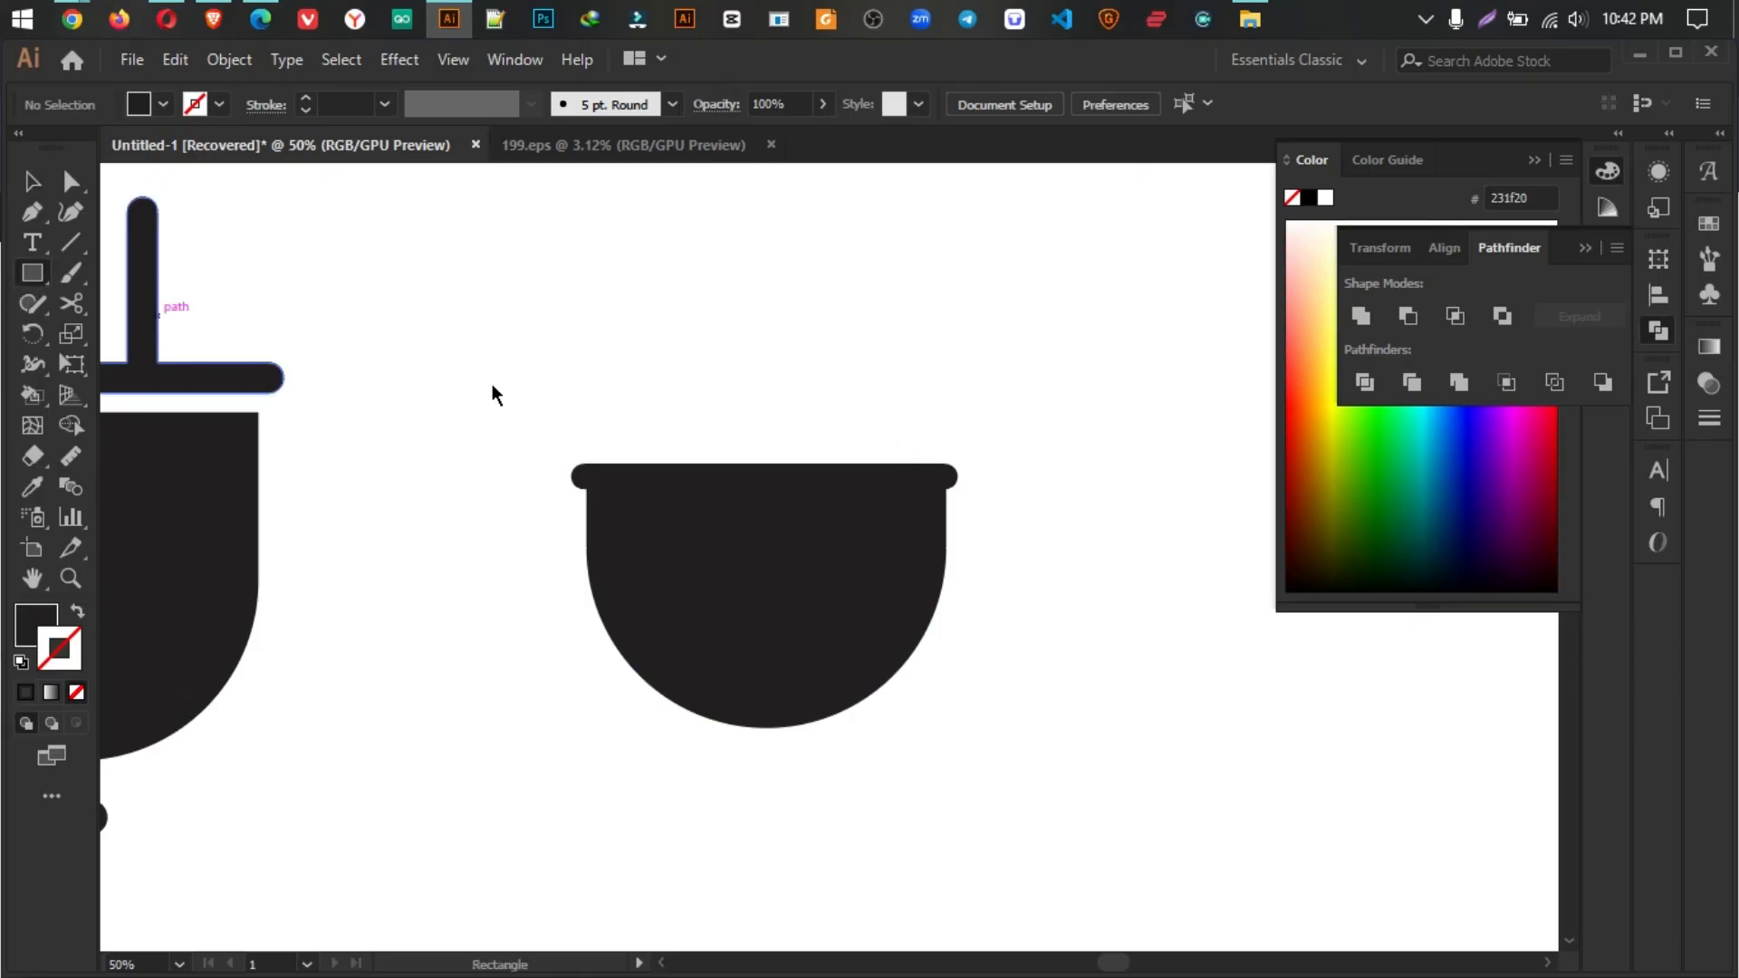
{"action": "left_click_drag", "start_coordinate": [589, 305], "coordinate": [616, 442]}
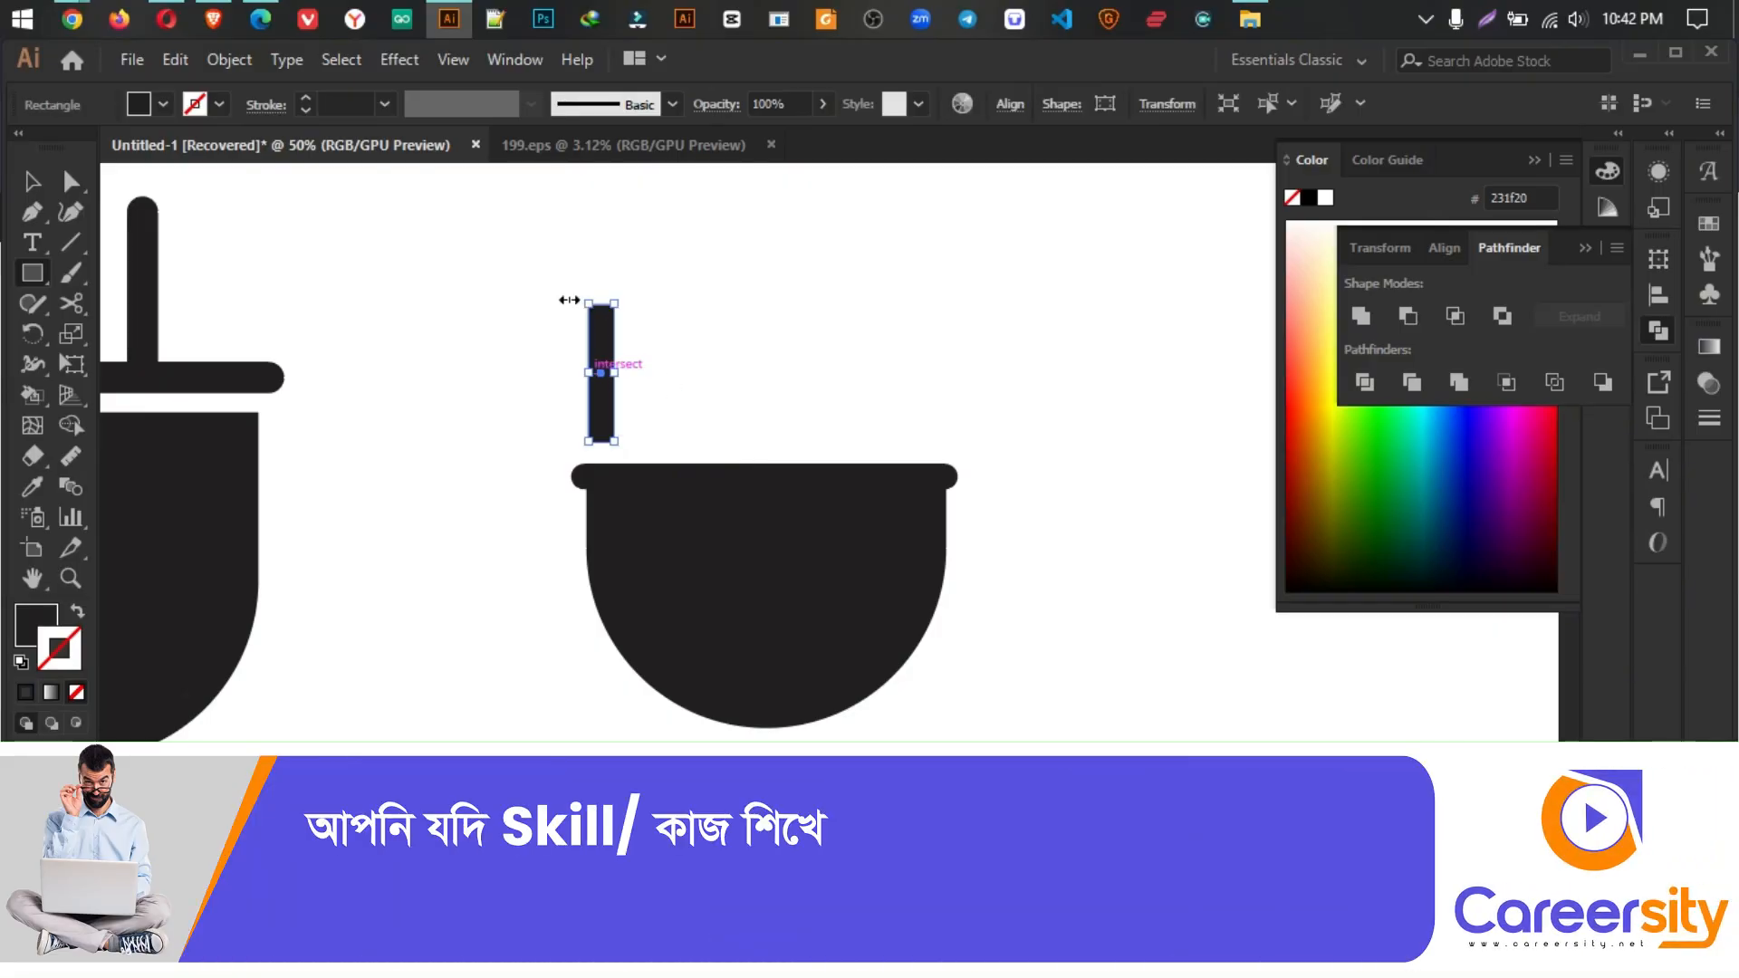
{"action": "key", "text": "v"}
{"action": "left_click", "coordinate": [561, 401]}
{"action": "scroll", "coordinate": [566, 403], "scroll_direction": "up", "scroll_amount": 2}
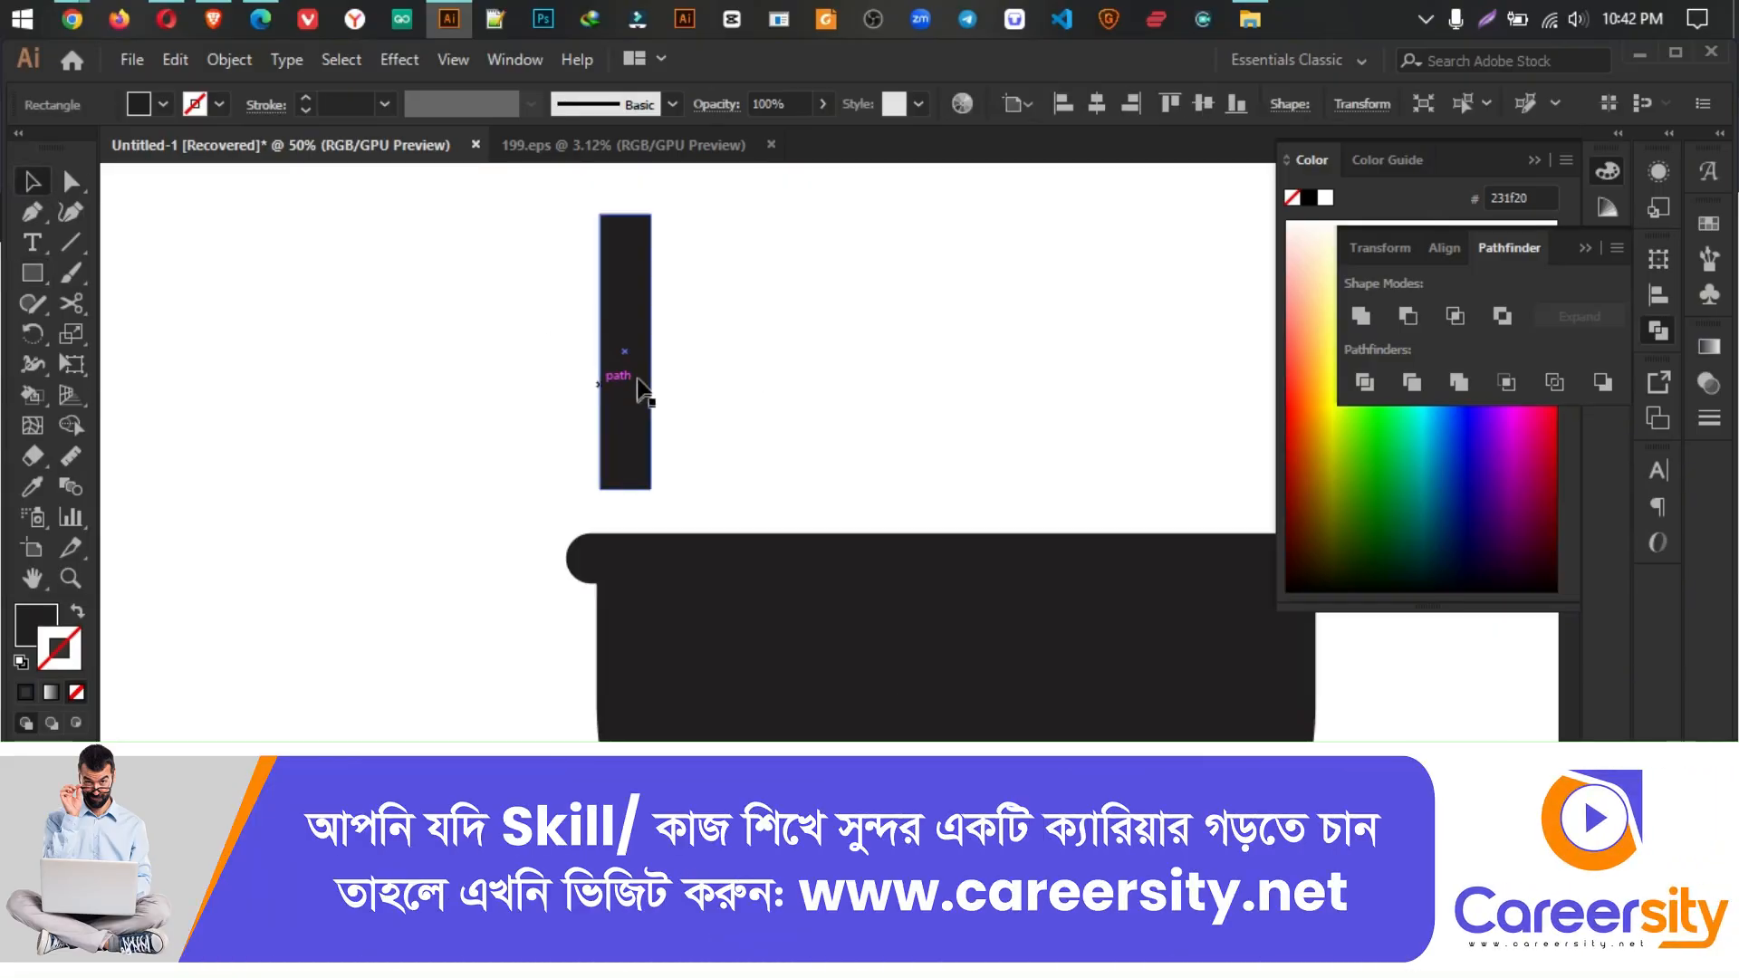
Step: Shift the prong inward from the rim's left end and place a copy of it level to the right
{"action": "left_click_drag", "start_coordinate": [644, 380], "coordinate": [721, 358]}
{"action": "left_click", "coordinate": [800, 350]}
{"action": "left_click", "coordinate": [681, 353]}
{"action": "scroll", "coordinate": [720, 358], "scroll_direction": "down", "scroll_amount": 1, "text": "alt"}
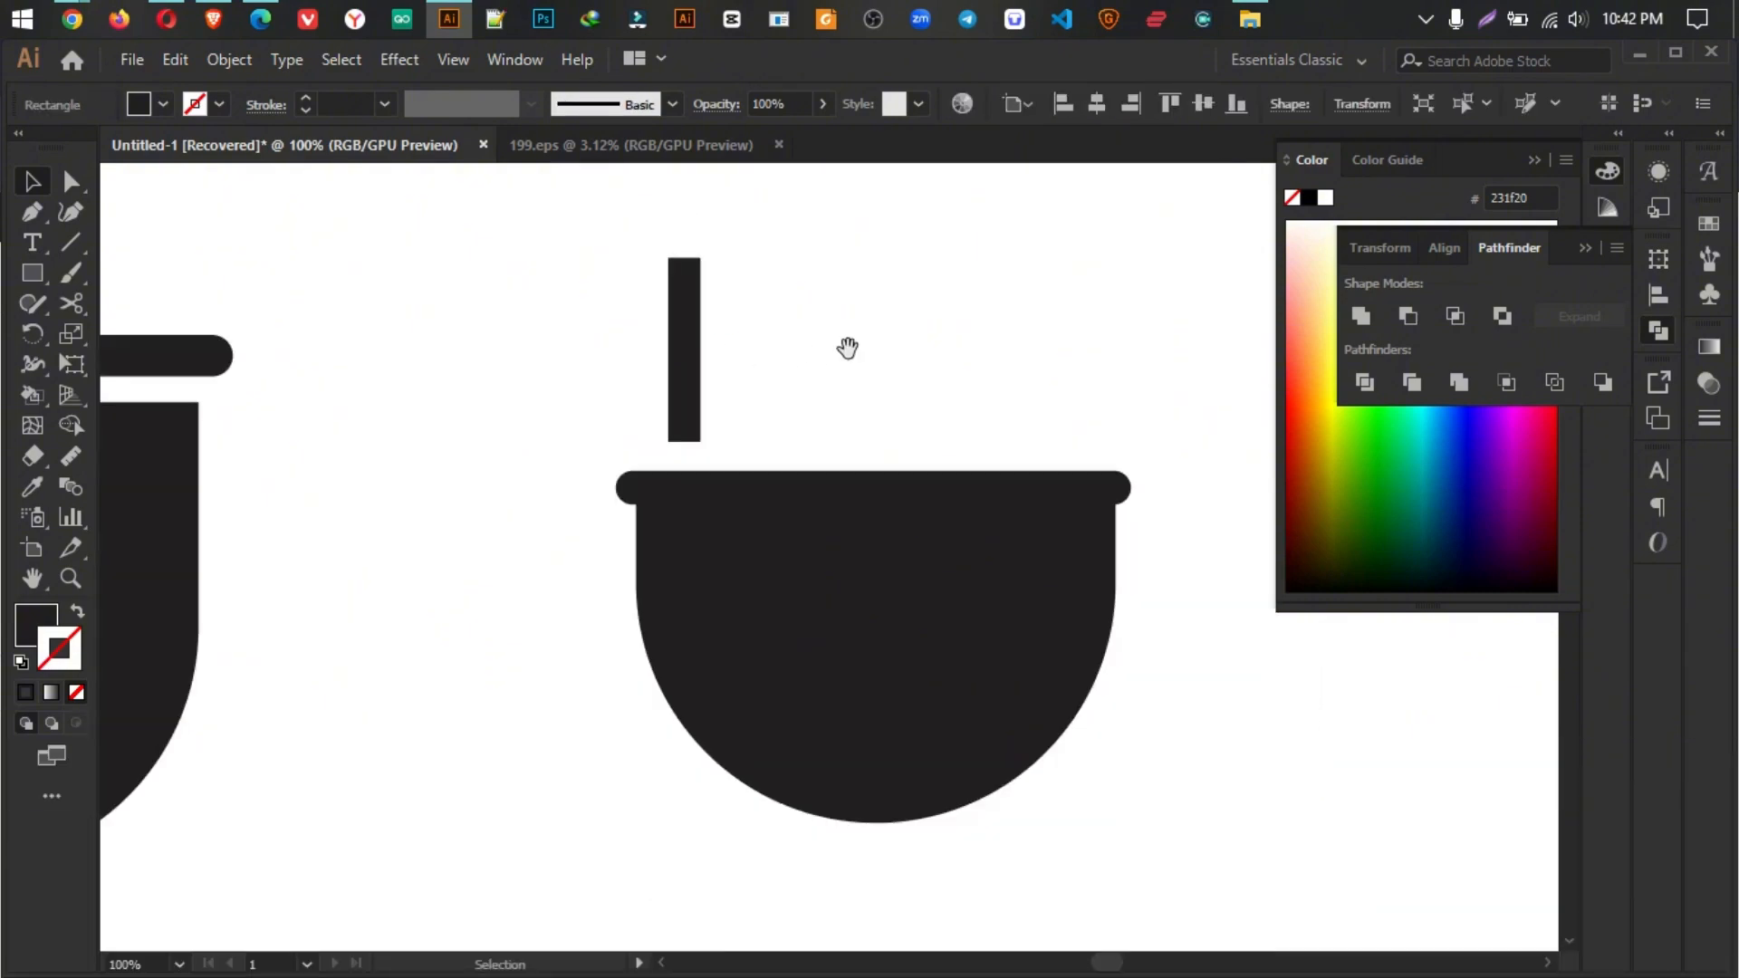
{"action": "left_click_drag", "start_coordinate": [846, 345], "coordinate": [703, 345]}
{"action": "left_click_drag", "start_coordinate": [558, 373], "coordinate": [789, 367]}
Step: Round all corners of both prongs together to about 11.89 px
{"action": "scroll", "coordinate": [788, 282], "scroll_direction": "up", "scroll_amount": 1, "text": "alt"}
{"action": "scroll", "coordinate": [793, 288], "scroll_direction": "up", "scroll_amount": 1, "text": "alt"}
{"action": "left_click_drag", "start_coordinate": [263, 260], "coordinate": [866, 377]}
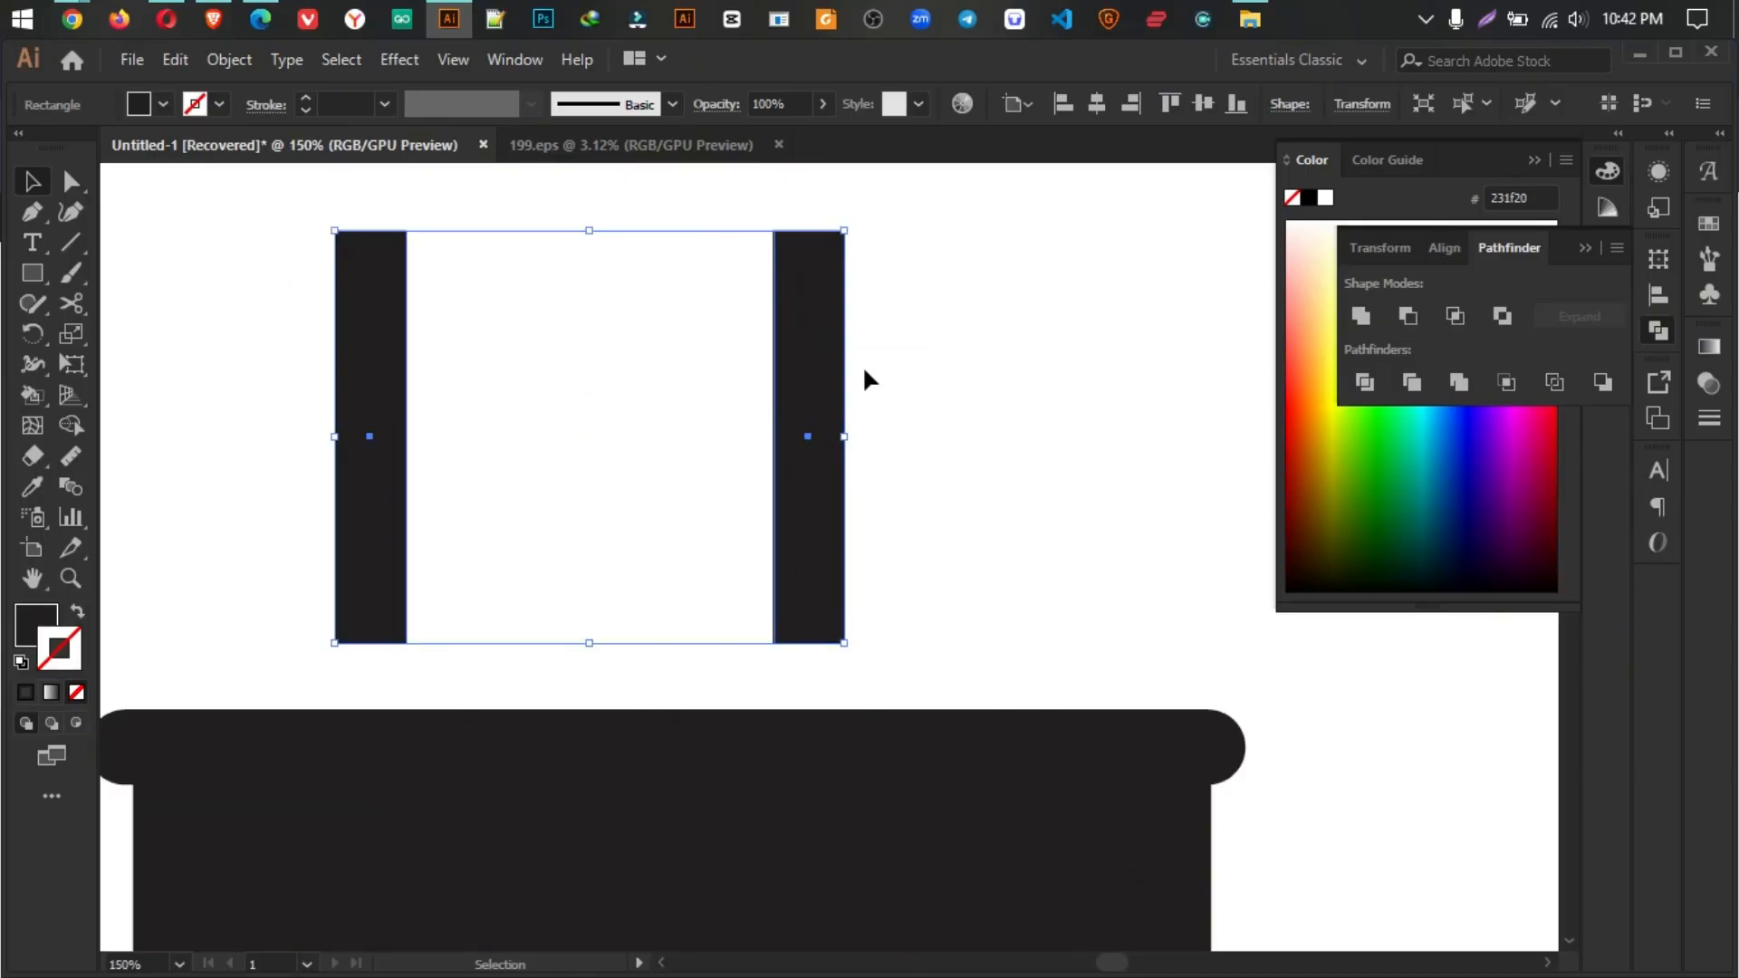
{"action": "left_click", "coordinate": [71, 184]}
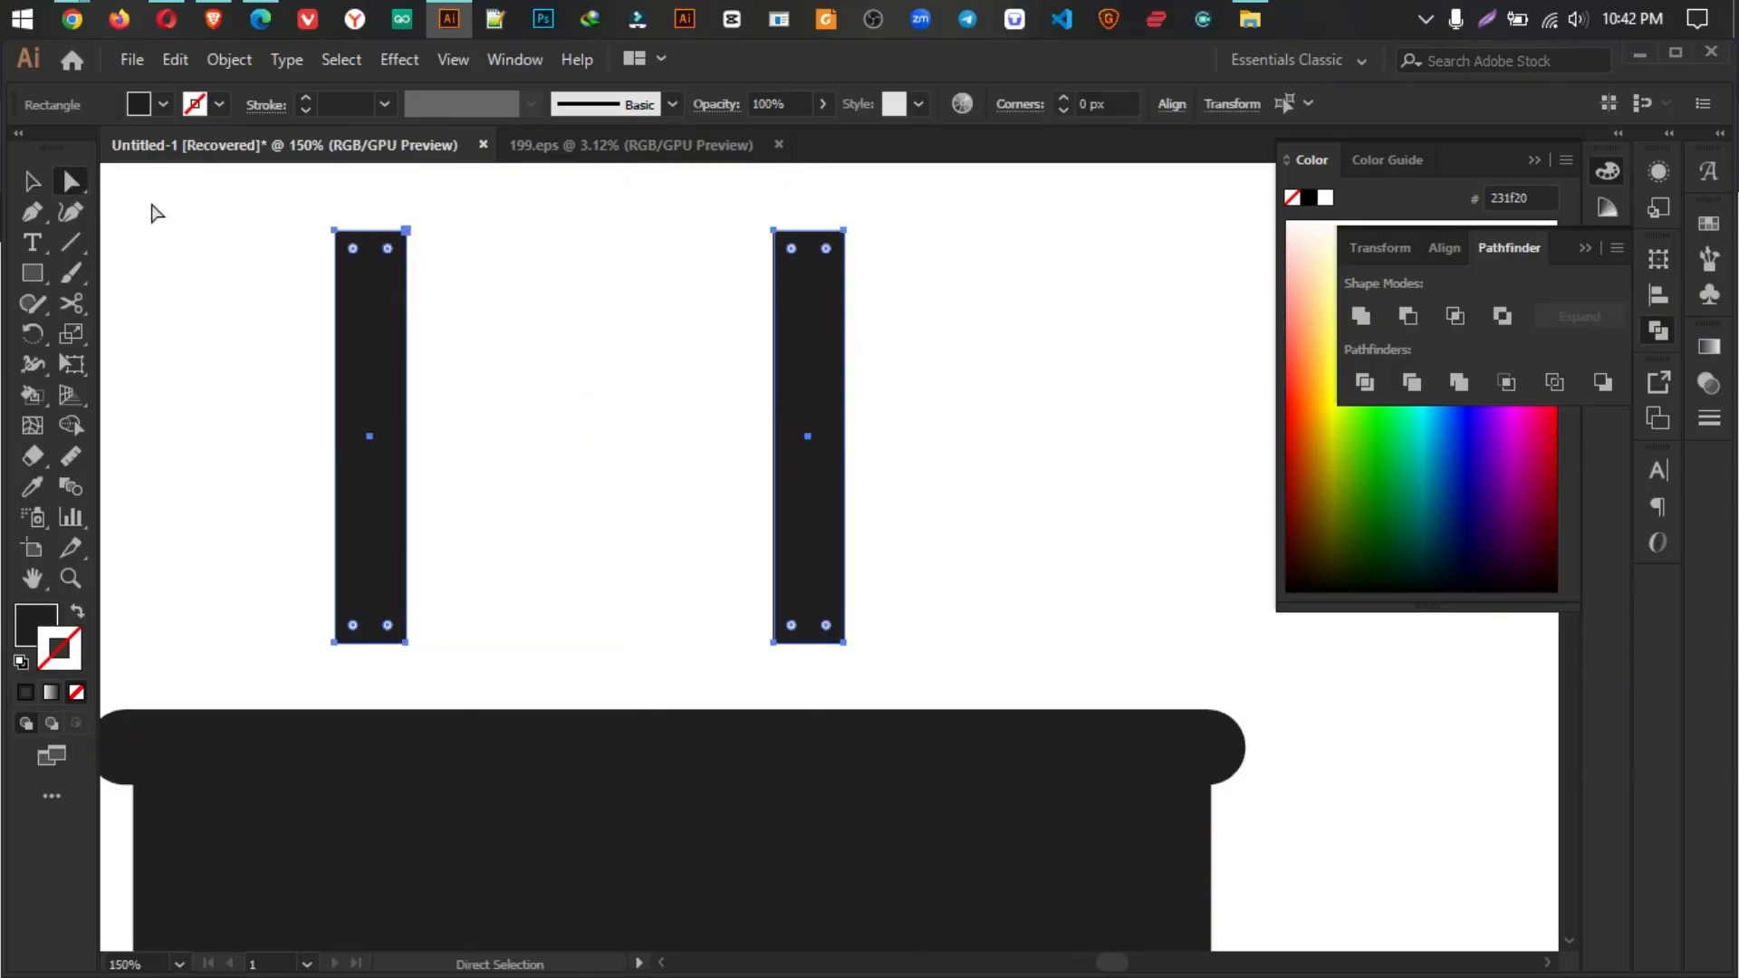
{"action": "left_click_drag", "start_coordinate": [355, 261], "coordinate": [459, 498]}
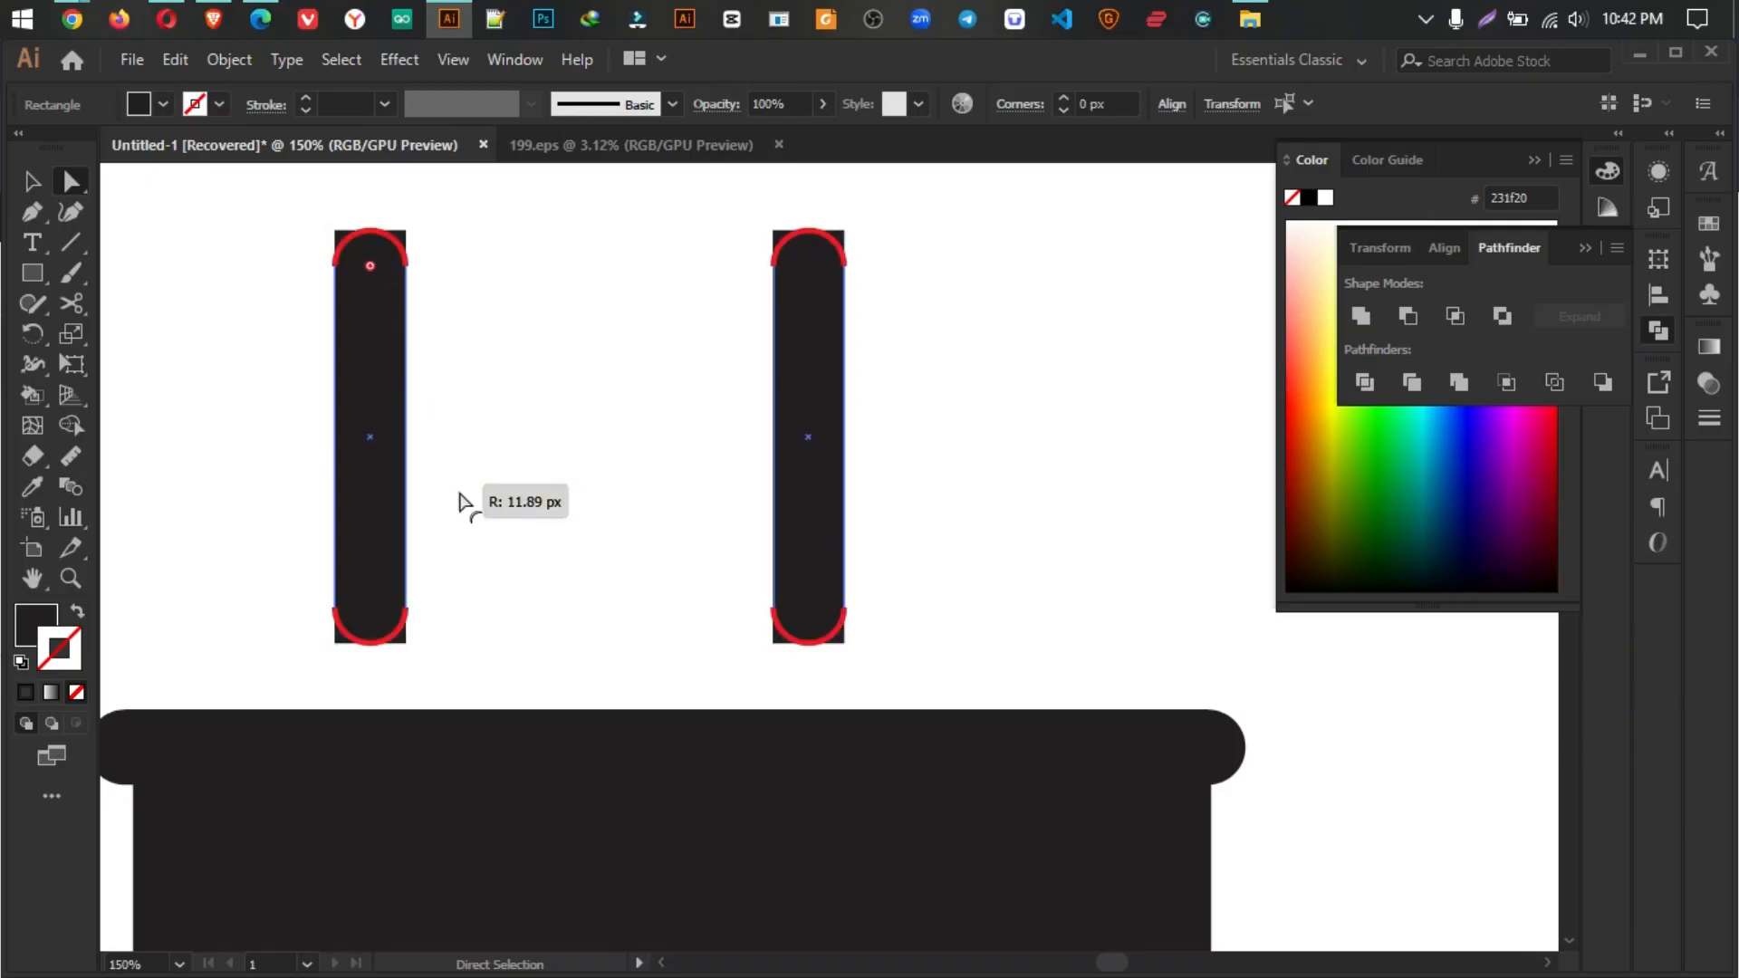
Step: Center the pair of prongs horizontally over the half-round plug body
{"action": "left_click", "coordinate": [994, 450]}
{"action": "scroll", "coordinate": [863, 455], "scroll_direction": "down", "scroll_amount": 4, "text": "alt"}
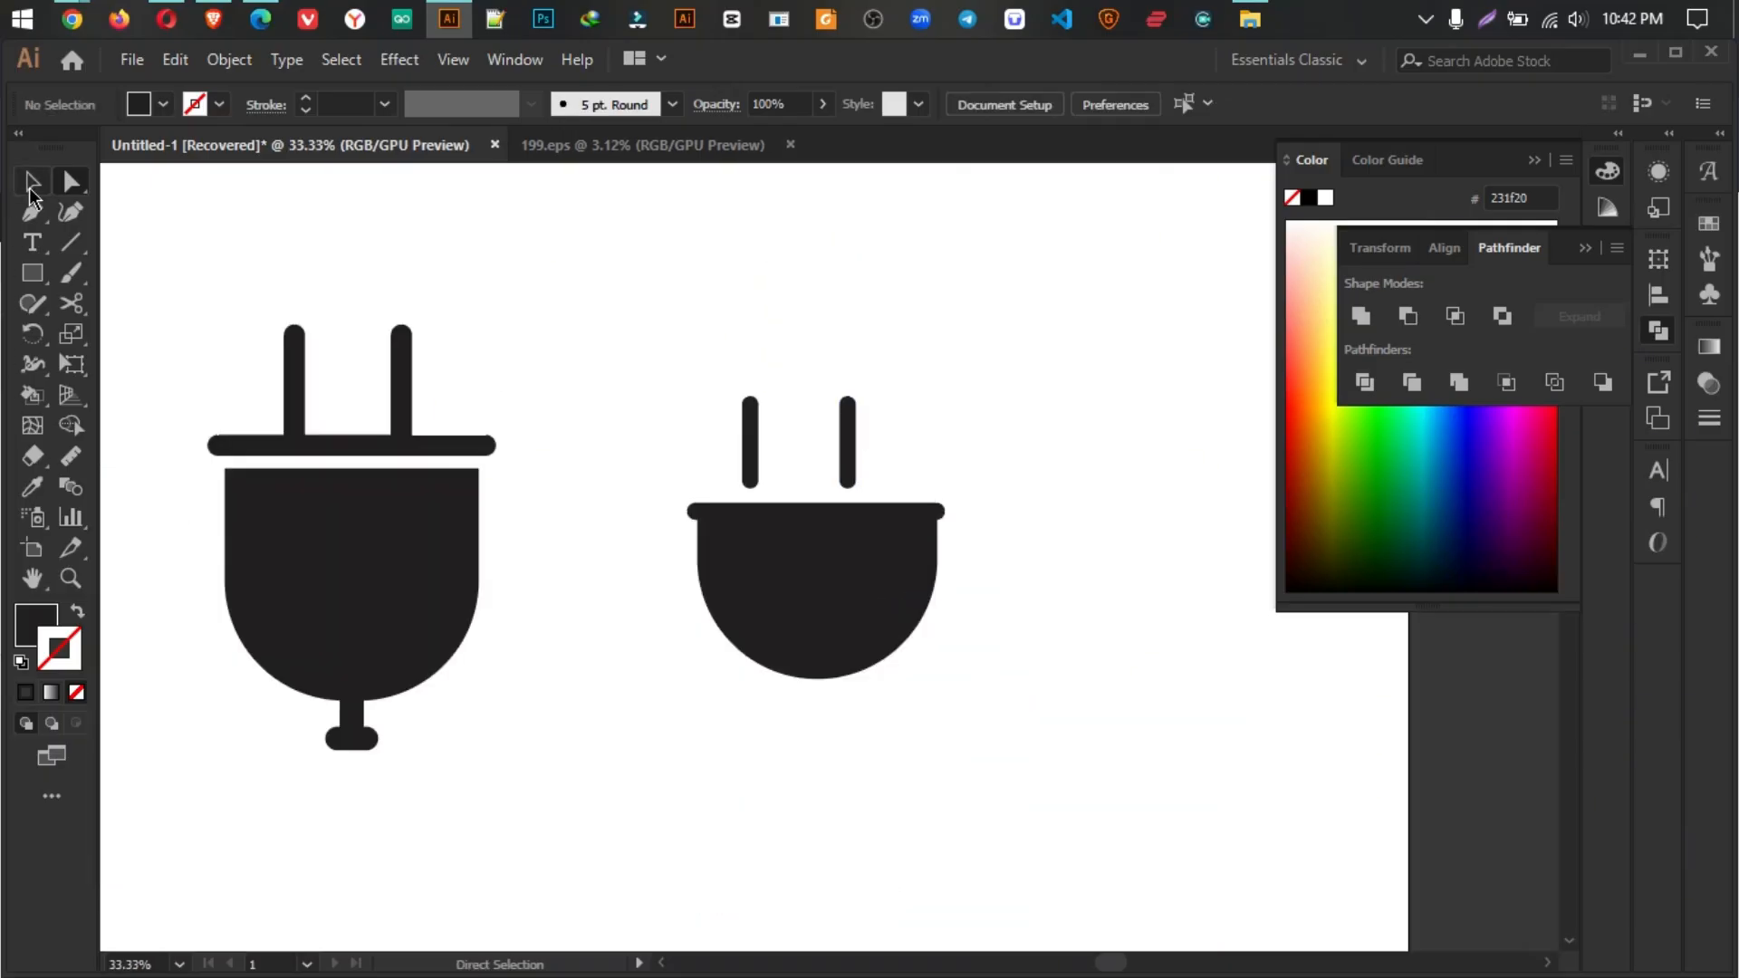
{"action": "left_click", "coordinate": [31, 186]}
{"action": "left_click_drag", "start_coordinate": [947, 431], "coordinate": [947, 431]}
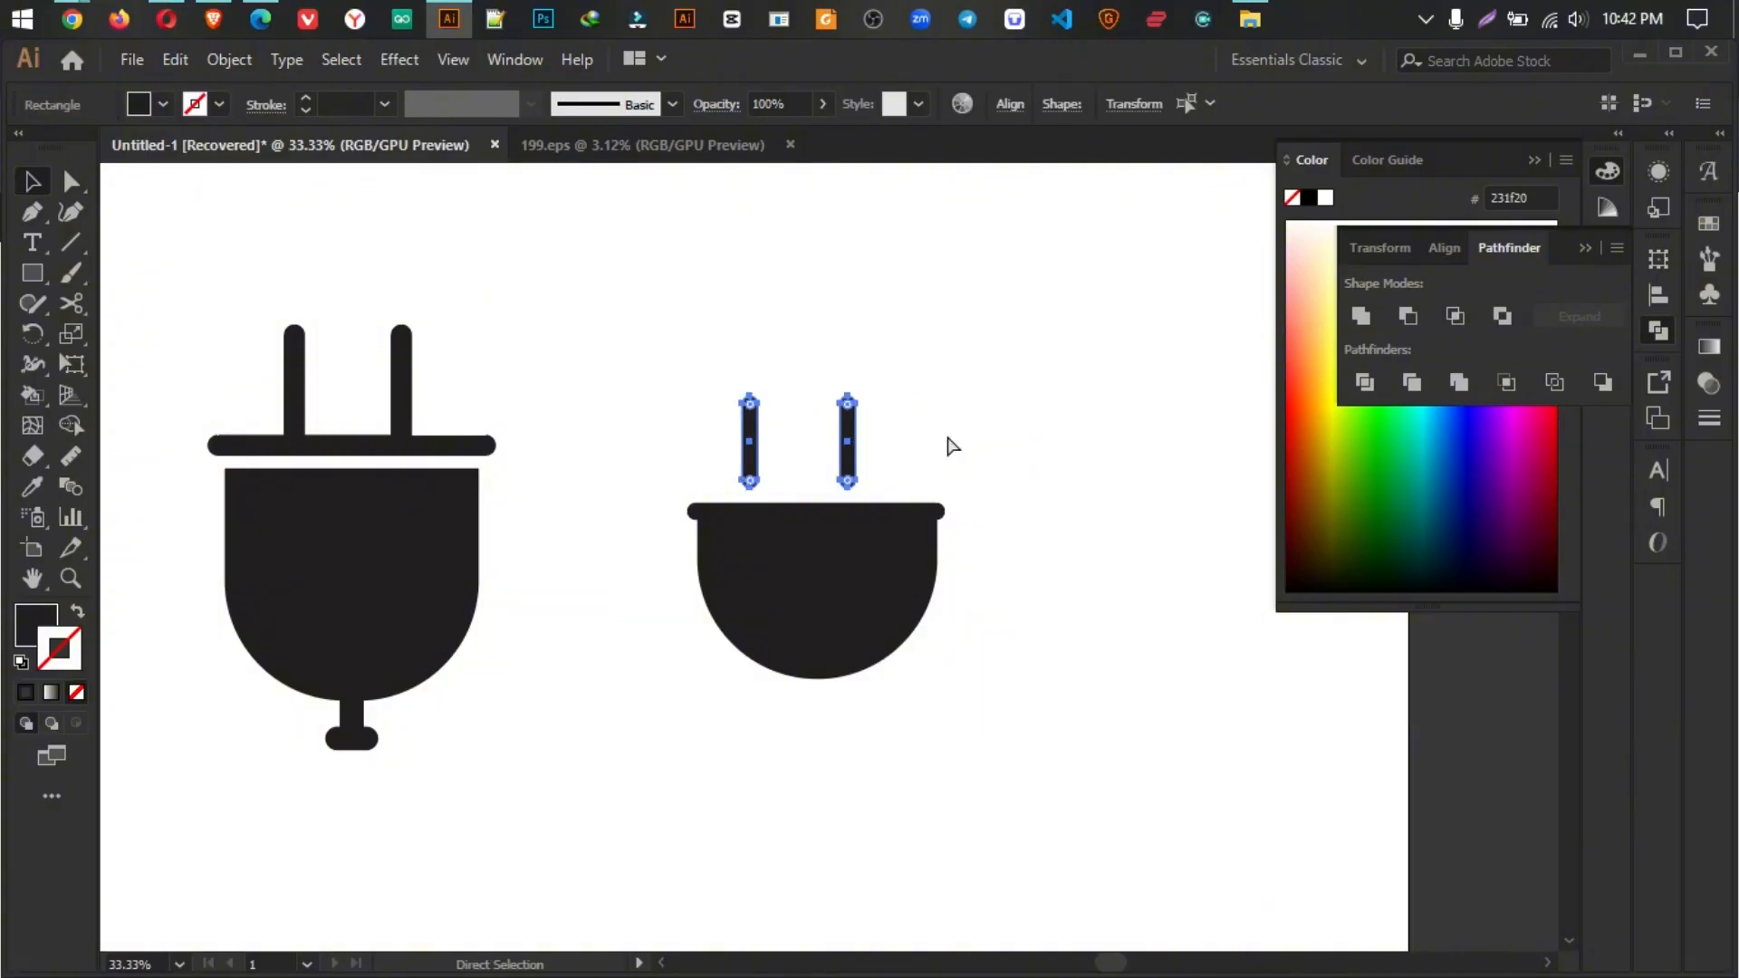
{"action": "left_click", "coordinate": [837, 580], "text": "shift"}
{"action": "left_click", "coordinate": [837, 578]}
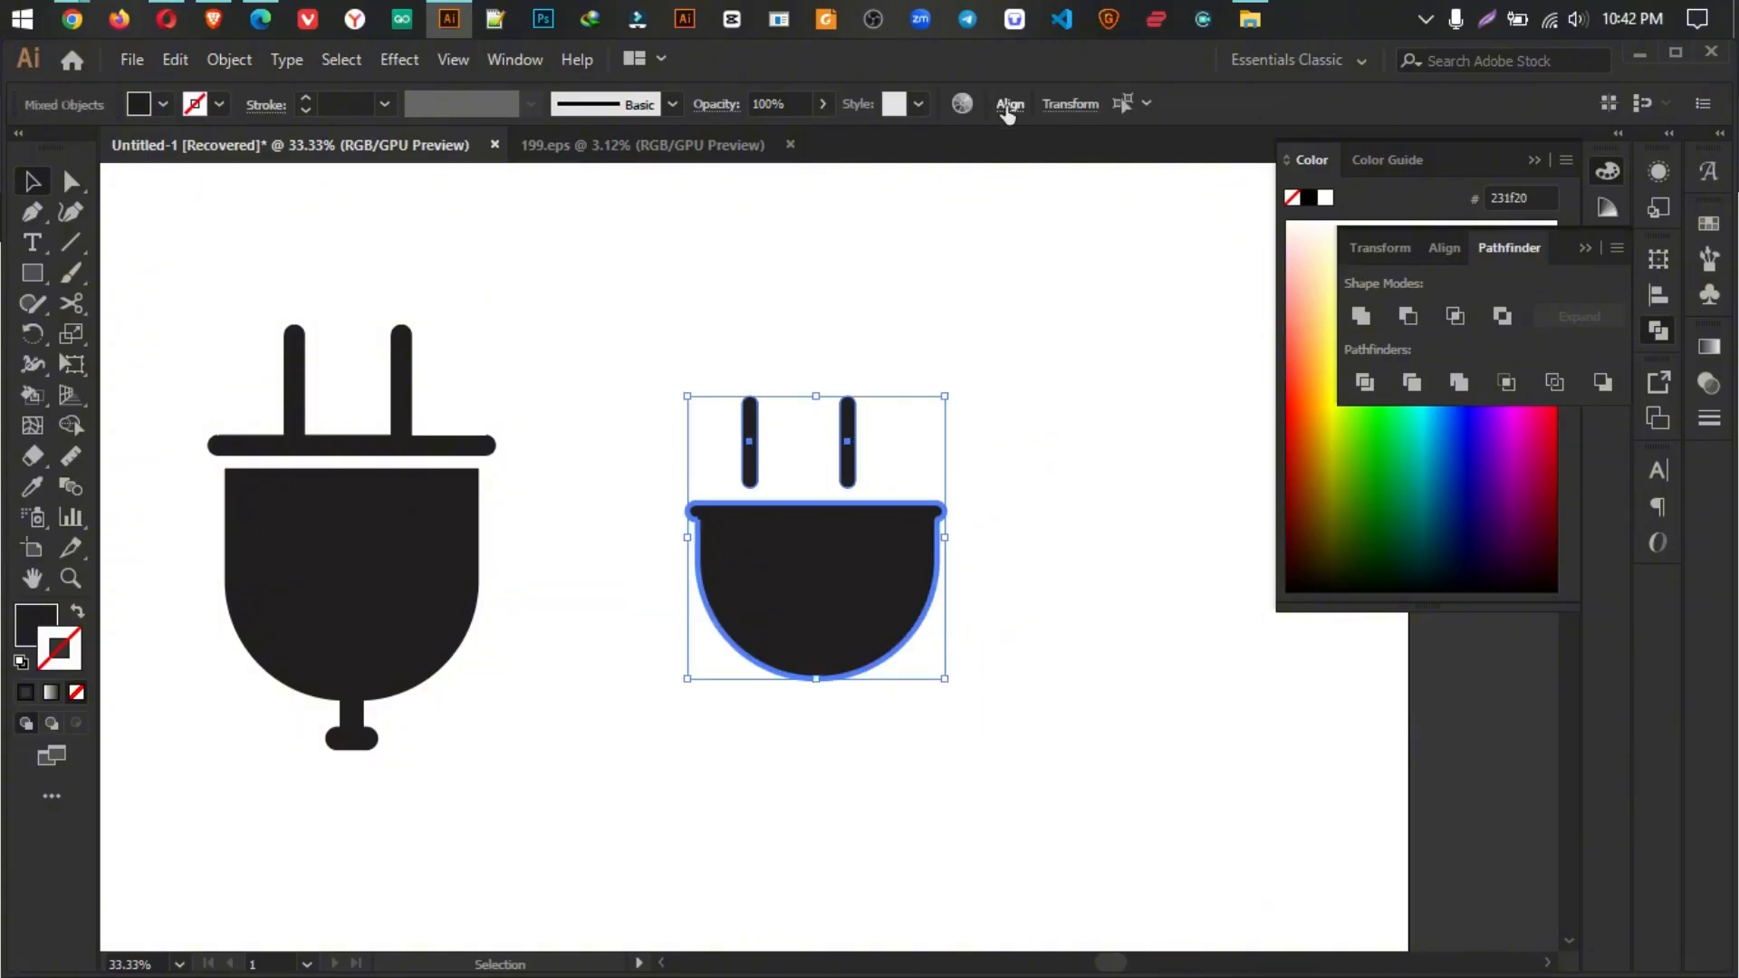
{"action": "left_click", "coordinate": [1009, 105]}
{"action": "left_click", "coordinate": [798, 175]}
{"action": "left_click", "coordinate": [1106, 566]}
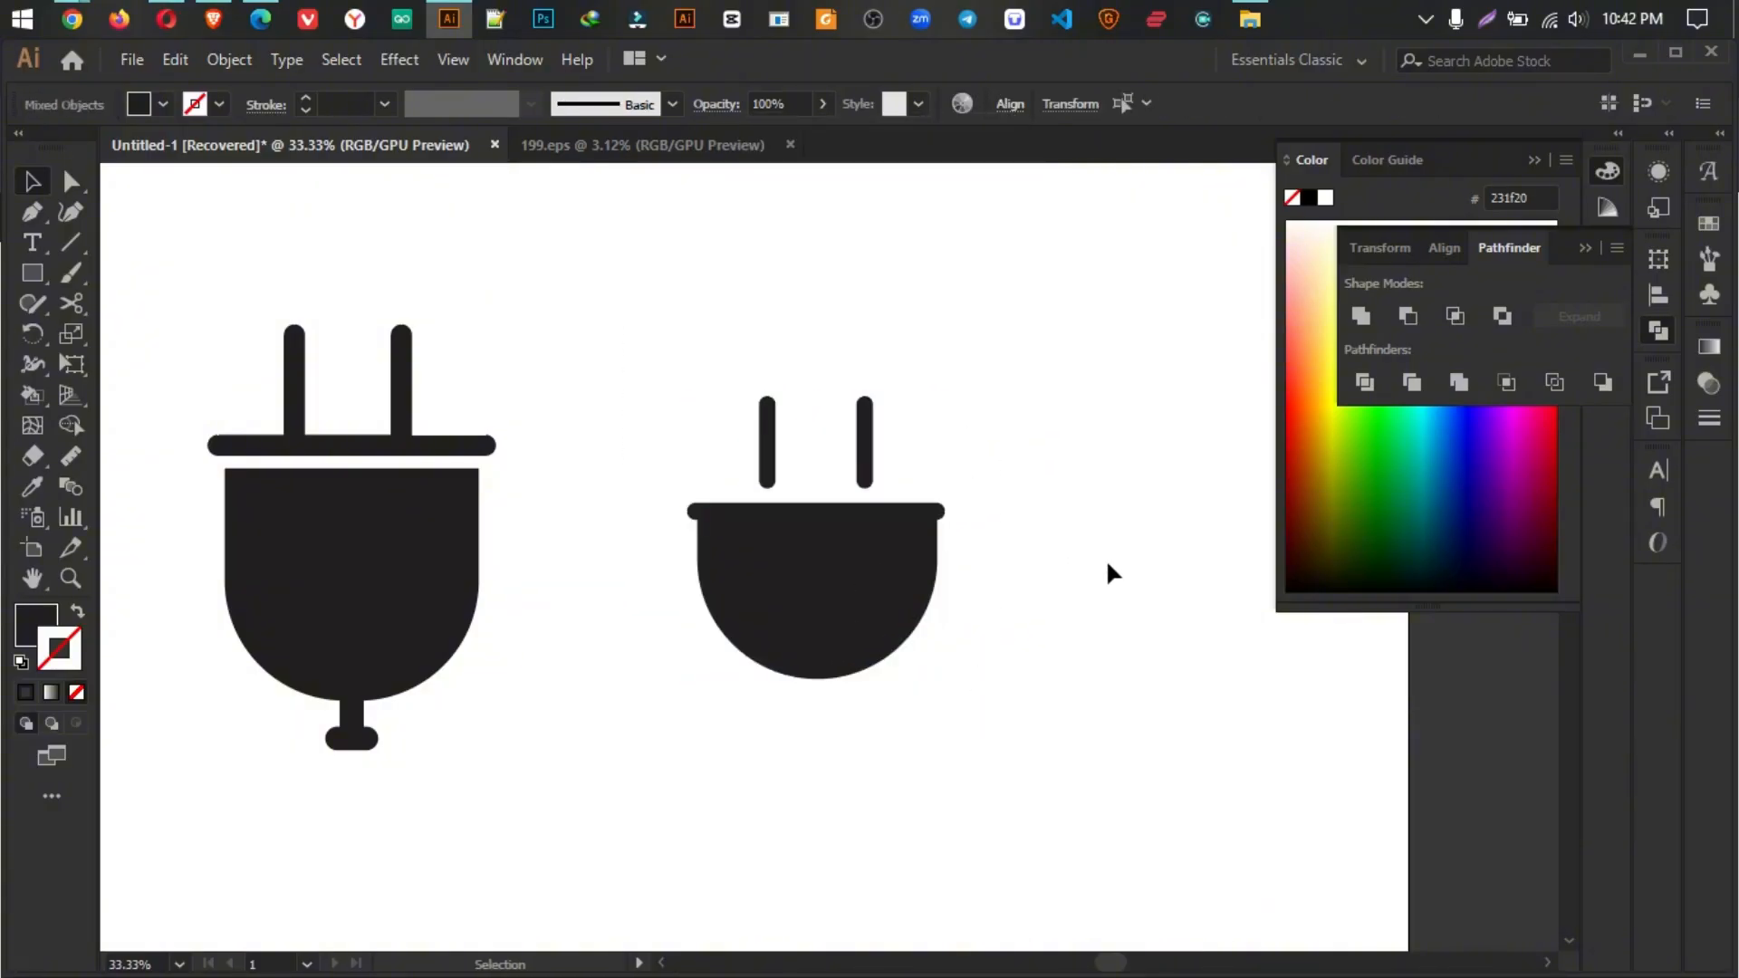
{"action": "left_click_drag", "start_coordinate": [1075, 548], "coordinate": [1040, 525]}
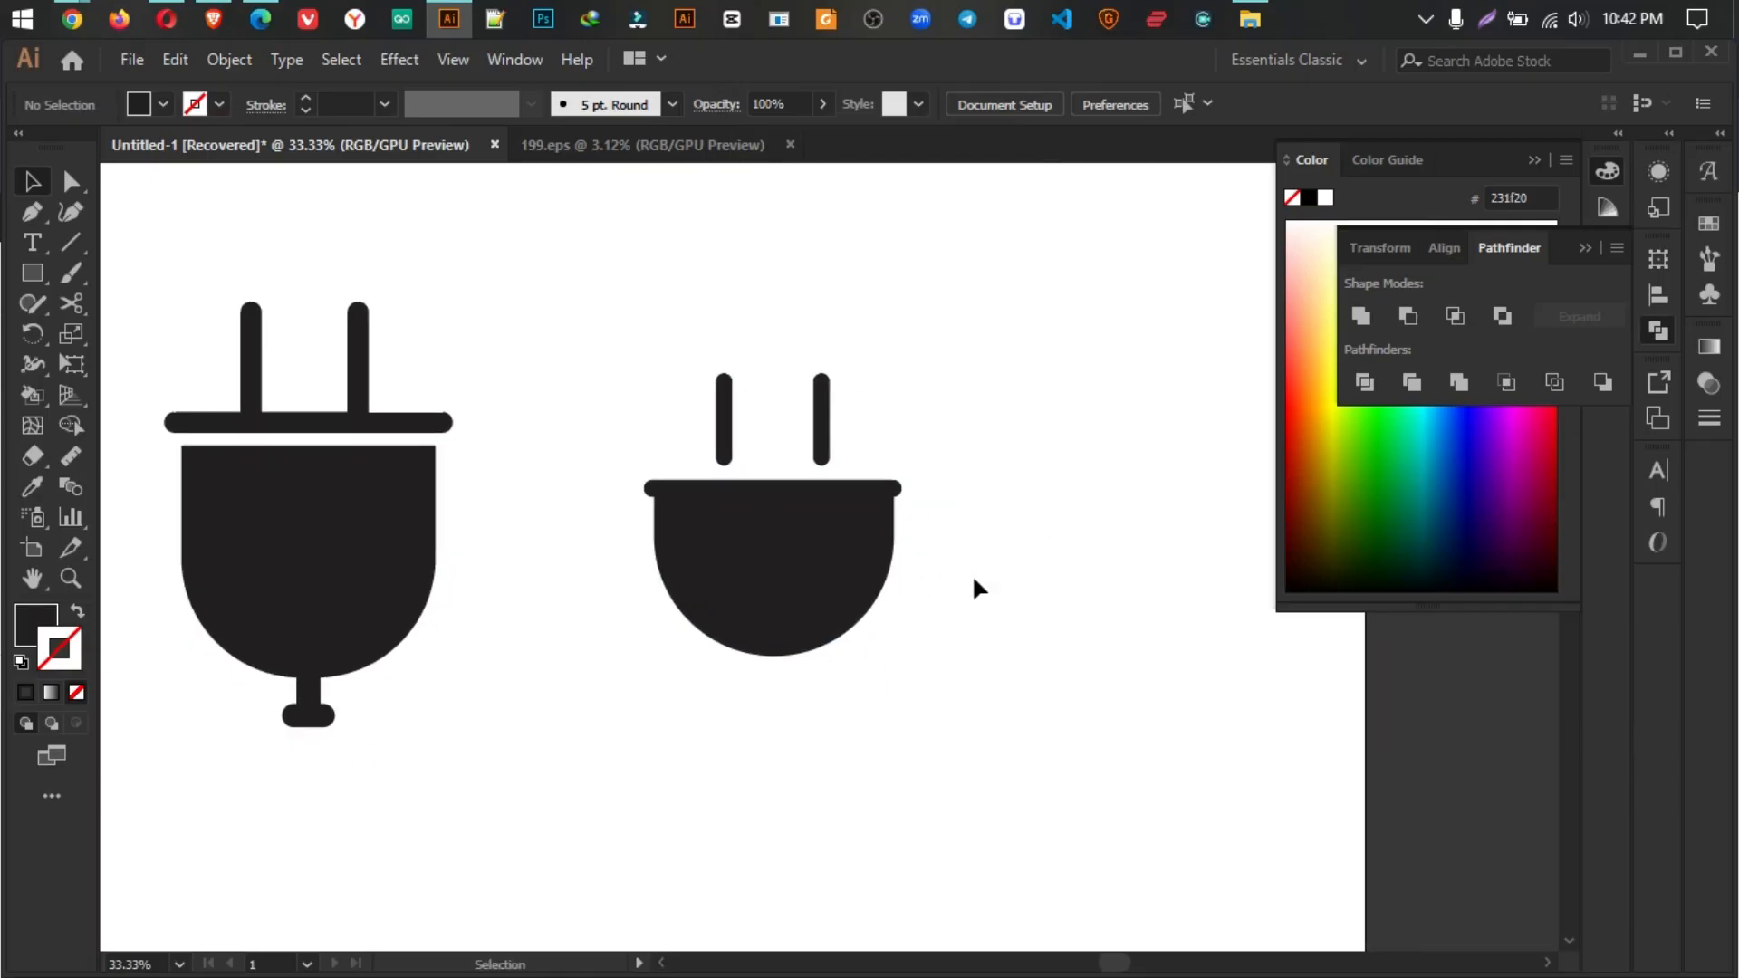
{"action": "mouse_move", "coordinate": [72, 18]}
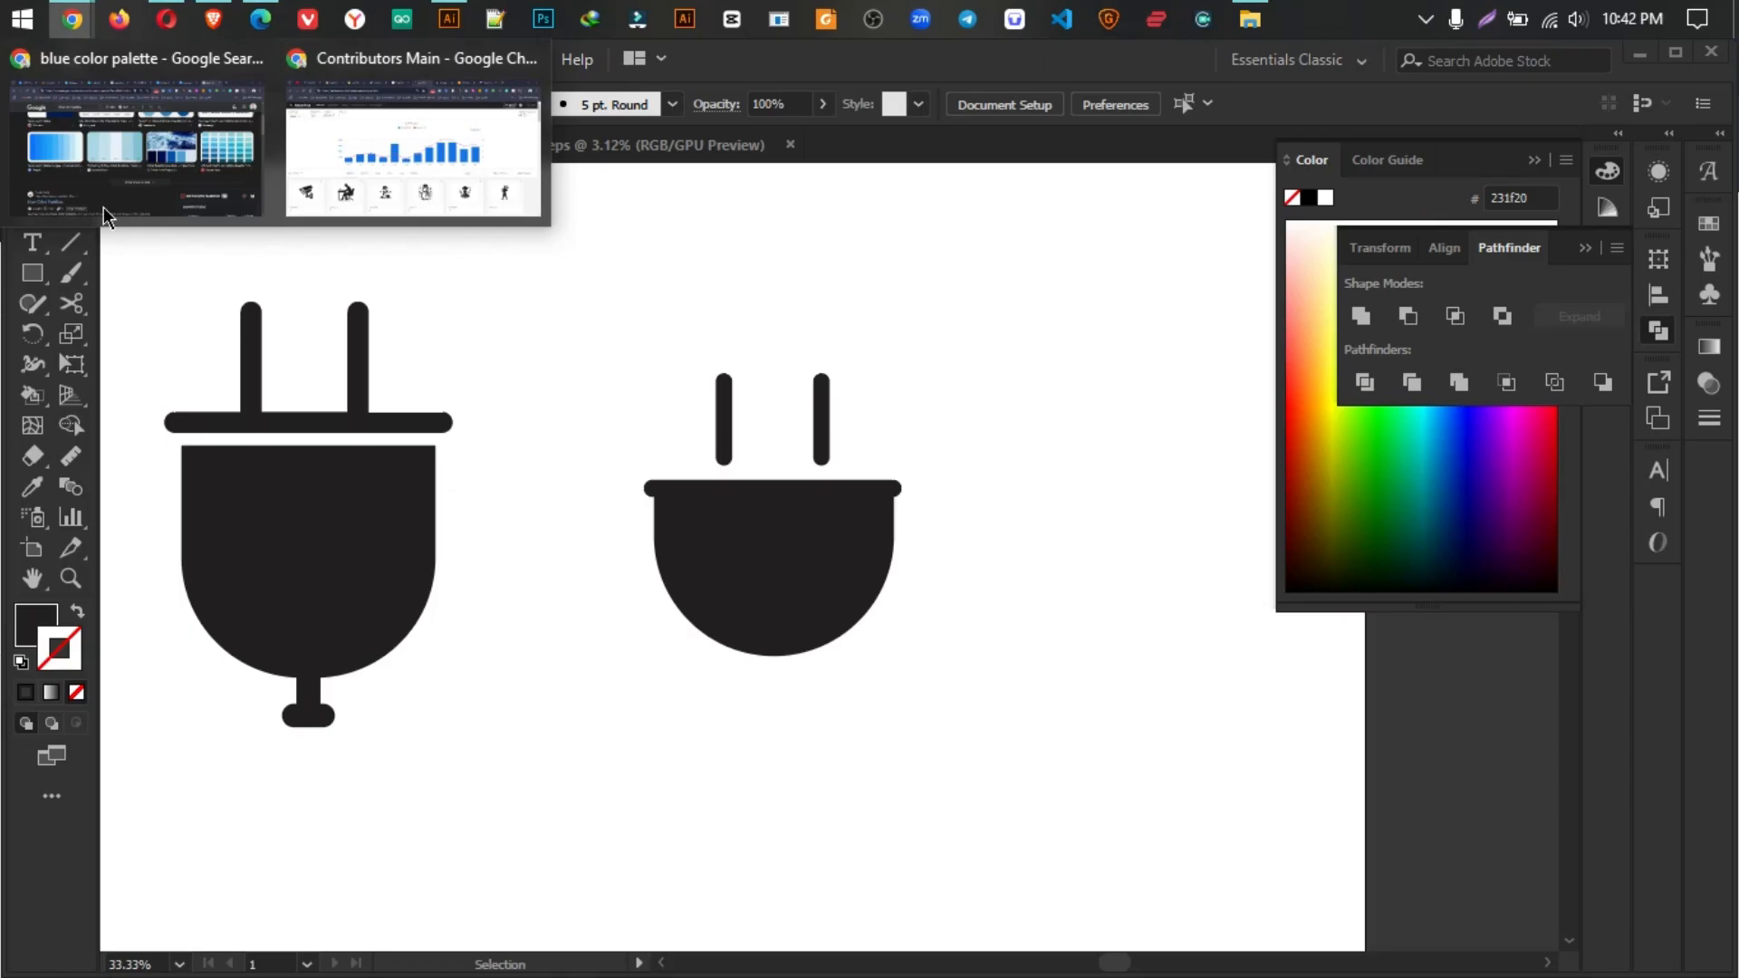
{"action": "left_click", "coordinate": [136, 177]}
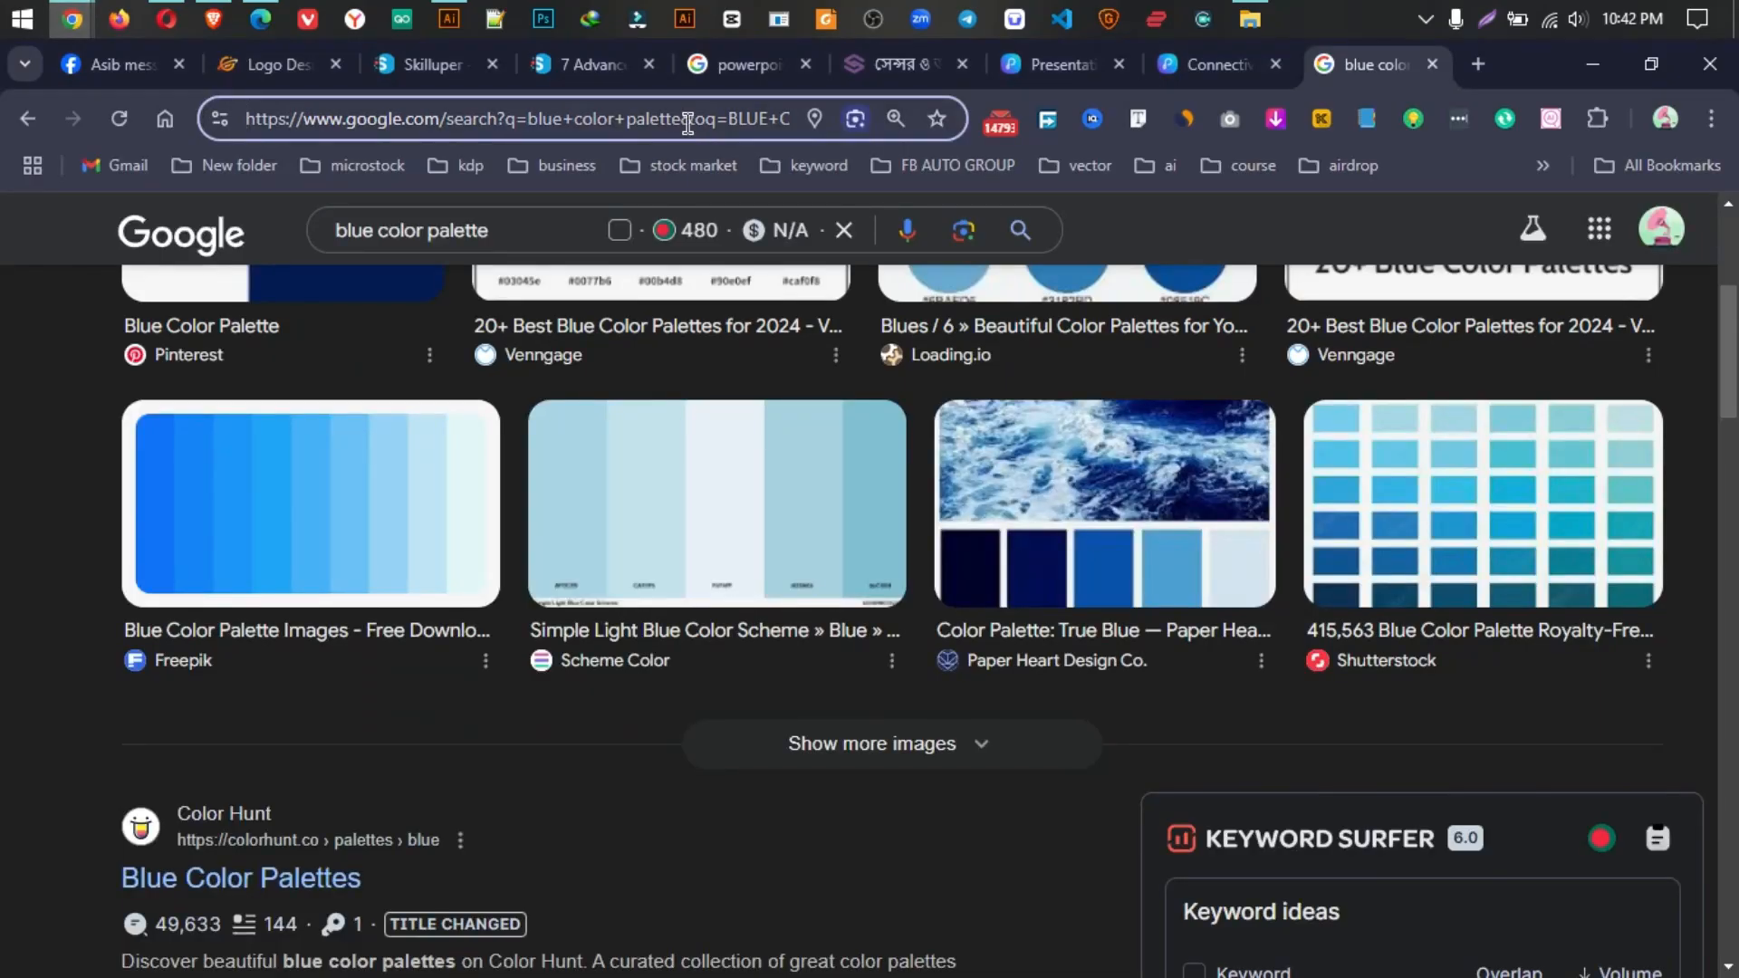
{"action": "left_click", "coordinate": [1593, 63]}
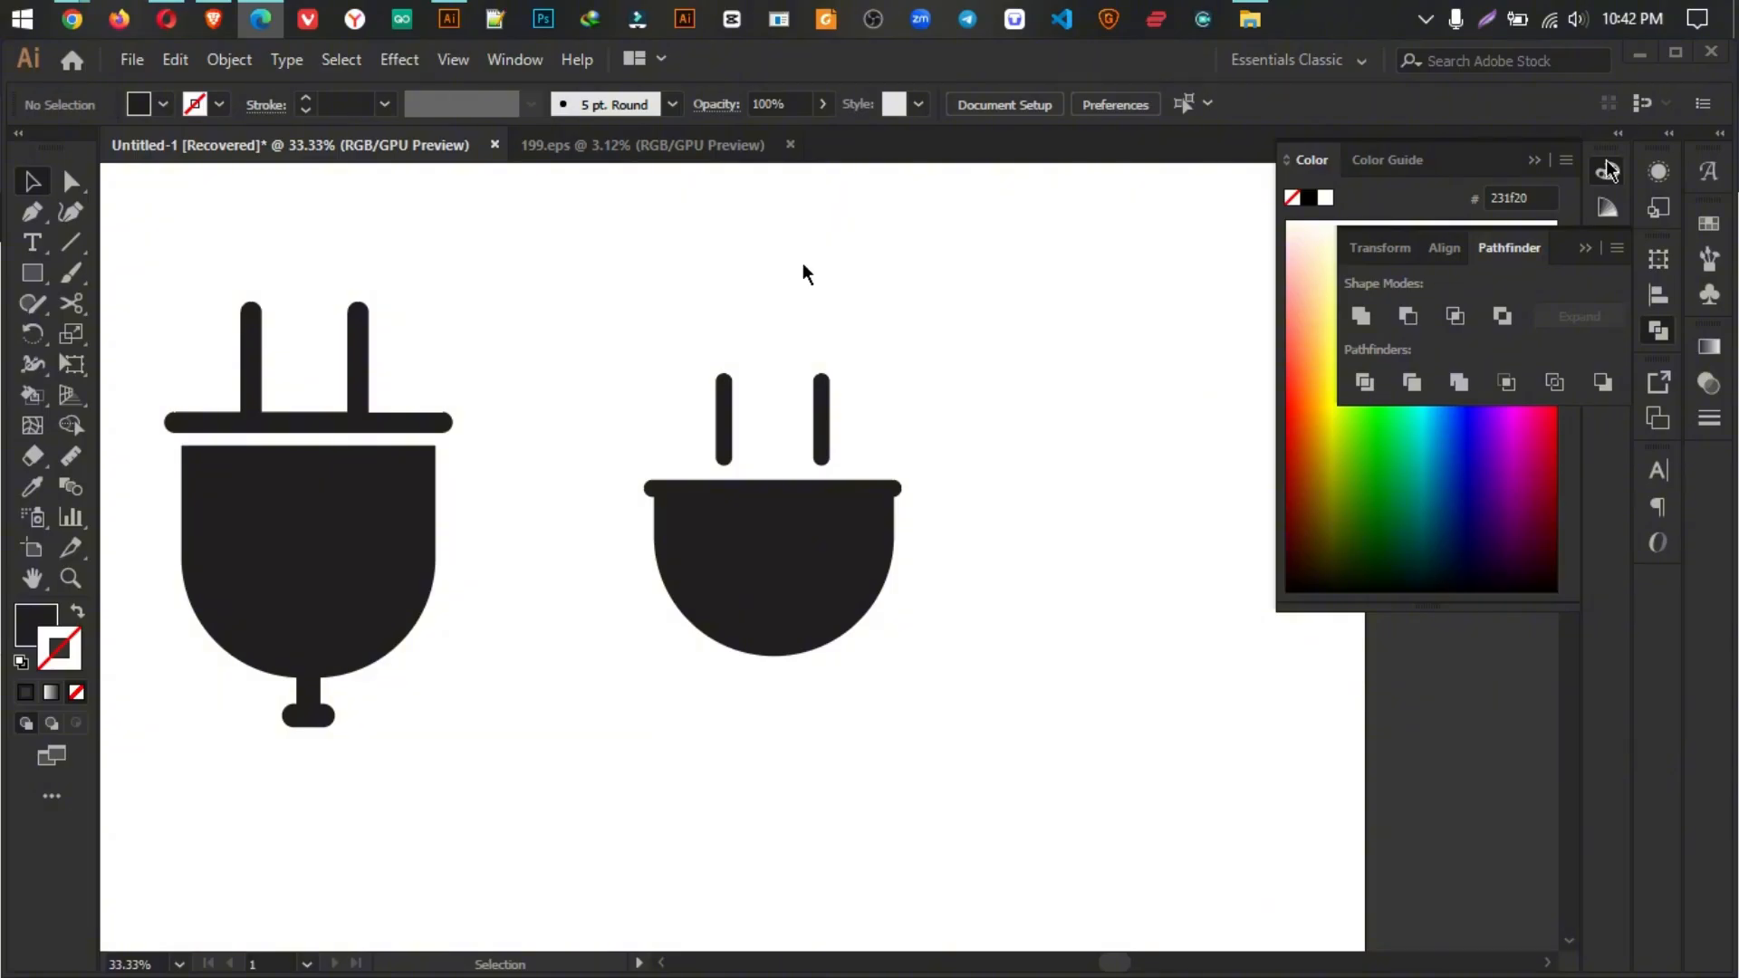
Step: Draw an open four-point zigzag path with the Pen tool beside the second plug as a lightning bolt
{"action": "left_click", "coordinate": [37, 215]}
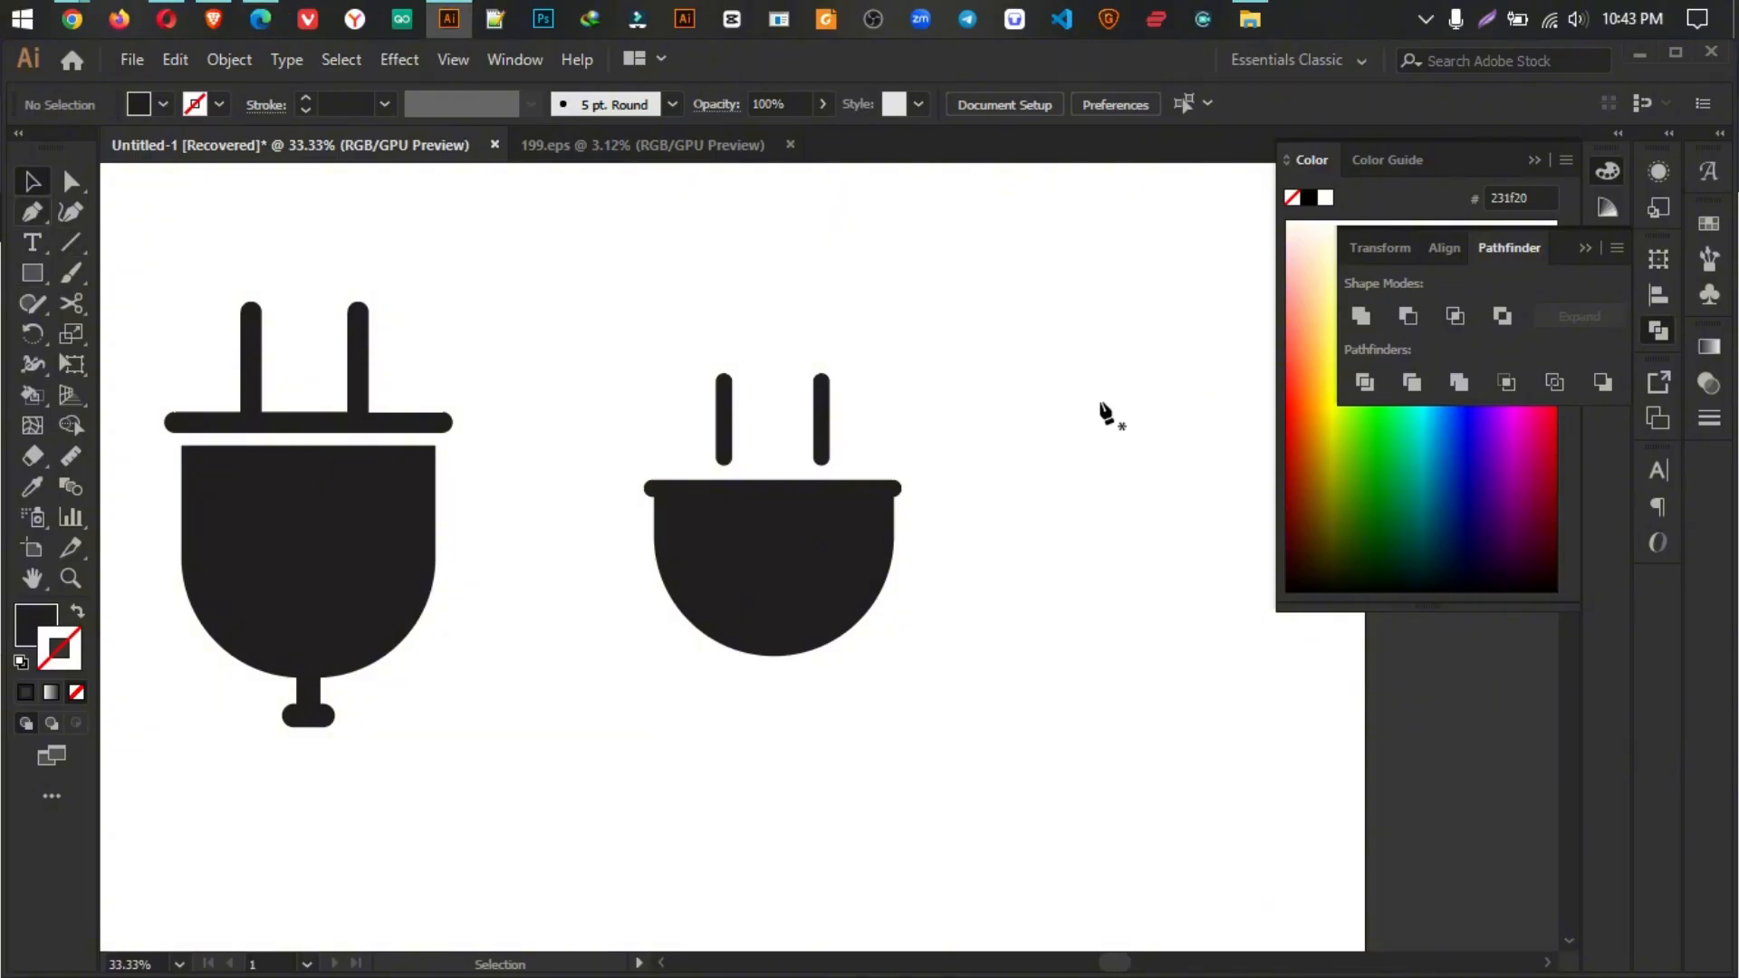
{"action": "left_click_drag", "start_coordinate": [1091, 352], "coordinate": [770, 368]}
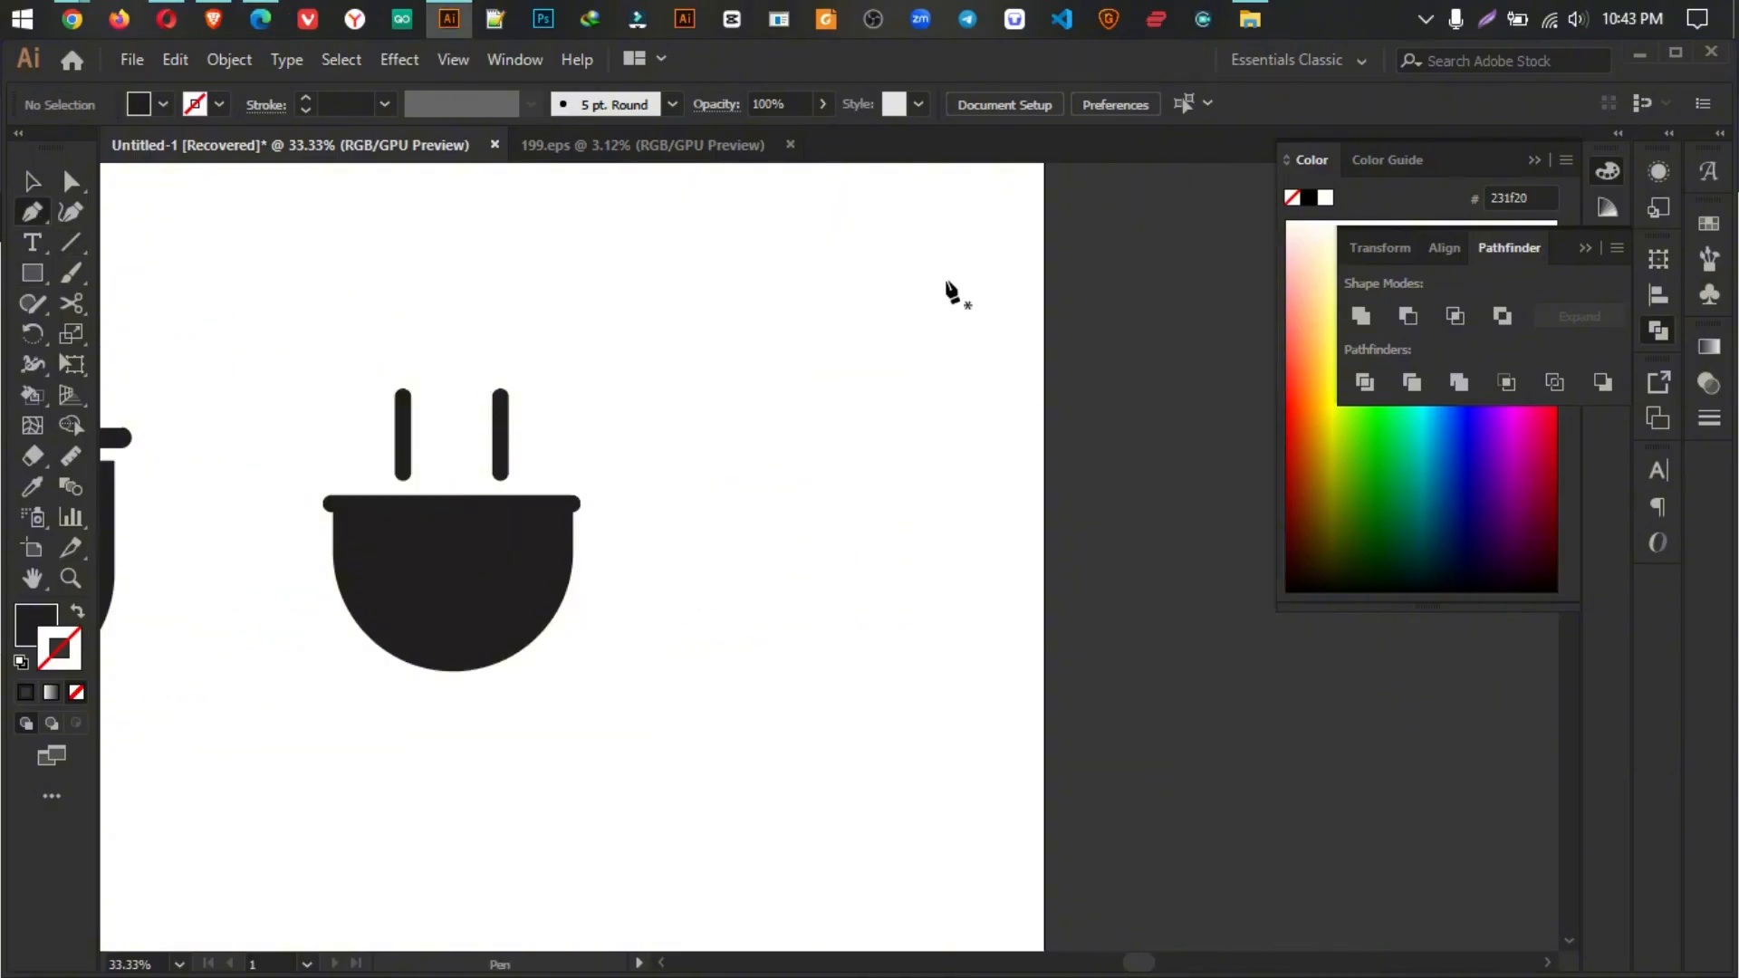
{"action": "left_click", "coordinate": [944, 279]}
{"action": "left_click", "coordinate": [847, 410]}
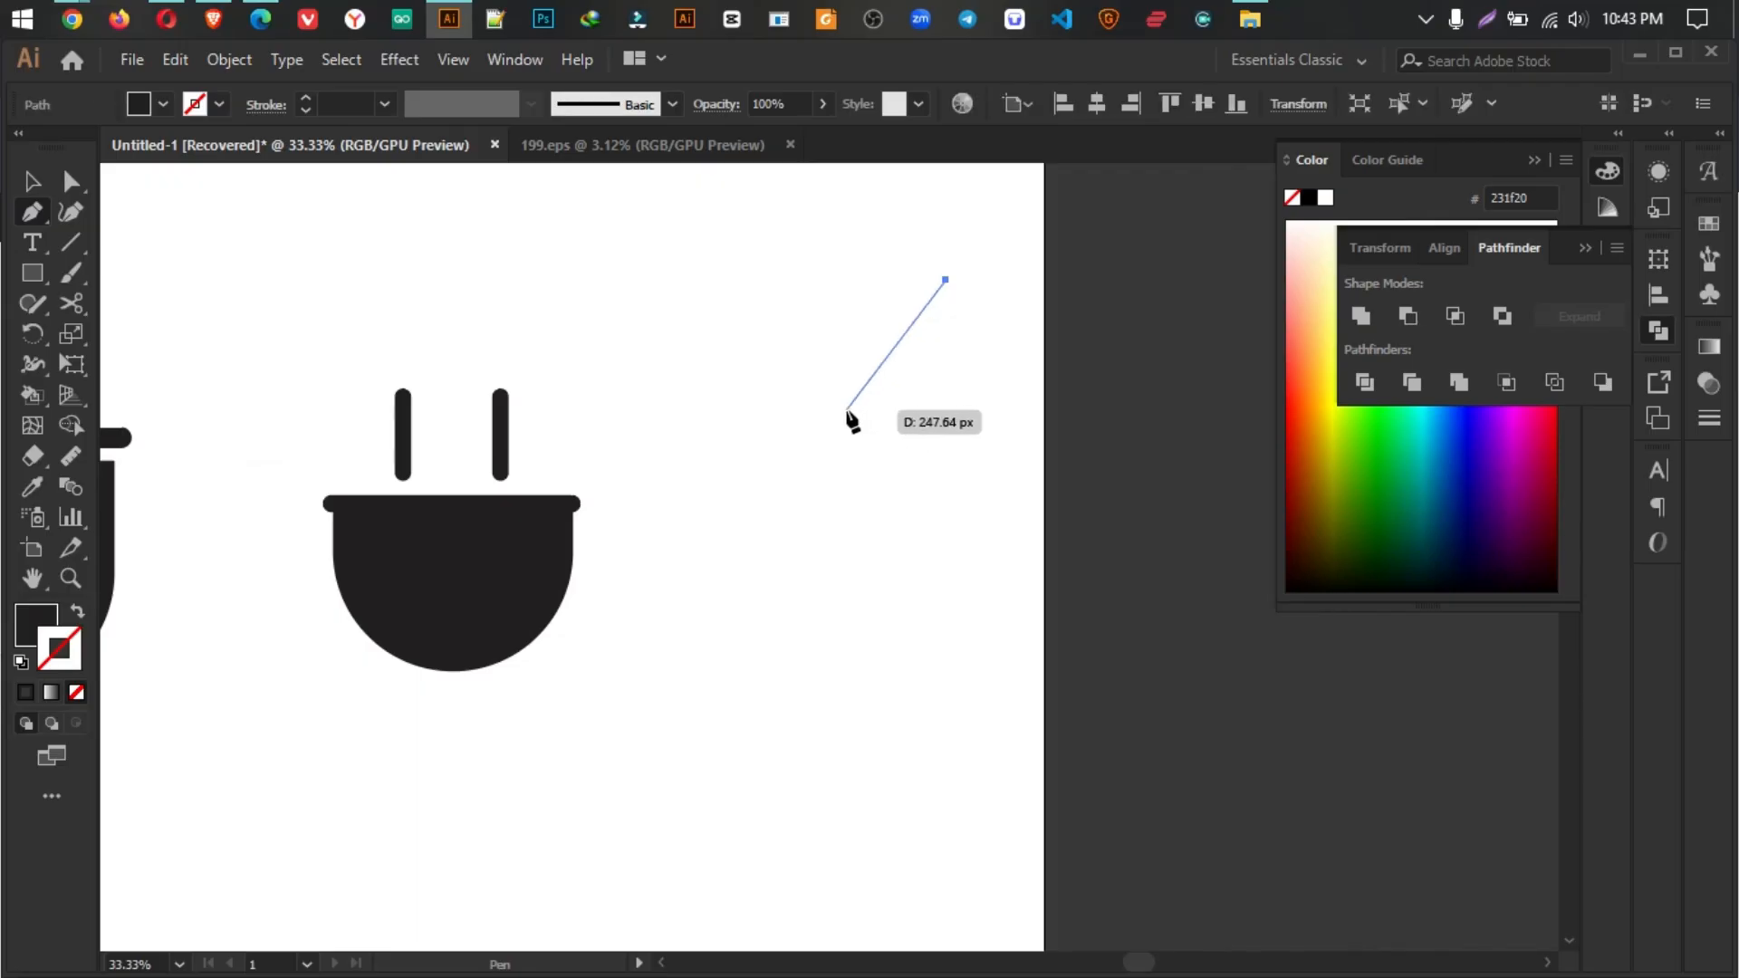
{"action": "left_click", "coordinate": [983, 394]}
{"action": "left_click", "coordinate": [873, 507]}
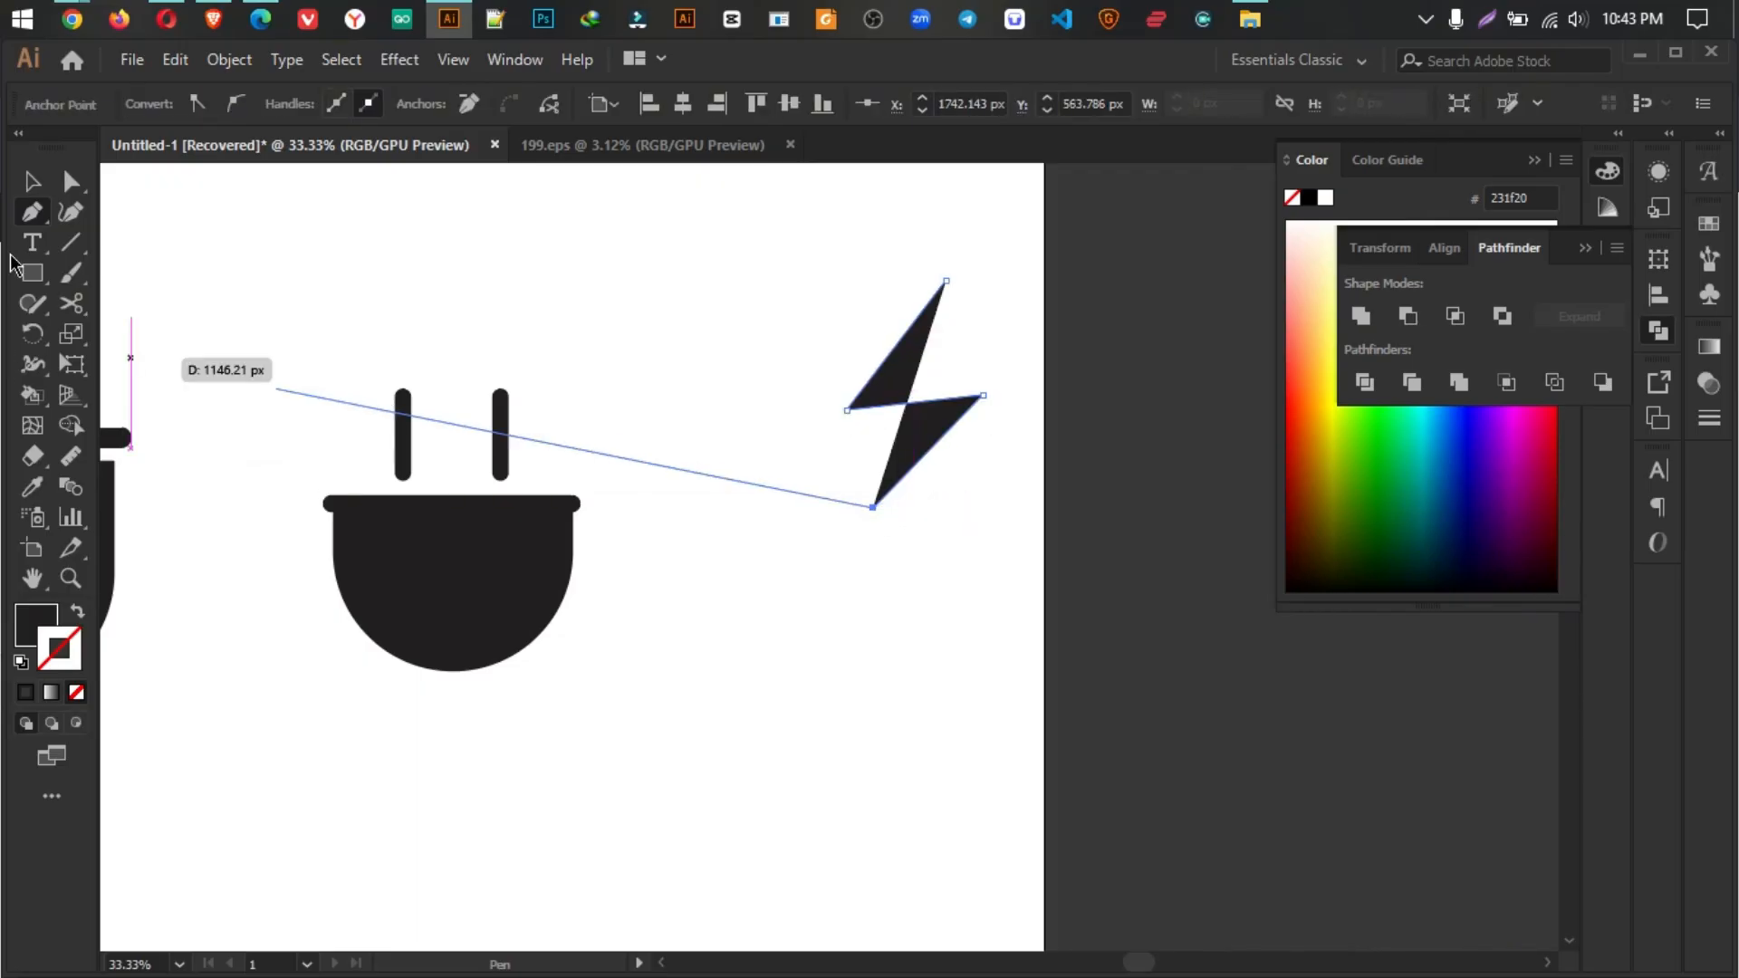
Step: Swap the bolt's fill to a stroke and give it 30 pt weight with the width profile tapered at both ends
{"action": "left_click", "coordinate": [36, 184]}
{"action": "left_click", "coordinate": [77, 612]}
{"action": "left_click", "coordinate": [874, 616]}
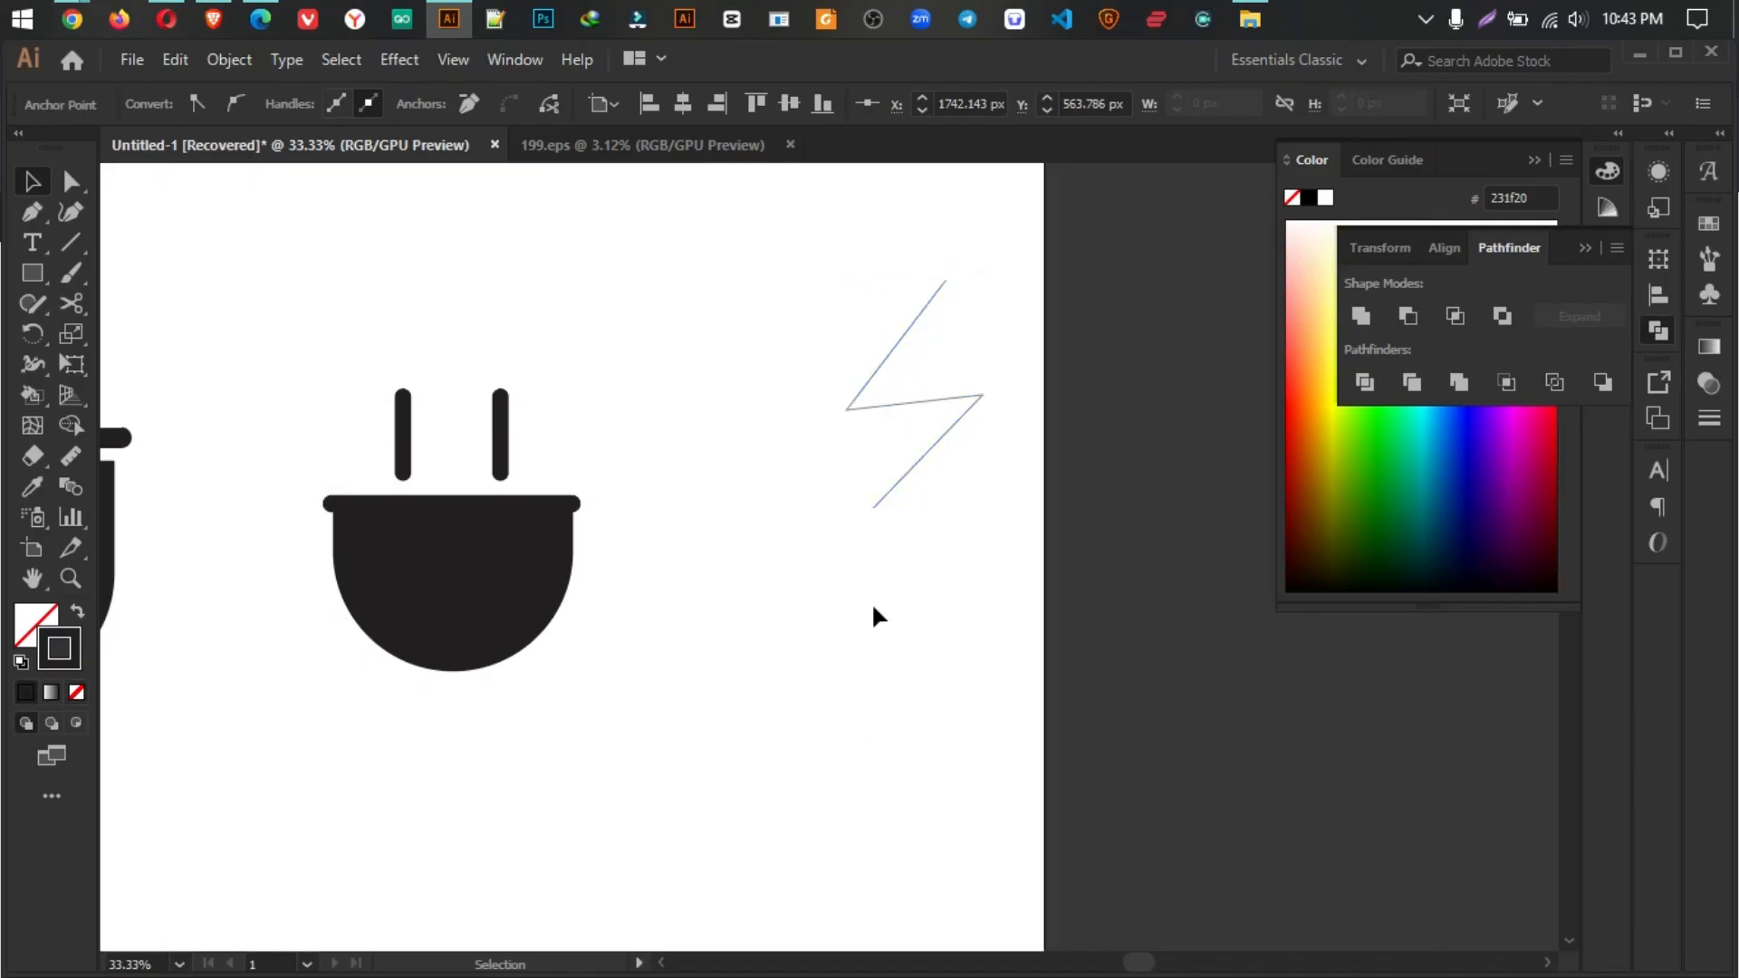
{"action": "left_click_drag", "start_coordinate": [792, 248], "coordinate": [1012, 507]}
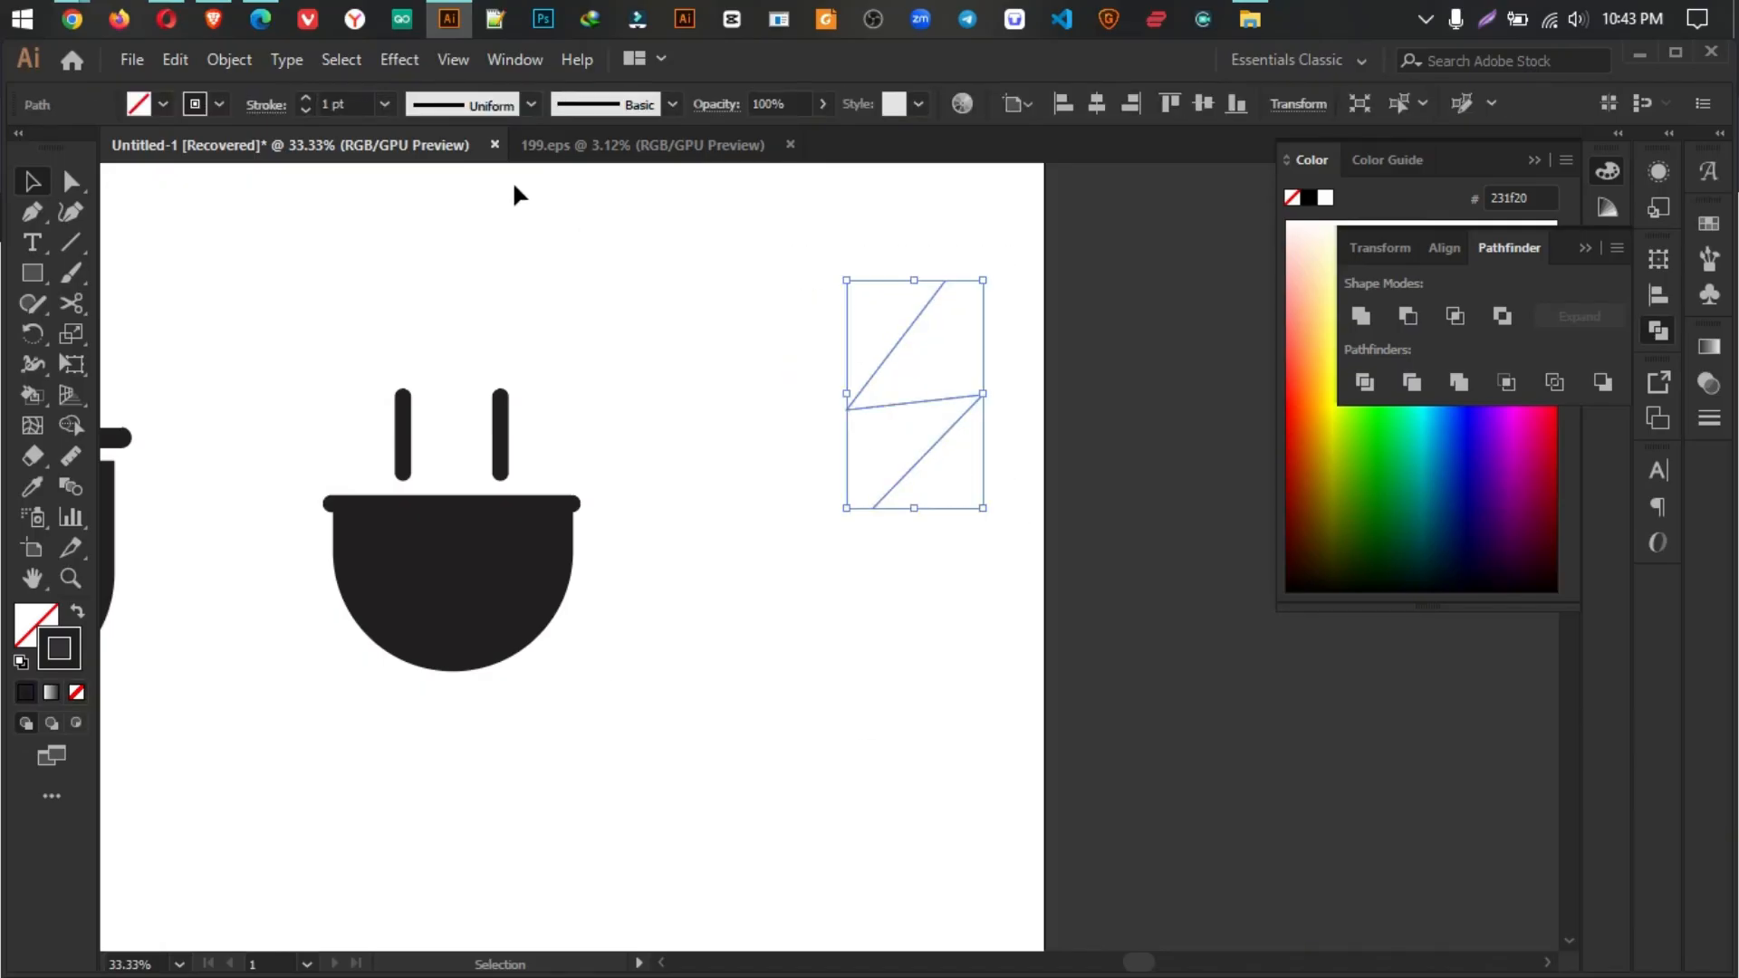
{"action": "left_click", "coordinate": [305, 100]}
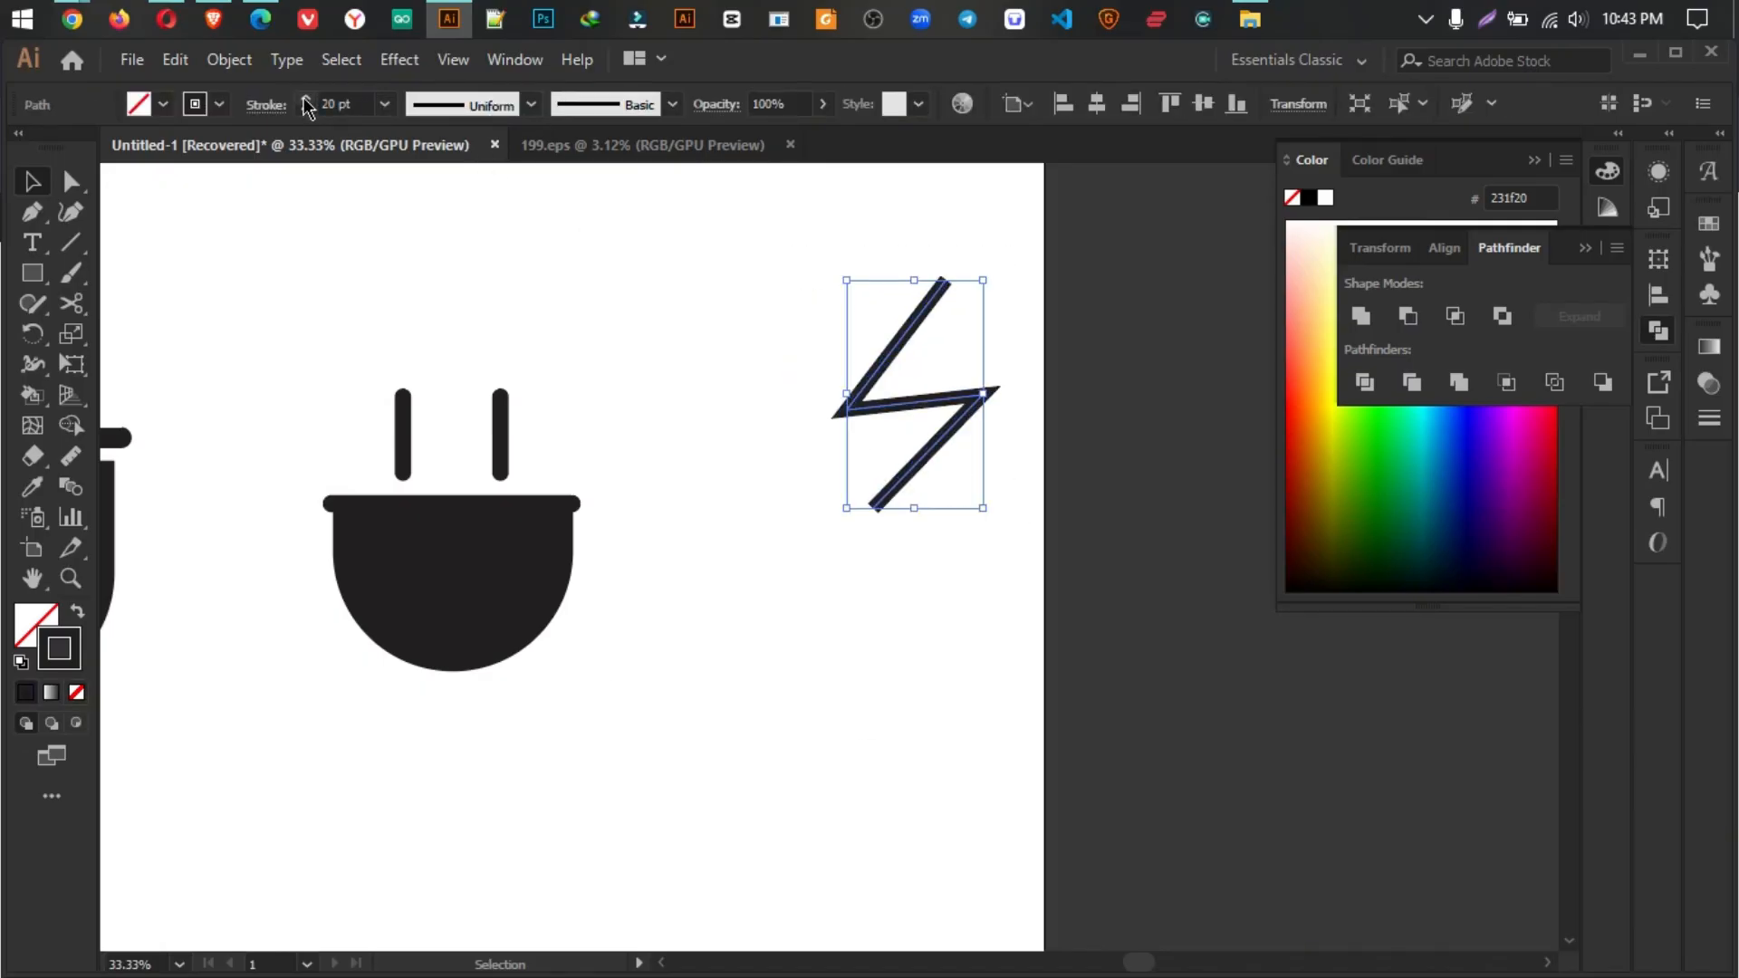
{"action": "left_click", "coordinate": [424, 106]}
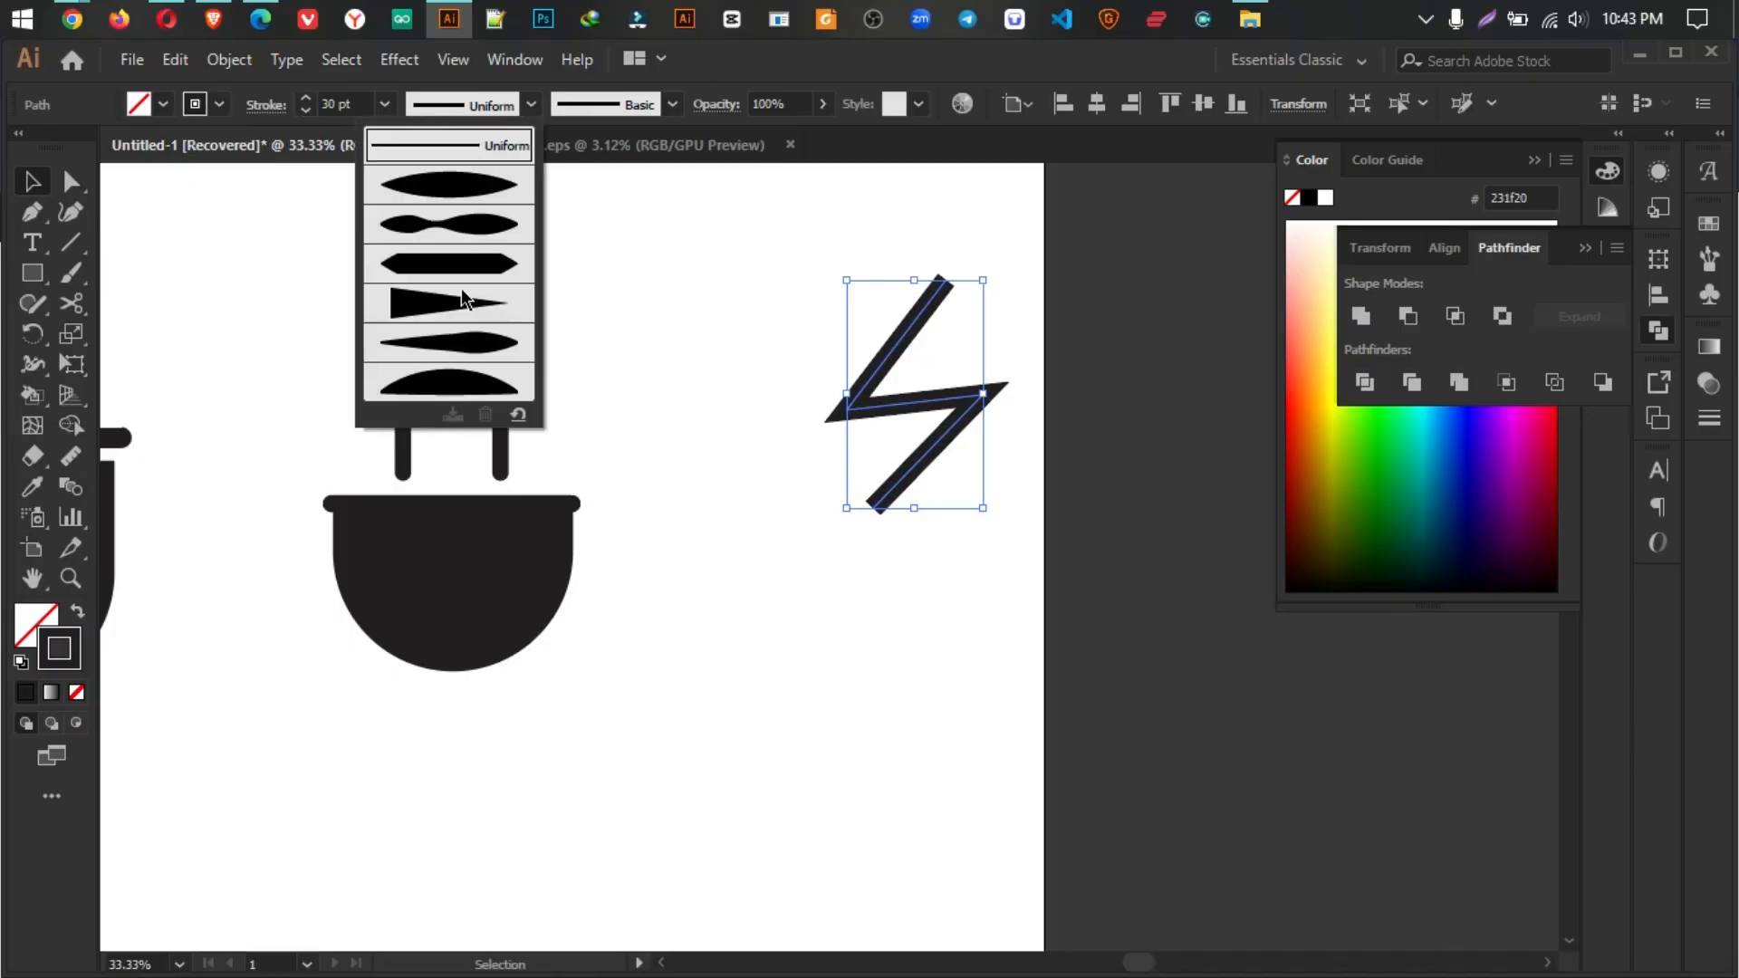
{"action": "left_click", "coordinate": [467, 187]}
{"action": "left_click", "coordinate": [705, 308]}
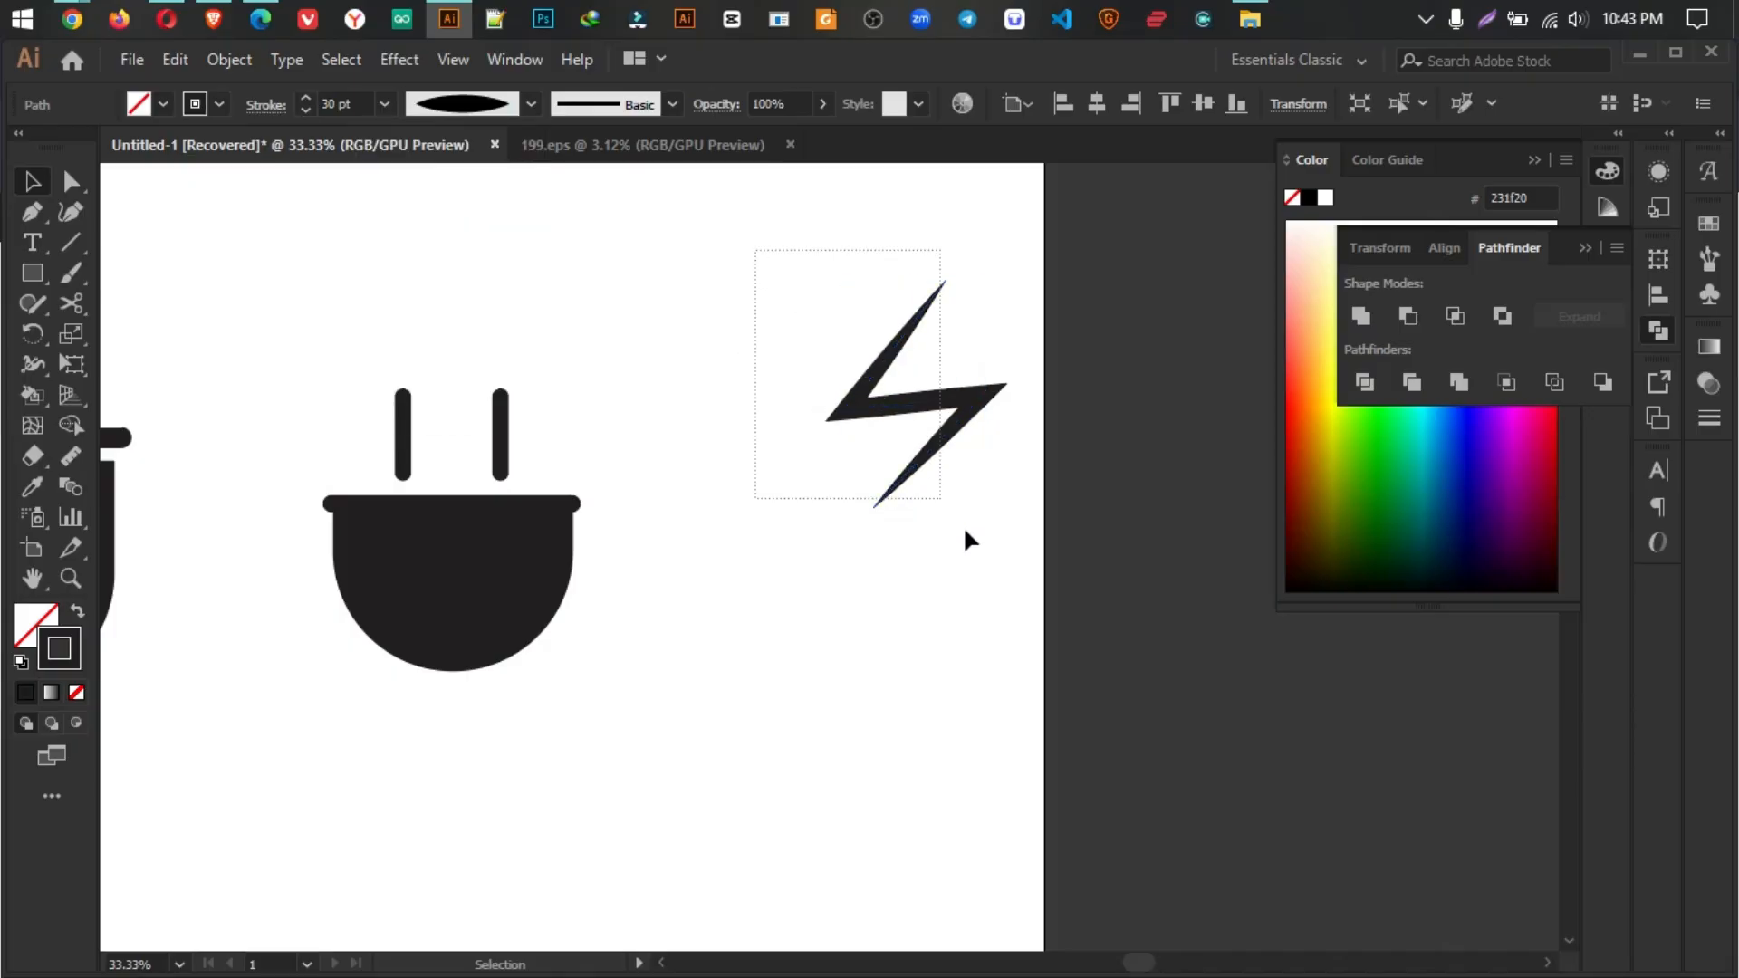
Step: Expand the bolt's appearance into filled outlines and unite them into one shape
{"action": "left_click_drag", "start_coordinate": [964, 530], "coordinate": [967, 532]}
{"action": "left_click", "coordinate": [231, 59]}
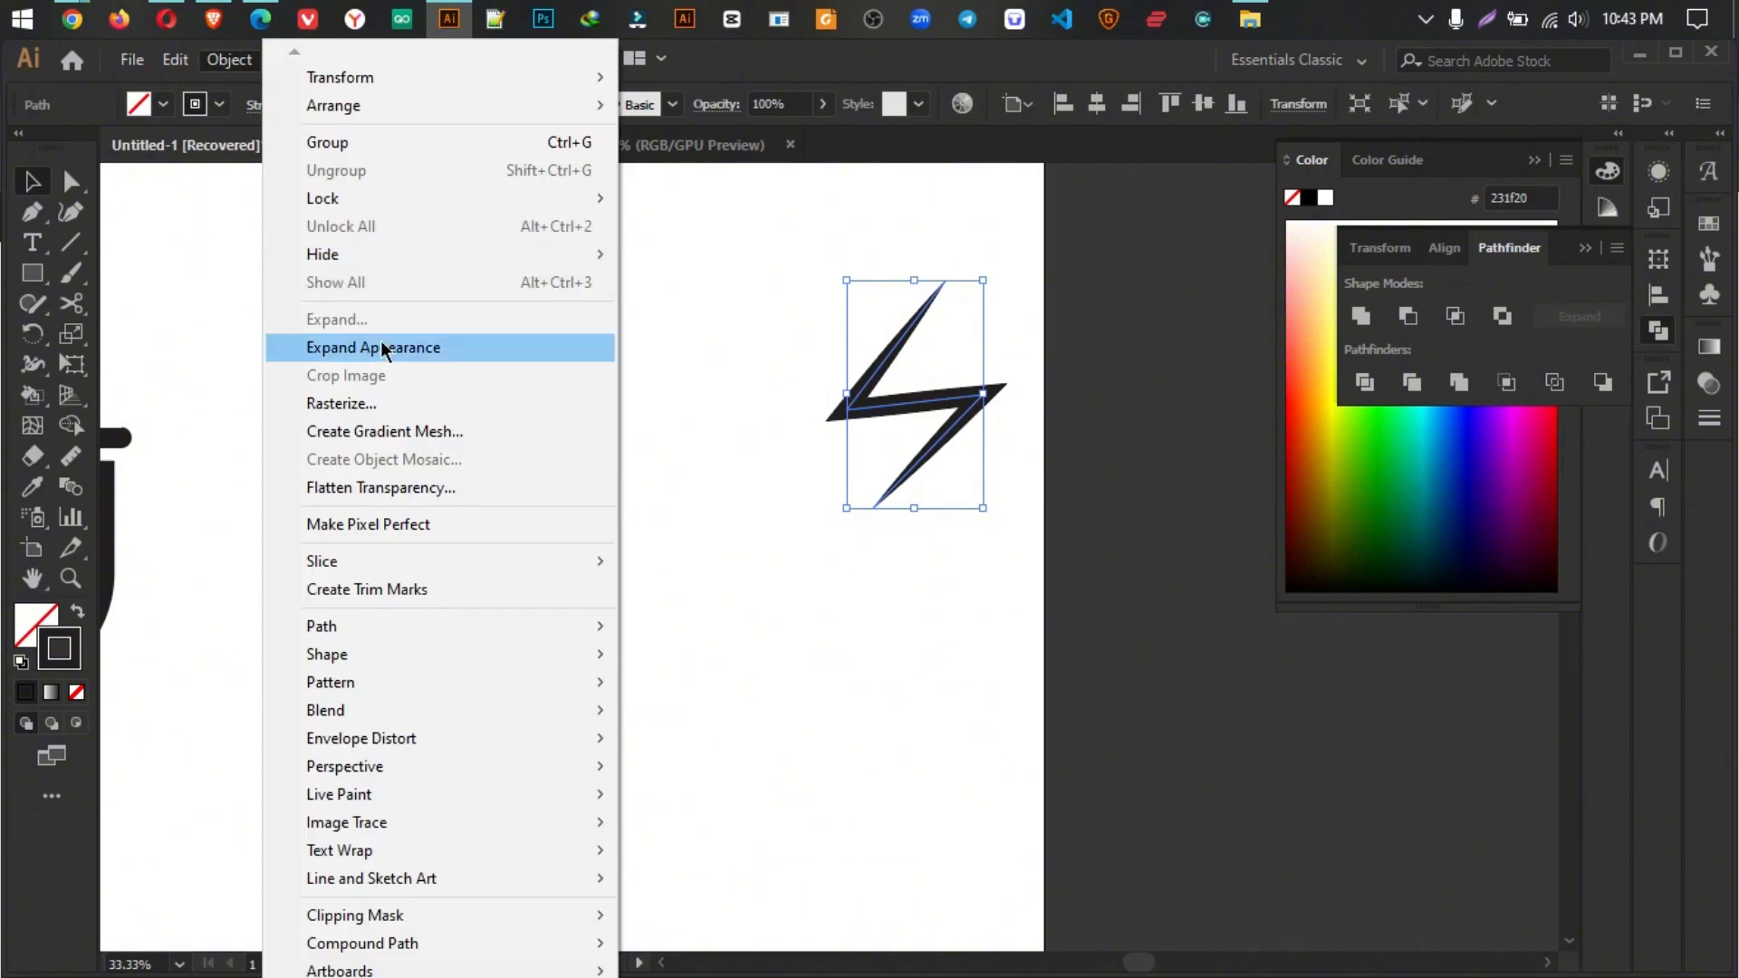
{"action": "left_click", "coordinate": [381, 350]}
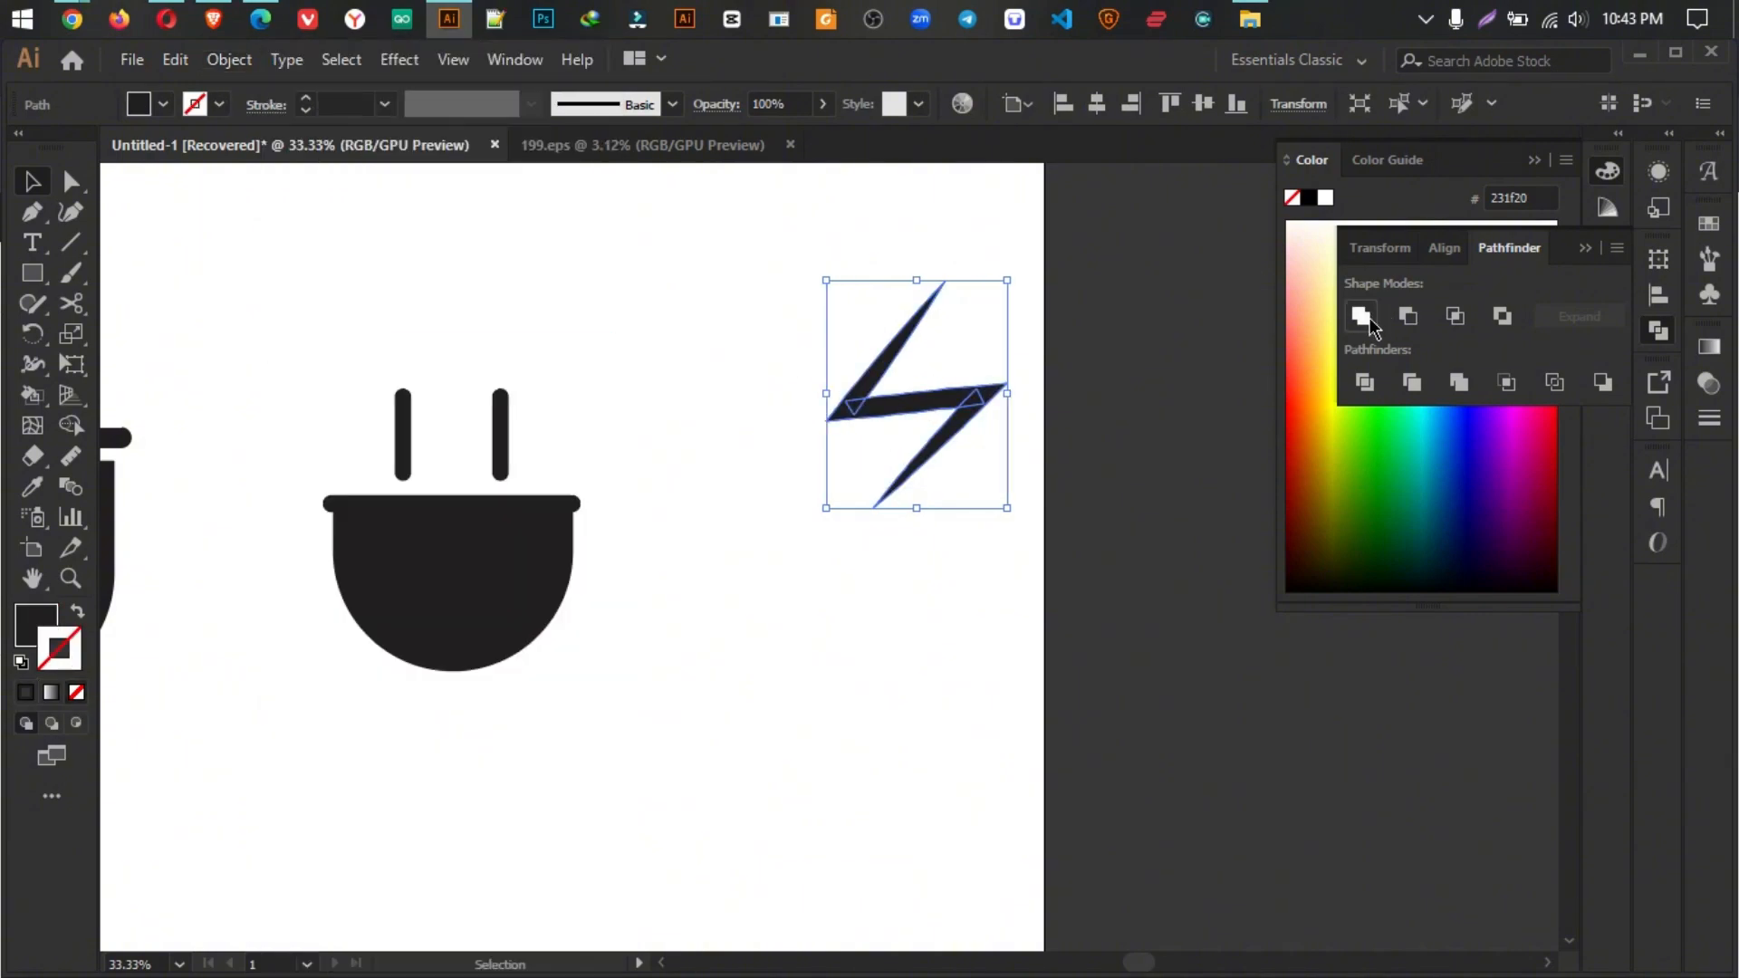
Step: Scale the bolt down to about half size and center it horizontally on the half-round body
{"action": "left_click_drag", "start_coordinate": [1007, 280], "coordinate": [465, 577]}
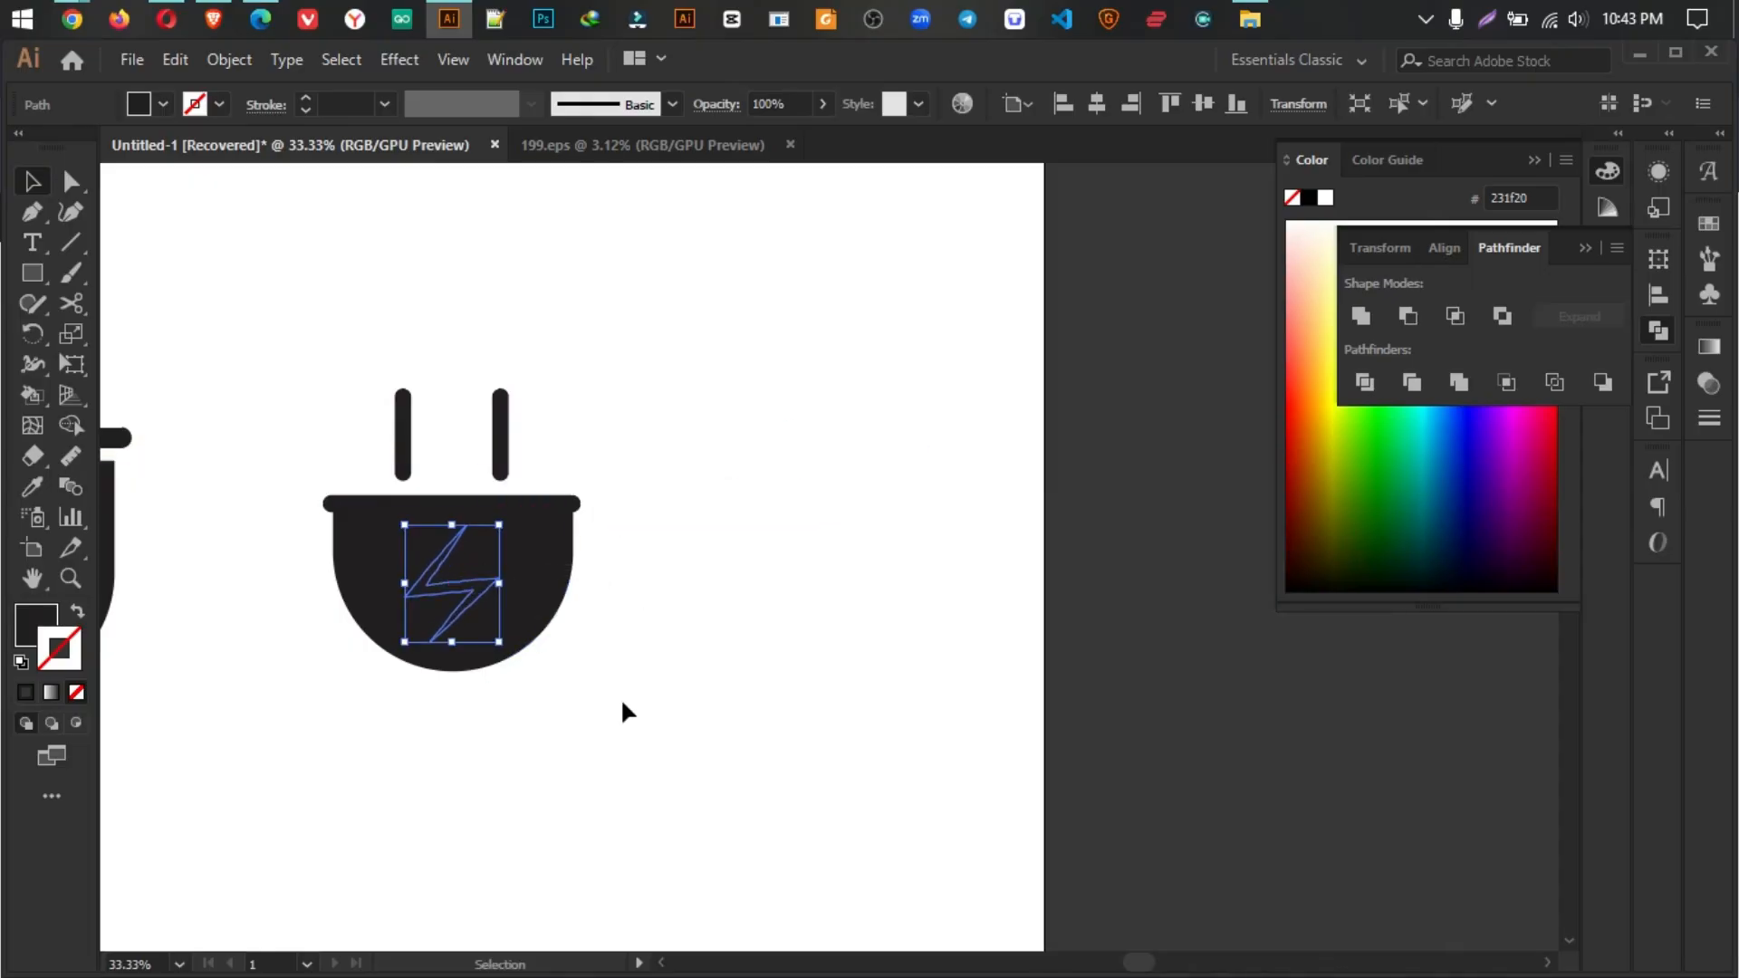
{"action": "left_click_drag", "start_coordinate": [626, 713], "coordinate": [341, 574]}
{"action": "scroll", "coordinate": [465, 556], "scroll_direction": "up", "scroll_amount": 2}
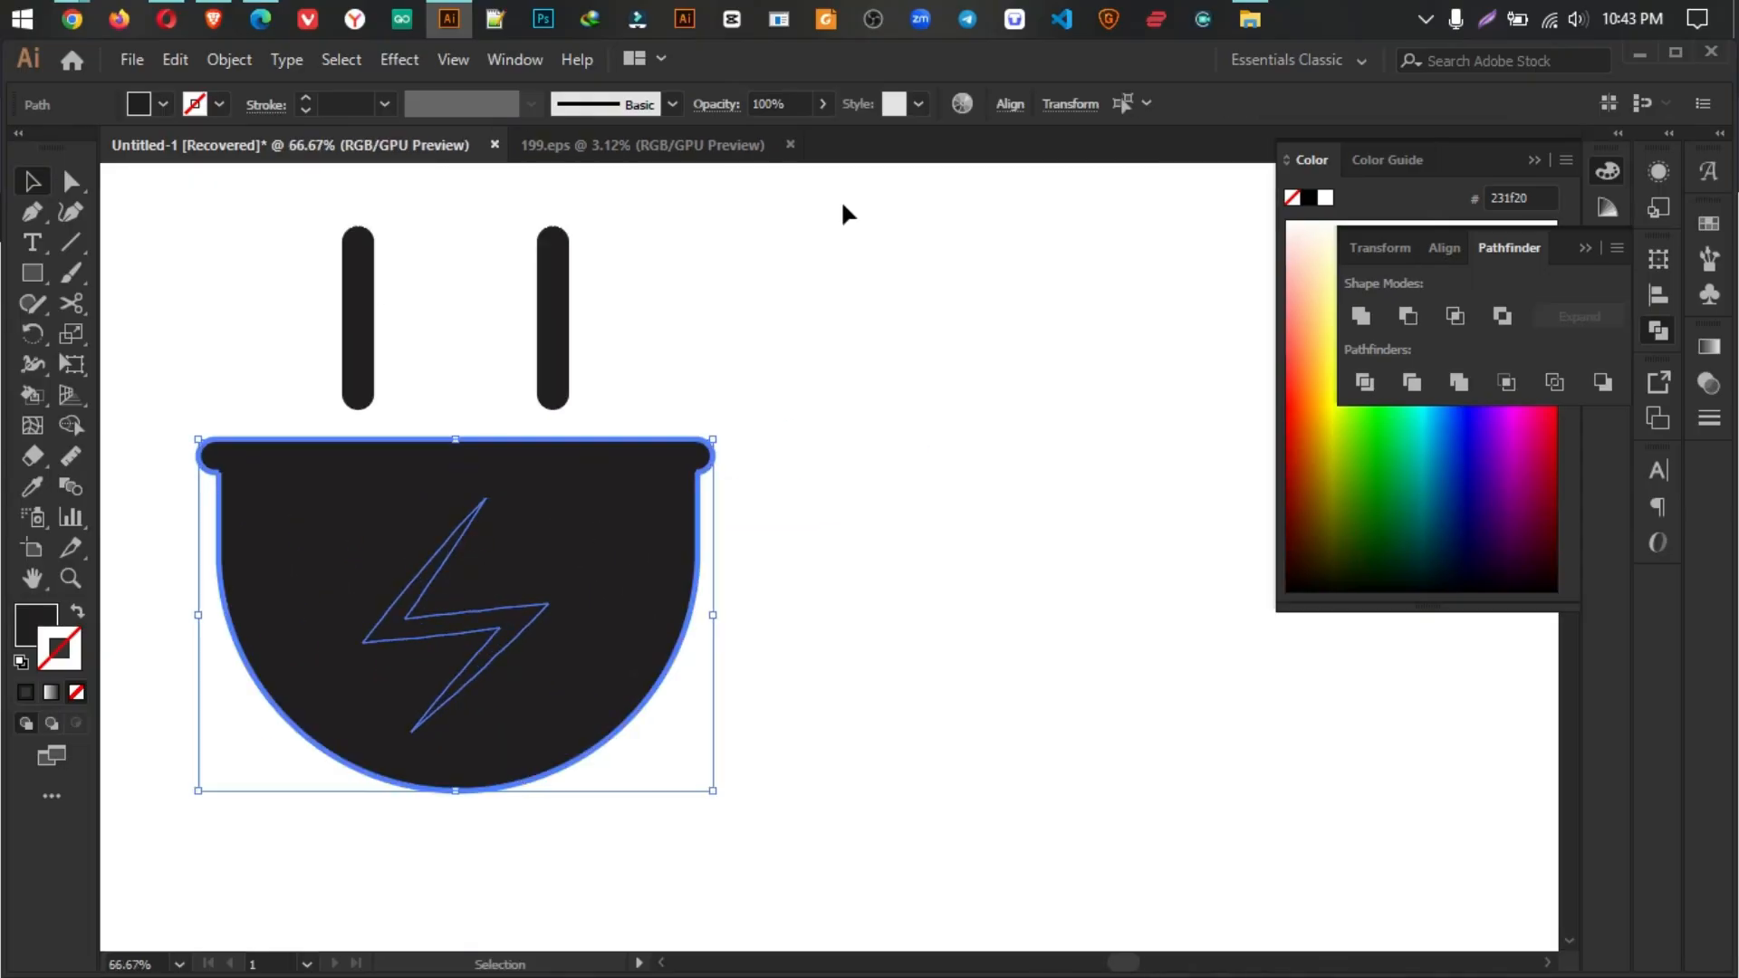
{"action": "left_click", "coordinate": [1009, 105]}
{"action": "left_click", "coordinate": [801, 178]}
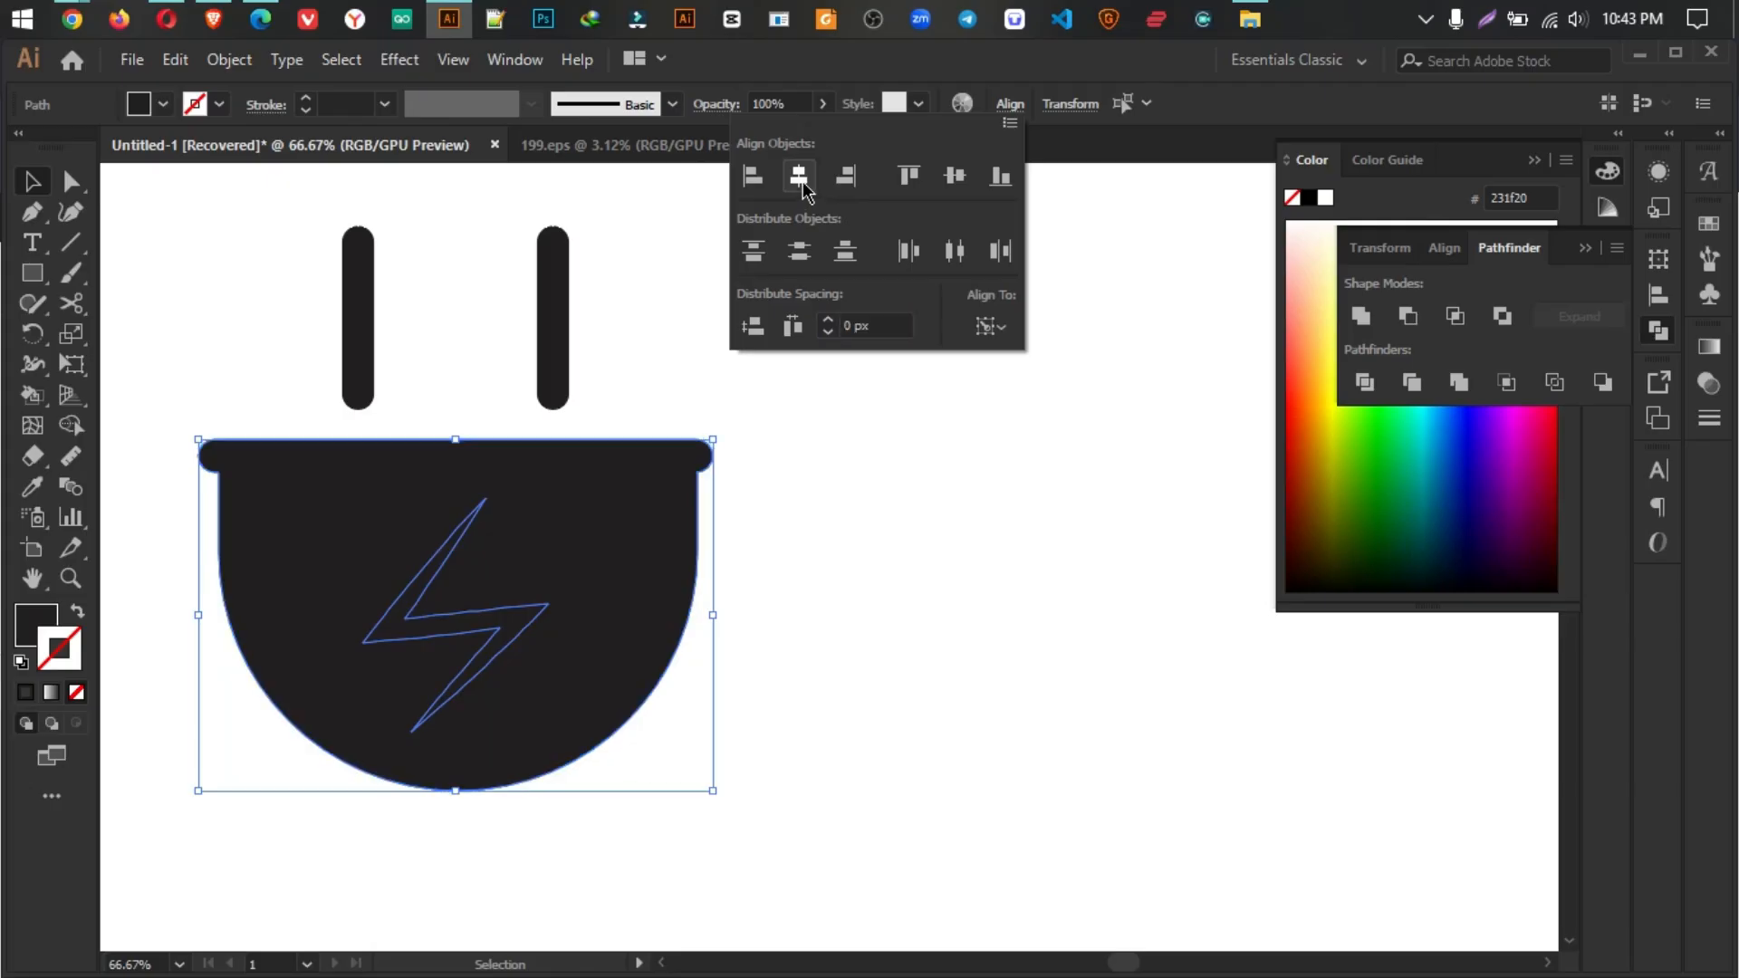
Step: Cut the lightning bolt out of the plug body with the Shape Builder tool
{"action": "left_click", "coordinate": [68, 430]}
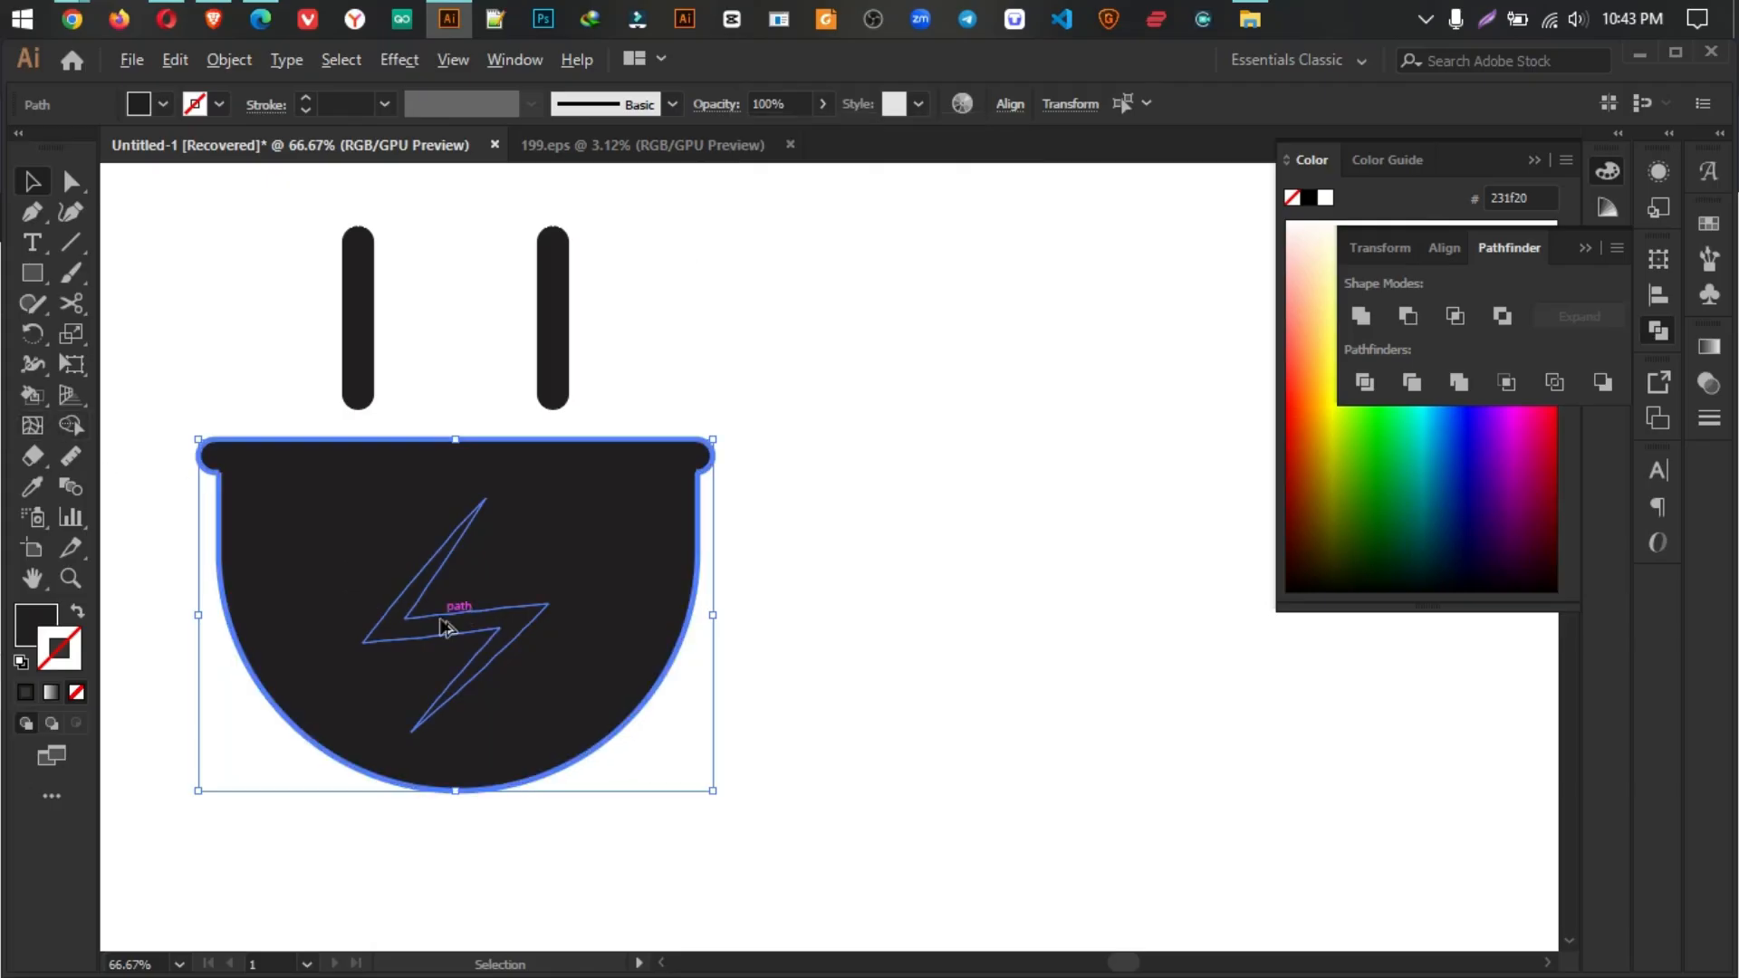
{"action": "scroll", "coordinate": [350, 628], "scroll_direction": "up", "scroll_amount": 1}
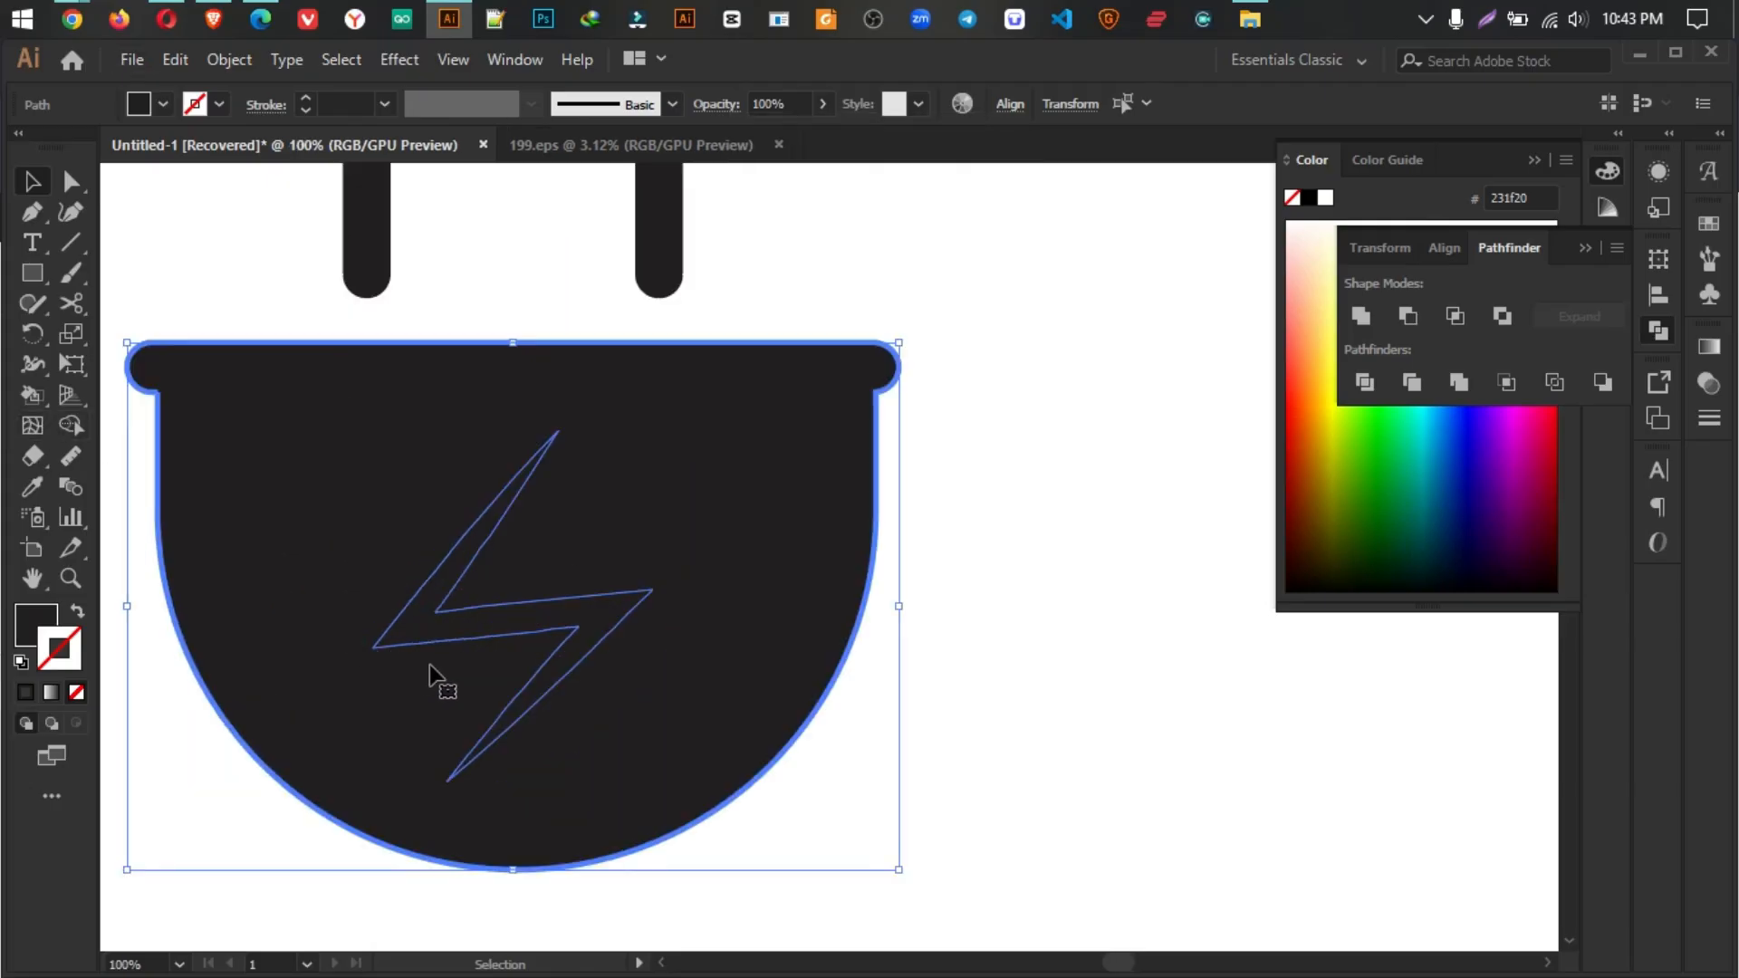
{"action": "left_click", "coordinate": [84, 431]}
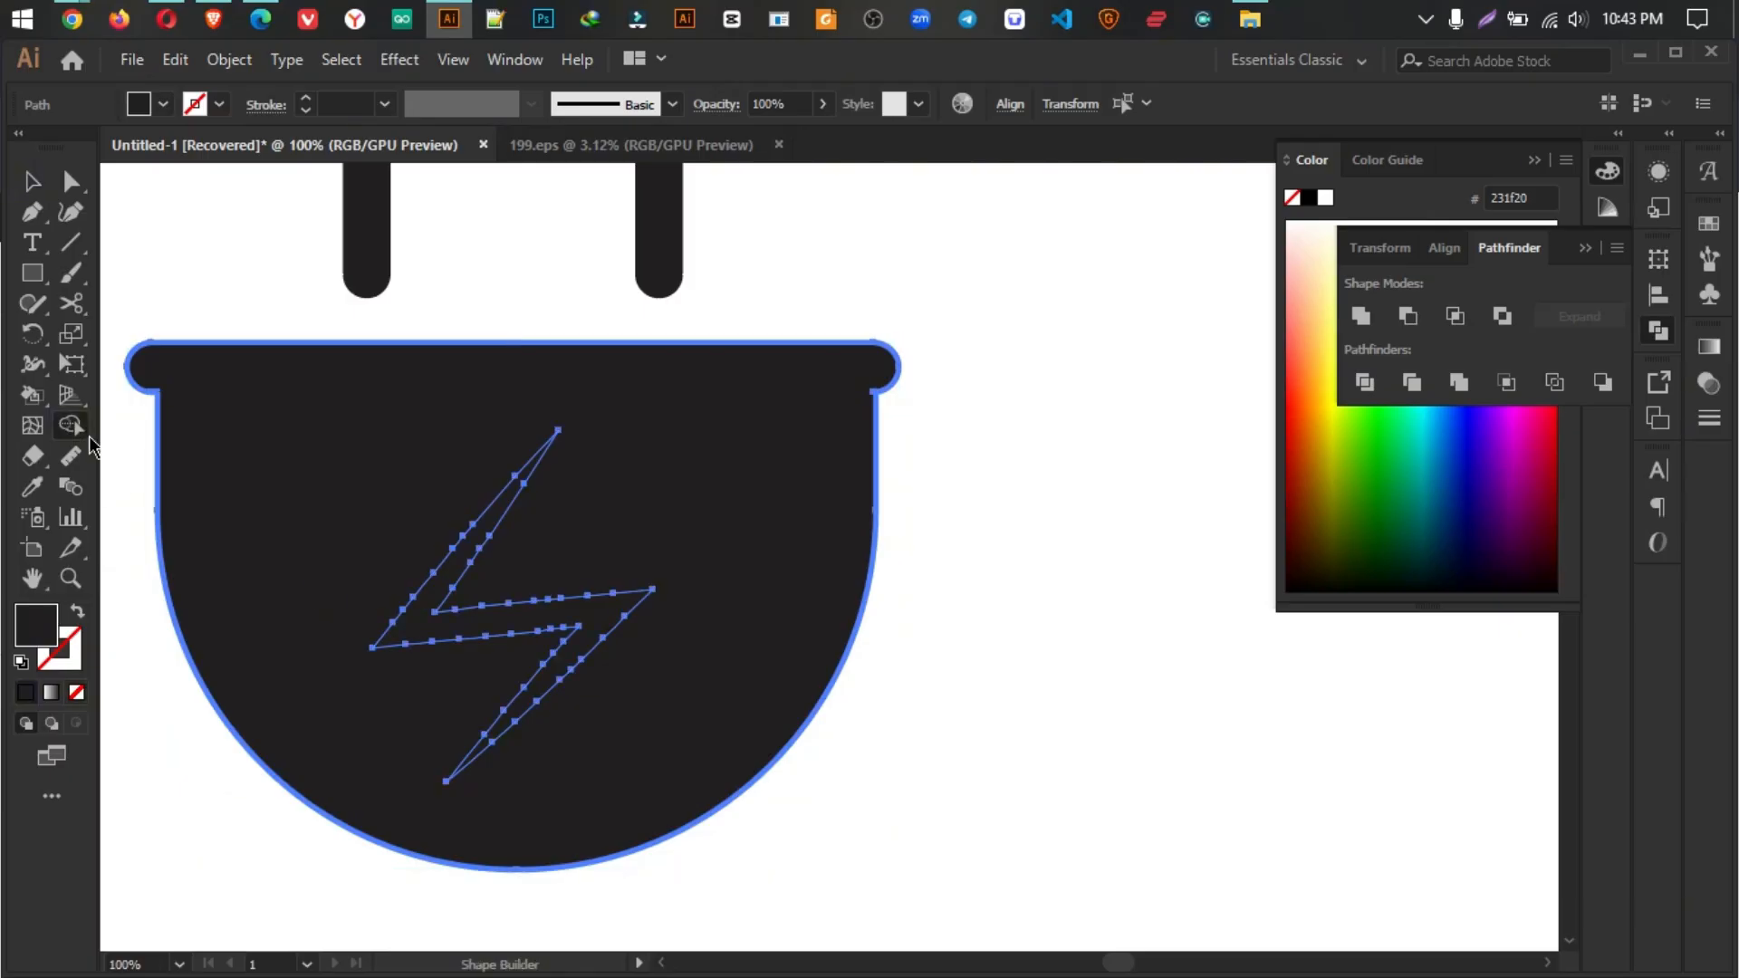
{"action": "left_click", "coordinate": [504, 622], "text": "alt"}
{"action": "scroll", "coordinate": [675, 544], "scroll_direction": "down", "scroll_amount": 2}
{"action": "scroll", "coordinate": [675, 549], "scroll_direction": "down", "scroll_amount": 1}
{"action": "key", "text": "v"}
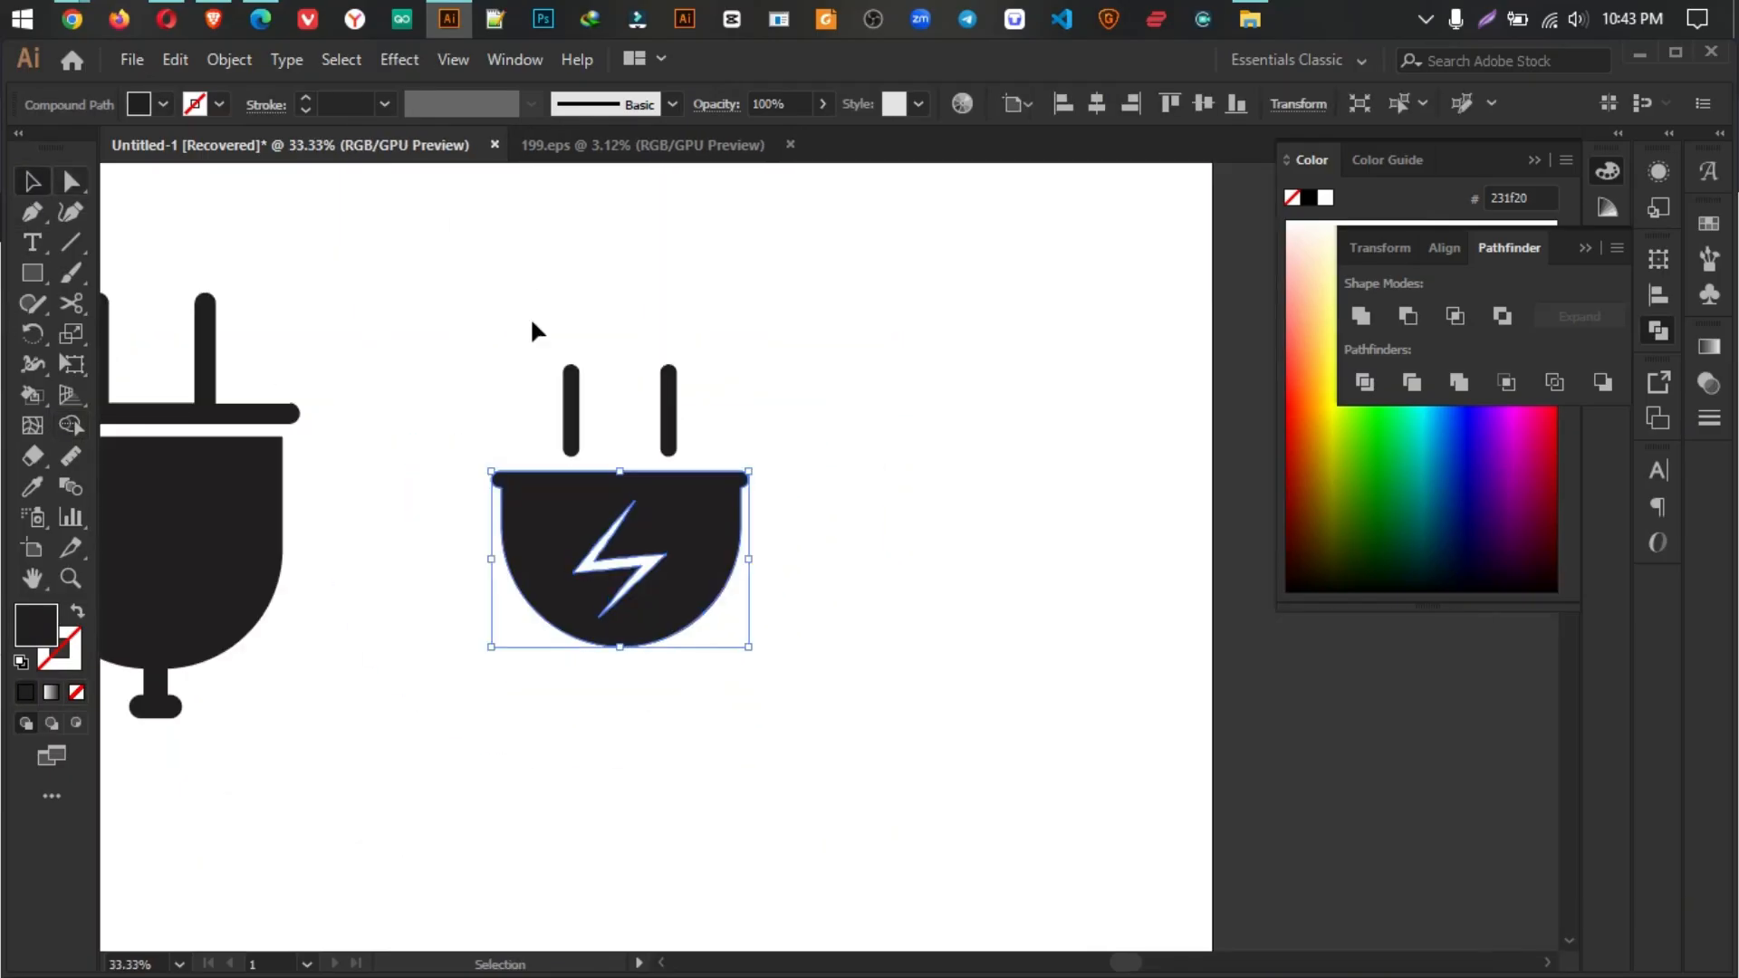
{"action": "left_click", "coordinate": [915, 538]}
{"action": "scroll", "coordinate": [704, 428], "scroll_direction": "down", "scroll_amount": 1}
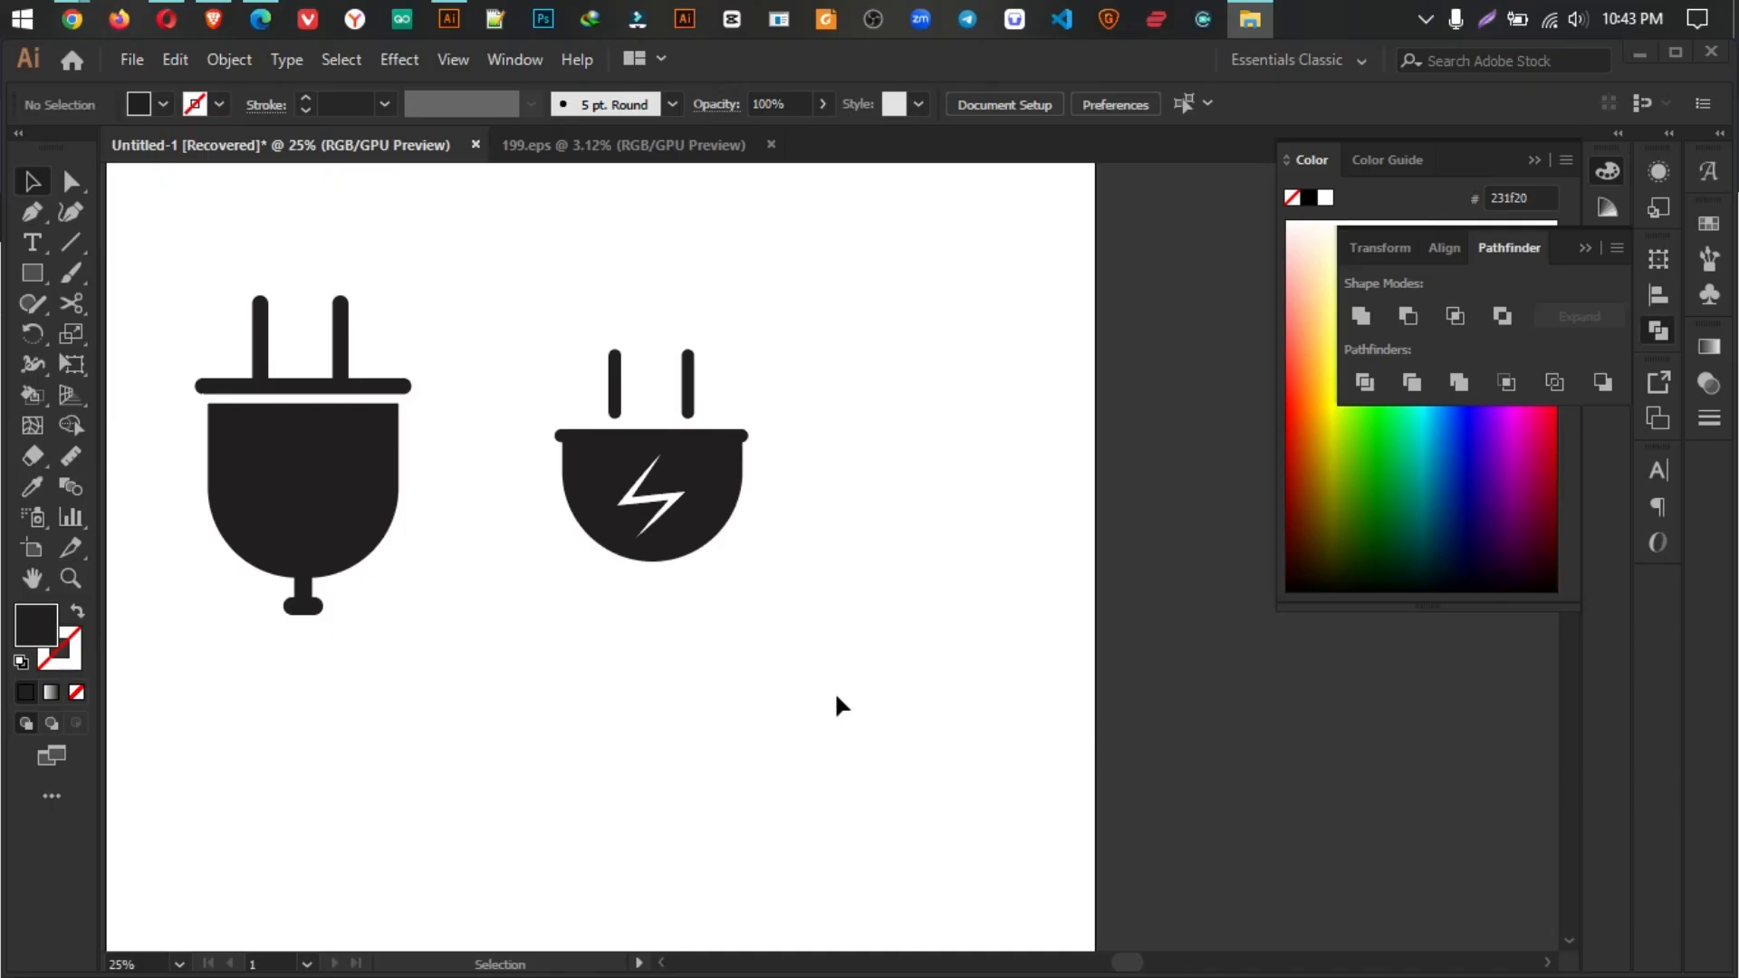
Step: Draw a small horizontal rectangle overlapping the lowest part of the half-round body as its neck
{"action": "scroll", "coordinate": [724, 708], "scroll_direction": "up", "scroll_amount": 1}
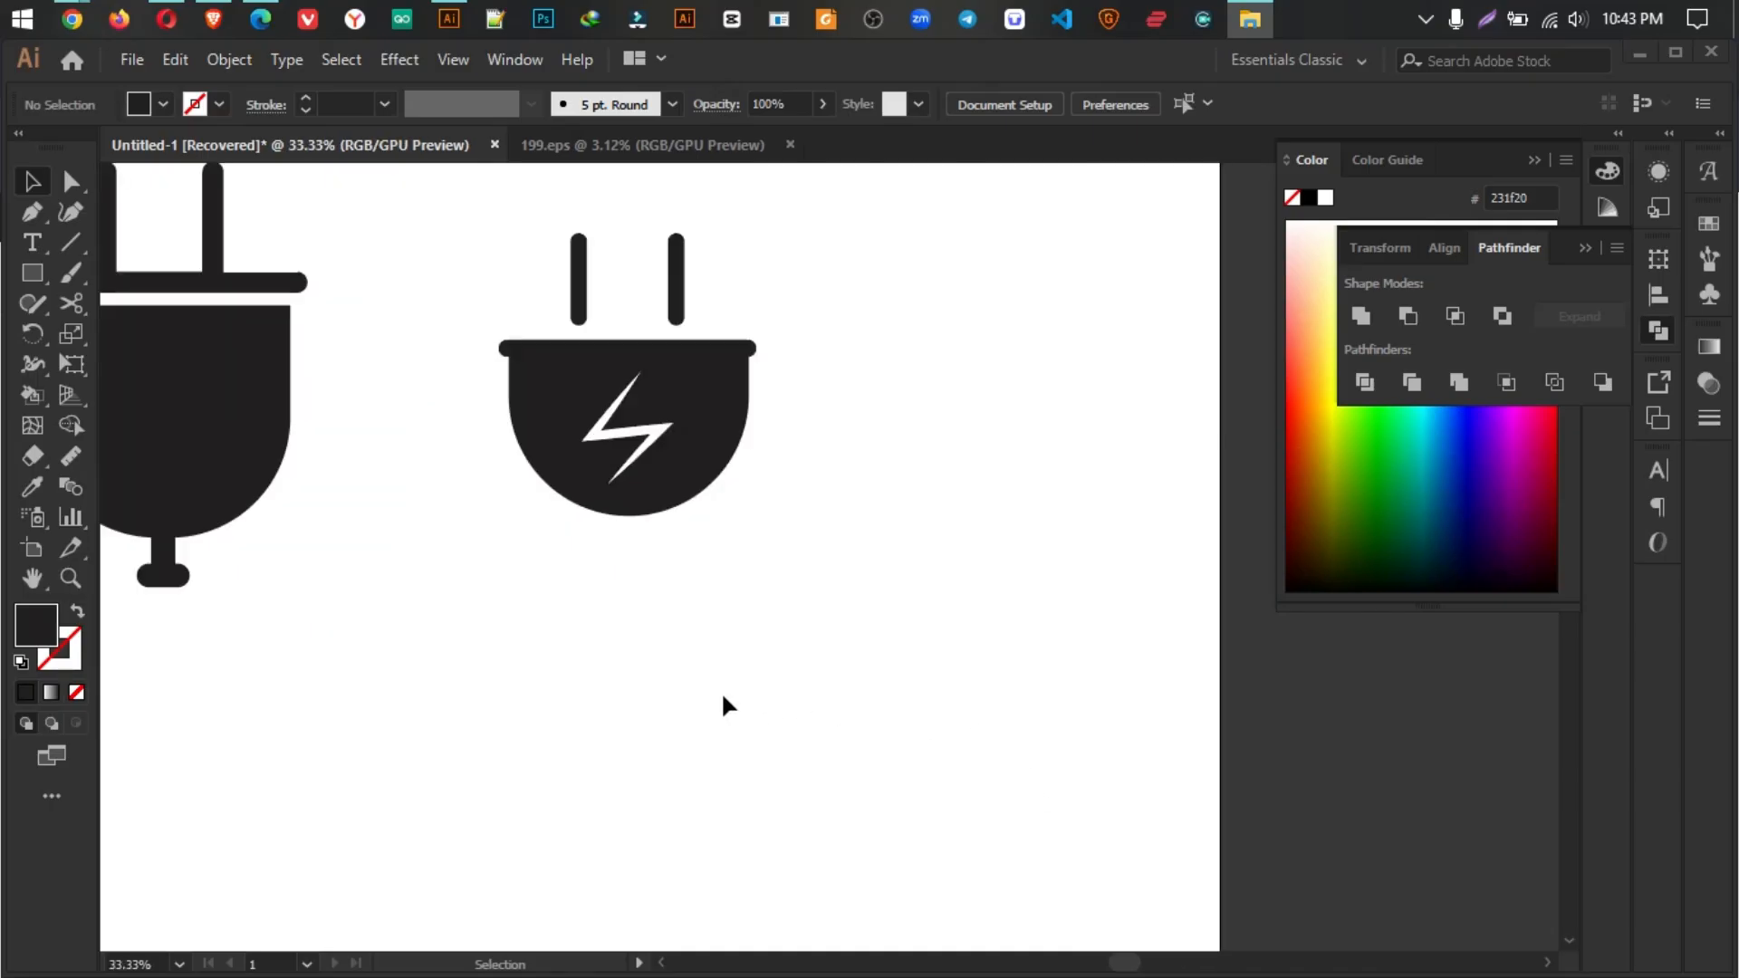
{"action": "scroll", "coordinate": [613, 530], "scroll_direction": "up", "scroll_amount": 1}
{"action": "left_click", "coordinate": [32, 273]}
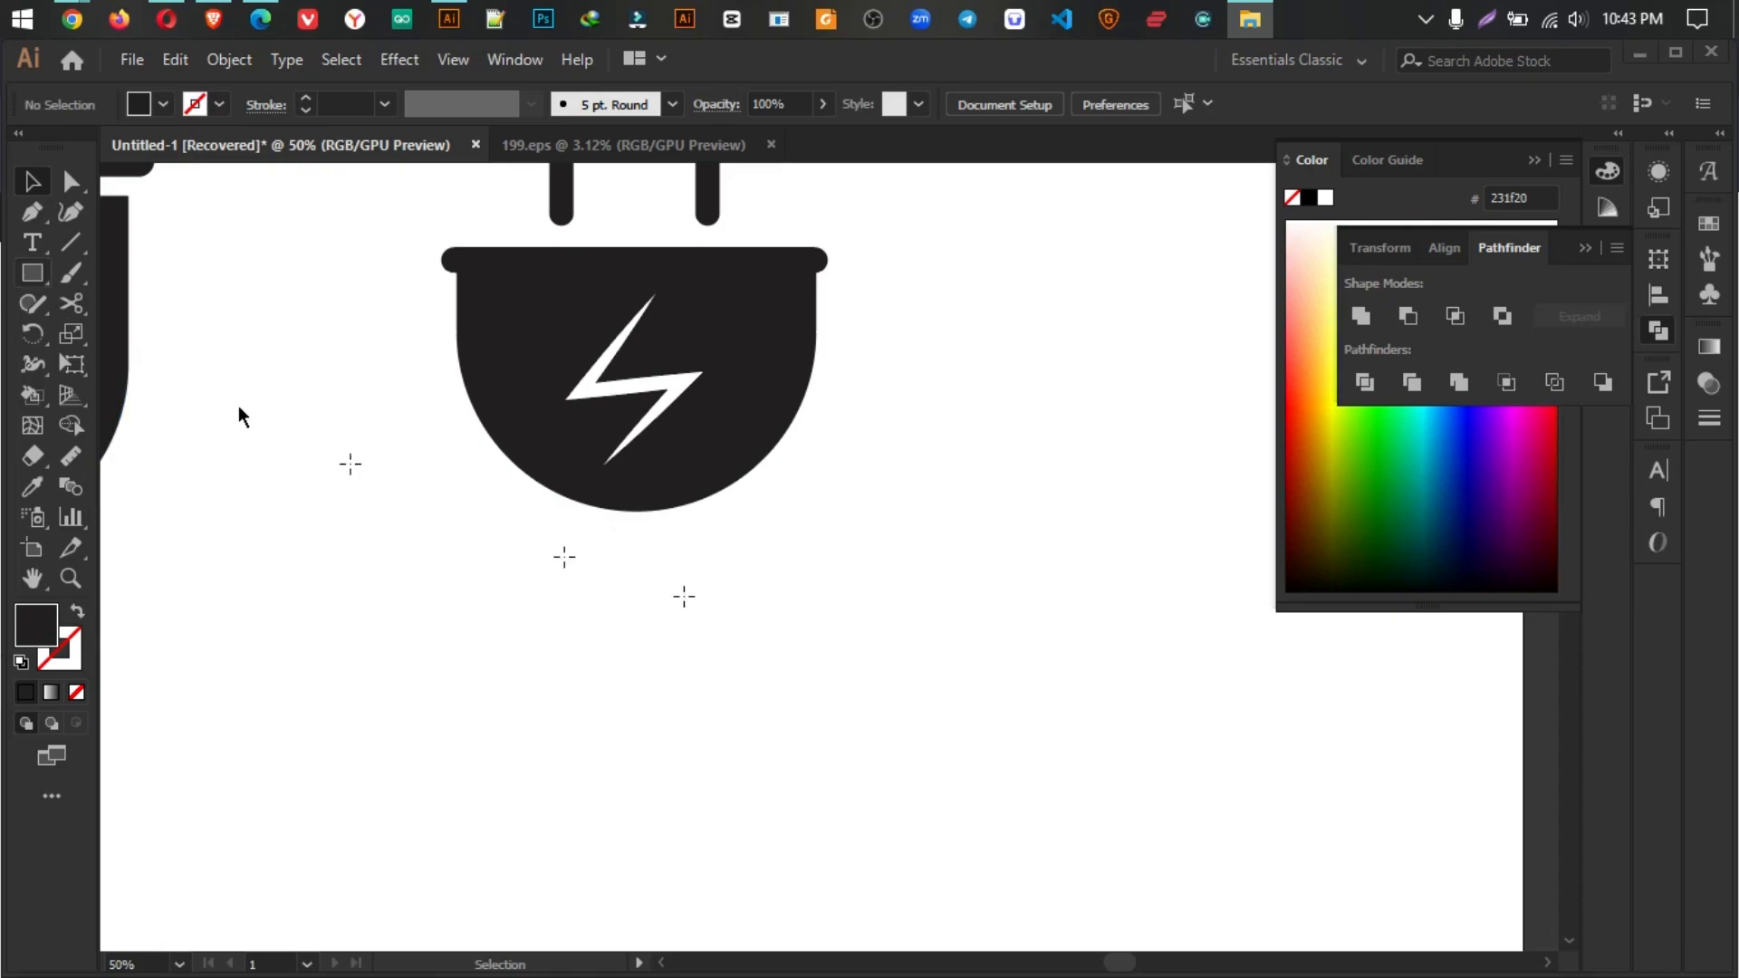
{"action": "left_click_drag", "start_coordinate": [580, 503], "coordinate": [696, 537]}
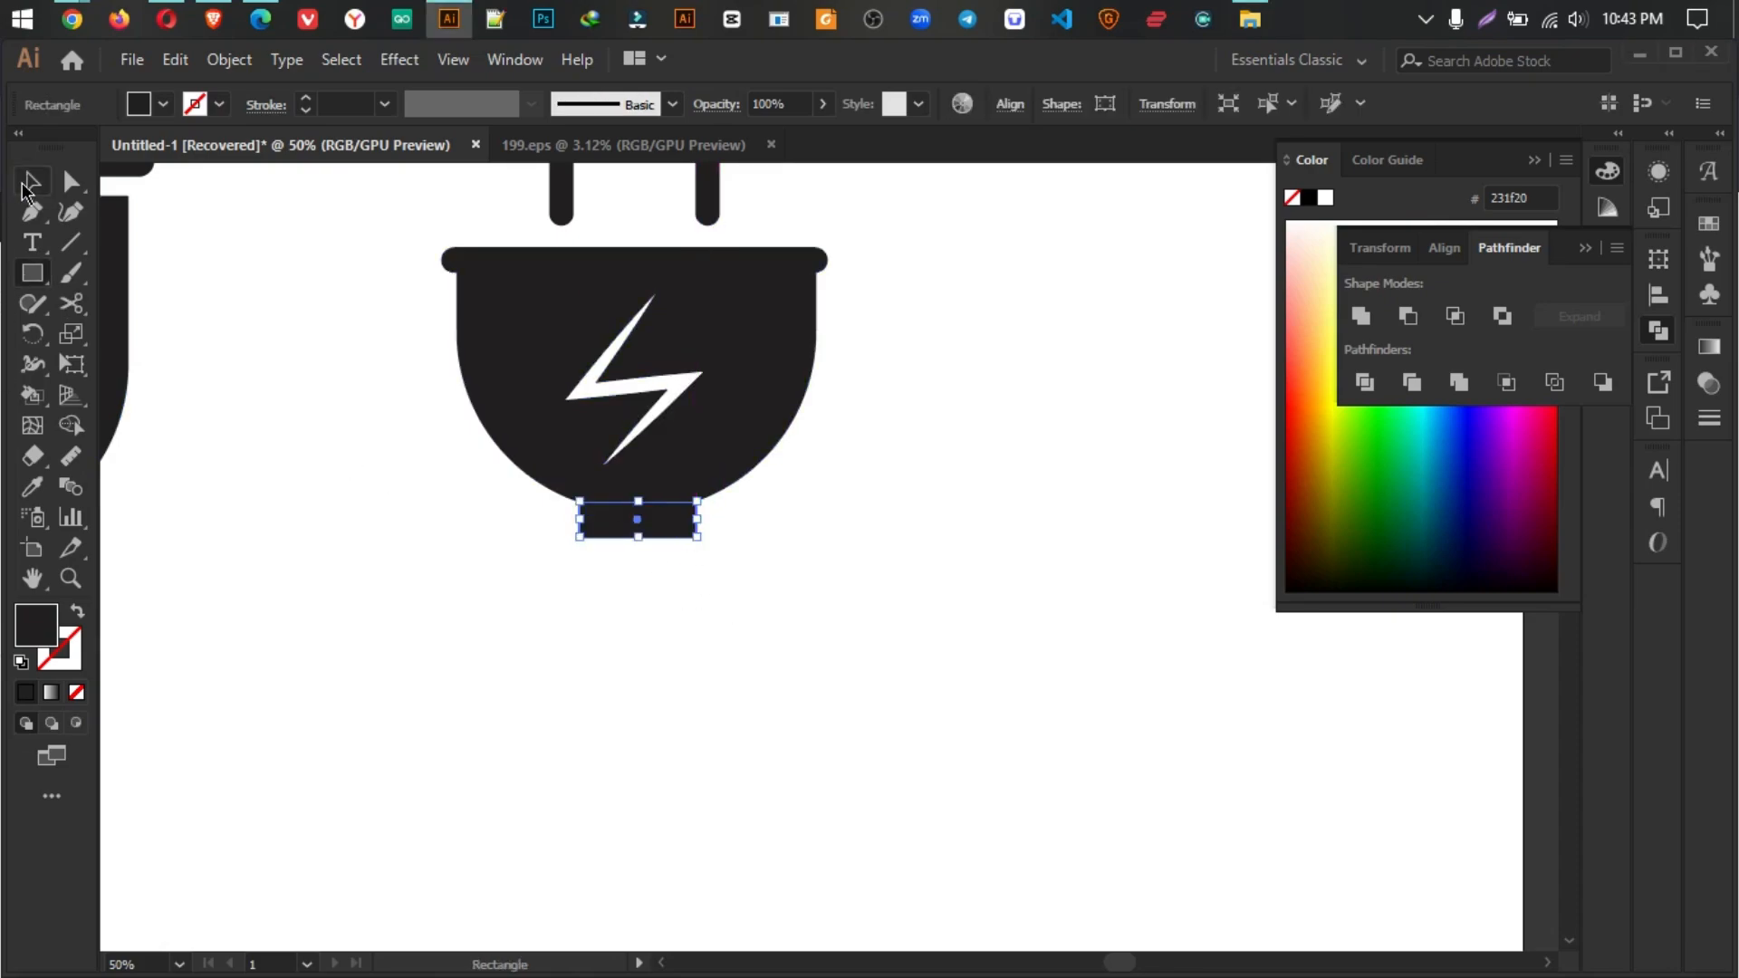
{"action": "left_click", "coordinate": [27, 184]}
{"action": "left_click", "coordinate": [330, 544]}
{"action": "left_click", "coordinate": [634, 533]}
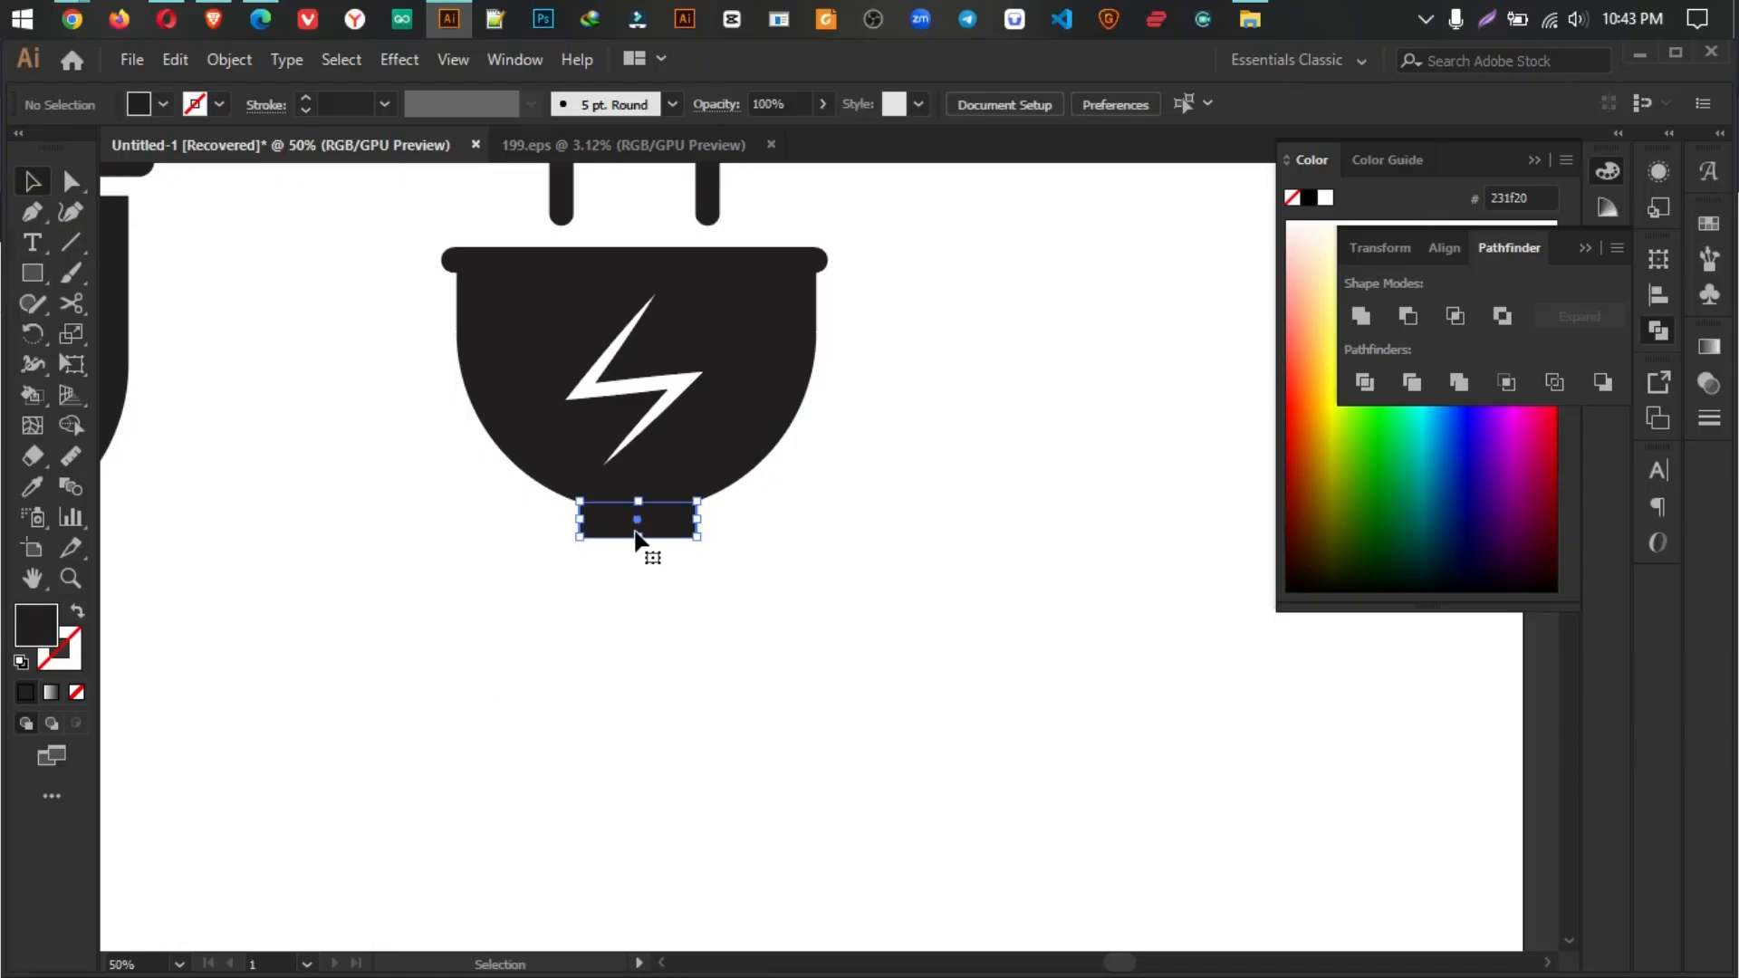
Step: Narrow the neck rectangle from its right side and shift it horizontally toward the body's middle
{"action": "scroll", "coordinate": [641, 539], "scroll_direction": "up", "scroll_amount": 3}
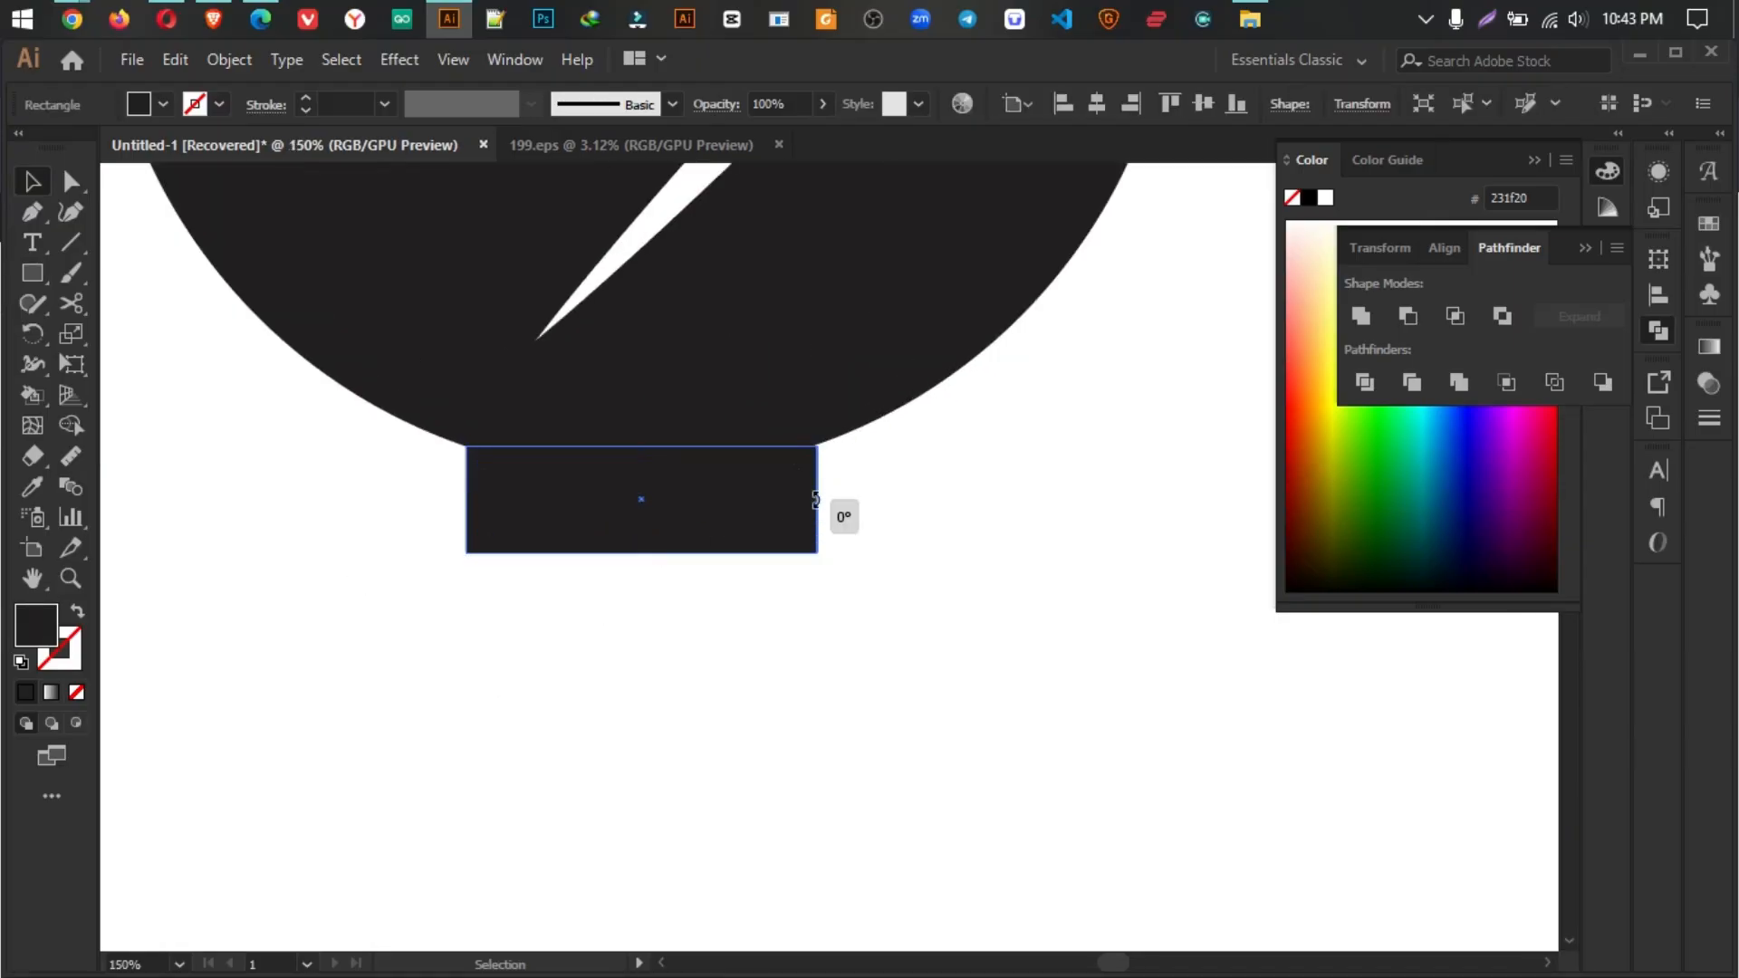
{"action": "left_click_drag", "start_coordinate": [818, 498], "coordinate": [713, 524]}
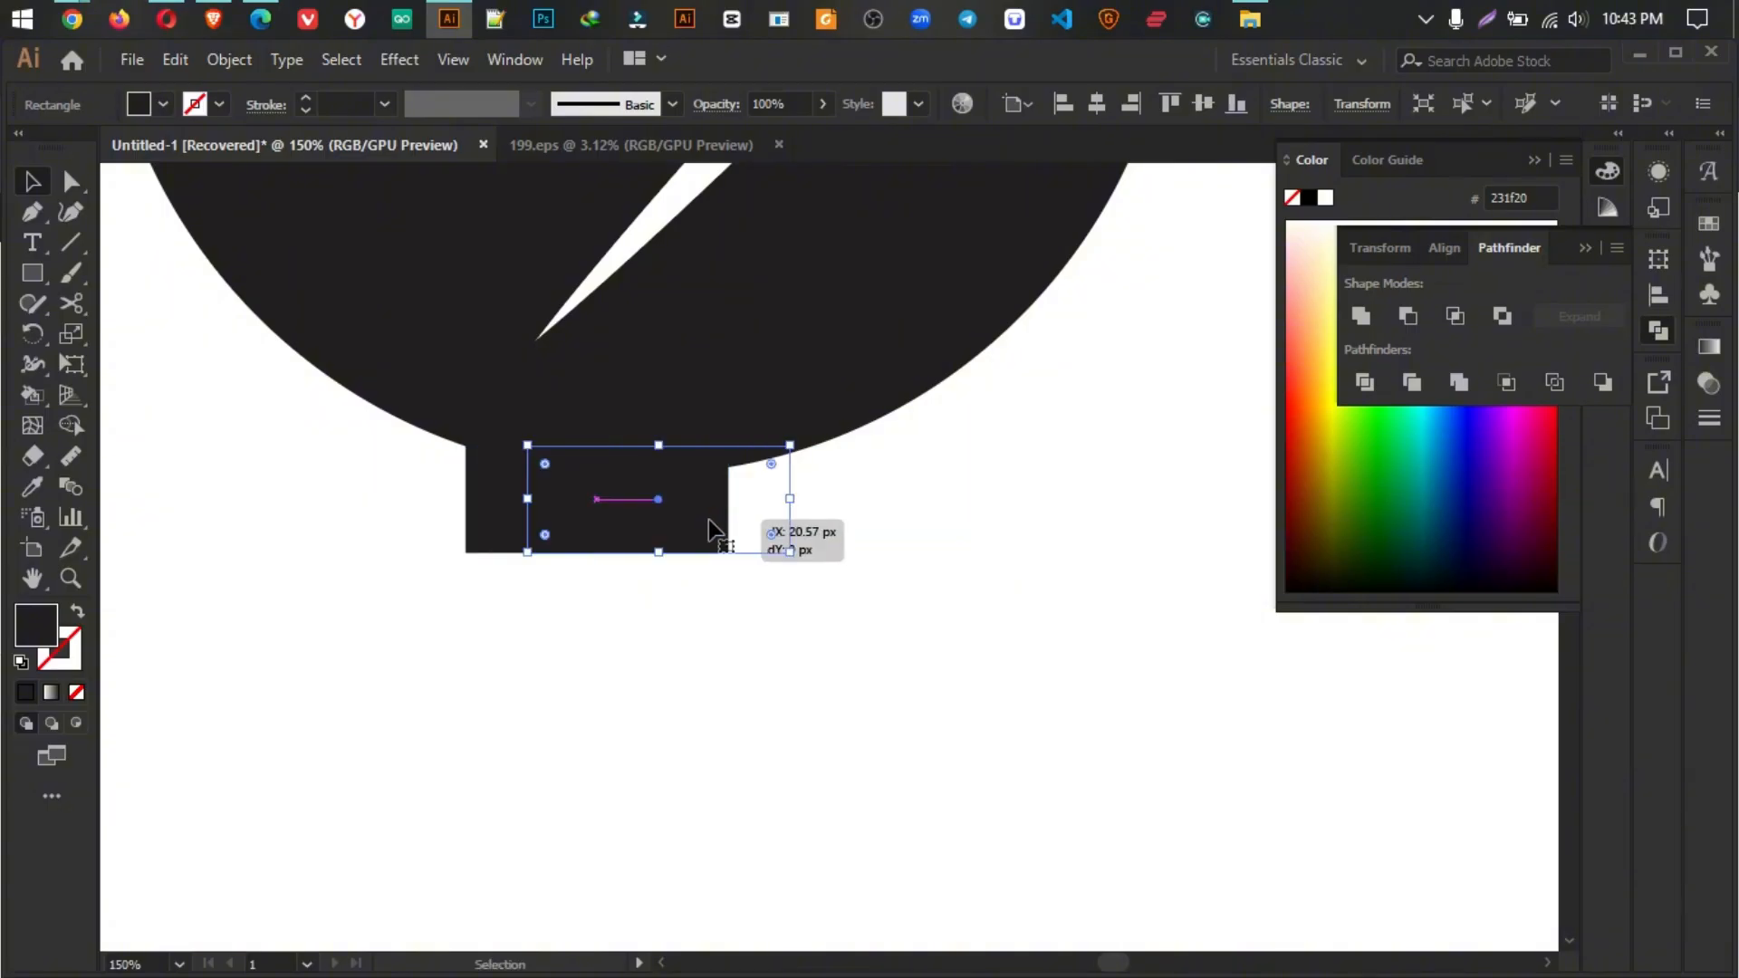
{"action": "left_click", "coordinate": [739, 596]}
{"action": "scroll", "coordinate": [725, 589], "scroll_direction": "down", "scroll_amount": 2}
Step: Place a copy of the neck just below it and reduce the copy's height to a thin bar
{"action": "left_click", "coordinate": [715, 569]}
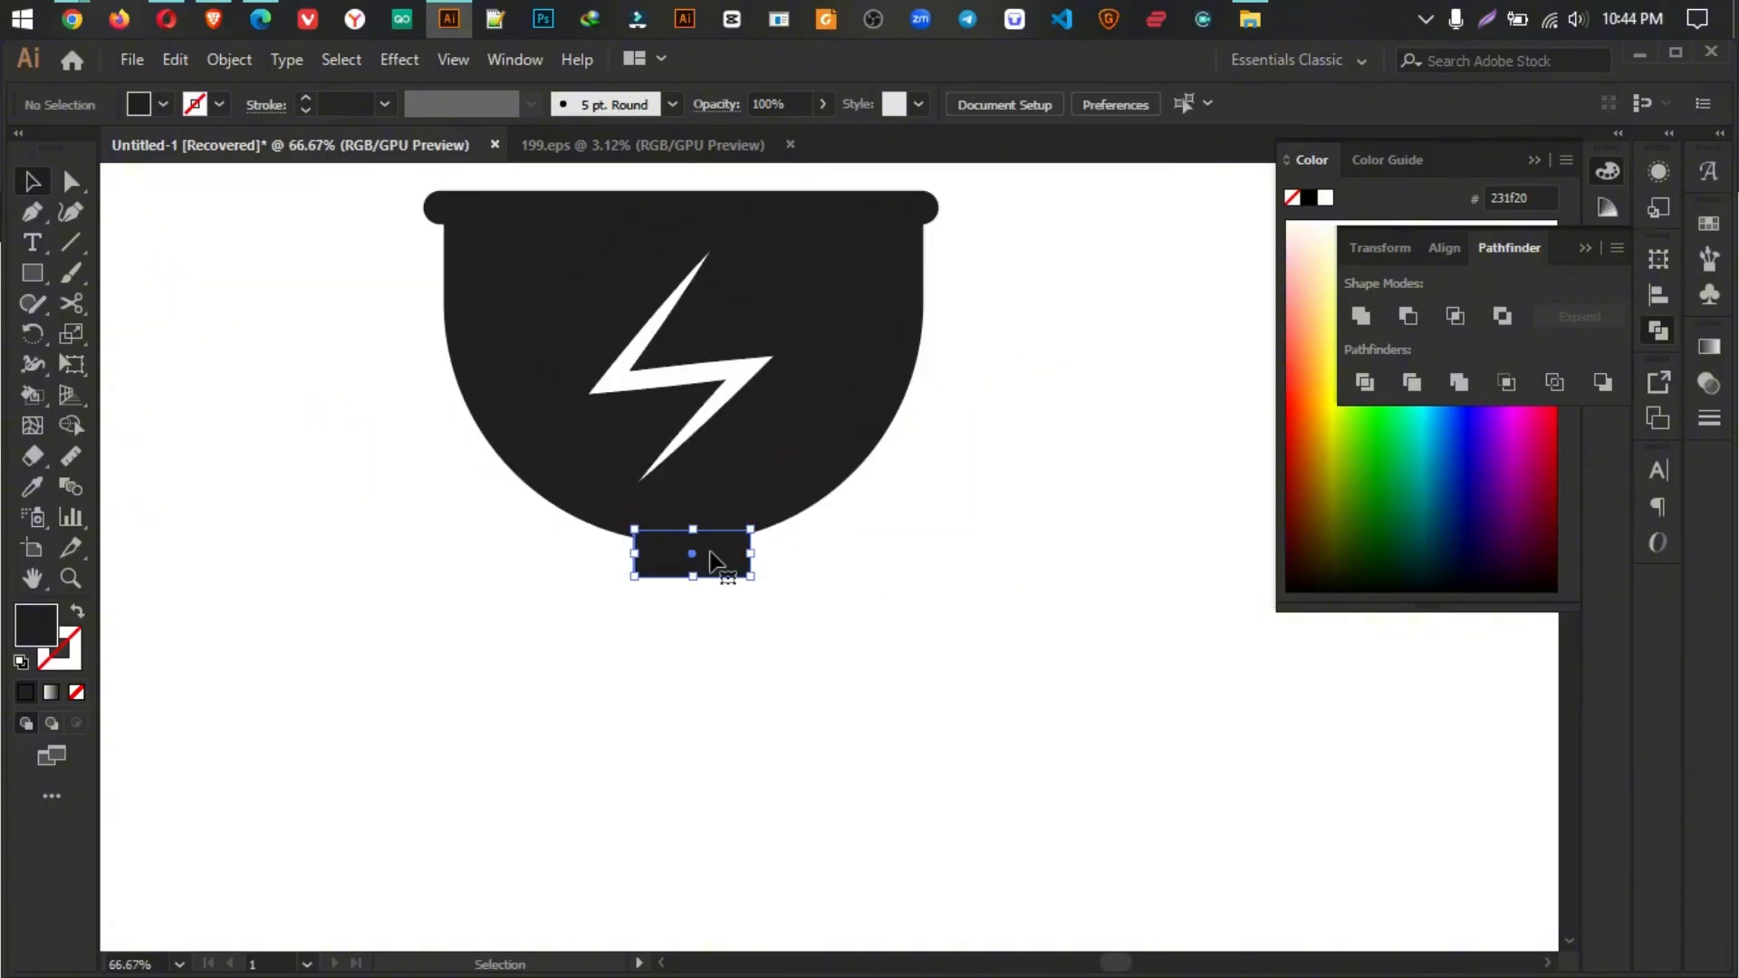
{"action": "scroll", "coordinate": [711, 571], "scroll_direction": "up", "scroll_amount": 4}
{"action": "left_click_drag", "start_coordinate": [788, 593], "coordinate": [722, 663]}
{"action": "scroll", "coordinate": [713, 777], "scroll_direction": "down", "scroll_amount": 2}
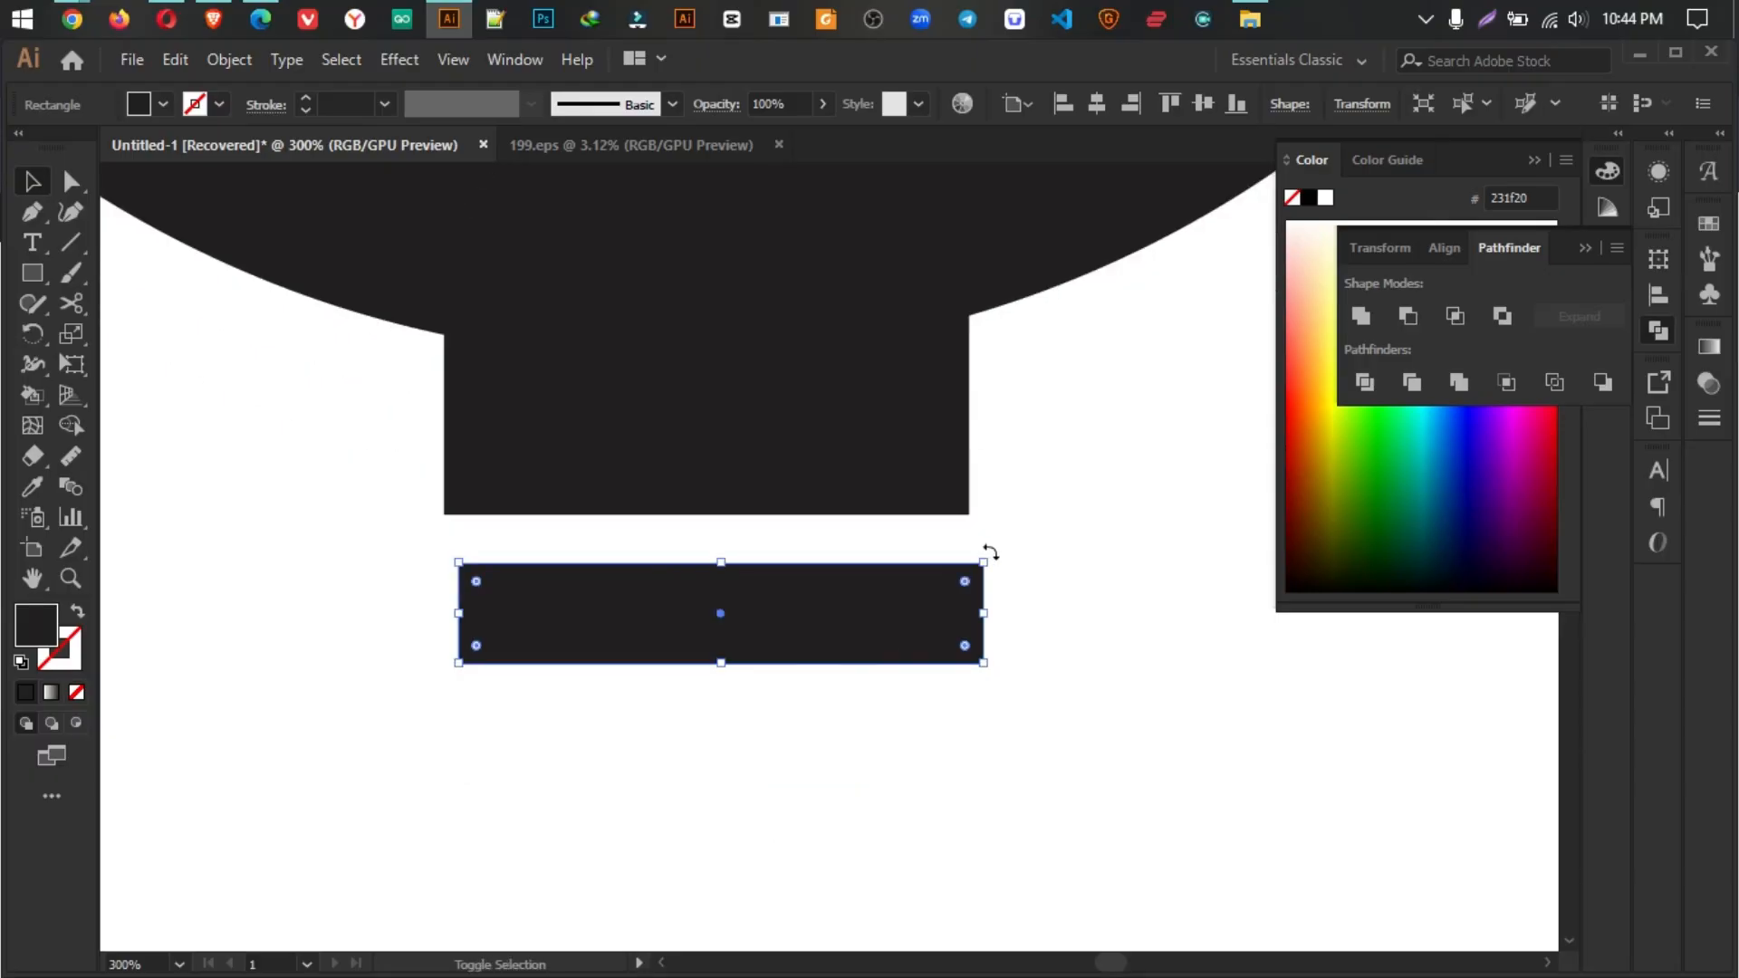
Step: Rotate the thin bar to vertical and attach it beneath the neck as the plug's cord
{"action": "left_click_drag", "start_coordinate": [990, 552], "coordinate": [834, 868]}
{"action": "left_click_drag", "start_coordinate": [703, 742], "coordinate": [704, 703]}
{"action": "scroll", "coordinate": [716, 702], "scroll_direction": "down", "scroll_amount": 3}
{"action": "left_click", "coordinate": [856, 710]}
{"action": "scroll", "coordinate": [856, 710], "scroll_direction": "down", "scroll_amount": 3}
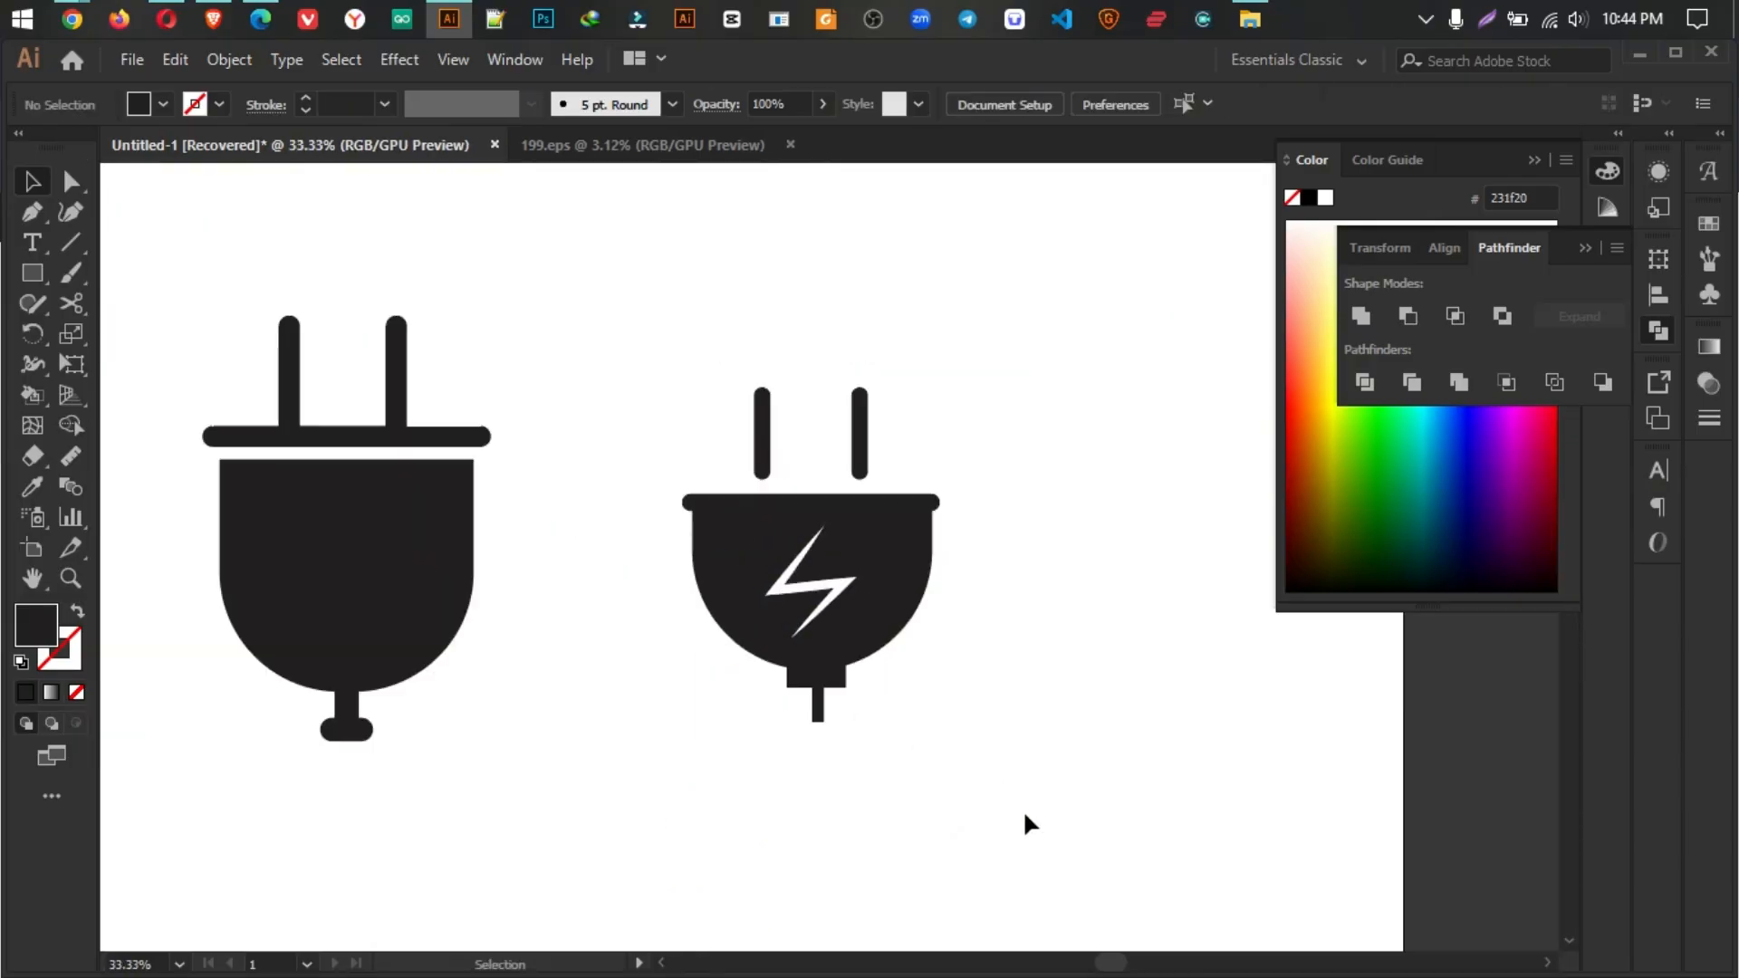
Step: Align all parts of the second plug to their common horizontal center
{"action": "left_click_drag", "start_coordinate": [1024, 813], "coordinate": [748, 375]}
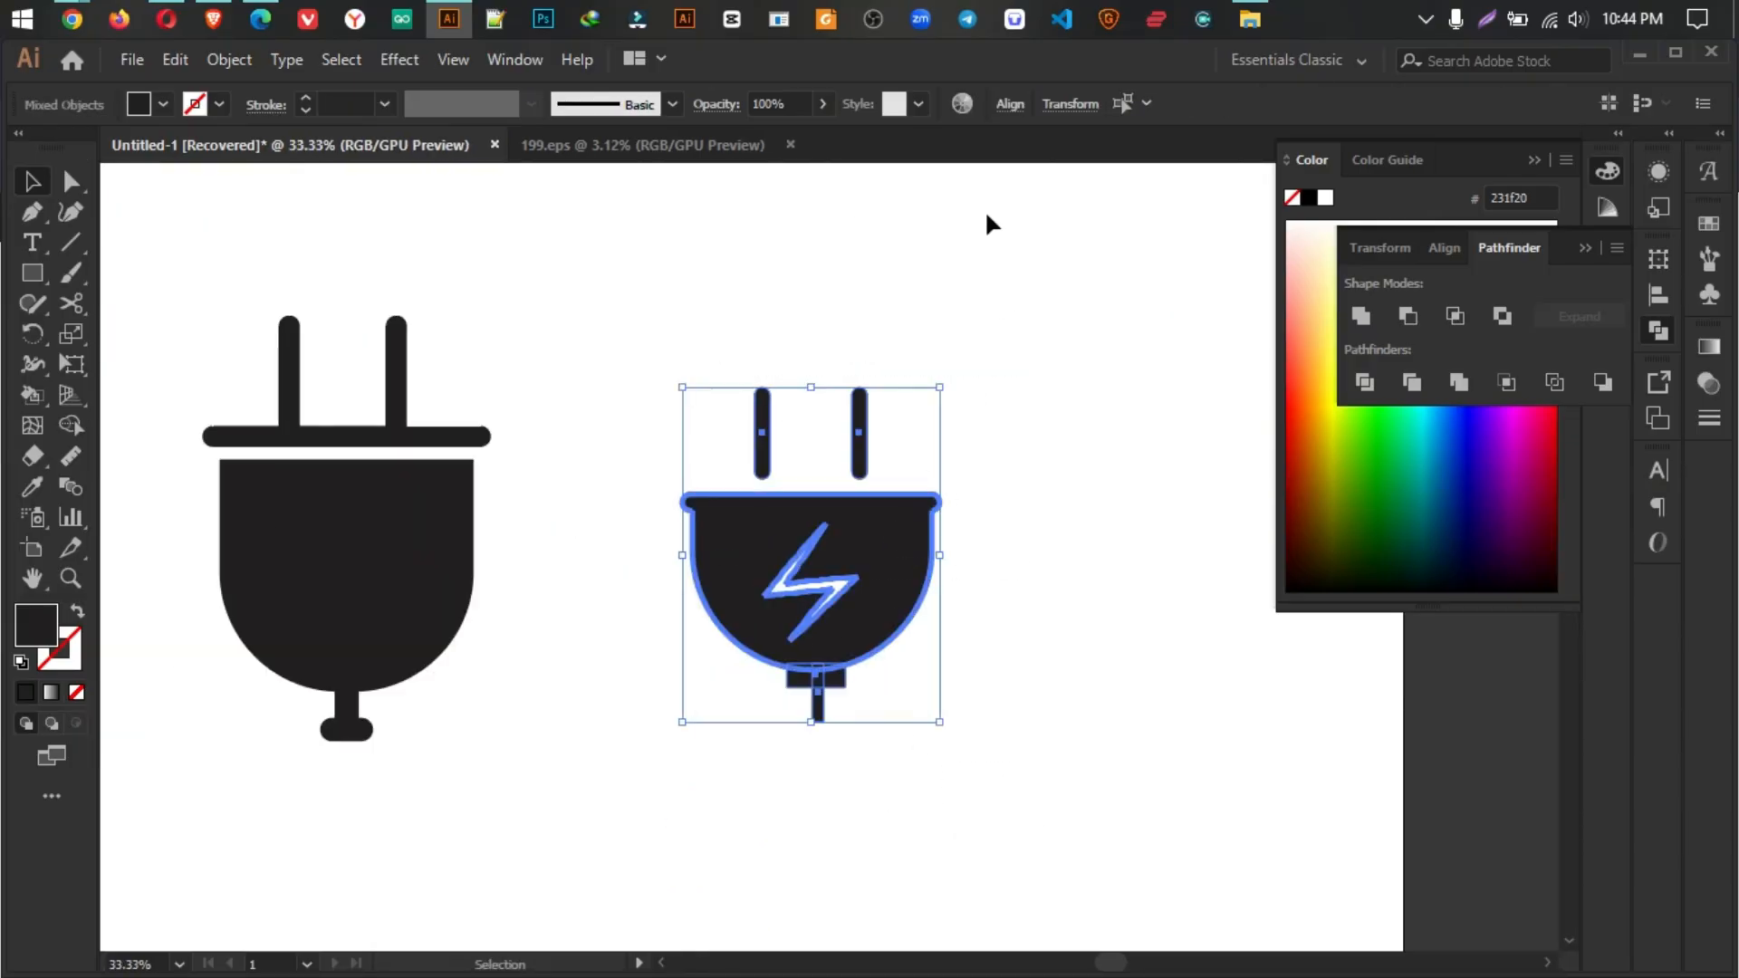
{"action": "left_click", "coordinate": [1011, 105]}
{"action": "left_click", "coordinate": [800, 181]}
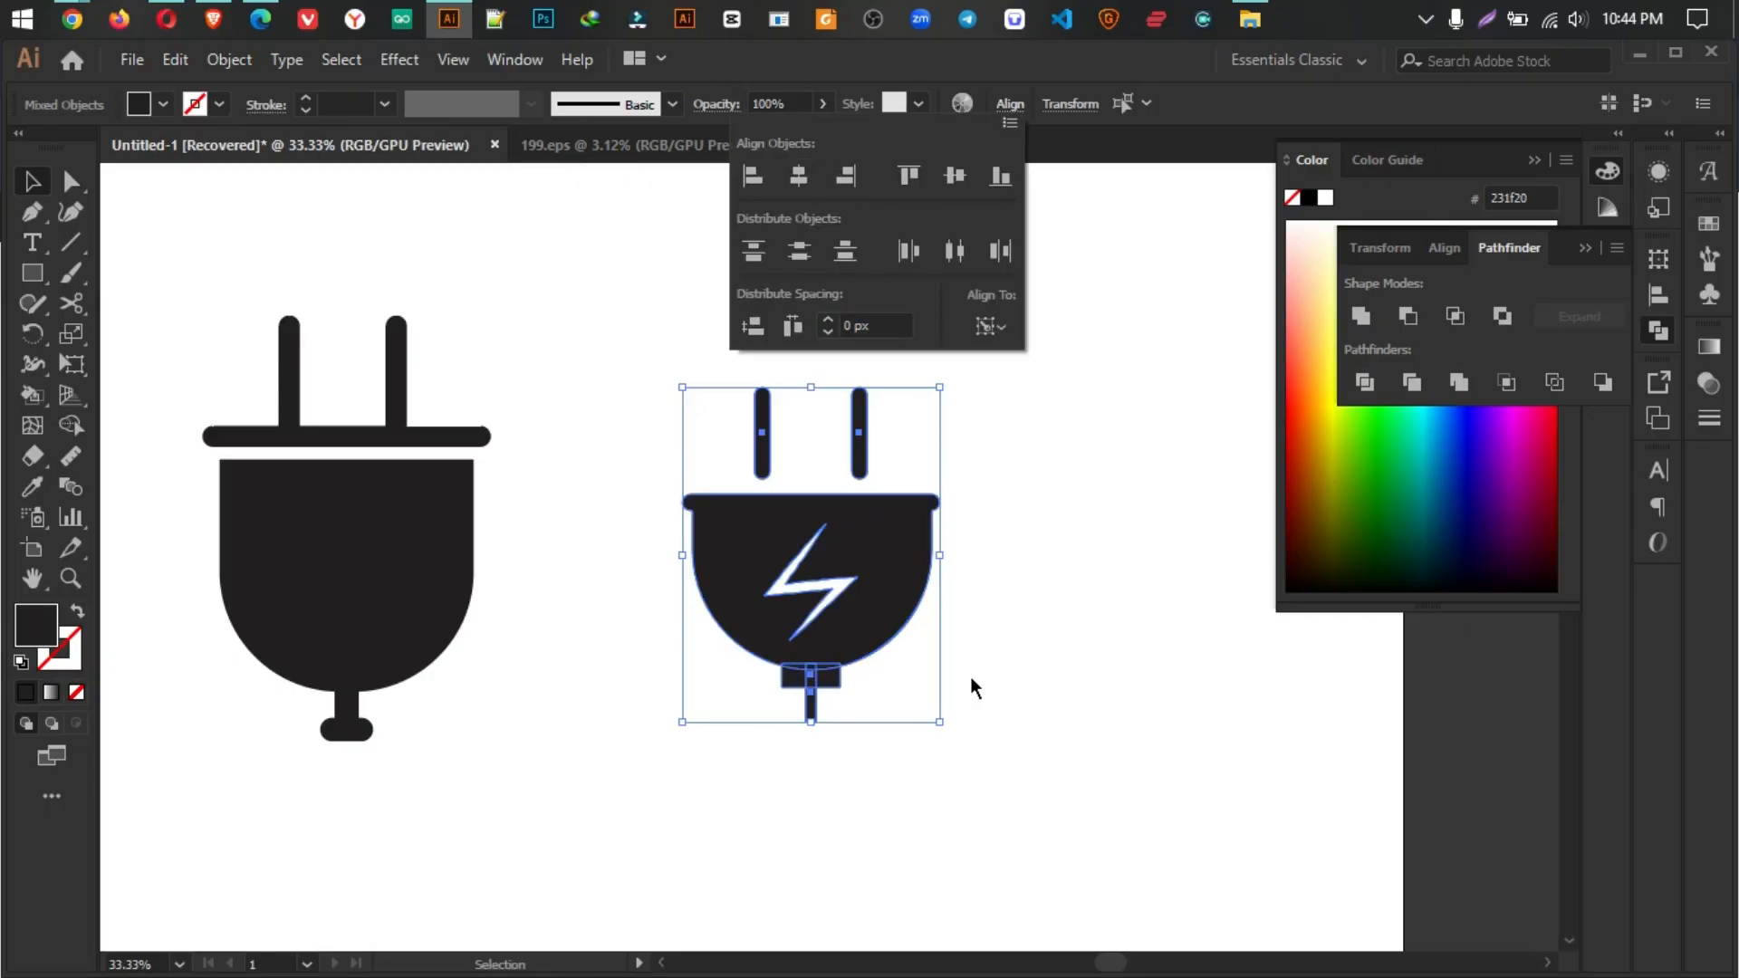
{"action": "left_click", "coordinate": [1106, 791]}
Step: Unite the second plug's body, neck and cord into a single shape, leaving the prongs separate
{"action": "left_click_drag", "start_coordinate": [967, 787], "coordinate": [729, 655]}
{"action": "left_click", "coordinate": [1368, 317]}
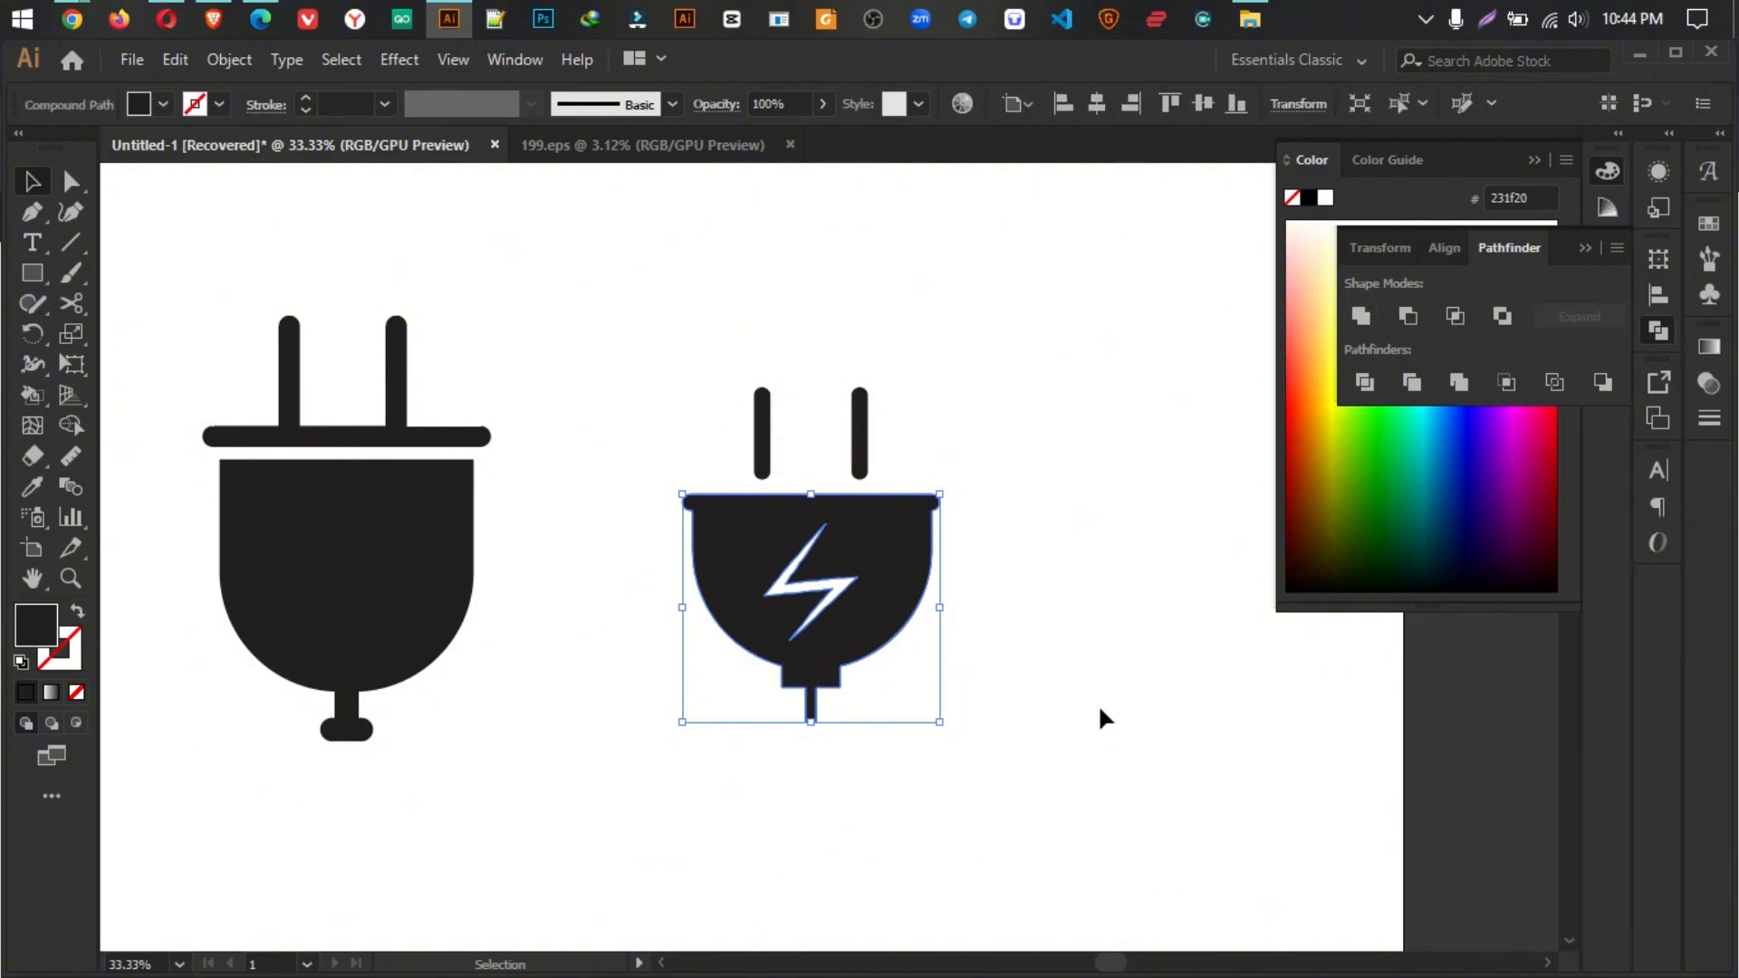
{"action": "left_click", "coordinate": [1098, 704]}
Step: Move the whole second plug, prongs included, up and slightly to the right on the artboard
{"action": "scroll", "coordinate": [764, 636], "scroll_direction": "down", "scroll_amount": 1}
{"action": "left_click", "coordinate": [833, 491]}
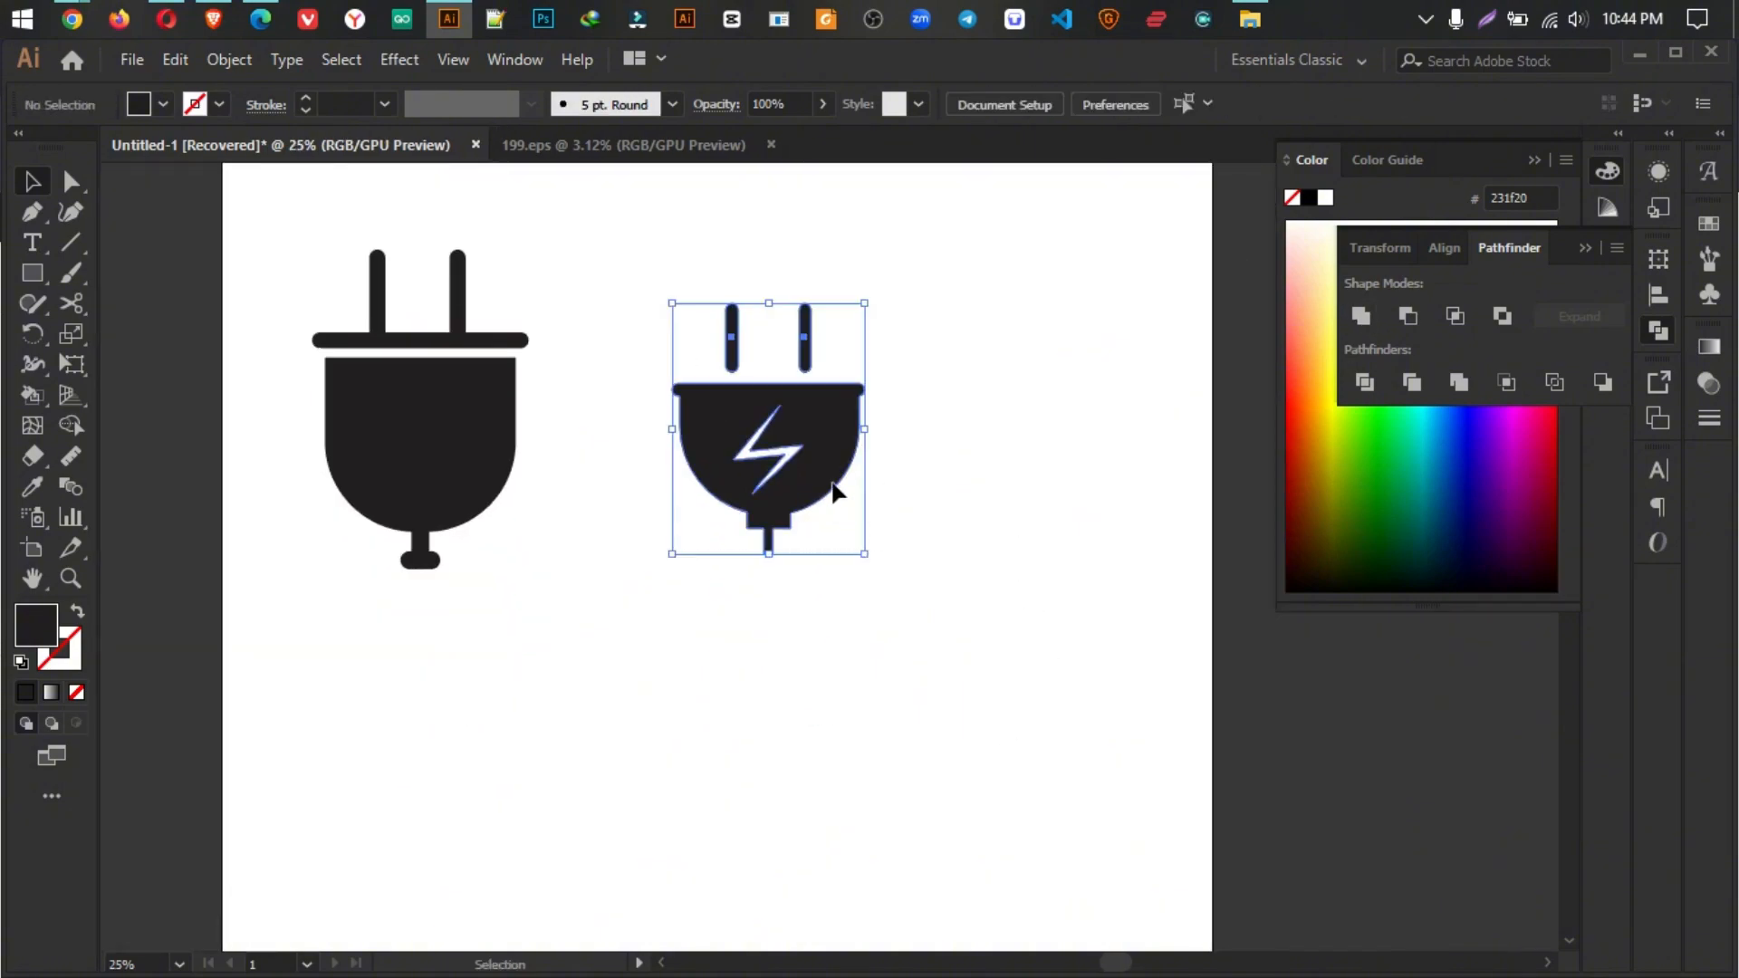
{"action": "left_click_drag", "start_coordinate": [796, 464], "coordinate": [850, 346]}
{"action": "left_click", "coordinate": [975, 845]}
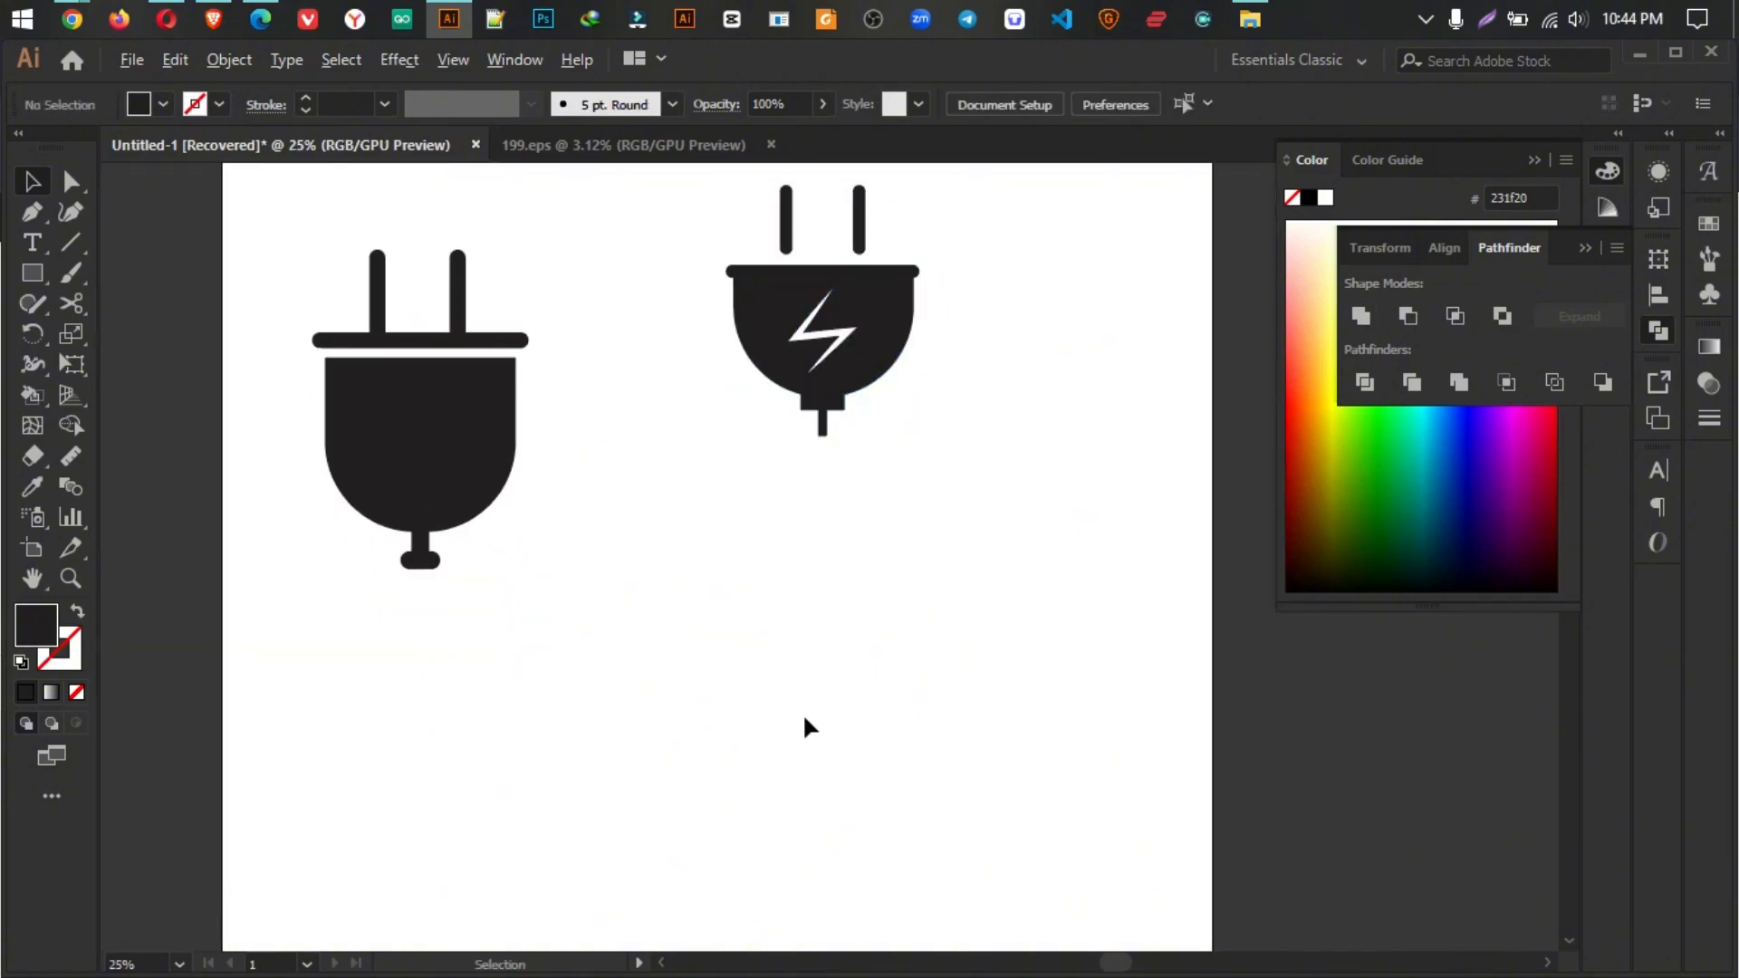
Step: Draw an upright black rectangle below the second plug and strongly round all of its corners
{"action": "scroll", "coordinate": [805, 726], "scroll_direction": "up", "scroll_amount": 1}
{"action": "key", "text": "m"}
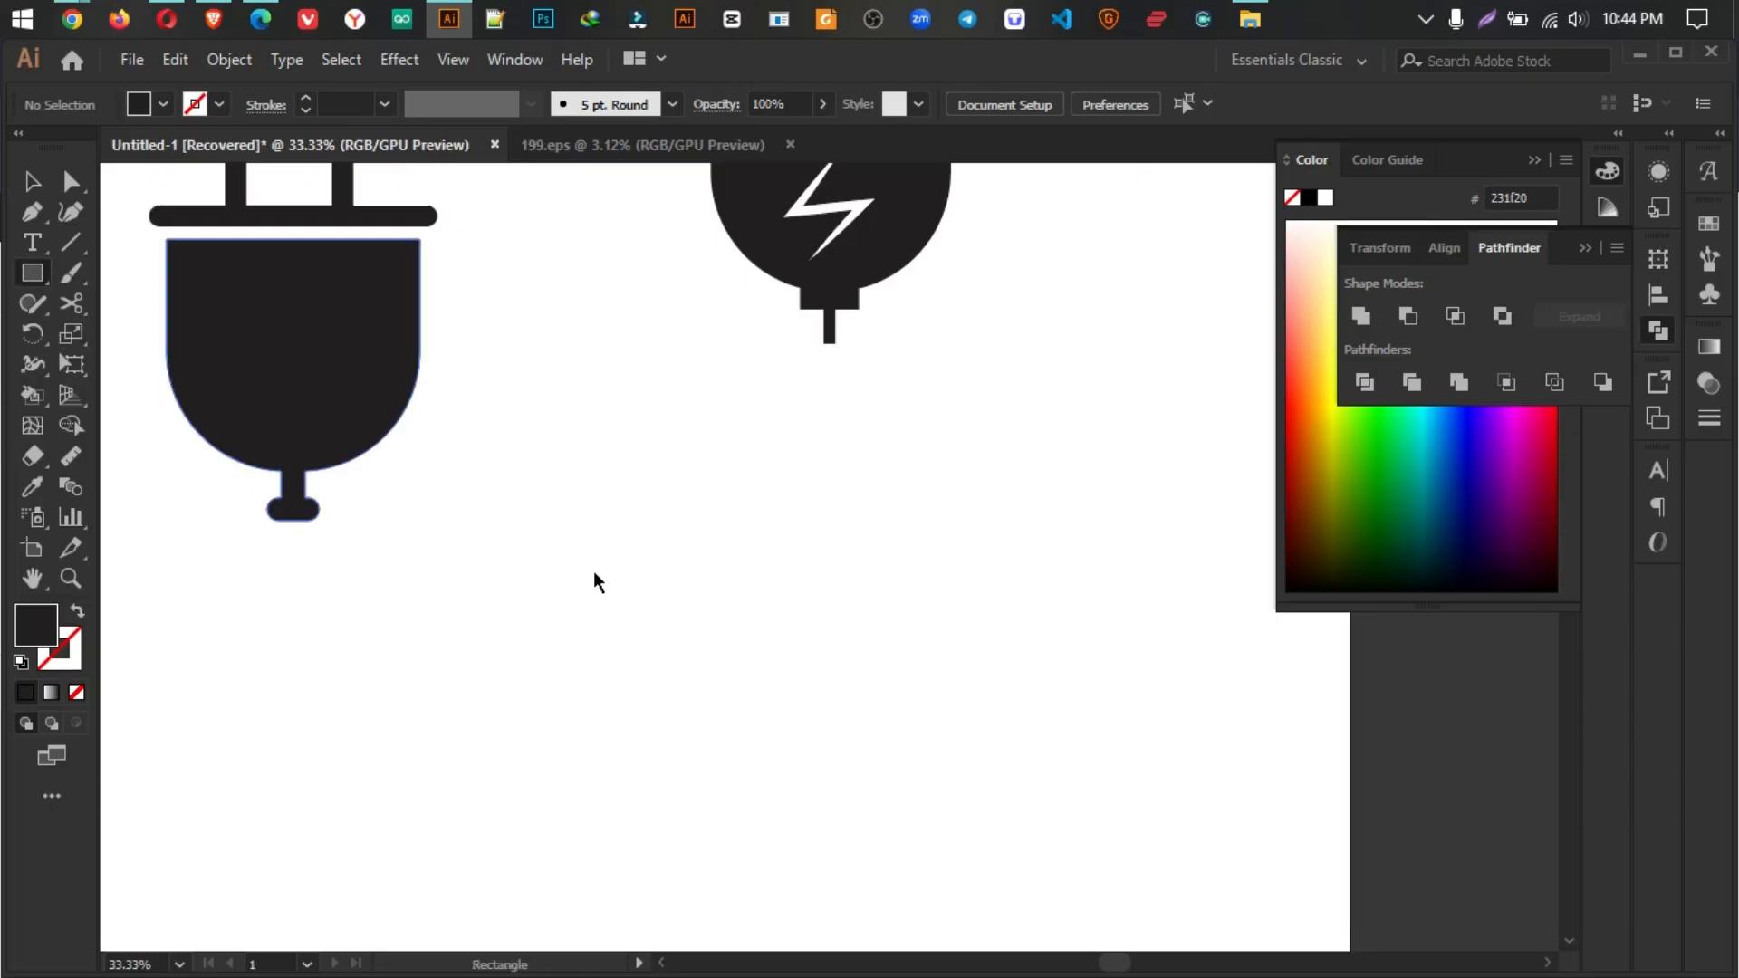
{"action": "left_click_drag", "start_coordinate": [634, 515], "coordinate": [877, 814]}
{"action": "left_click", "coordinate": [32, 182]}
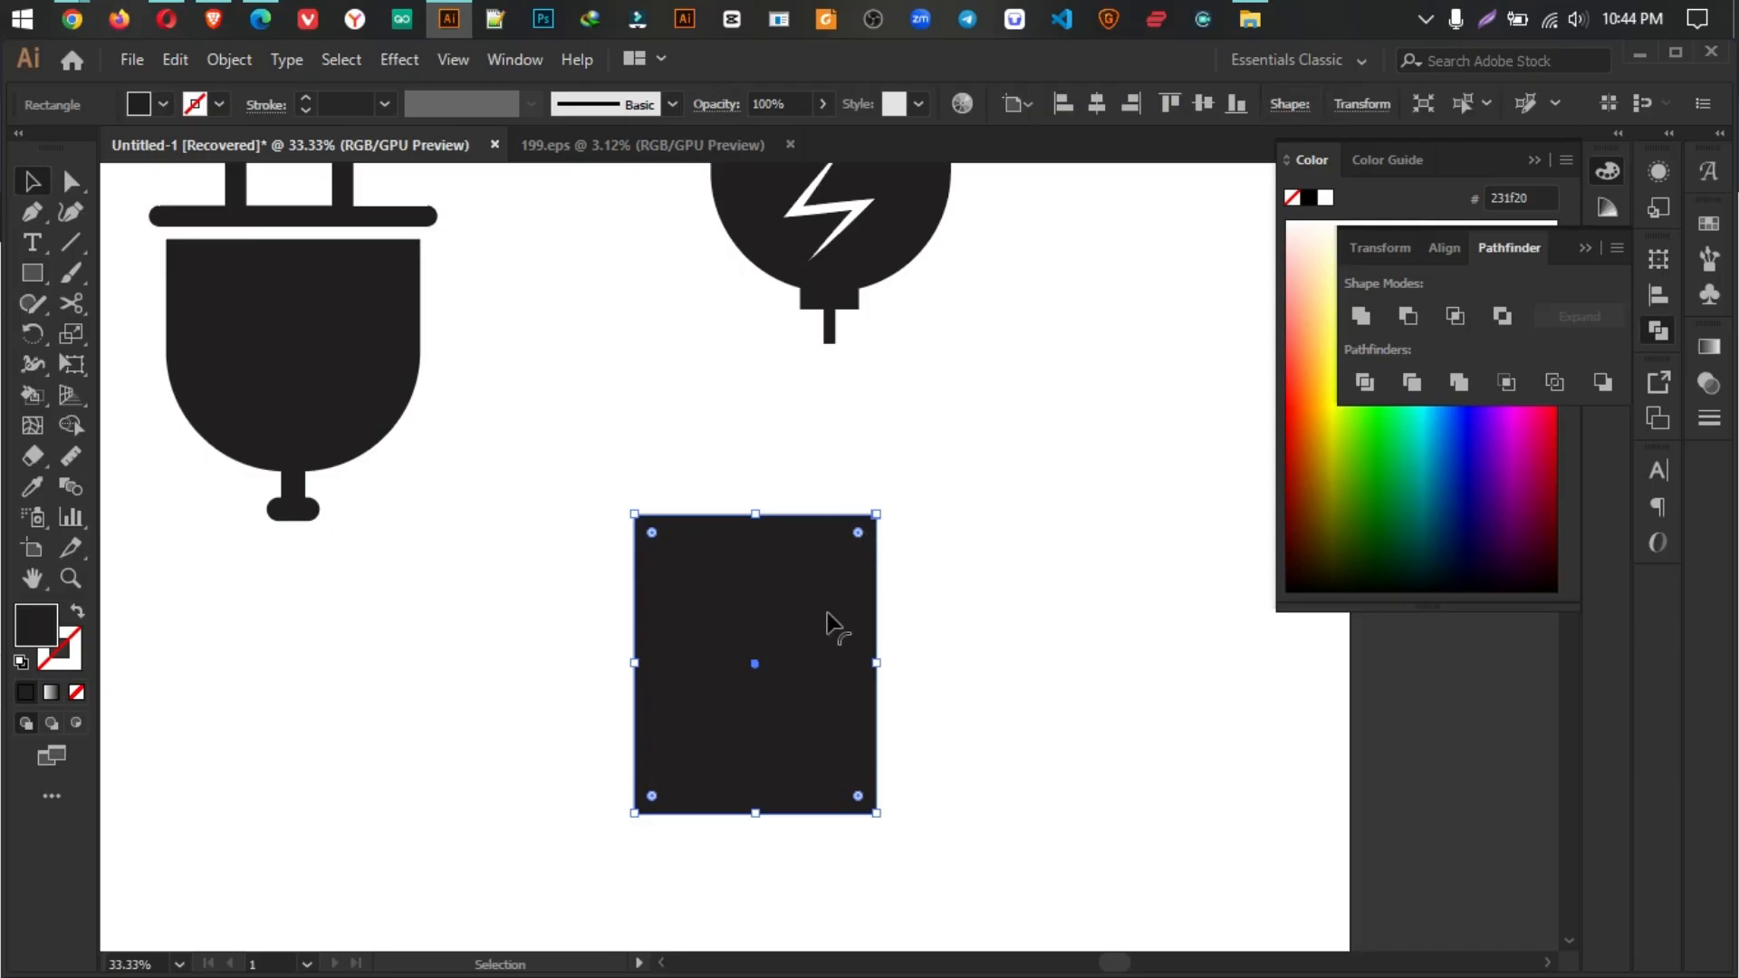
{"action": "left_click_drag", "start_coordinate": [828, 613], "coordinate": [803, 687]}
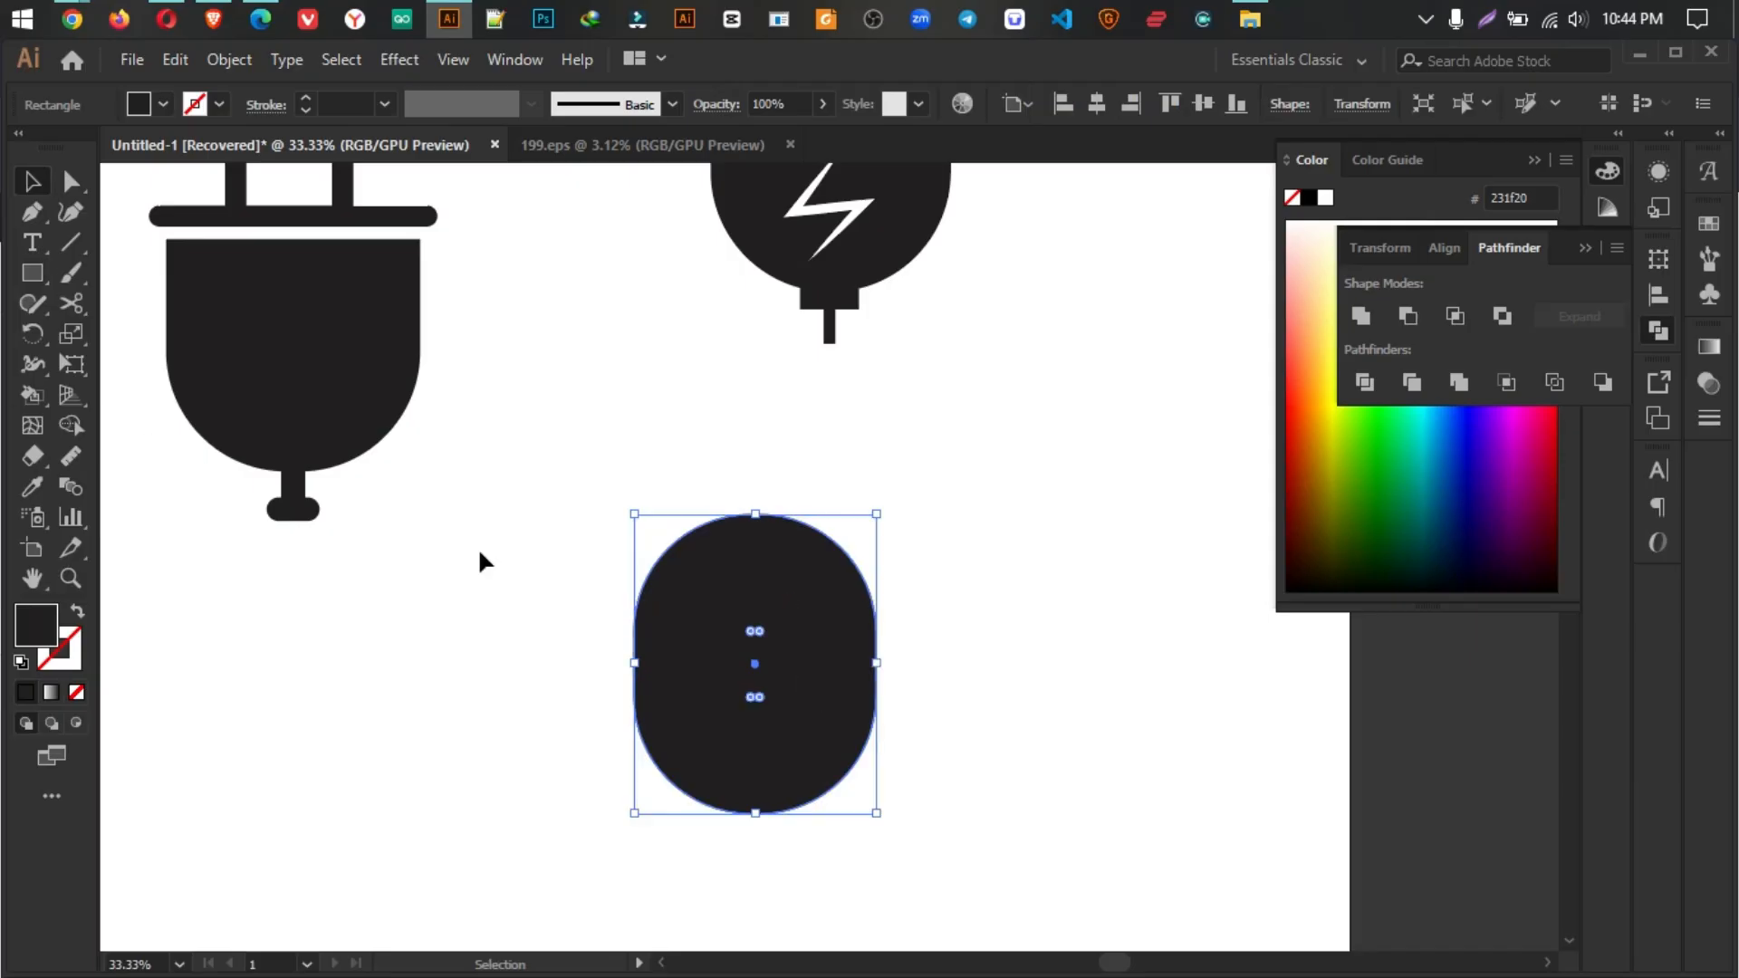
{"action": "left_click_drag", "start_coordinate": [759, 632], "coordinate": [786, 609]}
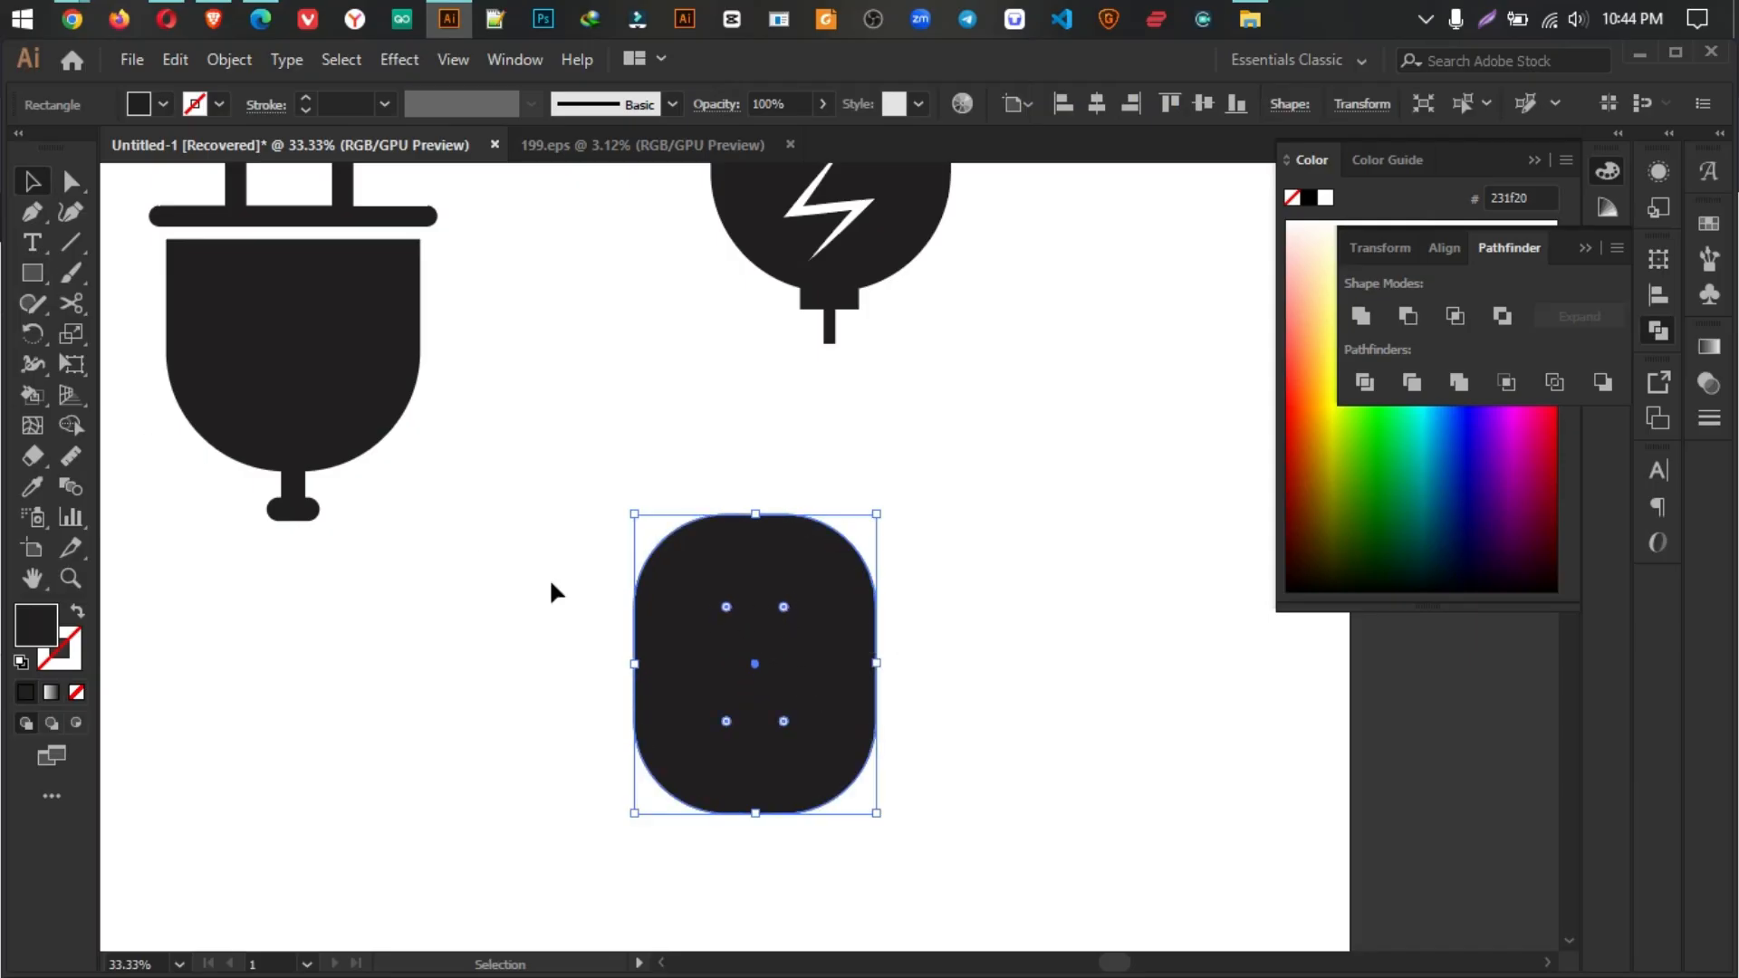
{"action": "left_click", "coordinate": [832, 467]}
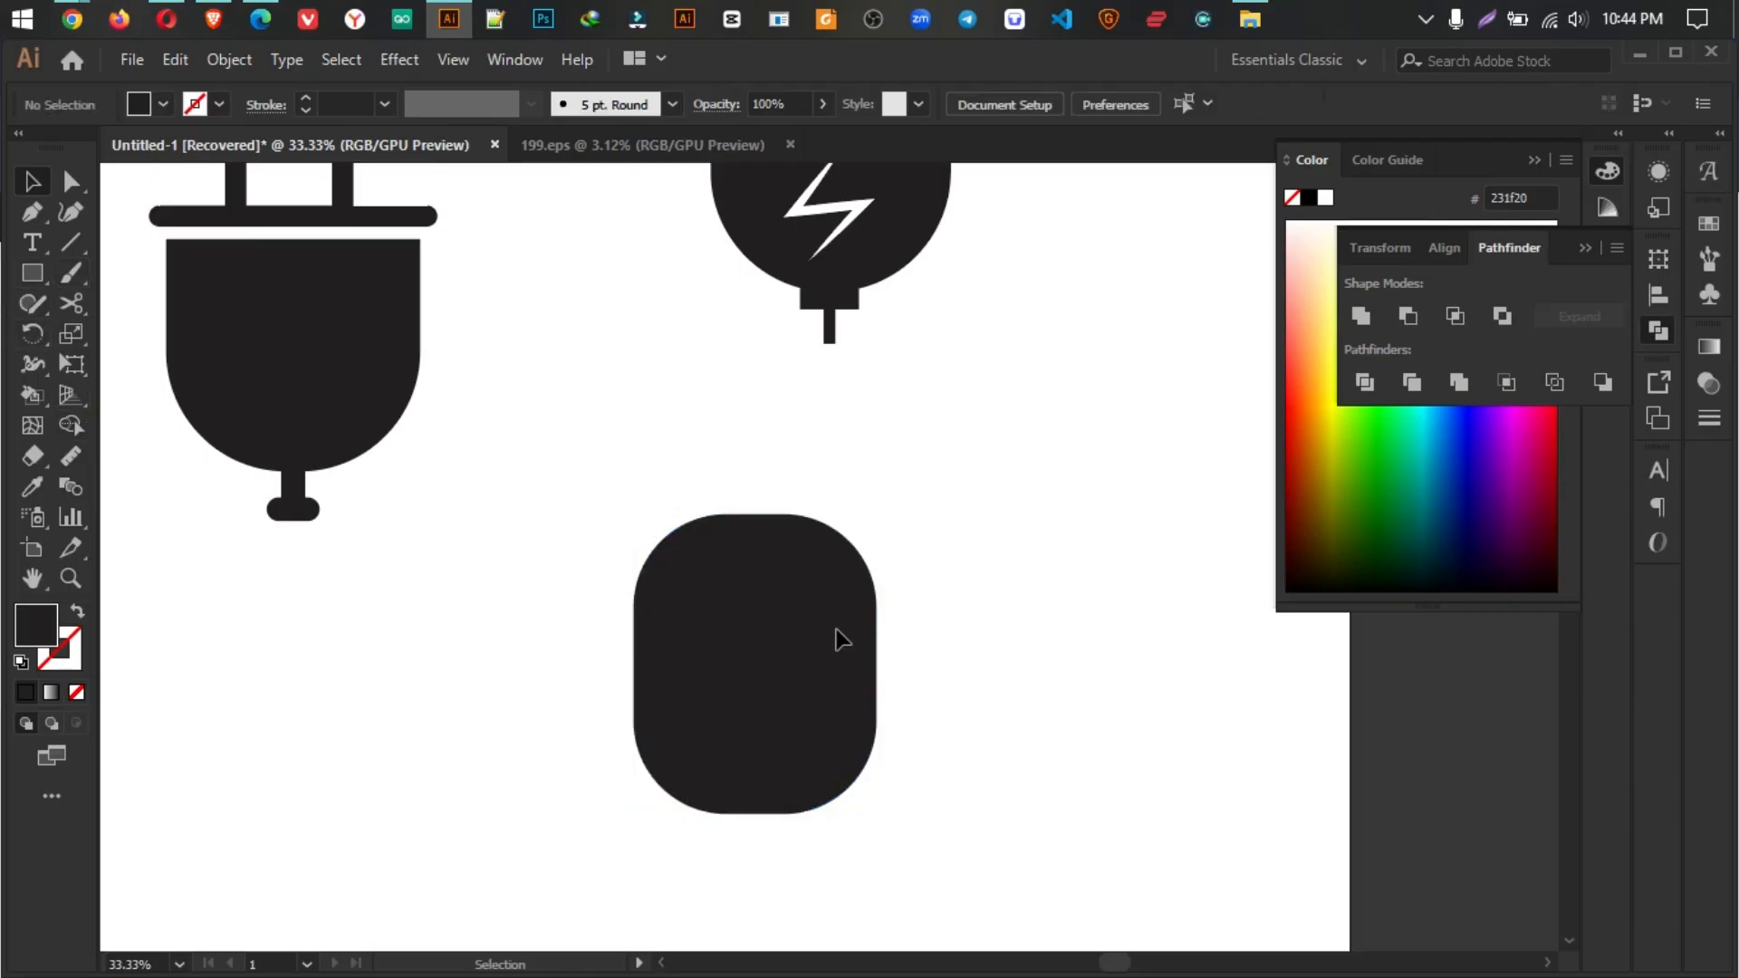
Step: Stretch the rounded rectangle downward and round its corners fully to form an upright capsule
{"action": "scroll", "coordinate": [775, 634], "scroll_direction": "down", "scroll_amount": 3}
{"action": "left_click", "coordinate": [775, 589]}
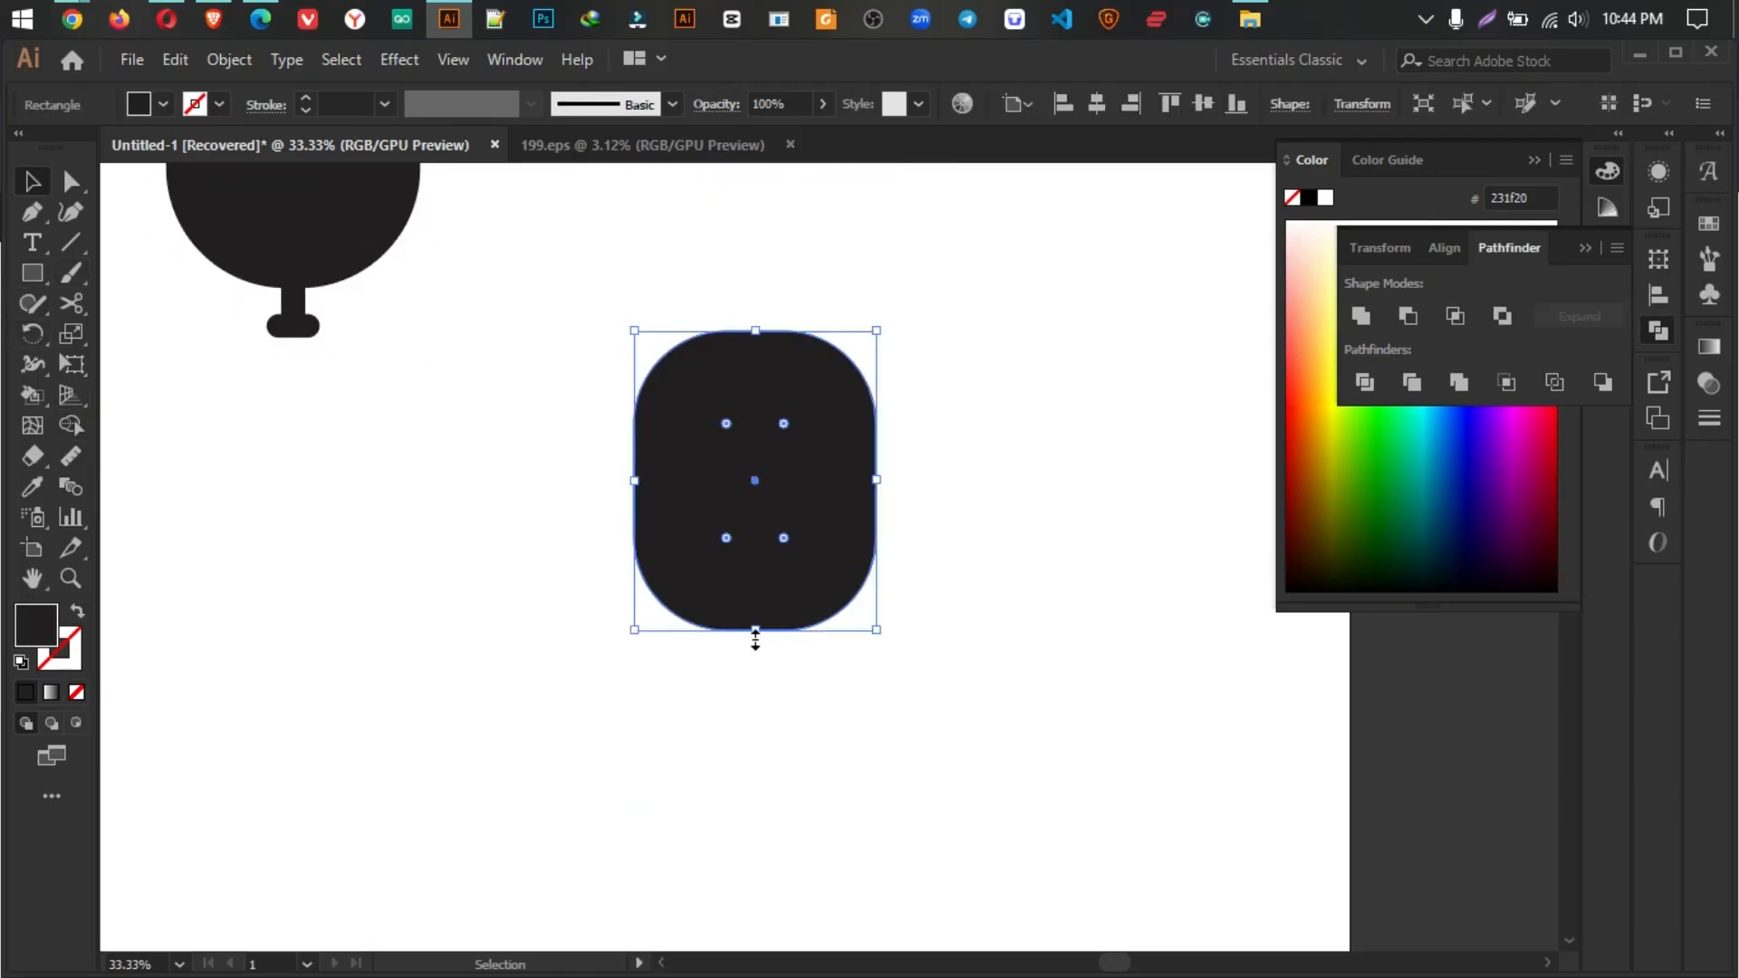
{"action": "left_click_drag", "start_coordinate": [755, 633], "coordinate": [755, 720]}
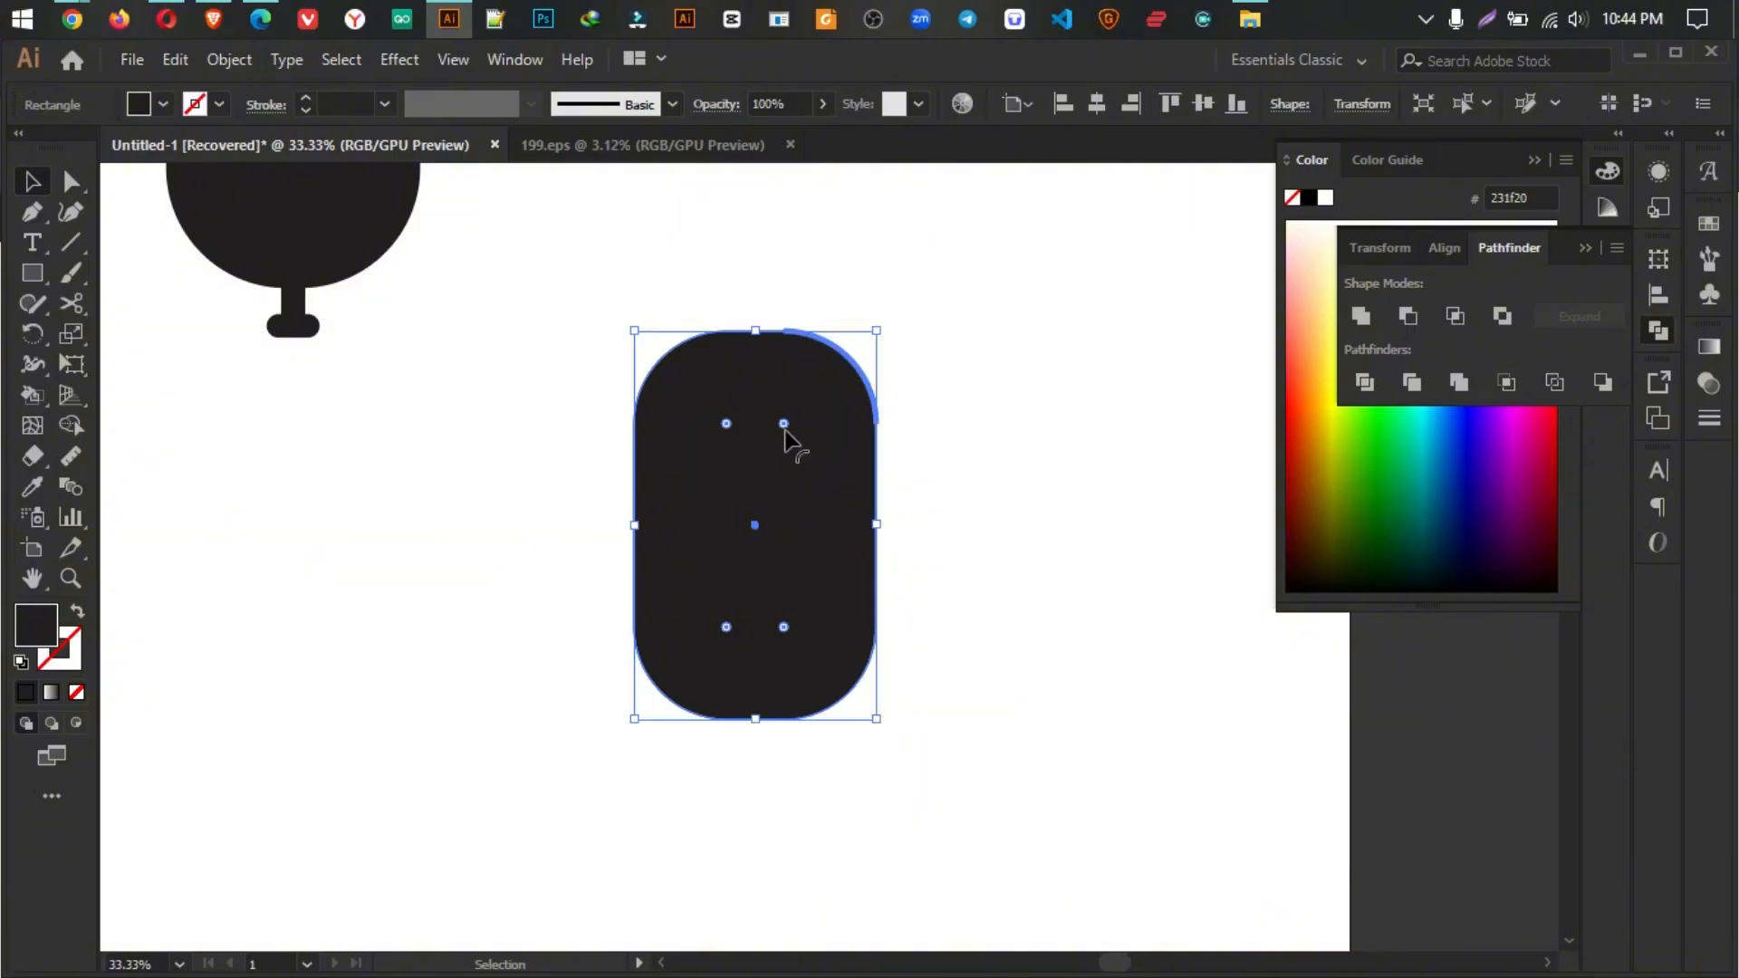
{"action": "left_click_drag", "start_coordinate": [784, 423], "coordinate": [716, 588]}
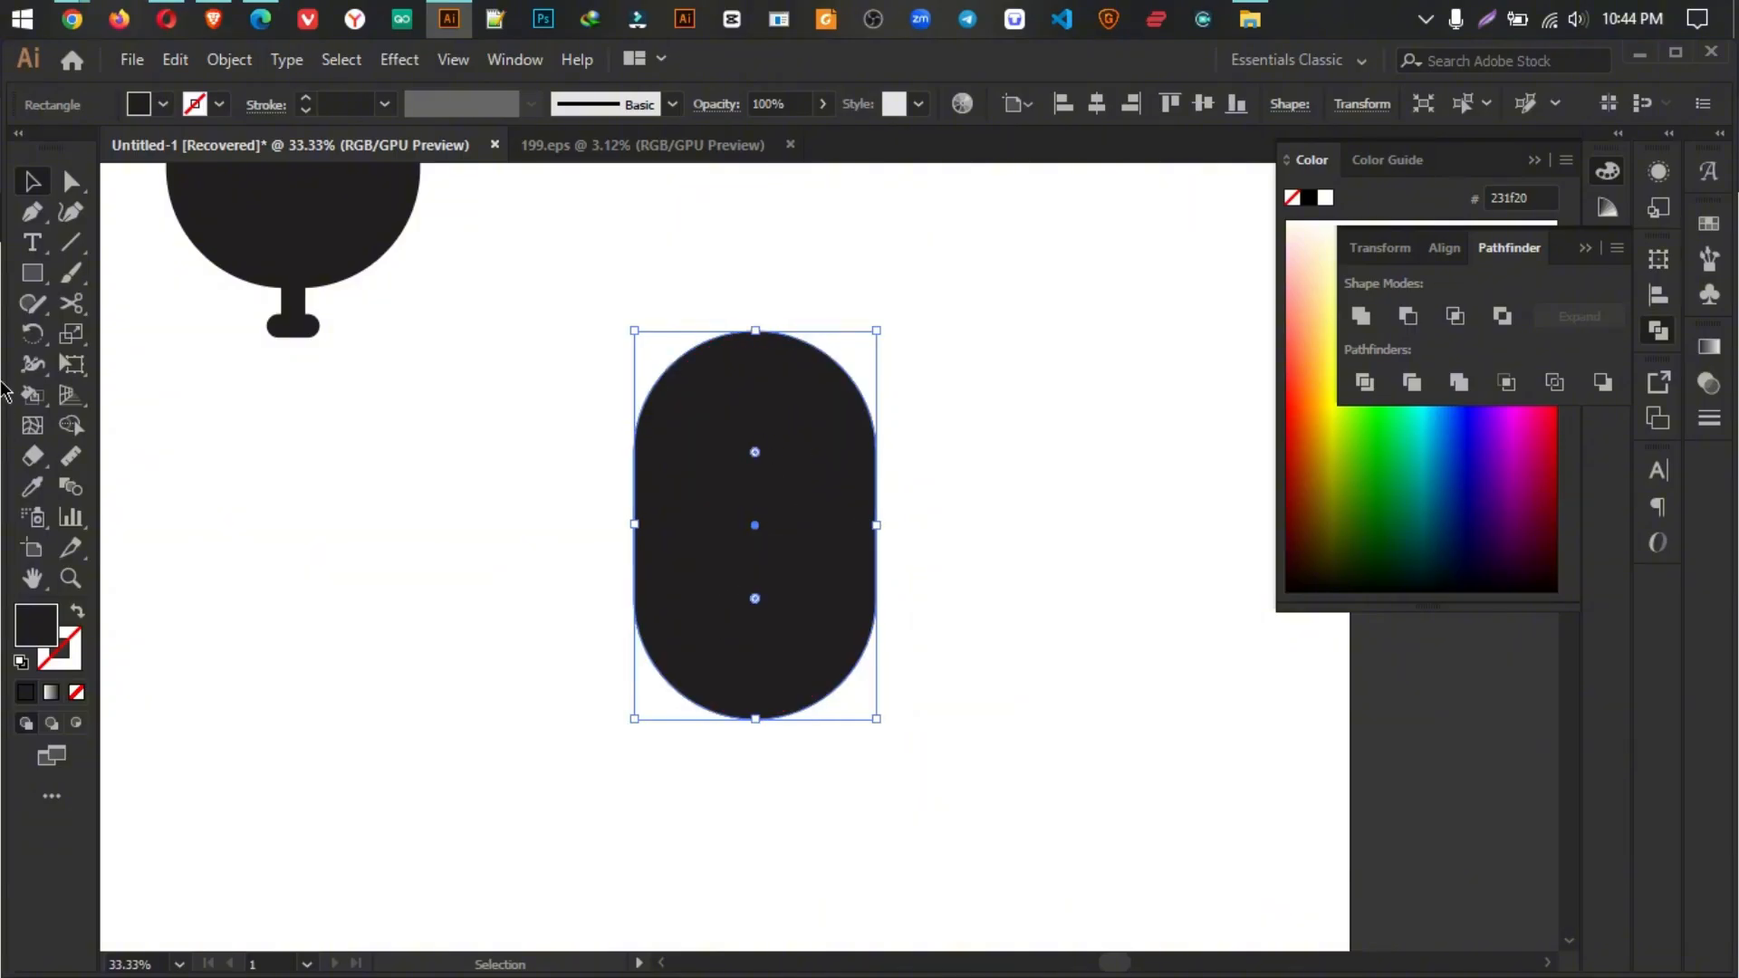
Step: Erase the upper part of the capsule with a straight cut, leaving a flat-topped body with a rounded base
{"action": "left_click", "coordinate": [34, 465]}
{"action": "mouse_move", "coordinate": [510, 318]}
{"action": "left_mouse_down"}
{"action": "mouse_move", "coordinate": [966, 501]}
{"action": "mouse_move", "coordinate": [1077, 505]}
{"action": "left_mouse_up"}
{"action": "key", "text": "v"}
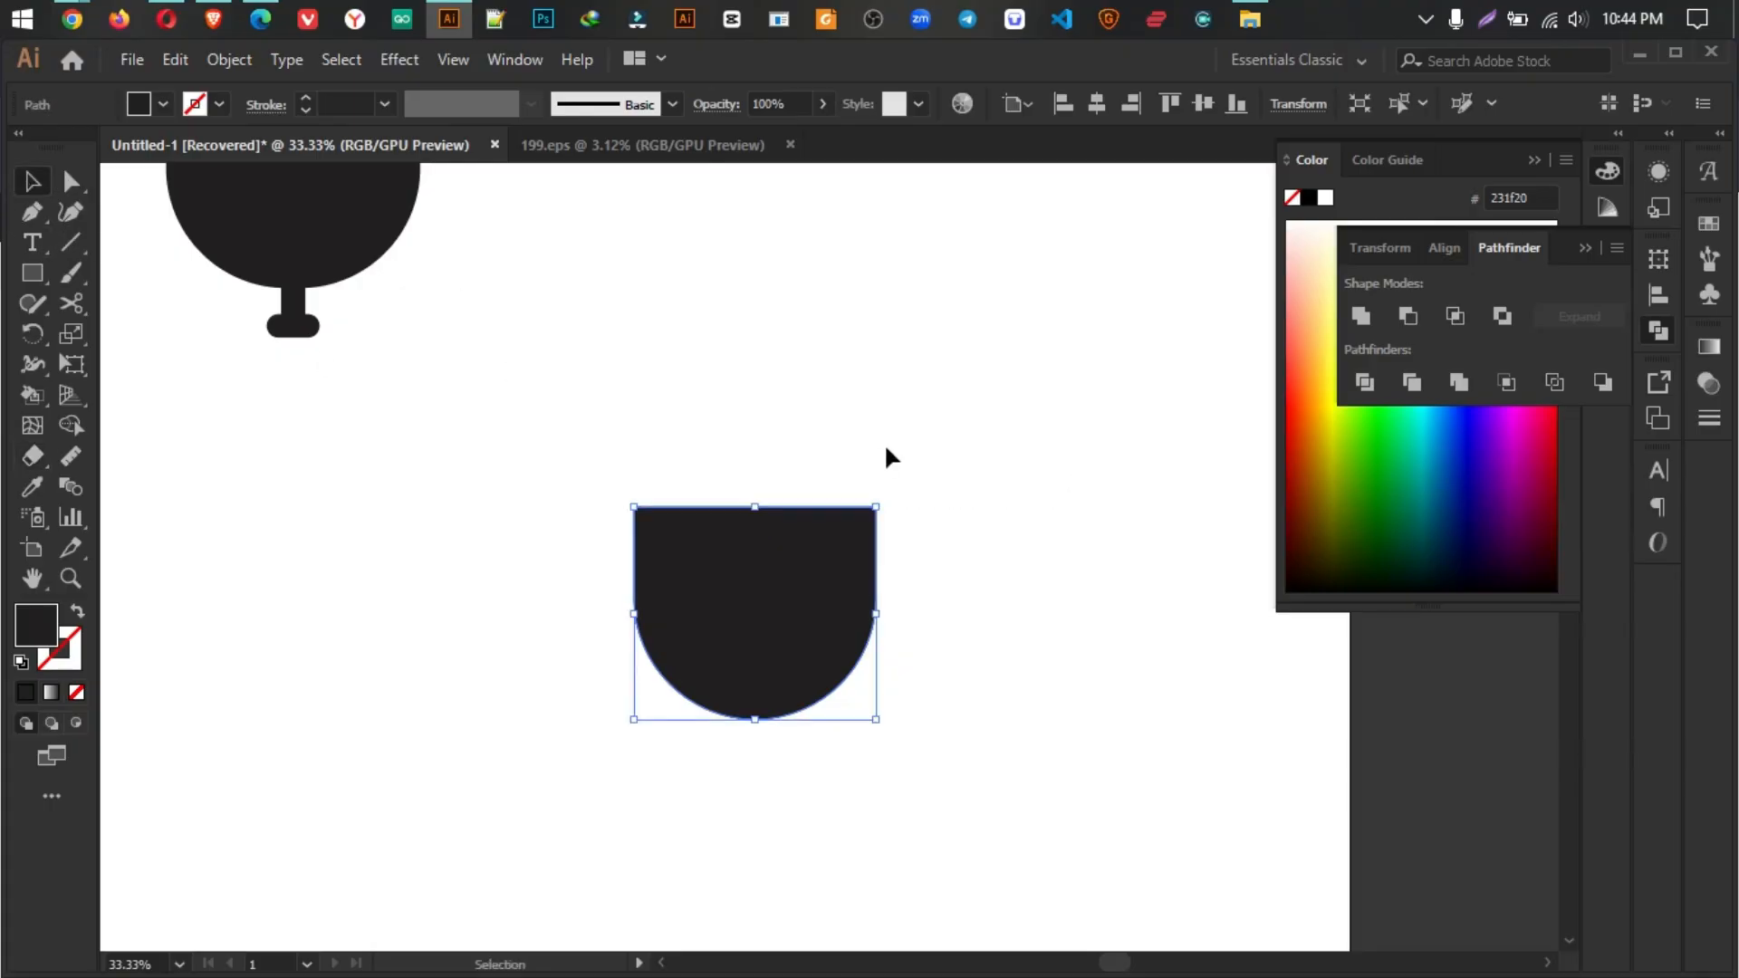
{"action": "left_click", "coordinate": [896, 446]}
{"action": "key", "text": "space"}
{"action": "left_click_drag", "start_coordinate": [939, 427], "coordinate": [933, 434]}
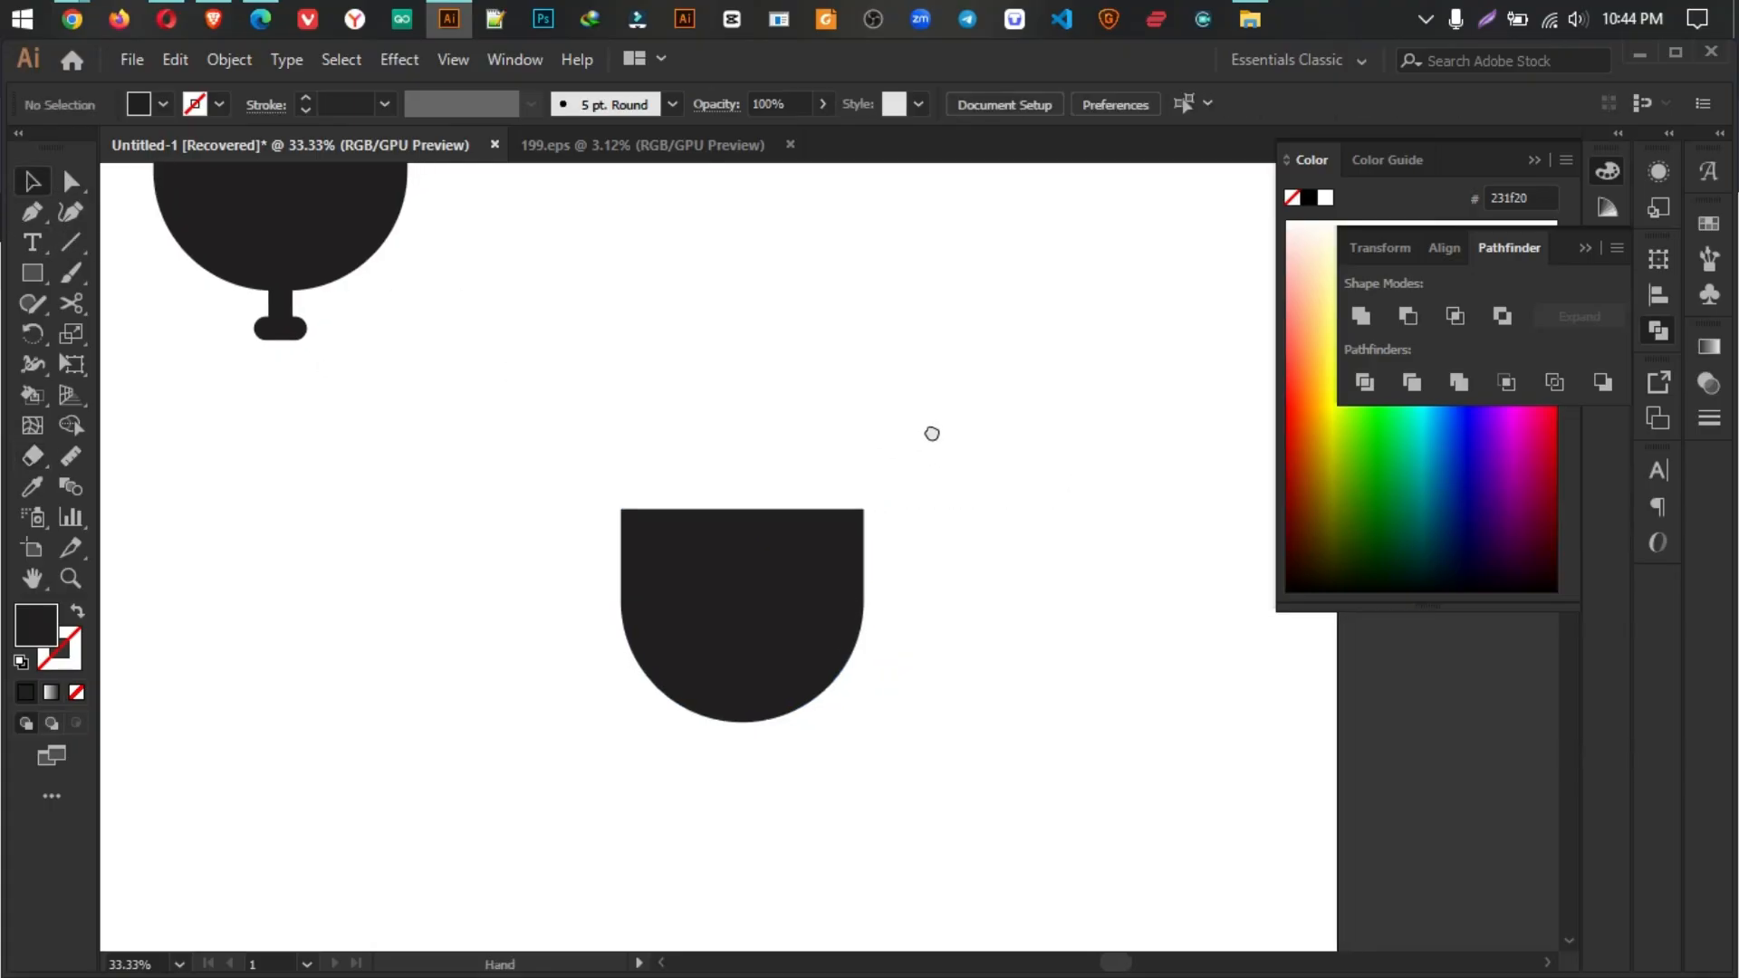
Step: Draw a bar slightly wider than the body along its flat top edge and reduce the bar's height
{"action": "left_click", "coordinate": [32, 273]}
{"action": "scroll", "coordinate": [608, 486], "scroll_direction": "up", "scroll_amount": 2}
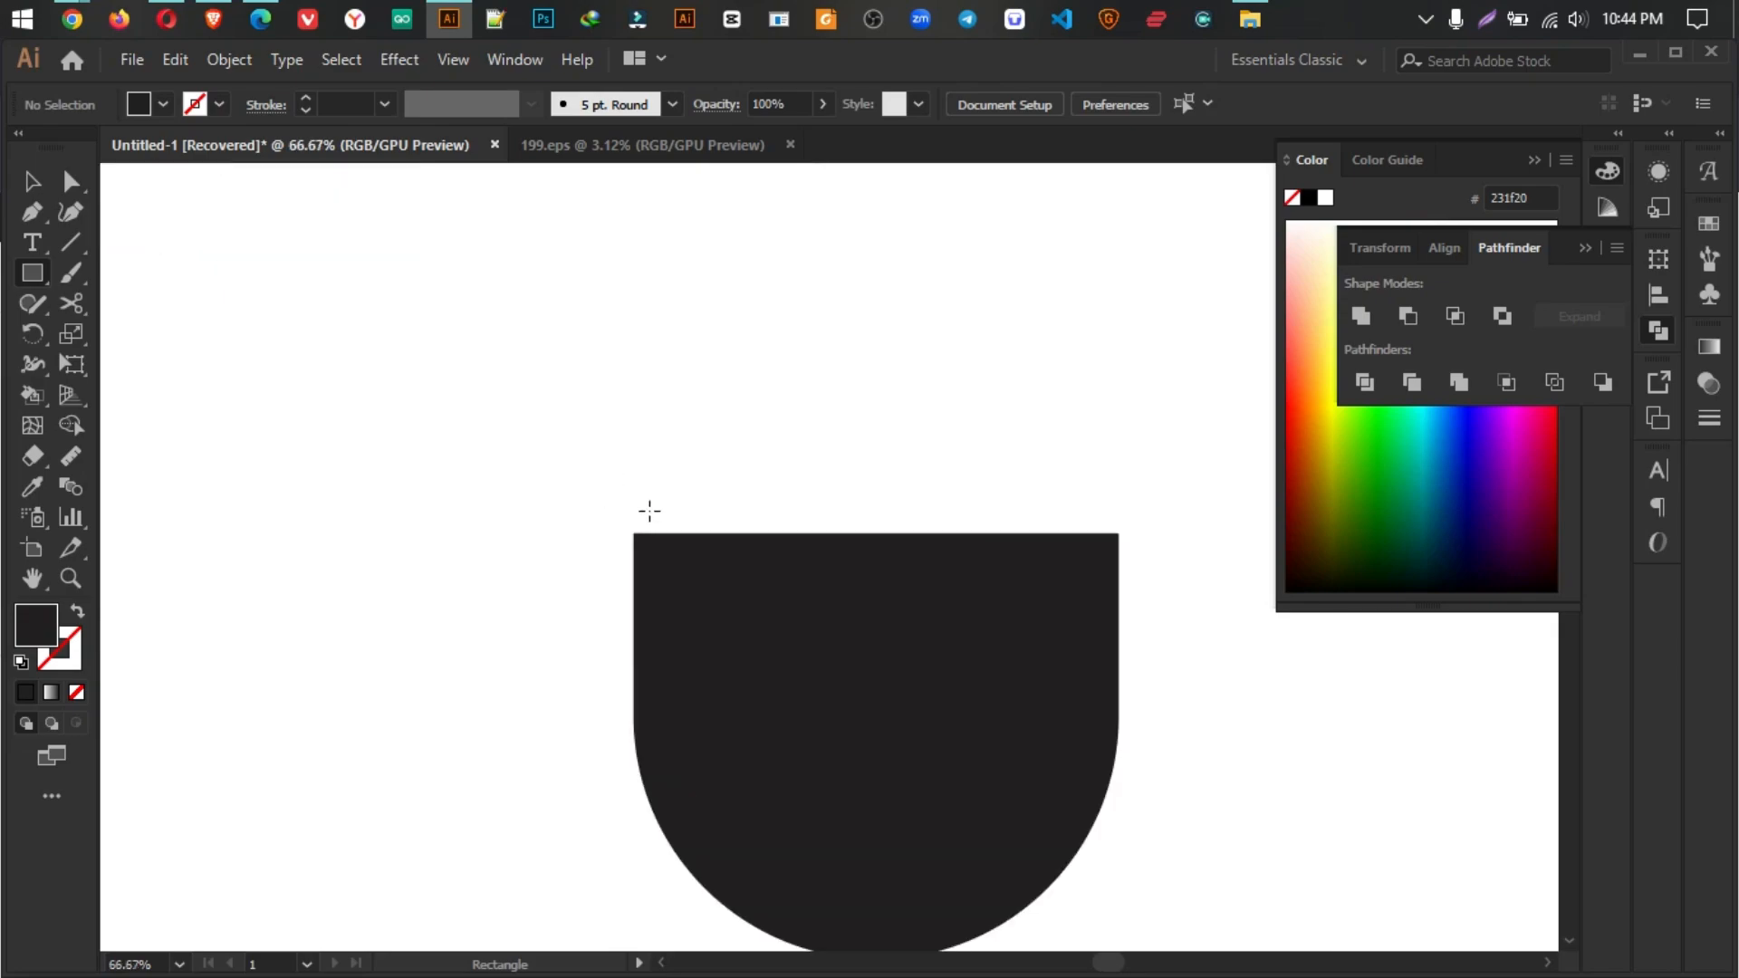
{"action": "key", "text": "space"}
{"action": "left_click_drag", "start_coordinate": [660, 455], "coordinate": [966, 497]}
{"action": "left_click", "coordinate": [32, 181]}
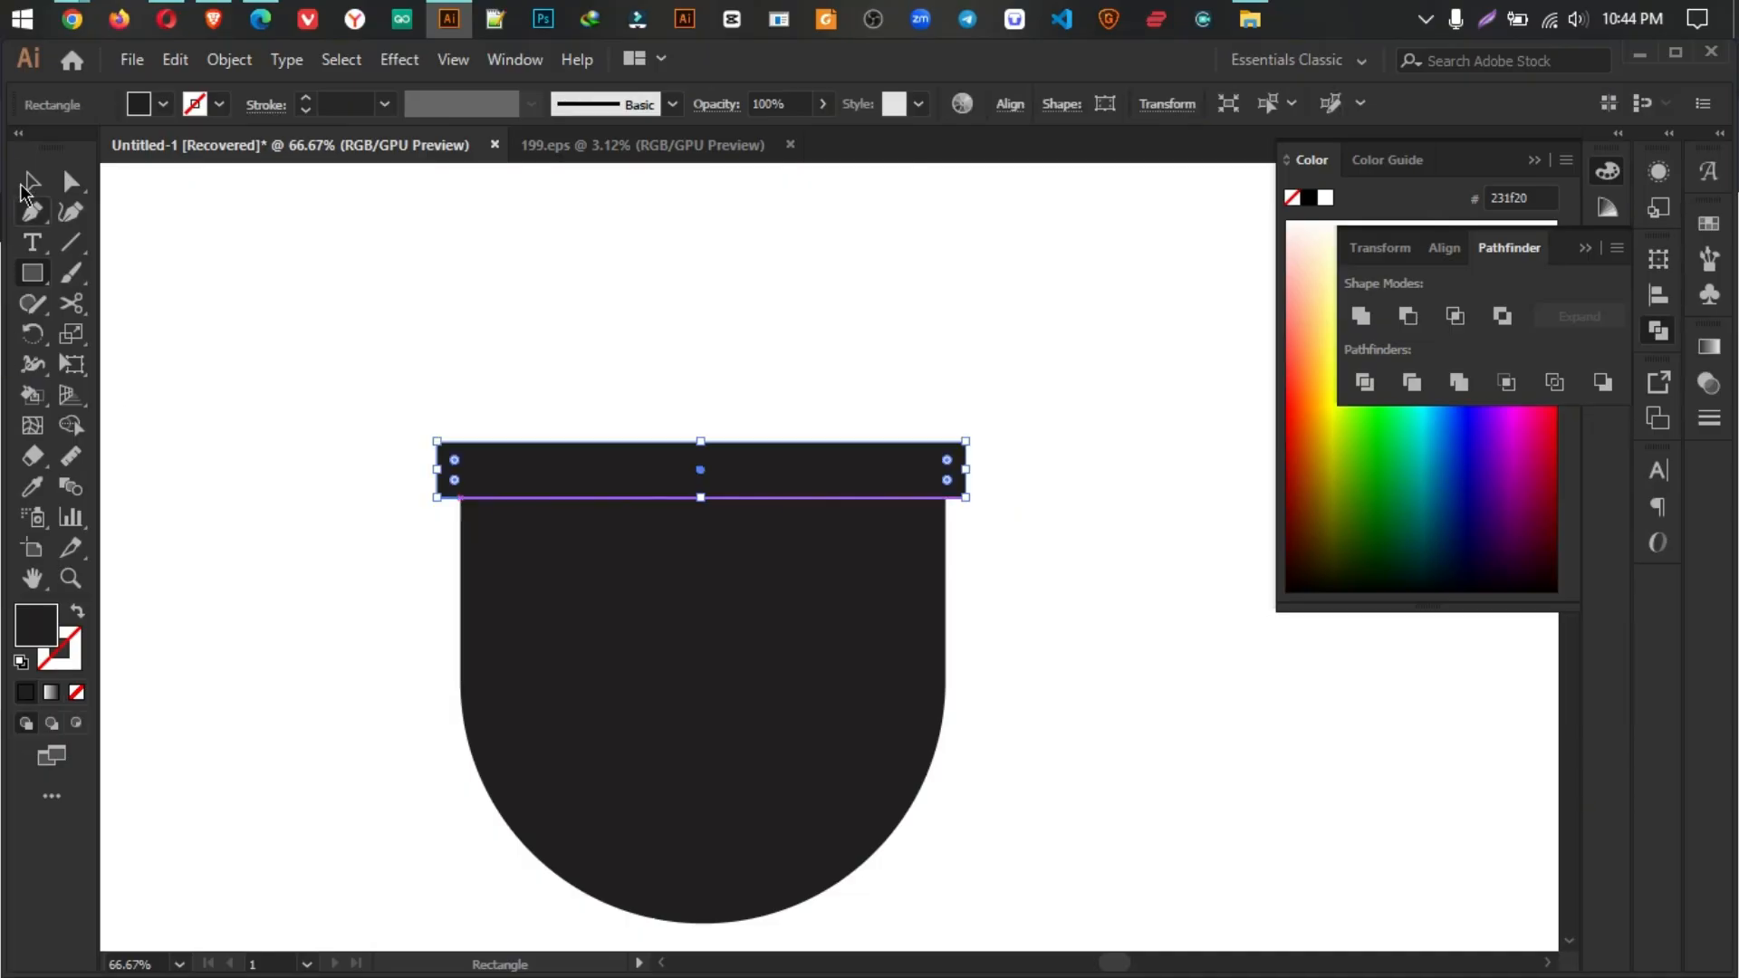
{"action": "left_click_drag", "start_coordinate": [707, 444], "coordinate": [701, 459]}
Step: Unite the rim bar and the rounded body into one shape
{"action": "left_click", "coordinate": [671, 501], "text": "shift"}
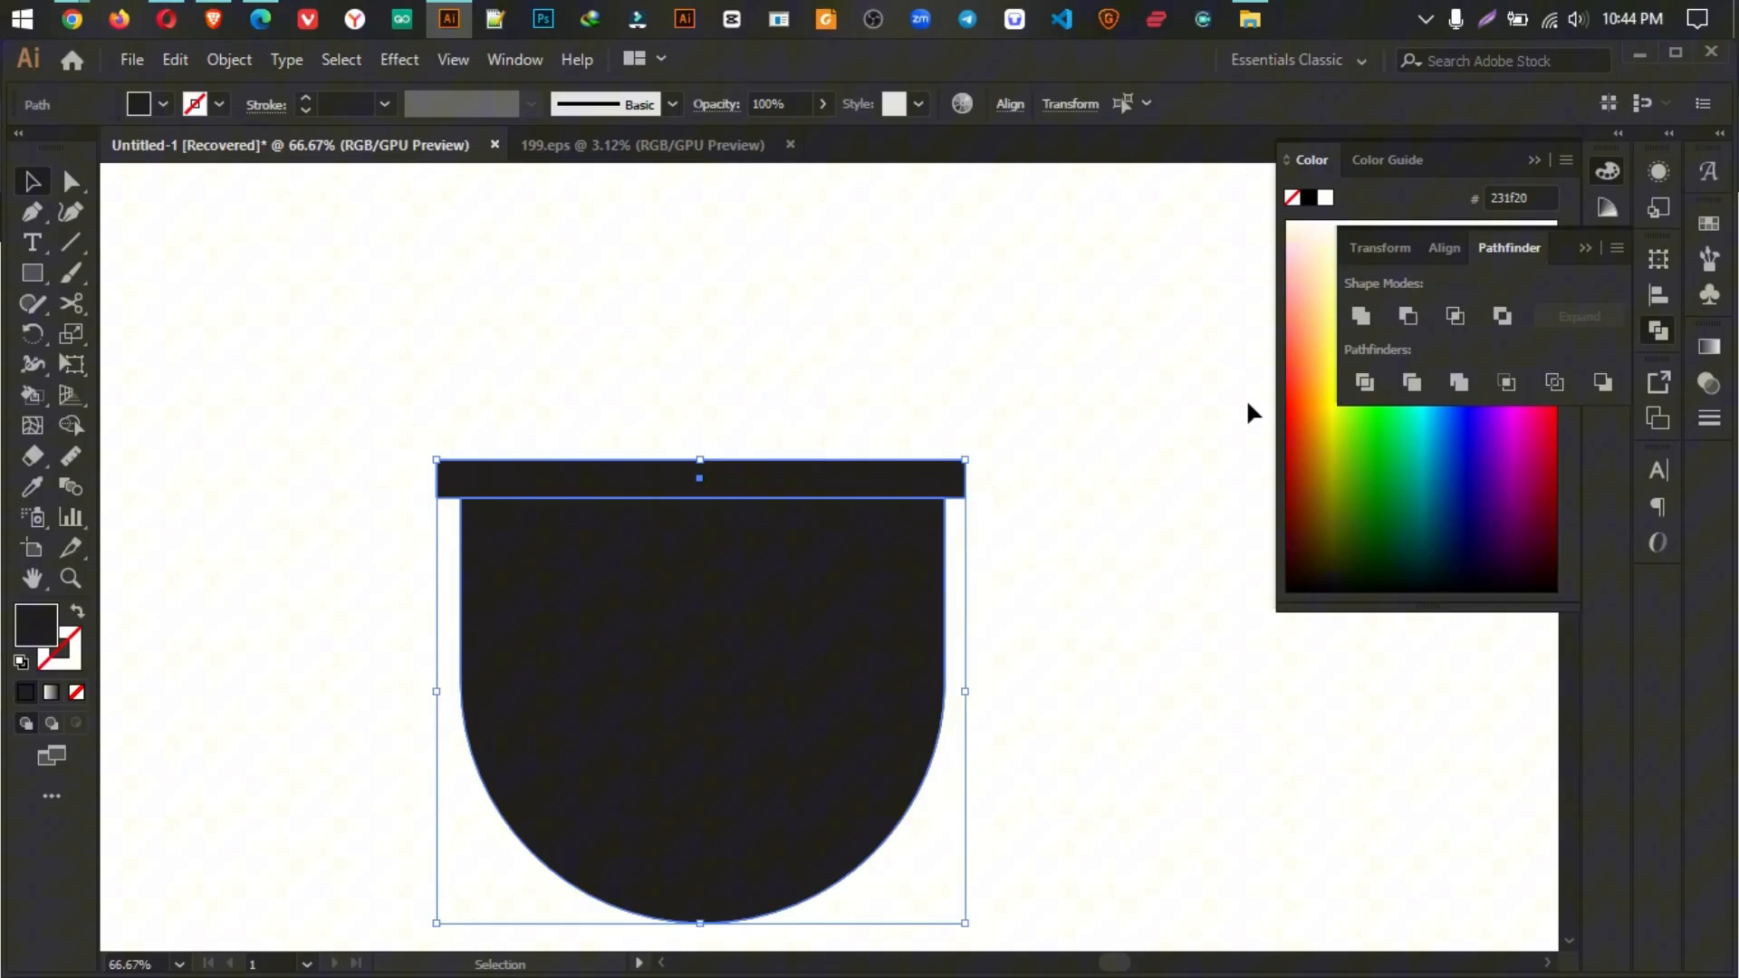
{"action": "left_click", "coordinate": [523, 348]}
{"action": "left_click_drag", "start_coordinate": [485, 377], "coordinate": [770, 593]}
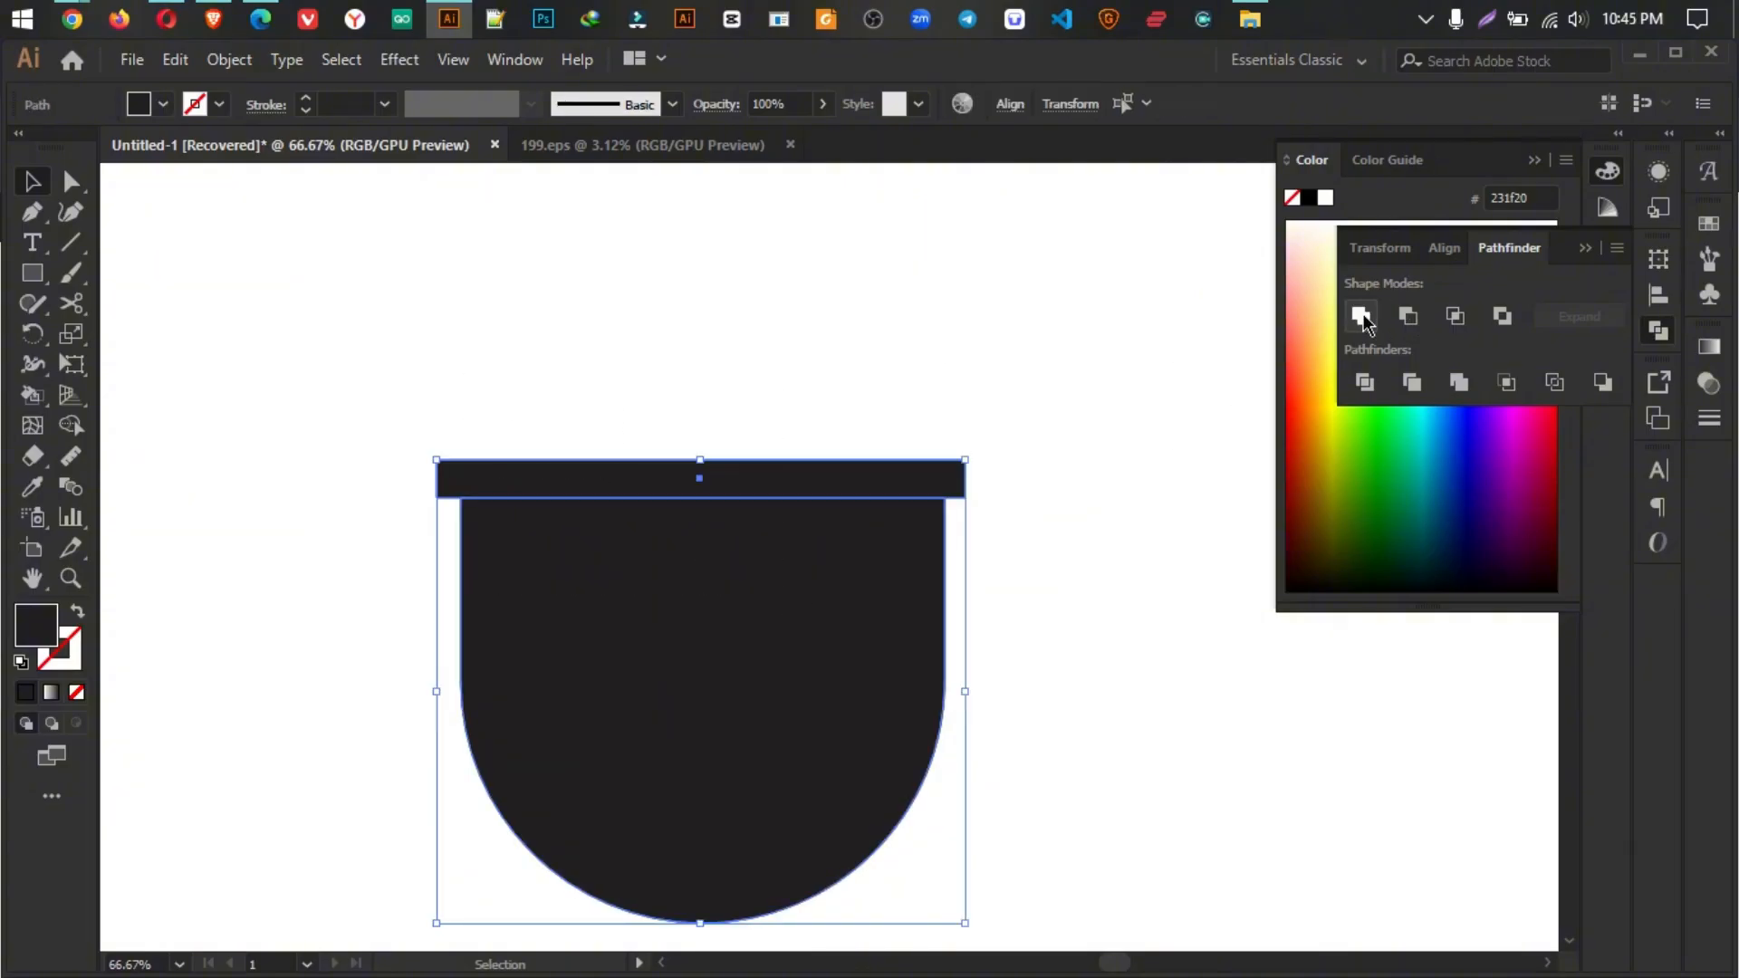
{"action": "left_click", "coordinate": [1362, 316]}
Step: Round only the two upper outer corners of the united body's rim as far as possible
{"action": "left_click", "coordinate": [71, 184]}
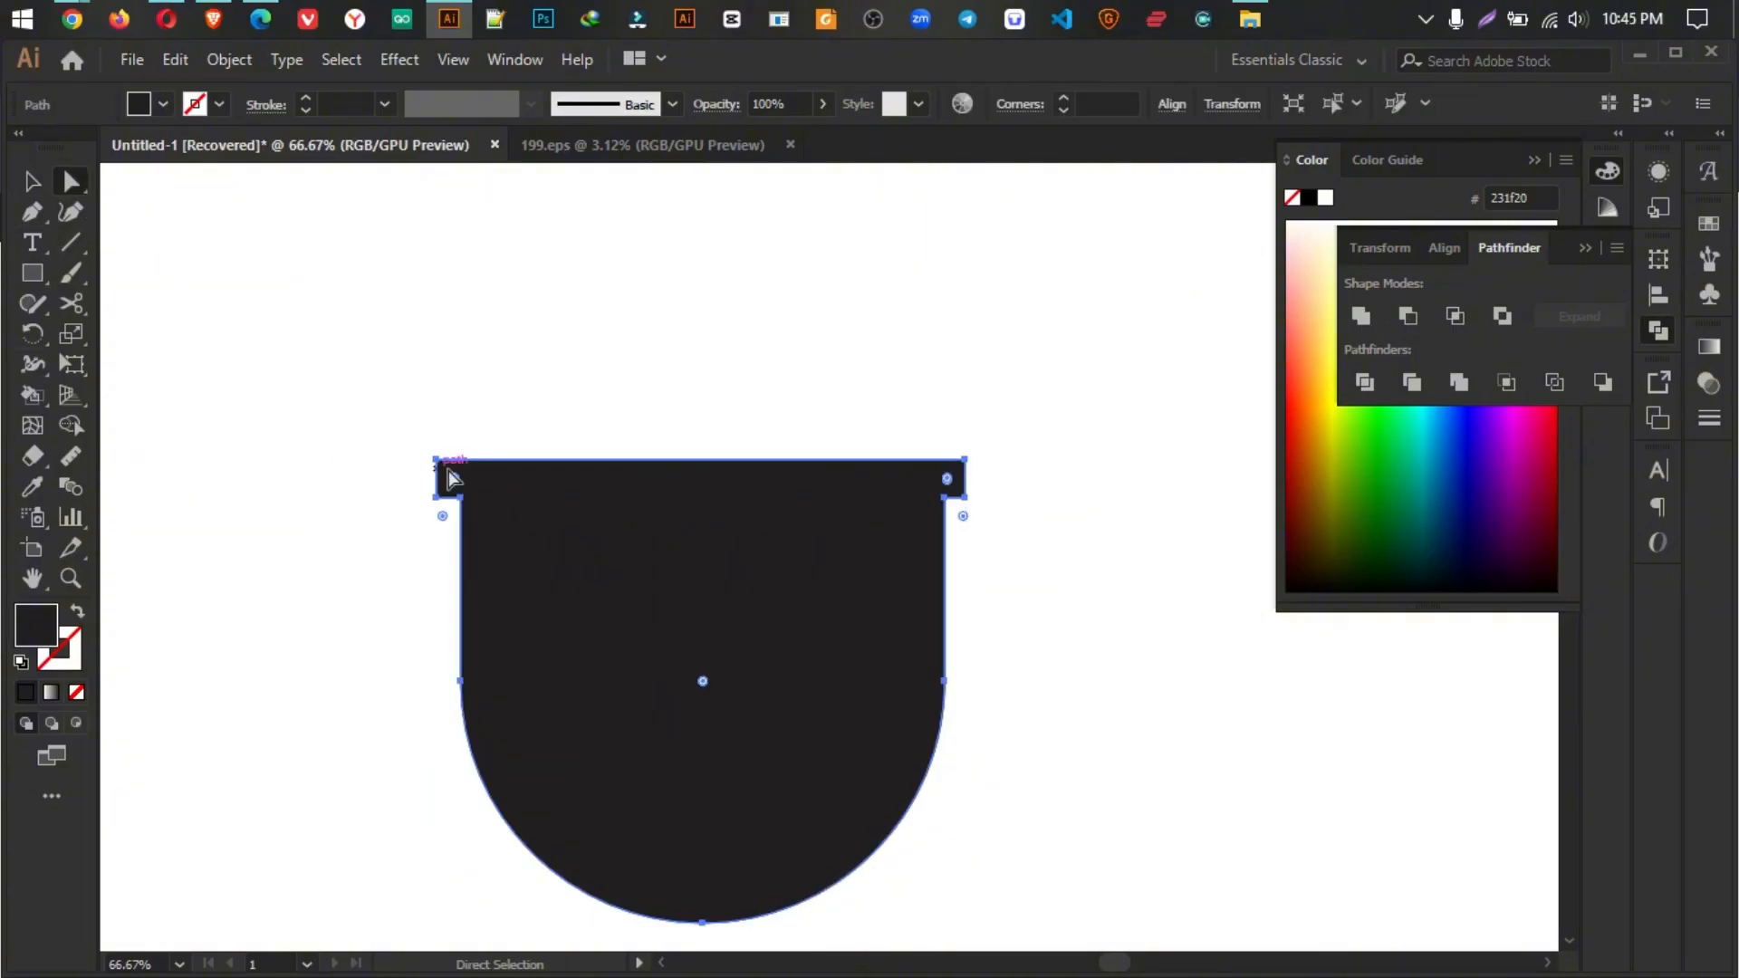
{"action": "left_click", "coordinate": [965, 460]}
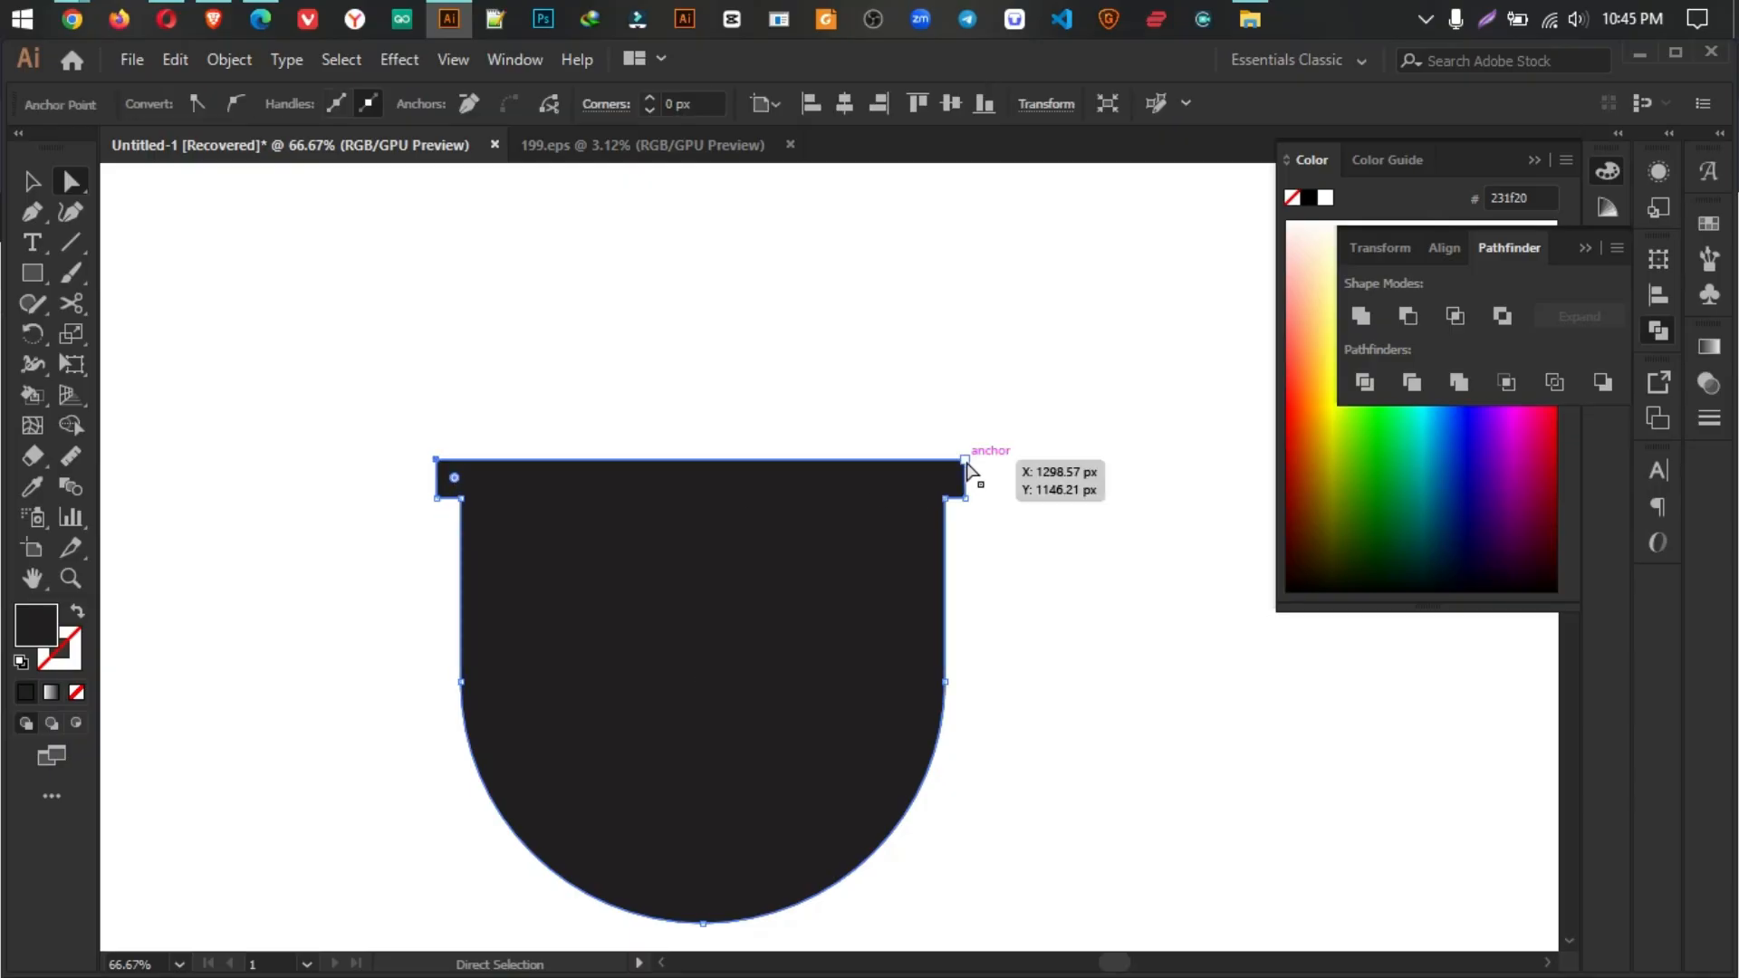
{"action": "left_click", "coordinate": [438, 461], "text": "shift"}
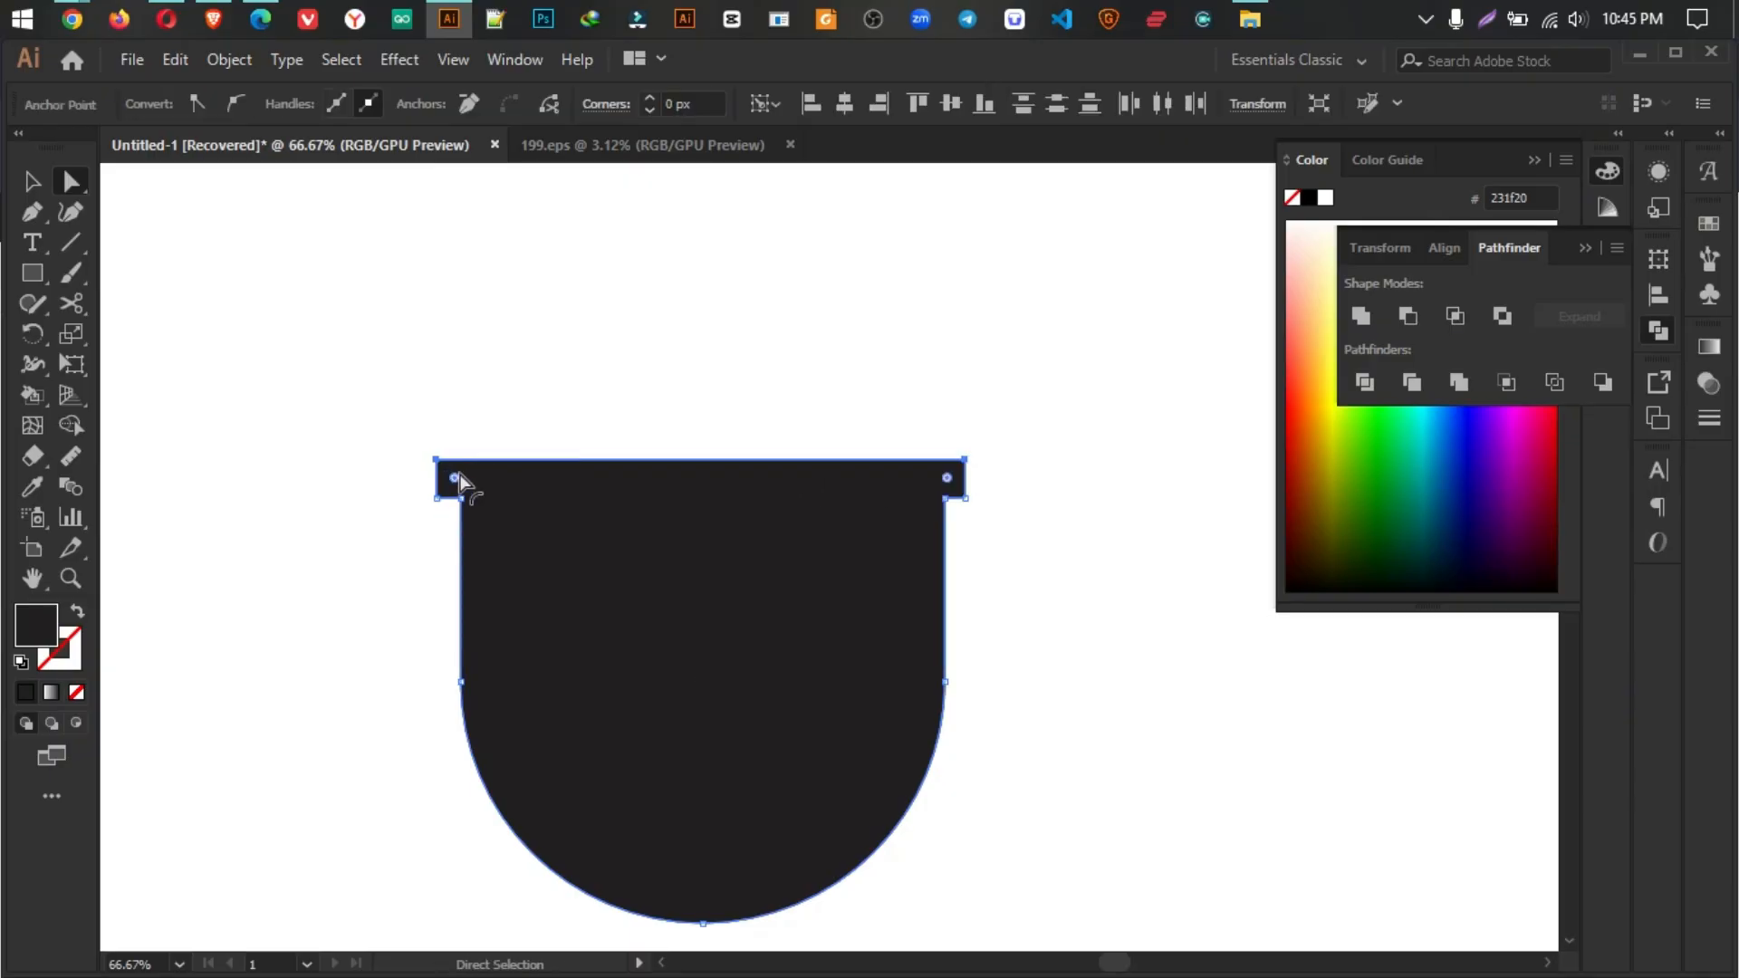
{"action": "left_click_drag", "start_coordinate": [453, 477], "coordinate": [554, 532]}
{"action": "scroll", "coordinate": [691, 369], "scroll_direction": "down", "scroll_amount": 2}
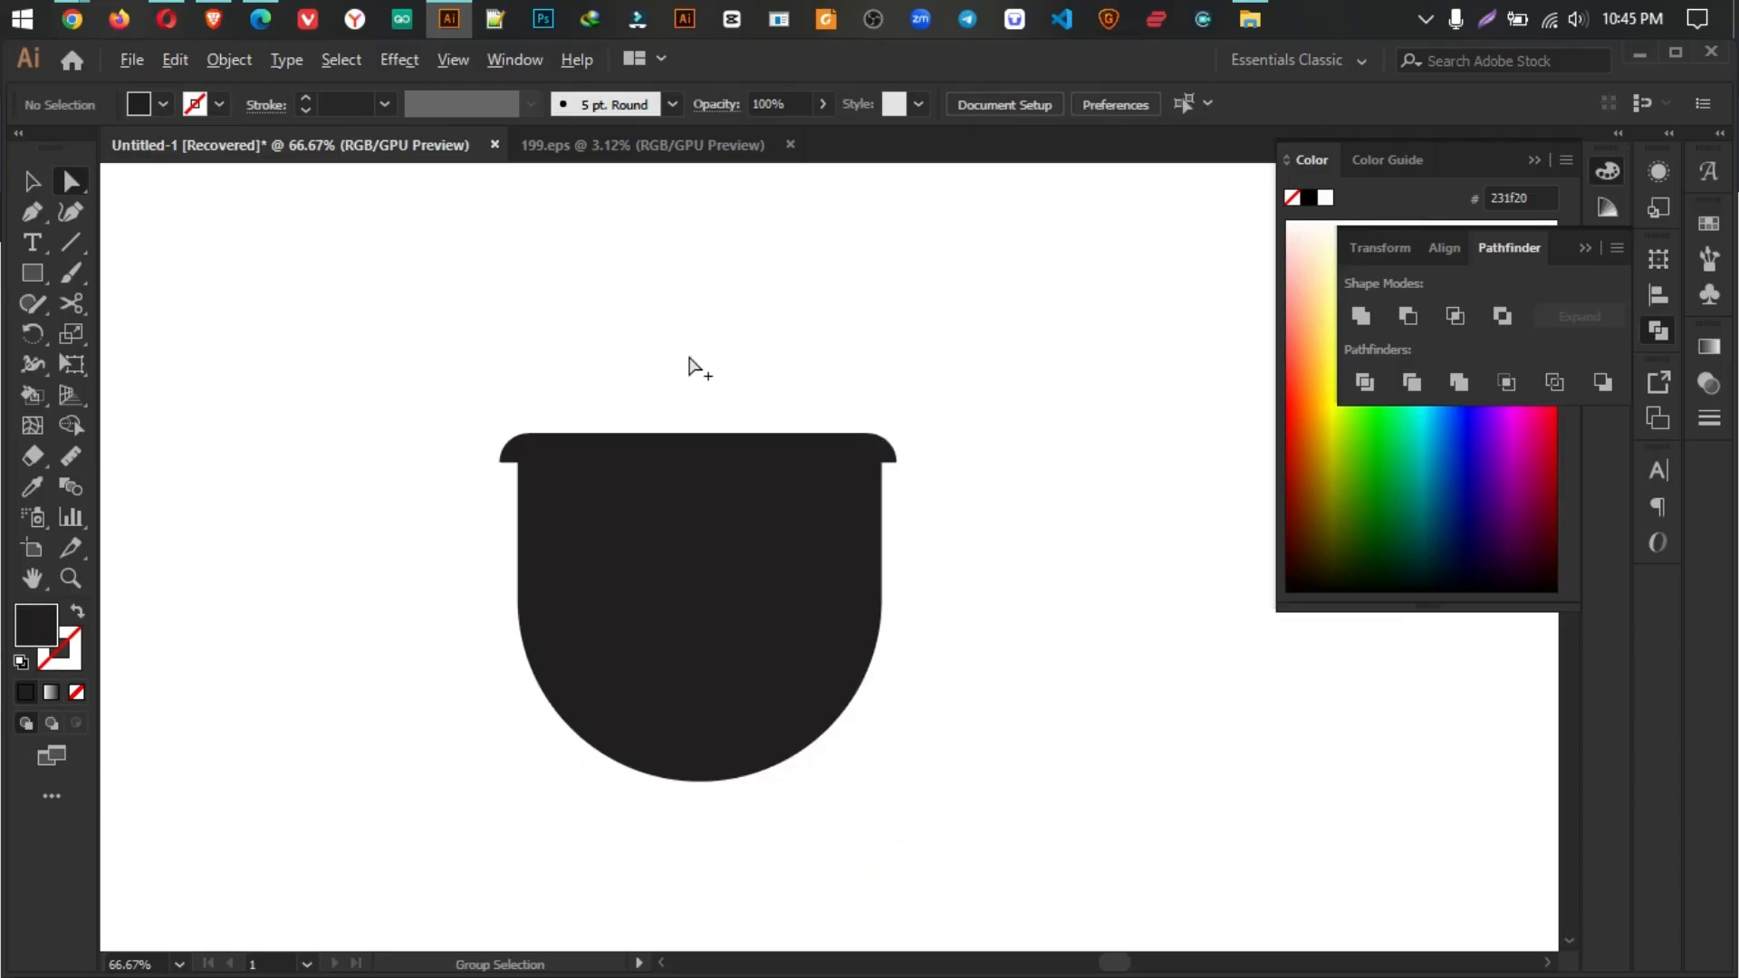
{"action": "left_click", "coordinate": [33, 184]}
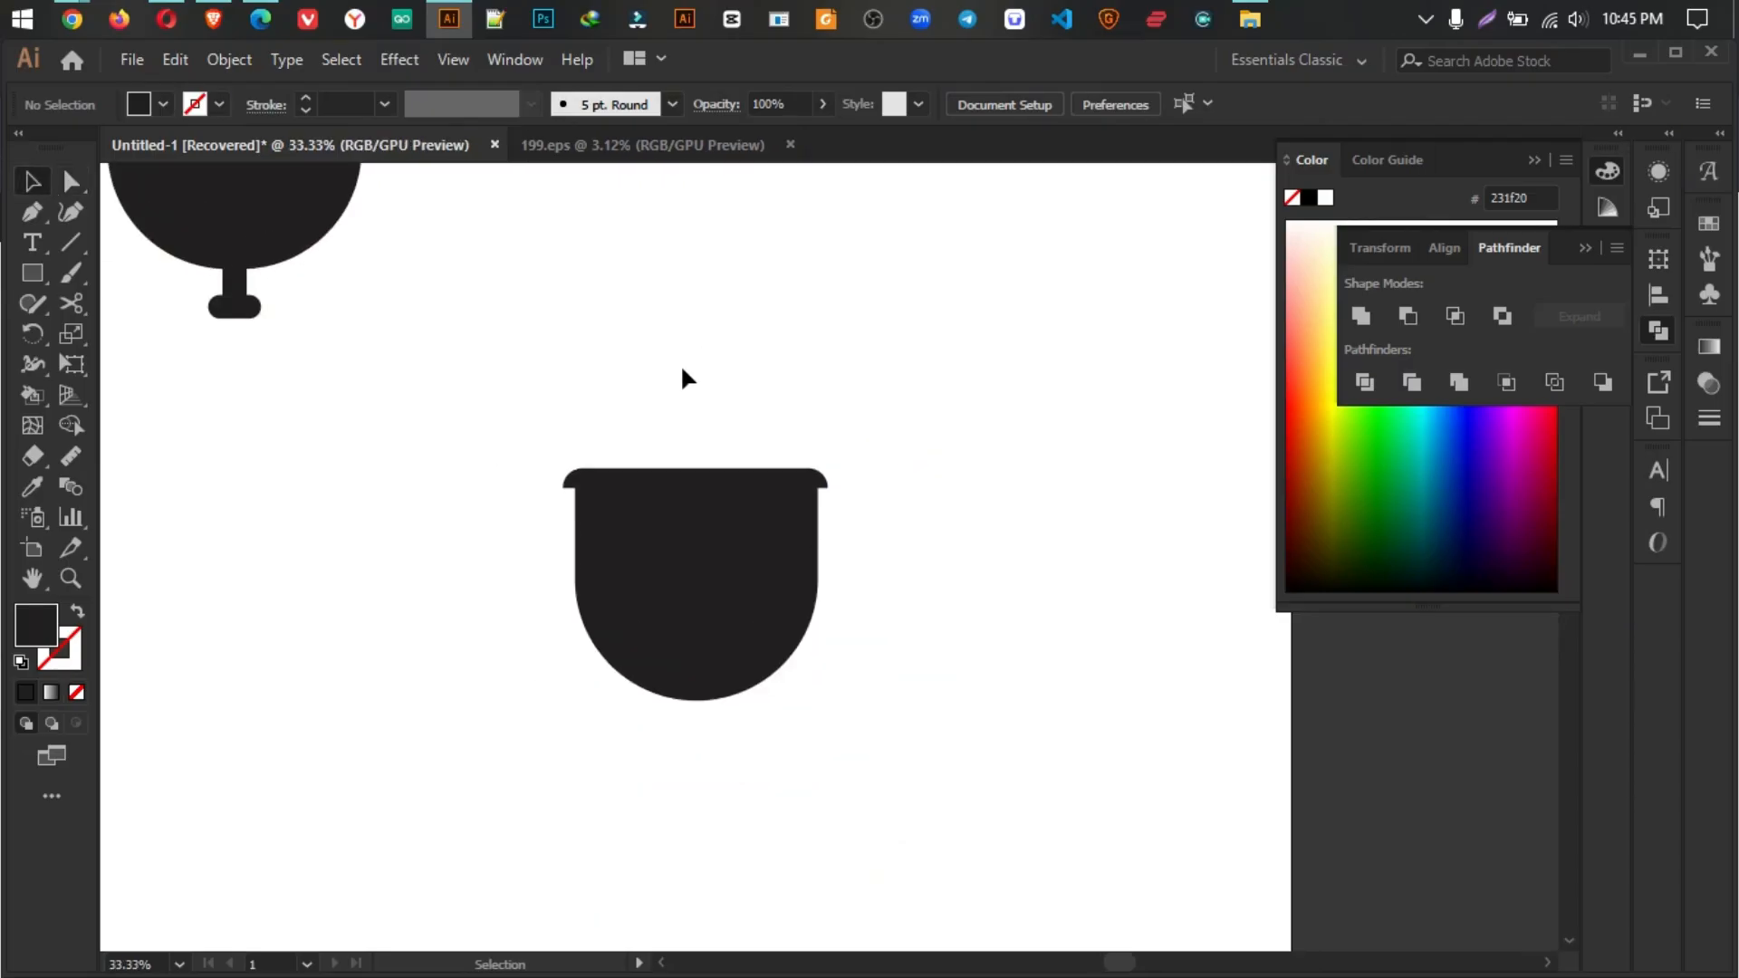
Step: Place a copy of the second plug's prongs centered just above the third plug's body
{"action": "scroll", "coordinate": [752, 456], "scroll_direction": "up", "scroll_amount": 6}
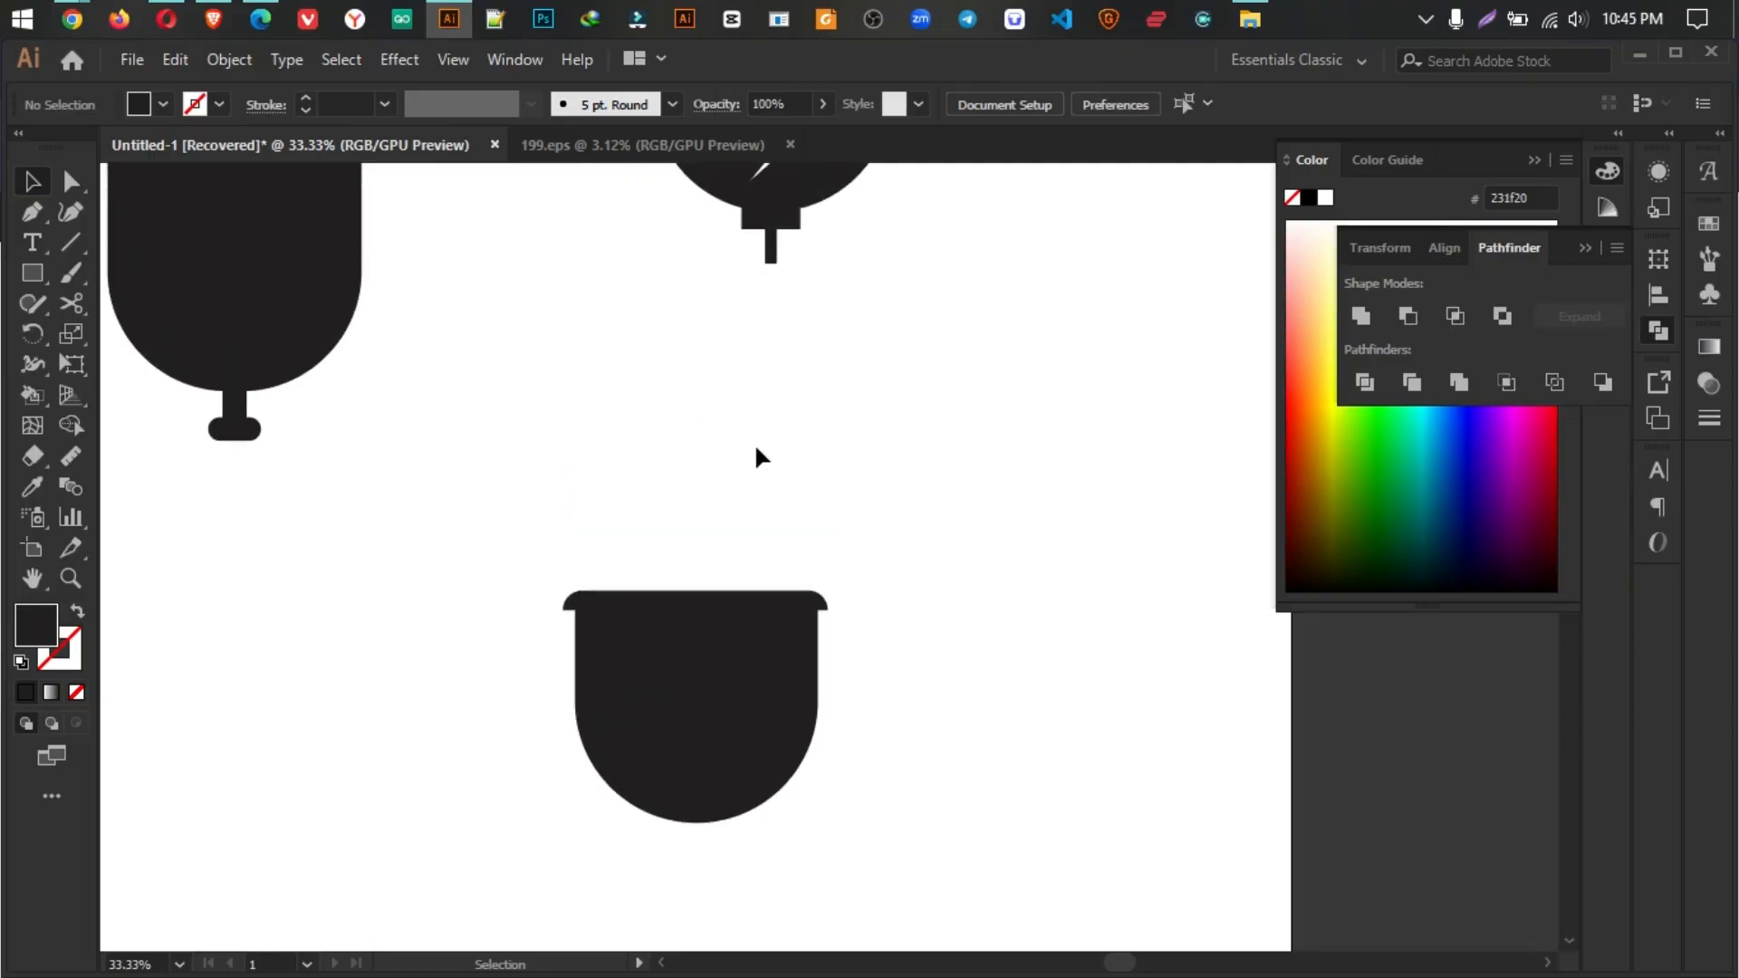
{"action": "scroll", "coordinate": [723, 333], "scroll_direction": "down", "scroll_amount": 1}
{"action": "scroll", "coordinate": [711, 226], "scroll_direction": "down", "scroll_amount": 2}
{"action": "left_click", "coordinate": [710, 226]}
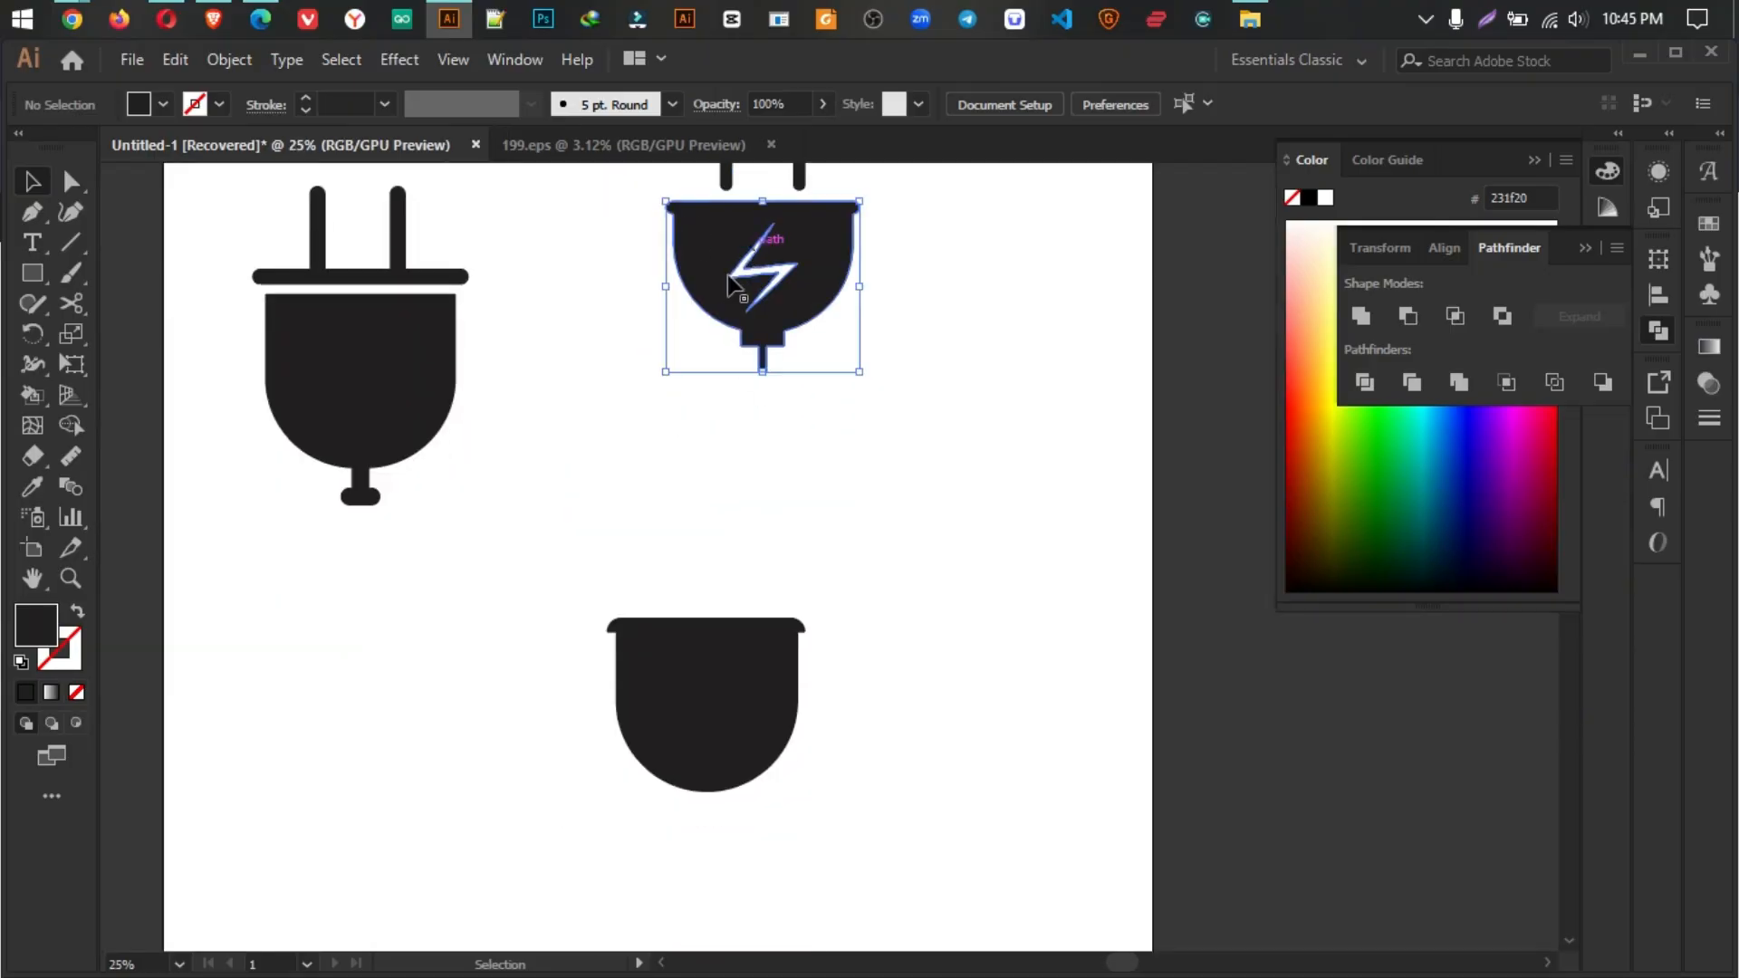
{"action": "scroll", "coordinate": [679, 225], "scroll_direction": "up", "scroll_amount": 1}
{"action": "left_click_drag", "start_coordinate": [679, 218], "coordinate": [737, 711]}
{"action": "scroll", "coordinate": [699, 742], "scroll_direction": "down", "scroll_amount": 2}
{"action": "scroll", "coordinate": [693, 730], "scroll_direction": "up", "scroll_amount": 2}
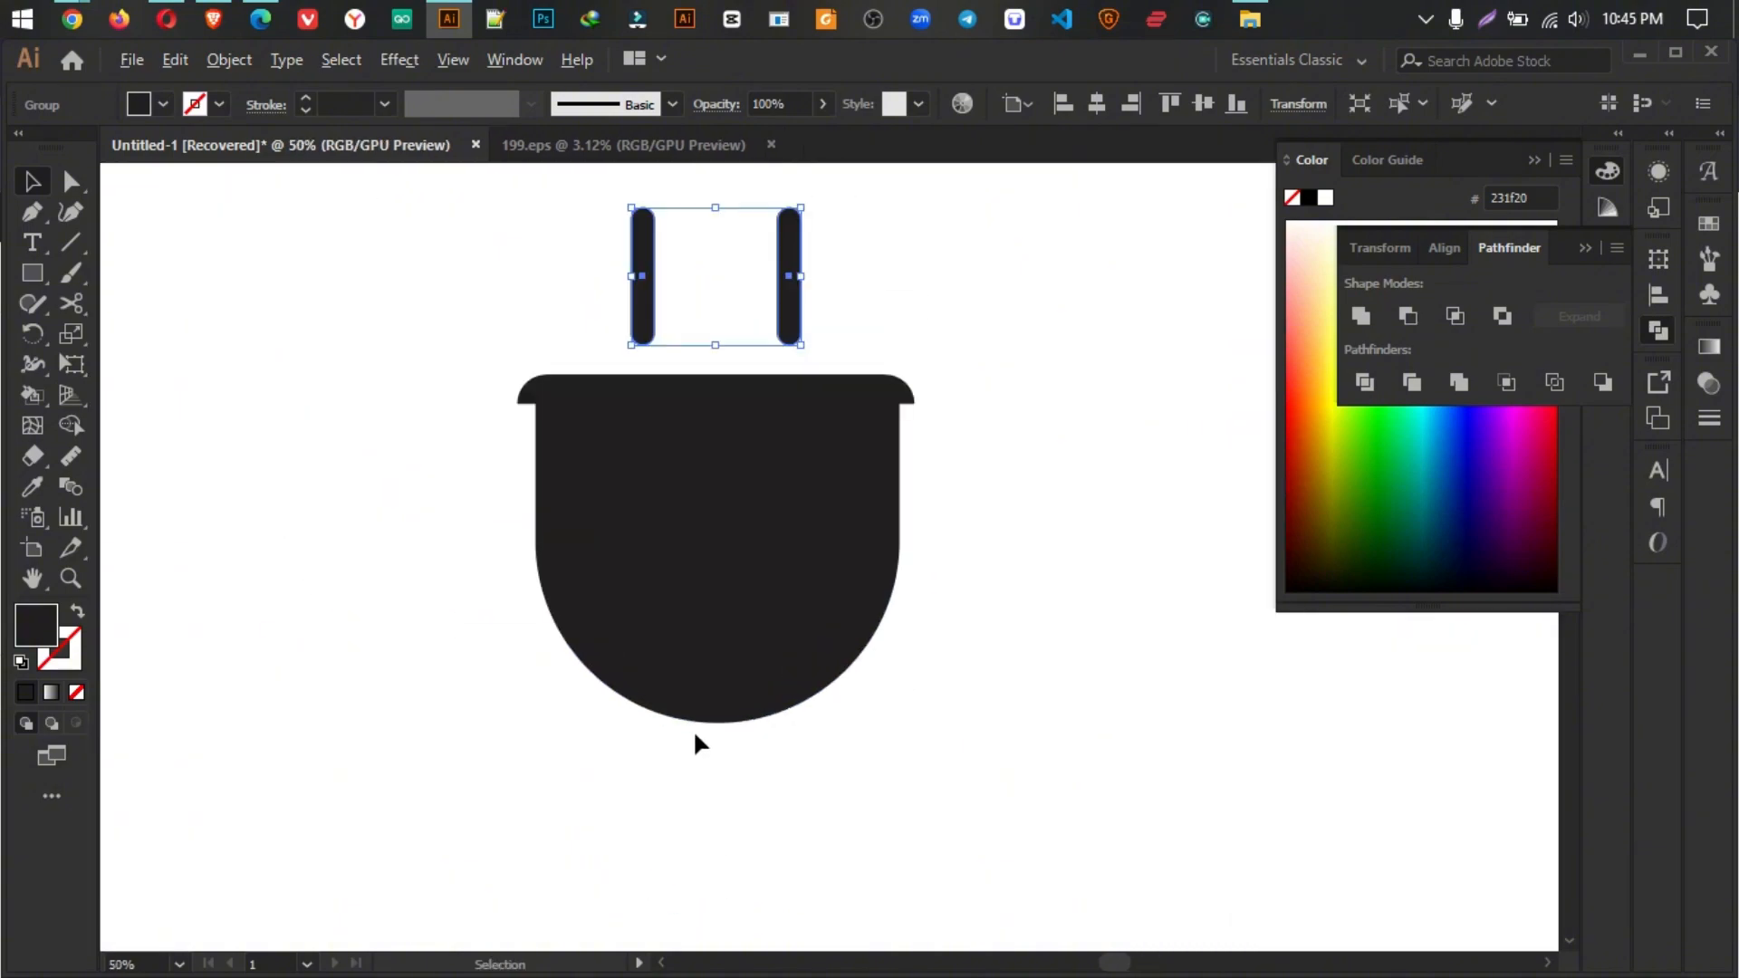
{"action": "left_click", "coordinate": [951, 562]}
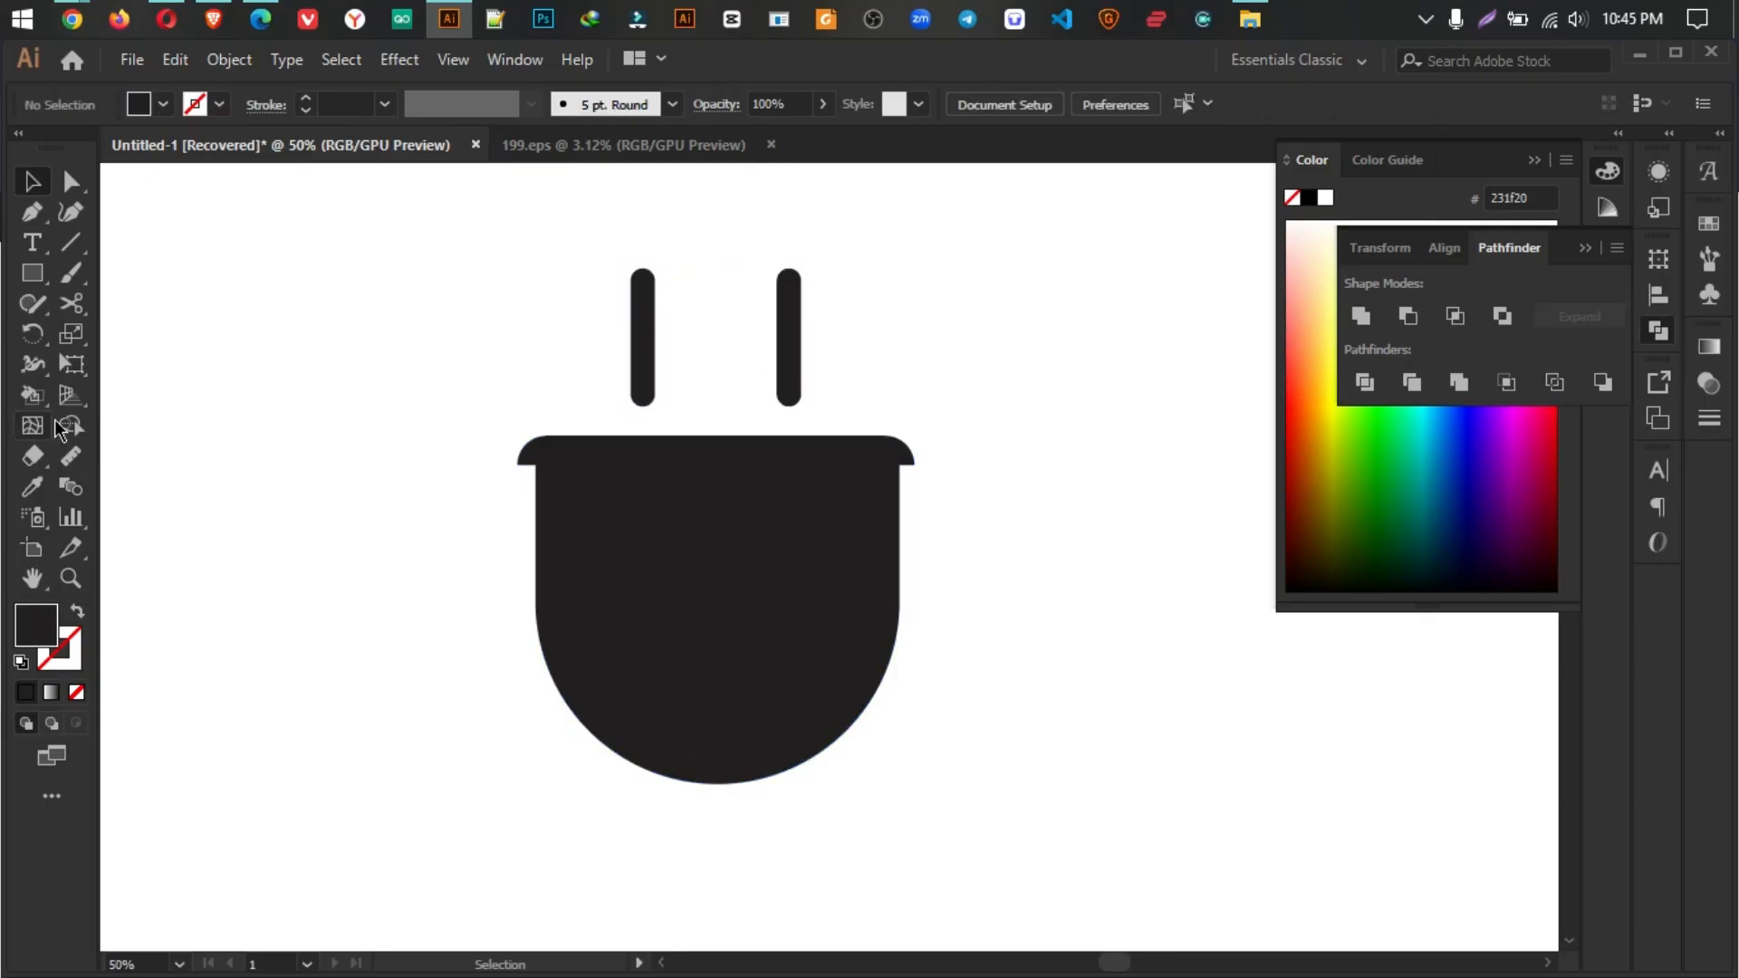
Step: Ungroup the third plug's prongs and place a copy of one prong beside the body
{"action": "left_click", "coordinate": [33, 272]}
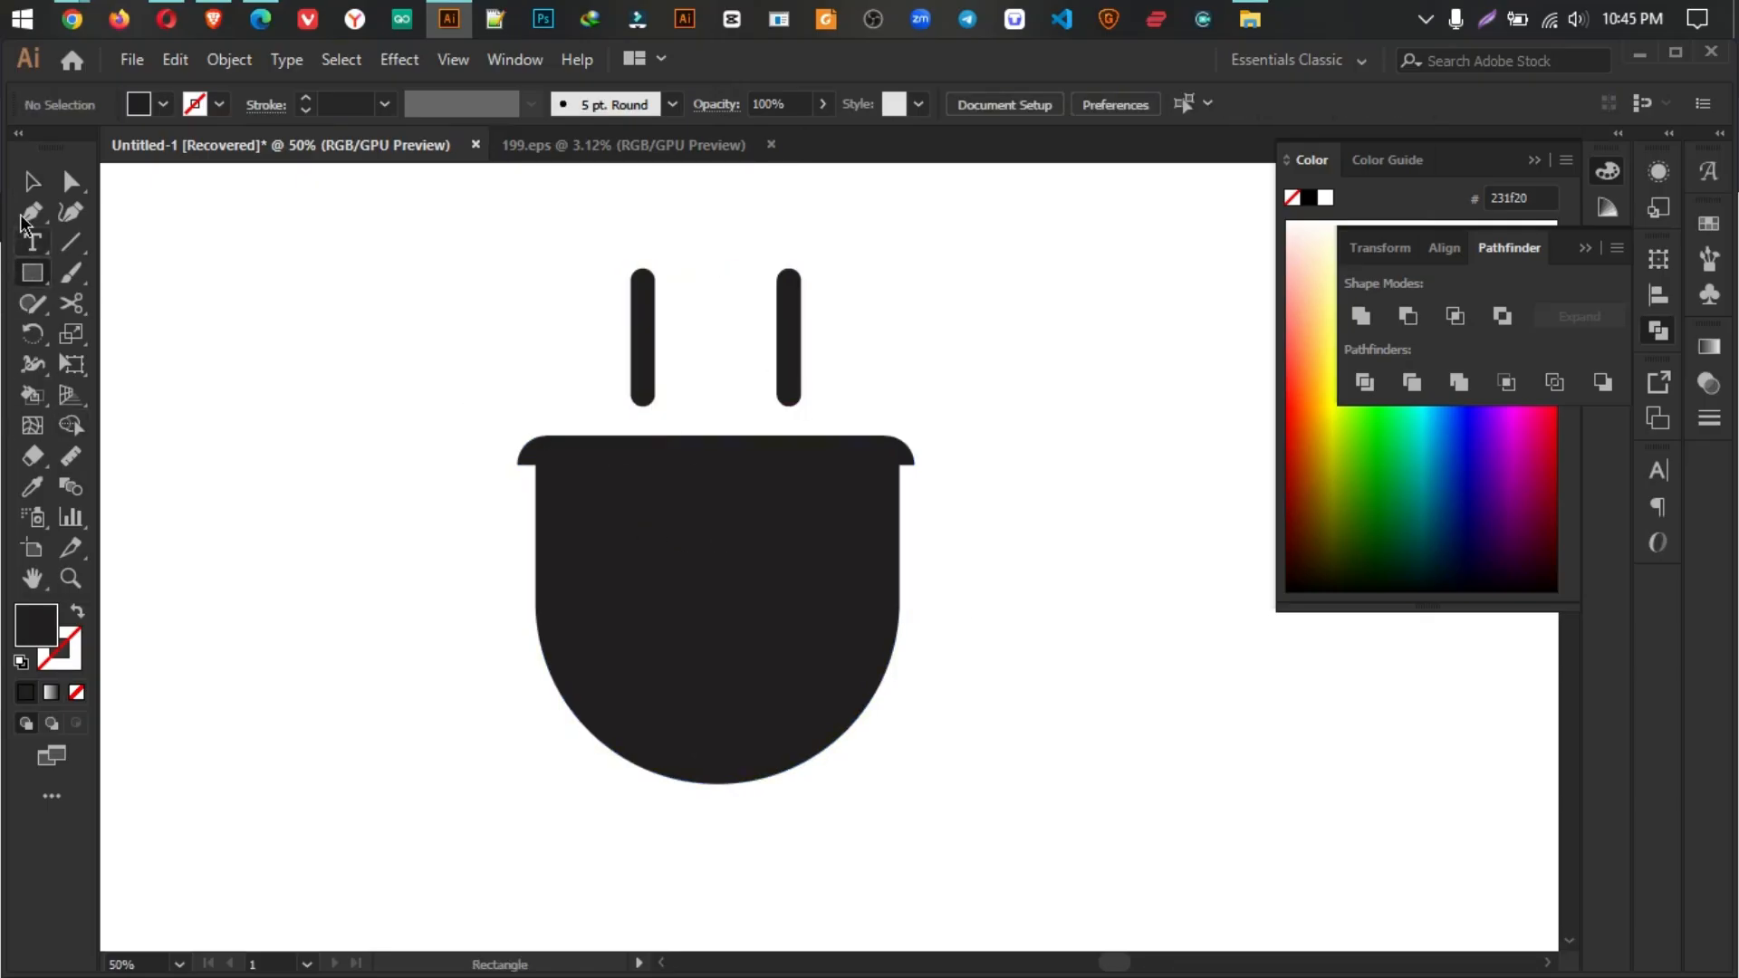
{"action": "left_click", "coordinate": [33, 181]}
{"action": "left_click", "coordinate": [645, 354]}
{"action": "right_click", "coordinate": [647, 345]}
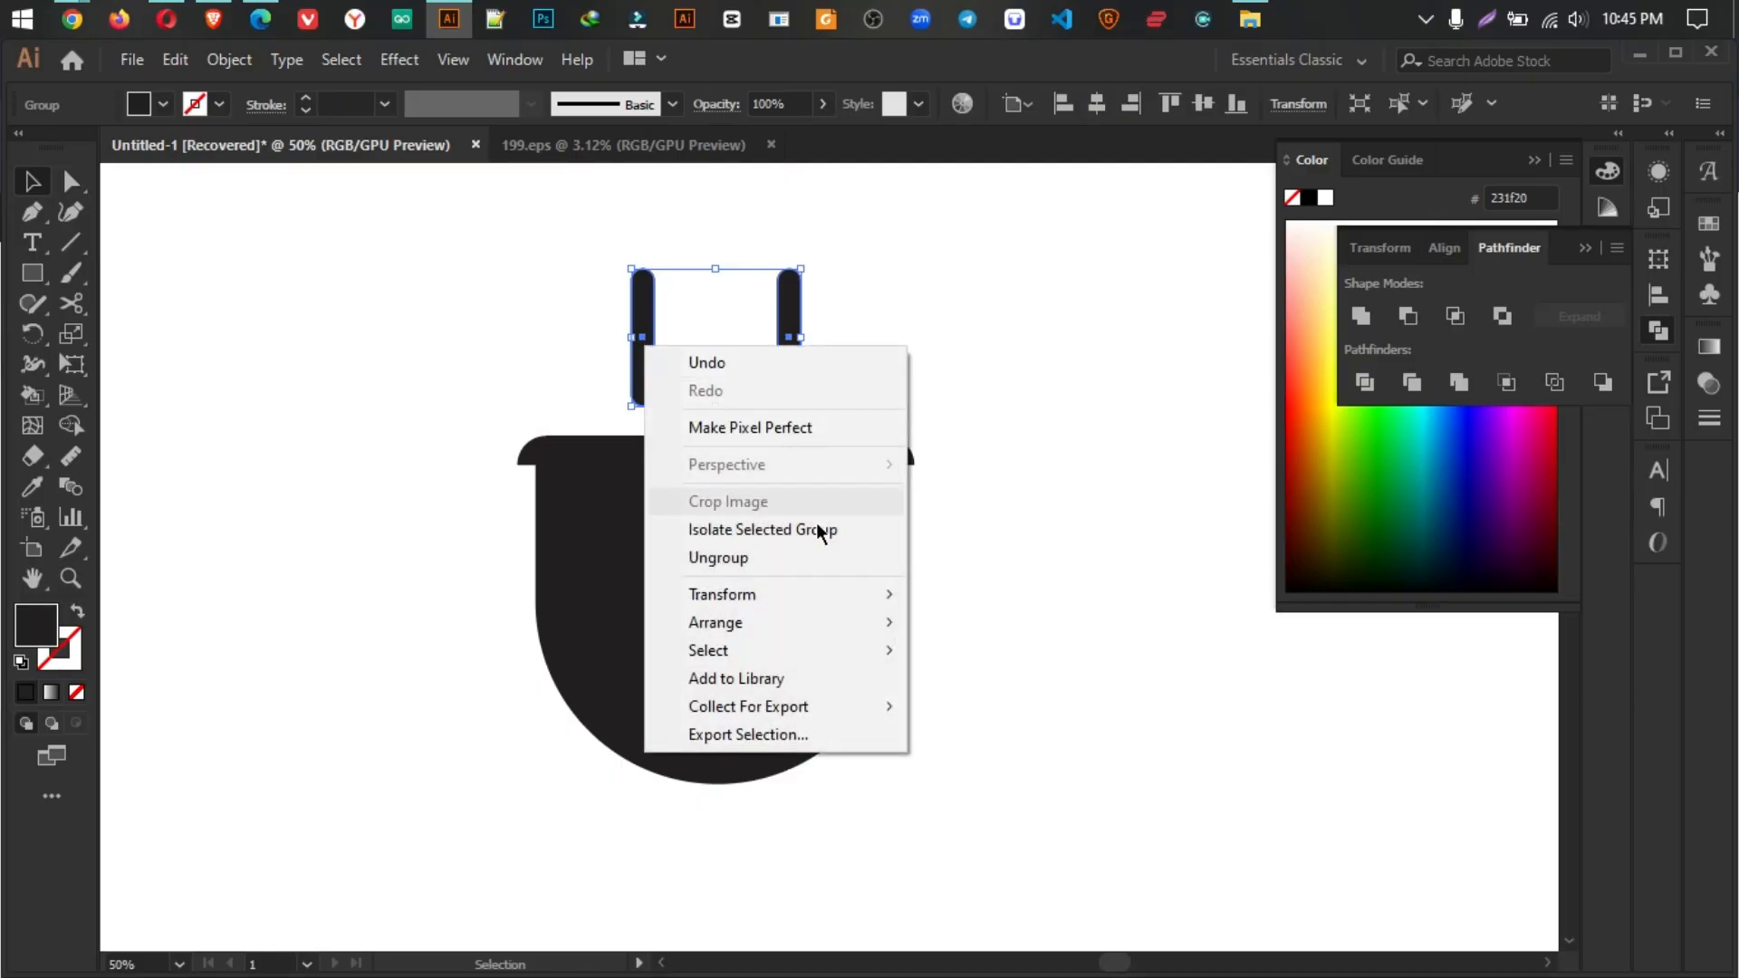
{"action": "left_click", "coordinate": [806, 332]}
{"action": "left_click_drag", "start_coordinate": [806, 345], "coordinate": [1026, 630]}
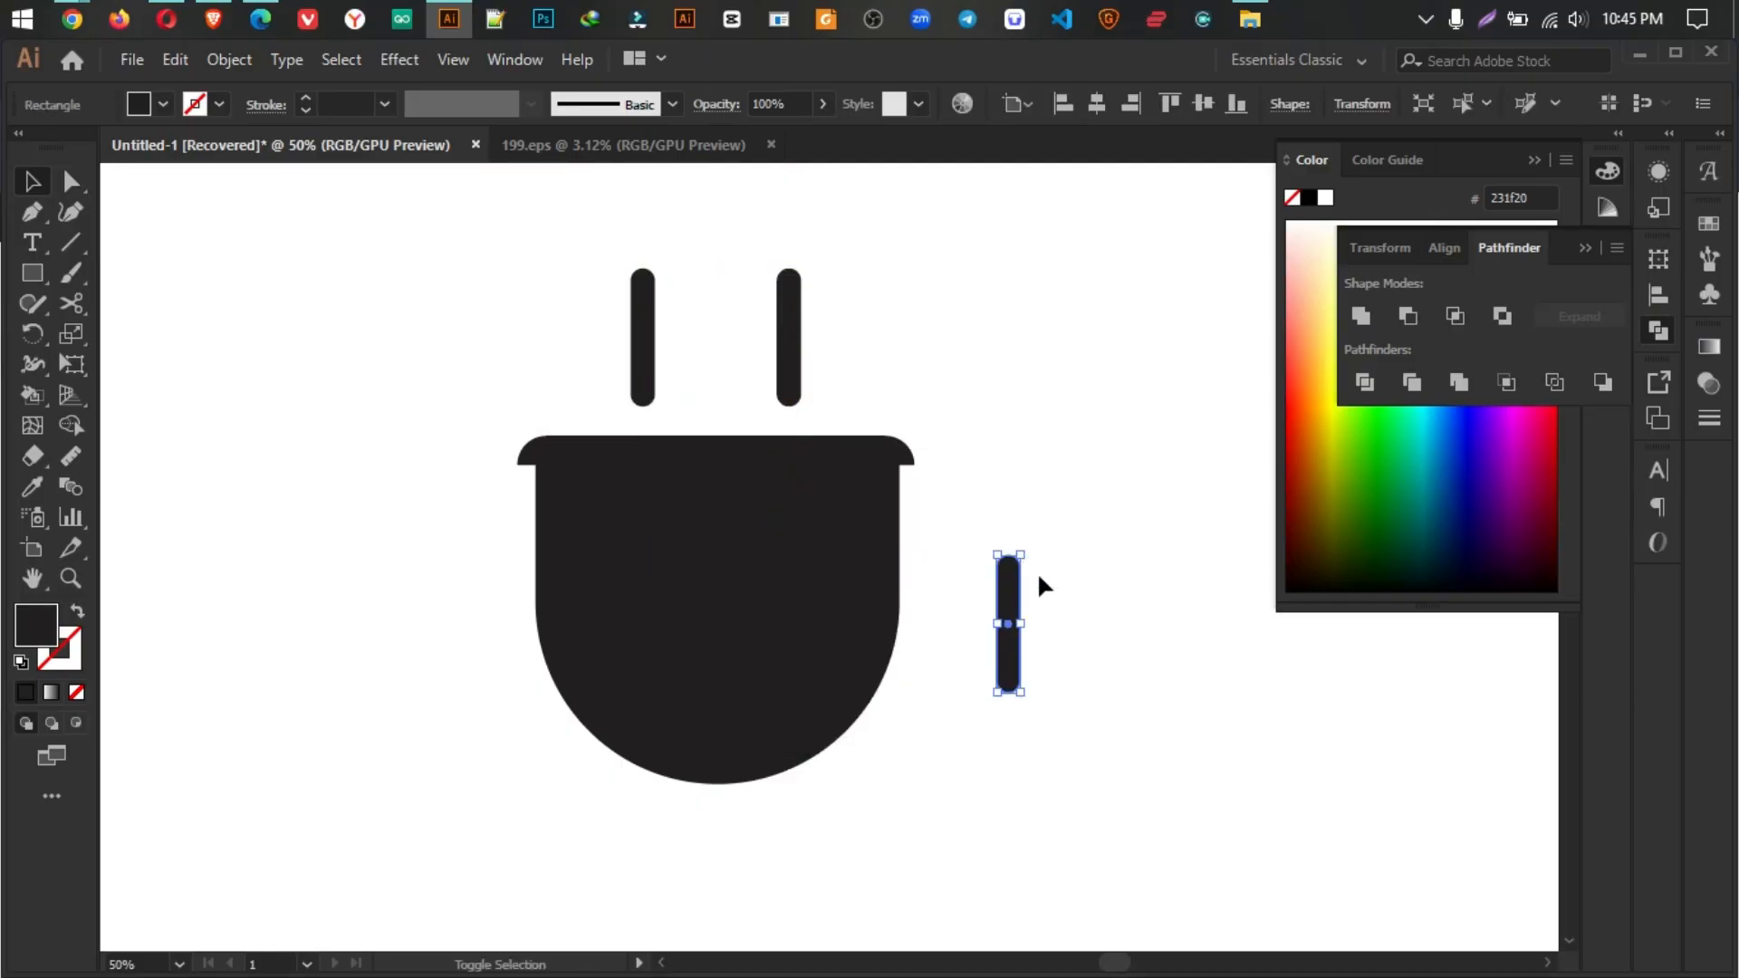
Step: Rotate the prong copy to horizontal, shift it slightly upward and fill it with green 00a151
{"action": "left_click_drag", "start_coordinate": [1033, 554], "coordinate": [1158, 727]}
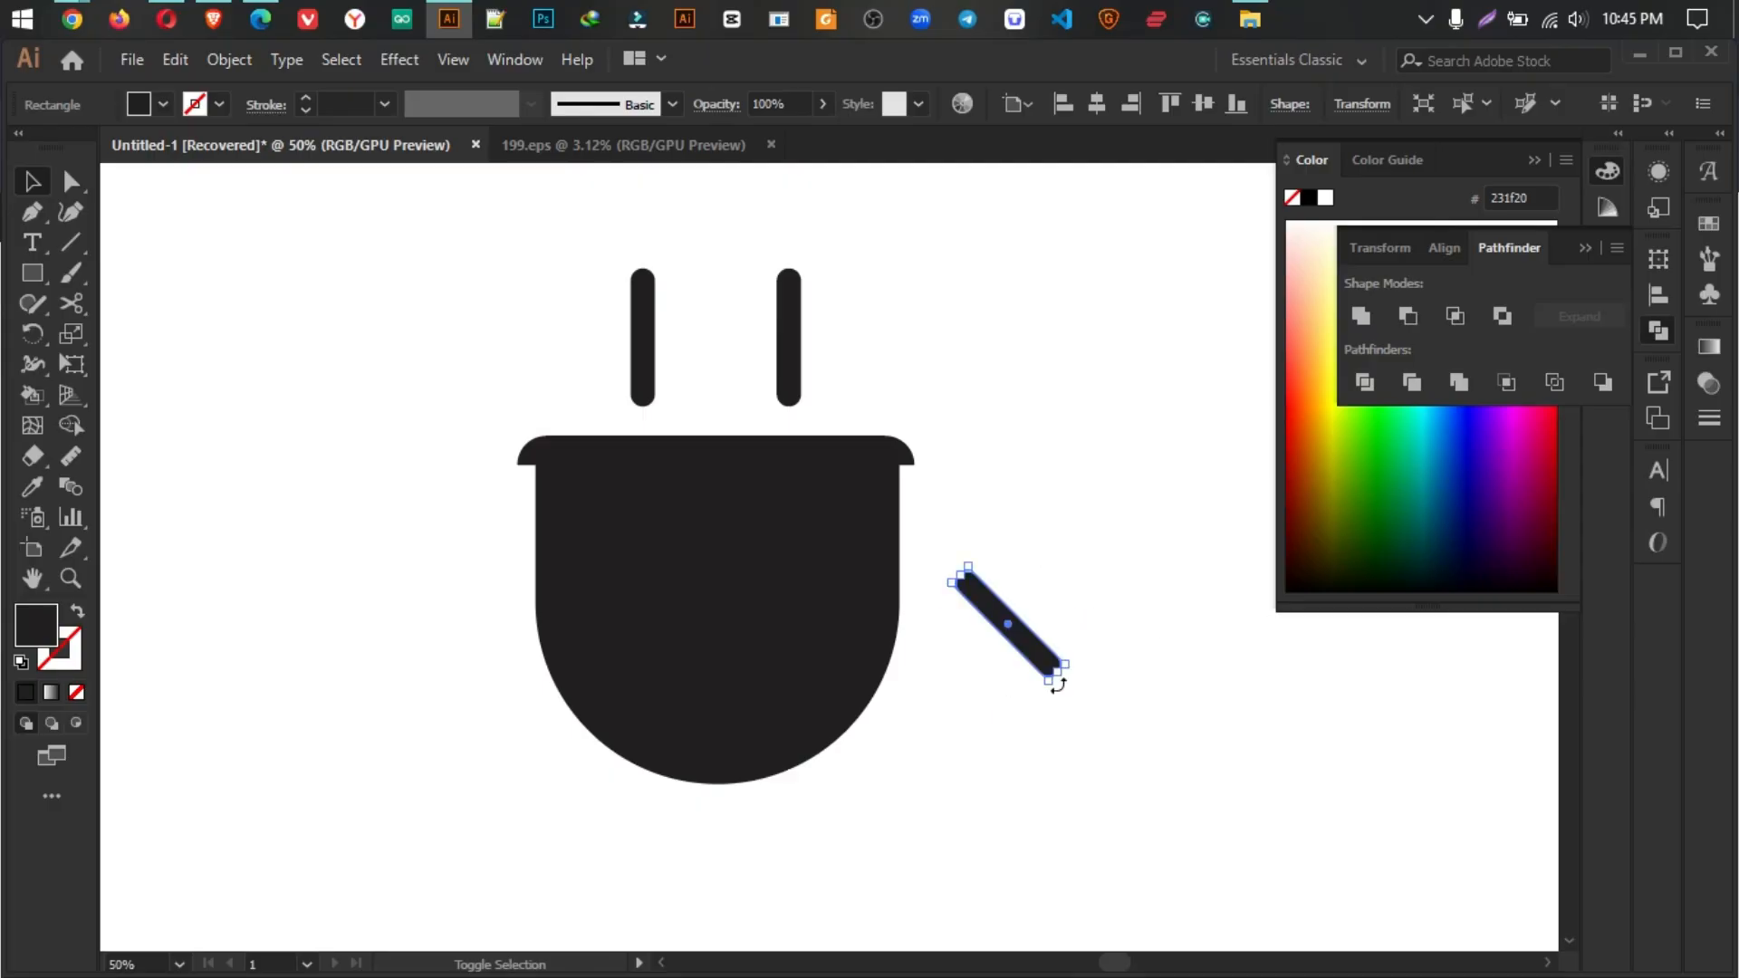
{"action": "left_click_drag", "start_coordinate": [1057, 685], "coordinate": [745, 594]}
{"action": "key", "text": "ctrl+z"}
{"action": "key", "text": "ctrl+z"}
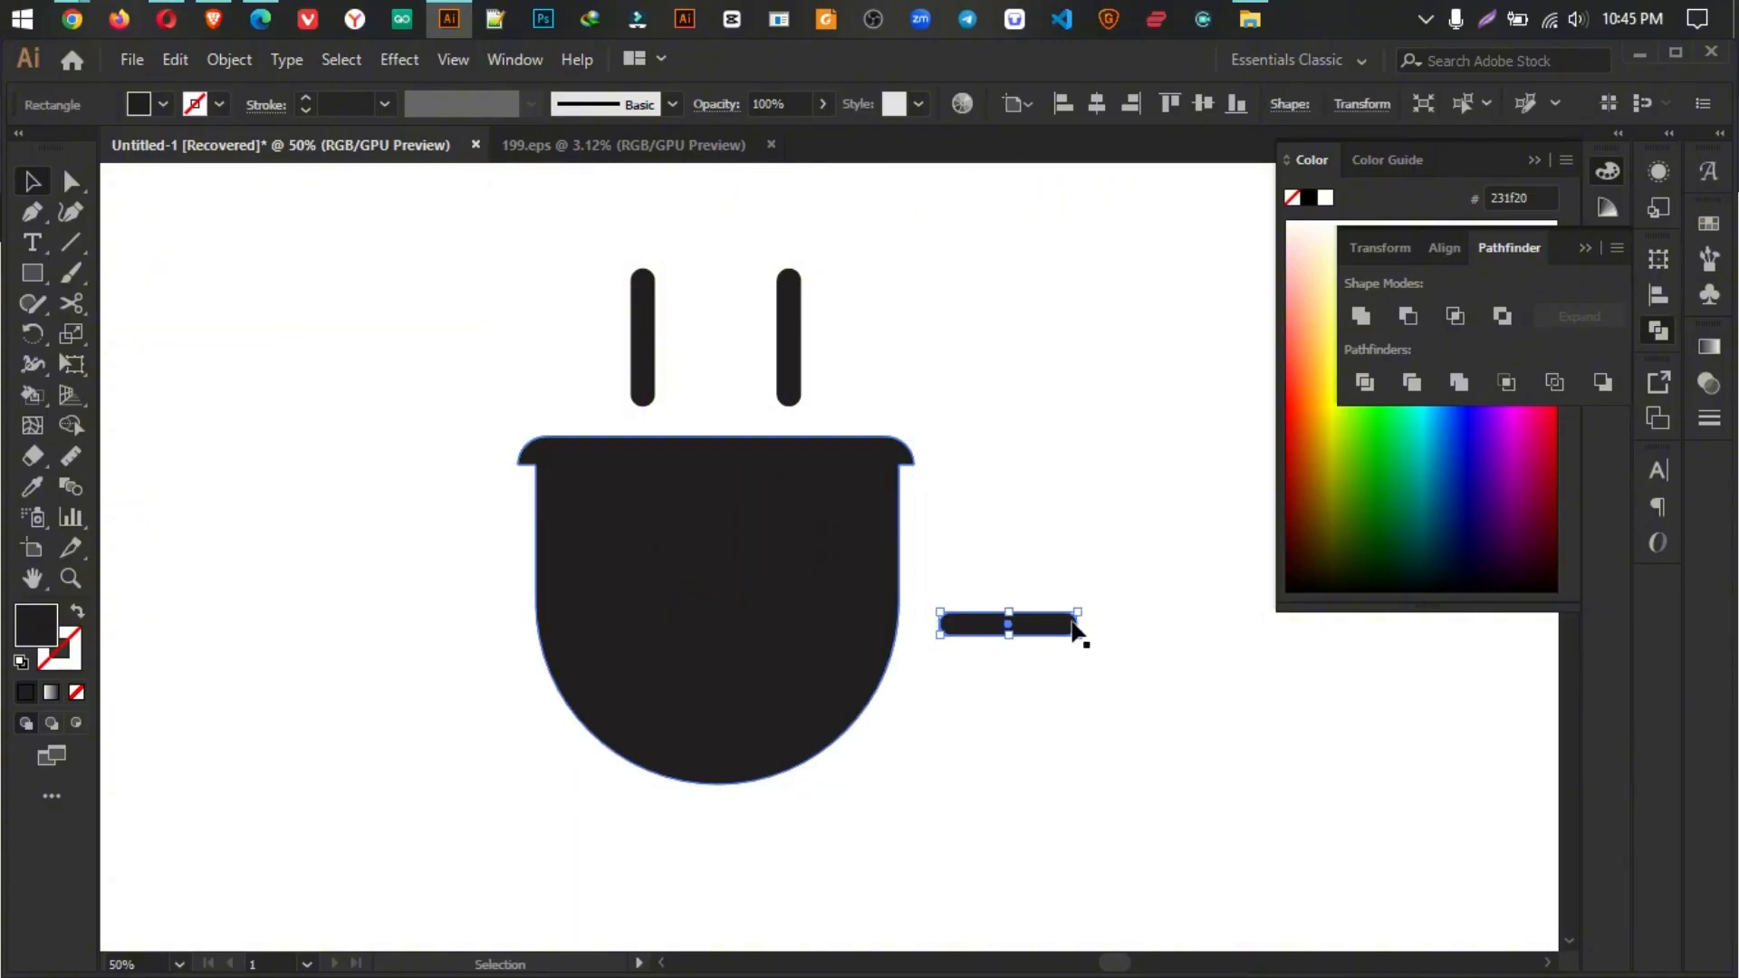
{"action": "left_click_drag", "start_coordinate": [1007, 627], "coordinate": [1006, 615]}
{"action": "left_click", "coordinate": [1410, 459]}
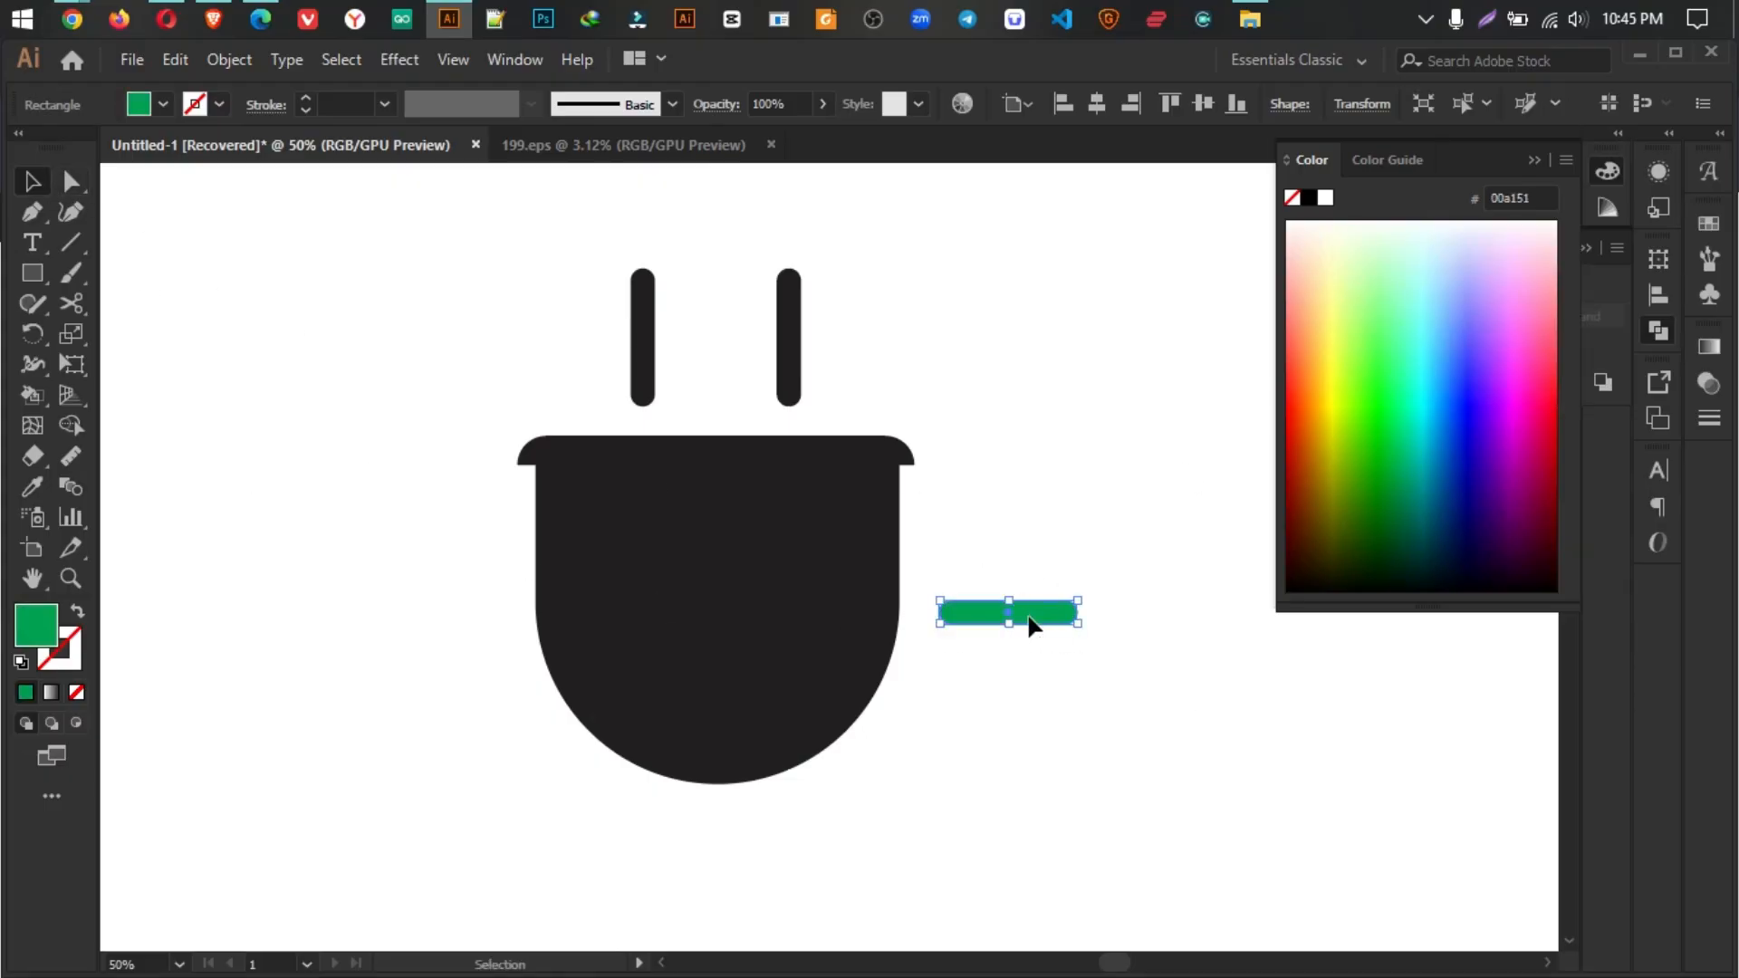
Step: Move the green bar onto the upper half of the third plug's body and center it horizontally
{"action": "left_click_drag", "start_coordinate": [1030, 622], "coordinate": [754, 575]}
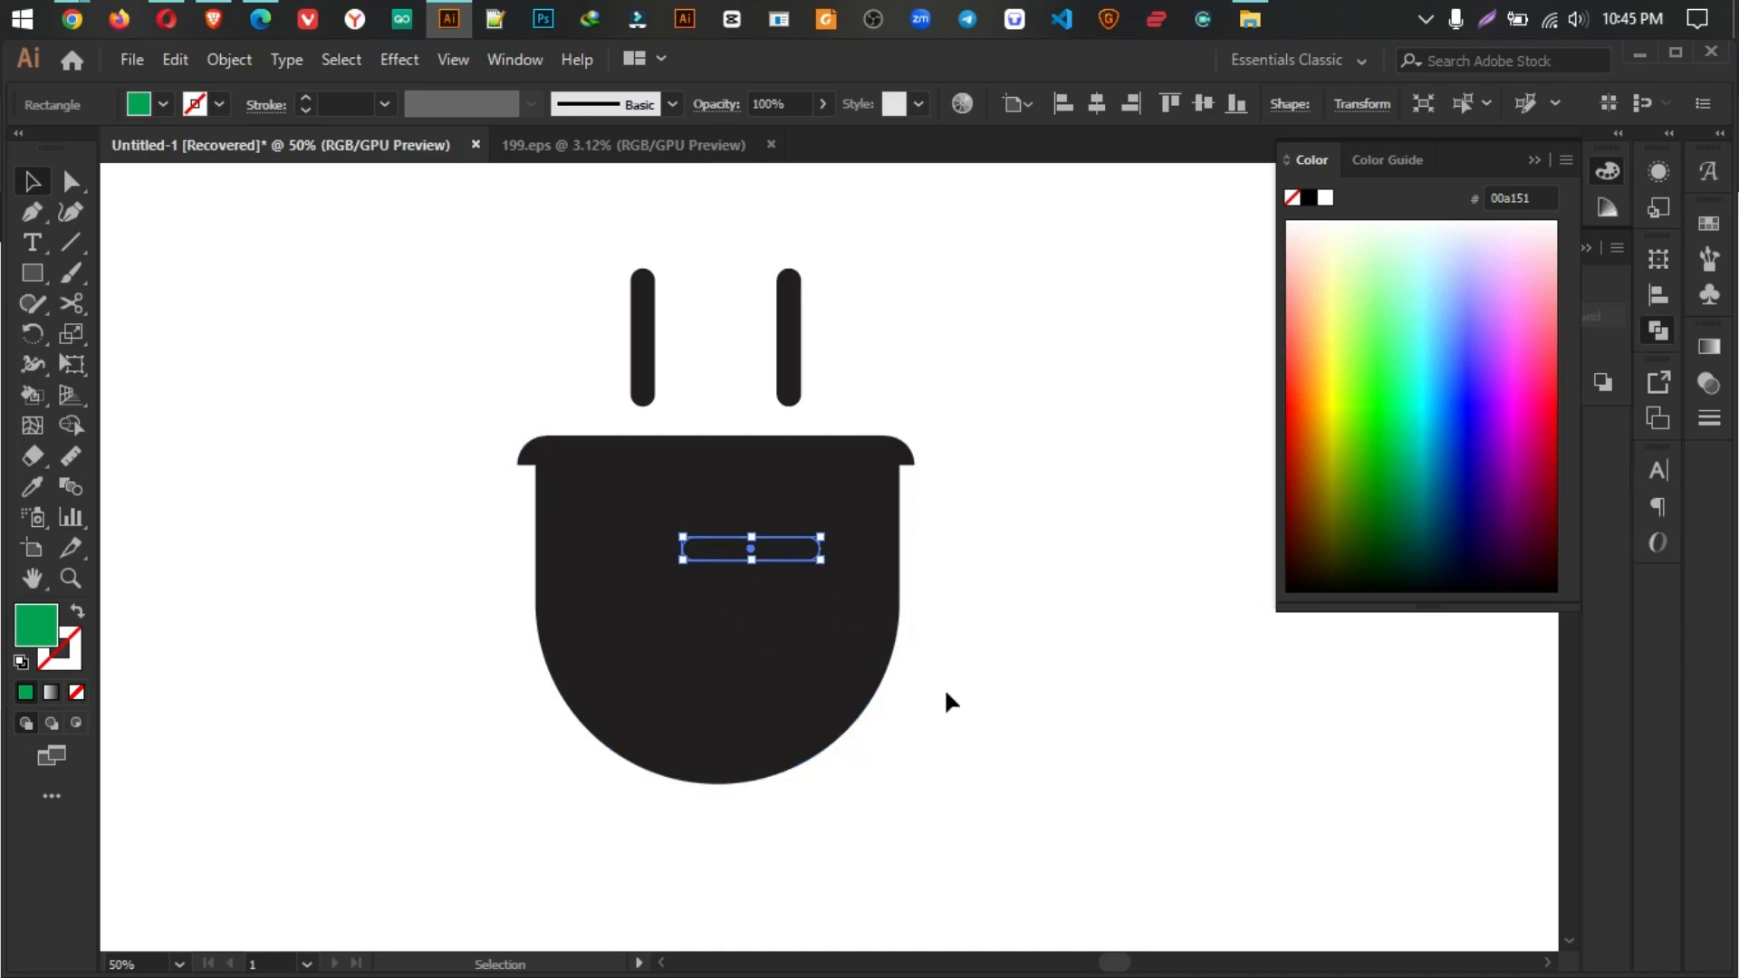
{"action": "left_click_drag", "start_coordinate": [943, 703], "coordinate": [780, 508]}
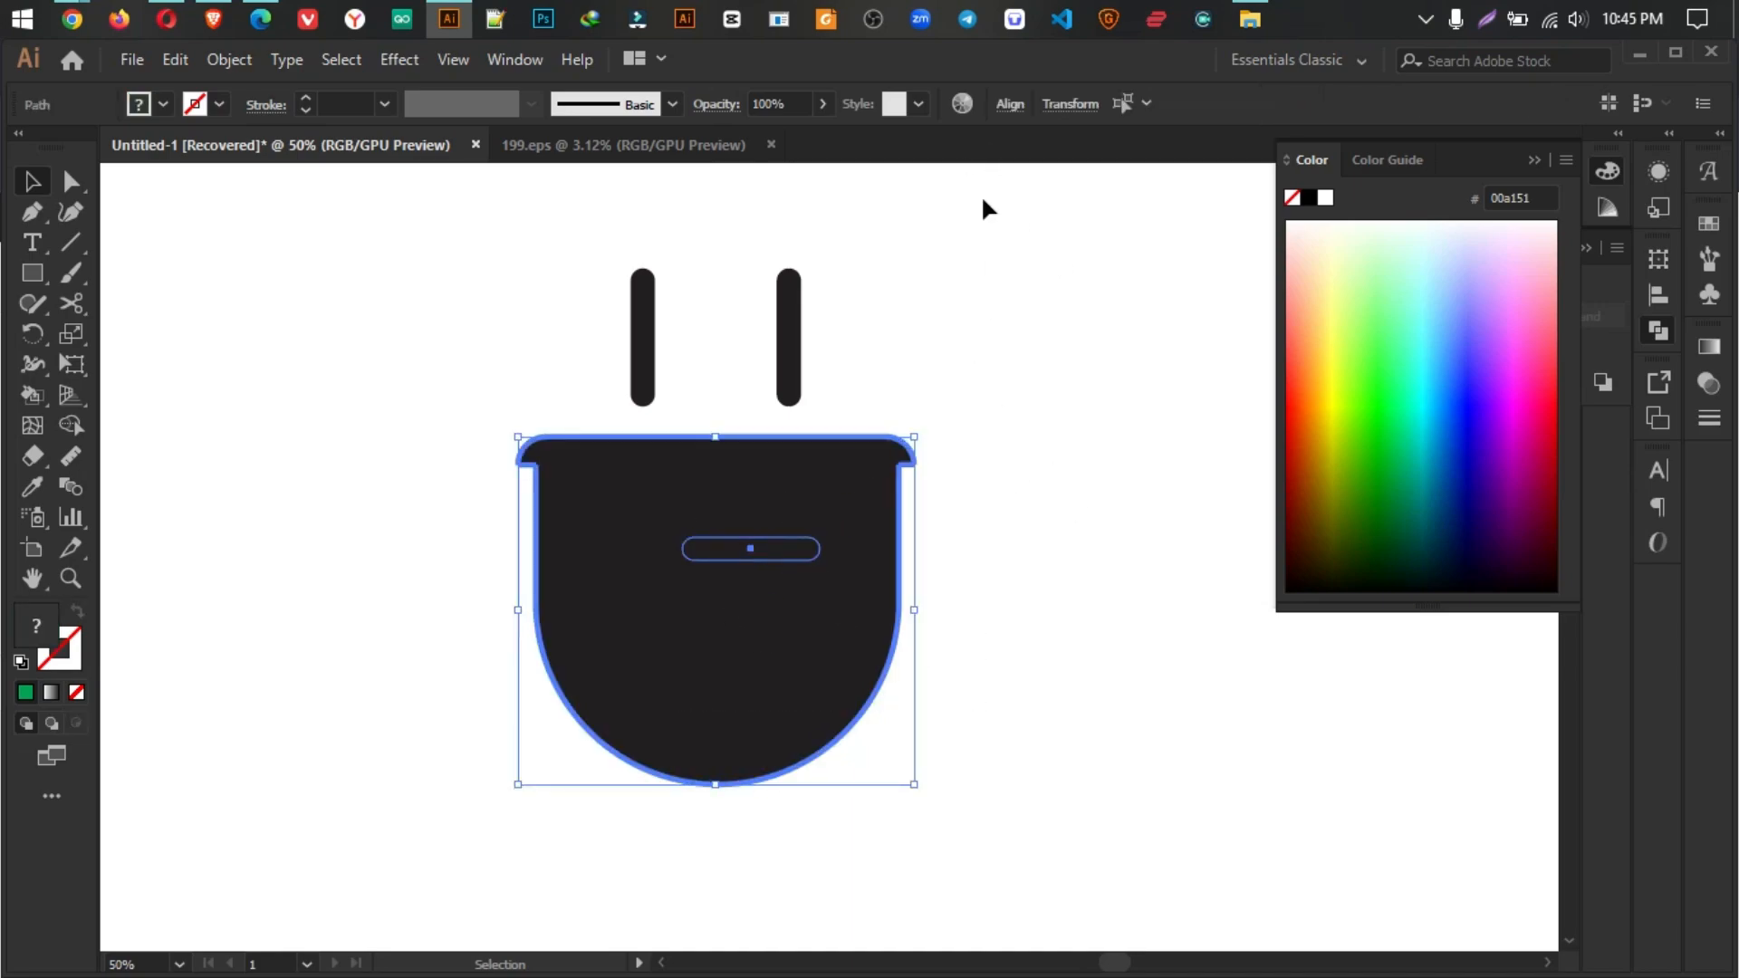
{"action": "left_click", "coordinate": [1026, 110]}
{"action": "left_click", "coordinate": [806, 177]}
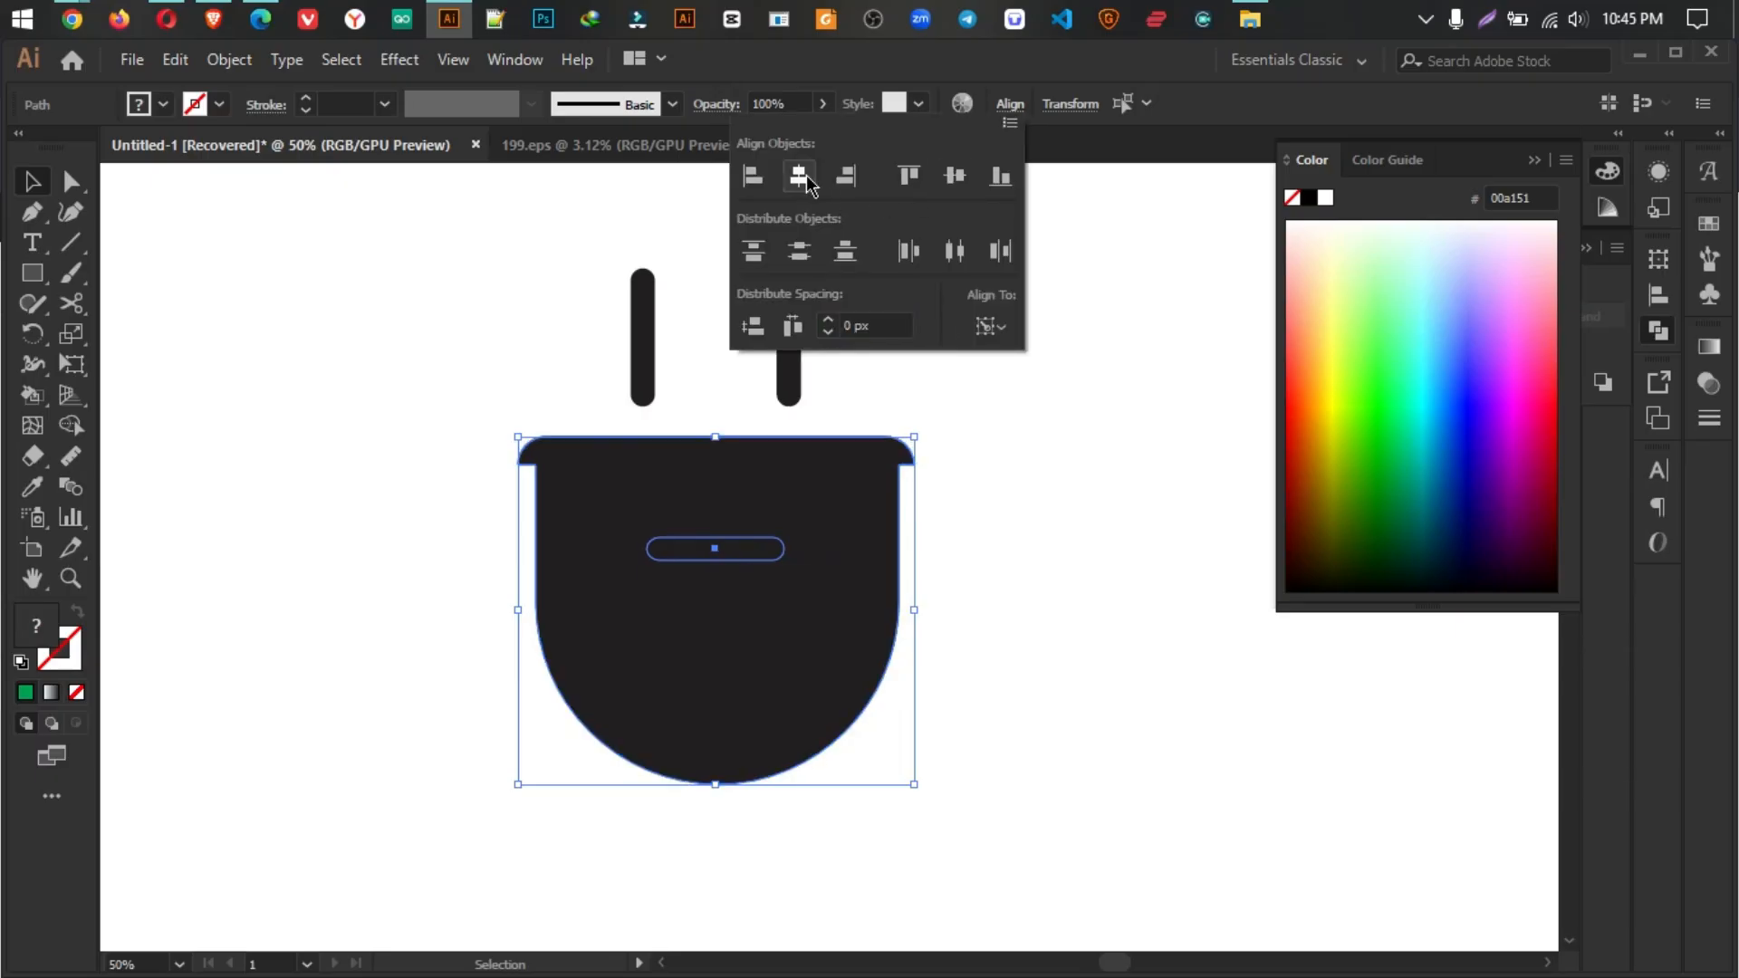
{"action": "left_click", "coordinate": [1096, 621]}
{"action": "left_click", "coordinate": [1094, 615]}
Step: Send the third plug's body to the back, behind the green bar
{"action": "left_click", "coordinate": [769, 551]}
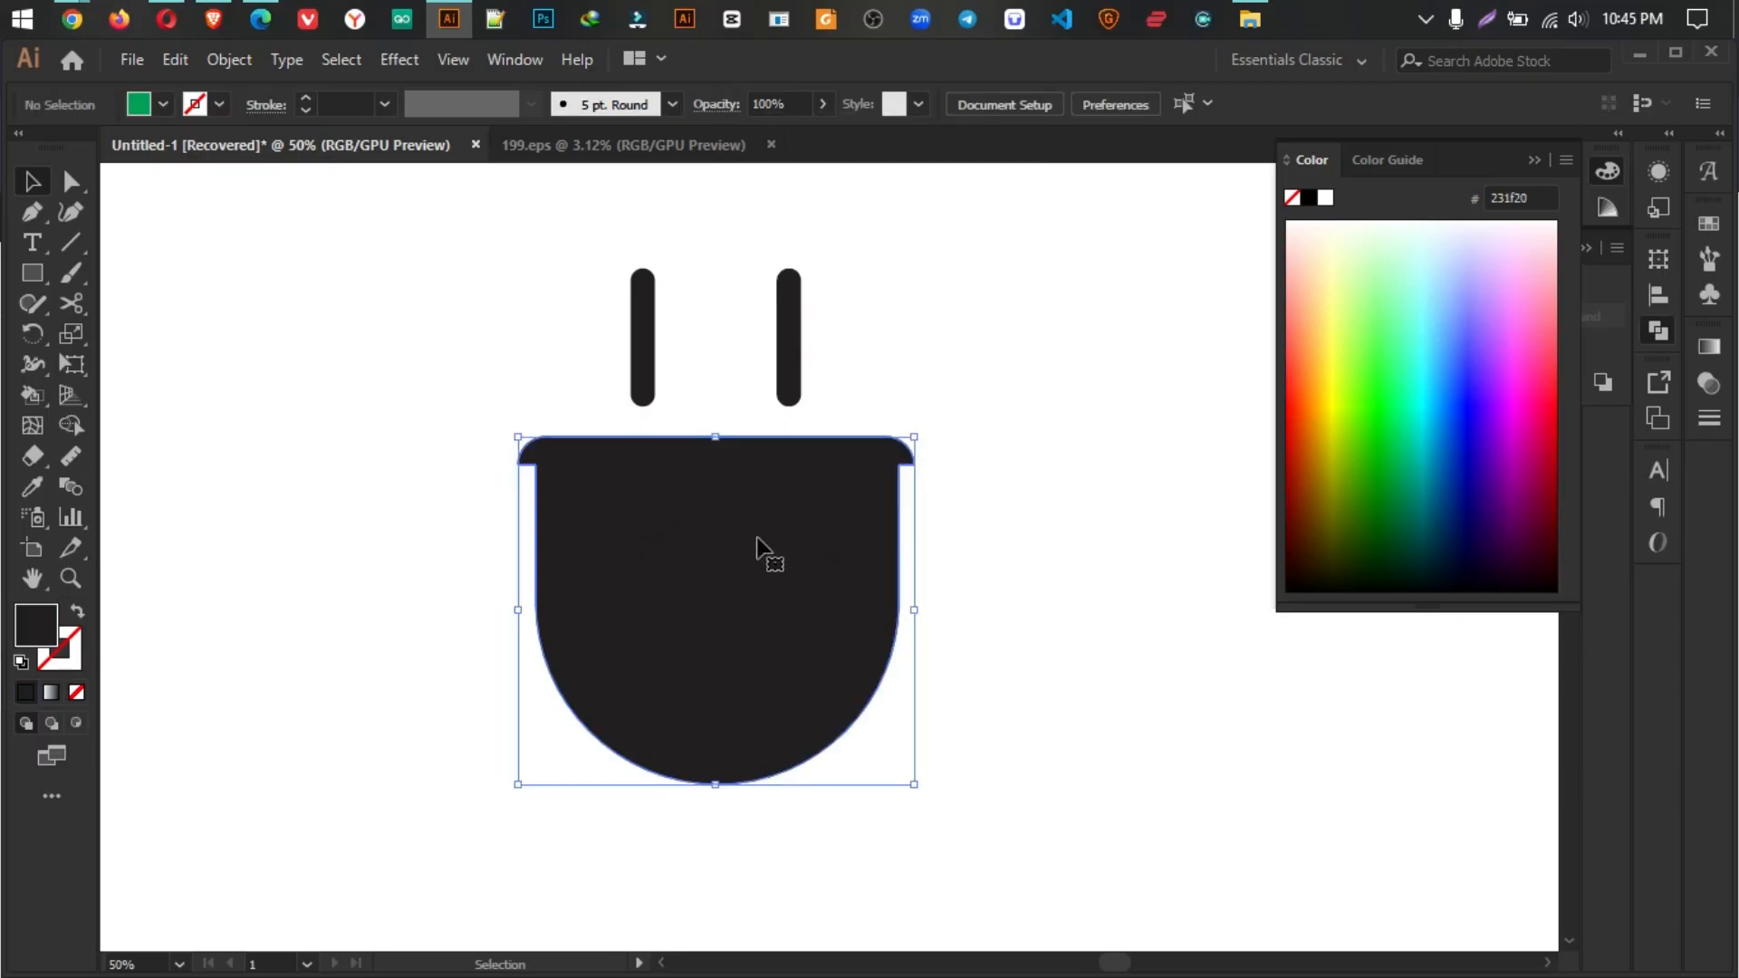
{"action": "right_click", "coordinate": [759, 543]}
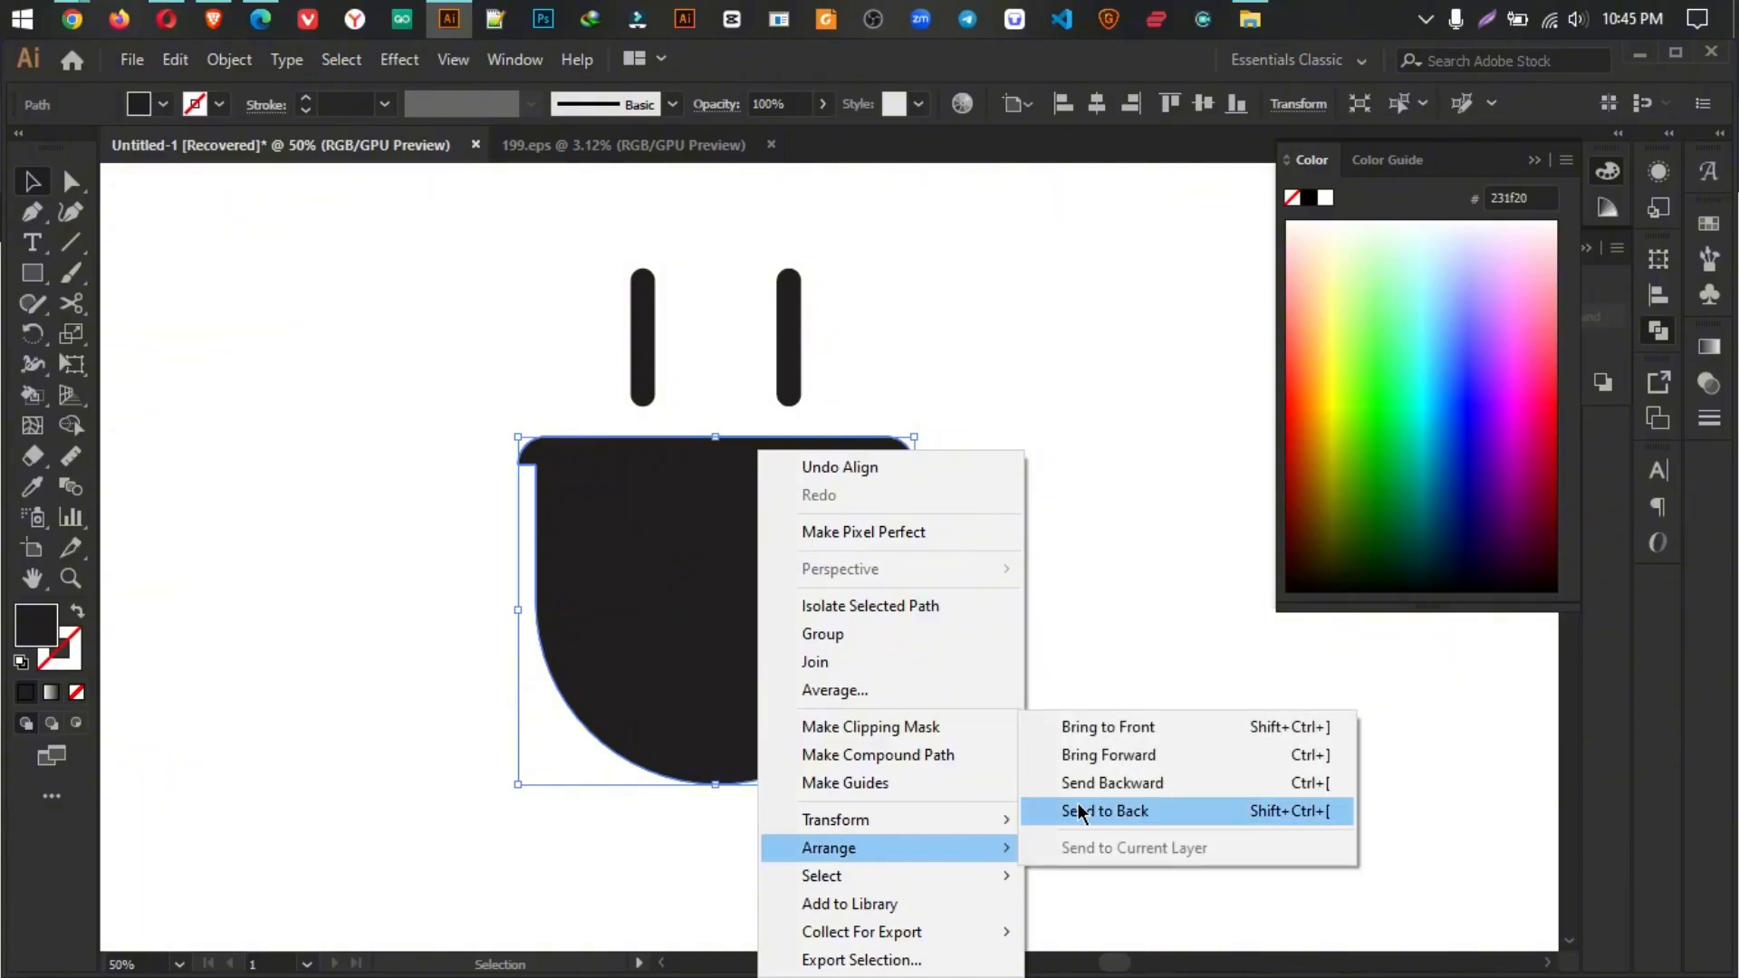
{"action": "left_click", "coordinate": [1121, 809]}
{"action": "left_click", "coordinate": [961, 679]}
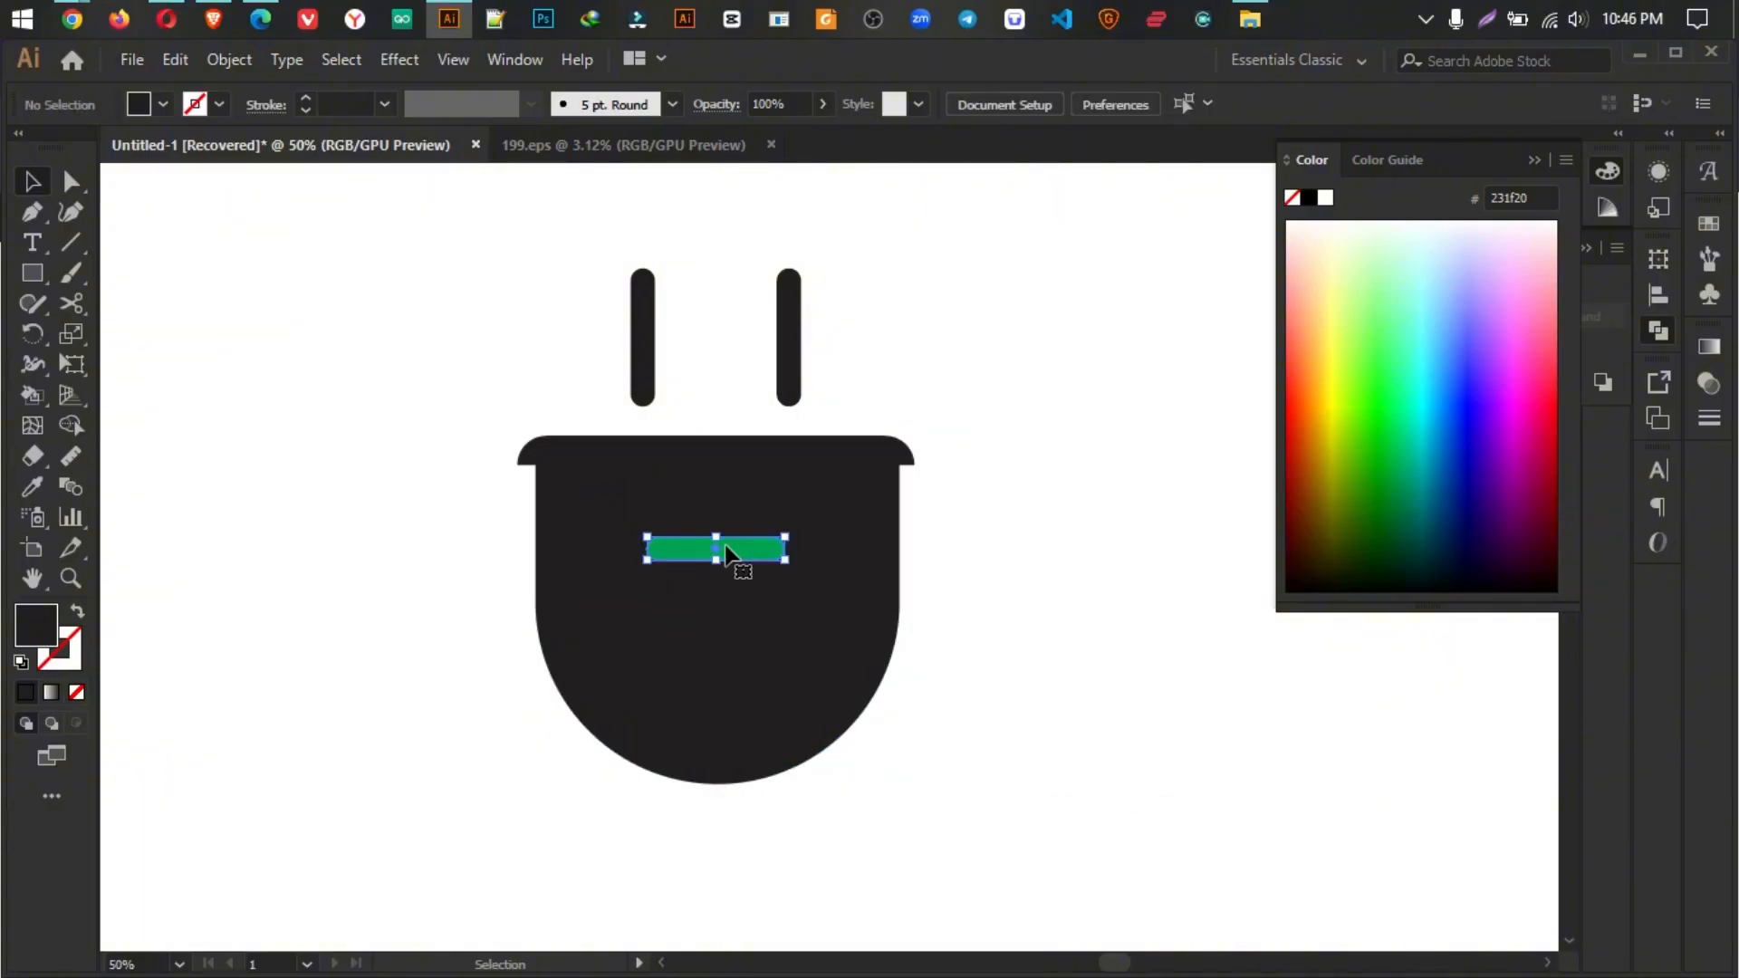
Step: Place a copy of the green bar directly below the original, leaving a narrow gap between them
{"action": "left_click", "coordinate": [729, 551]}
{"action": "key", "text": "ctrl+equal"}
{"action": "key", "text": "ctrl+equal"}
{"action": "key", "text": "ctrl+equal"}
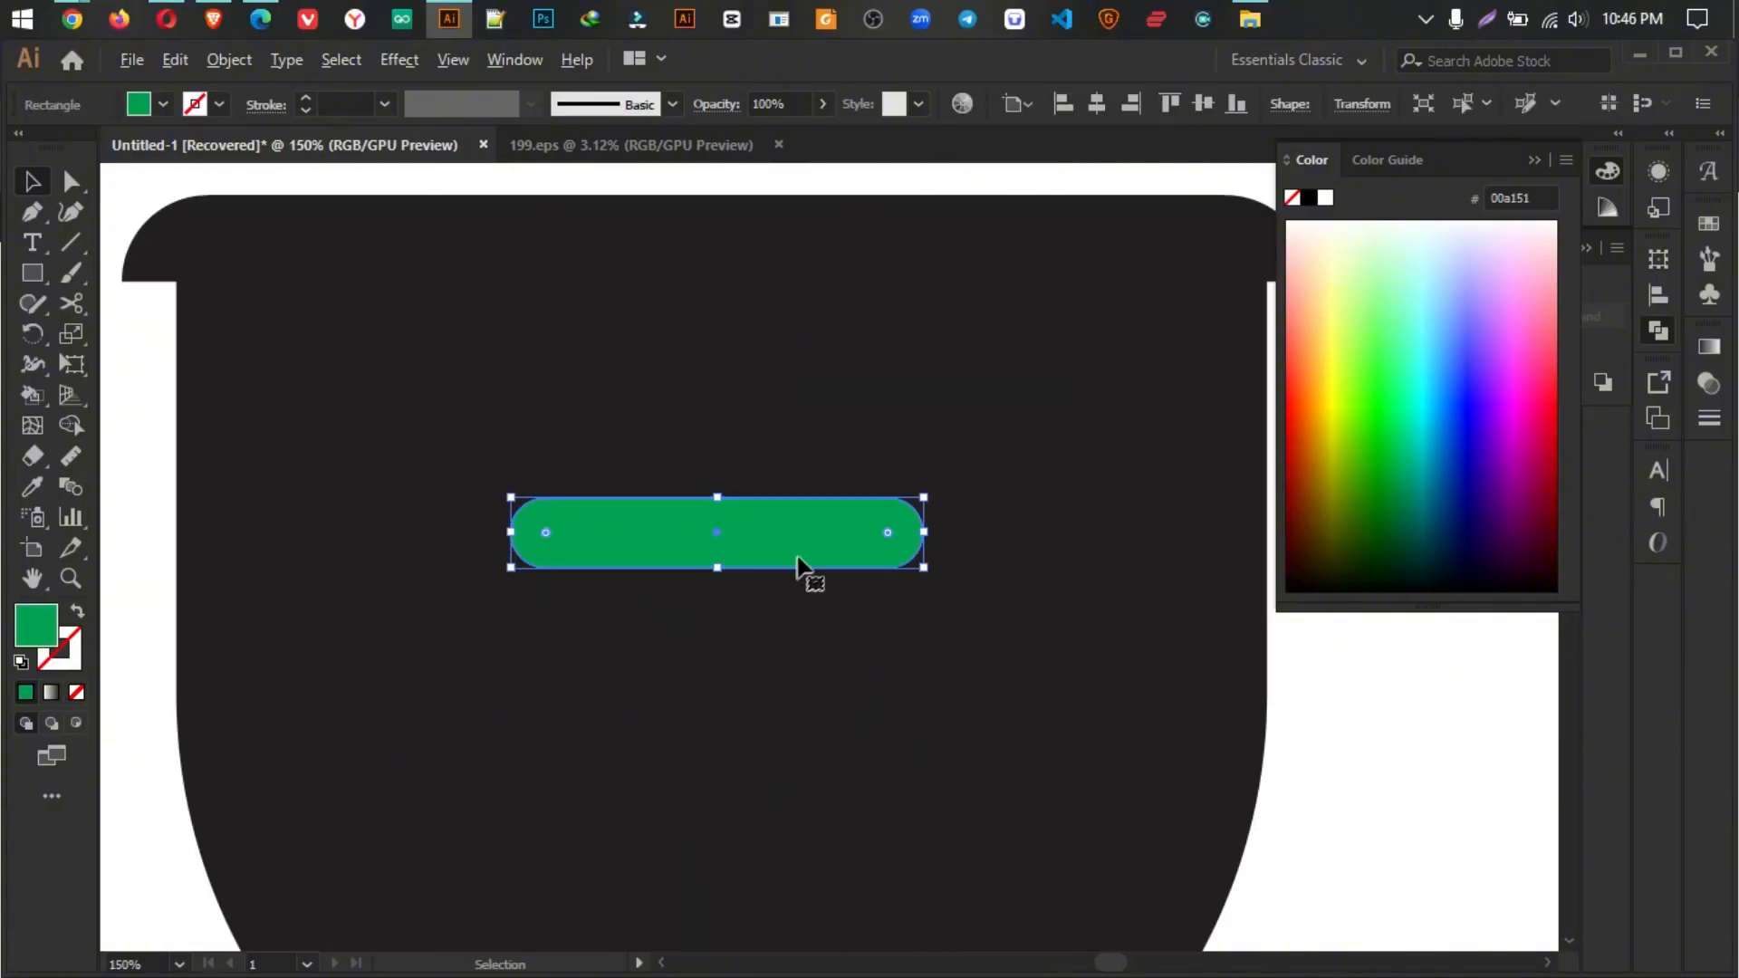
{"action": "left_click_drag", "start_coordinate": [801, 575], "coordinate": [807, 661]}
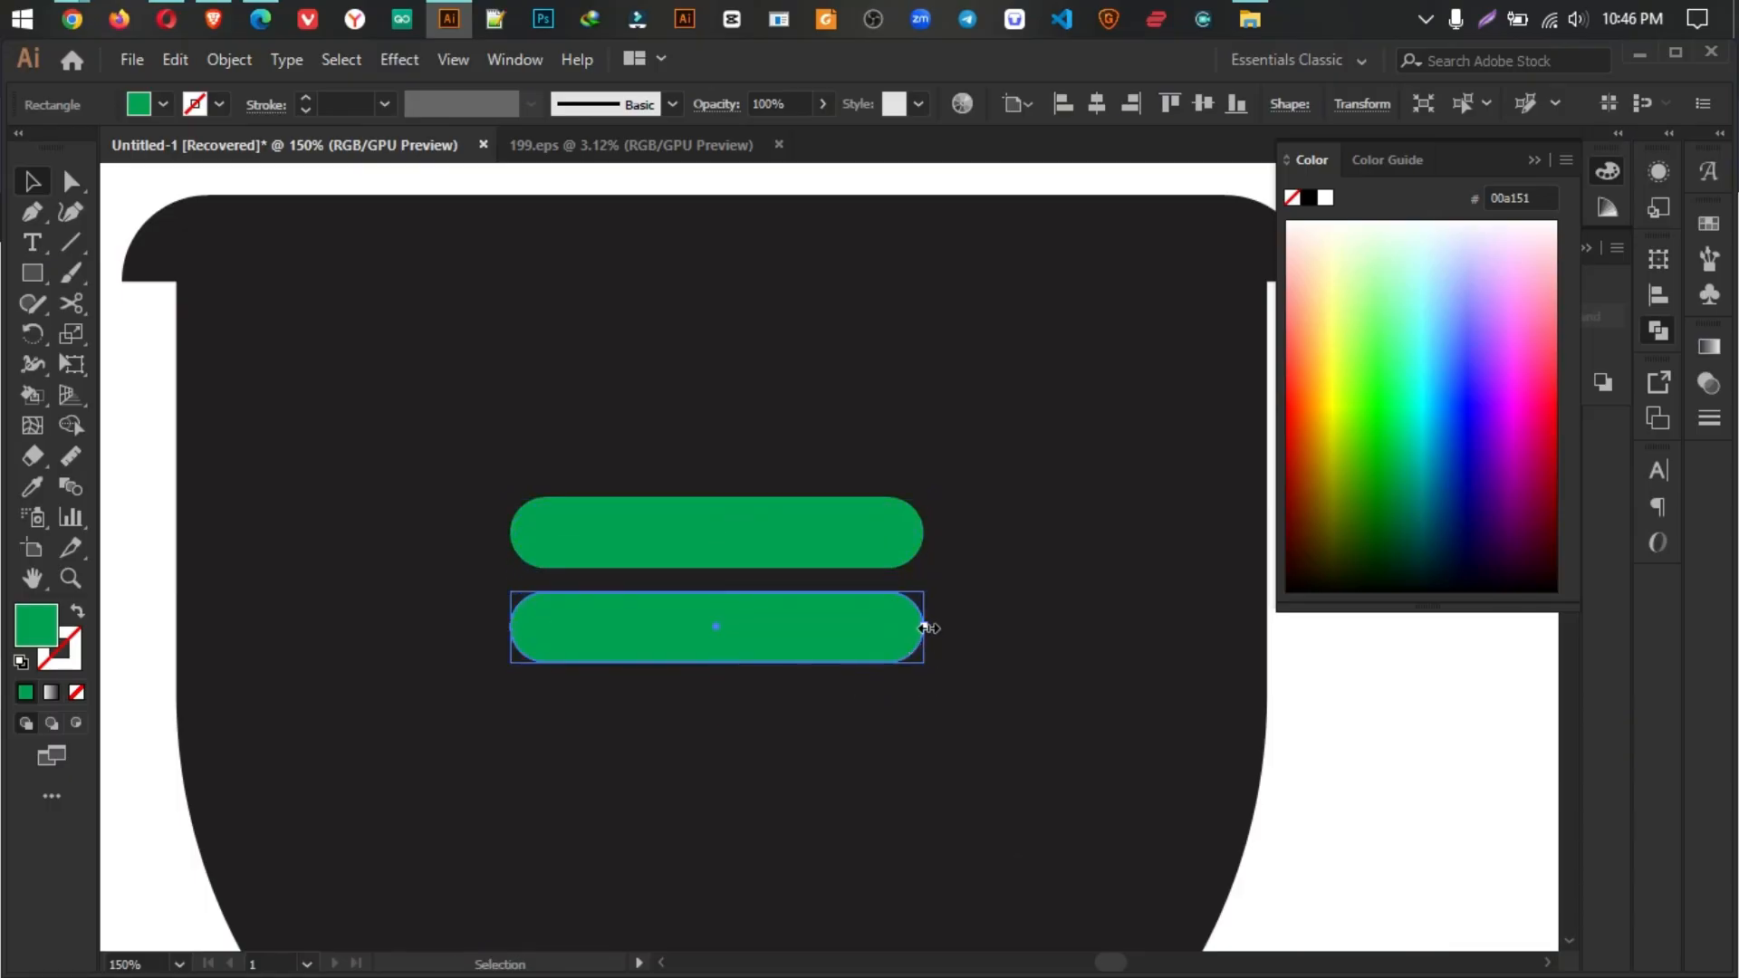
Step: Try to resize the lower green bar
{"action": "left_click_drag", "start_coordinate": [929, 627], "coordinate": [890, 637]}
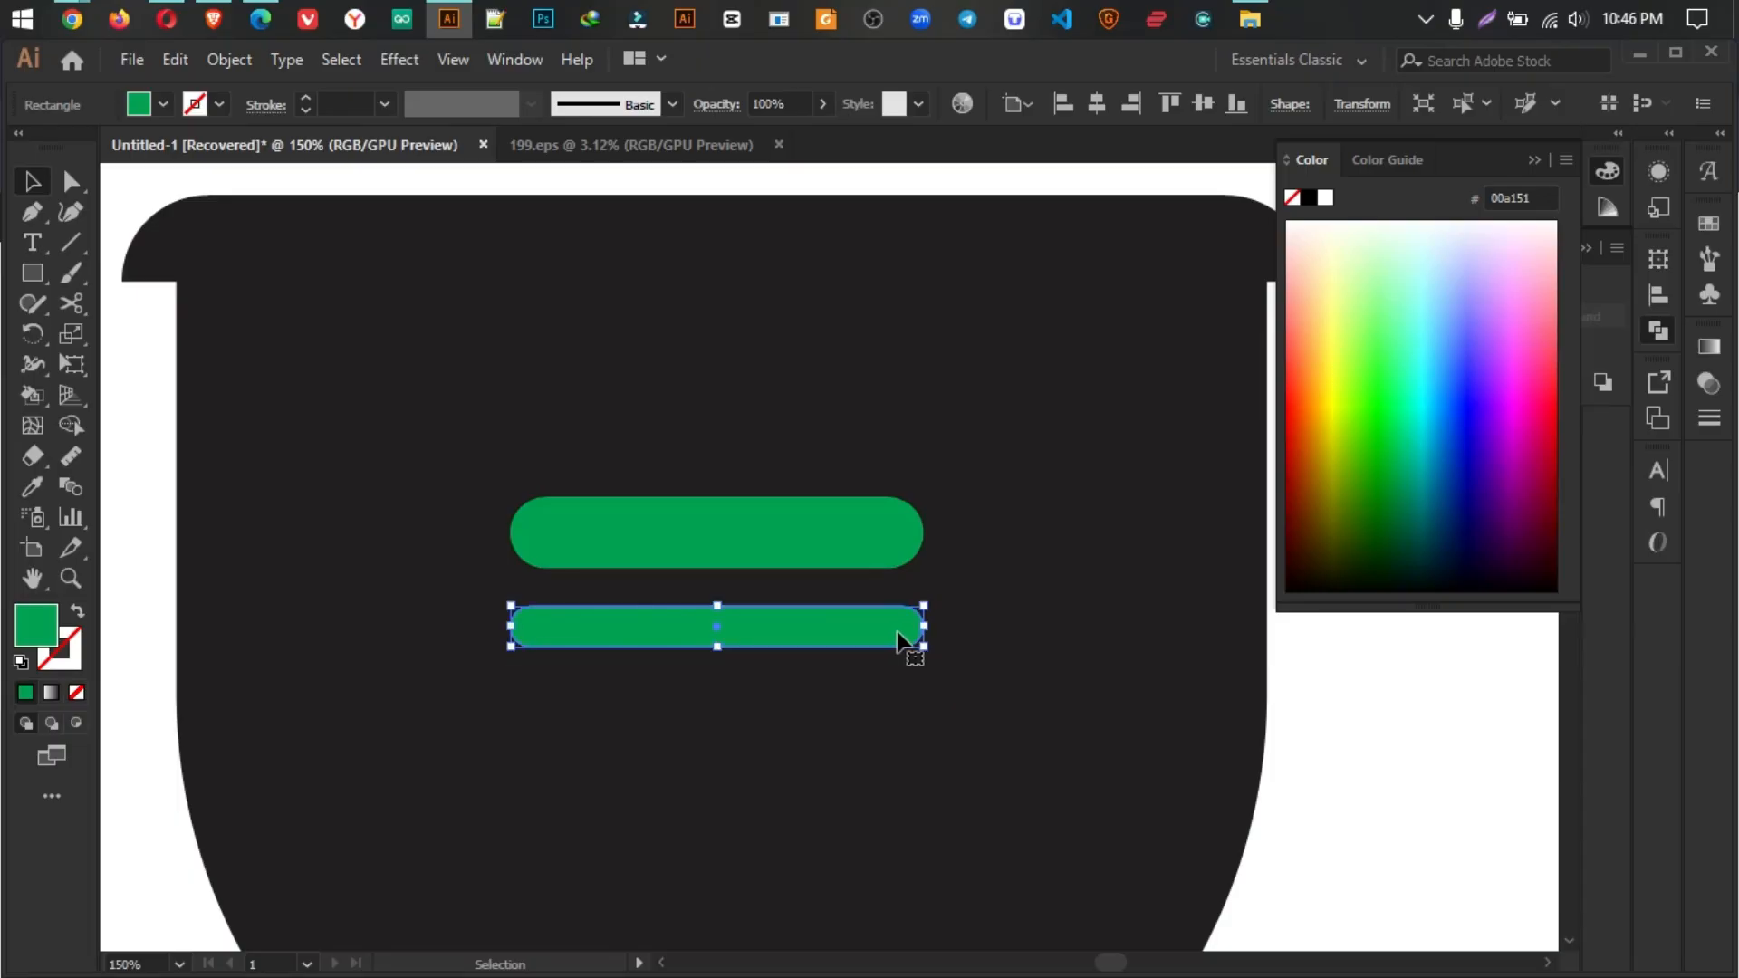
{"action": "key", "text": "ctrl+z"}
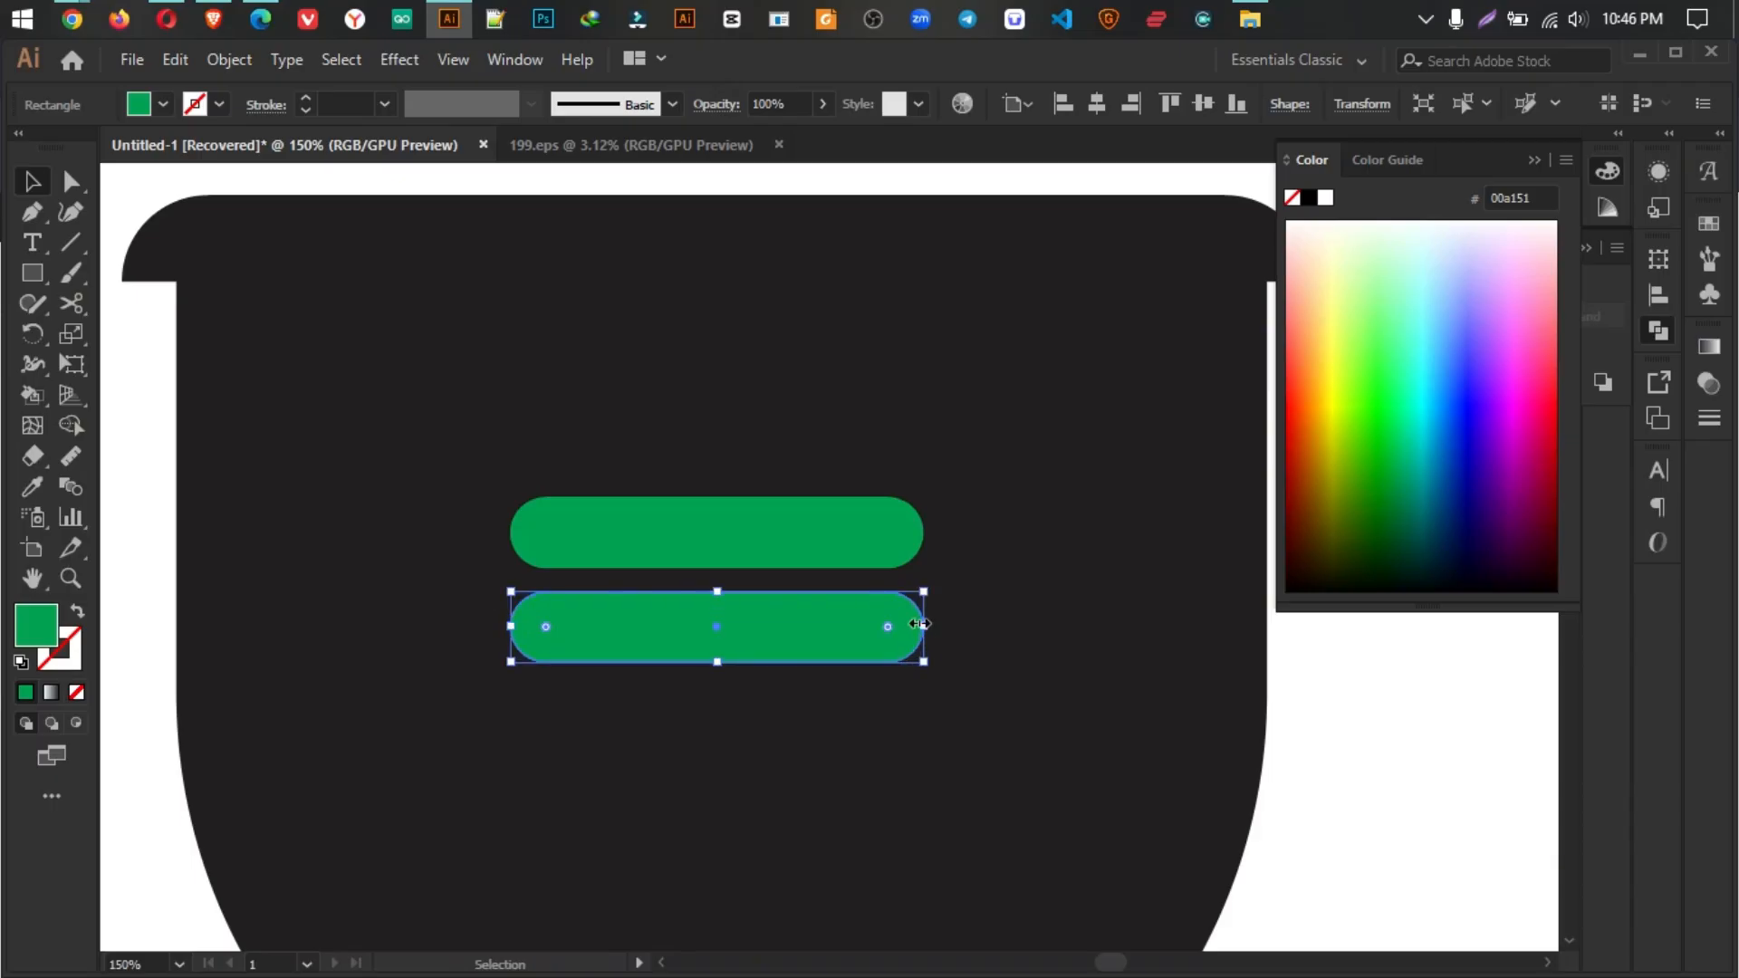
{"action": "mouse_move", "coordinate": [921, 624]}
{"action": "left_mouse_down"}
{"action": "mouse_move", "coordinate": [796, 633]}
{"action": "mouse_move", "coordinate": [923, 627]}
{"action": "mouse_move", "coordinate": [847, 625]}
{"action": "mouse_move", "coordinate": [761, 660]}
{"action": "mouse_move", "coordinate": [930, 624]}
{"action": "mouse_move", "coordinate": [900, 621]}
{"action": "left_mouse_up"}
{"action": "scroll", "coordinate": [877, 639], "scroll_direction": "up", "scroll_amount": 2}
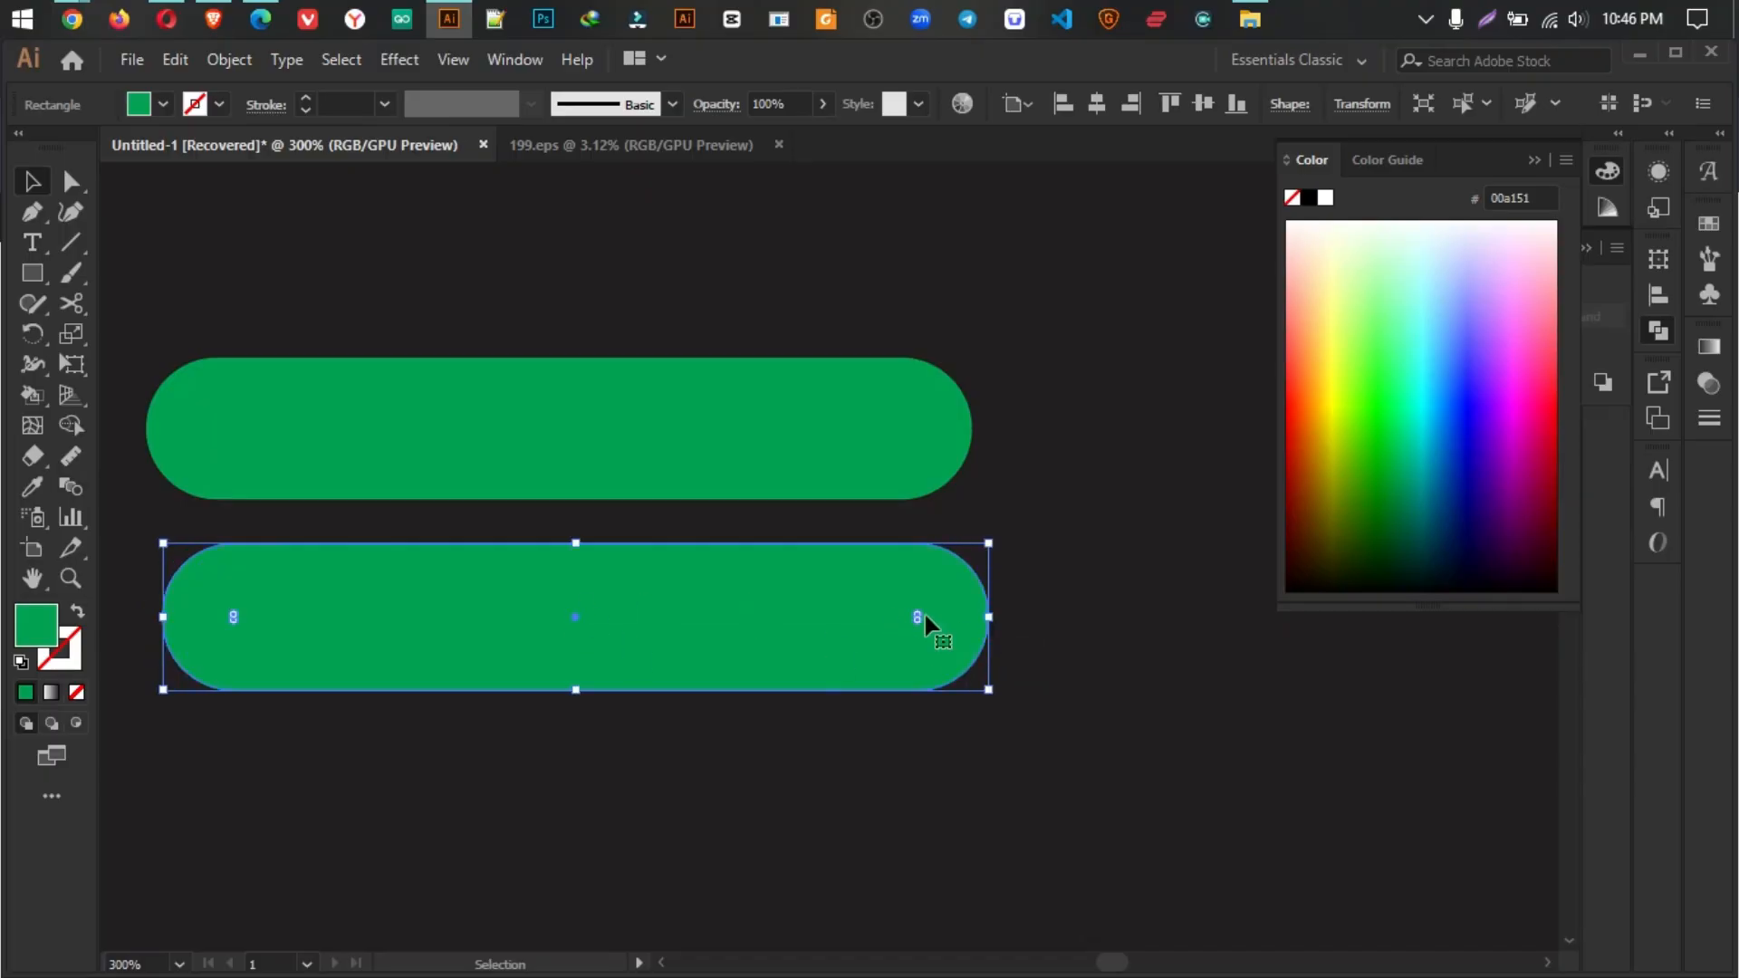
{"action": "scroll", "coordinate": [916, 607], "scroll_direction": "down", "scroll_amount": 3}
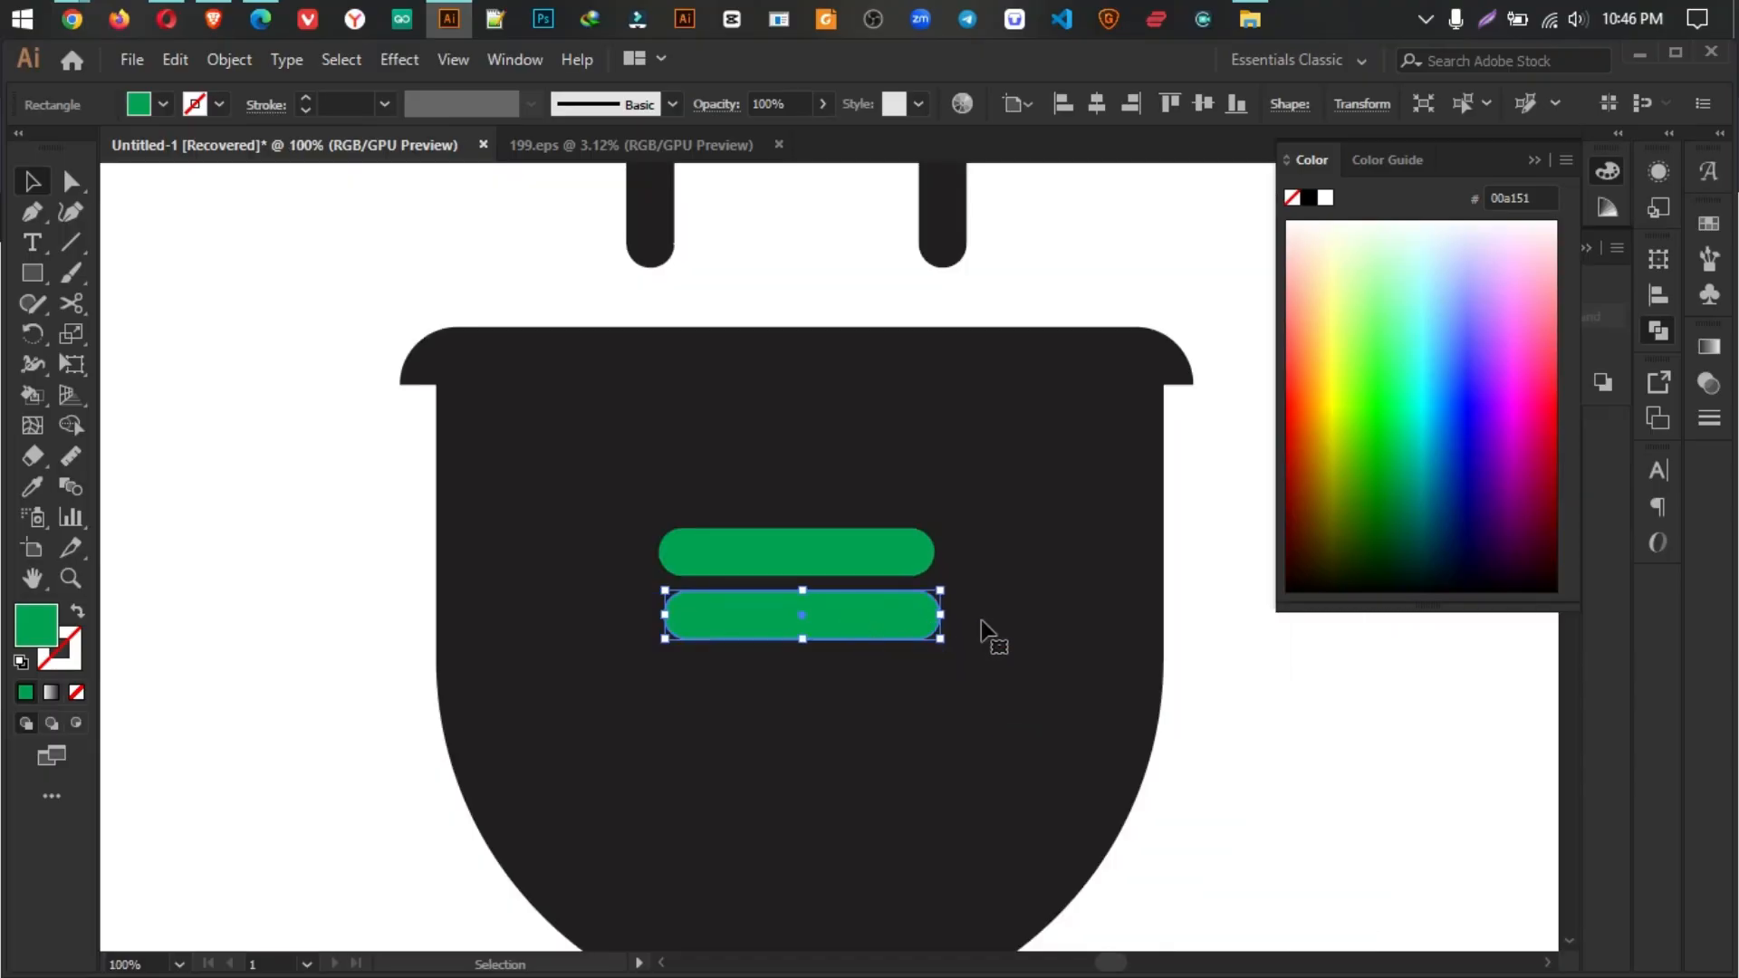
Step: Center both green bars horizontally on the third plug's body
{"action": "left_click_drag", "start_coordinate": [354, 458], "coordinate": [947, 793]}
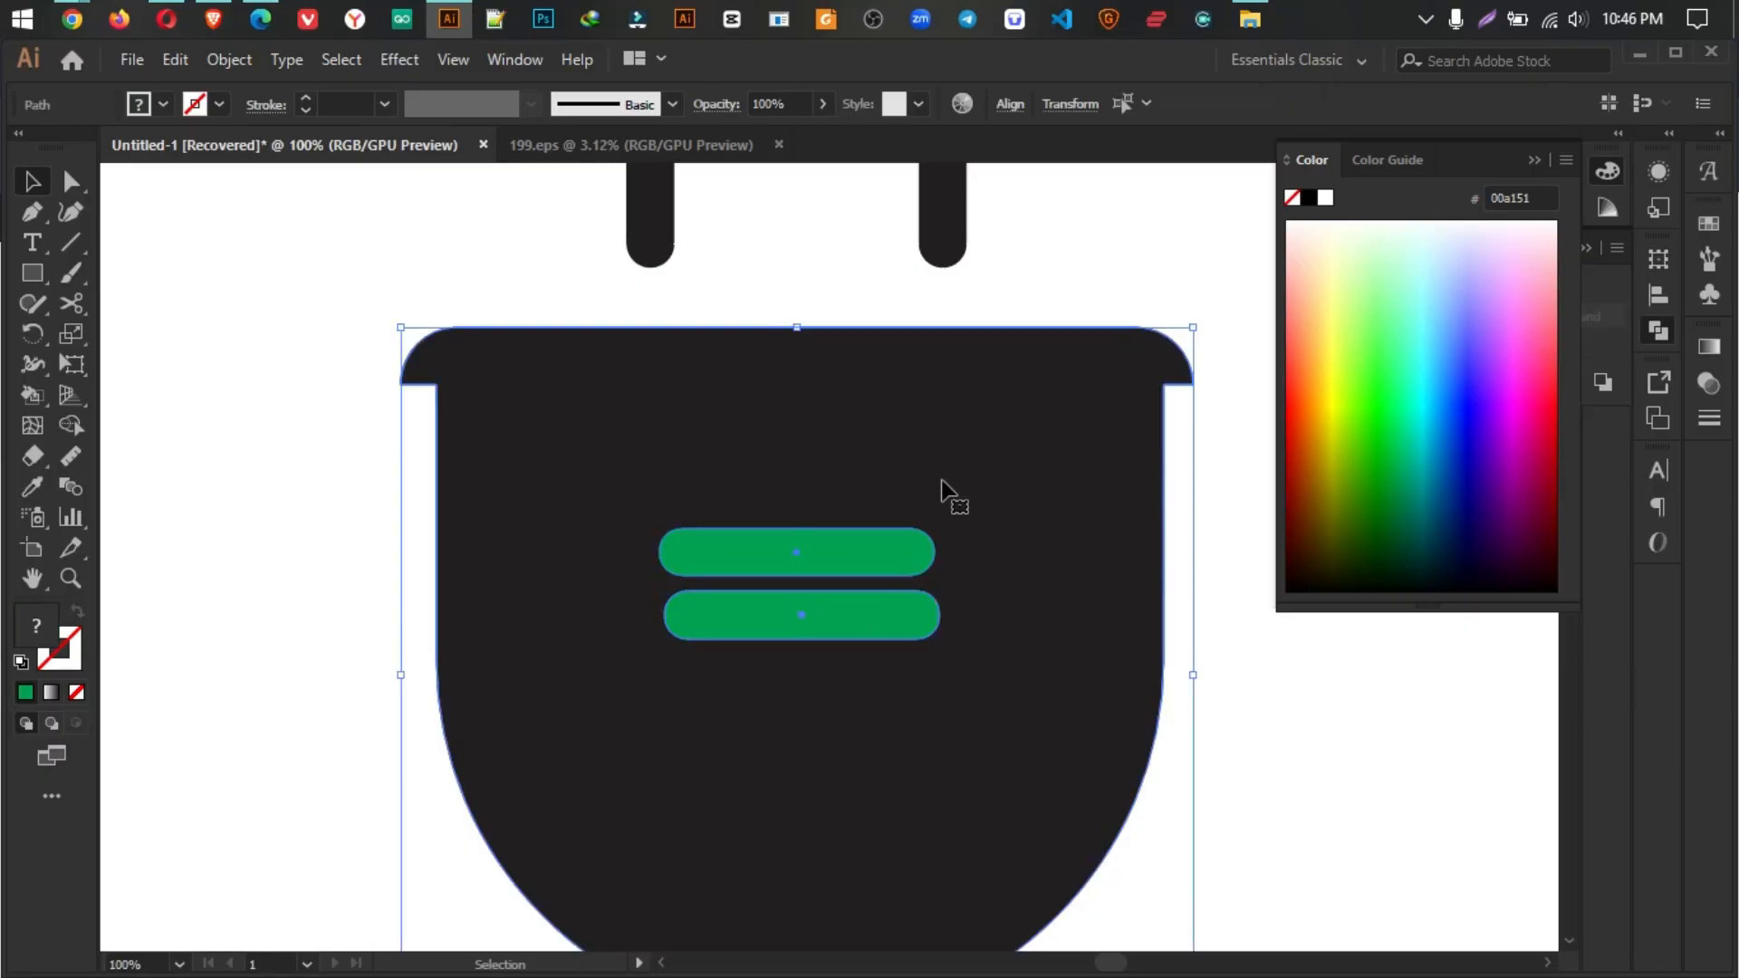
{"action": "left_click", "coordinate": [1010, 103]}
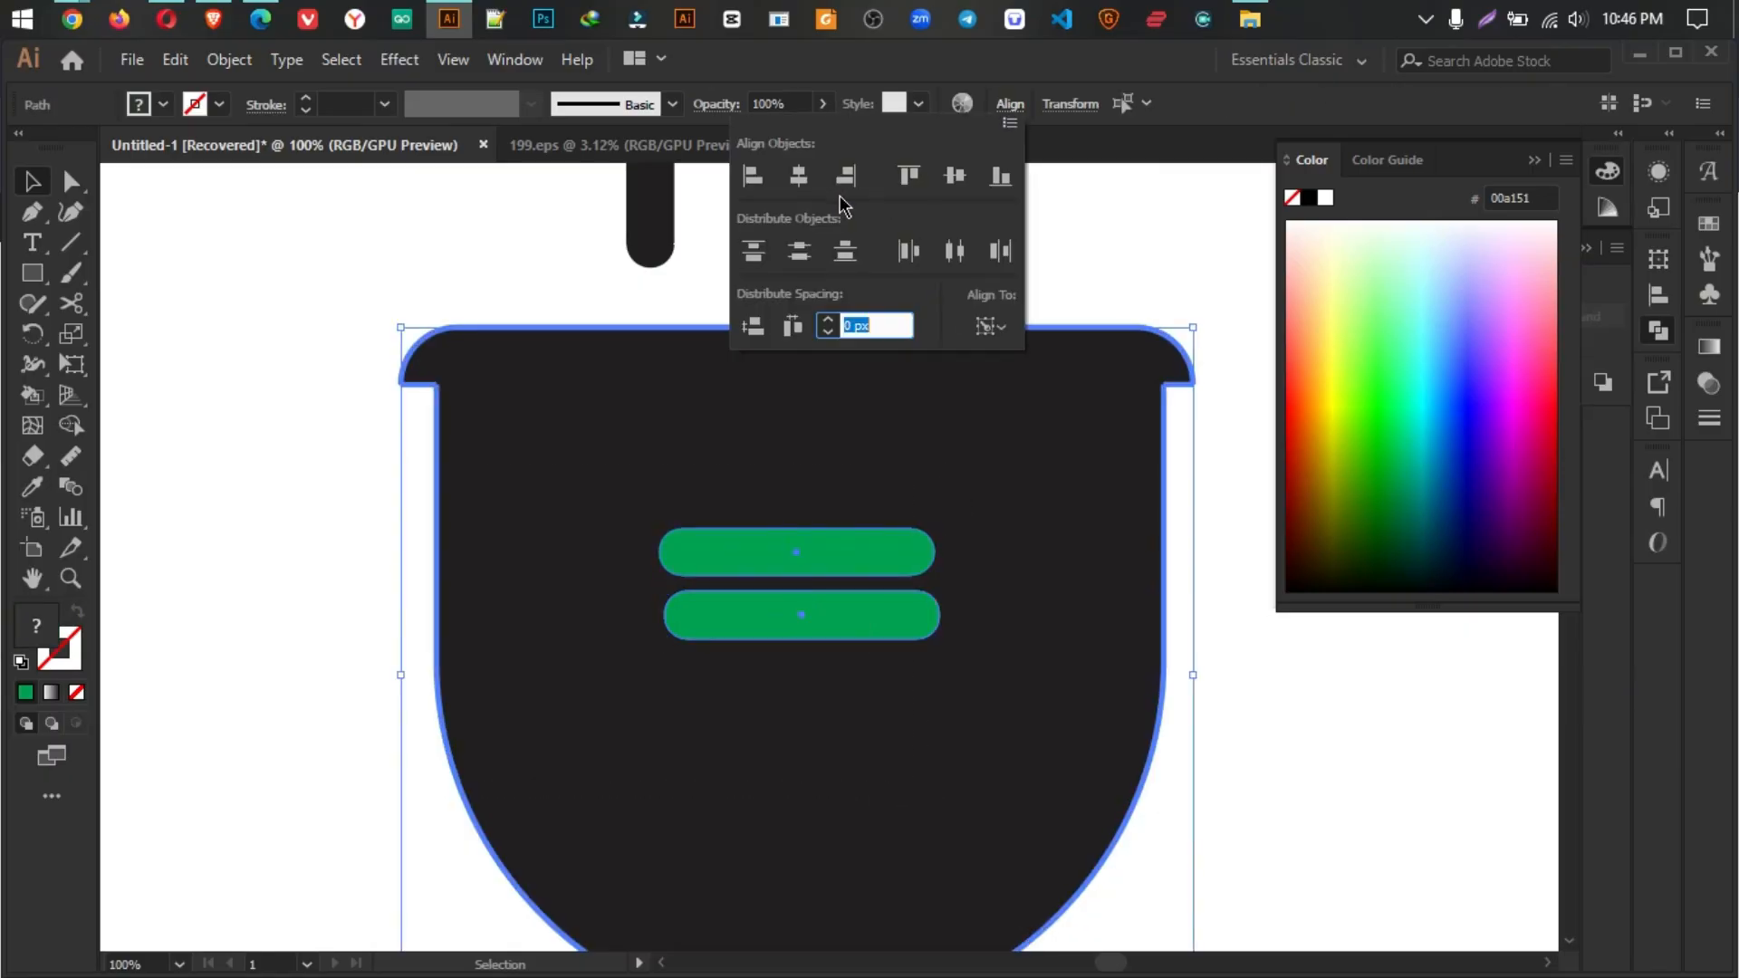
{"action": "left_click", "coordinate": [798, 181]}
{"action": "left_click", "coordinate": [1193, 292]}
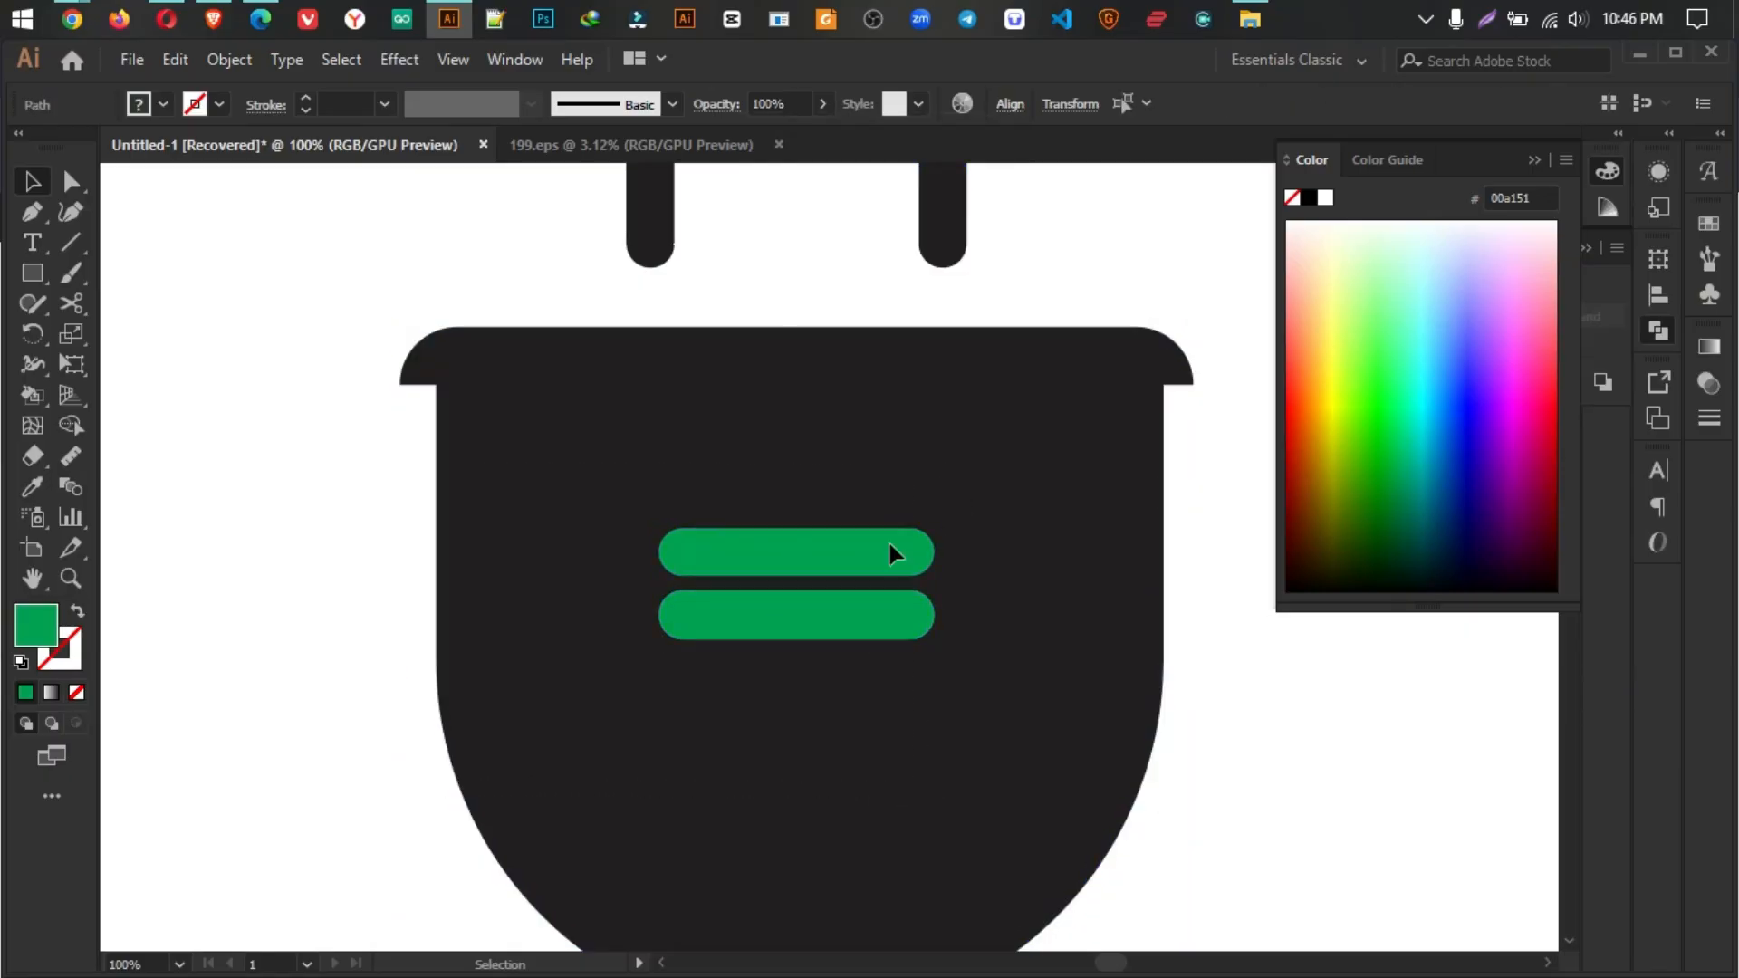
Step: Make both green bars thinner by raising their lower edges, keeping their width
{"action": "left_click", "coordinate": [801, 568]}
{"action": "left_click_drag", "start_coordinate": [798, 576], "coordinate": [799, 564]}
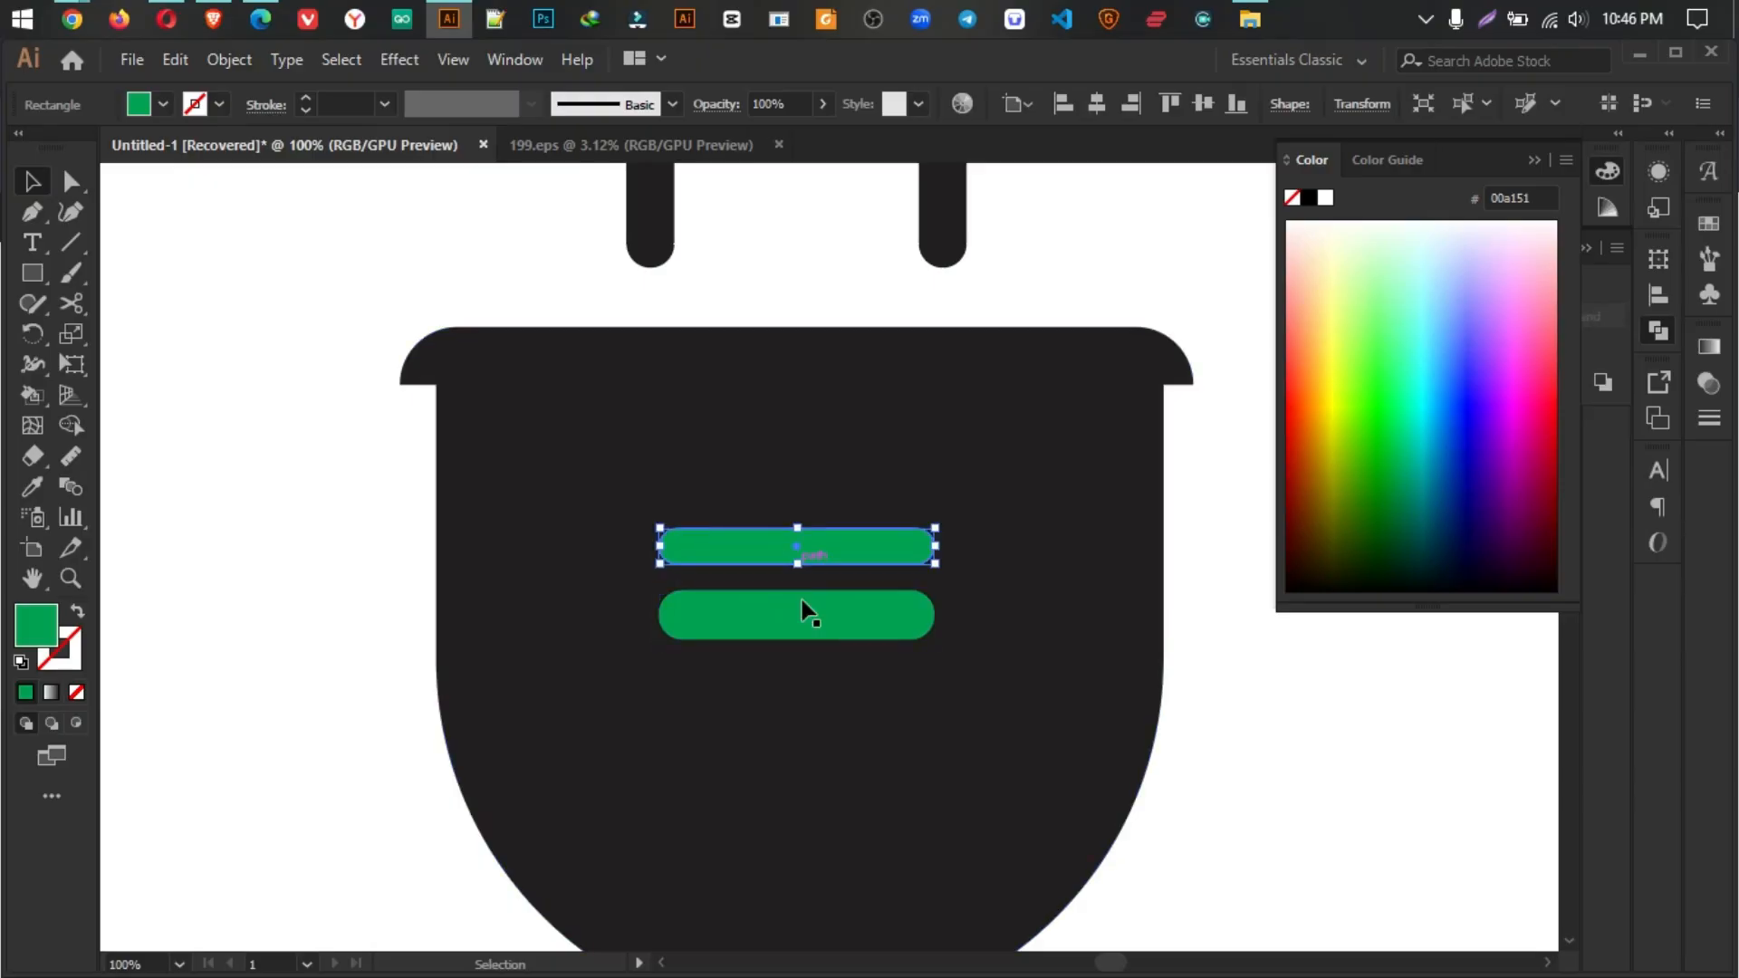
{"action": "left_click", "coordinate": [807, 618]}
{"action": "left_click_drag", "start_coordinate": [802, 640], "coordinate": [800, 623]}
{"action": "left_click", "coordinate": [1033, 714]}
Step: Cut the two green bars out of the third plug's body with the Shape Builder tool
{"action": "scroll", "coordinate": [795, 677], "scroll_direction": "down", "scroll_amount": 1}
{"action": "scroll", "coordinate": [789, 678], "scroll_direction": "down", "scroll_amount": 1}
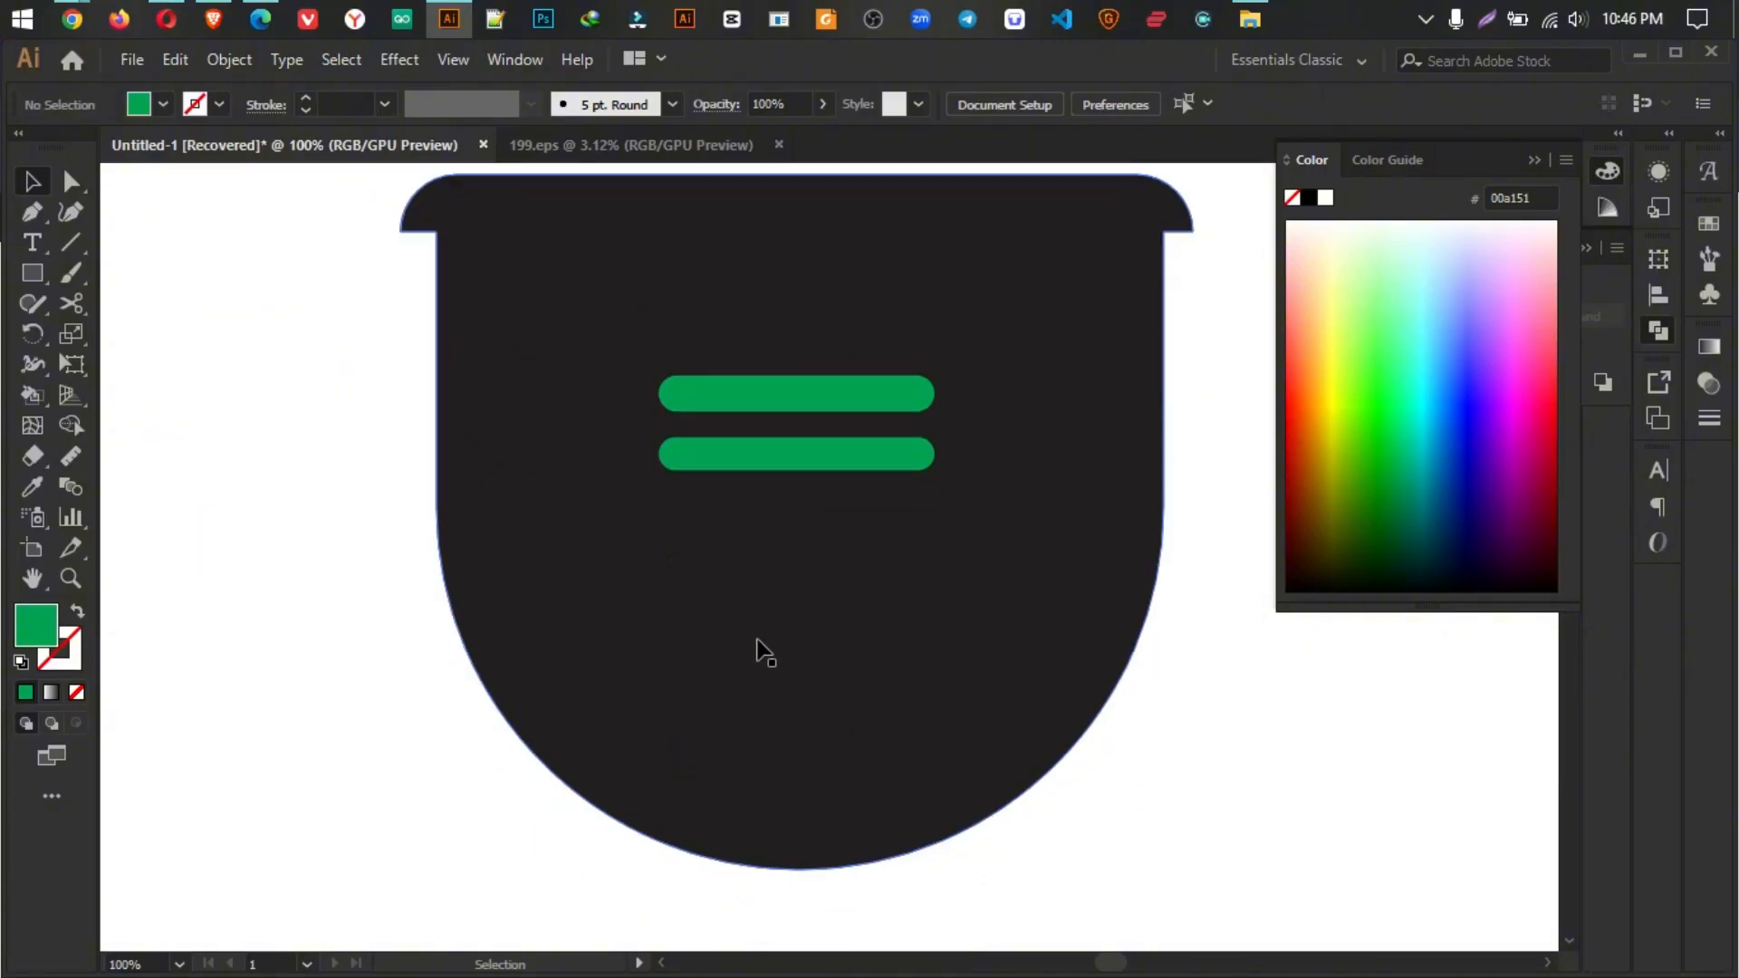
{"action": "scroll", "coordinate": [761, 652], "scroll_direction": "down", "scroll_amount": 1}
{"action": "left_click_drag", "start_coordinate": [645, 569], "coordinate": [571, 442]}
{"action": "left_click", "coordinate": [71, 426]}
{"action": "scroll", "coordinate": [722, 466], "scroll_direction": "up", "scroll_amount": 3}
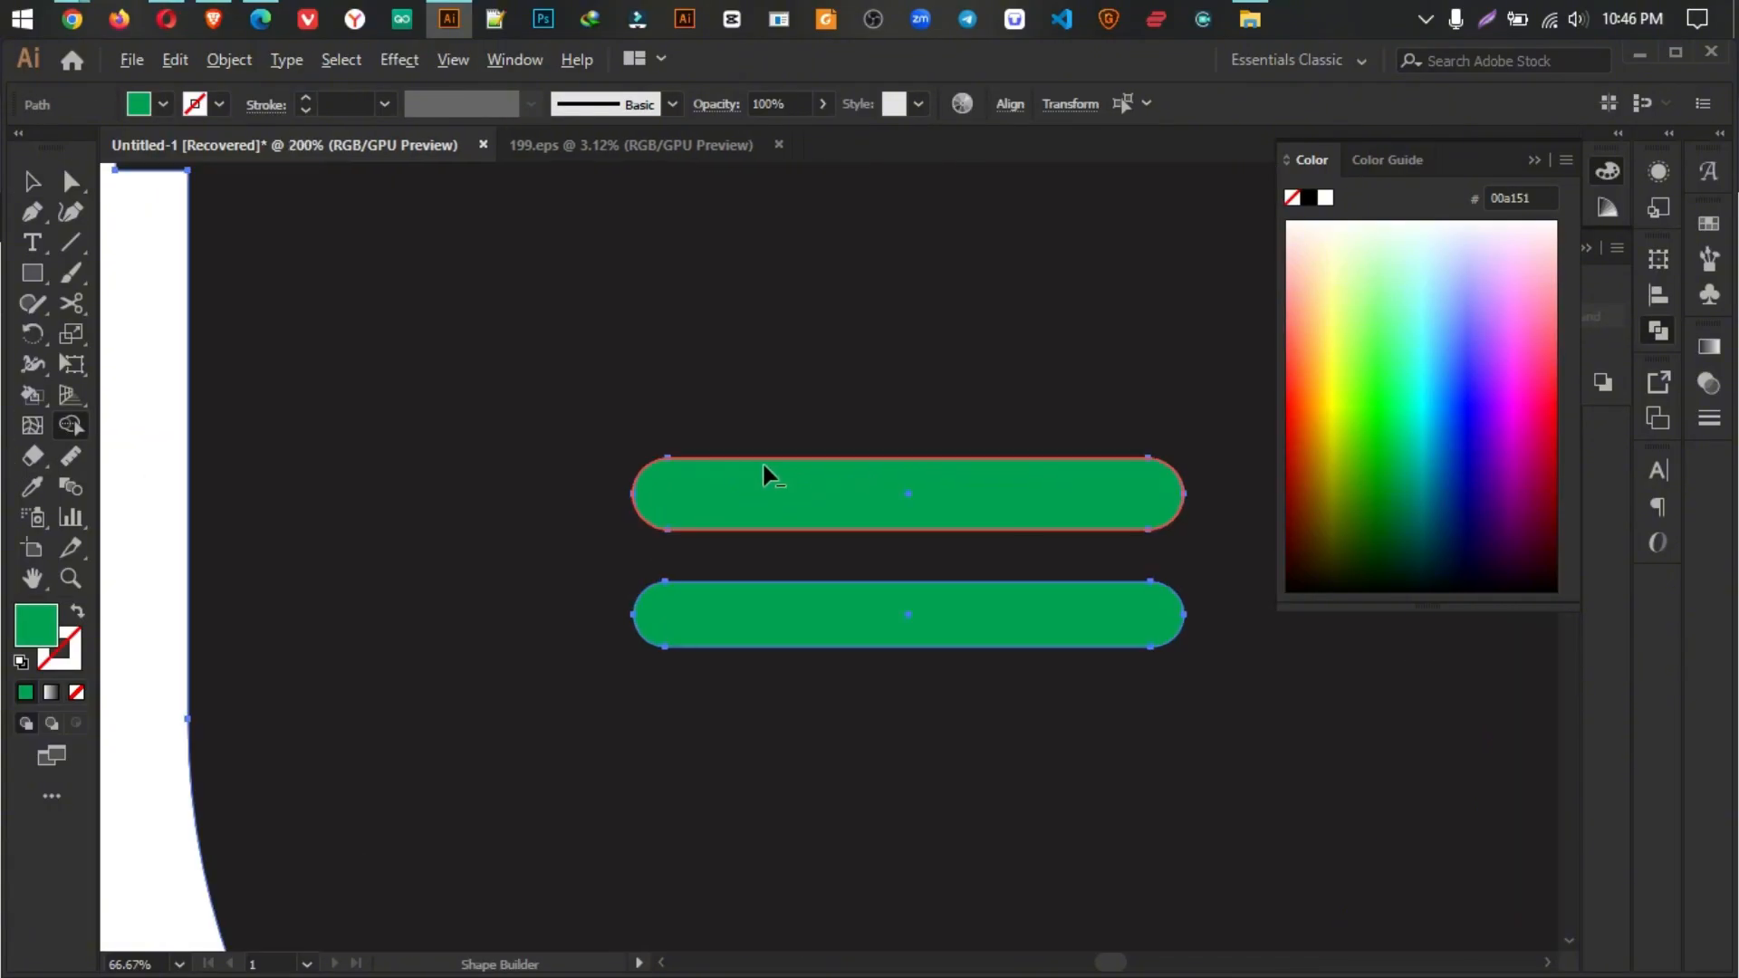
{"action": "left_click", "coordinate": [794, 487], "text": "alt"}
{"action": "left_click", "coordinate": [849, 619], "text": "alt"}
{"action": "key", "text": "ctrl+0"}
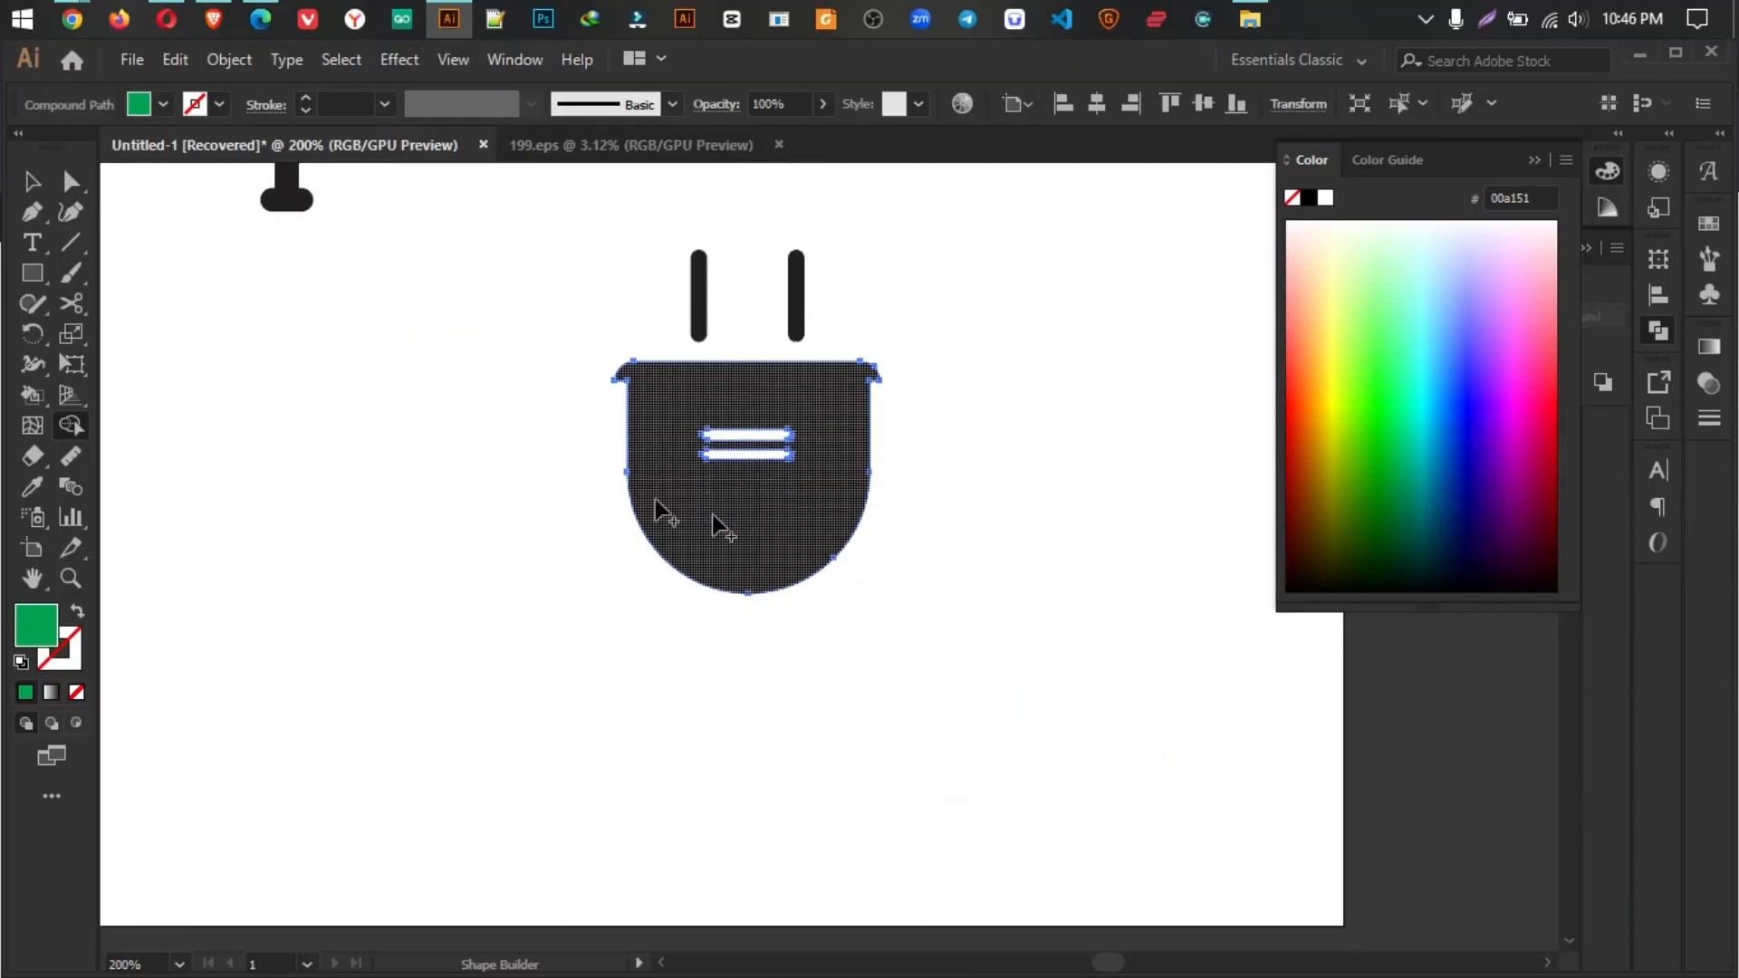
{"action": "key", "text": "v"}
{"action": "left_click", "coordinate": [366, 598]}
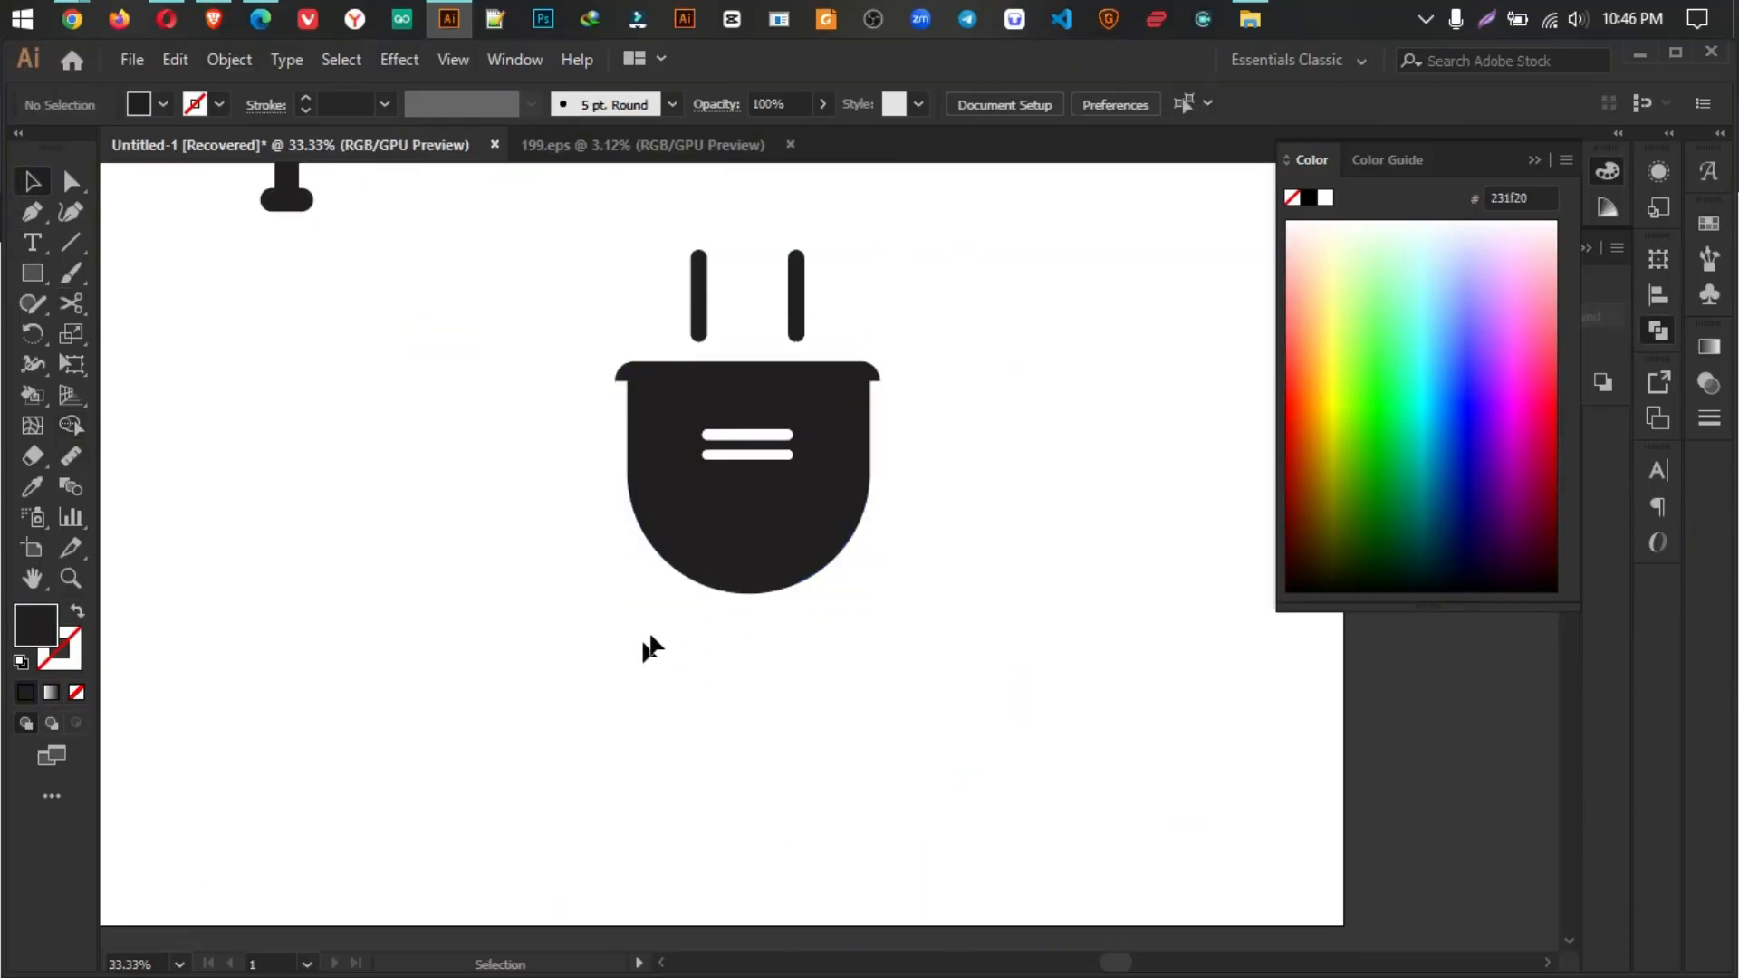
Step: Draw a small upright rectangle overlapping the body's bottom edge and center it horizontally on the body
{"action": "scroll", "coordinate": [765, 594], "scroll_direction": "up", "scroll_amount": 2}
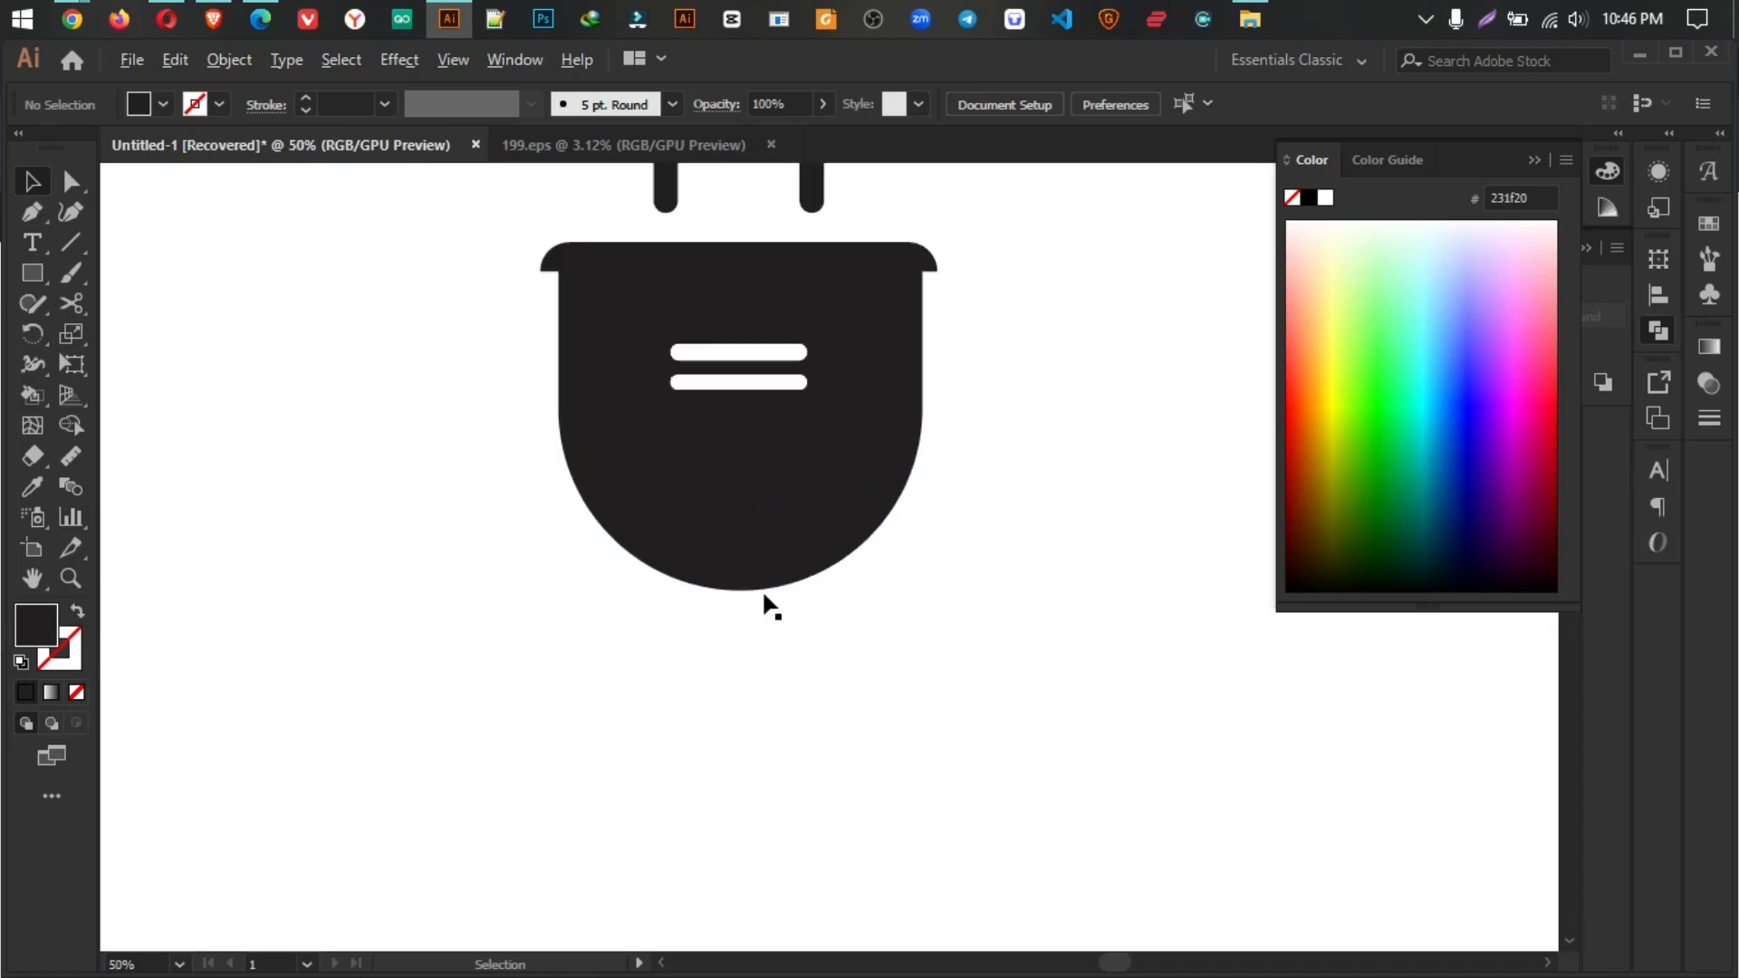
{"action": "scroll", "coordinate": [617, 498], "scroll_direction": "up", "scroll_amount": 1}
{"action": "left_click_drag", "start_coordinate": [617, 498], "coordinate": [648, 524]}
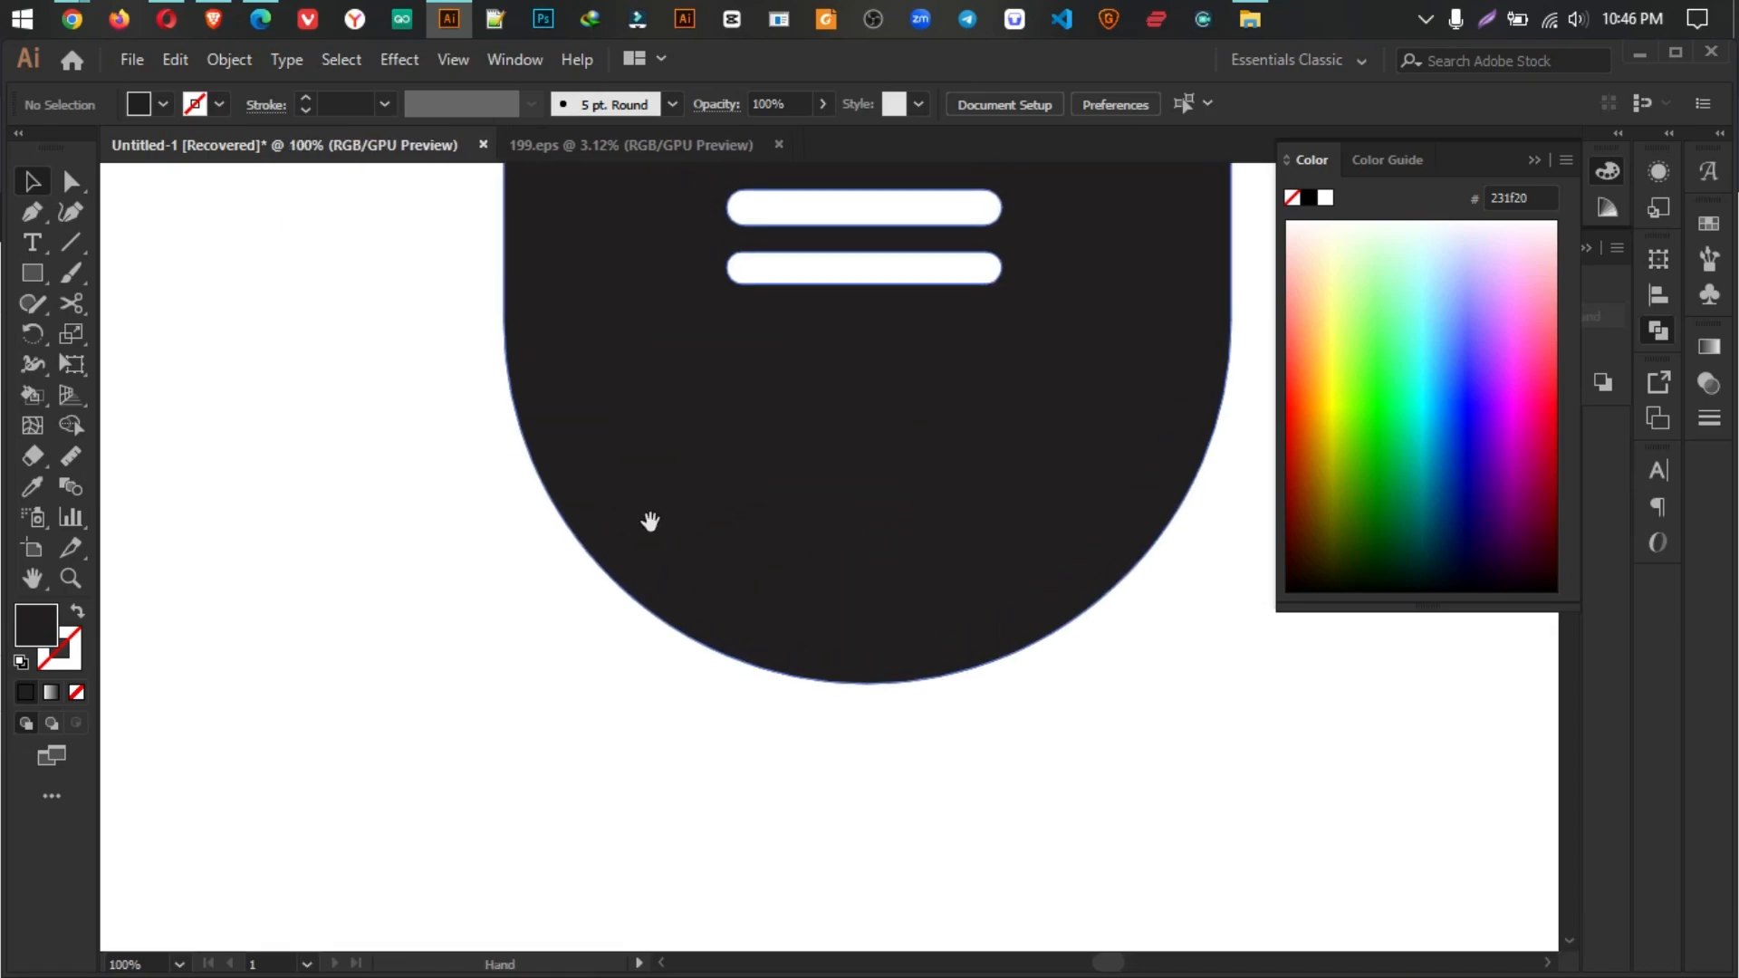
{"action": "left_click", "coordinate": [32, 273]}
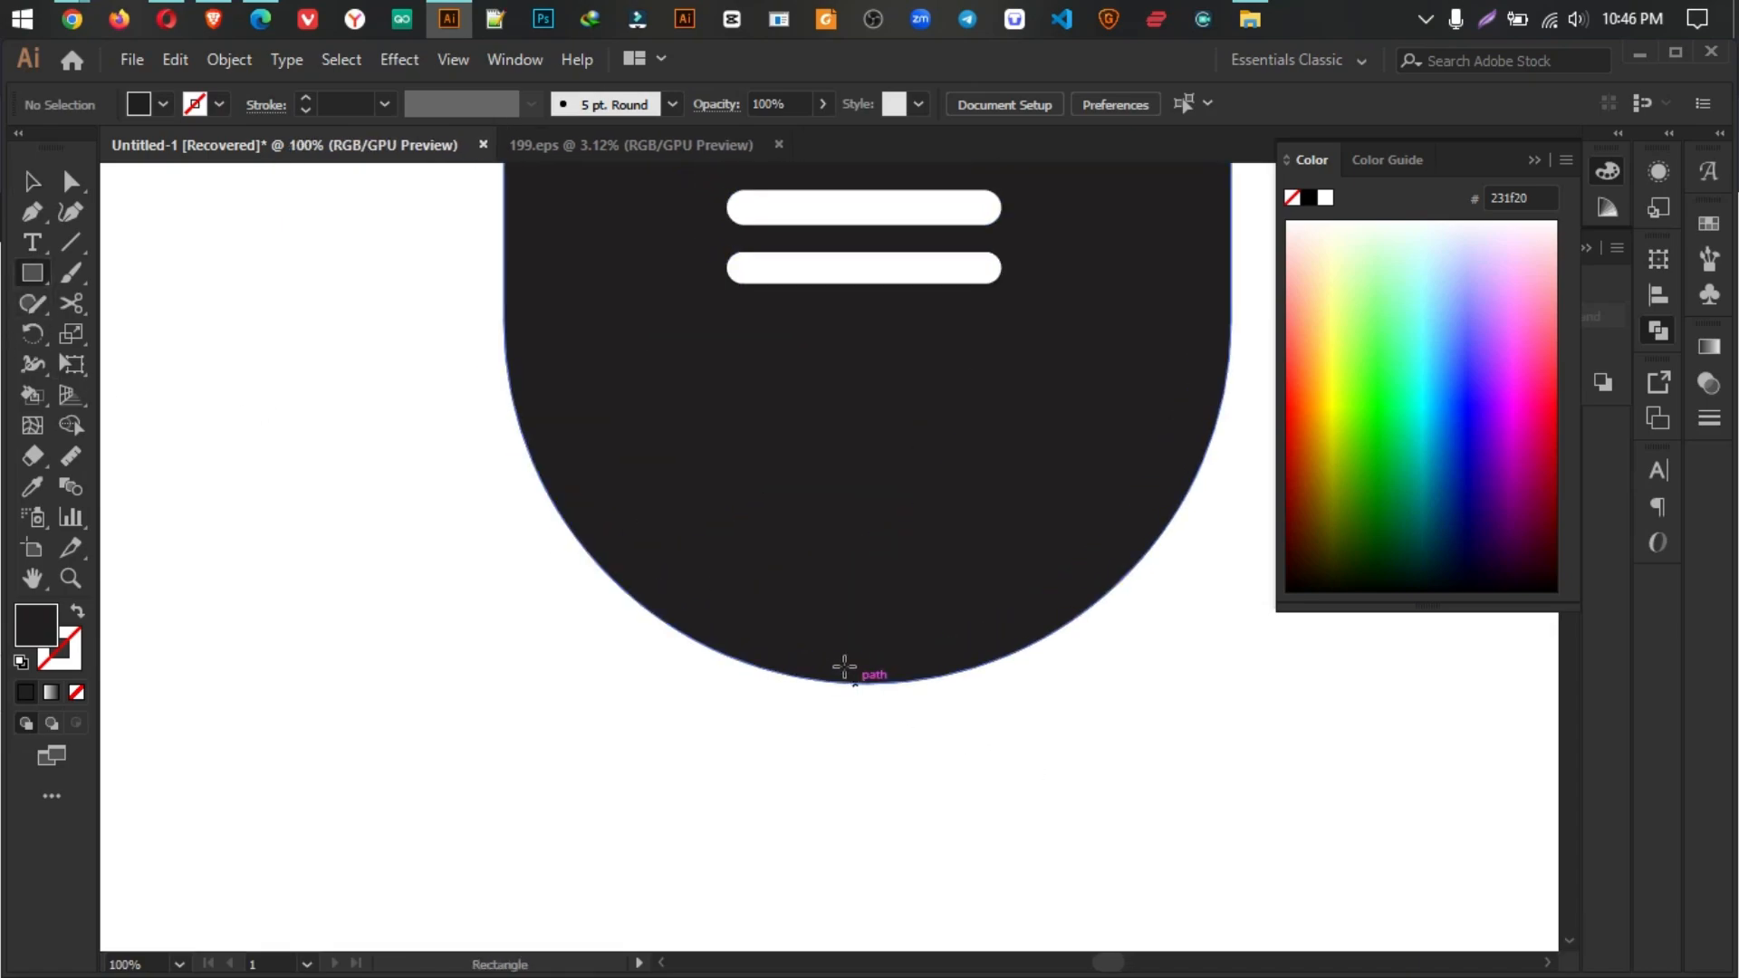
{"action": "left_click_drag", "start_coordinate": [812, 655], "coordinate": [900, 778]}
{"action": "left_click", "coordinate": [32, 182]}
{"action": "left_click", "coordinate": [807, 516], "text": "shift"}
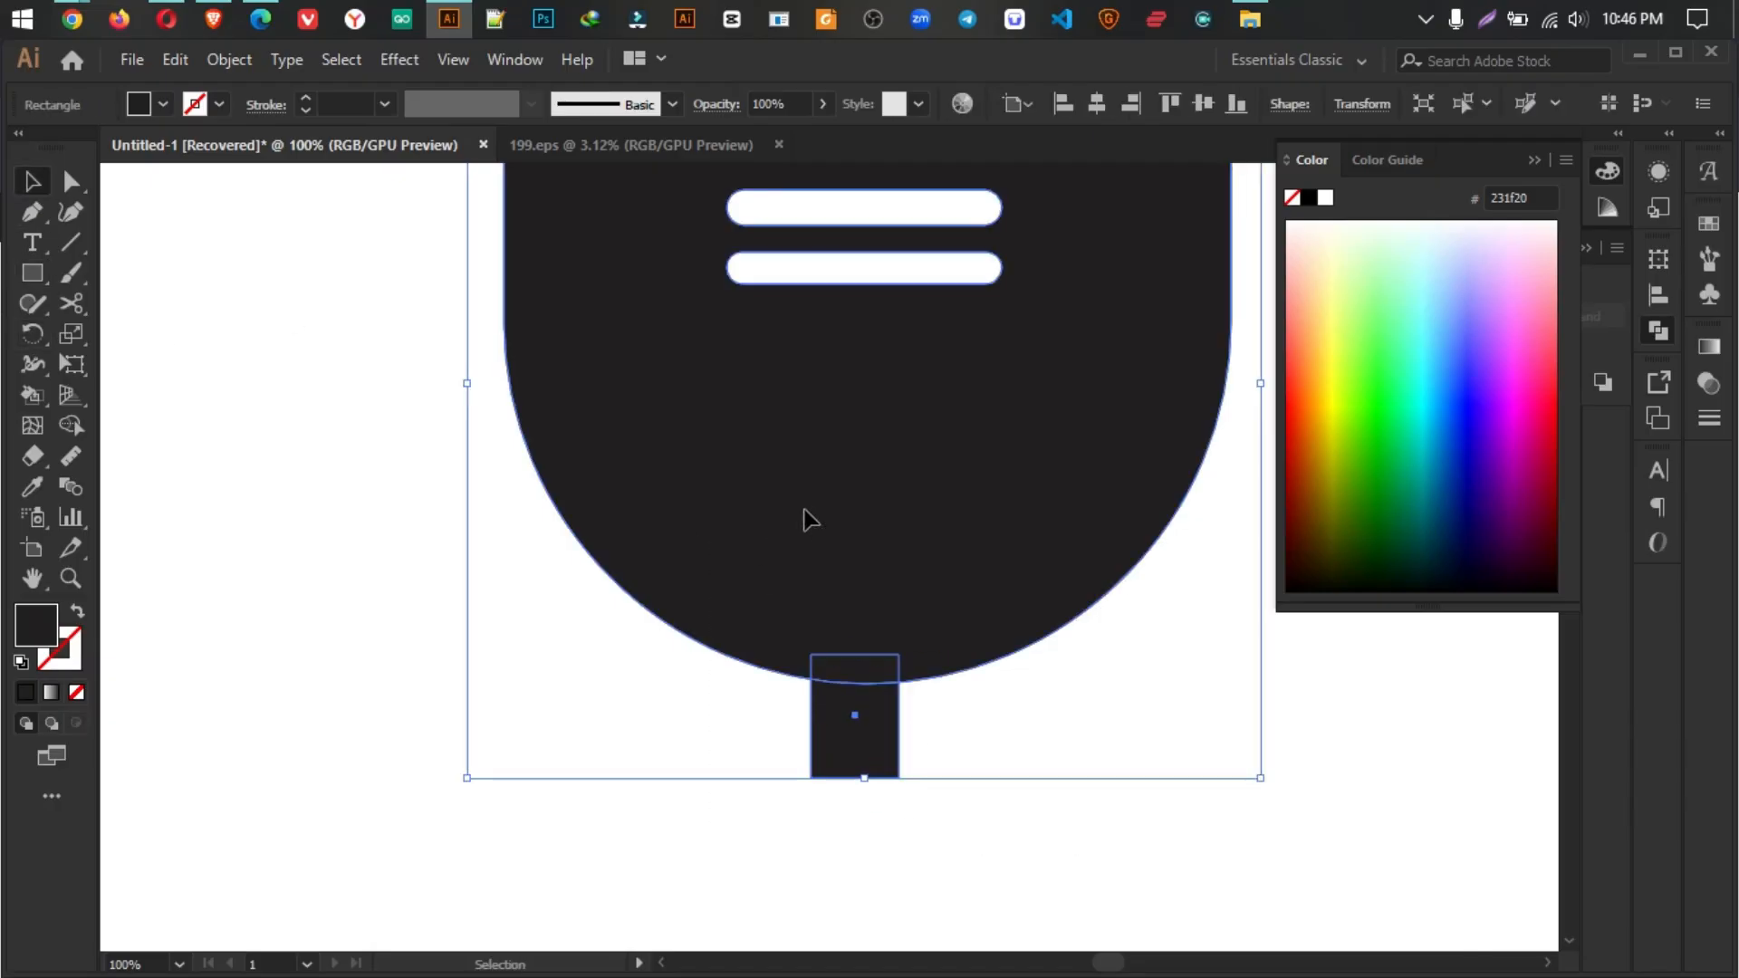
{"action": "left_click", "coordinate": [1011, 104]}
{"action": "left_click", "coordinate": [798, 178]}
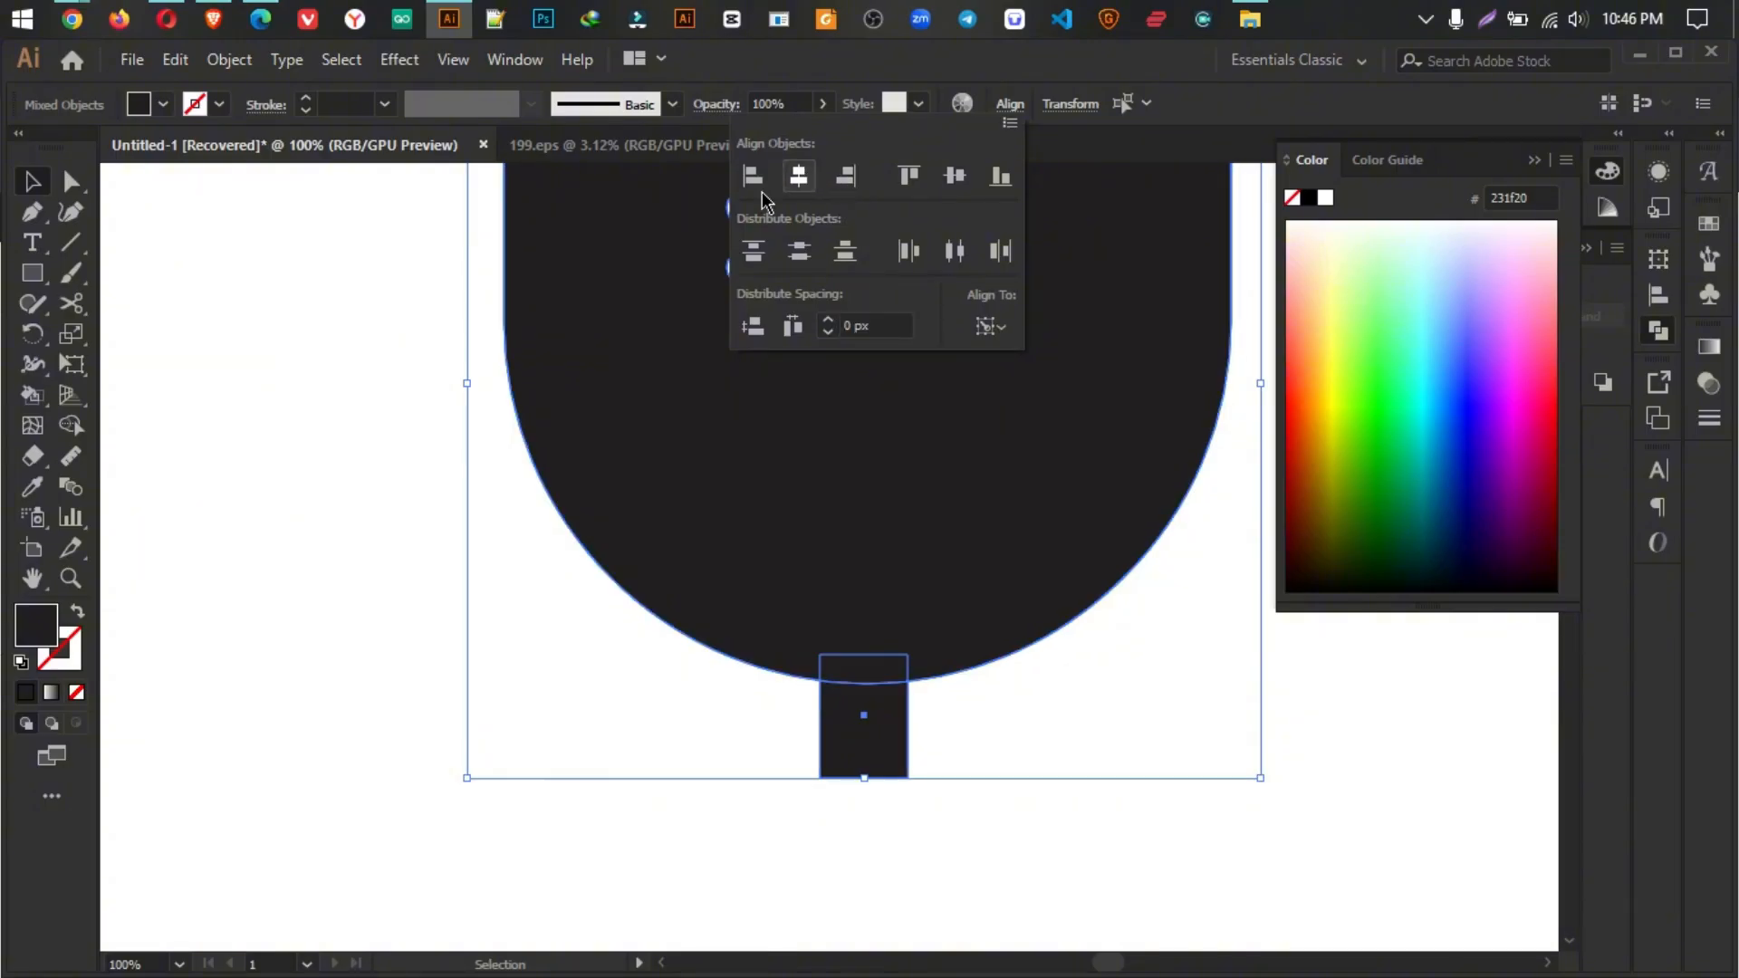
{"action": "left_click", "coordinate": [413, 339]}
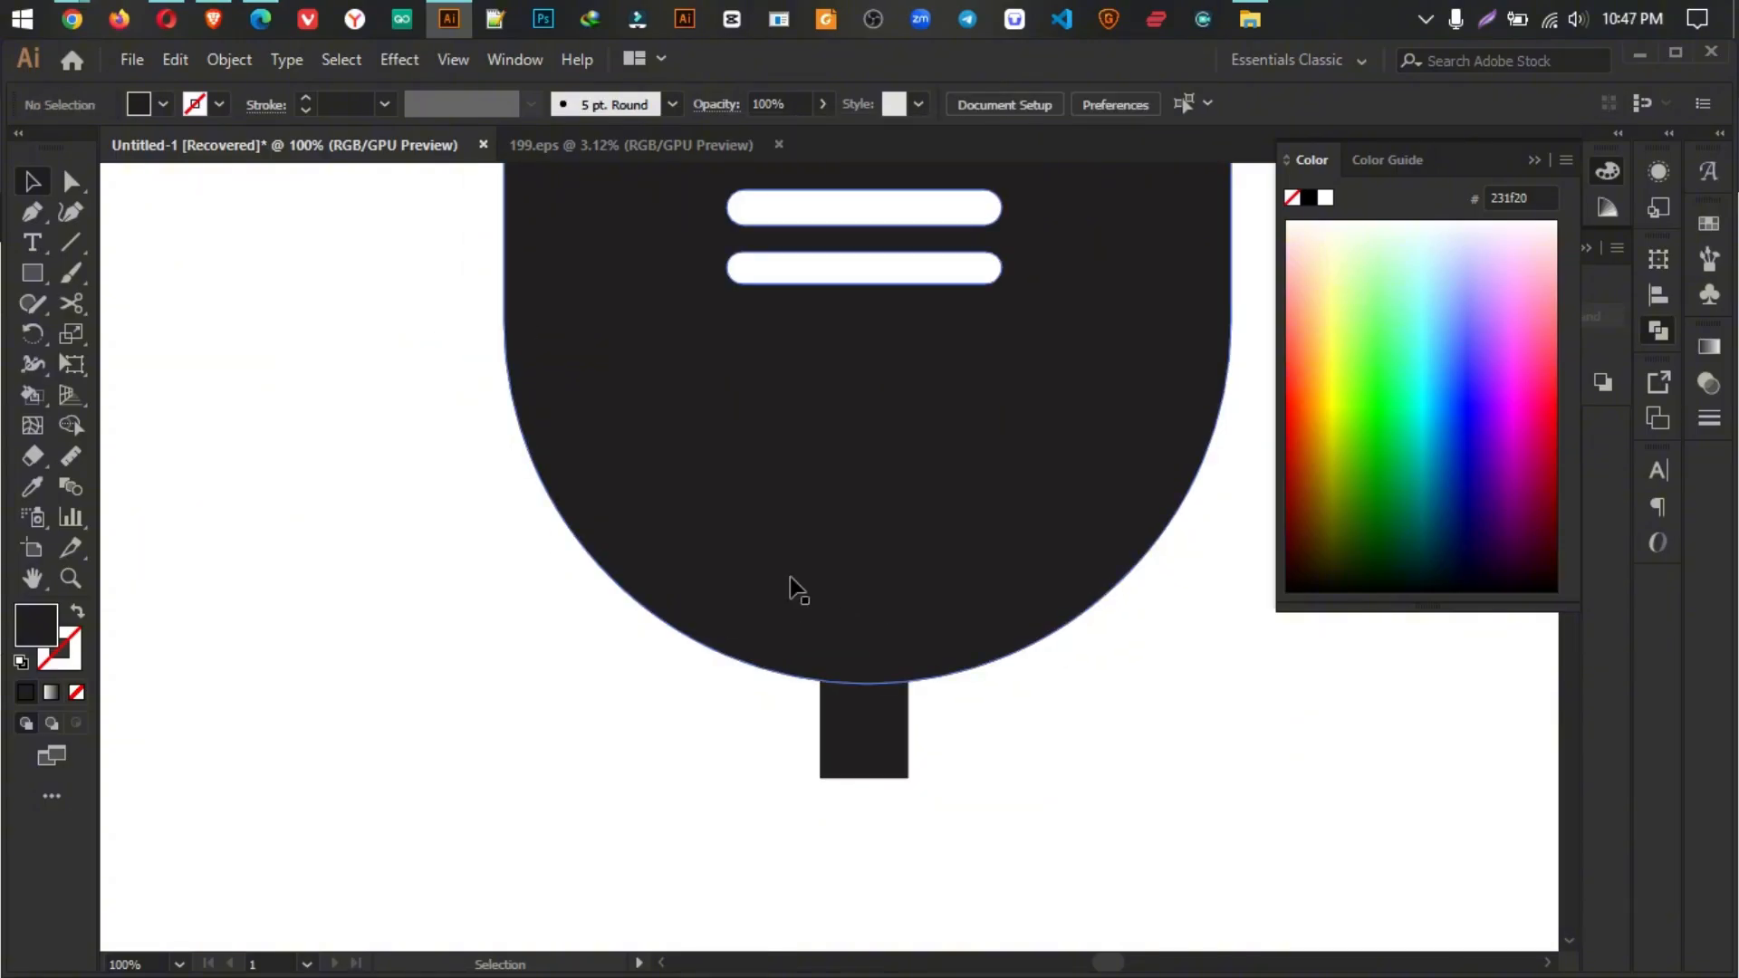
Step: Narrow the stem rectangle to about 60% of its width and center it horizontally on the body again
{"action": "left_click", "coordinate": [904, 738]}
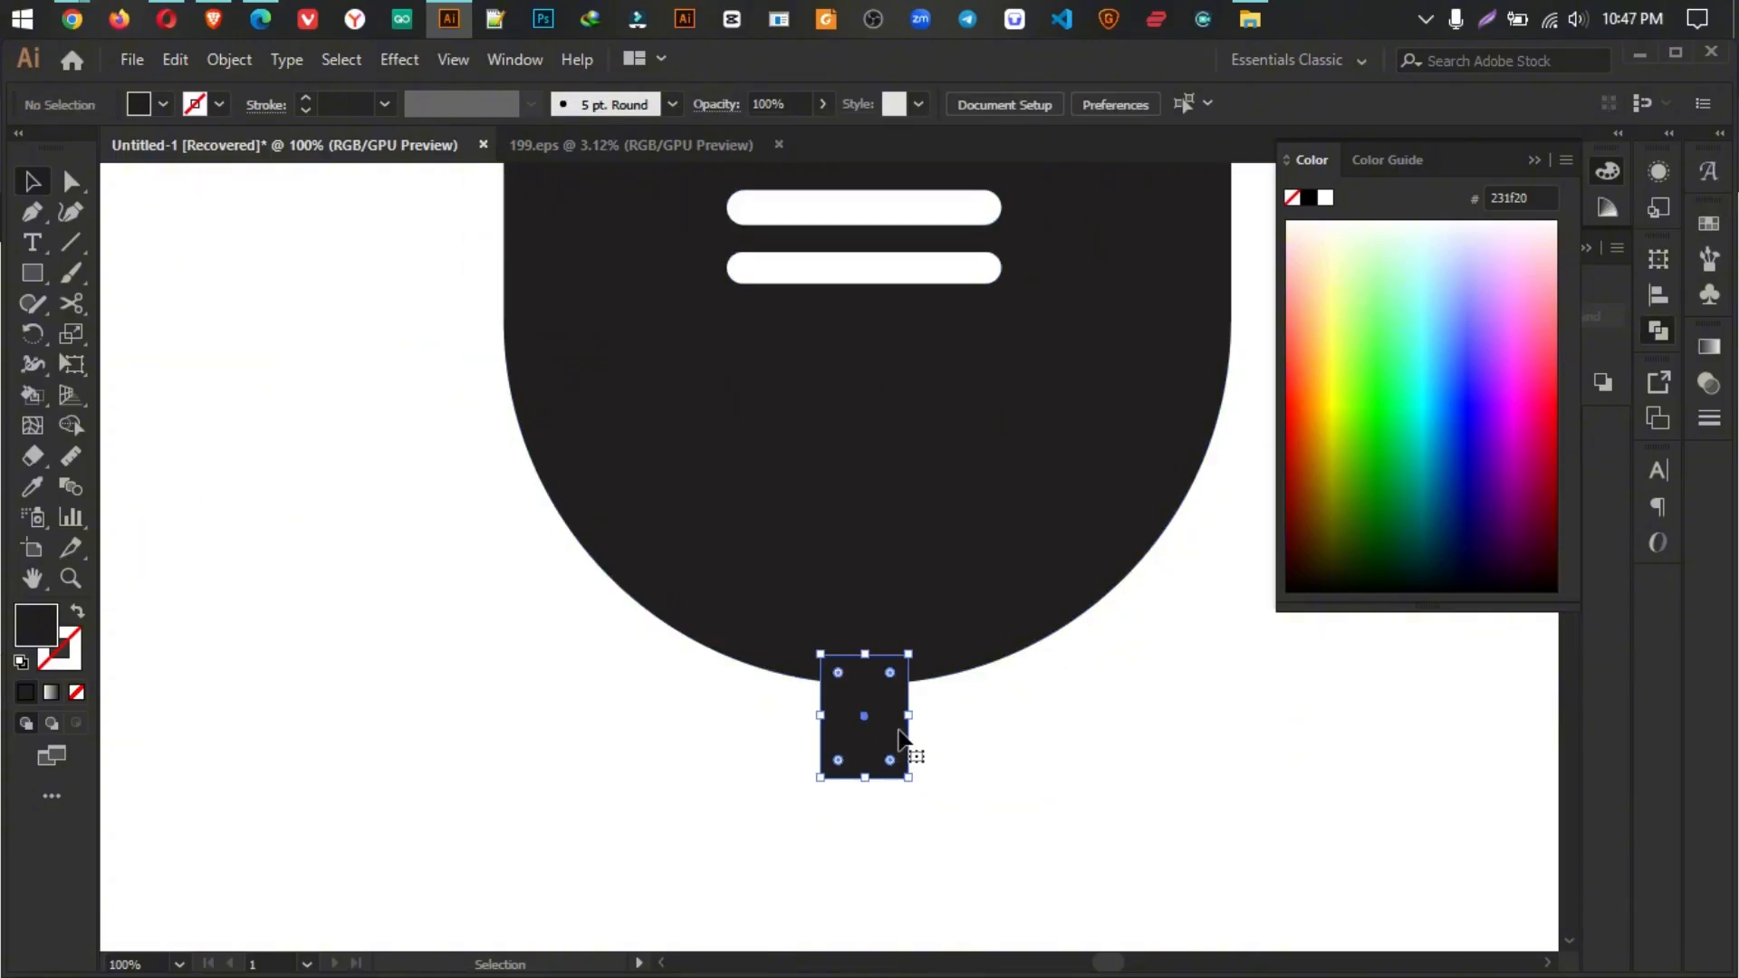
{"action": "left_click_drag", "start_coordinate": [908, 724], "coordinate": [875, 724]}
{"action": "left_click", "coordinate": [933, 491], "text": "shift"}
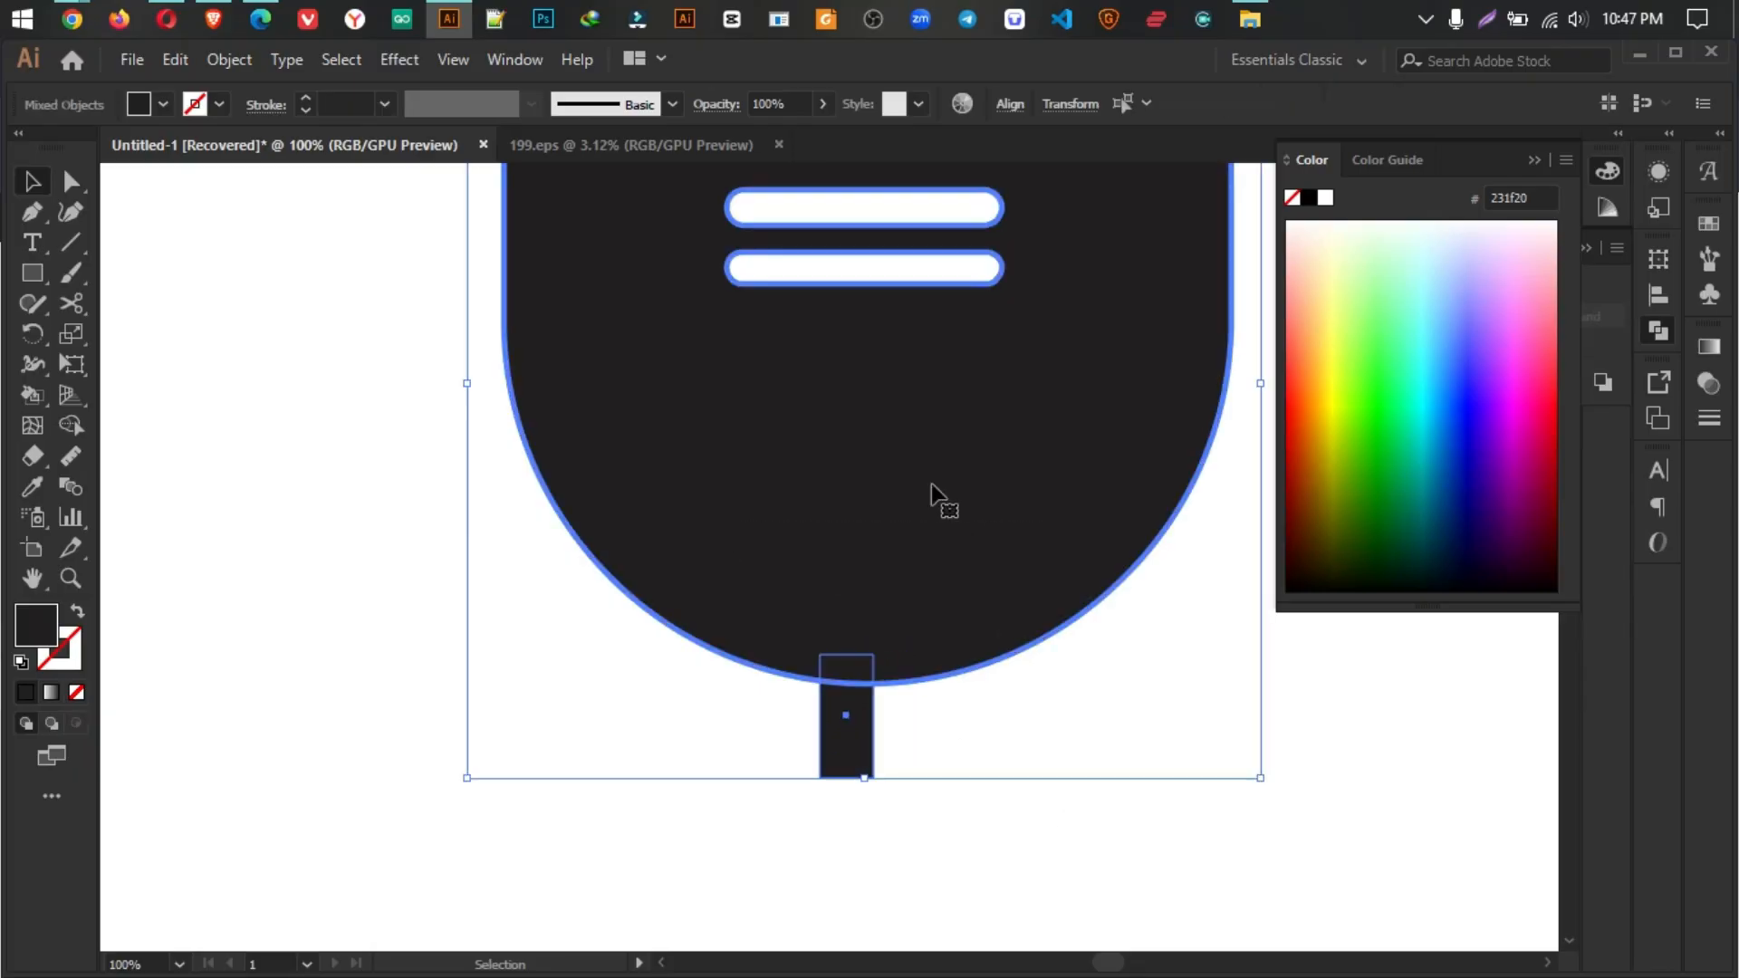
{"action": "left_click", "coordinate": [1010, 107]}
{"action": "left_click", "coordinate": [797, 176]}
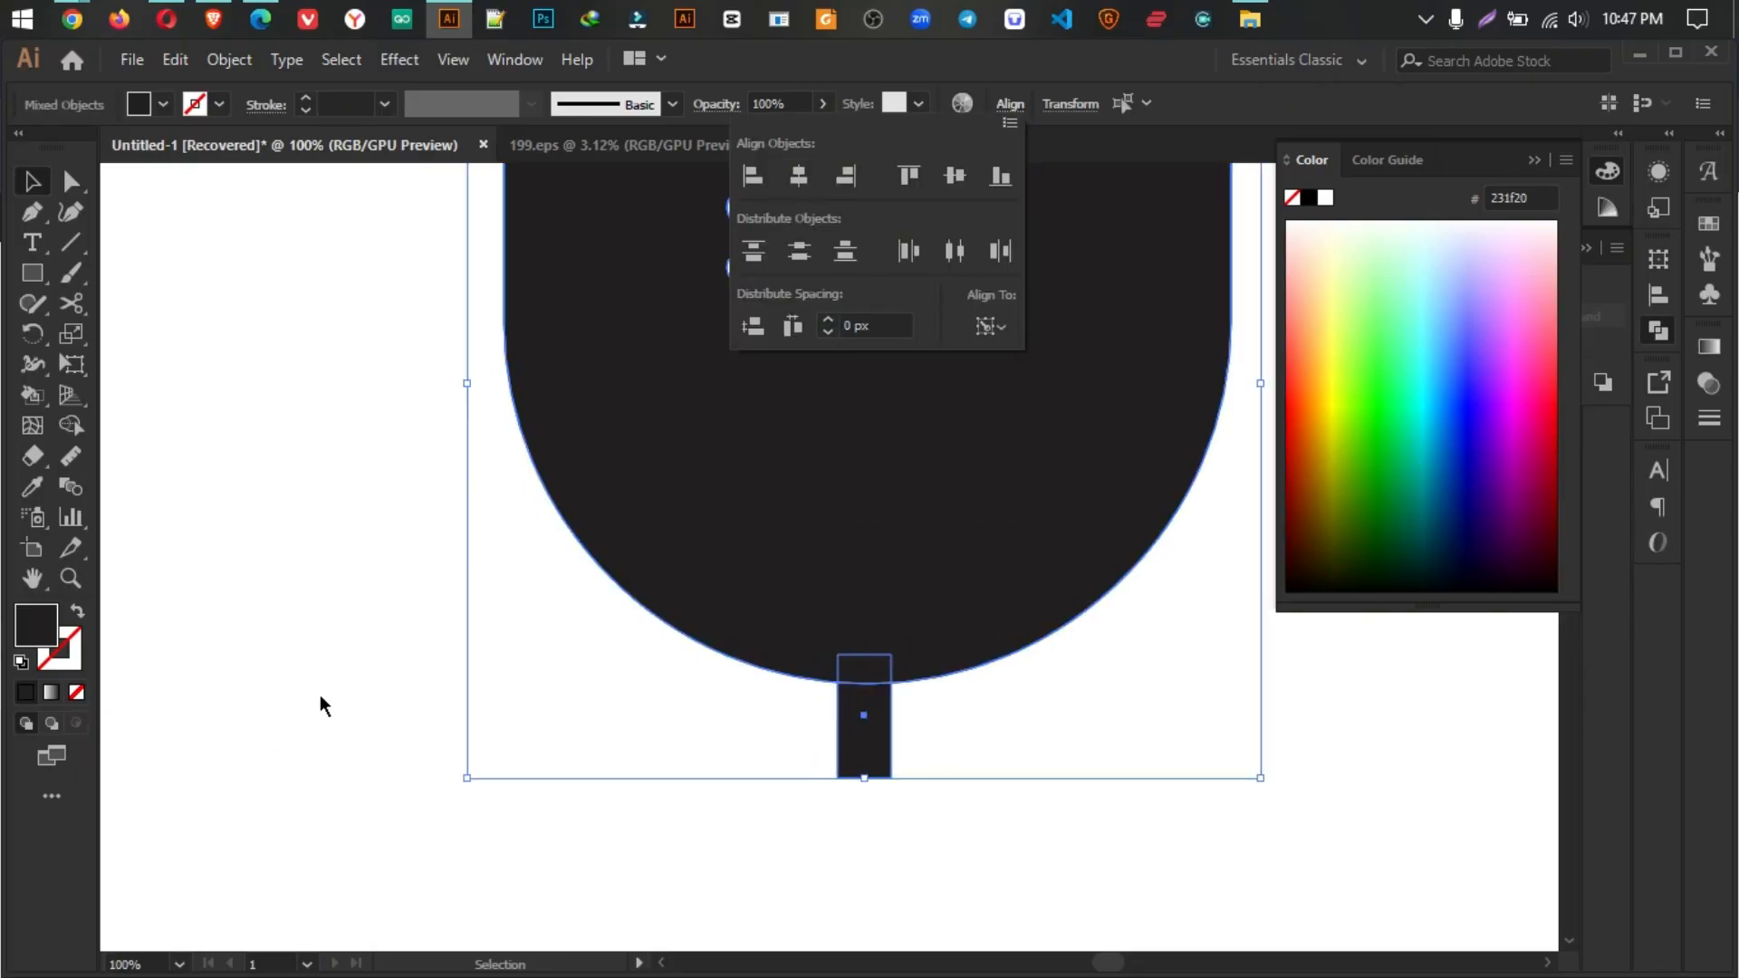
{"action": "left_click", "coordinate": [324, 703]}
Step: Draw a flat bar about three times the stem's width just below the stem and round its corners fully
{"action": "left_click", "coordinate": [34, 275]}
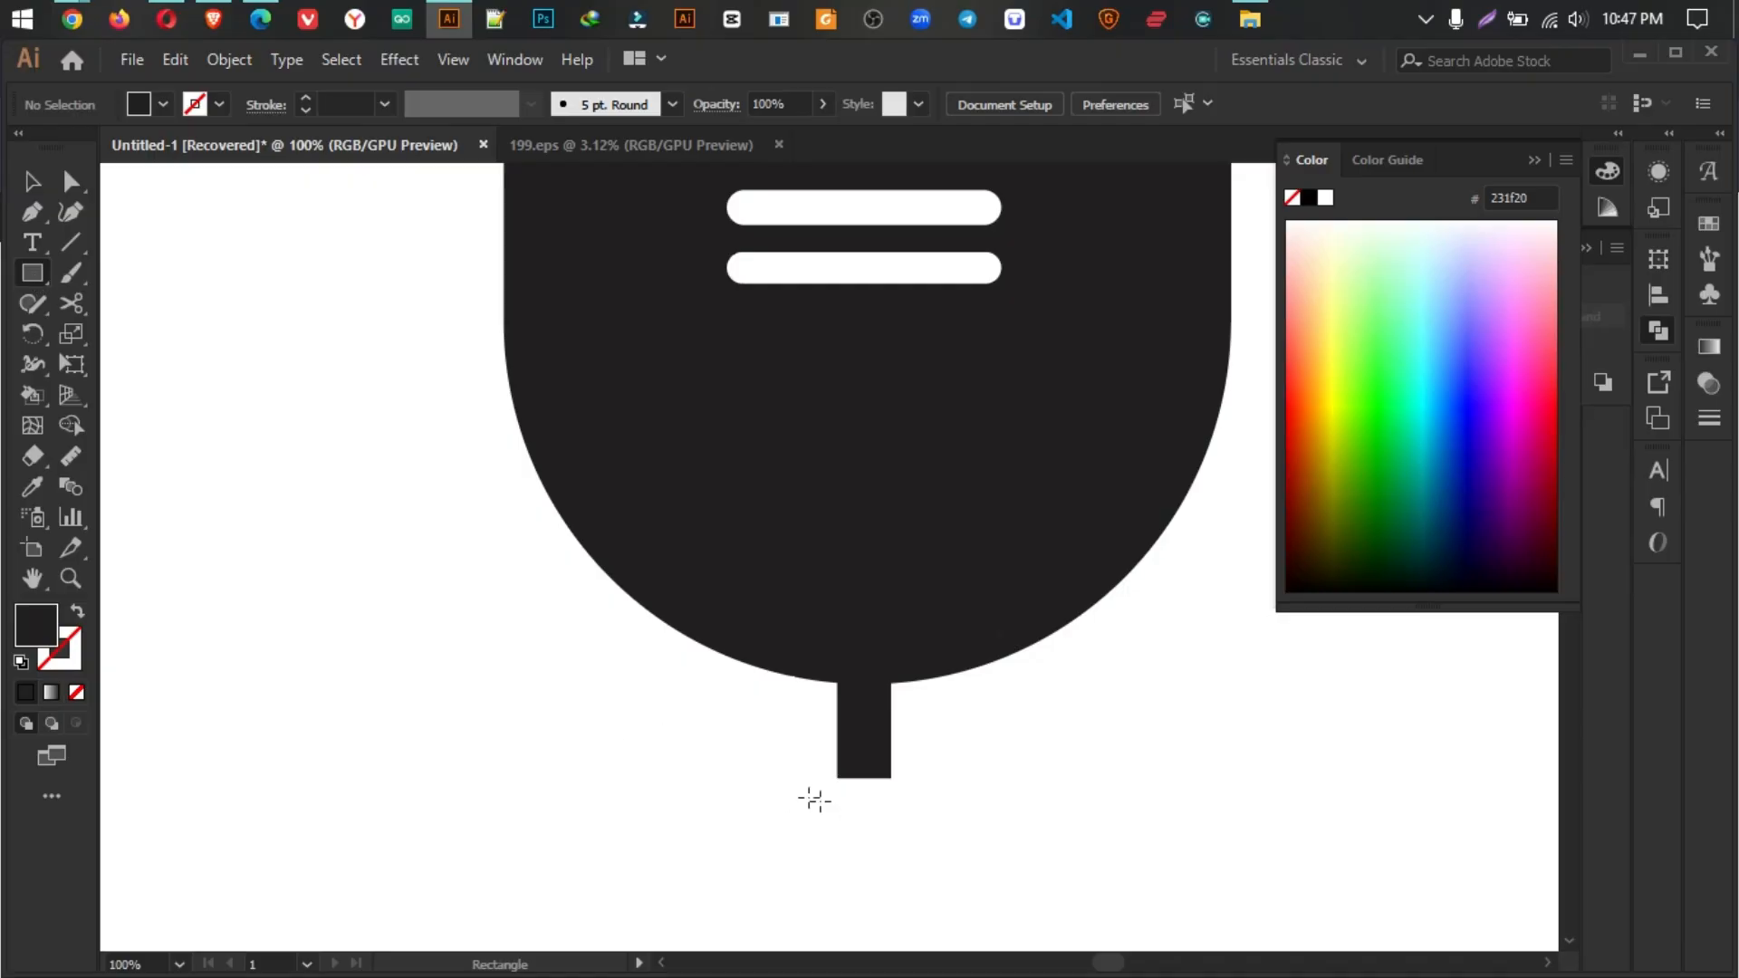
{"action": "left_click_drag", "start_coordinate": [788, 784], "coordinate": [955, 823]}
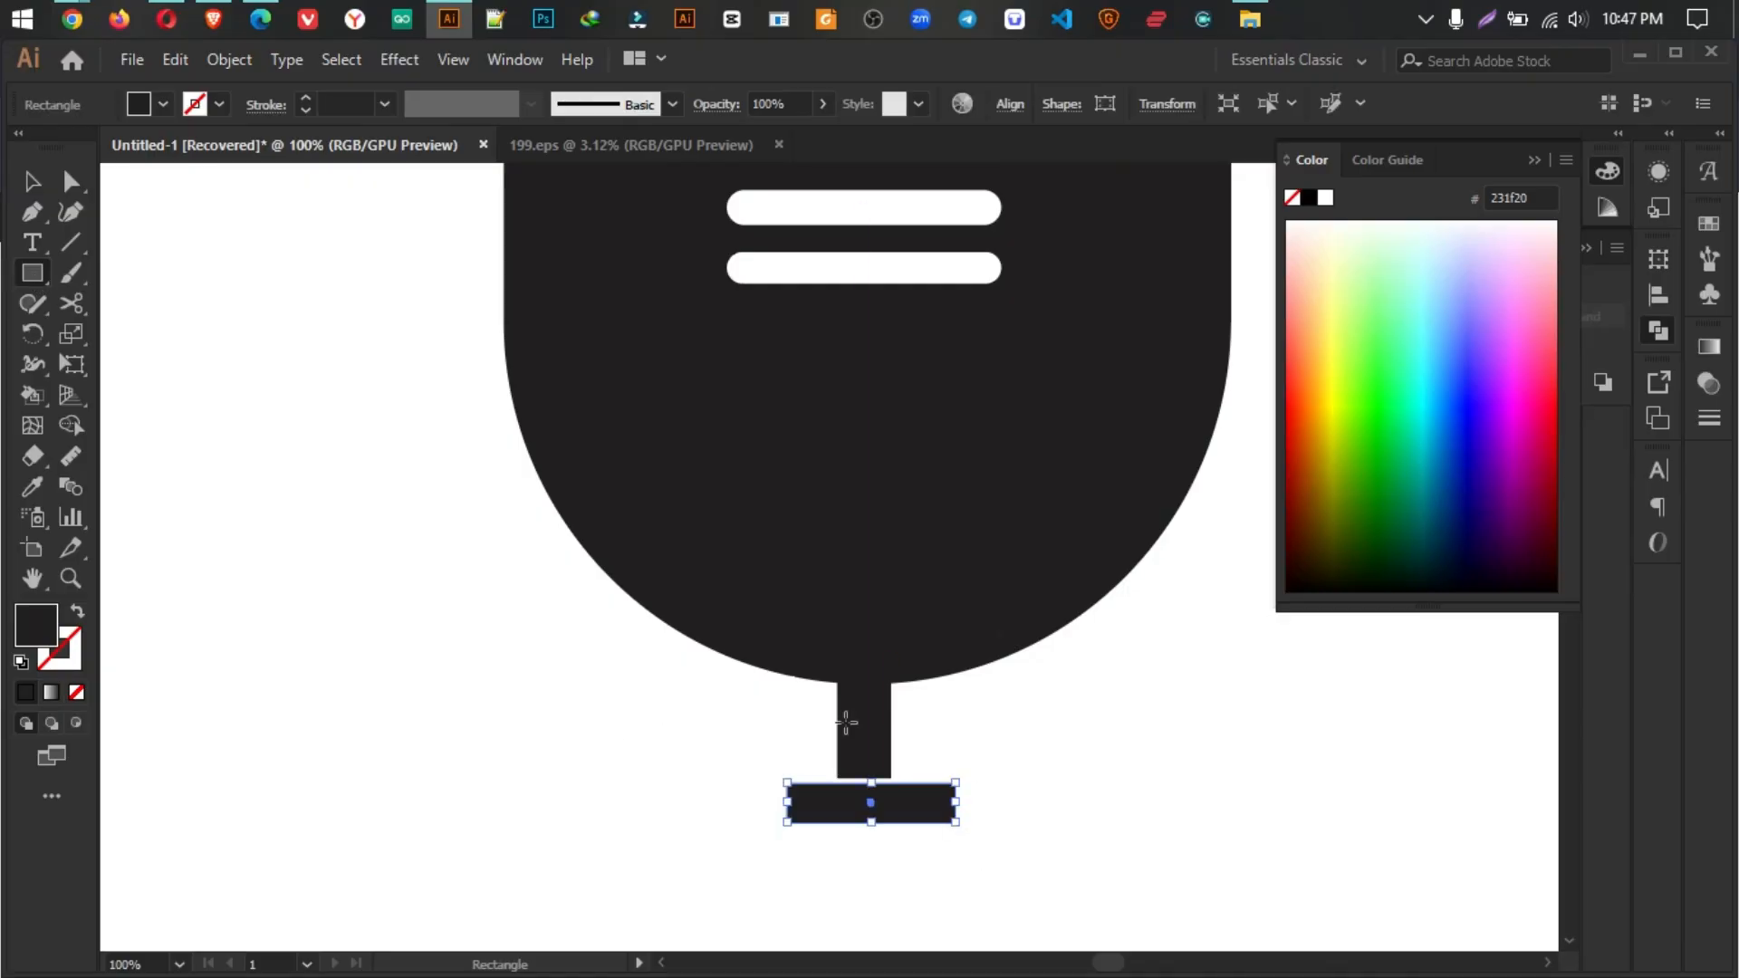
{"action": "left_click", "coordinate": [34, 184]}
{"action": "scroll", "coordinate": [824, 768], "scroll_direction": "up", "scroll_amount": 3}
{"action": "scroll", "coordinate": [826, 768], "scroll_direction": "down", "scroll_amount": 3}
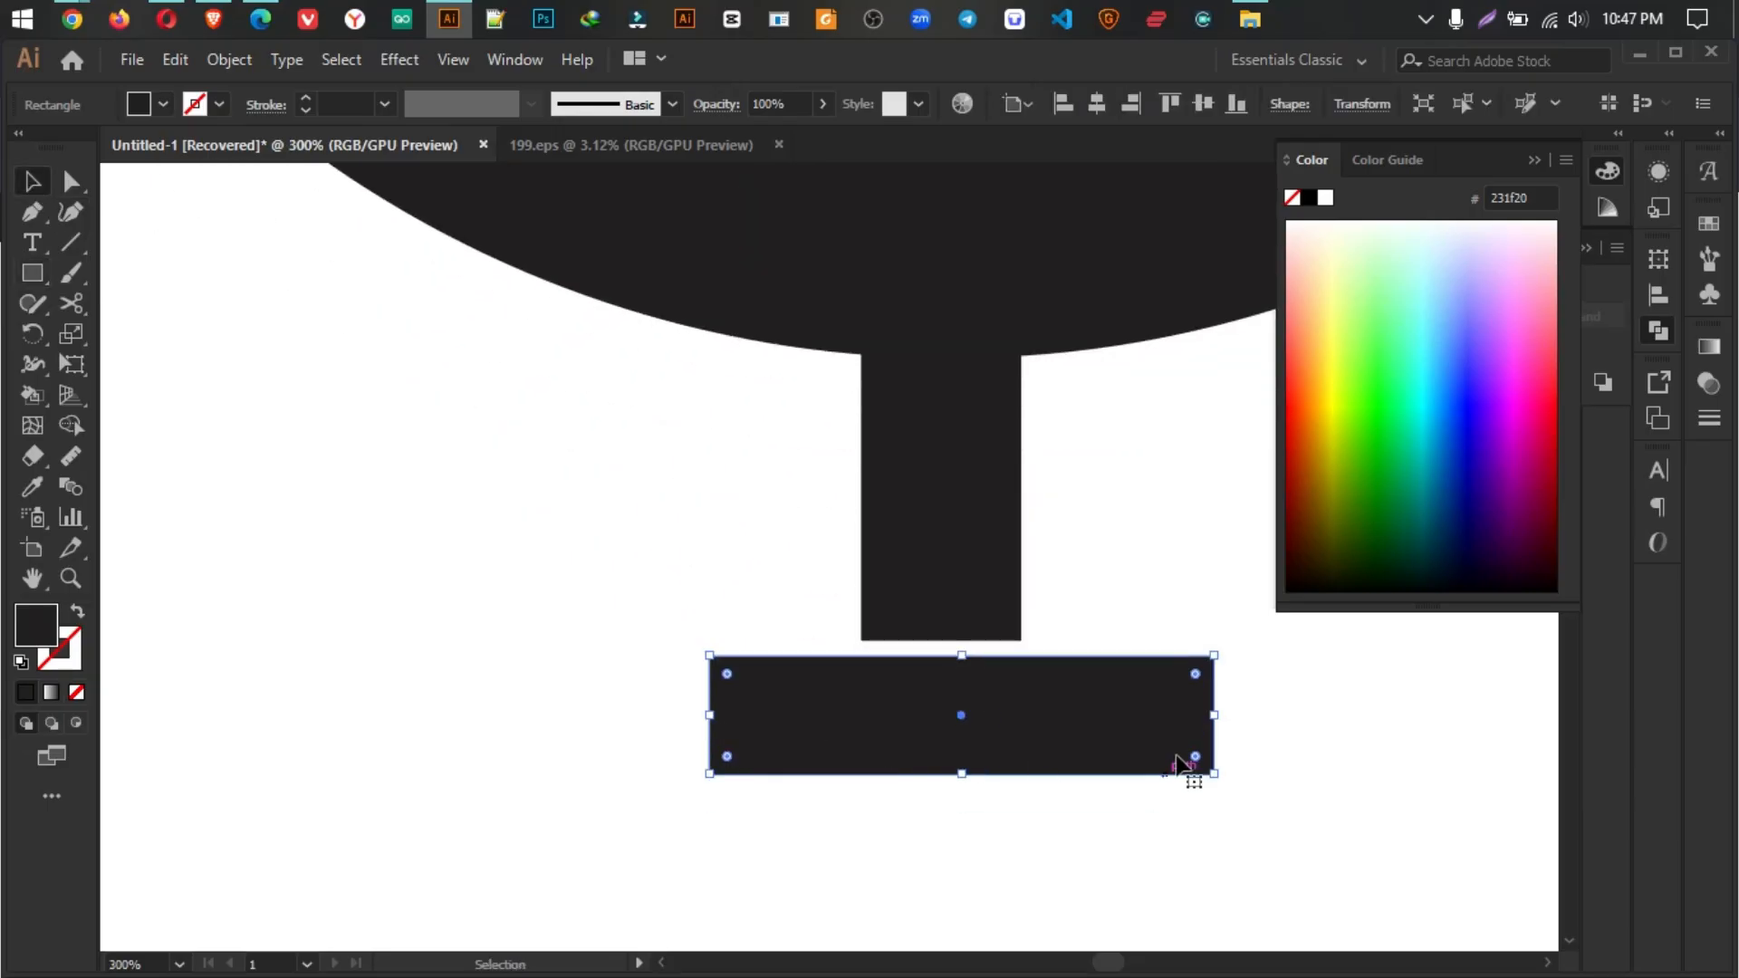
{"action": "left_click_drag", "start_coordinate": [1196, 674], "coordinate": [994, 780]}
{"action": "left_click", "coordinate": [994, 780]}
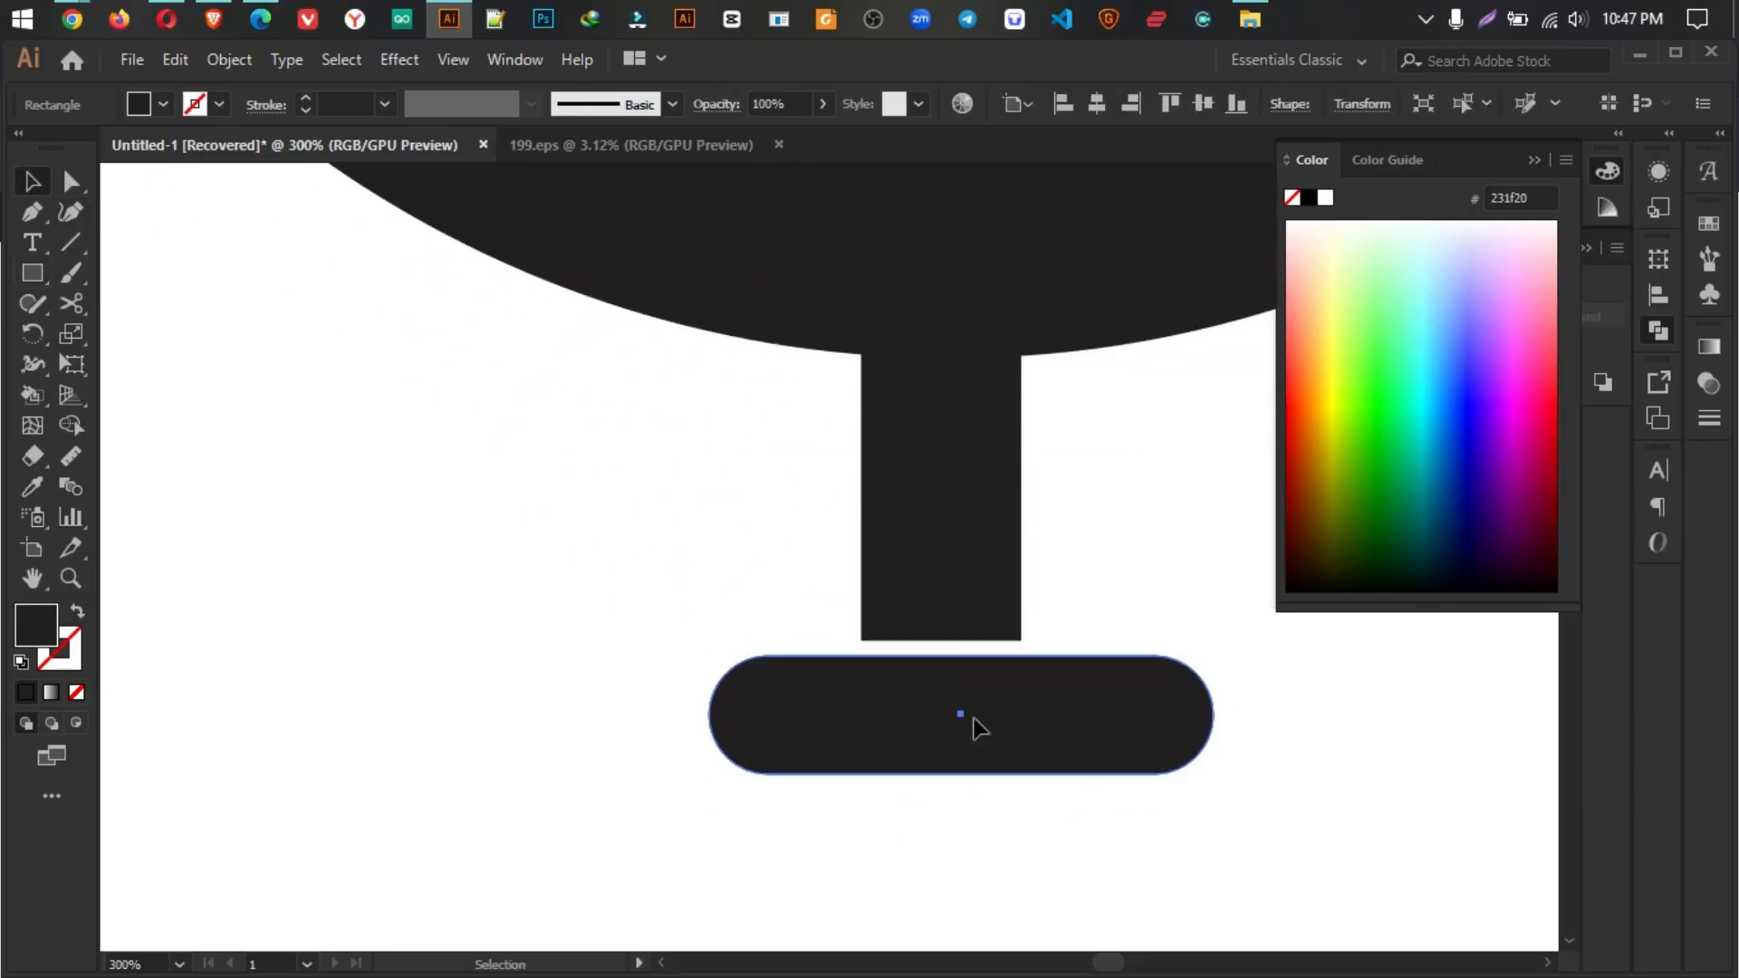
Step: Move the rounded bar up against the stem's lower end and add two evenly spaced copies below it
{"action": "left_click_drag", "start_coordinate": [975, 722], "coordinate": [958, 712]}
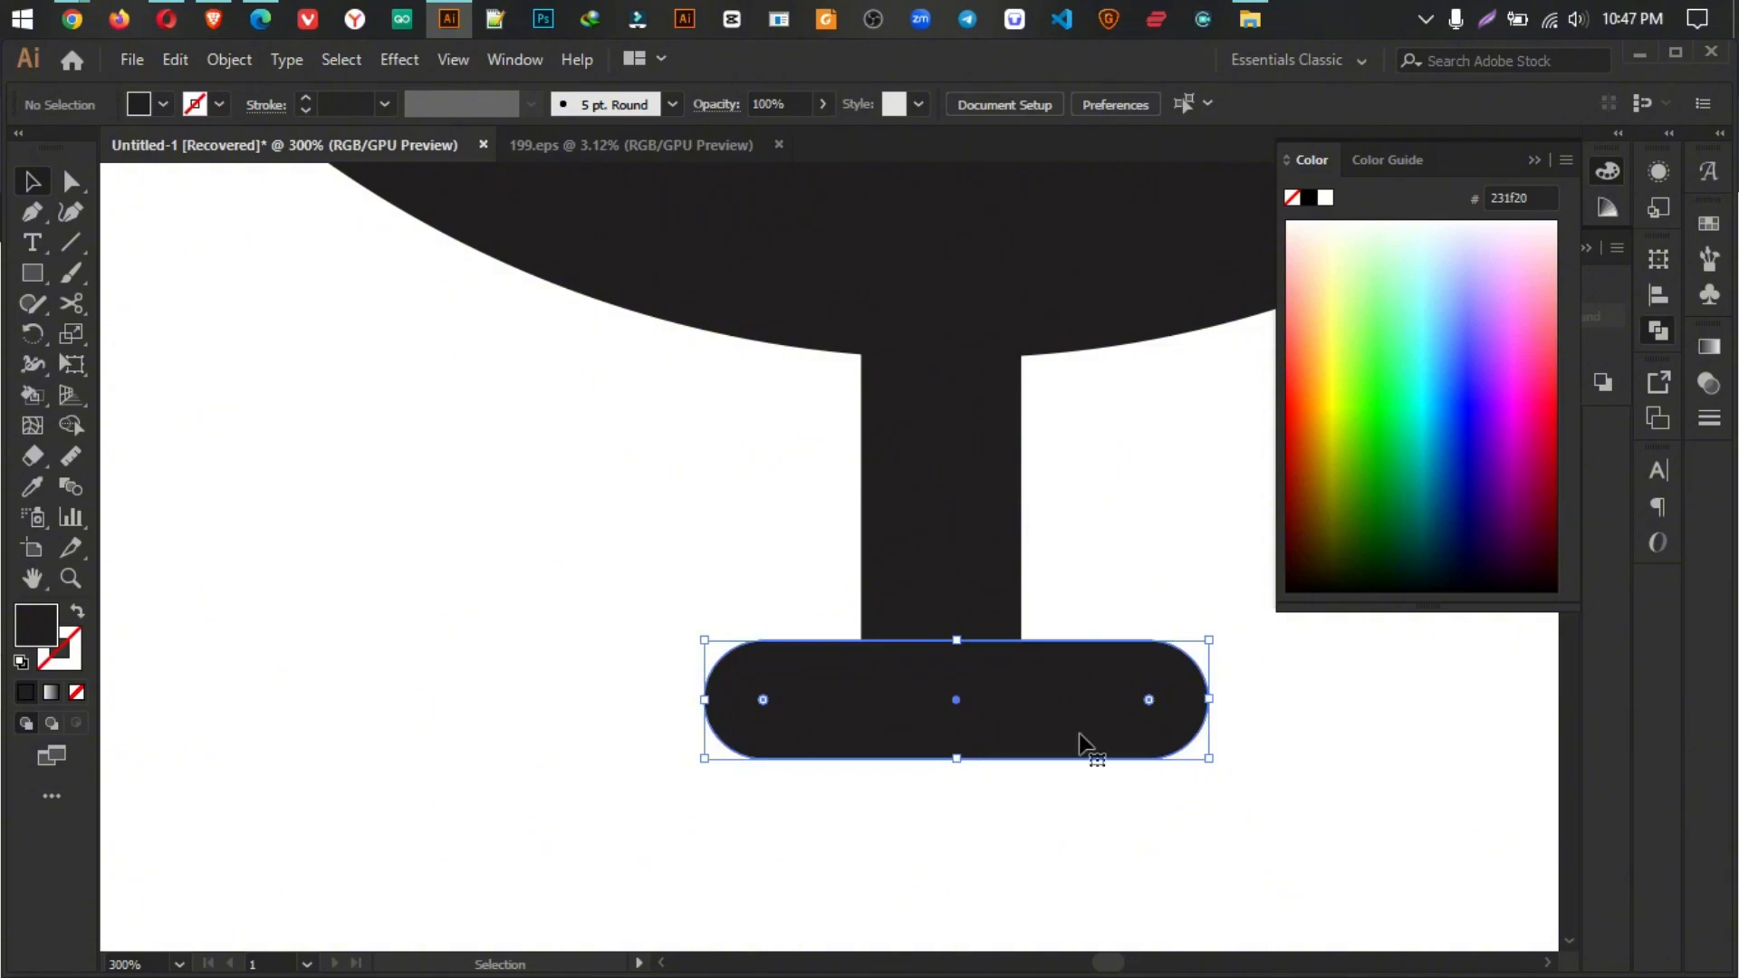
{"action": "scroll", "coordinate": [1235, 764], "scroll_direction": "down", "scroll_amount": 3}
{"action": "left_click", "coordinate": [1072, 749]}
{"action": "left_click_drag", "start_coordinate": [970, 594], "coordinate": [974, 754]}
{"action": "key", "text": "ctrl+d"}
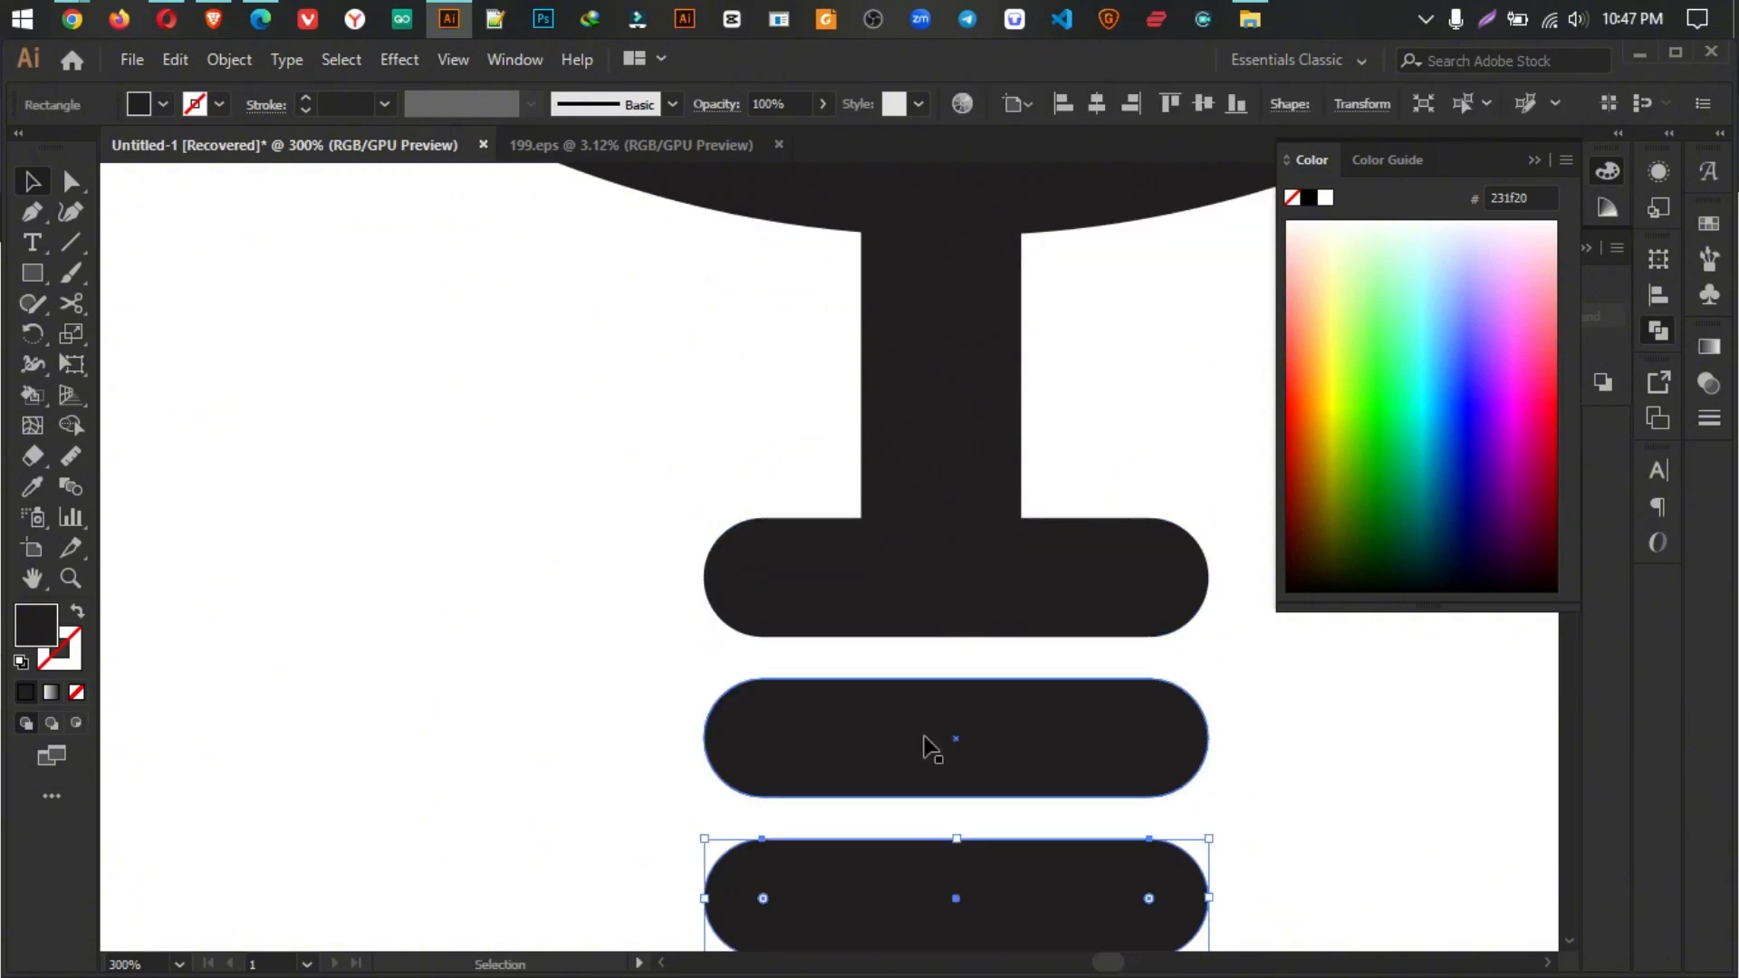
{"action": "scroll", "coordinate": [1223, 763], "scroll_direction": "down", "scroll_amount": 3}
{"action": "left_click_drag", "start_coordinate": [1222, 763], "coordinate": [1043, 759]}
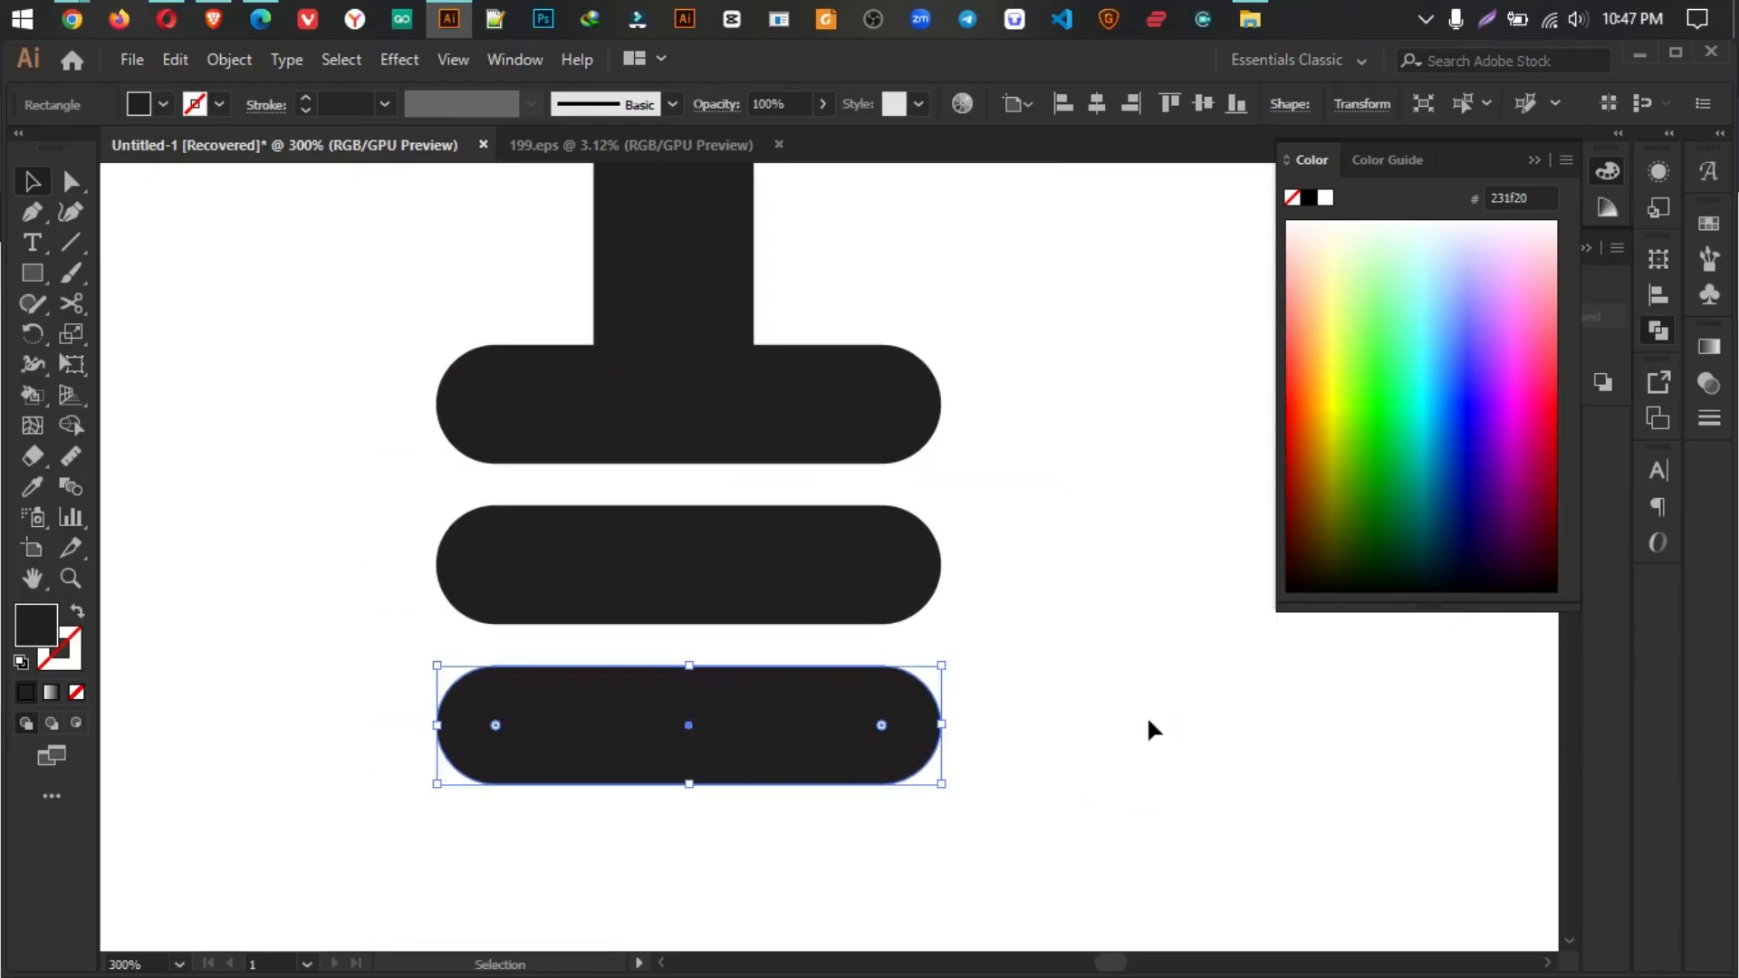
{"action": "scroll", "coordinate": [1034, 641], "scroll_direction": "down", "scroll_amount": 4}
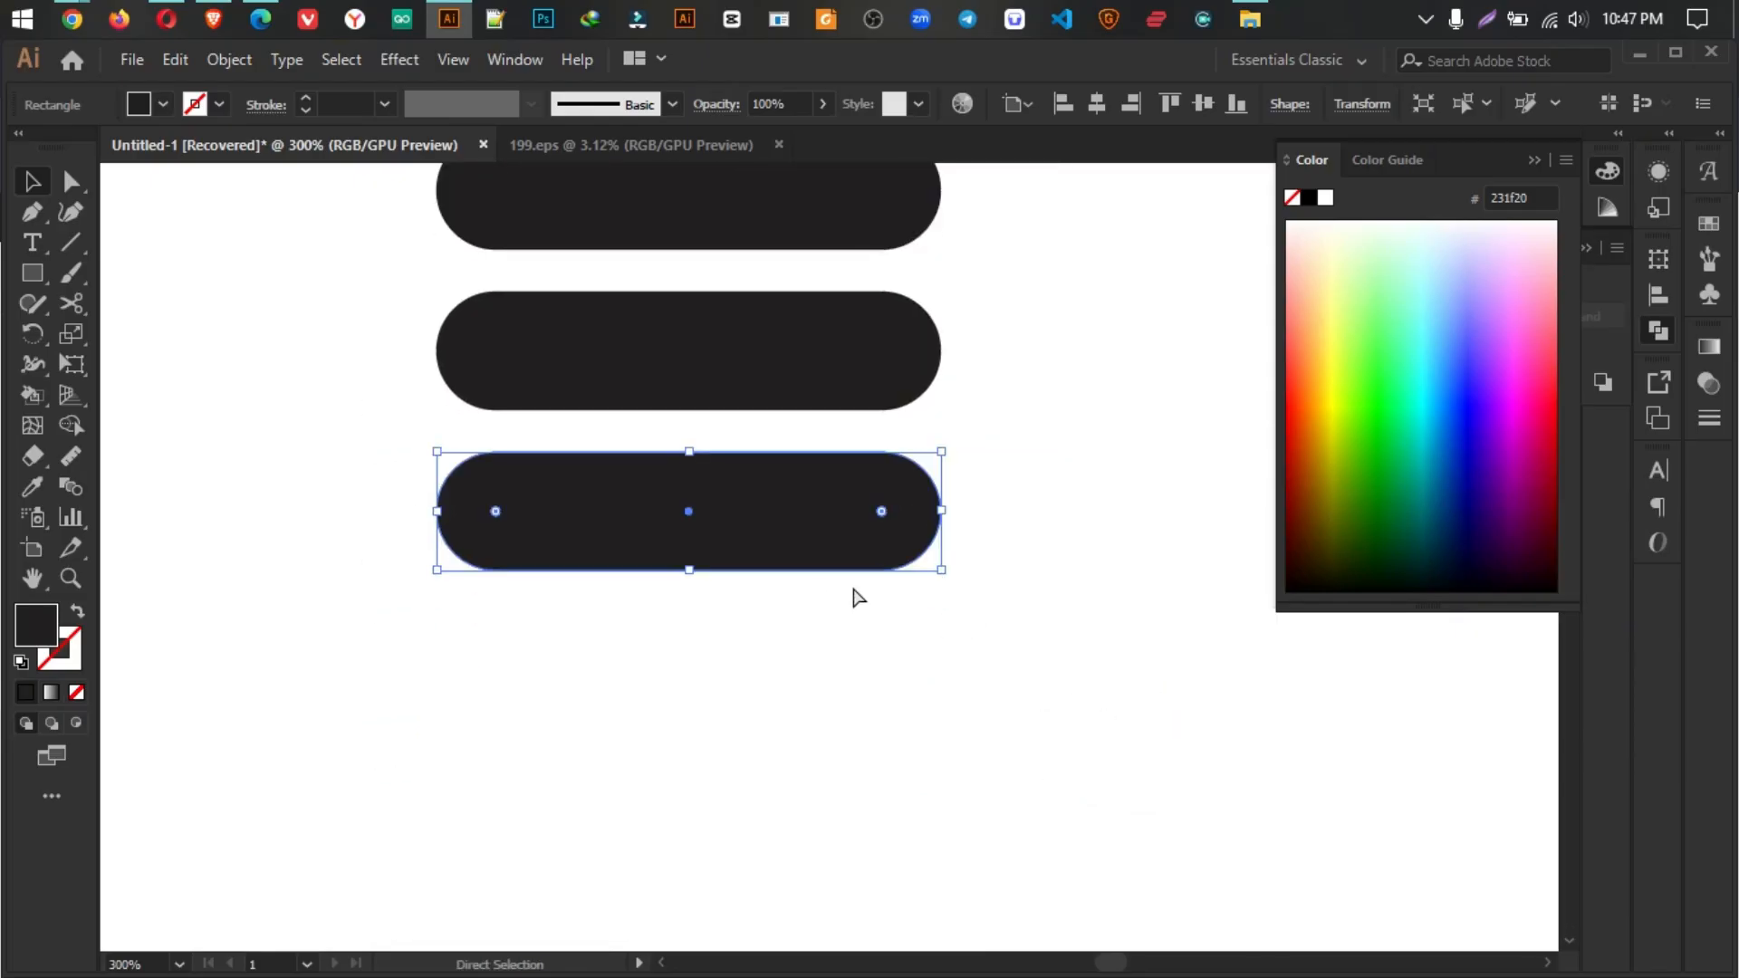
{"action": "key", "text": "f"}
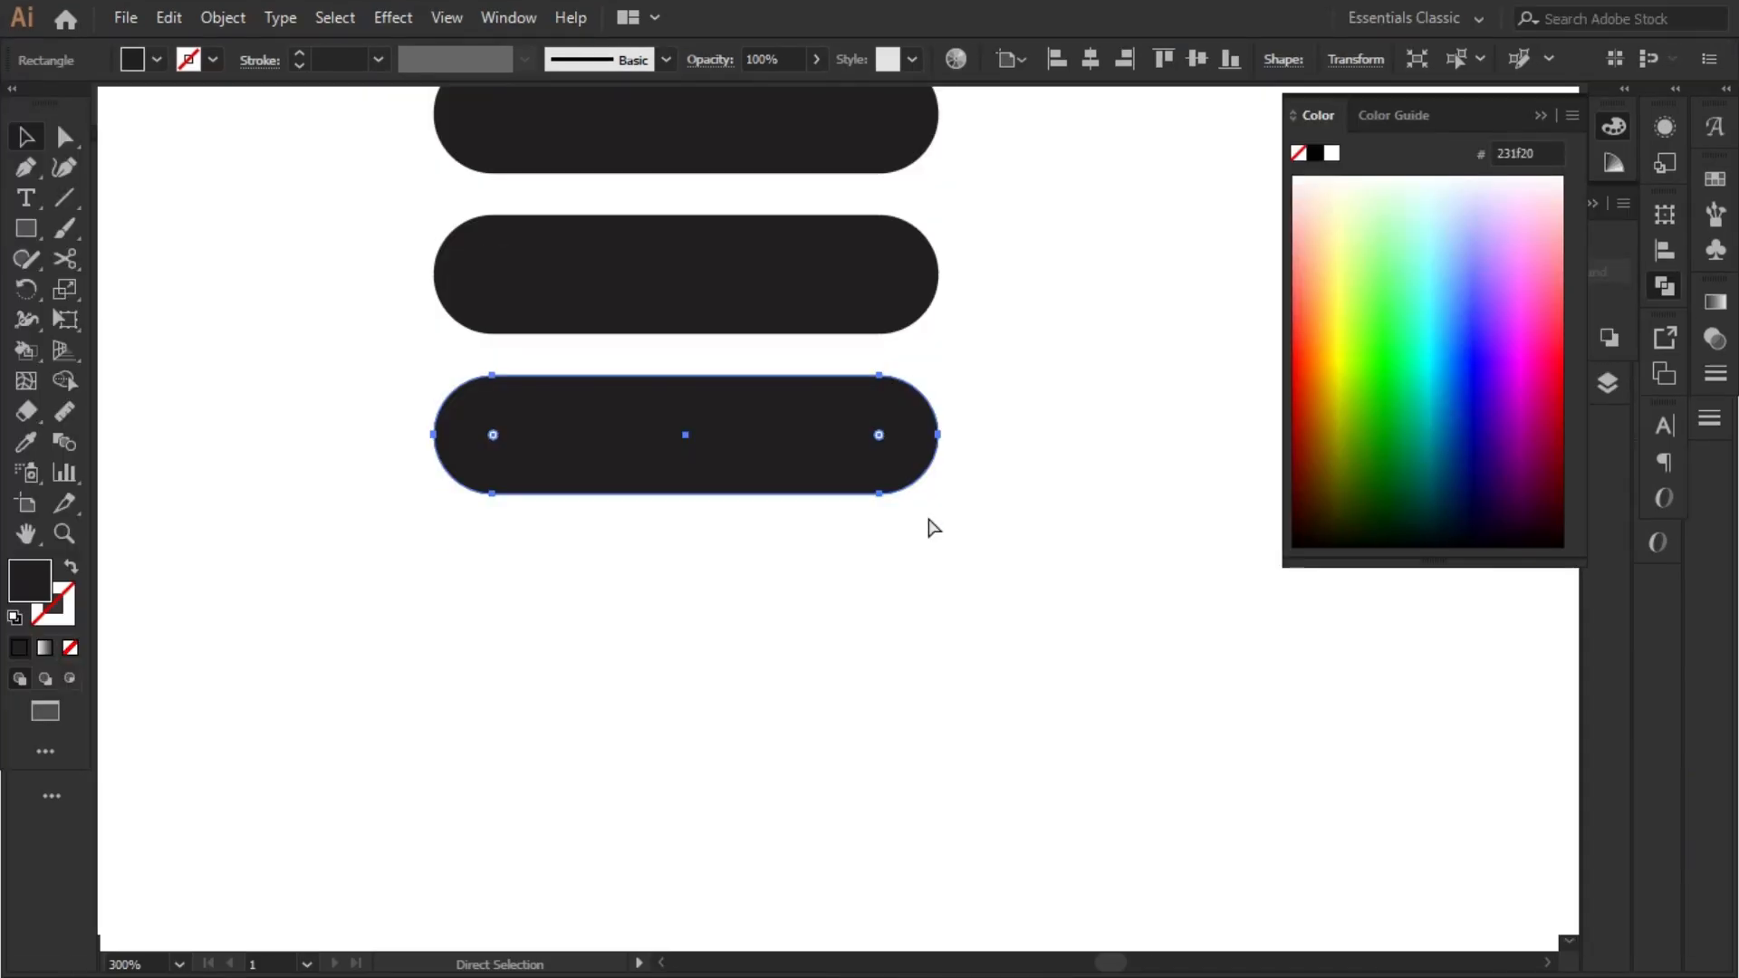
{"action": "key", "text": "f"}
{"action": "key", "text": "f"}
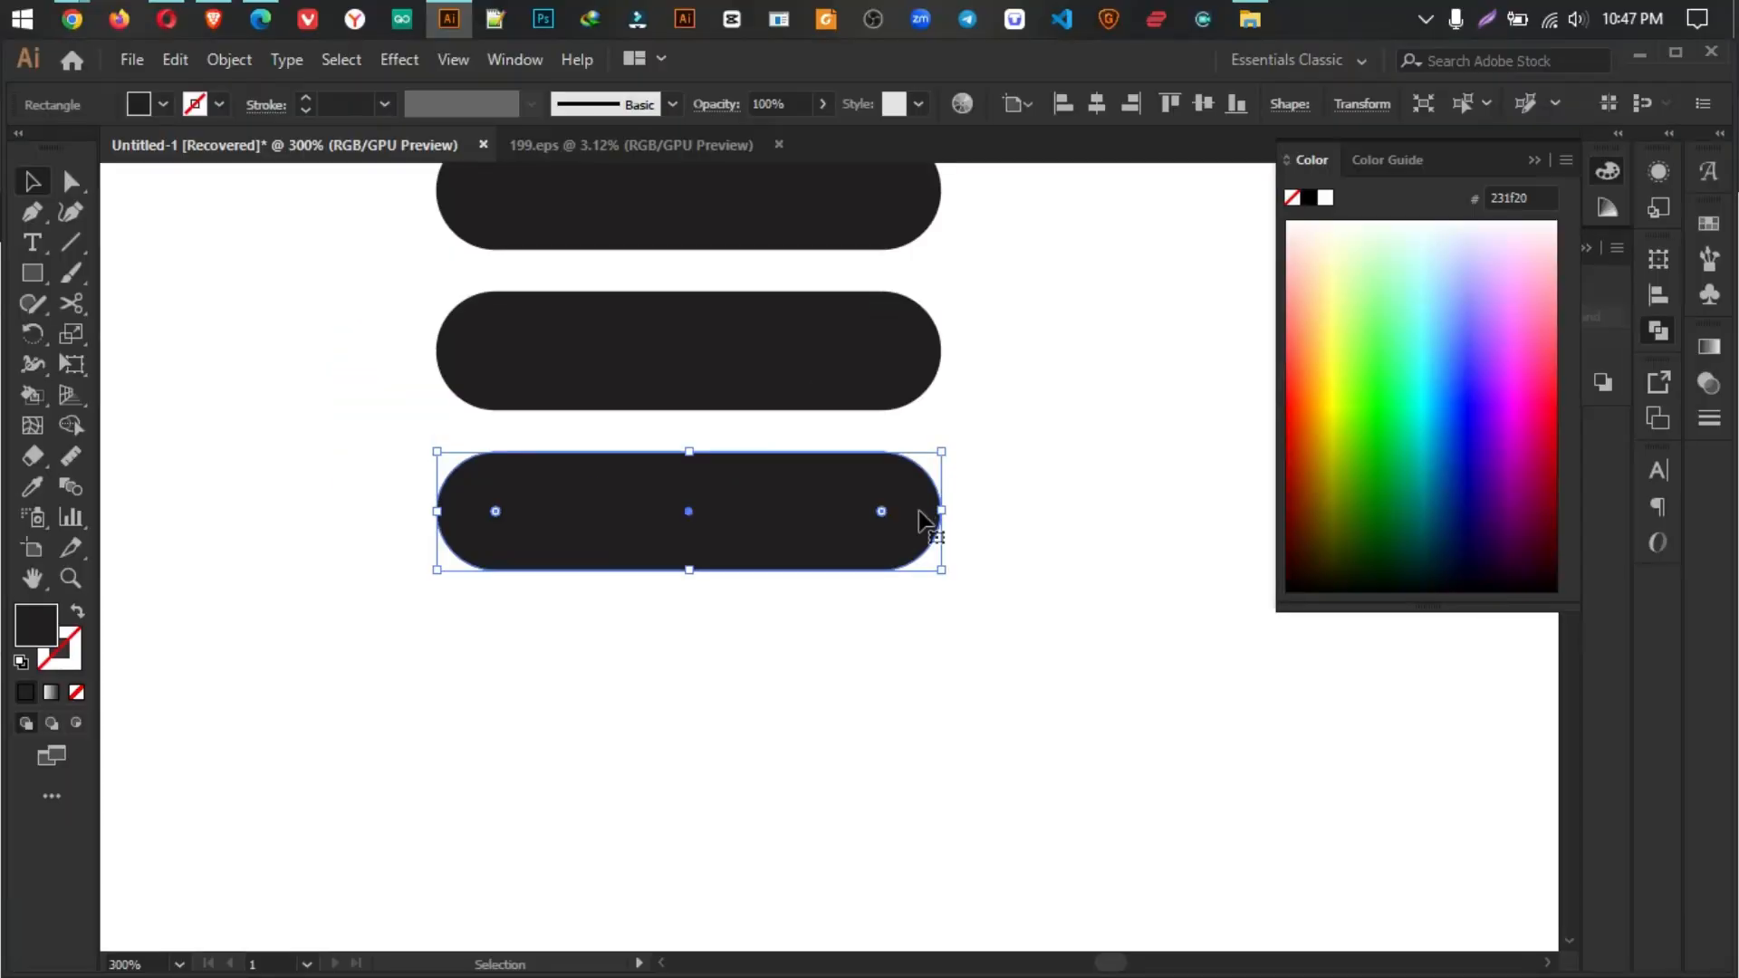
{"action": "left_click_drag", "start_coordinate": [996, 508], "coordinate": [771, 819]}
{"action": "key", "text": "ctrl+z"}
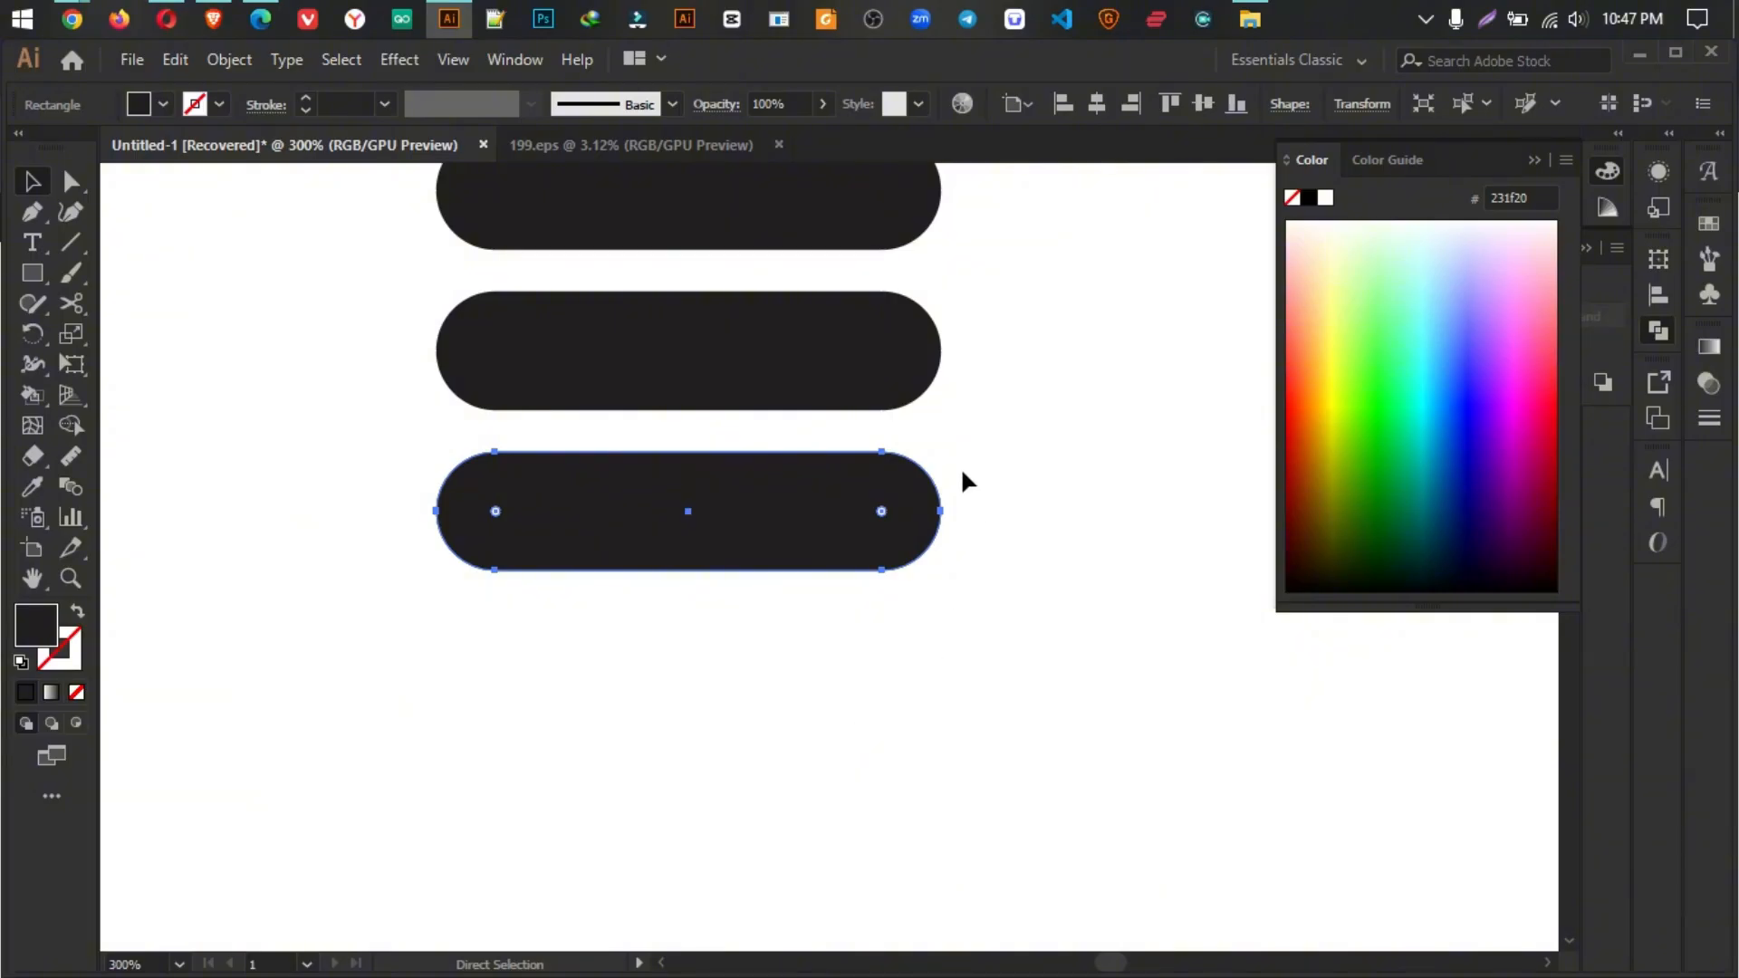
Step: Add a copy of the lowest rounded bar, rotated 90 degrees about the bar's centre
{"action": "key", "text": "v"}
{"action": "left_click_drag", "start_coordinate": [955, 442], "coordinate": [764, 749]}
{"action": "scroll", "coordinate": [765, 622], "scroll_direction": "up", "scroll_amount": 3}
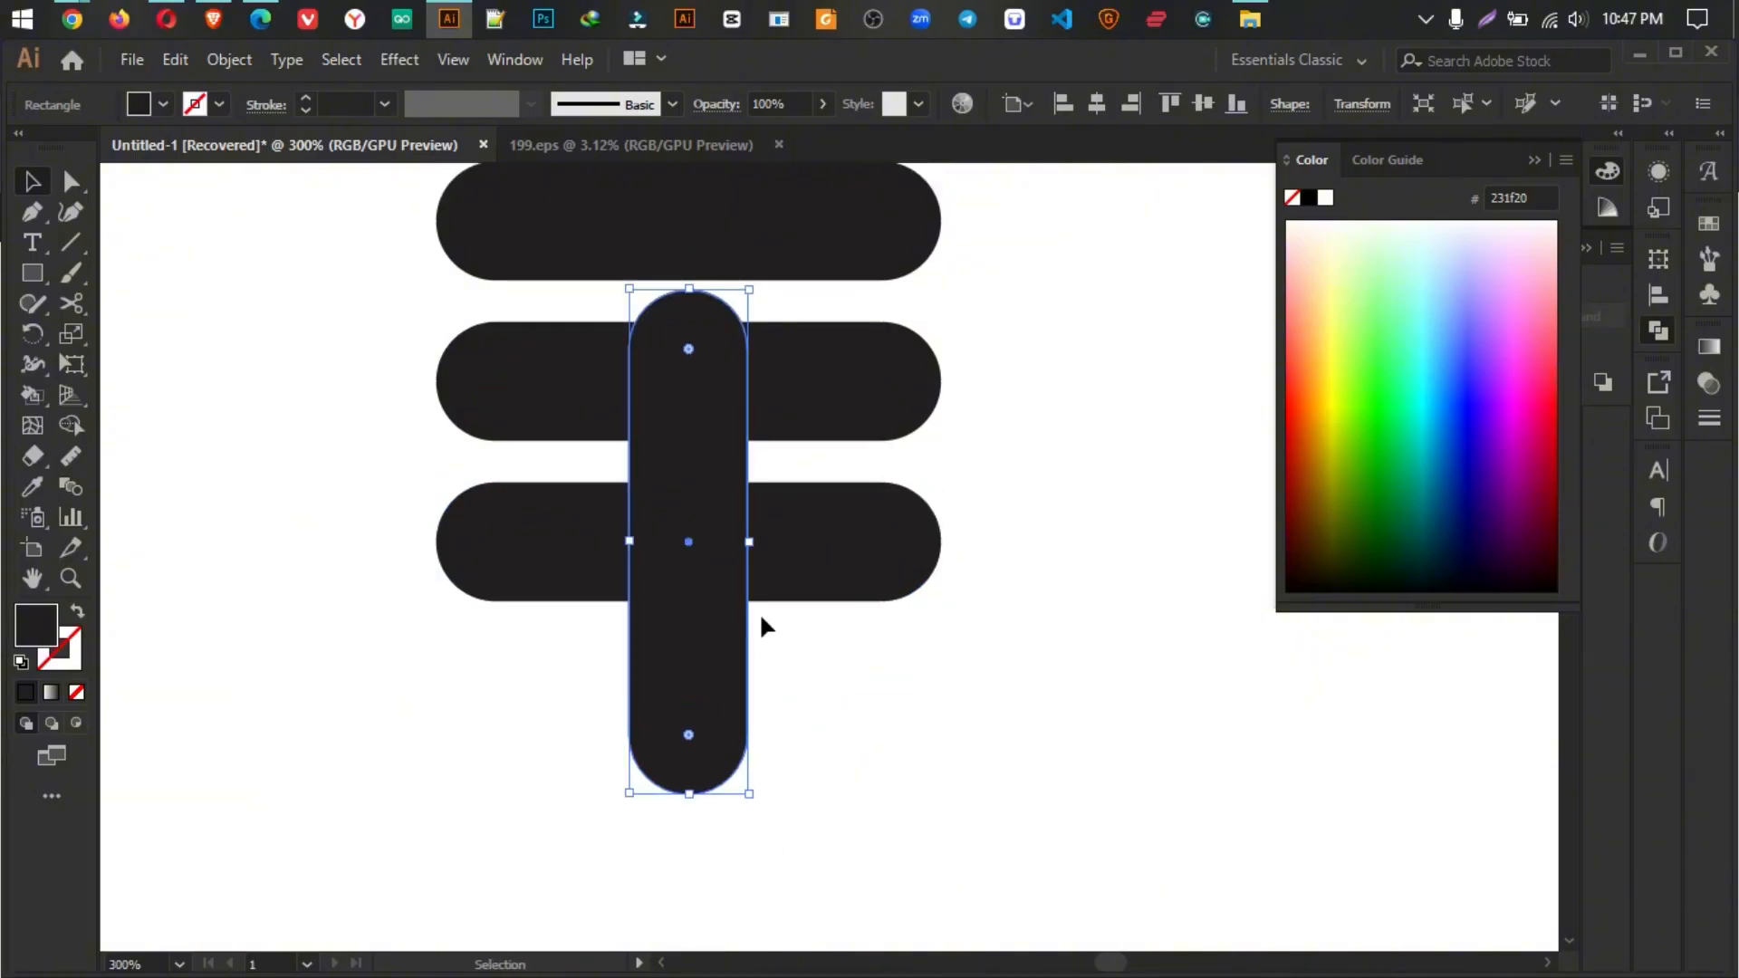
Step: Use Shape Builder to remove the upright copy's part above the lowest bar and merge the rest with that bar
{"action": "left_click_drag", "start_coordinate": [1134, 729], "coordinate": [553, 607]}
{"action": "key", "text": "shift+m"}
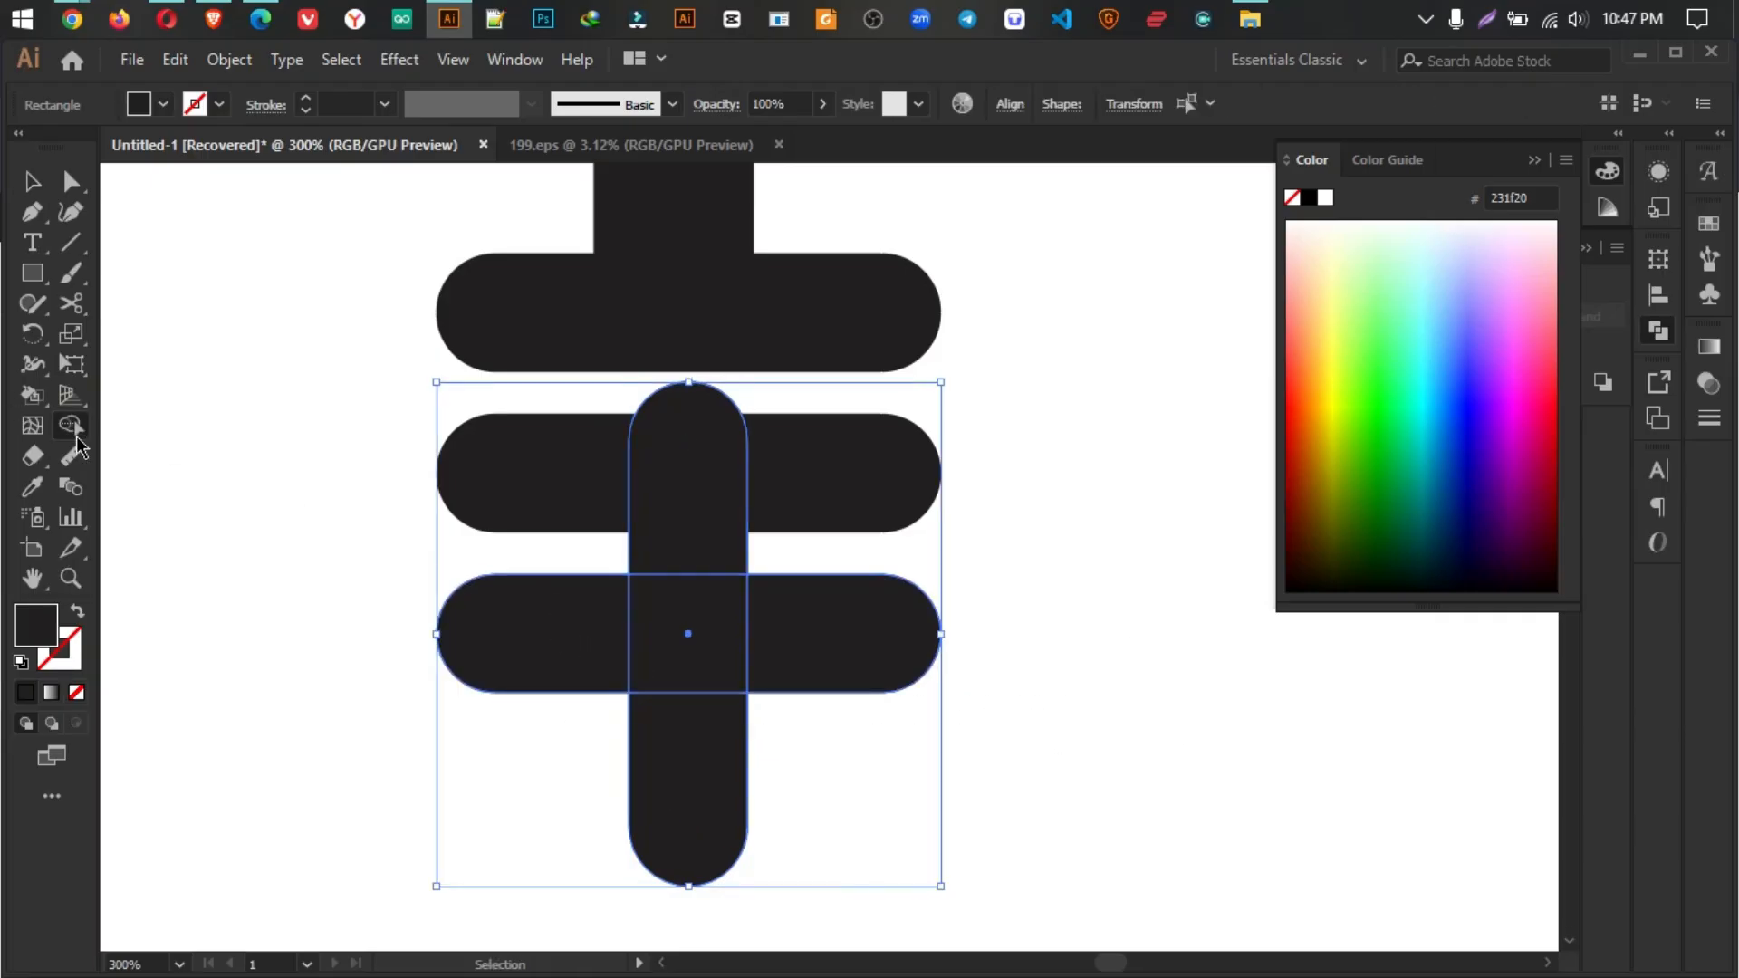
{"action": "left_click", "coordinate": [647, 553], "text": "alt"}
{"action": "mouse_move", "coordinate": [823, 609]}
{"action": "left_mouse_down"}
{"action": "mouse_move", "coordinate": [625, 606]}
{"action": "mouse_move", "coordinate": [679, 737]}
{"action": "left_mouse_up"}
{"action": "scroll", "coordinate": [748, 612], "scroll_direction": "down", "scroll_amount": 1}
{"action": "scroll", "coordinate": [748, 612], "scroll_direction": "down", "scroll_amount": 3}
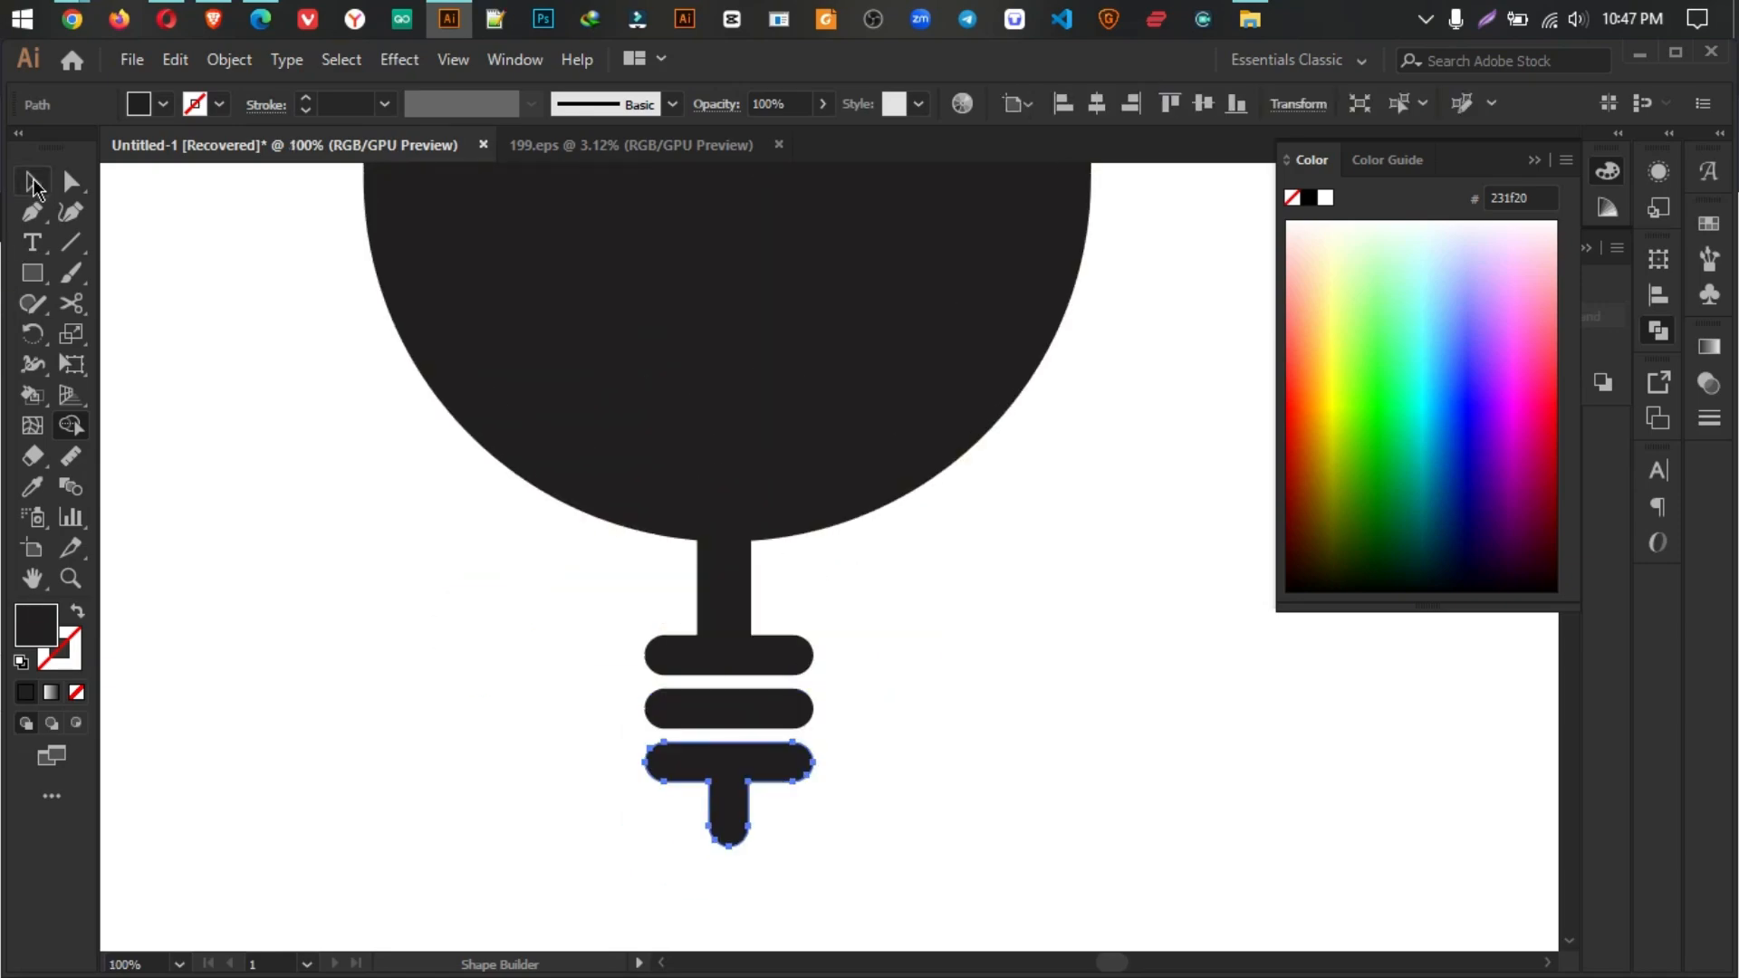
{"action": "left_click", "coordinate": [33, 186]}
{"action": "left_click", "coordinate": [376, 478]}
Step: Move the whole third plug to the upper right of the artboard, beside the lightning-bolt plug
{"action": "scroll", "coordinate": [1051, 625], "scroll_direction": "down", "scroll_amount": 5}
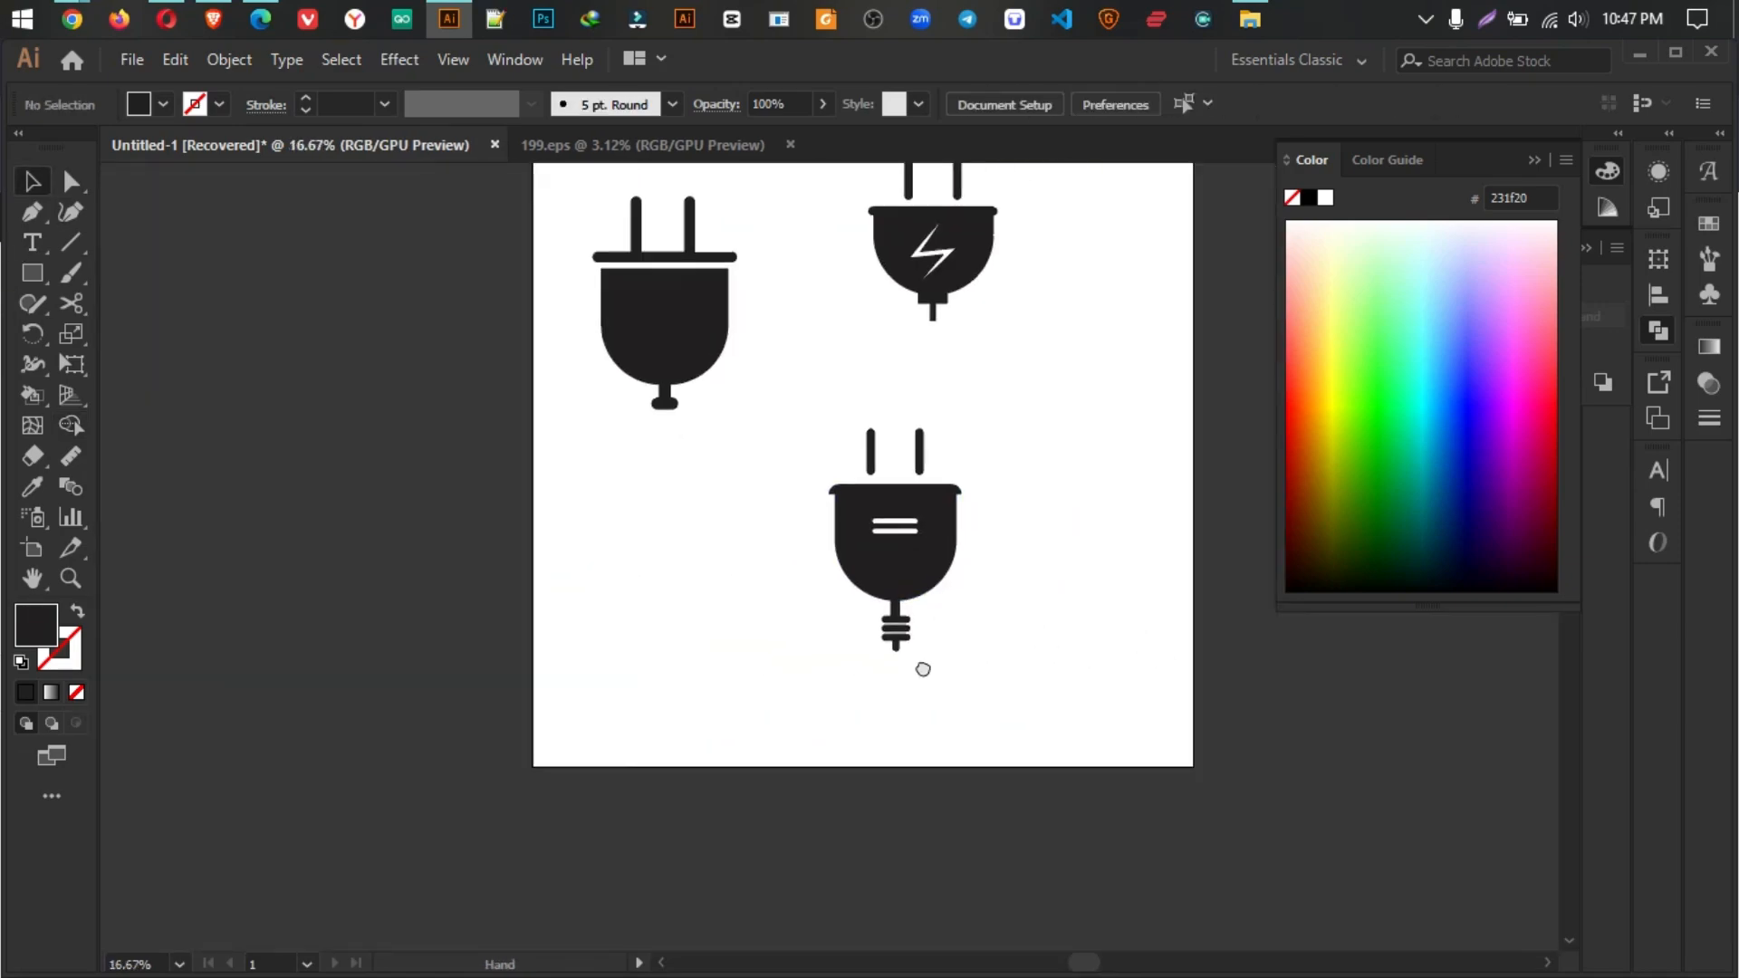
{"action": "left_click_drag", "start_coordinate": [659, 542], "coordinate": [656, 544]}
{"action": "left_click", "coordinate": [957, 589]}
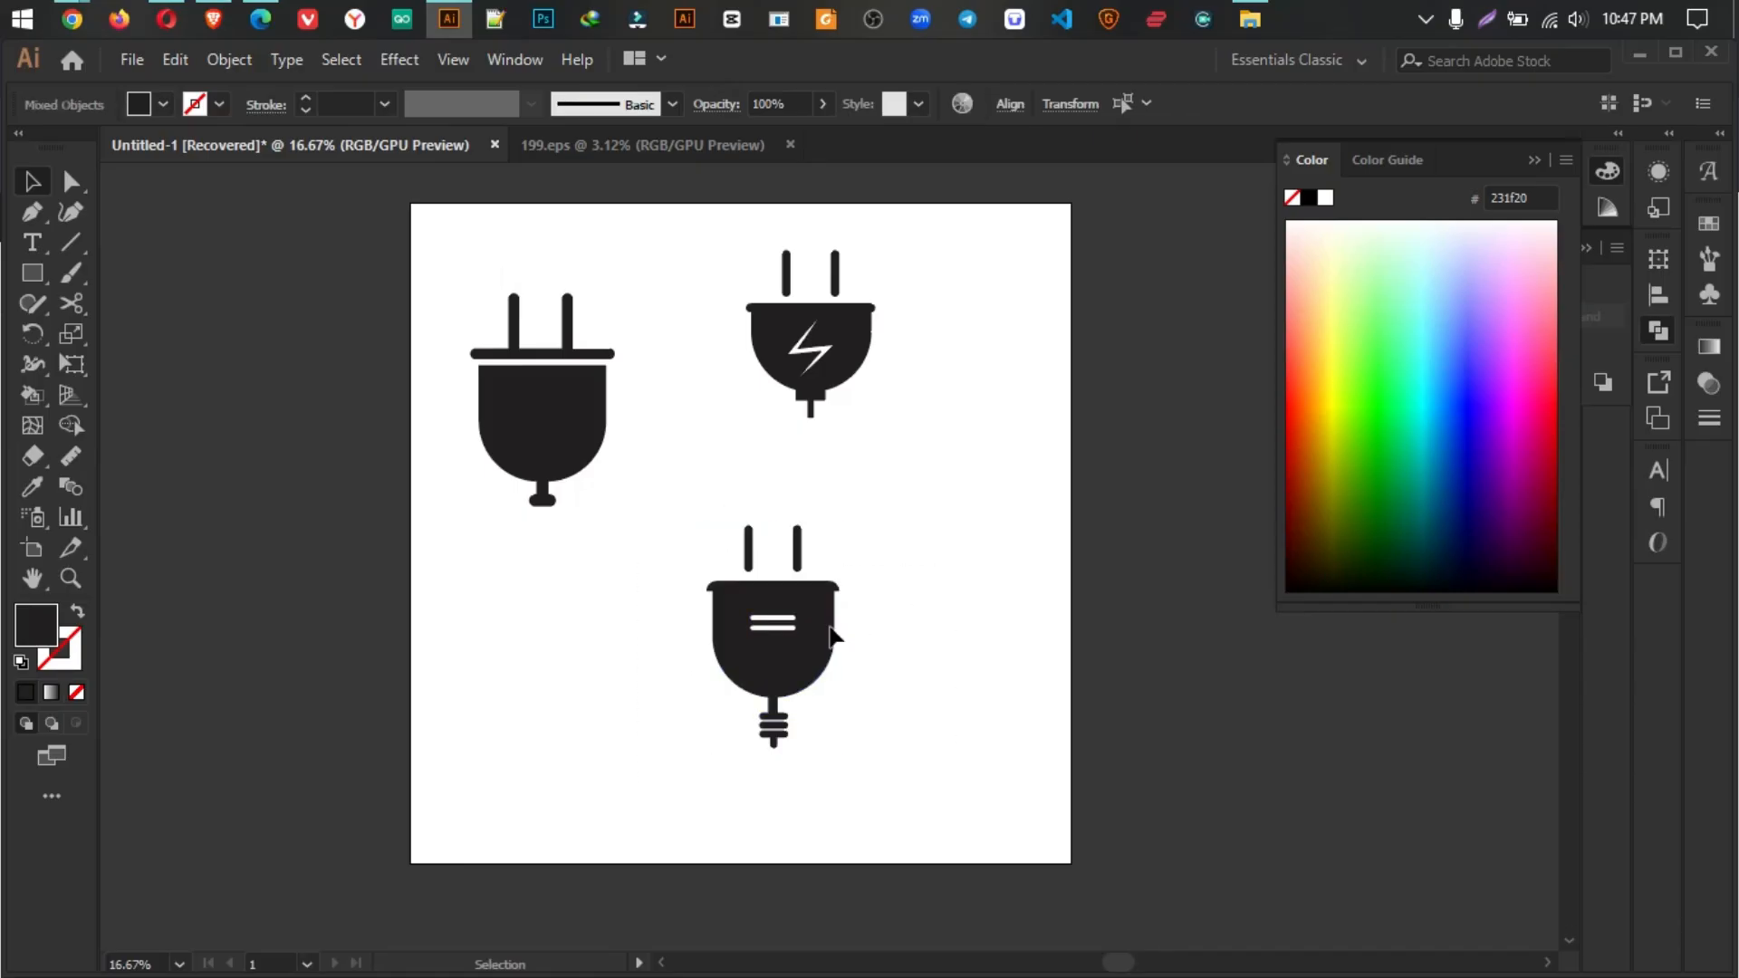
{"action": "left_click_drag", "start_coordinate": [950, 807], "coordinate": [616, 548]}
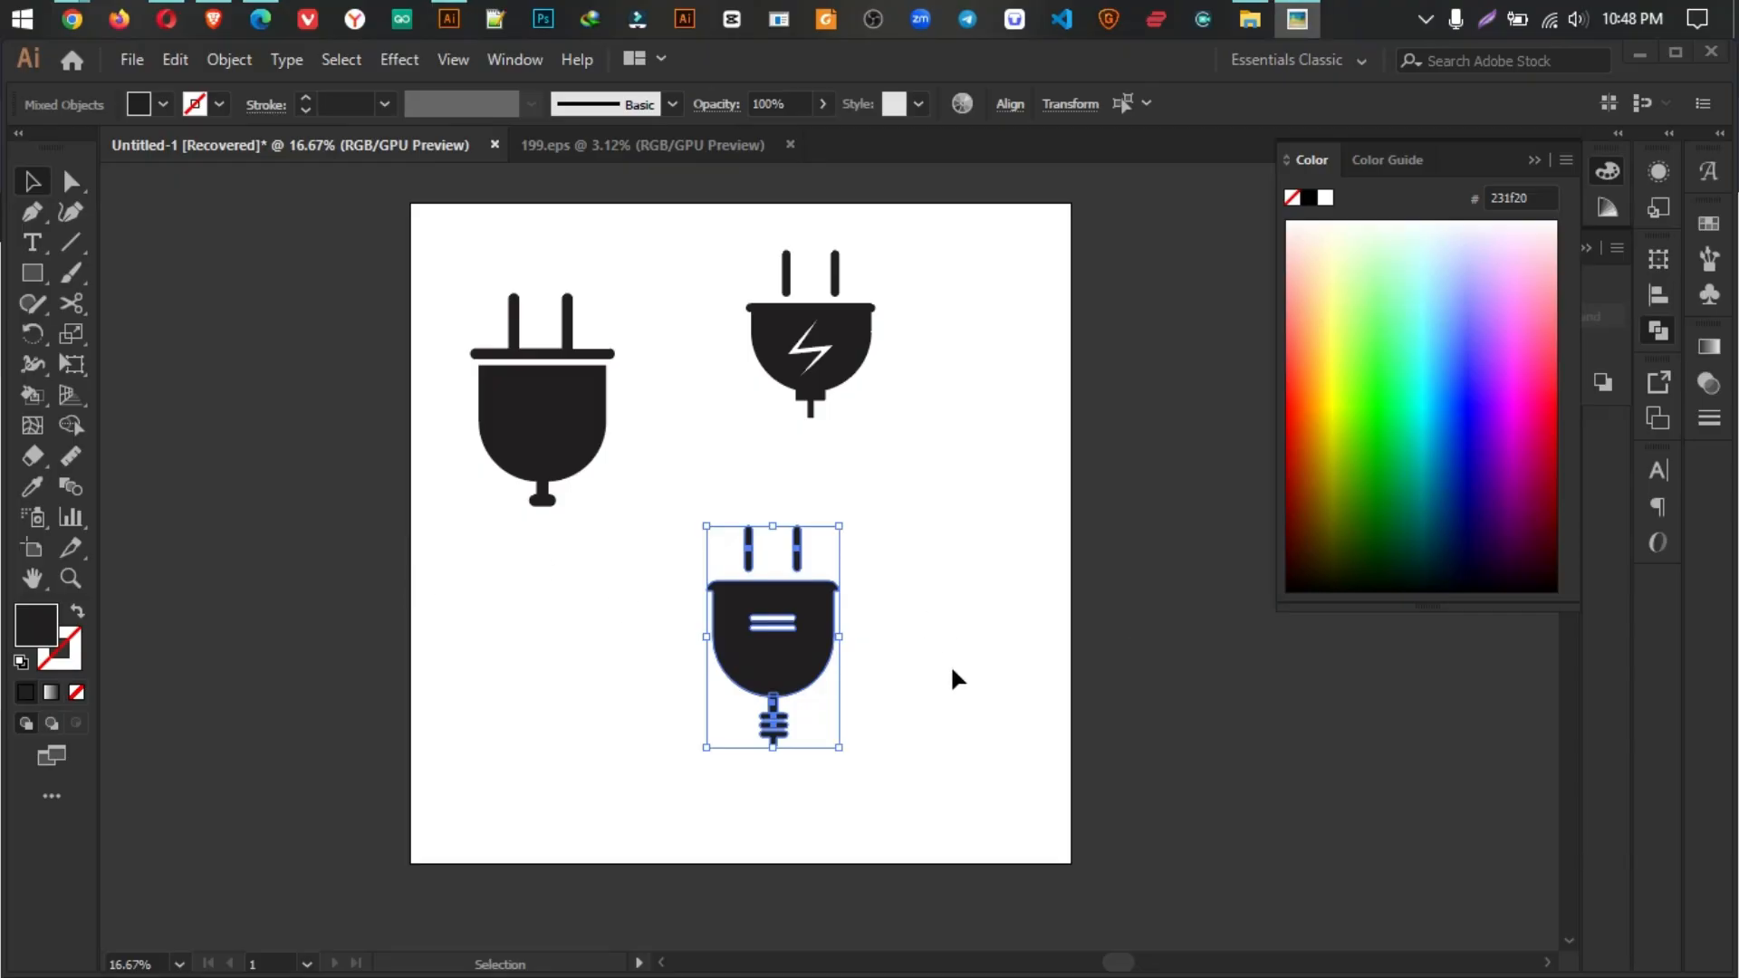
{"action": "left_click", "coordinate": [742, 688]}
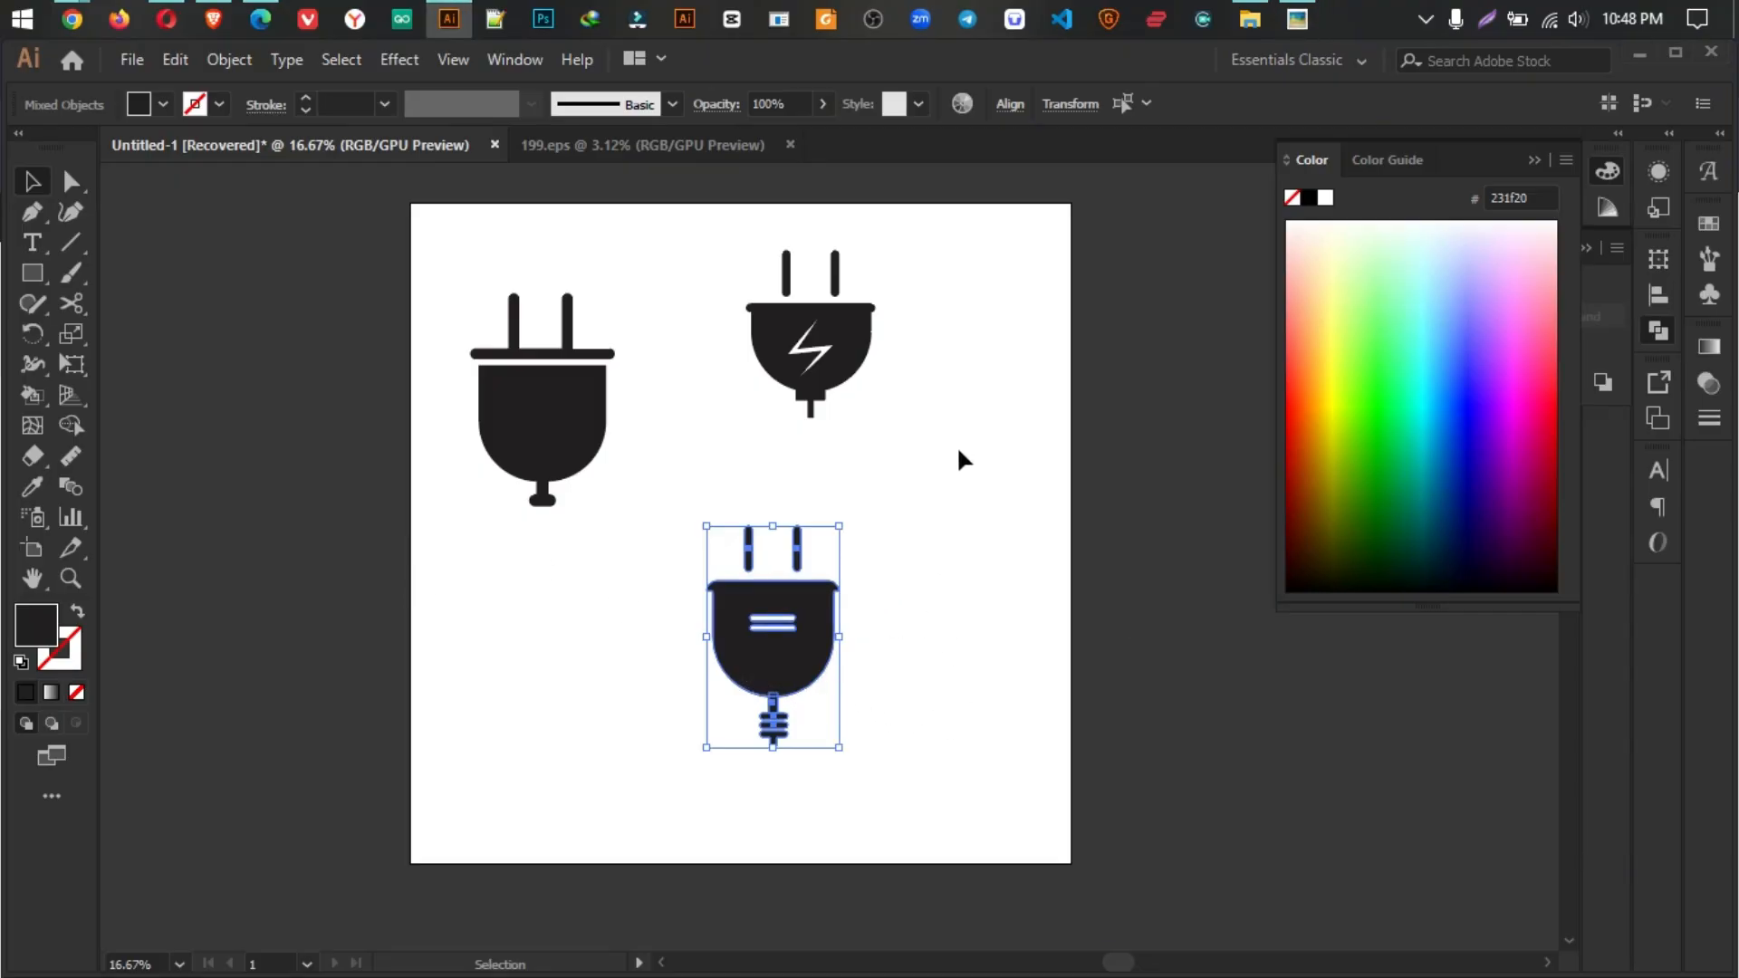
{"action": "left_click_drag", "start_coordinate": [735, 651], "coordinate": [943, 384]}
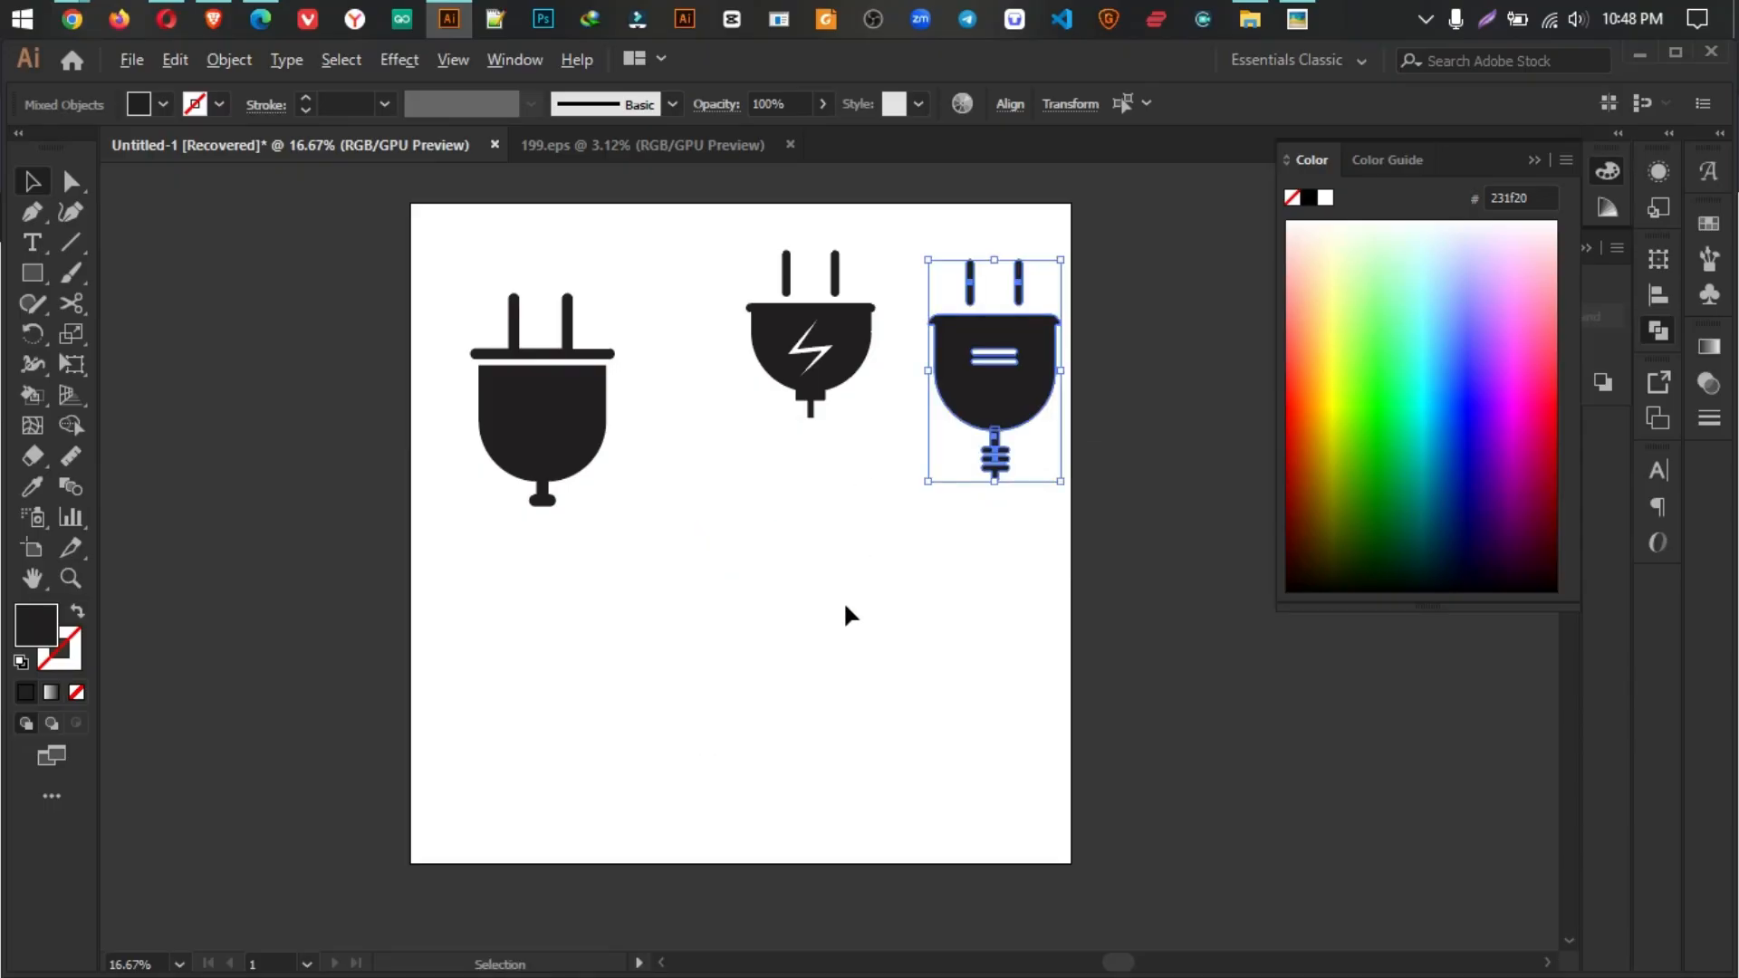
Step: Draw an upright black rectangle, about 1.2 times as tall as wide, in the empty area below the three plugs
{"action": "scroll", "coordinate": [844, 603], "scroll_direction": "up", "scroll_amount": 1}
{"action": "left_click_drag", "start_coordinate": [856, 591], "coordinate": [767, 655]}
{"action": "left_click", "coordinate": [797, 775]}
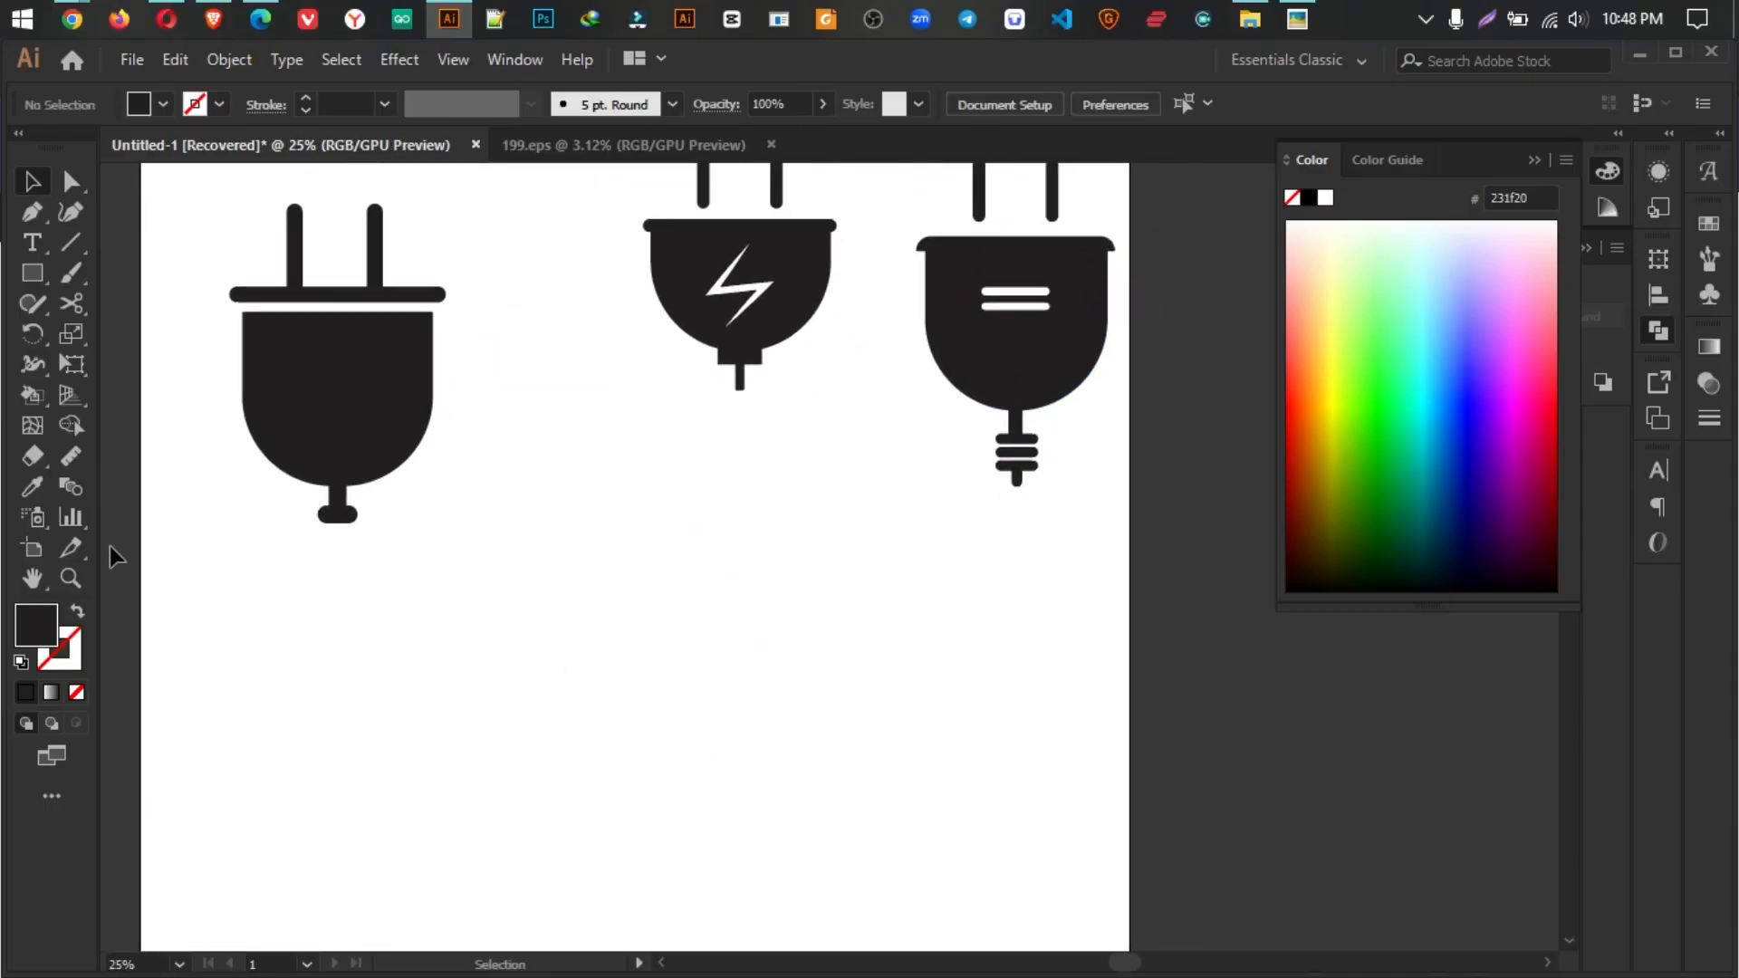
{"action": "key", "text": "m"}
{"action": "mouse_move", "coordinate": [567, 573]}
{"action": "left_mouse_down"}
{"action": "mouse_move", "coordinate": [737, 831]}
{"action": "mouse_move", "coordinate": [817, 875]}
{"action": "left_mouse_up"}
{"action": "scroll", "coordinate": [432, 547], "scroll_direction": "down", "scroll_amount": 2}
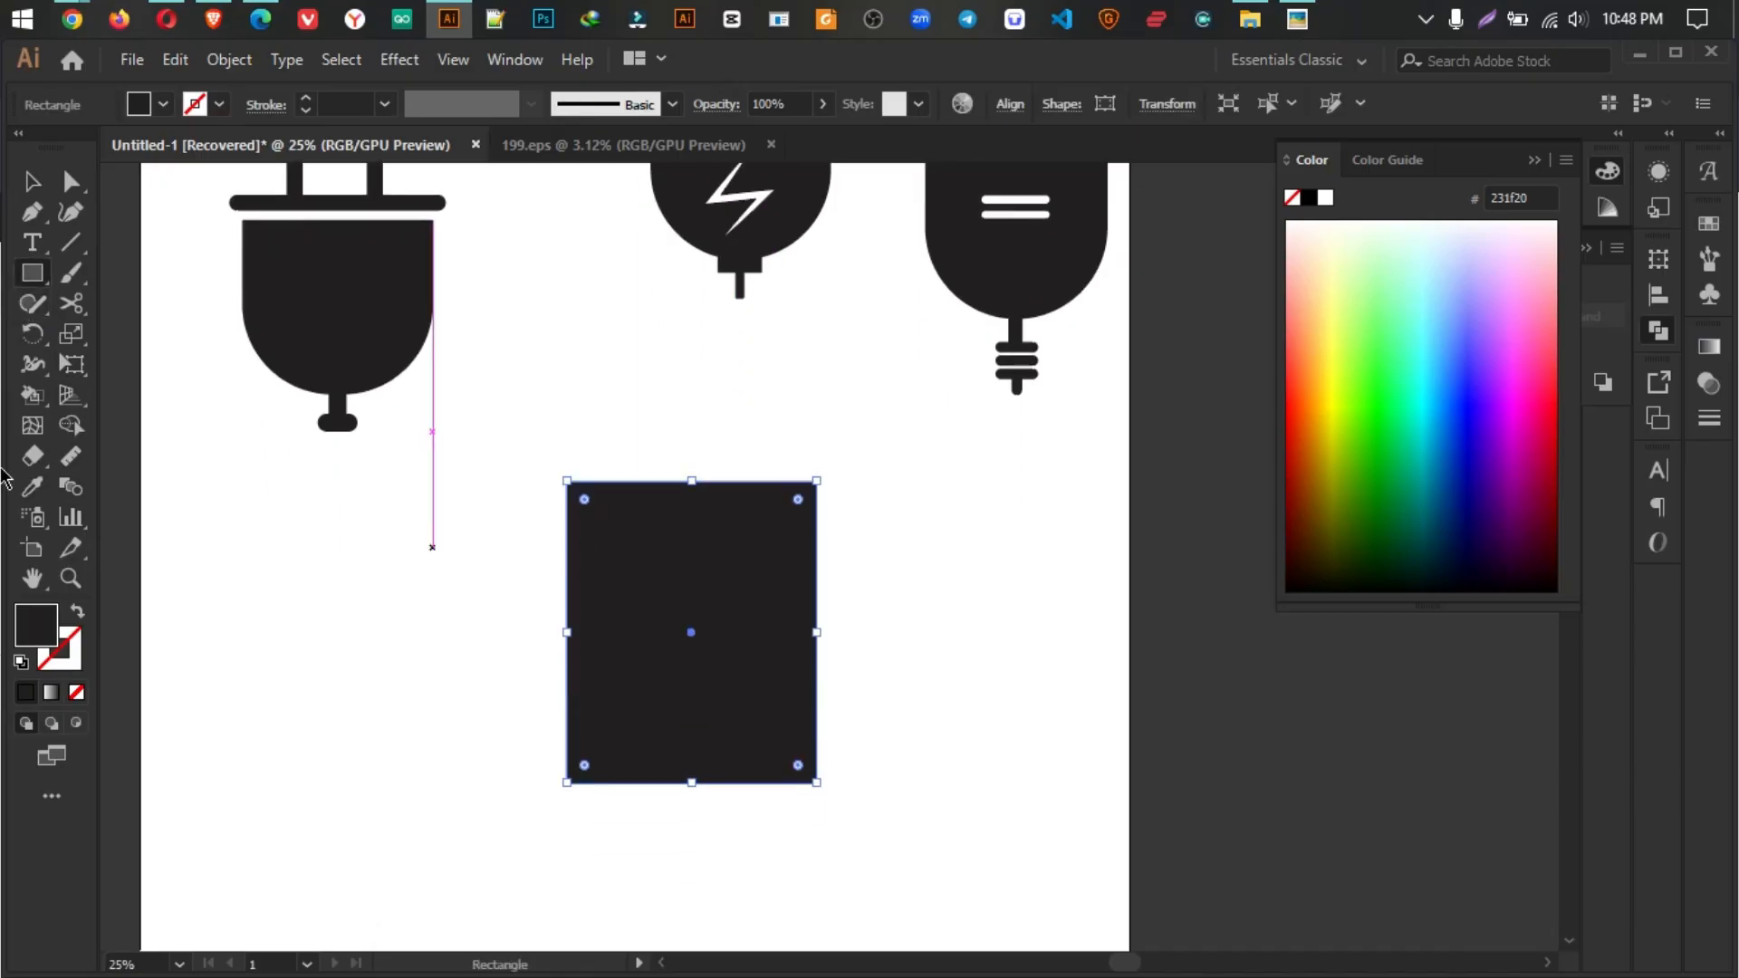
Step: Round the rectangle's two bottom corners fully, to a 252 px radius, keeping the top corners square
{"action": "key", "text": "v"}
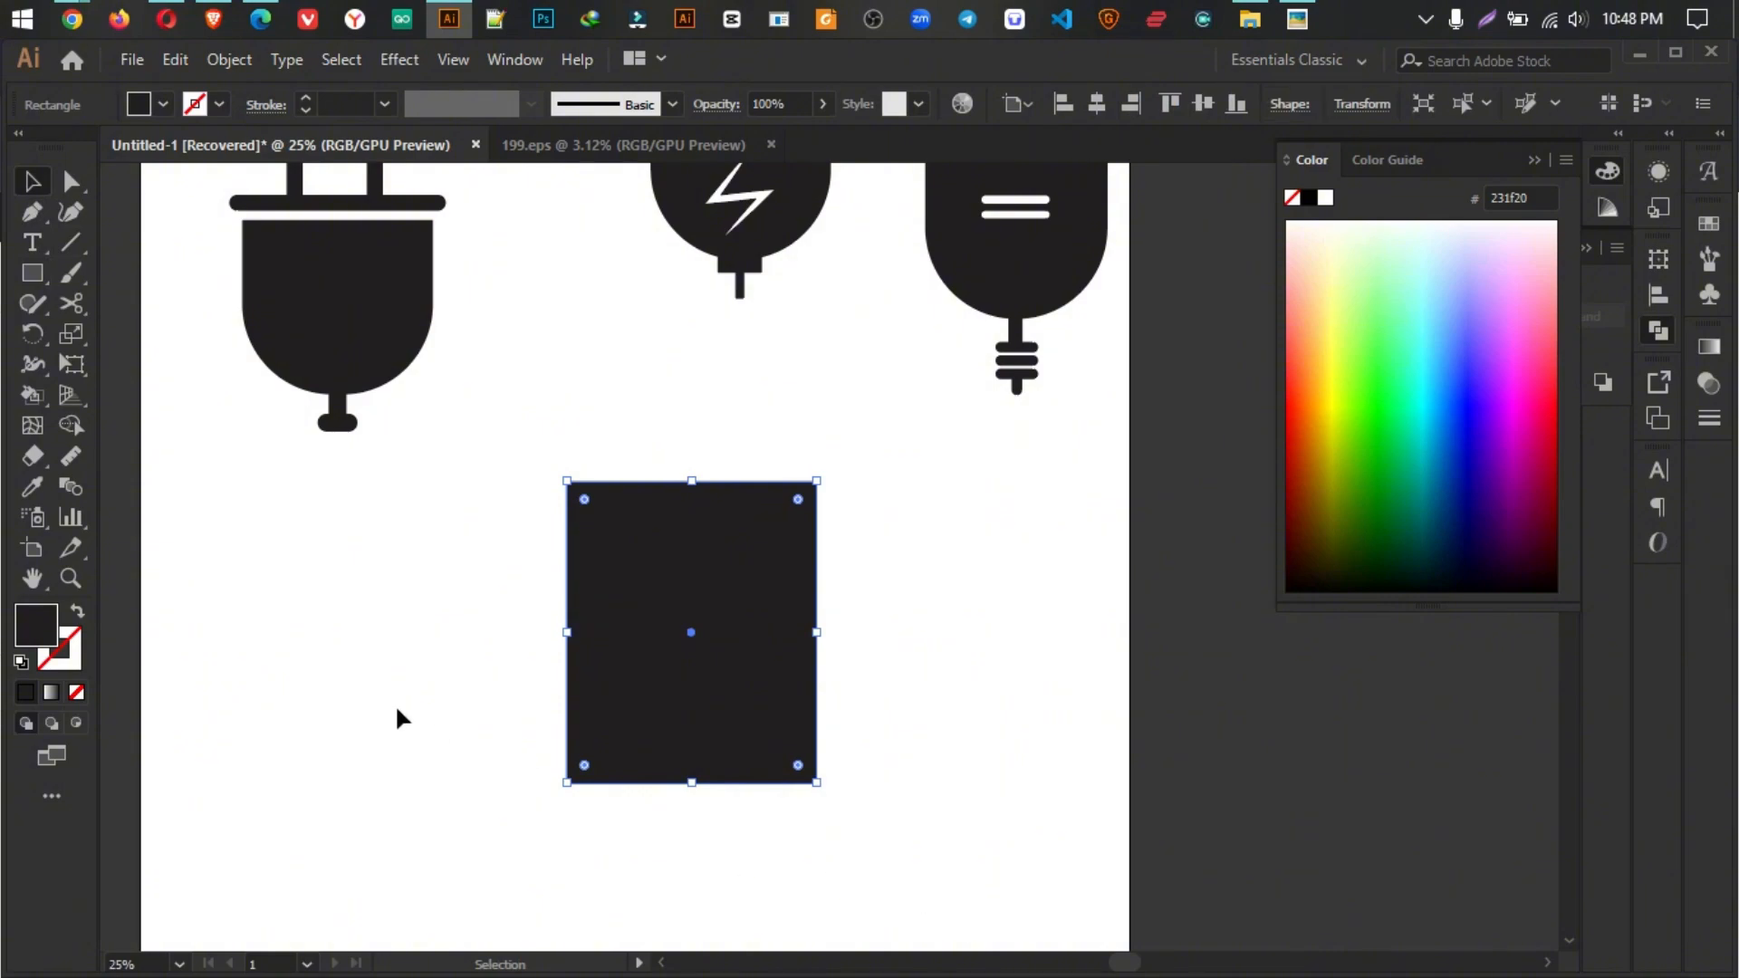
{"action": "left_click", "coordinate": [71, 182]}
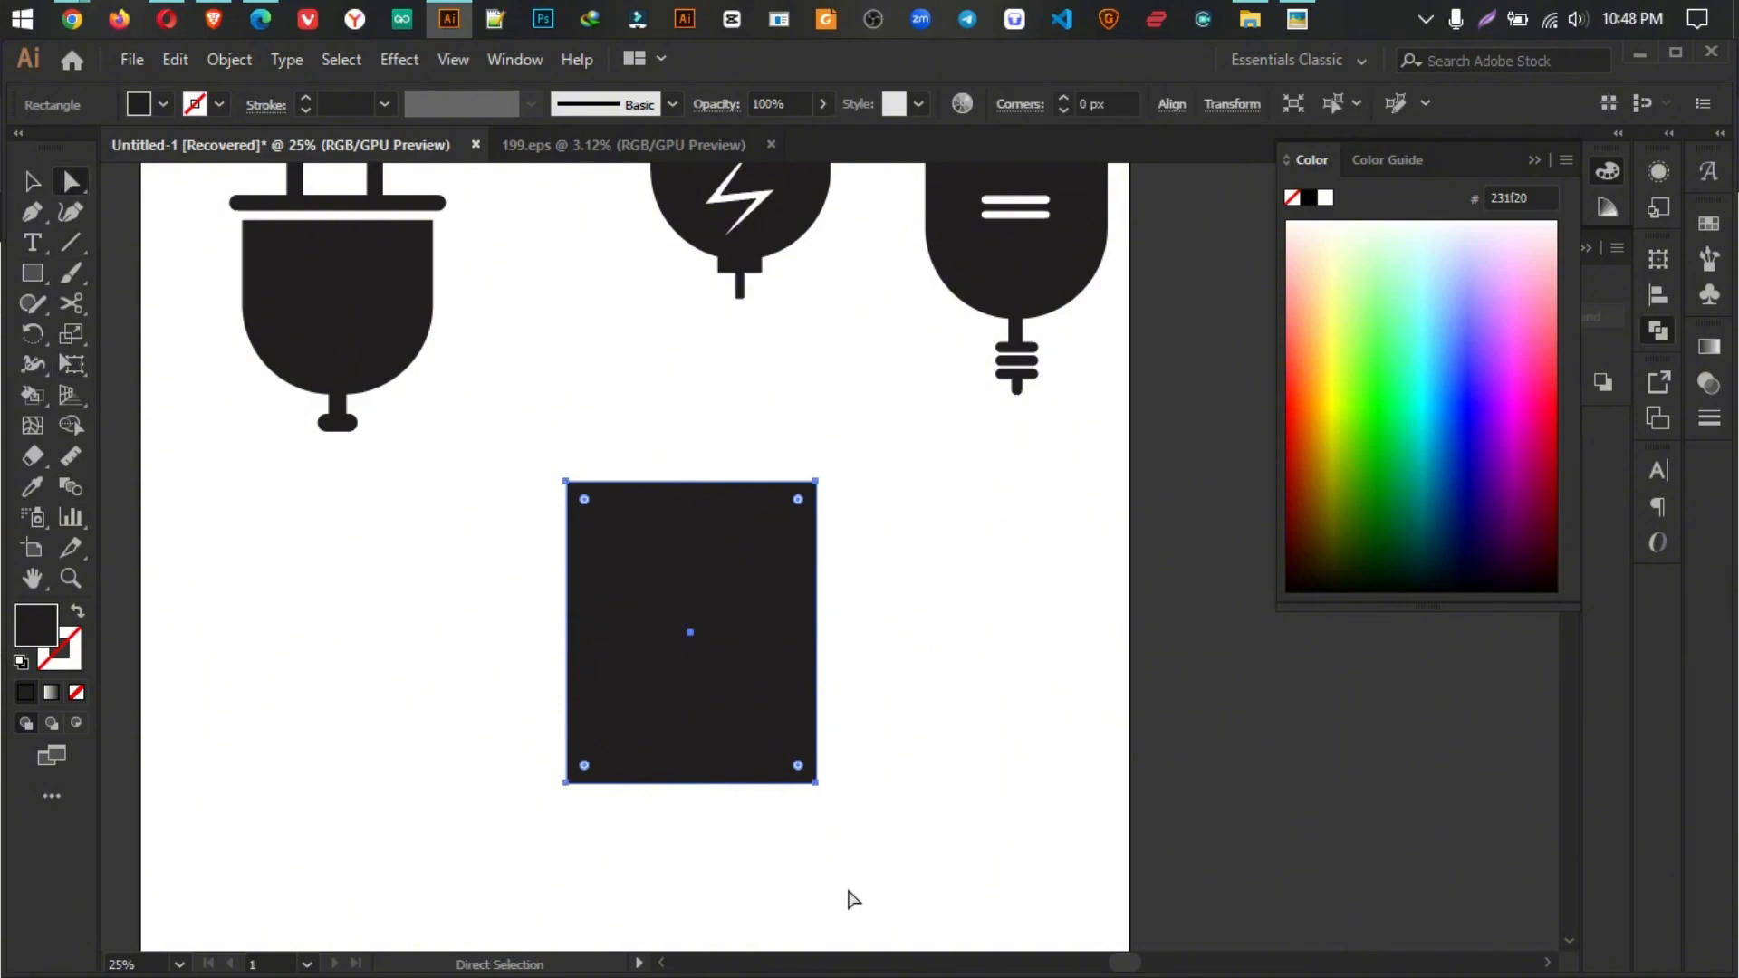
{"action": "left_click_drag", "start_coordinate": [480, 747], "coordinate": [725, 495]}
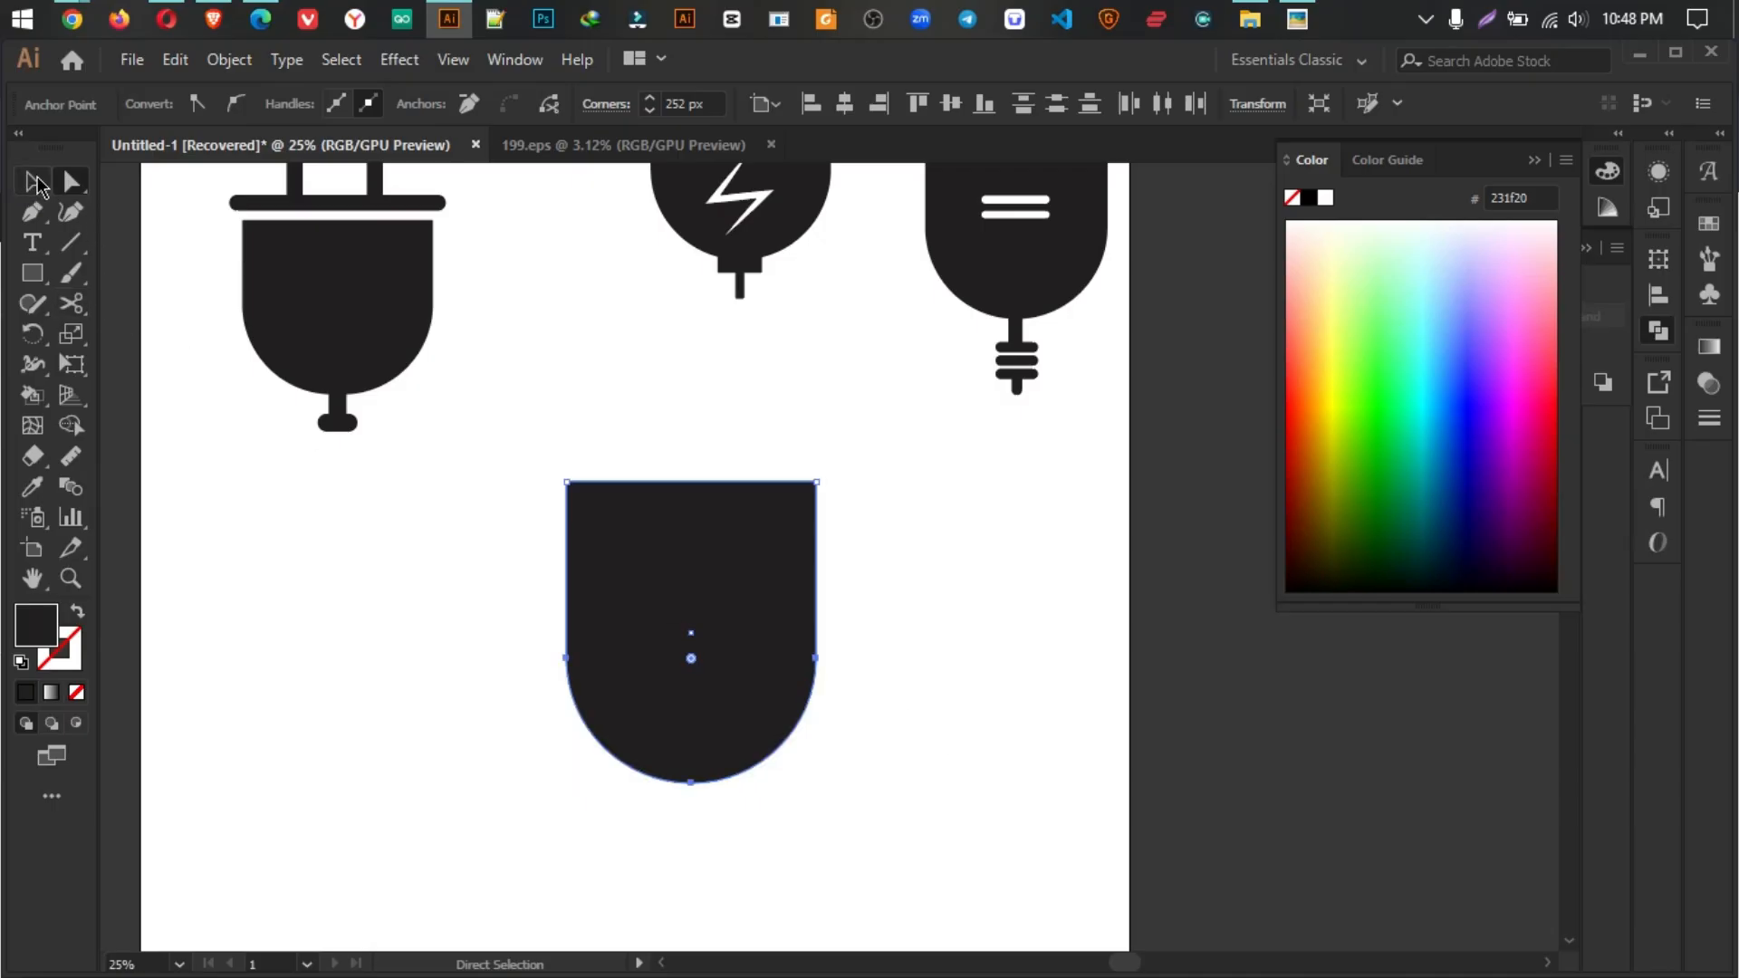
Step: Move the rounded body slightly down and shorten it from its top edge to about 85% of its height
{"action": "left_click", "coordinate": [34, 183]}
{"action": "left_click_drag", "start_coordinate": [648, 594], "coordinate": [648, 663]}
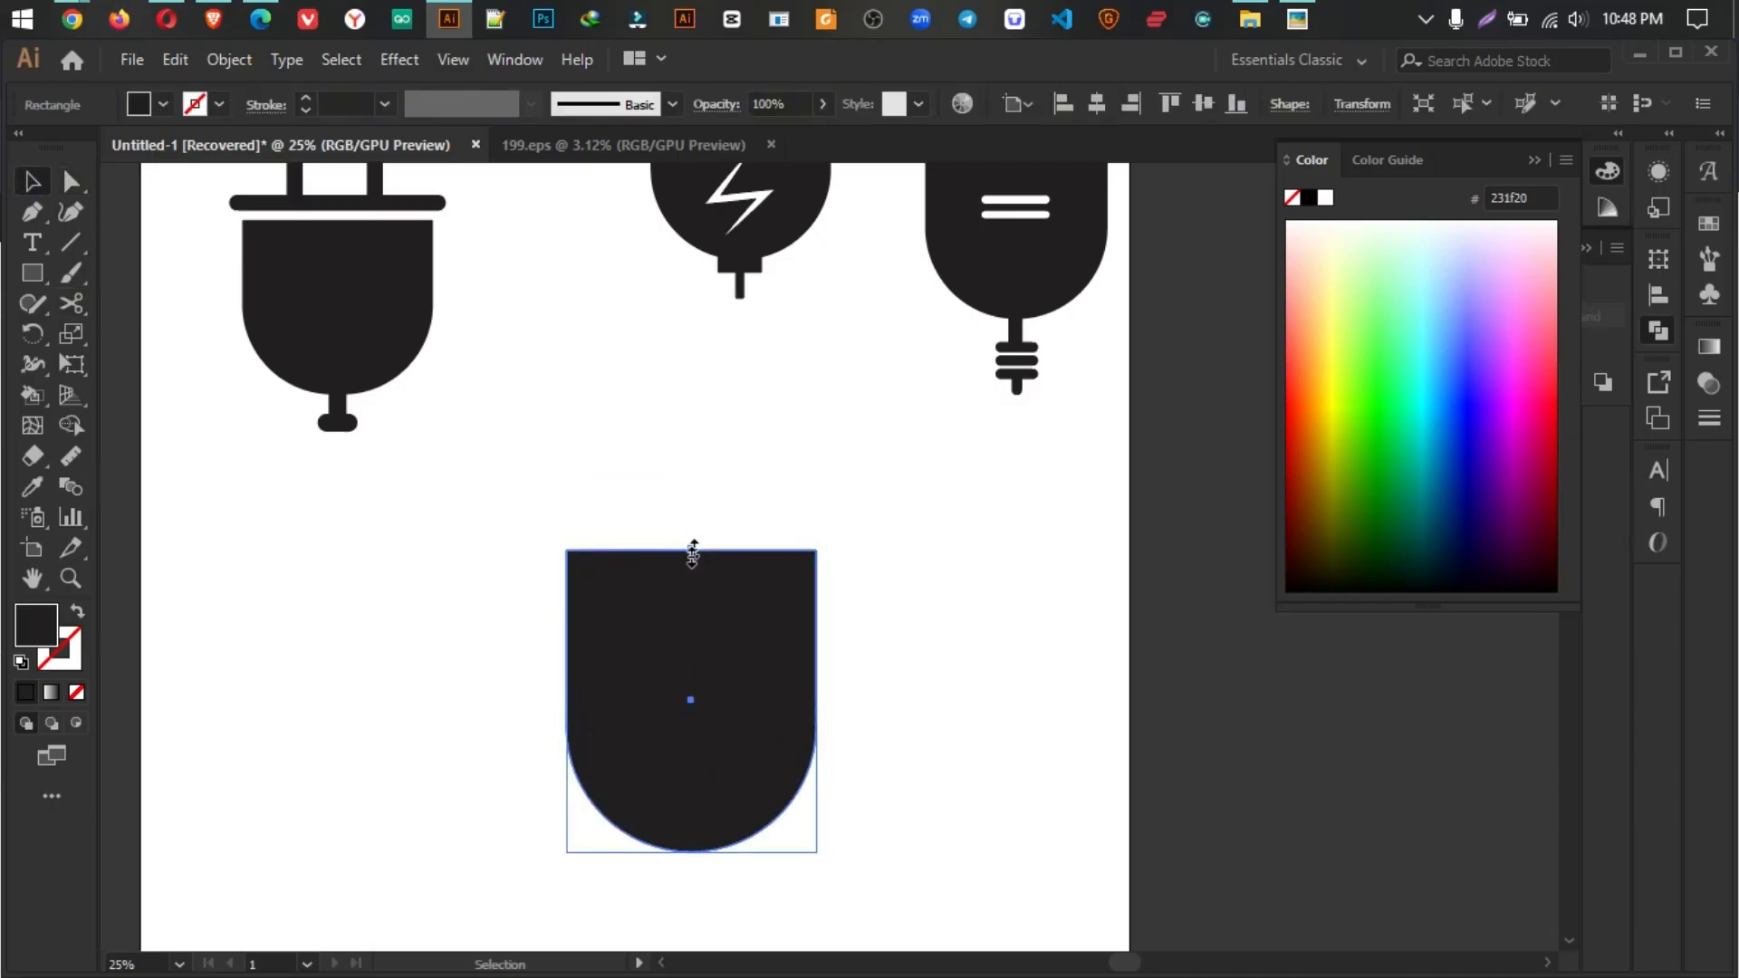
{"action": "left_click_drag", "start_coordinate": [693, 550], "coordinate": [693, 597]}
{"action": "left_click", "coordinate": [948, 616]}
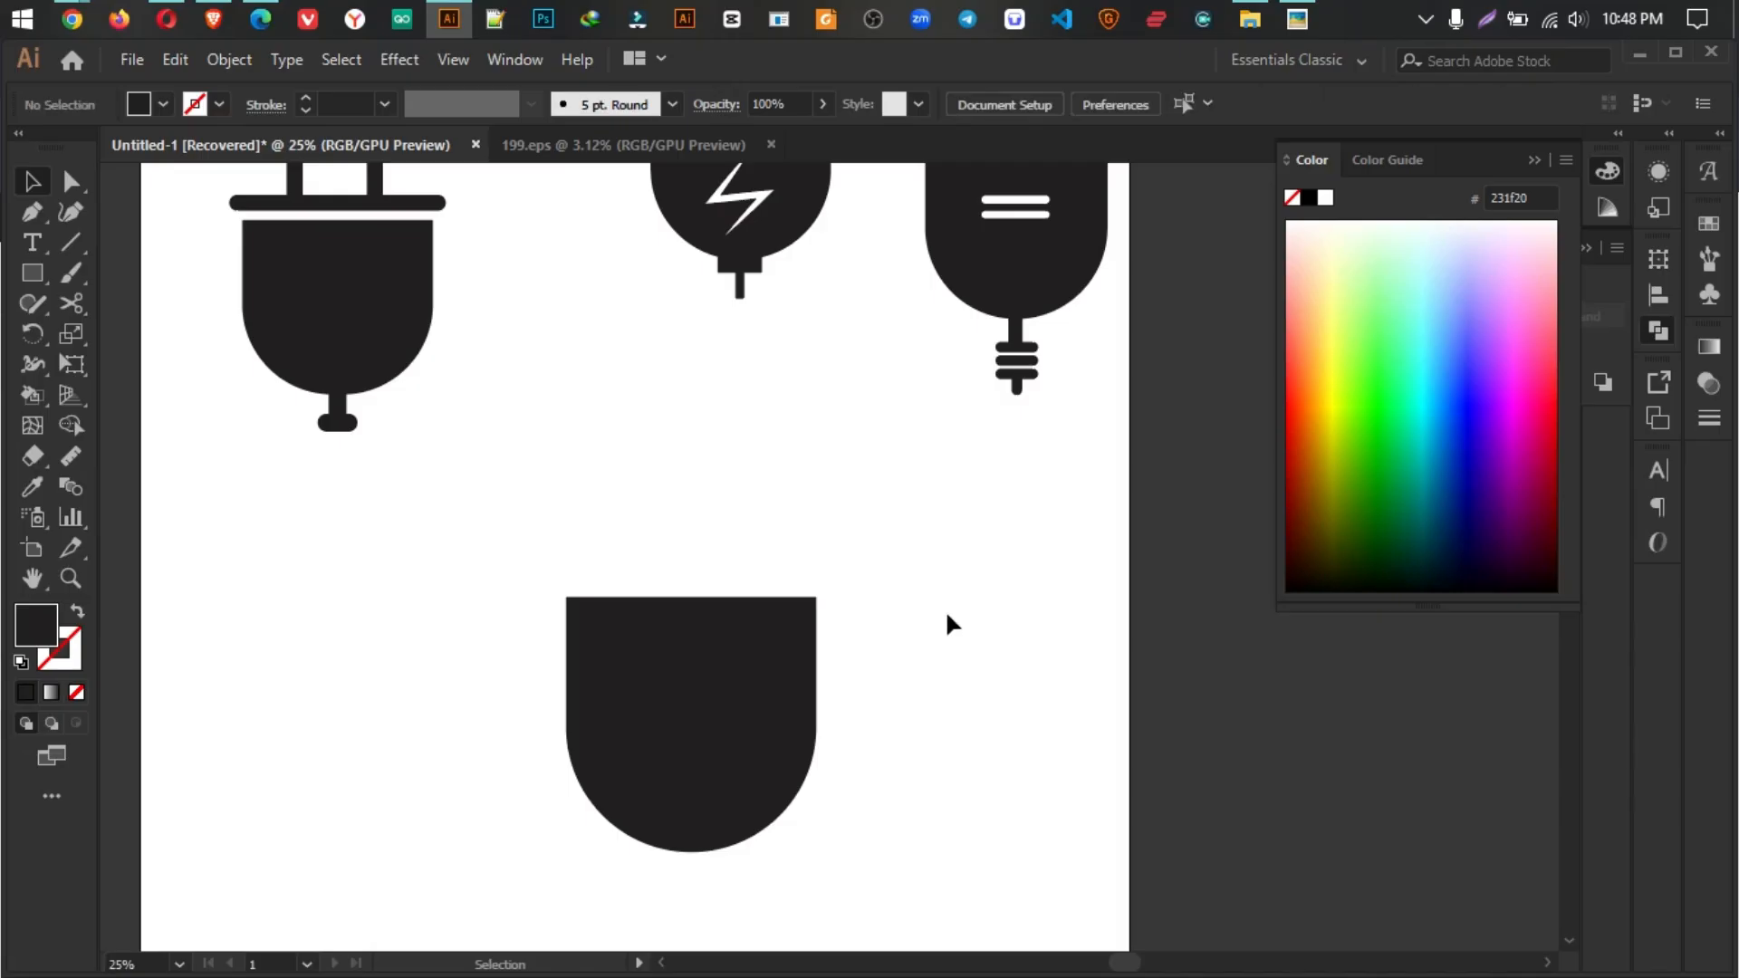
Step: Draw a thin flat bar just above the body, about 1.2 times its width, and round its ends fully
{"action": "left_click", "coordinate": [32, 272]}
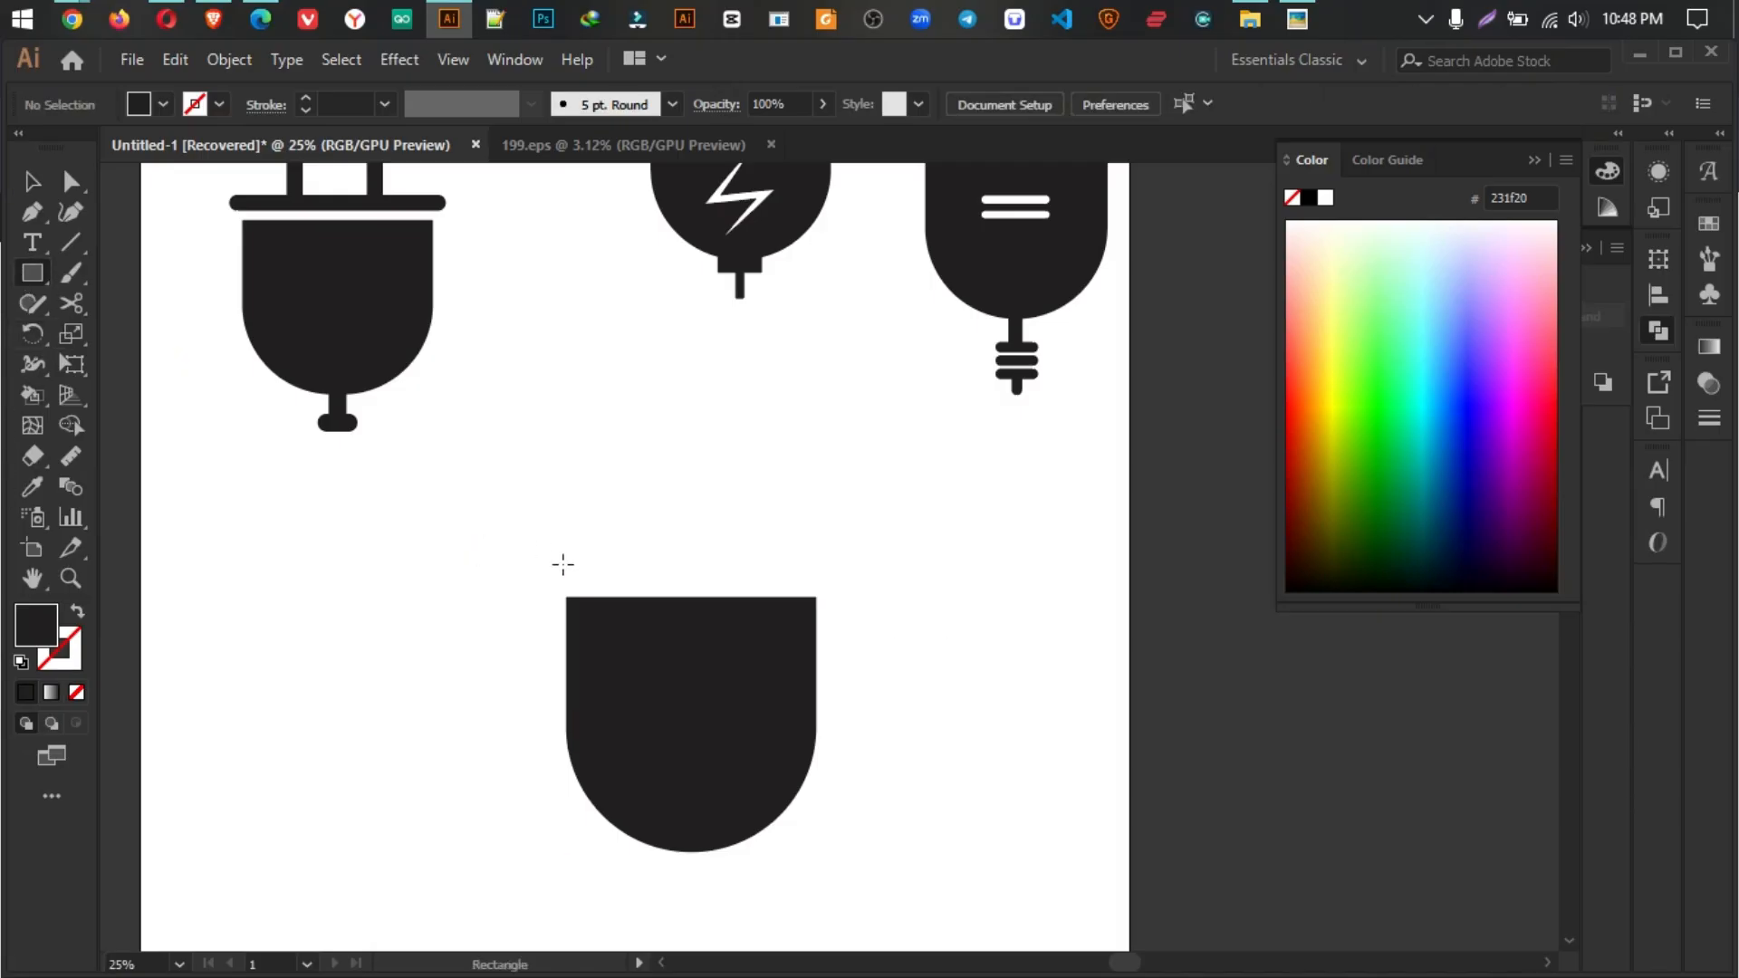
{"action": "left_click_drag", "start_coordinate": [537, 563], "coordinate": [837, 584]}
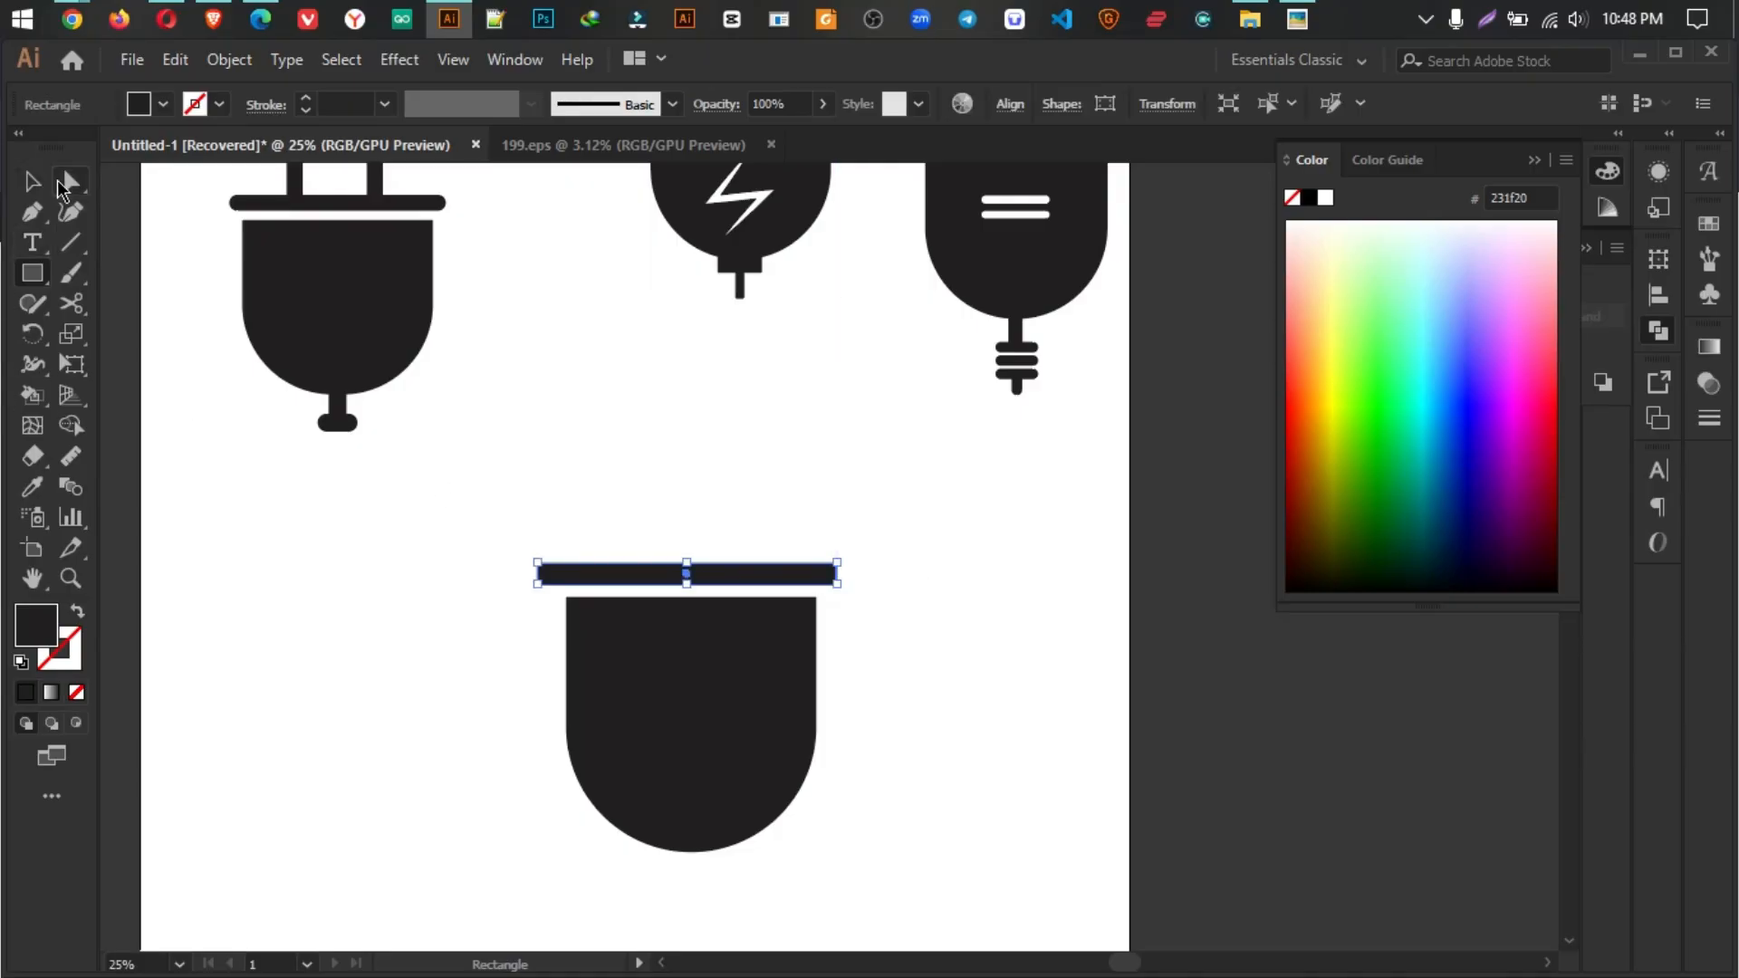
{"action": "left_click", "coordinate": [67, 183]}
{"action": "left_click_drag", "start_coordinate": [547, 575], "coordinate": [718, 478]}
{"action": "left_click", "coordinate": [779, 484]}
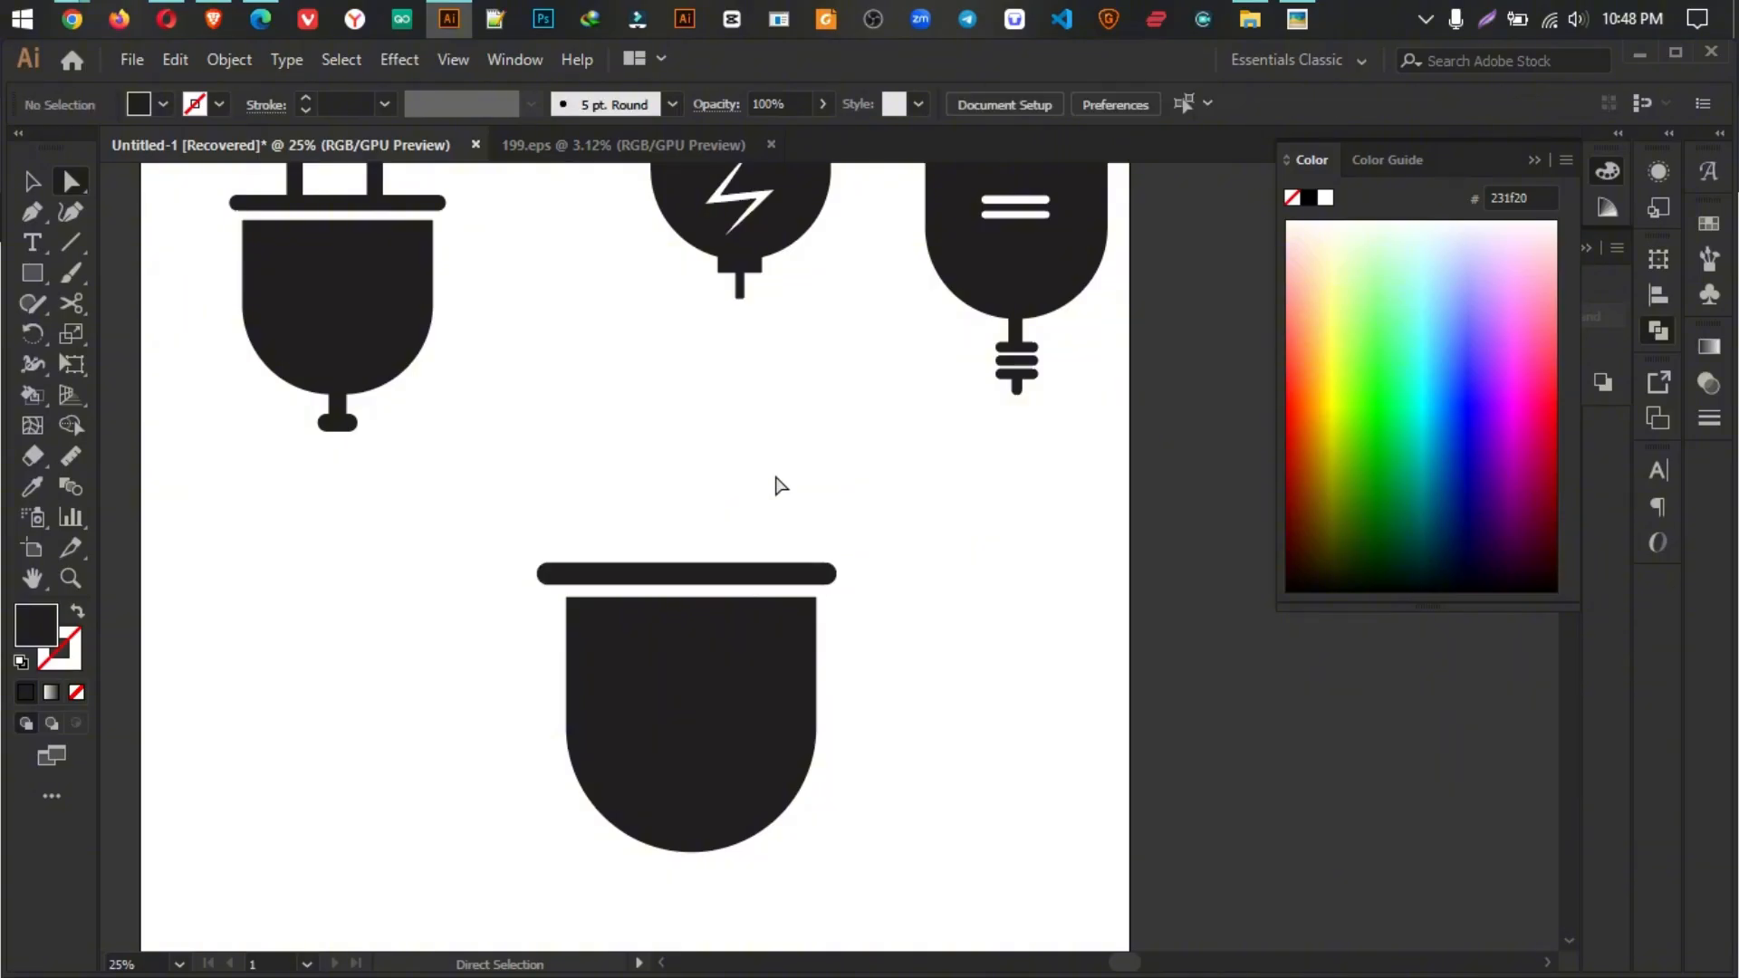
Step: Draw a flat rectangle exactly as wide as the body and place it just above the rounded bar with a small gap
{"action": "key", "text": "z"}
{"action": "scroll", "coordinate": [724, 544], "scroll_direction": "up", "scroll_amount": 1}
{"action": "scroll", "coordinate": [764, 598], "scroll_direction": "up", "scroll_amount": 1}
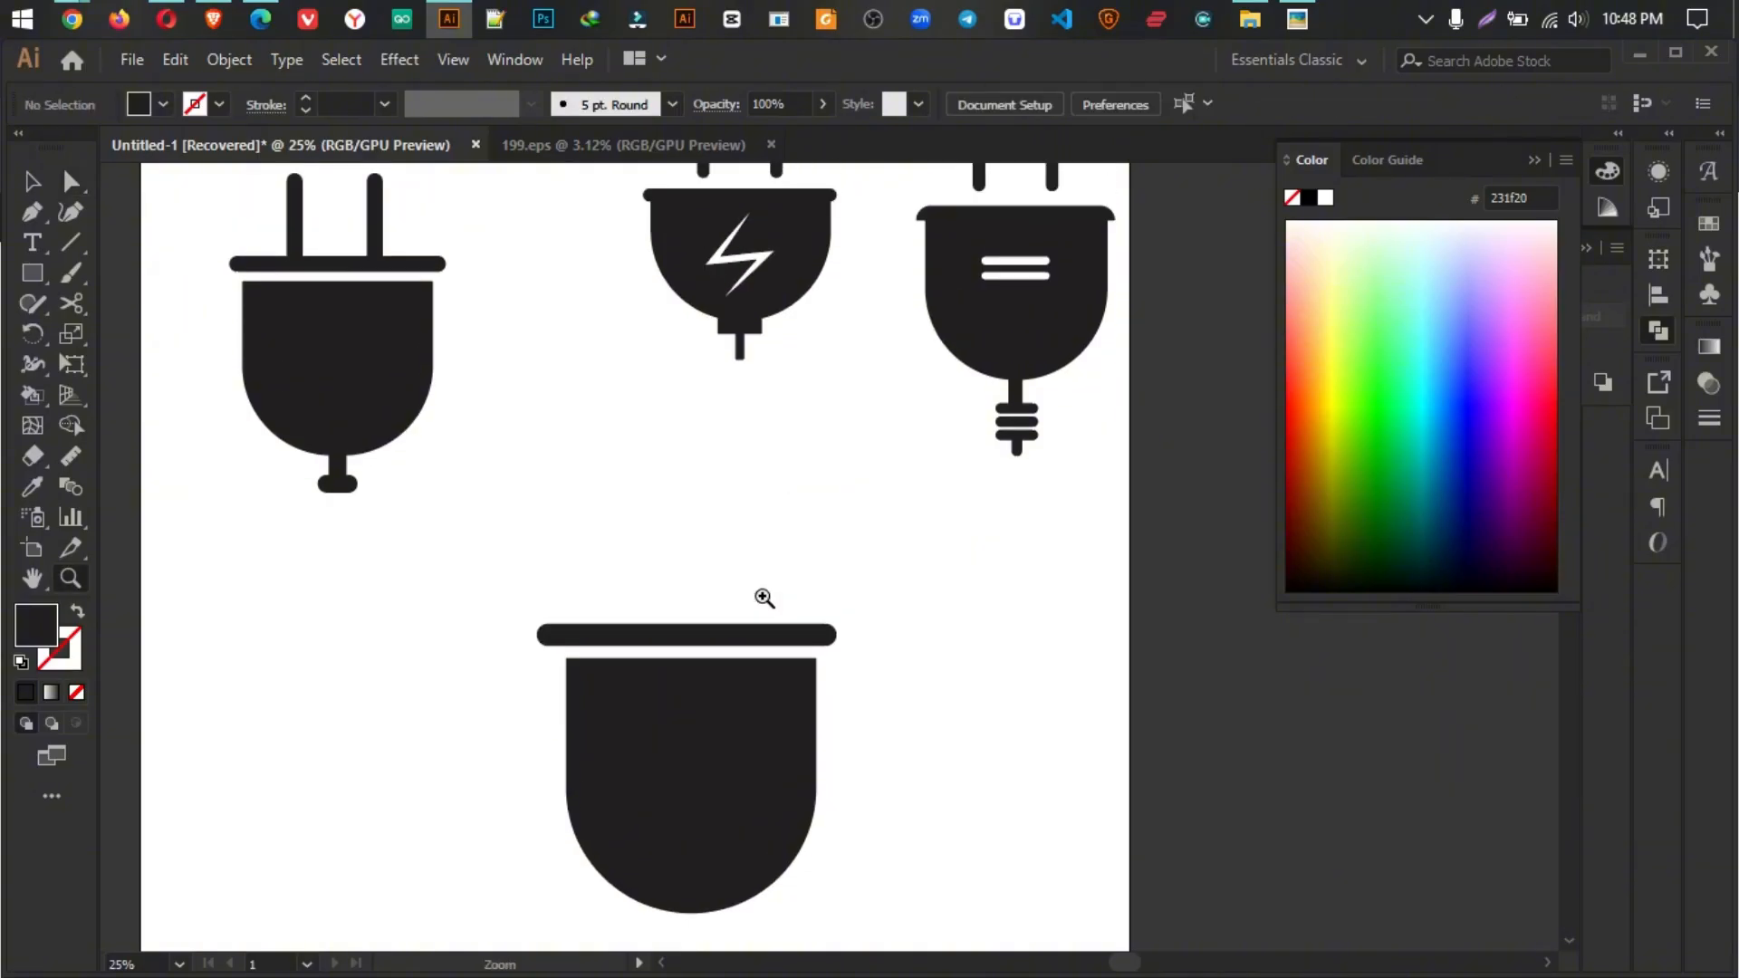
{"action": "left_click", "coordinate": [738, 706]}
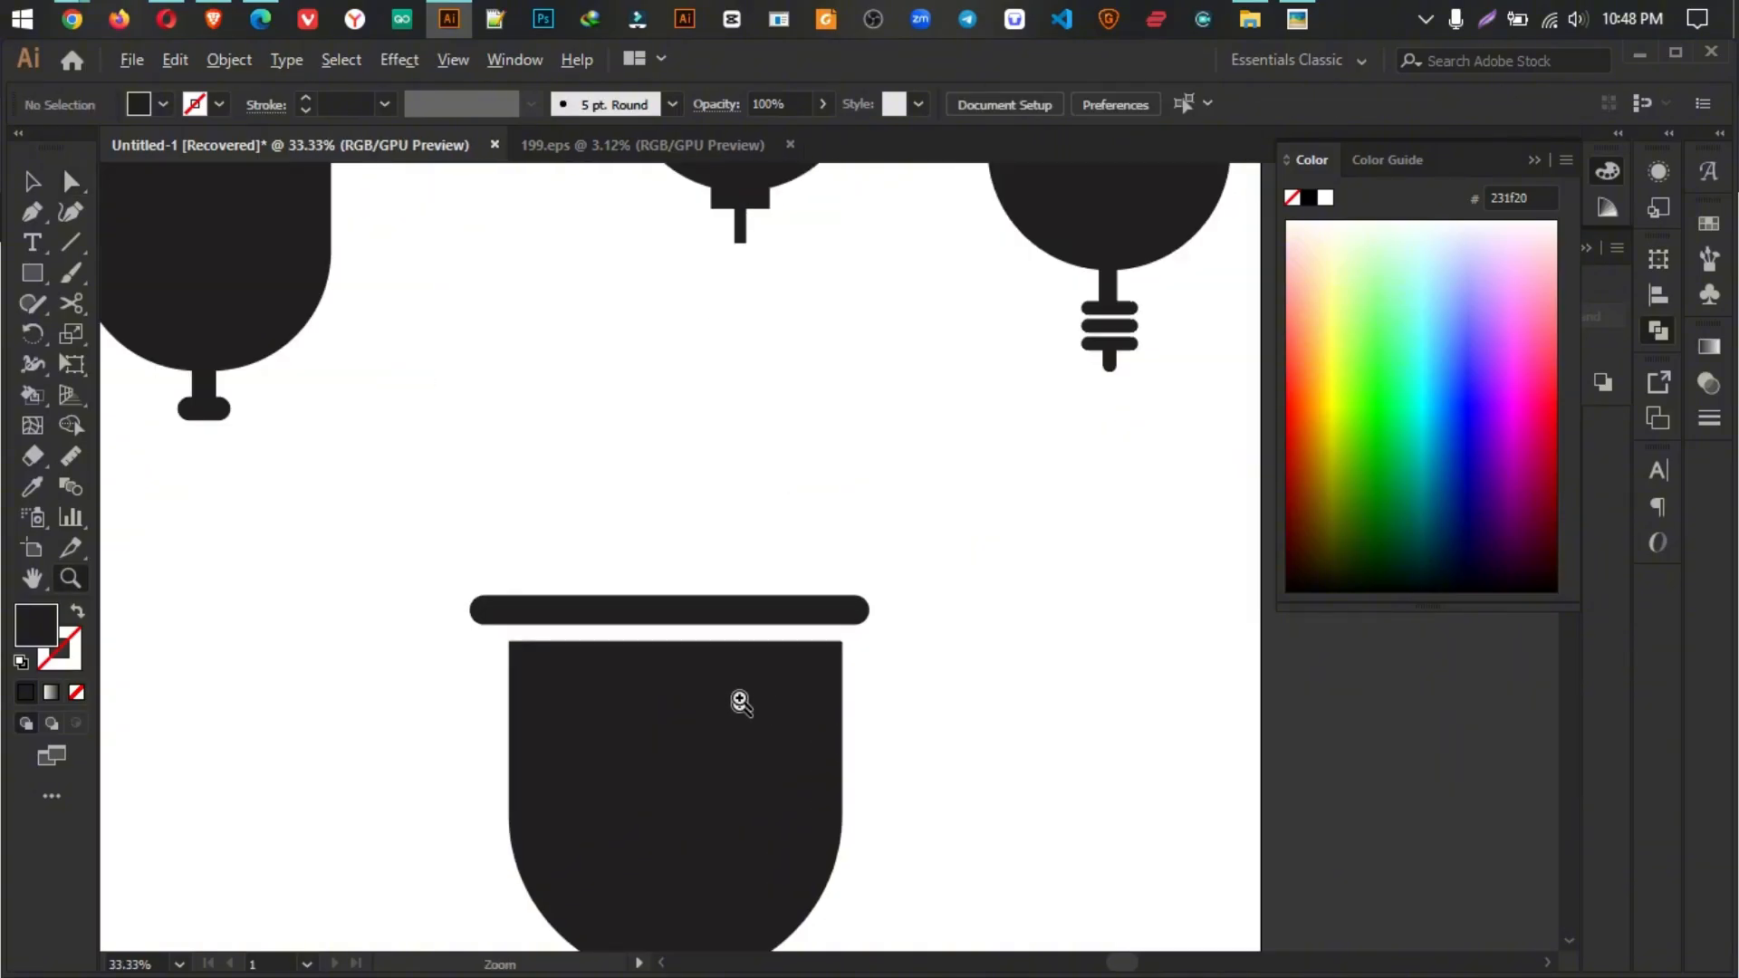
{"action": "left_click", "coordinate": [33, 273]}
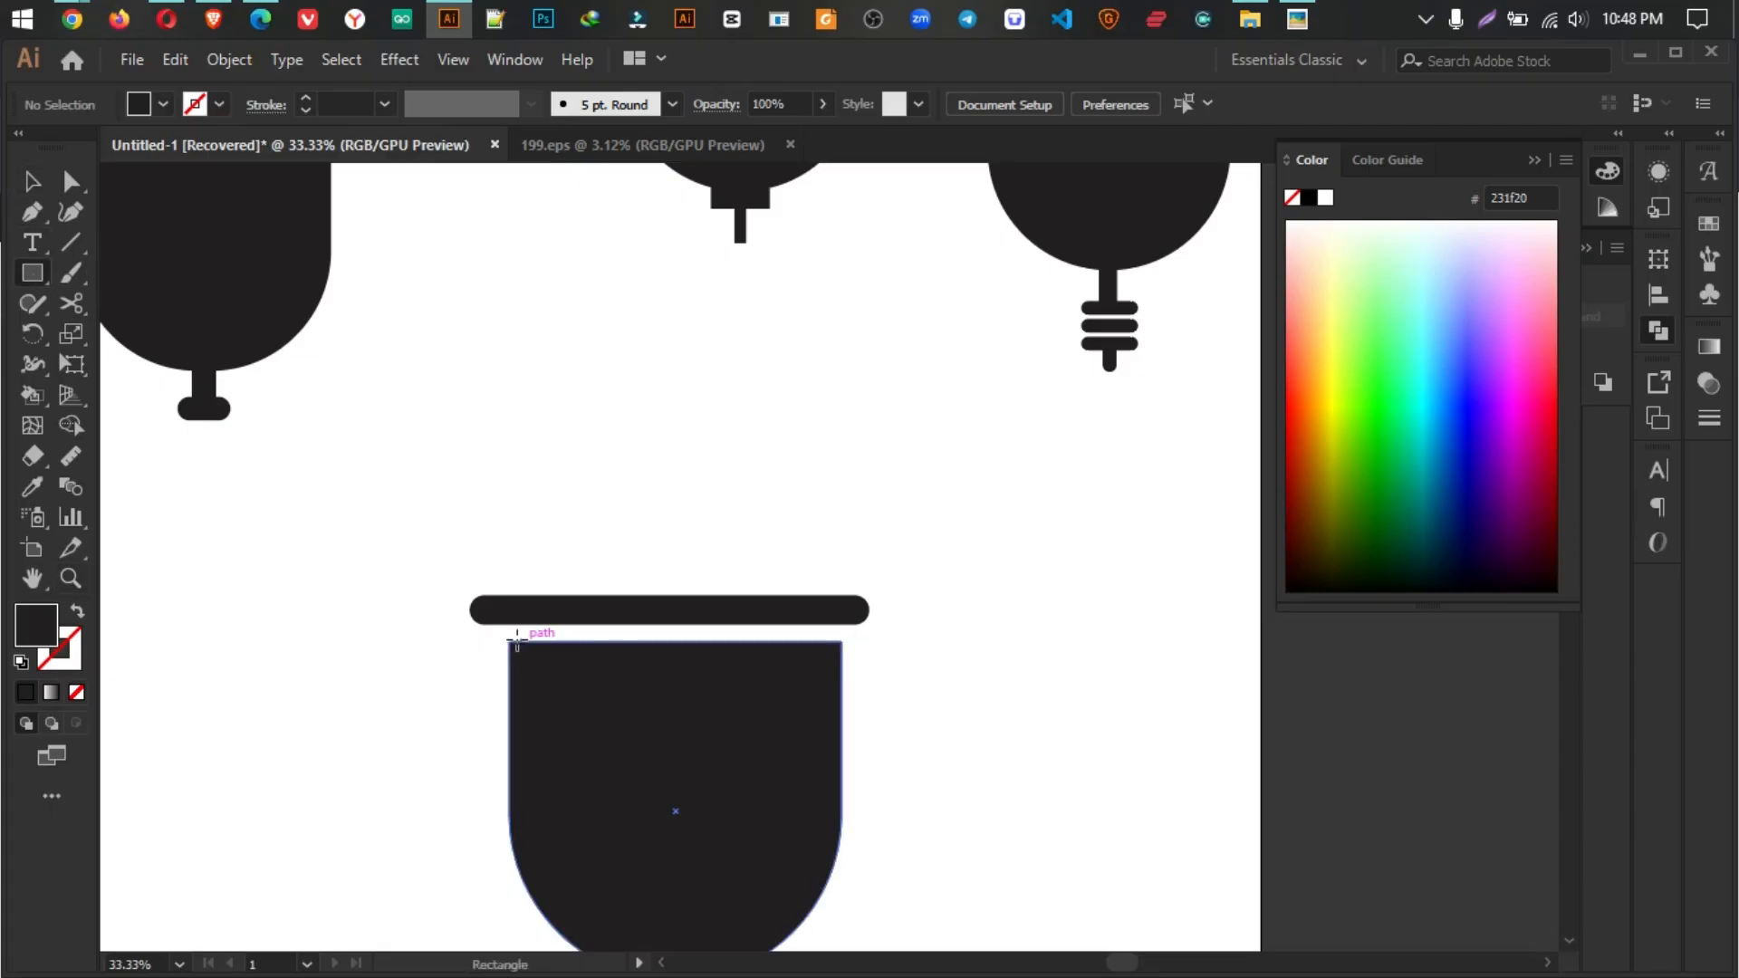
{"action": "left_click_drag", "start_coordinate": [510, 642], "coordinate": [843, 680]}
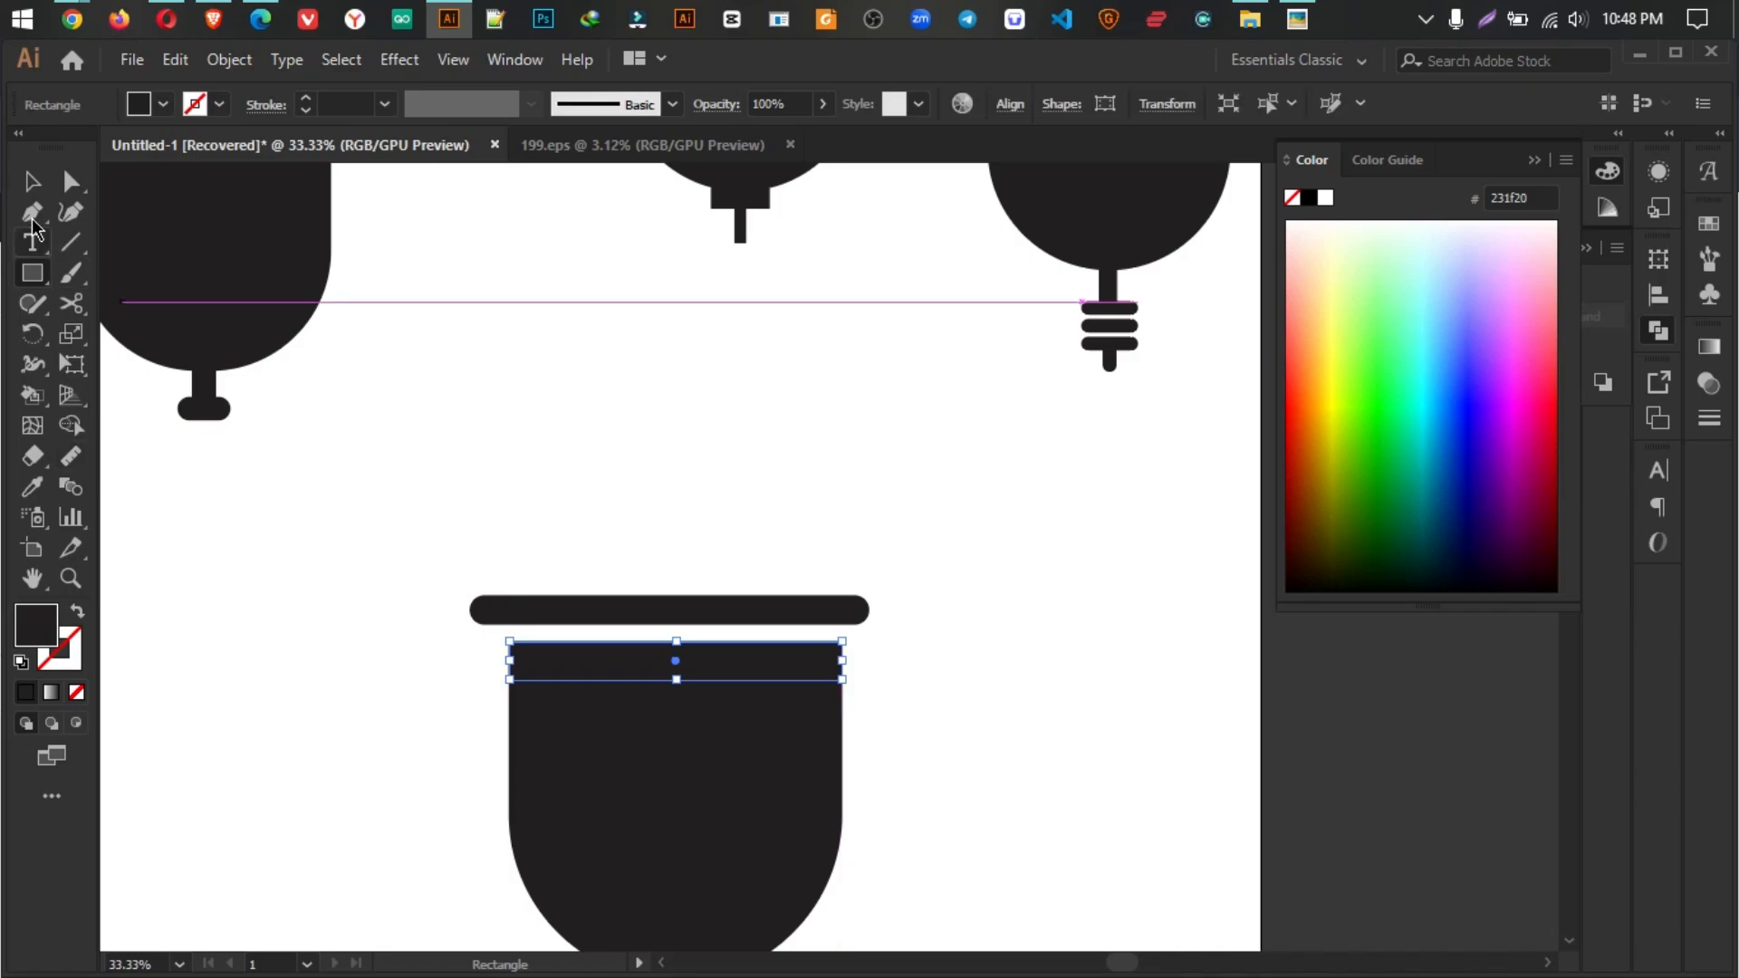
{"action": "left_click", "coordinate": [32, 181]}
{"action": "left_click_drag", "start_coordinate": [727, 673], "coordinate": [723, 565]}
{"action": "left_click", "coordinate": [850, 487]}
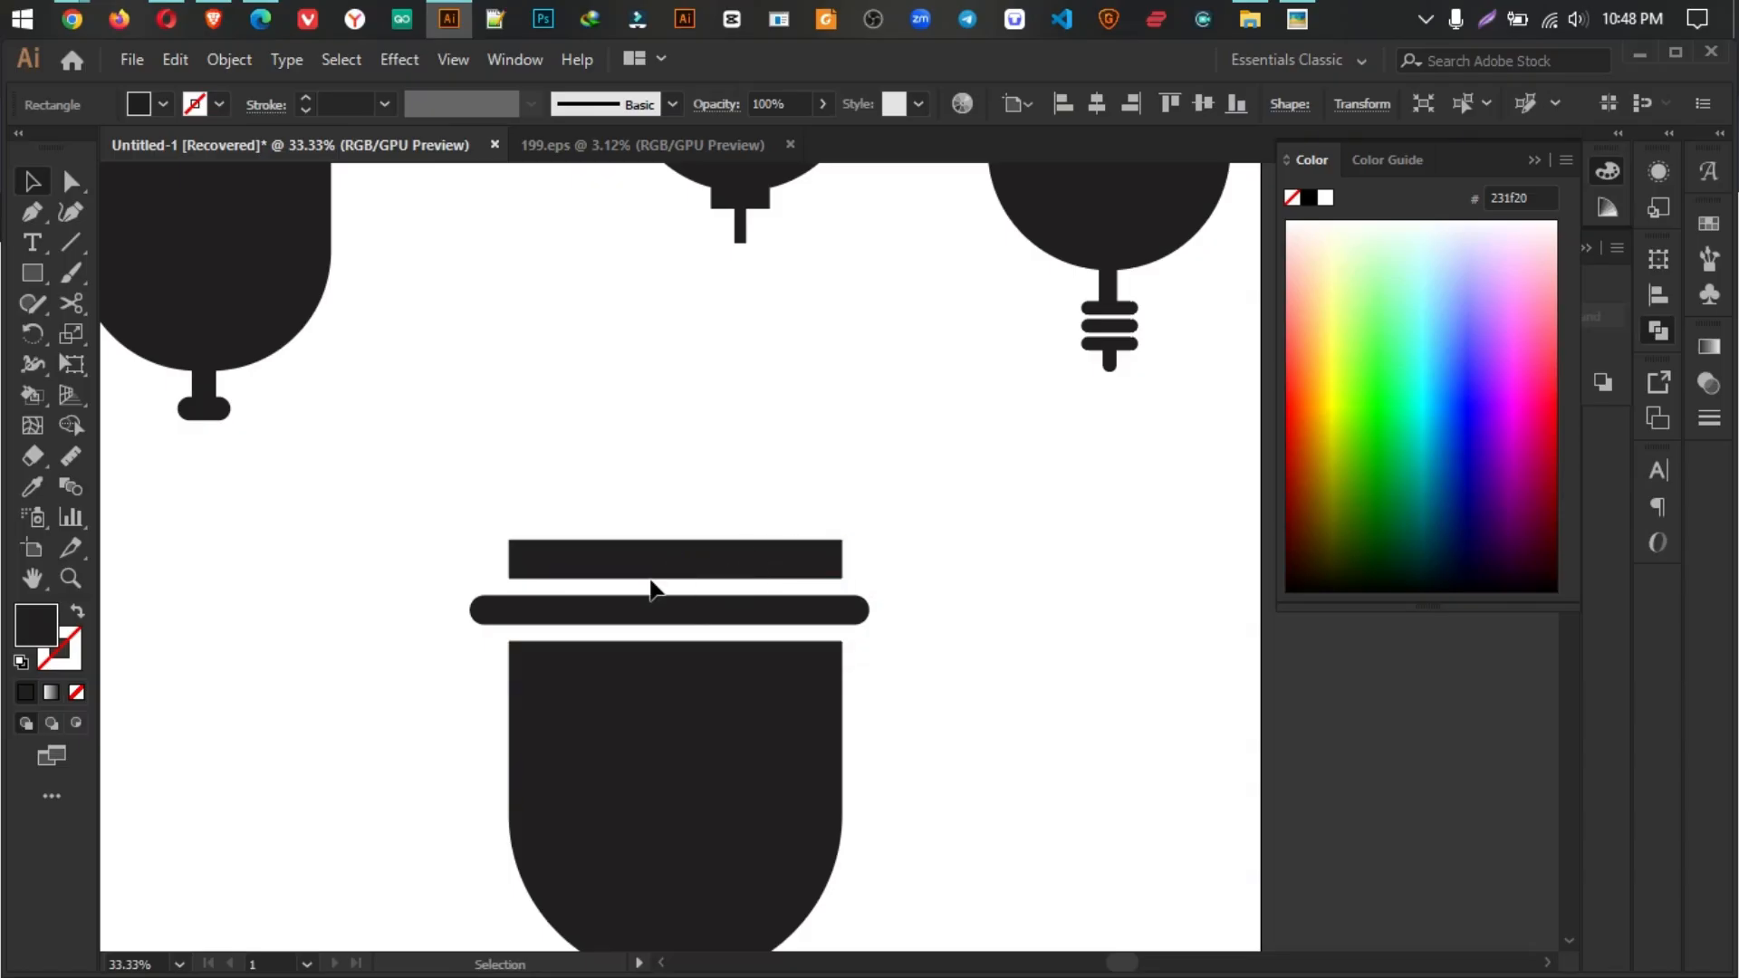
Step: Round only the two top corners of the upper rectangle as far as its height allows, forming a cap
{"action": "scroll", "coordinate": [654, 589], "scroll_direction": "up", "scroll_amount": 2}
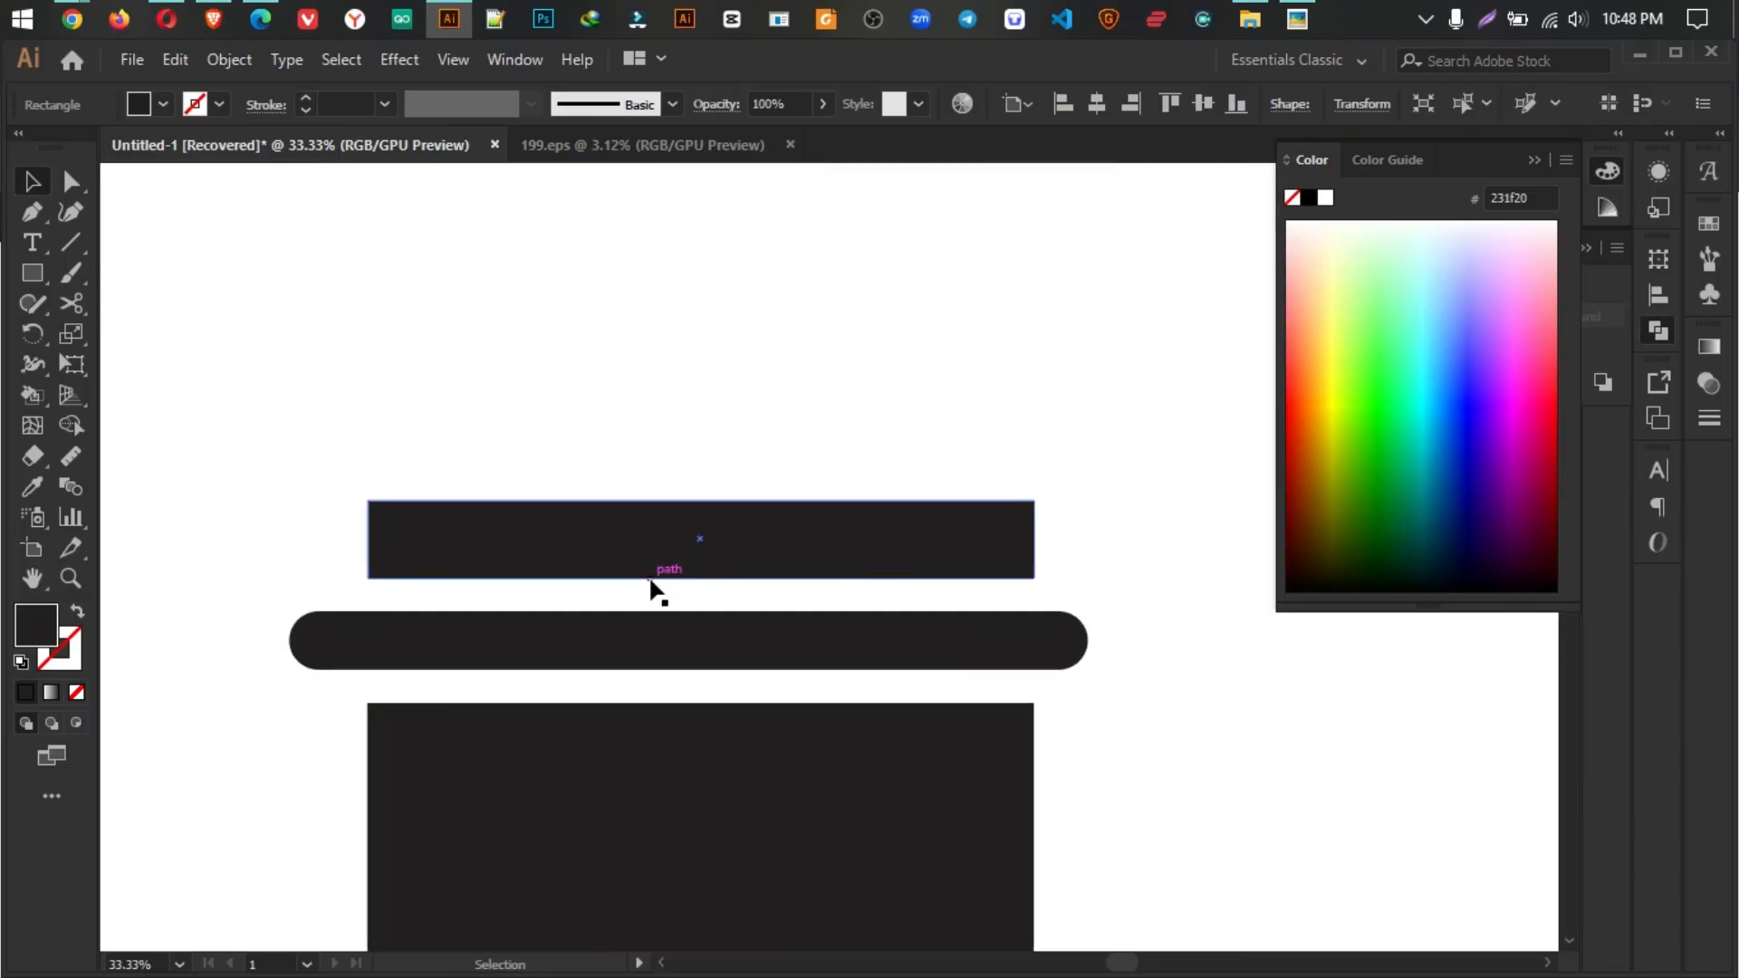
{"action": "left_click", "coordinate": [368, 501]}
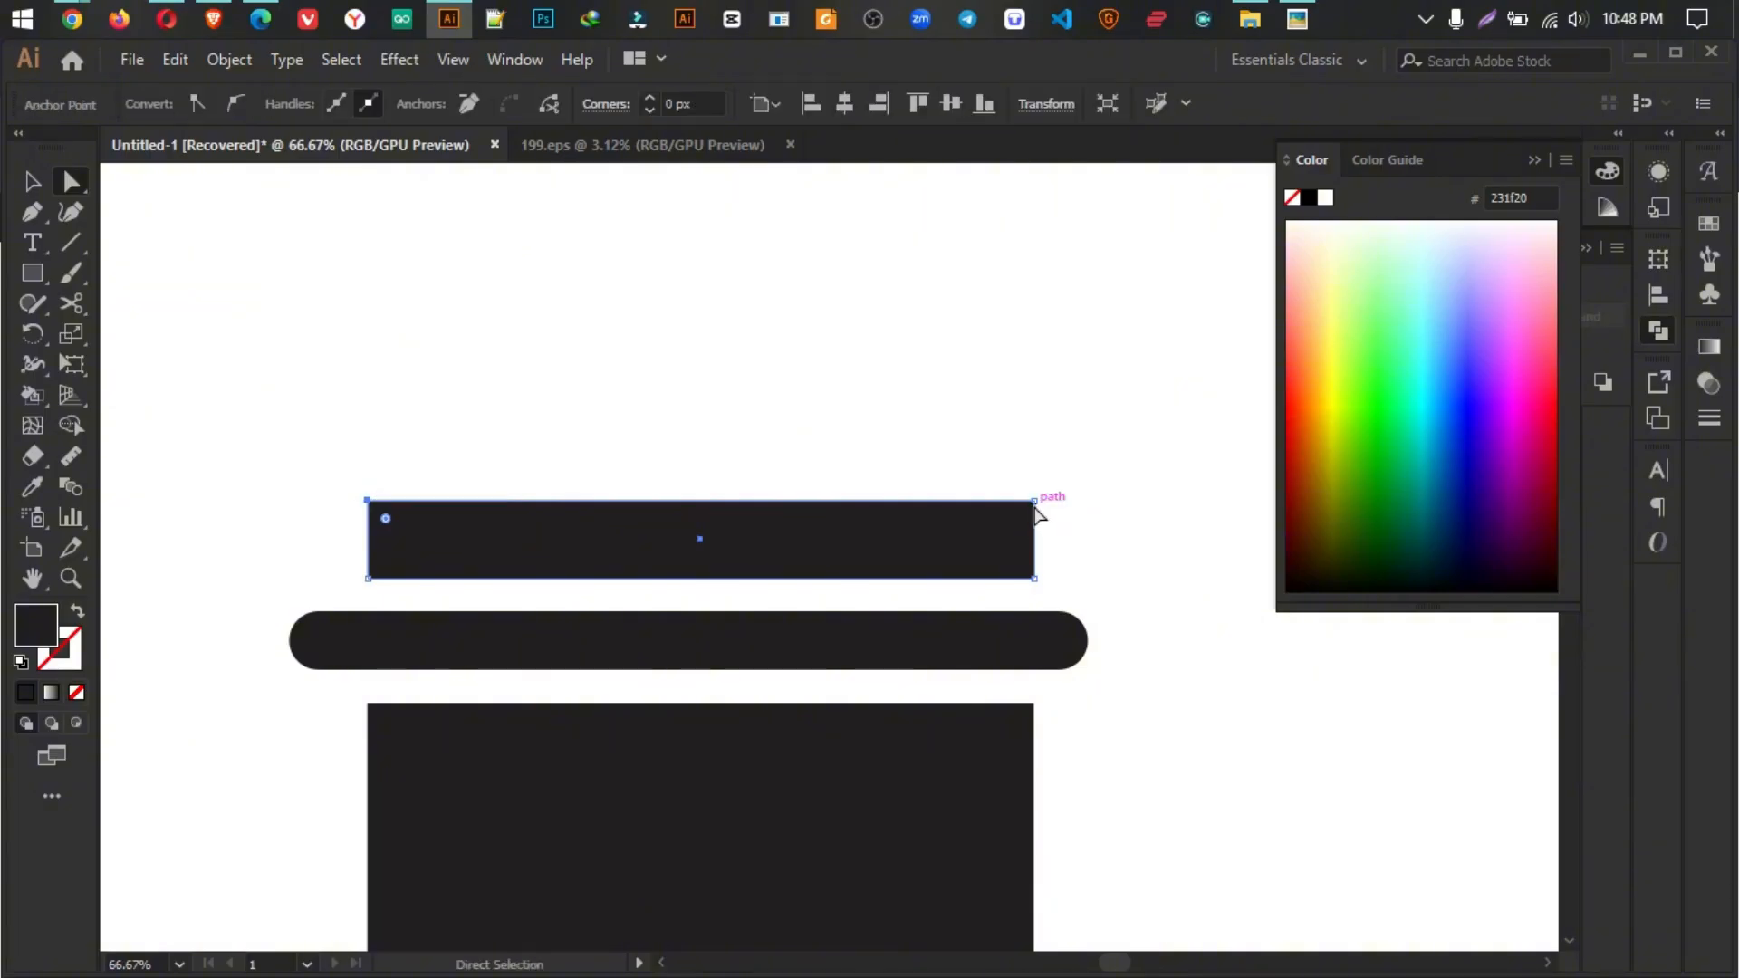
{"action": "left_click", "coordinate": [1034, 503], "text": "shift"}
{"action": "left_click_drag", "start_coordinate": [1016, 523], "coordinate": [947, 634]}
{"action": "left_click", "coordinate": [863, 435]}
{"action": "scroll", "coordinate": [865, 436], "scroll_direction": "down", "scroll_amount": 1}
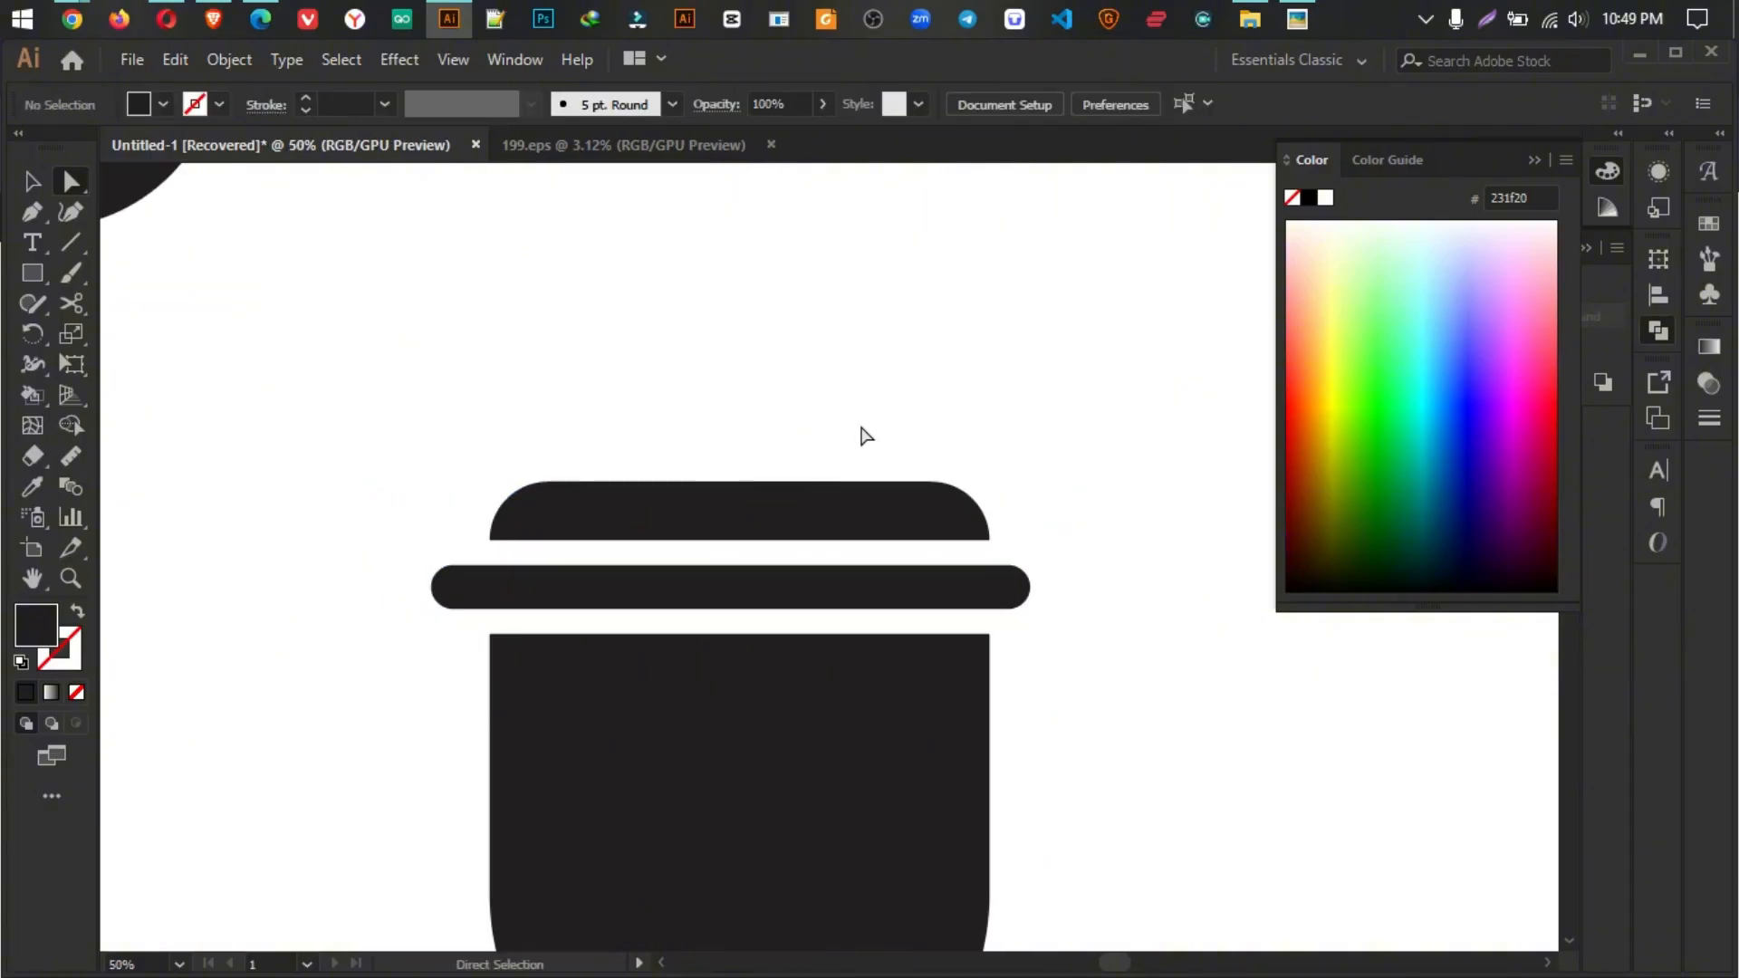
Step: Make two upright copies of the rounded bar, rotated 90 degrees and spaced side by side as prongs rising above the cap
{"action": "left_click", "coordinate": [33, 181]}
{"action": "left_click", "coordinate": [730, 606]}
{"action": "key", "text": "a"}
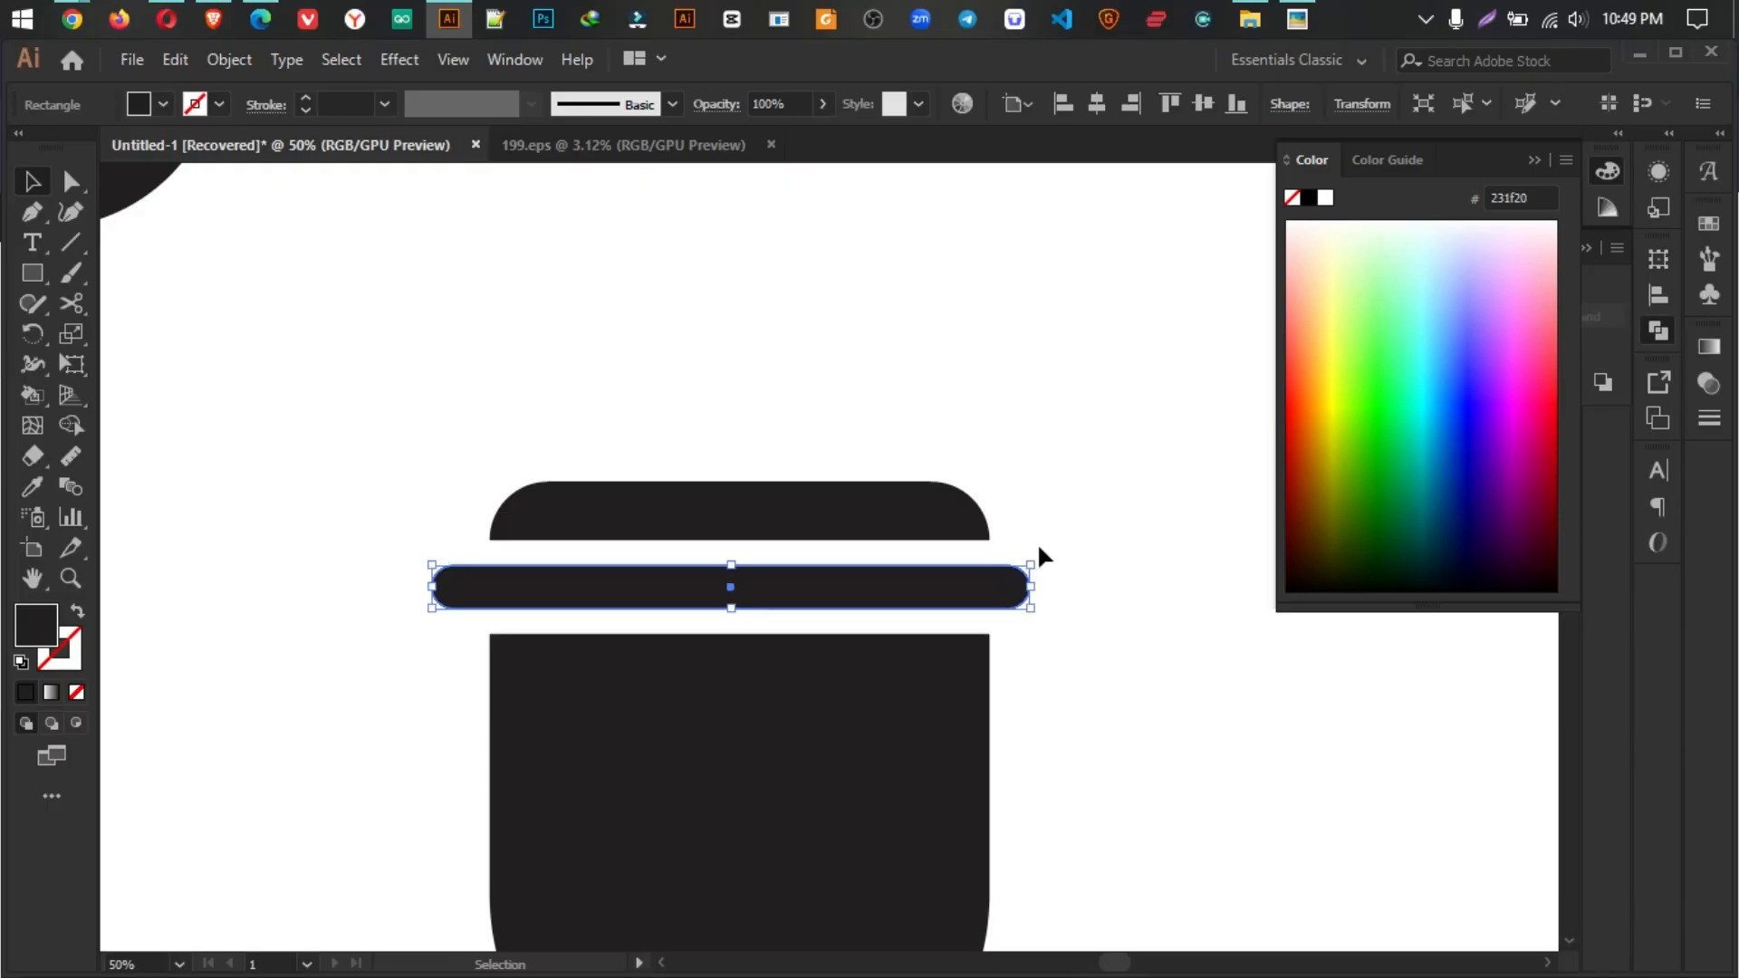
{"action": "left_click_drag", "start_coordinate": [1034, 557], "coordinate": [822, 423]}
{"action": "left_click_drag", "start_coordinate": [554, 337], "coordinate": [827, 452]}
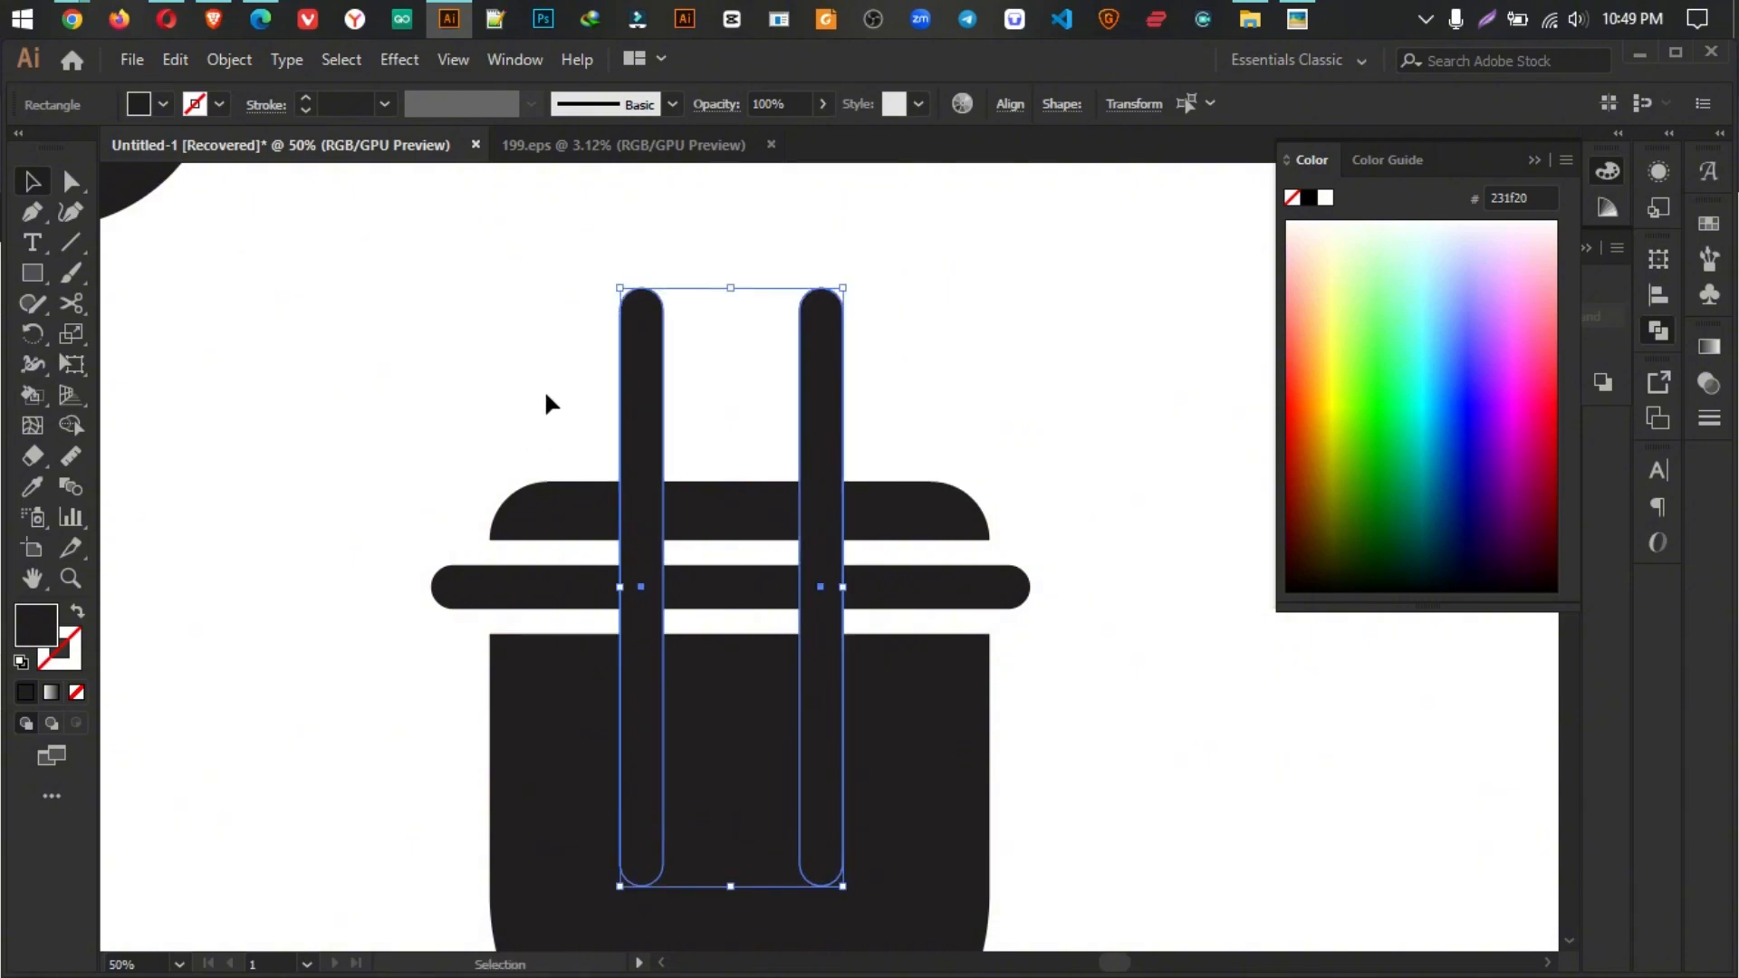
Step: Select both prongs with the cap and use Shape Builder to trim away the prong parts below the cap's bottom edge
{"action": "left_click_drag", "start_coordinate": [477, 360], "coordinate": [939, 481]}
{"action": "left_click_drag", "start_coordinate": [490, 394], "coordinate": [939, 490]}
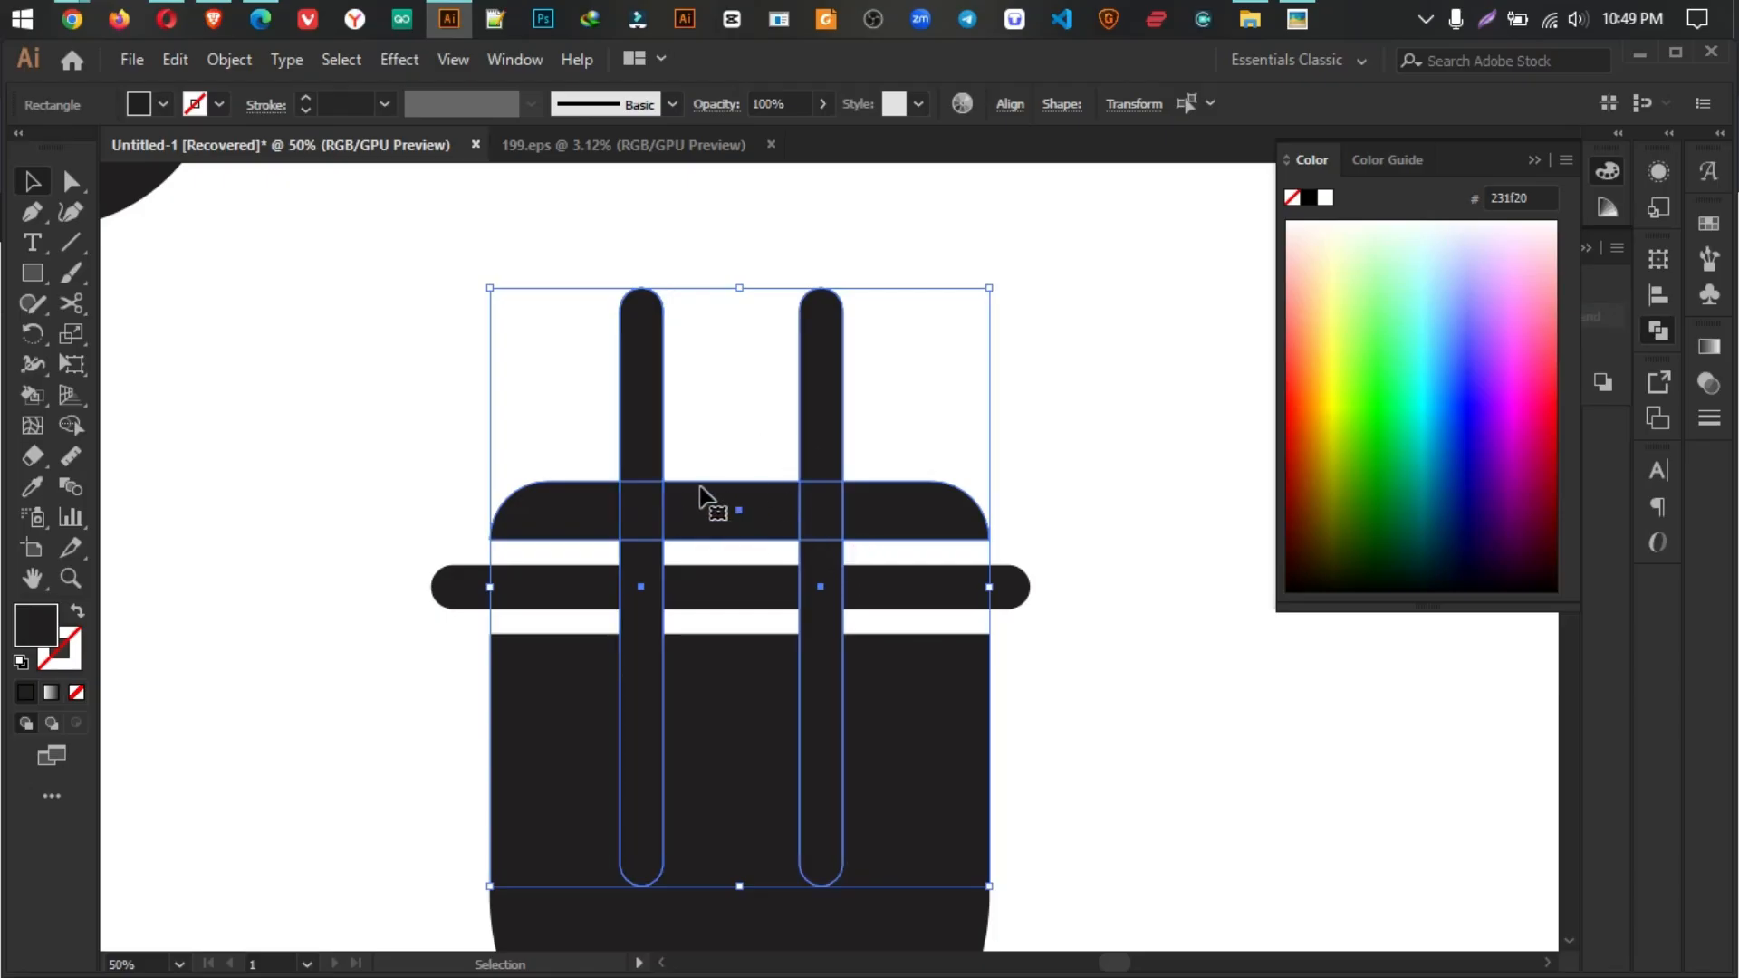
{"action": "left_click", "coordinate": [71, 425]}
{"action": "left_click_drag", "start_coordinate": [1003, 781], "coordinate": [380, 761]}
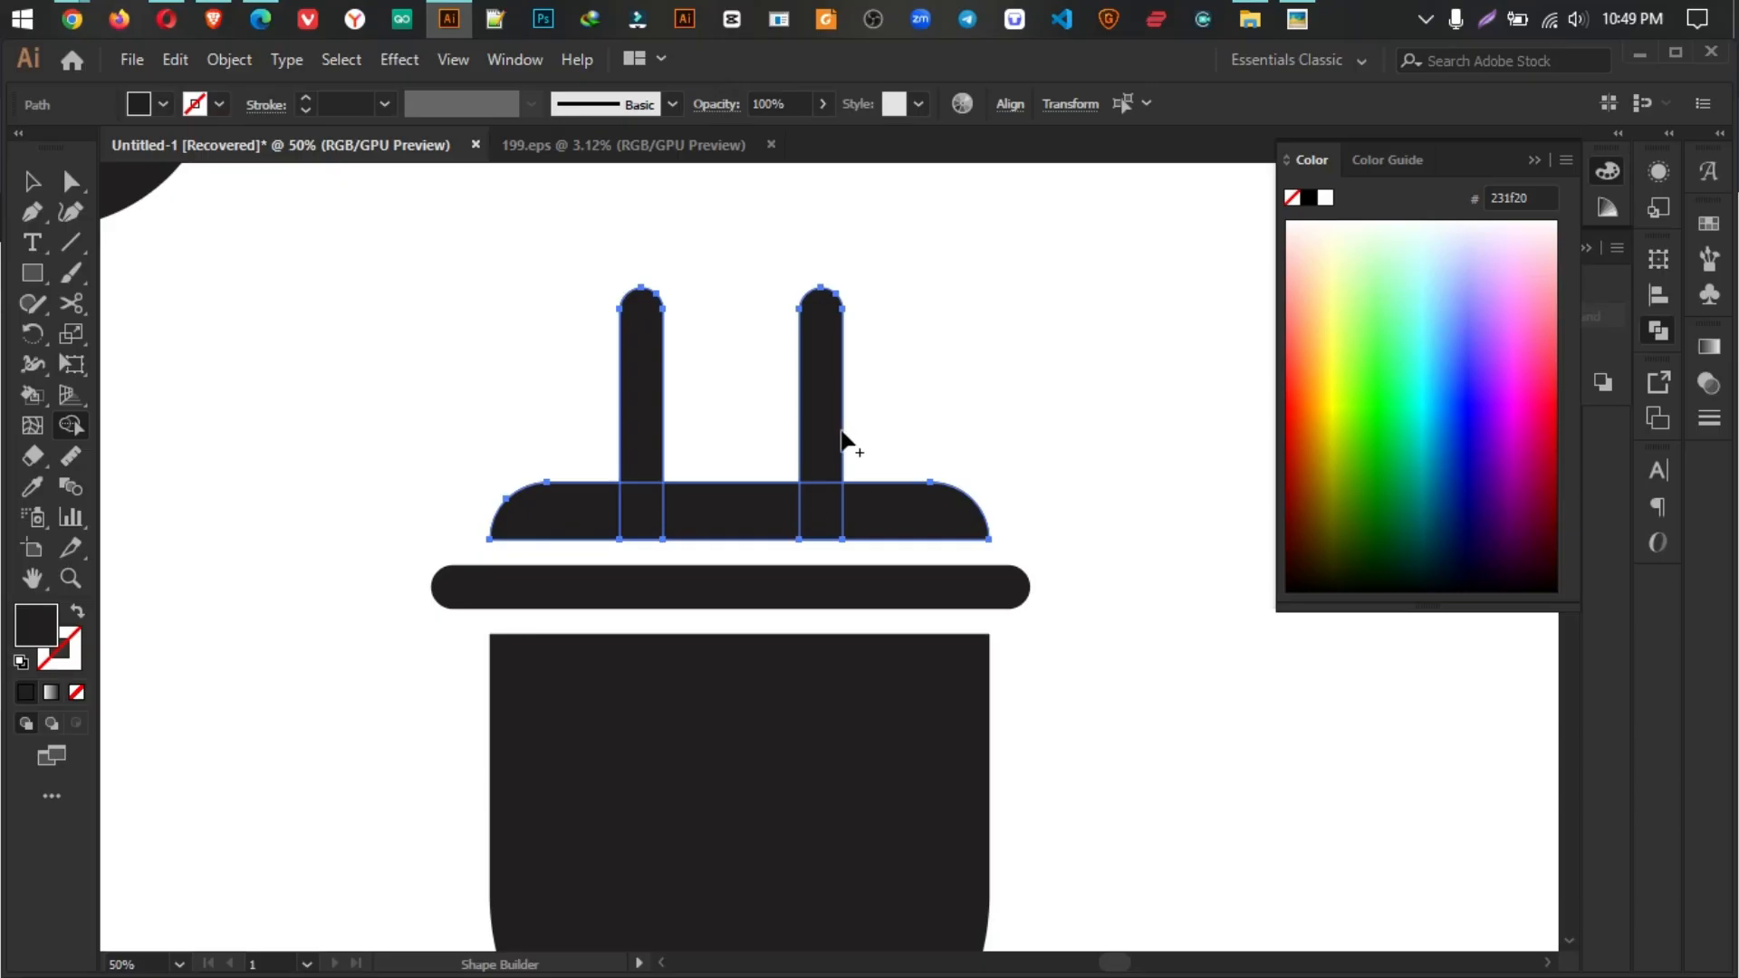
Step: Merge the two prongs and the rounded cap into a single shape with Shape Builder
{"action": "scroll", "coordinate": [707, 444], "scroll_direction": "down", "scroll_amount": 3}
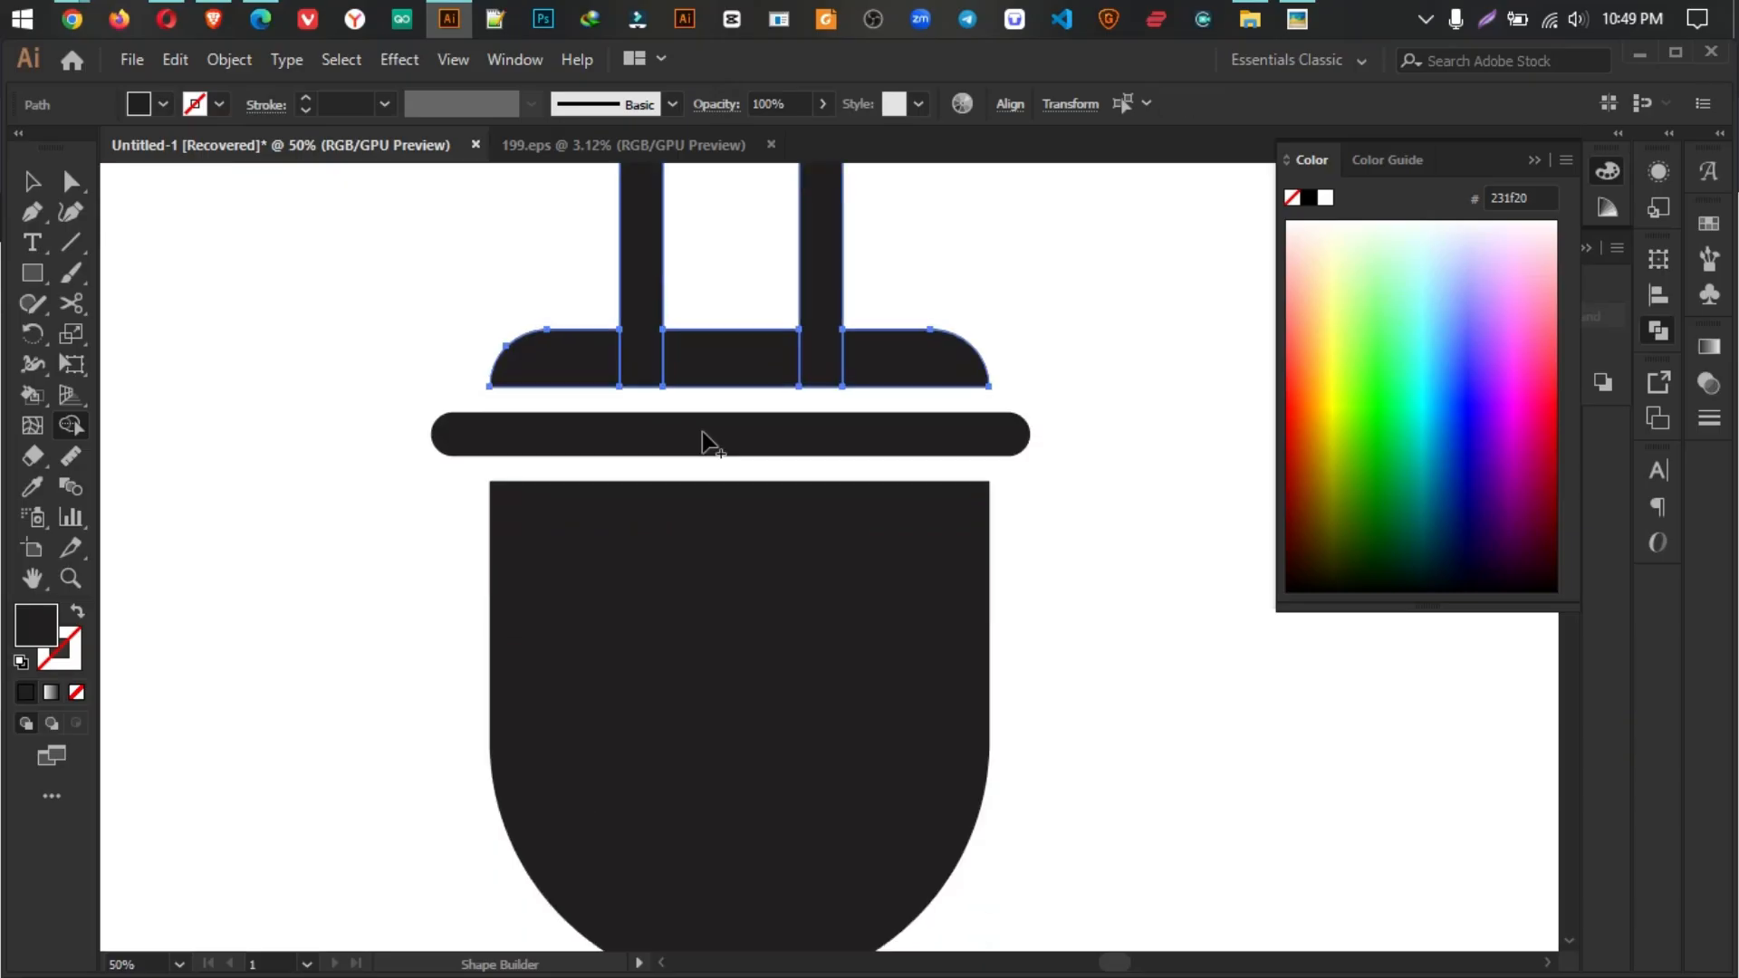
{"action": "left_click_drag", "start_coordinate": [874, 381], "coordinate": [582, 391]}
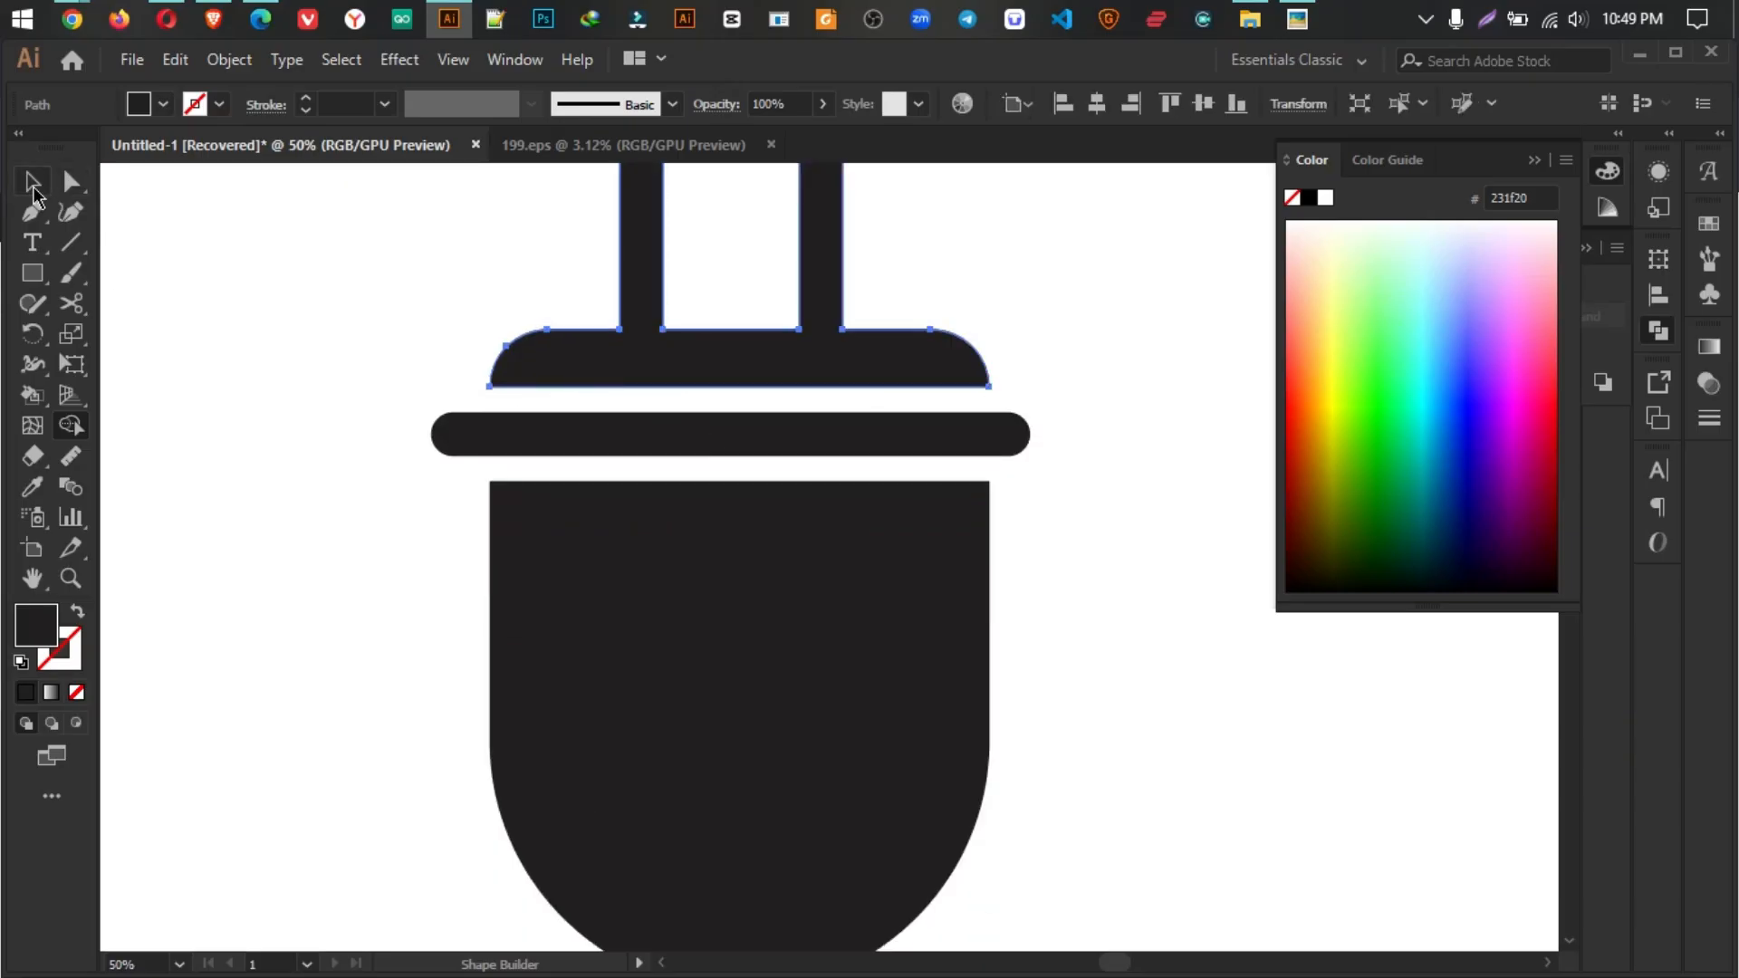
{"action": "left_click", "coordinate": [33, 184]}
{"action": "left_click", "coordinate": [343, 603]}
{"action": "left_click", "coordinate": [446, 640]}
{"action": "scroll", "coordinate": [449, 637], "scroll_direction": "down", "scroll_amount": 1}
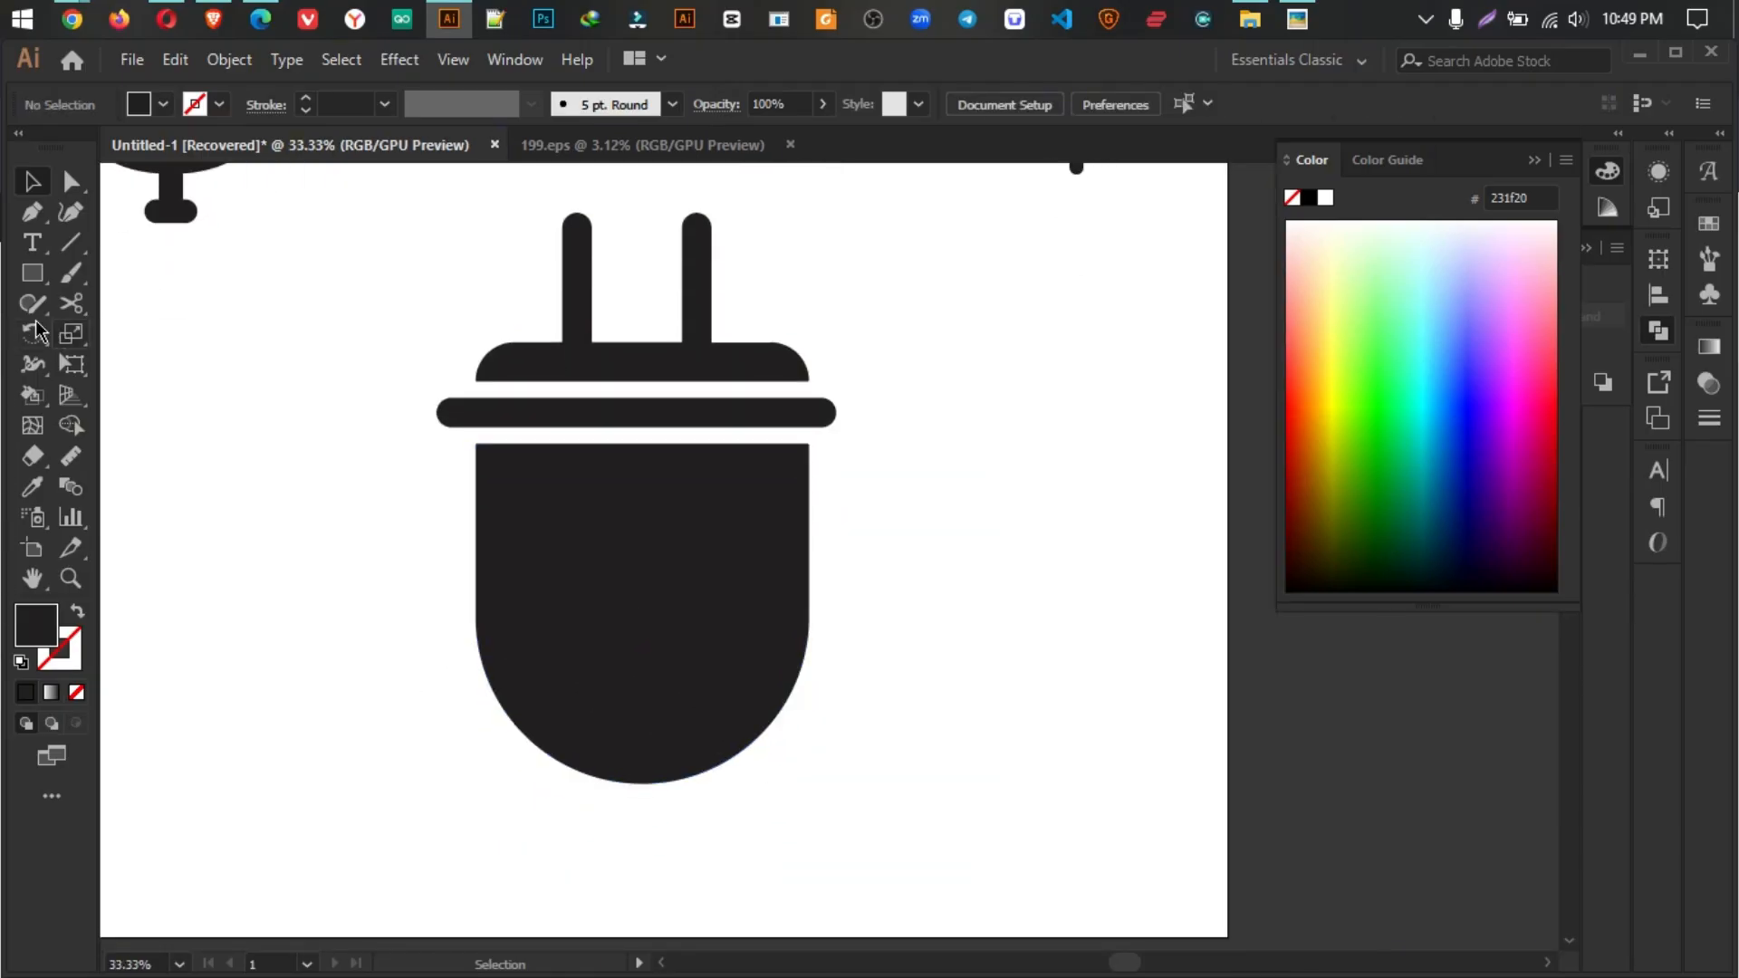
Step: Draw a small rectangle as a neck slightly overlapping the body's bottom and align it horizontally centred with the body
{"action": "left_click", "coordinate": [34, 277]}
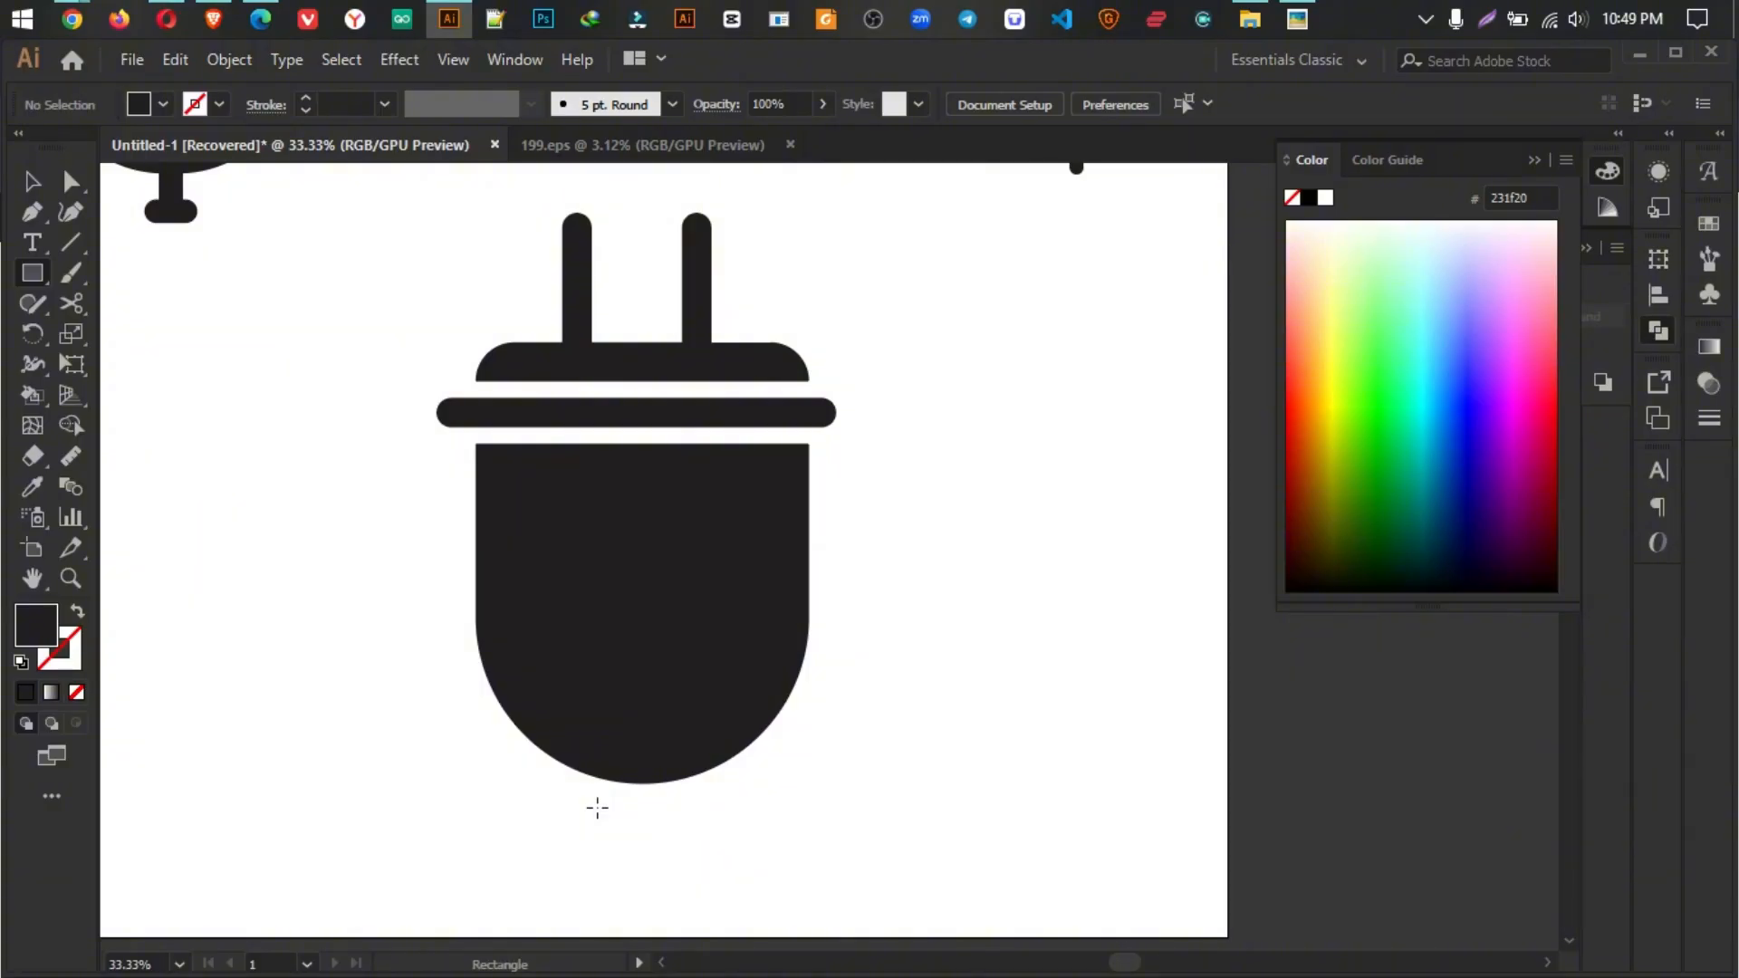
{"action": "left_click_drag", "start_coordinate": [597, 778], "coordinate": [571, 679]}
{"action": "left_click", "coordinate": [33, 182]}
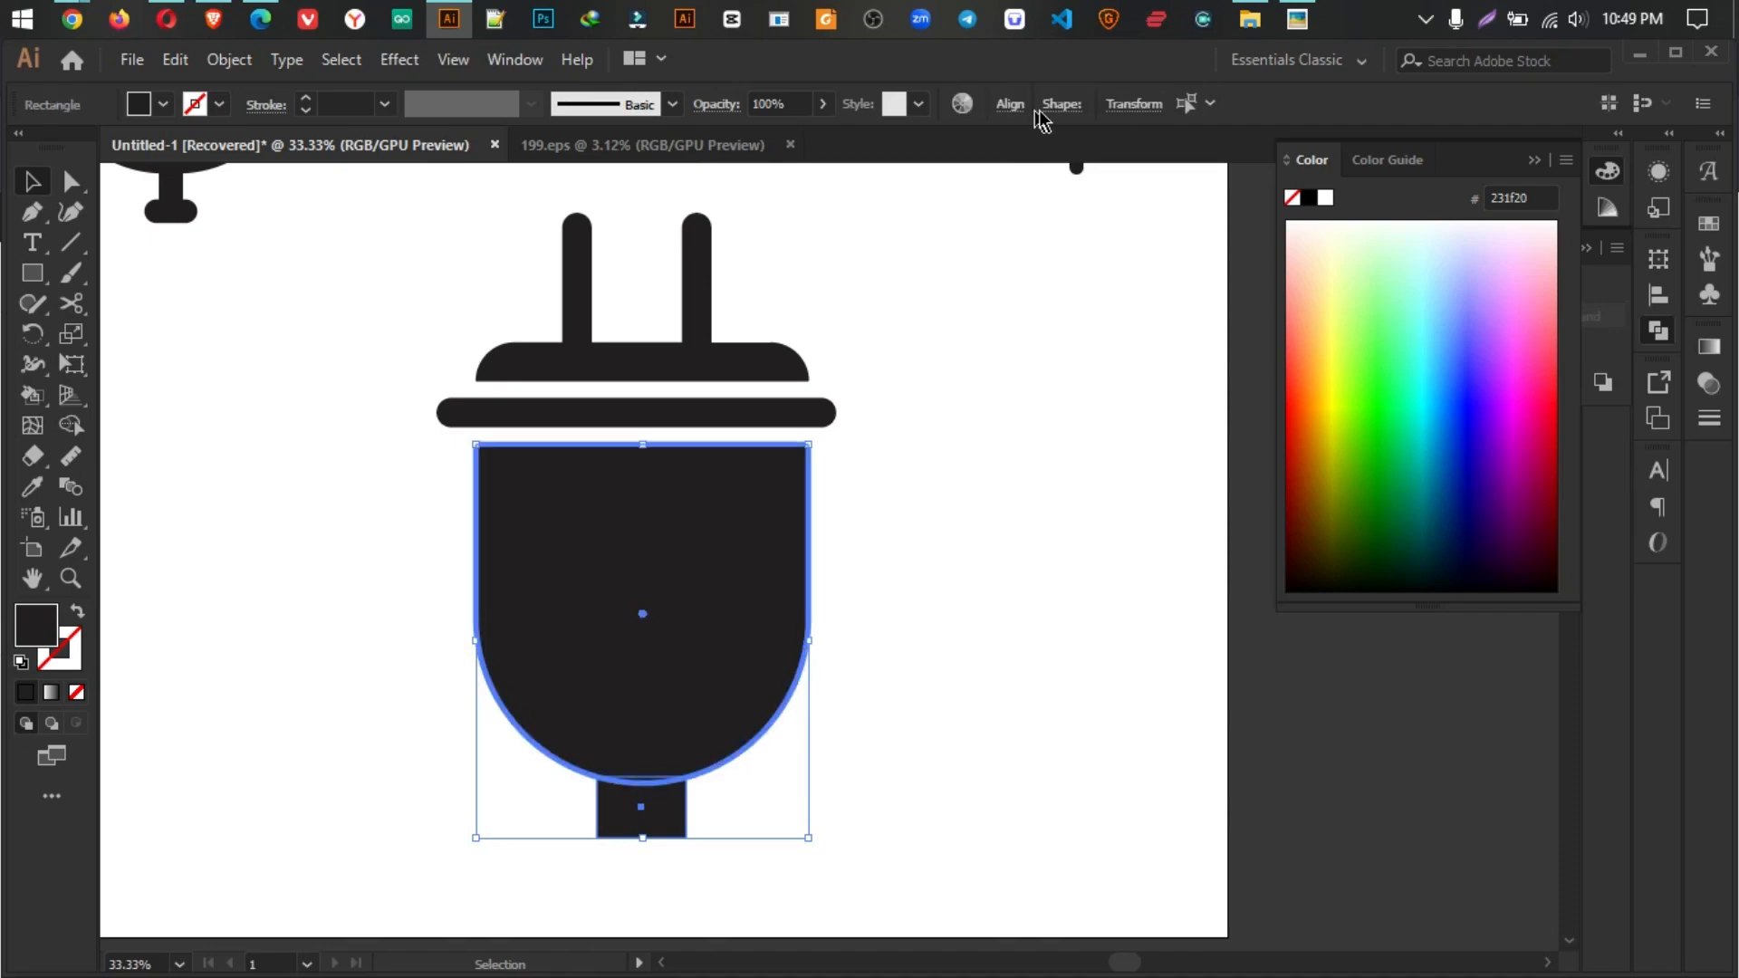
{"action": "left_click", "coordinate": [1013, 111]}
{"action": "left_click", "coordinate": [801, 178]}
{"action": "left_click", "coordinate": [893, 886]}
Step: Select the body with the neck rectangle and merge them into one shape with Shape Builder
{"action": "left_click_drag", "start_coordinate": [861, 873], "coordinate": [489, 712]}
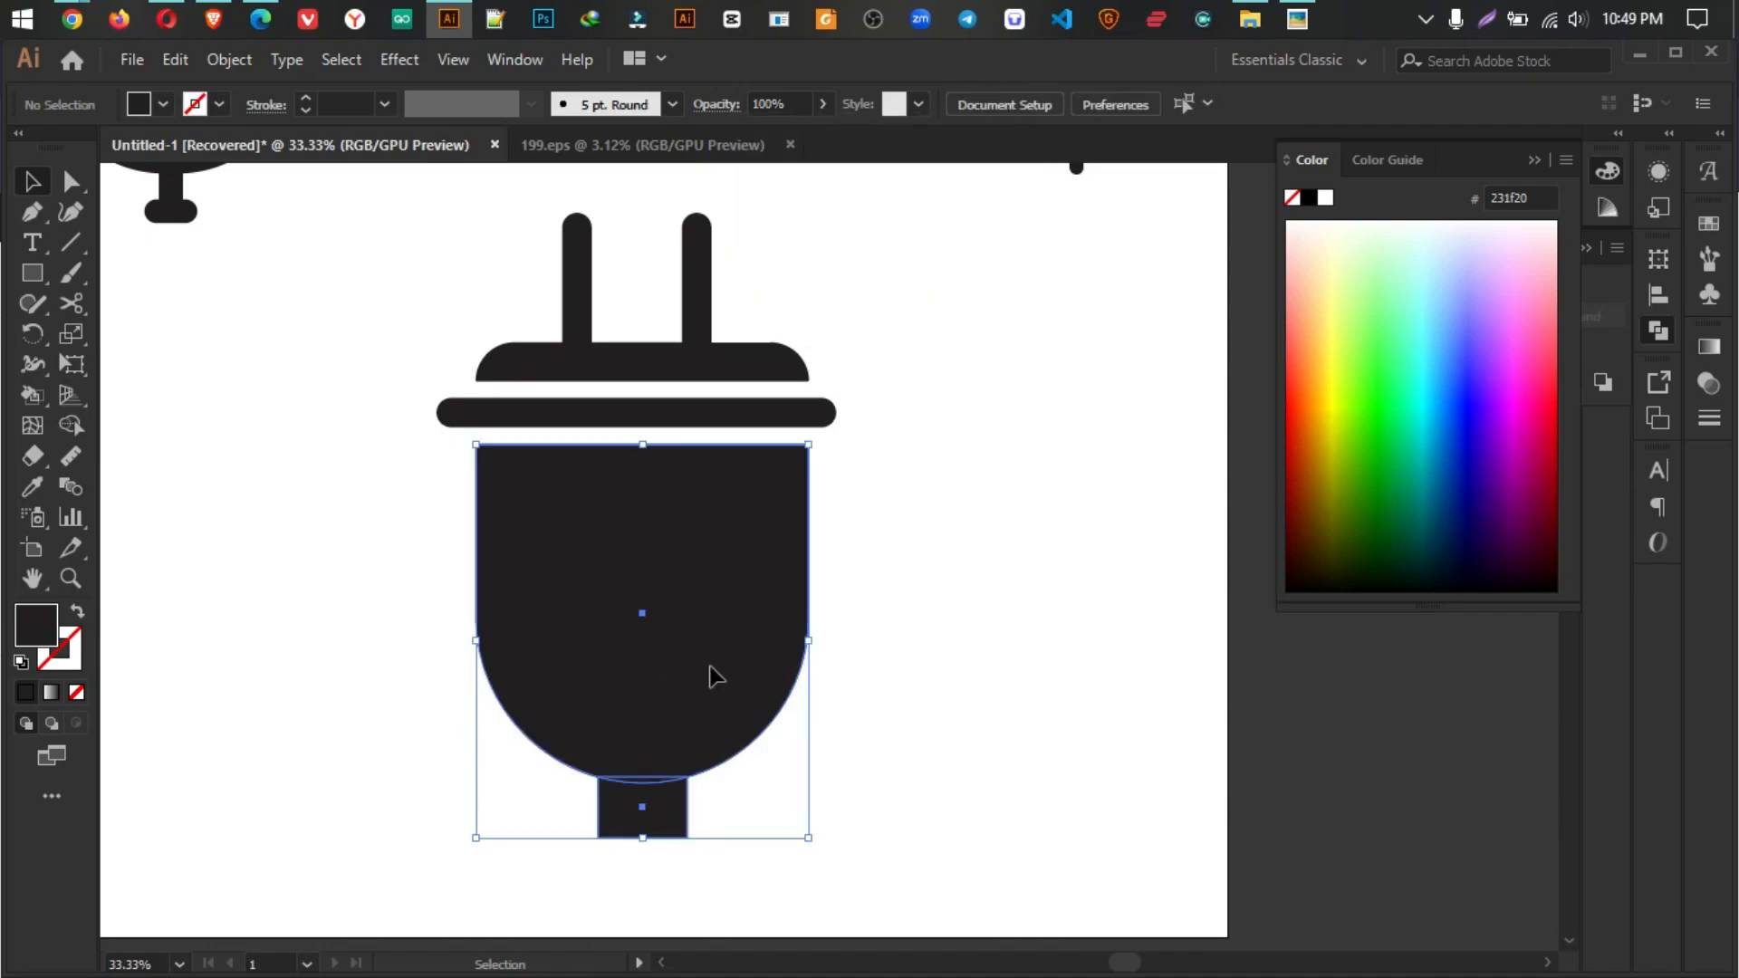
{"action": "left_click", "coordinate": [697, 544]}
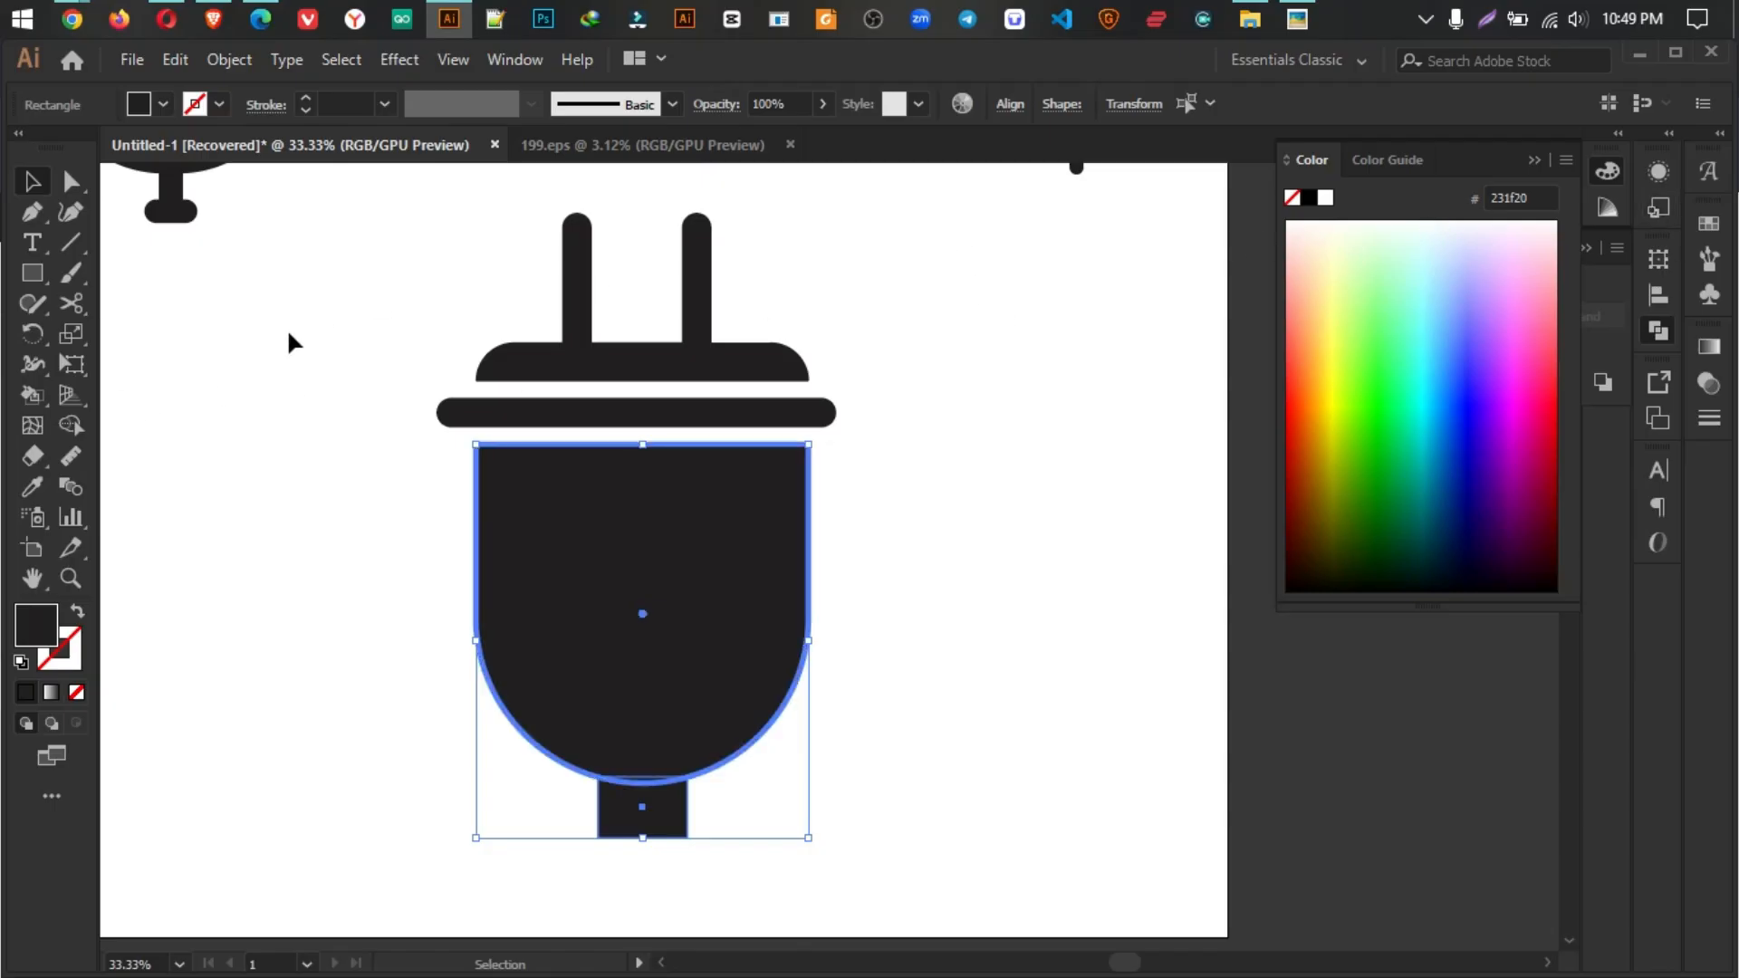
{"action": "left_click", "coordinate": [85, 437]}
{"action": "left_click_drag", "start_coordinate": [629, 681], "coordinate": [627, 873]}
{"action": "scroll", "coordinate": [627, 873], "scroll_direction": "down", "scroll_amount": 1}
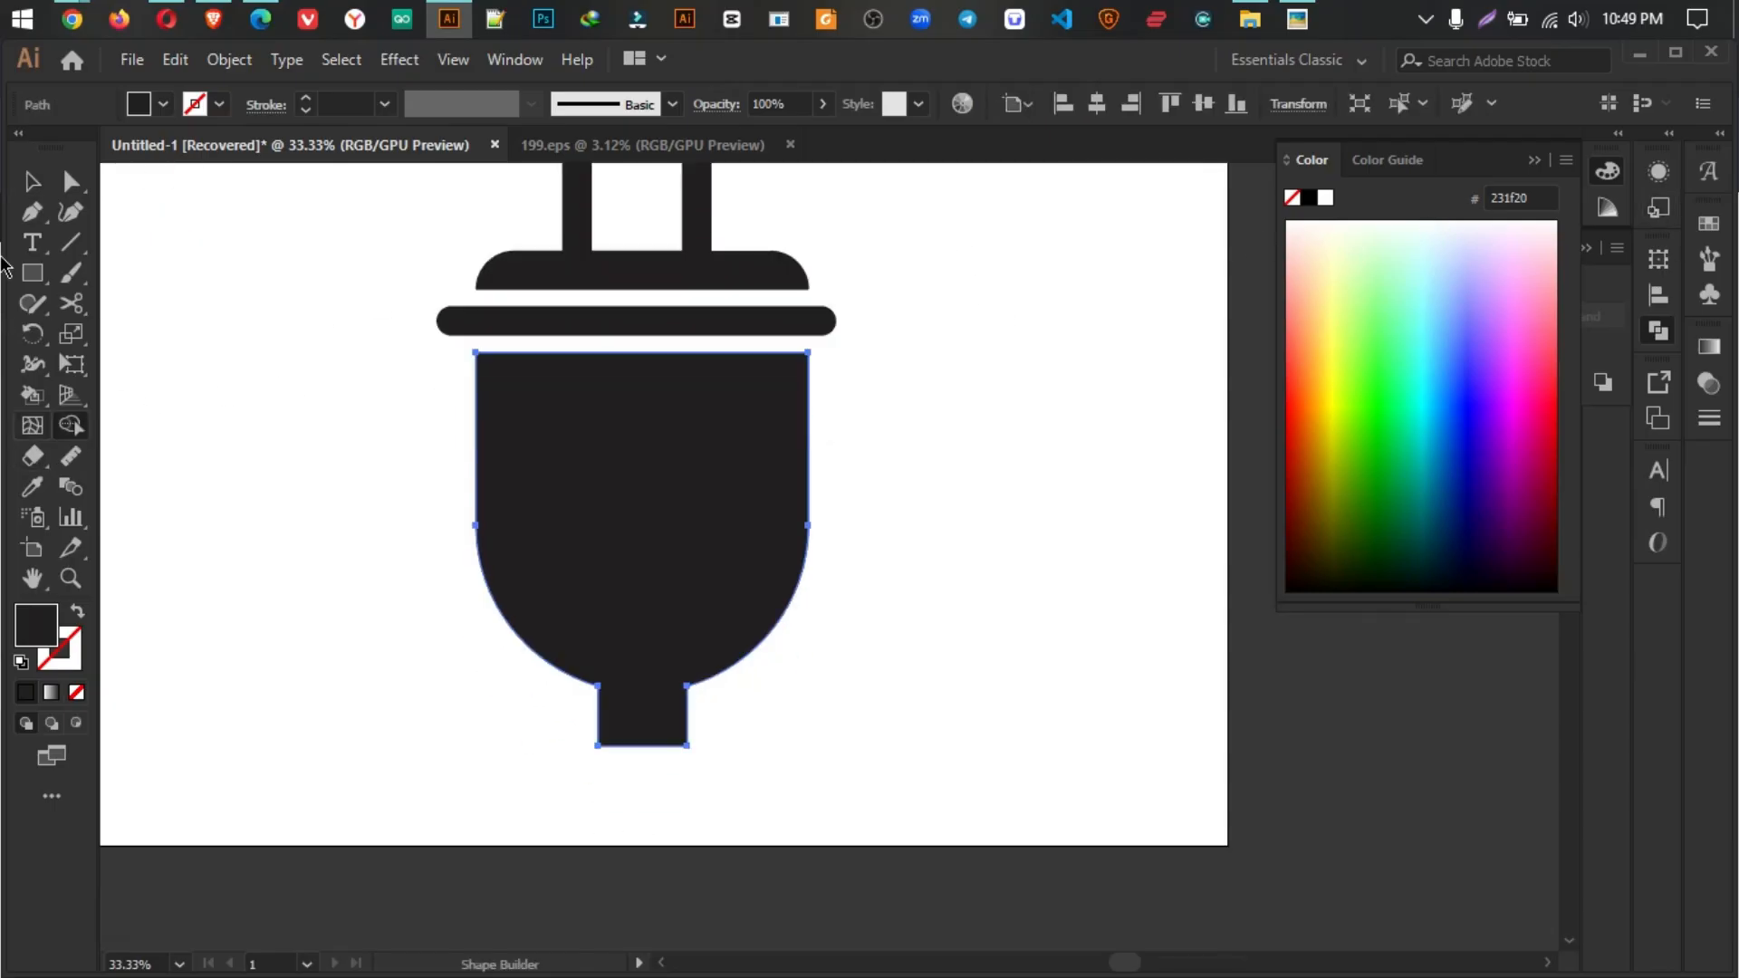
Step: Round the two inner corners where the neck meets the body so the outline flows smoothly into the neck
{"action": "left_click", "coordinate": [74, 179]}
{"action": "left_click", "coordinate": [573, 741]}
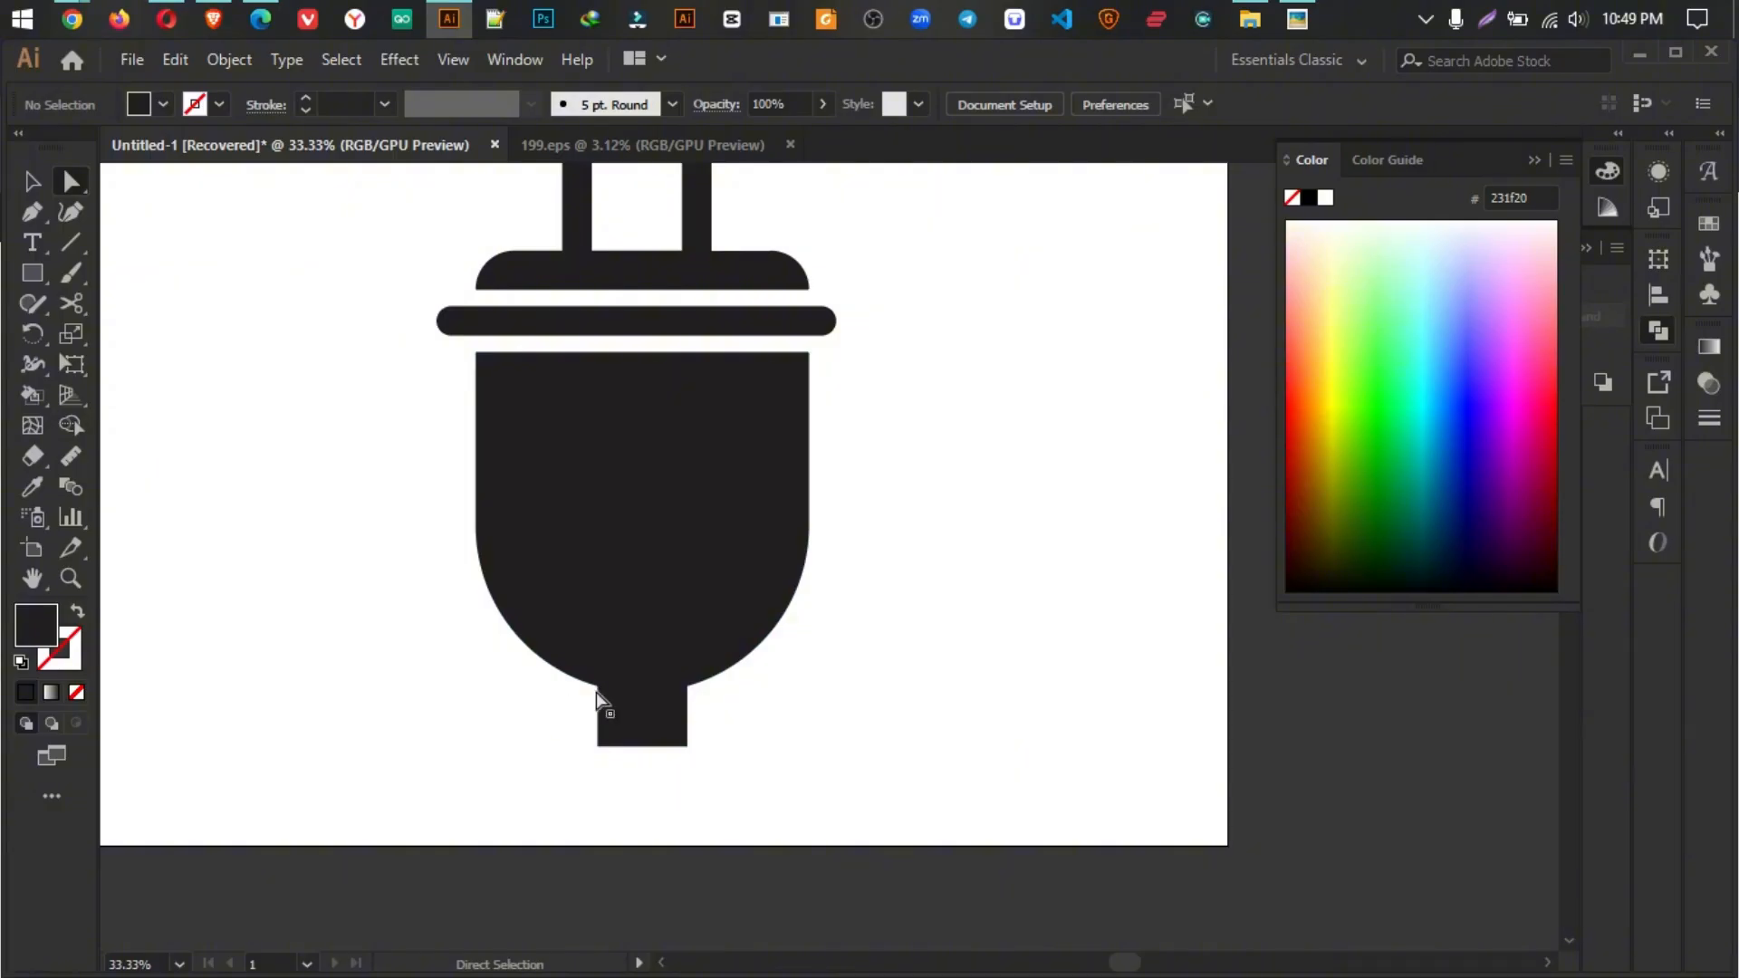
{"action": "left_click", "coordinate": [598, 700]}
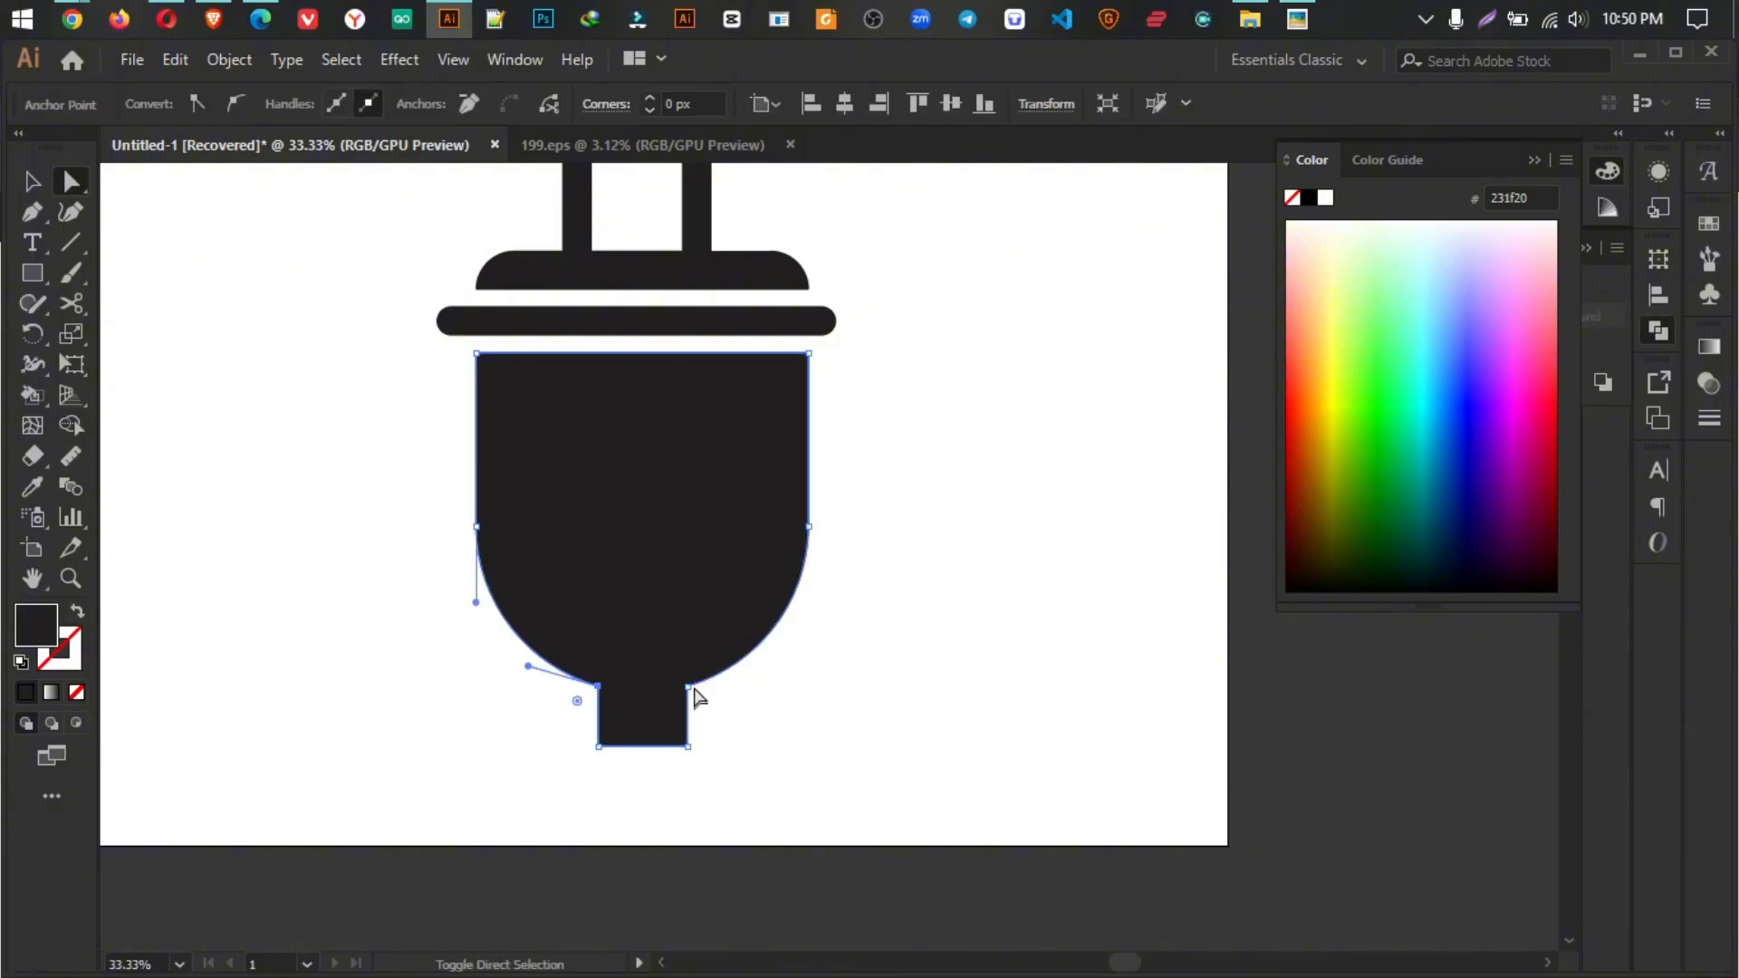
{"action": "left_click", "coordinate": [690, 687], "text": "shift"}
{"action": "left_click_drag", "start_coordinate": [709, 703], "coordinate": [774, 722]}
{"action": "left_click", "coordinate": [567, 795]}
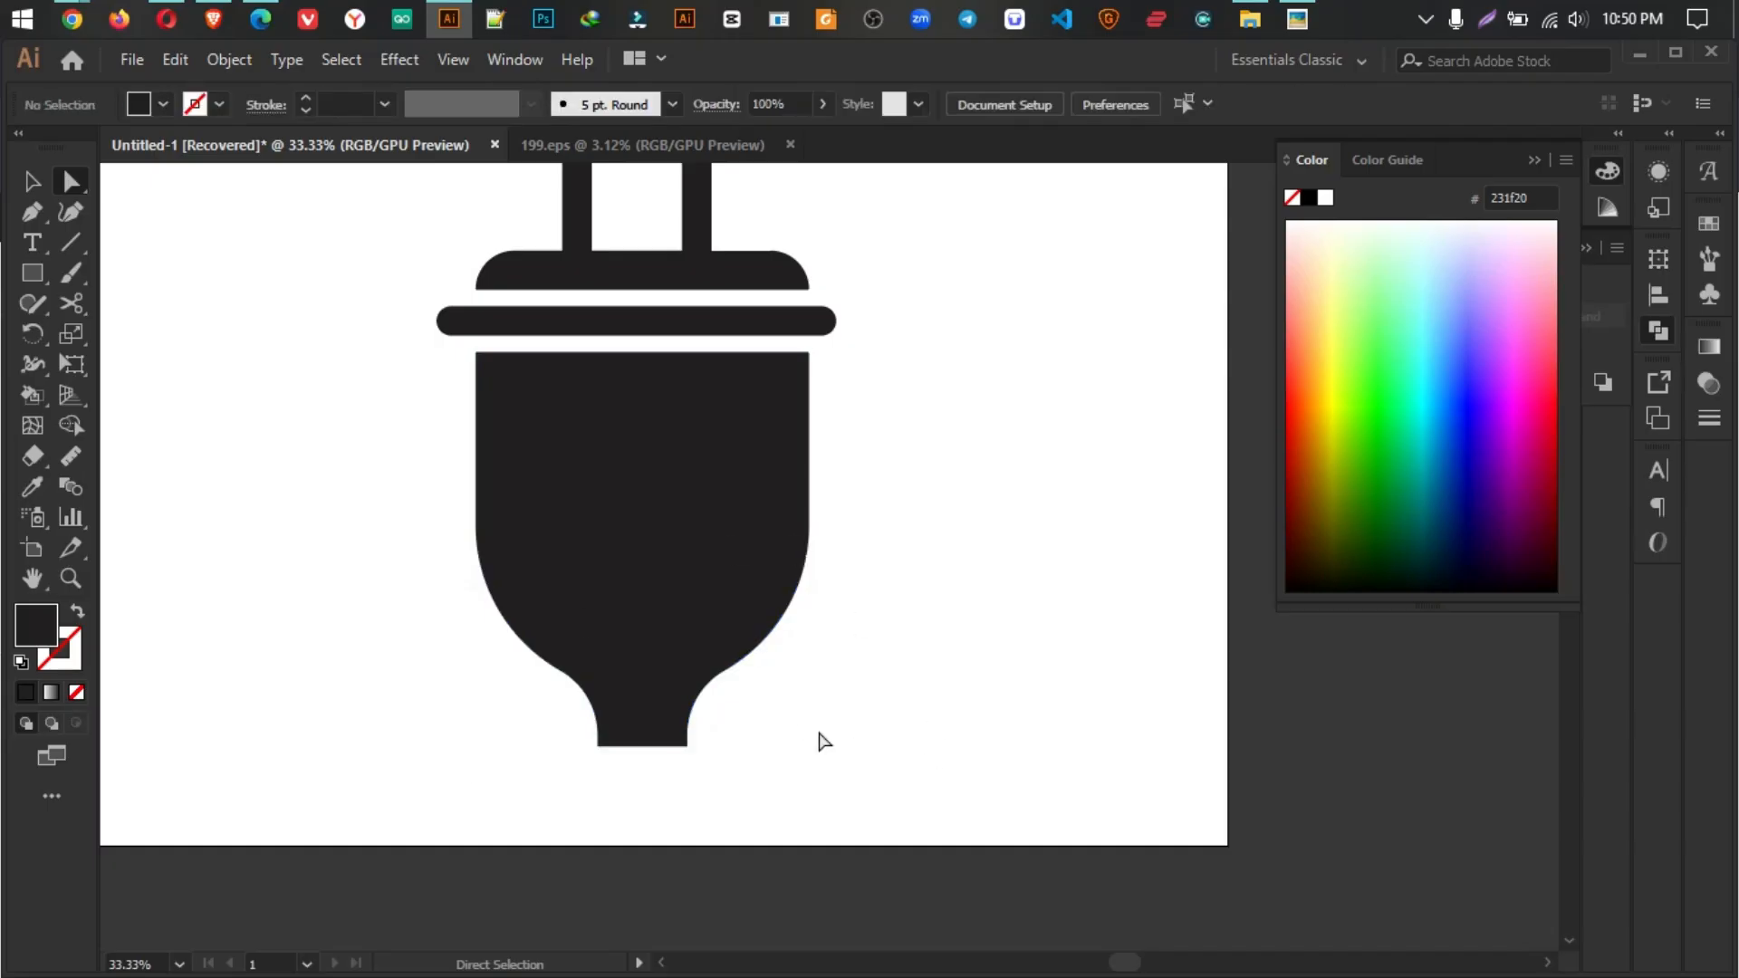
Step: Select the whole fourth plug and move it up the artboard to make room below the neck
{"action": "left_click", "coordinate": [27, 184]}
{"action": "scroll", "coordinate": [815, 634], "scroll_direction": "up", "scroll_amount": 1}
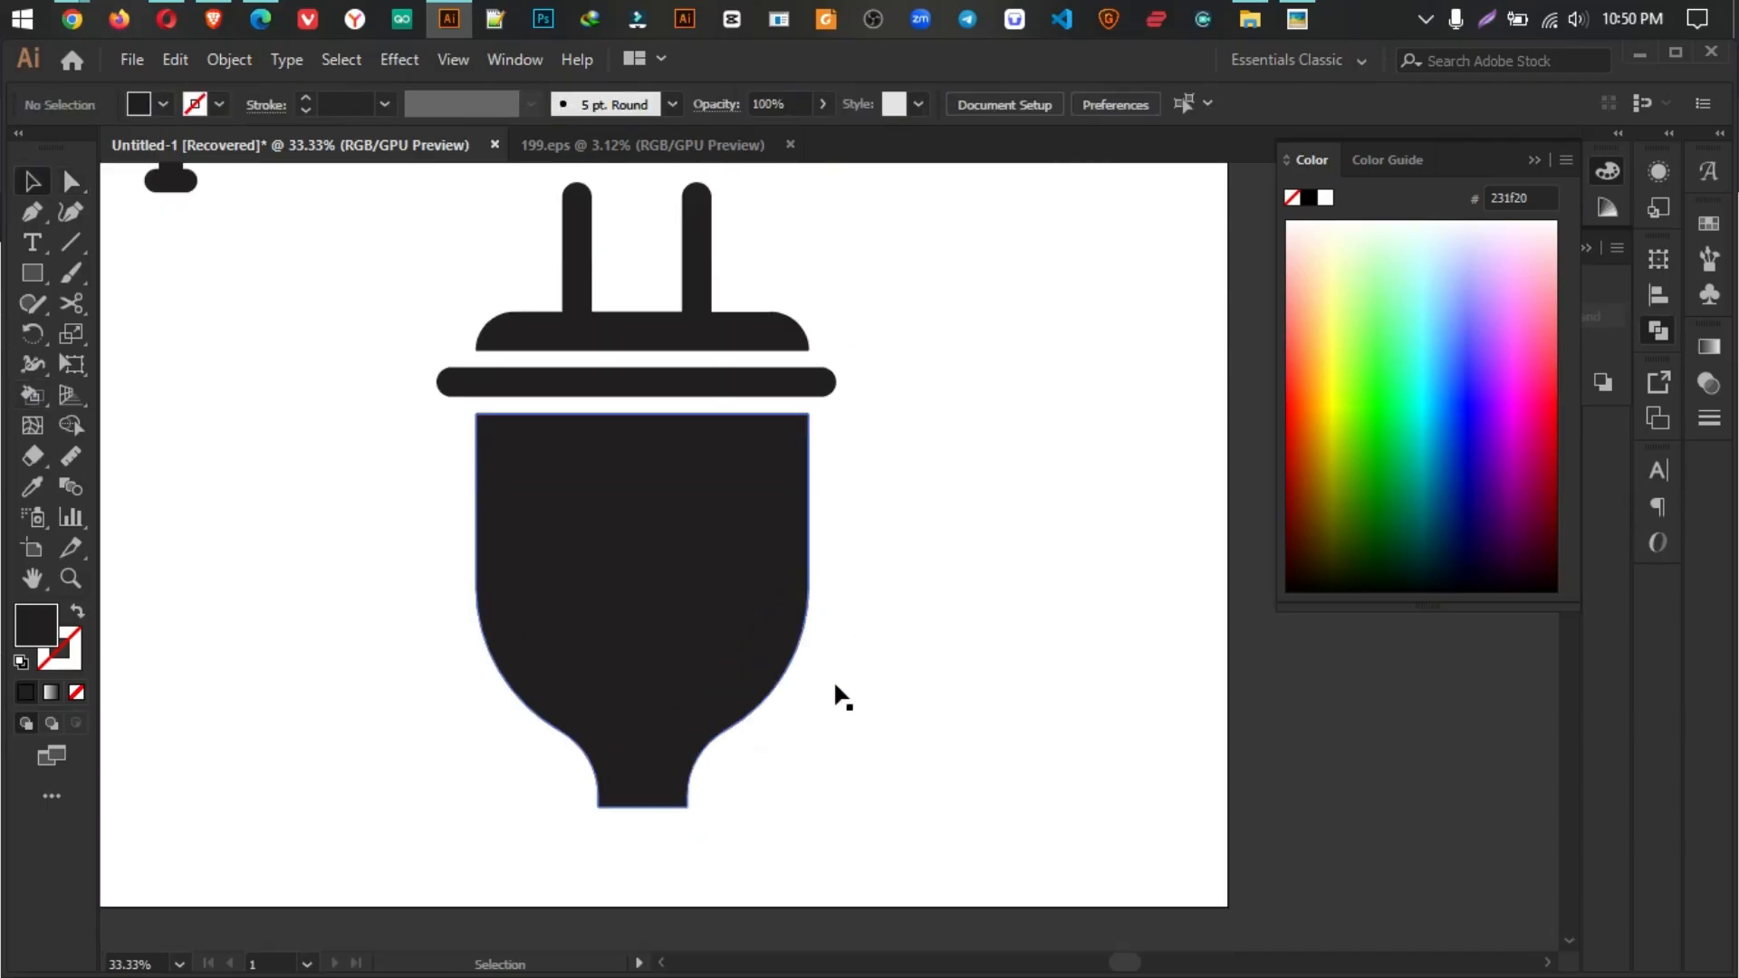
{"action": "left_click_drag", "start_coordinate": [868, 779], "coordinate": [424, 290]}
{"action": "left_click_drag", "start_coordinate": [595, 516], "coordinate": [588, 372]}
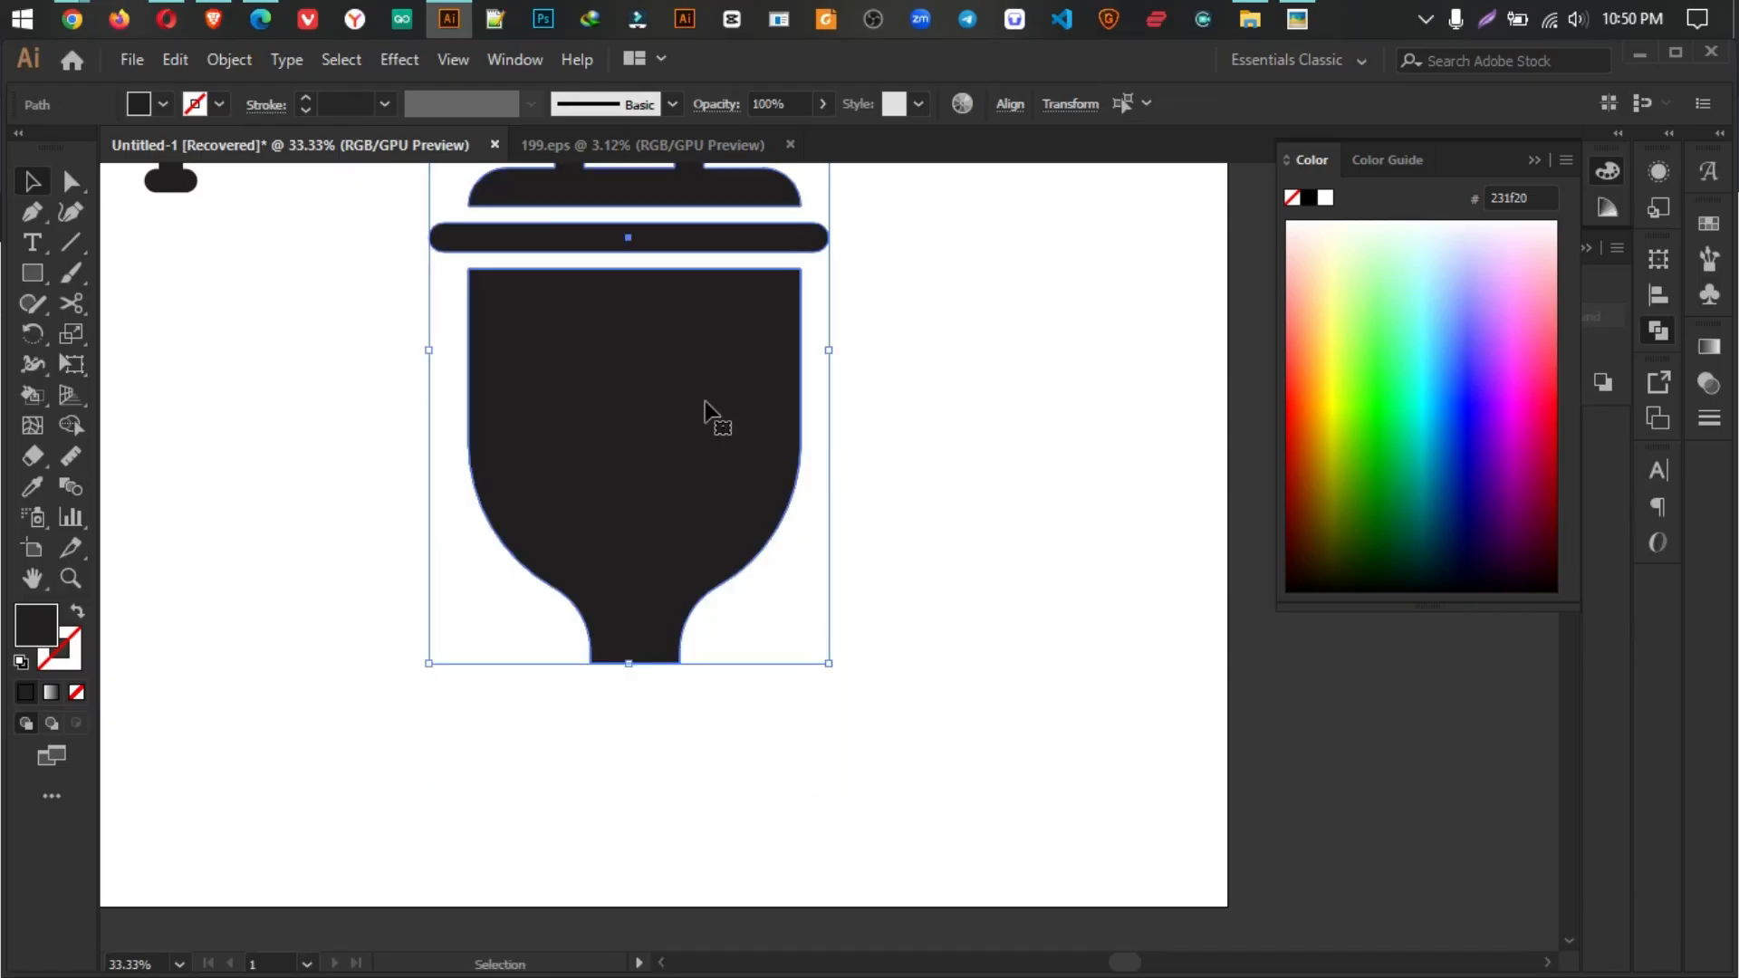
{"action": "key", "text": "ctrl+shift+a"}
Step: Draw a flat rectangle slightly wider than the neck just below it, and round its corners fully into a pill
{"action": "left_click", "coordinate": [30, 280]}
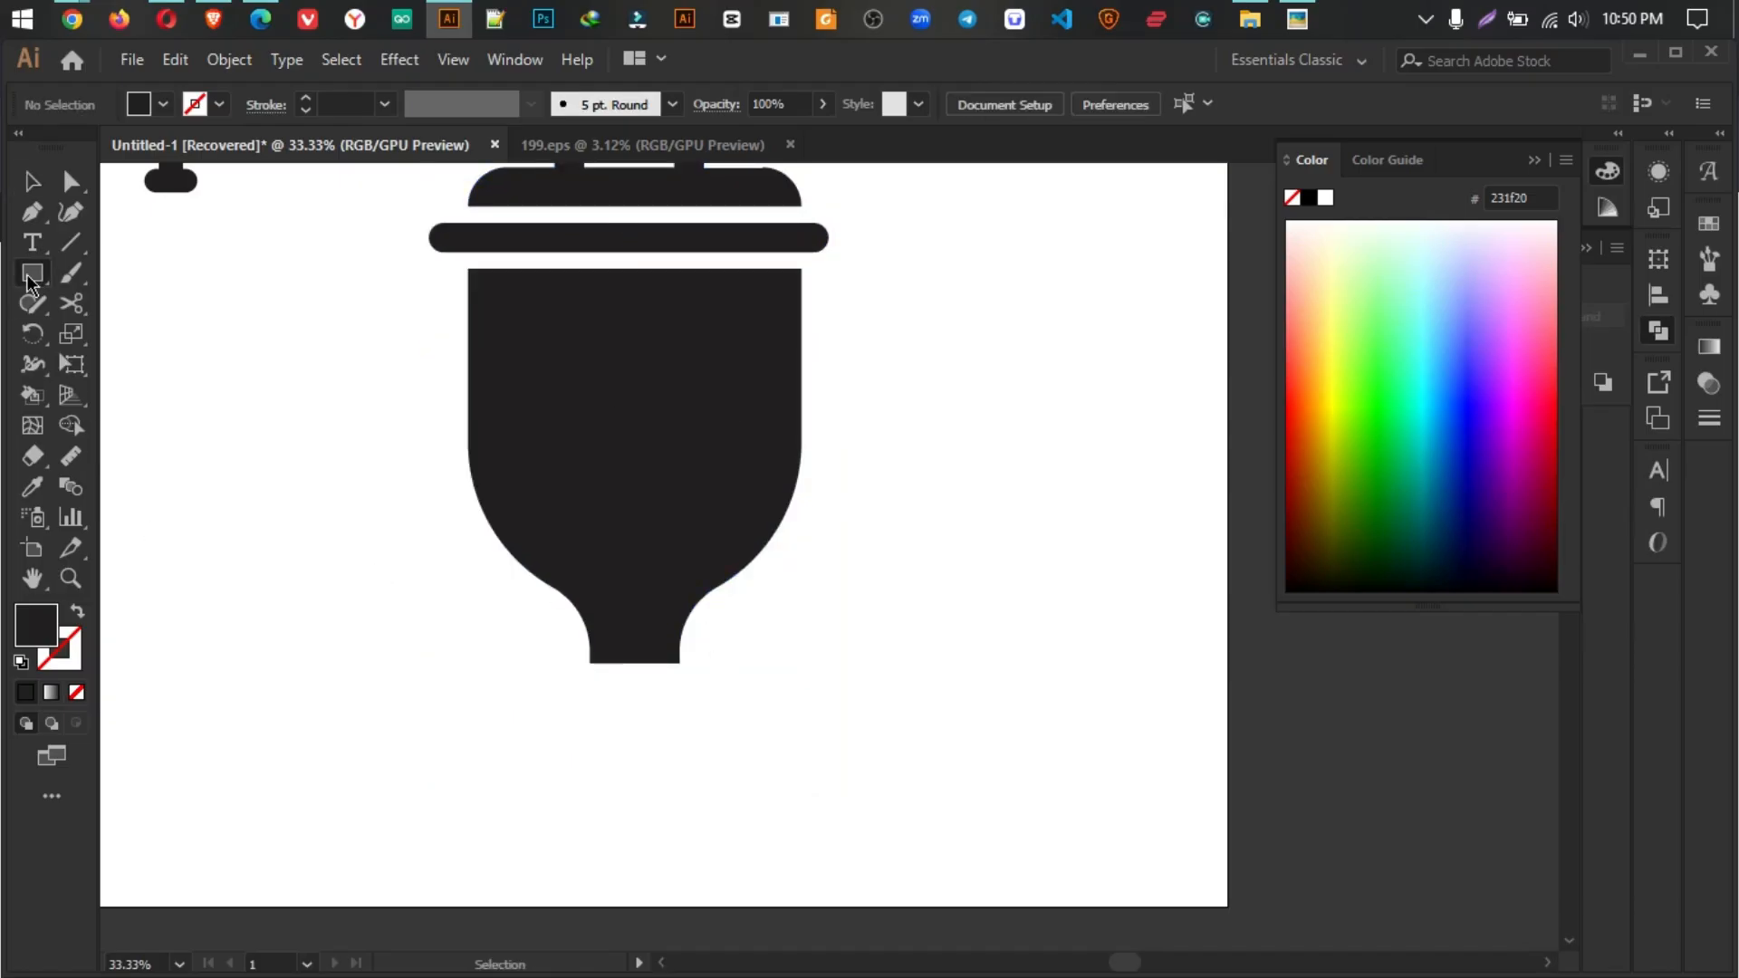
{"action": "scroll", "coordinate": [647, 695], "scroll_direction": "up", "scroll_amount": 1, "text": "alt"}
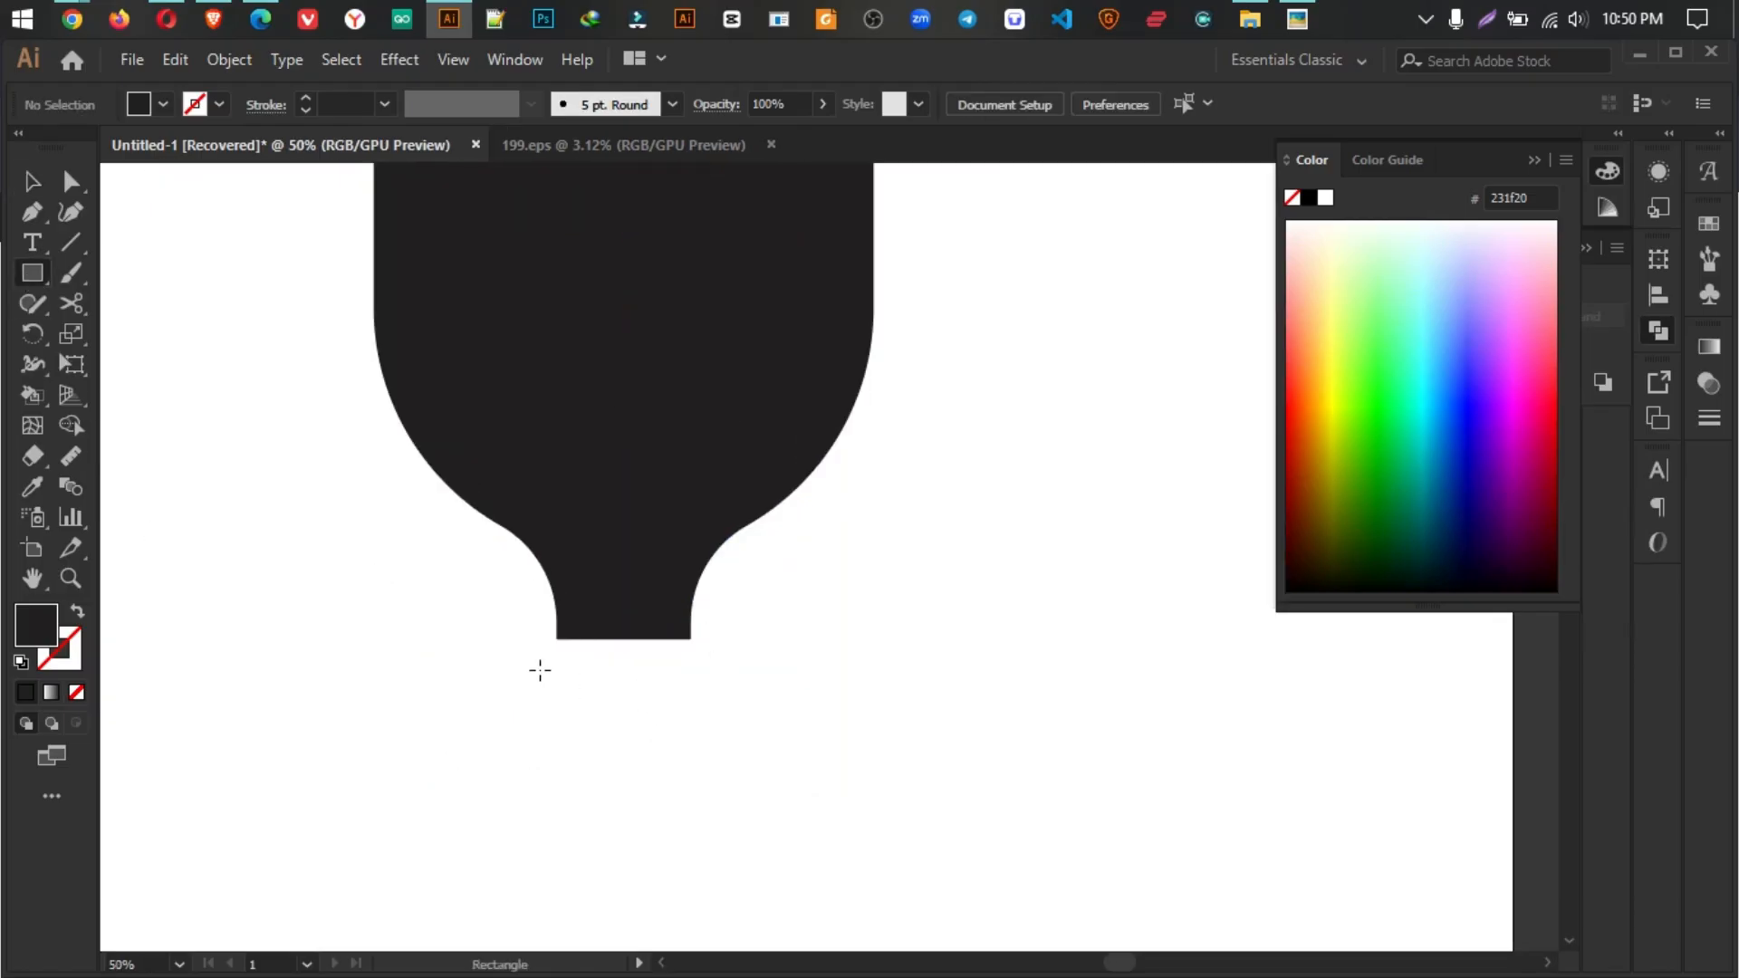
{"action": "left_click_drag", "start_coordinate": [540, 670], "coordinate": [710, 708]}
{"action": "key", "text": "v"}
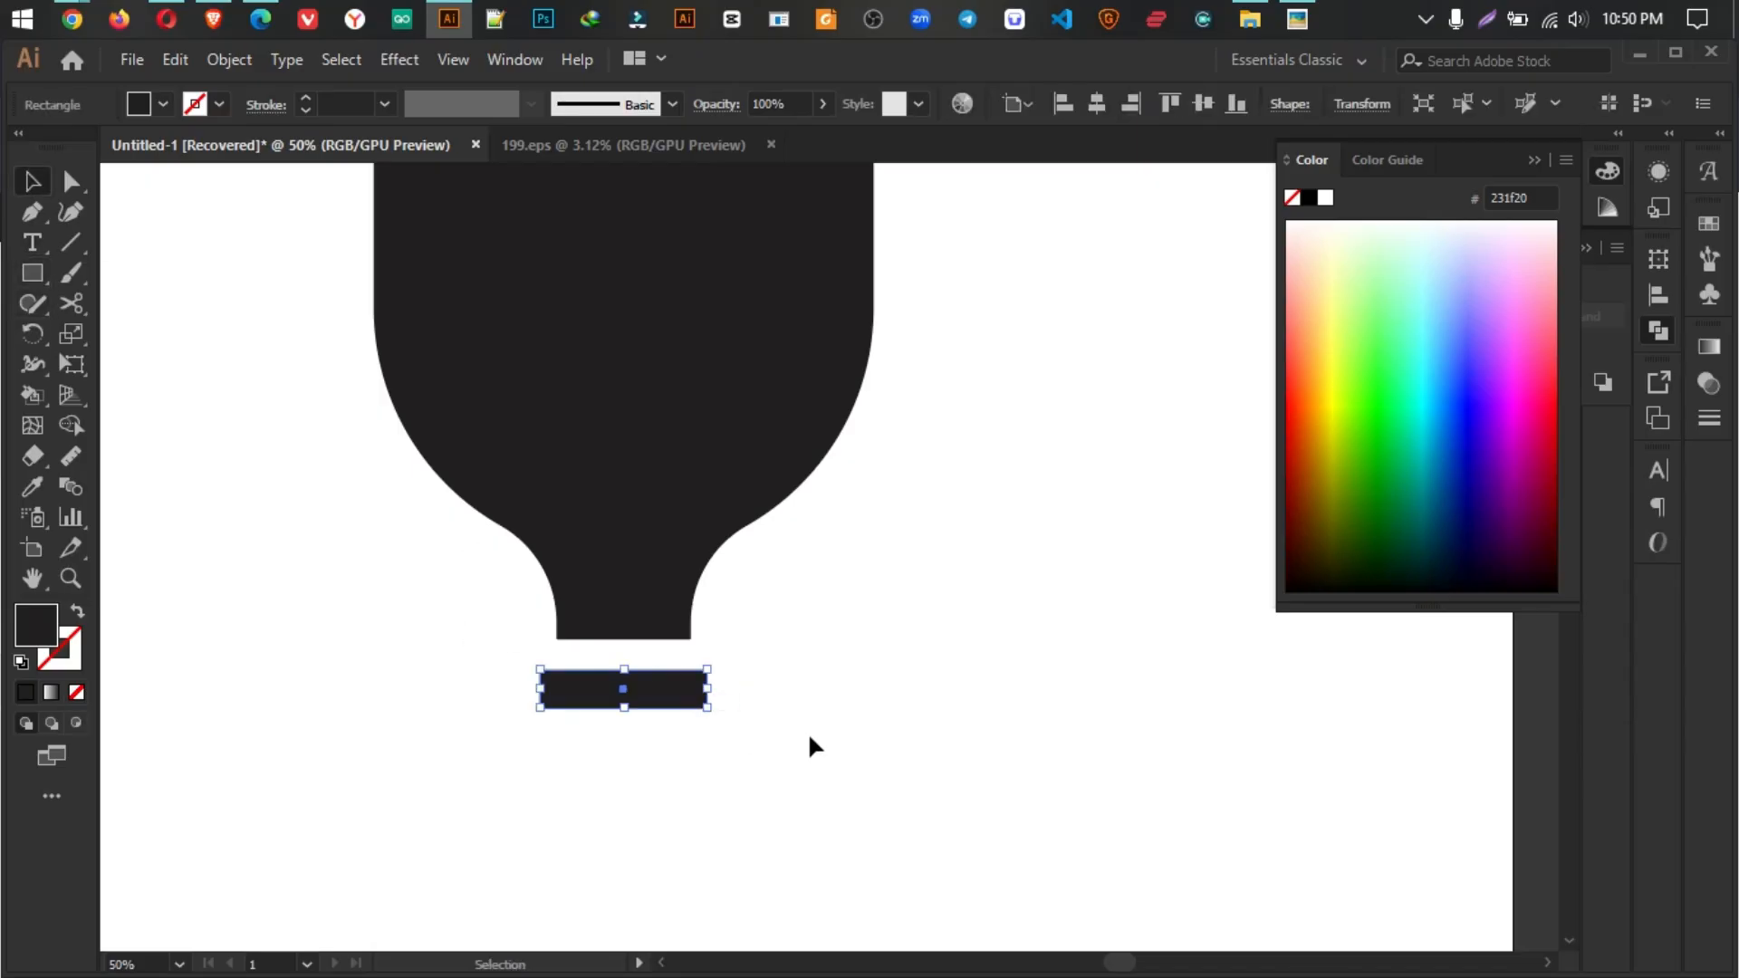
{"action": "scroll", "coordinate": [659, 692], "scroll_direction": "up", "scroll_amount": 3, "text": "alt"}
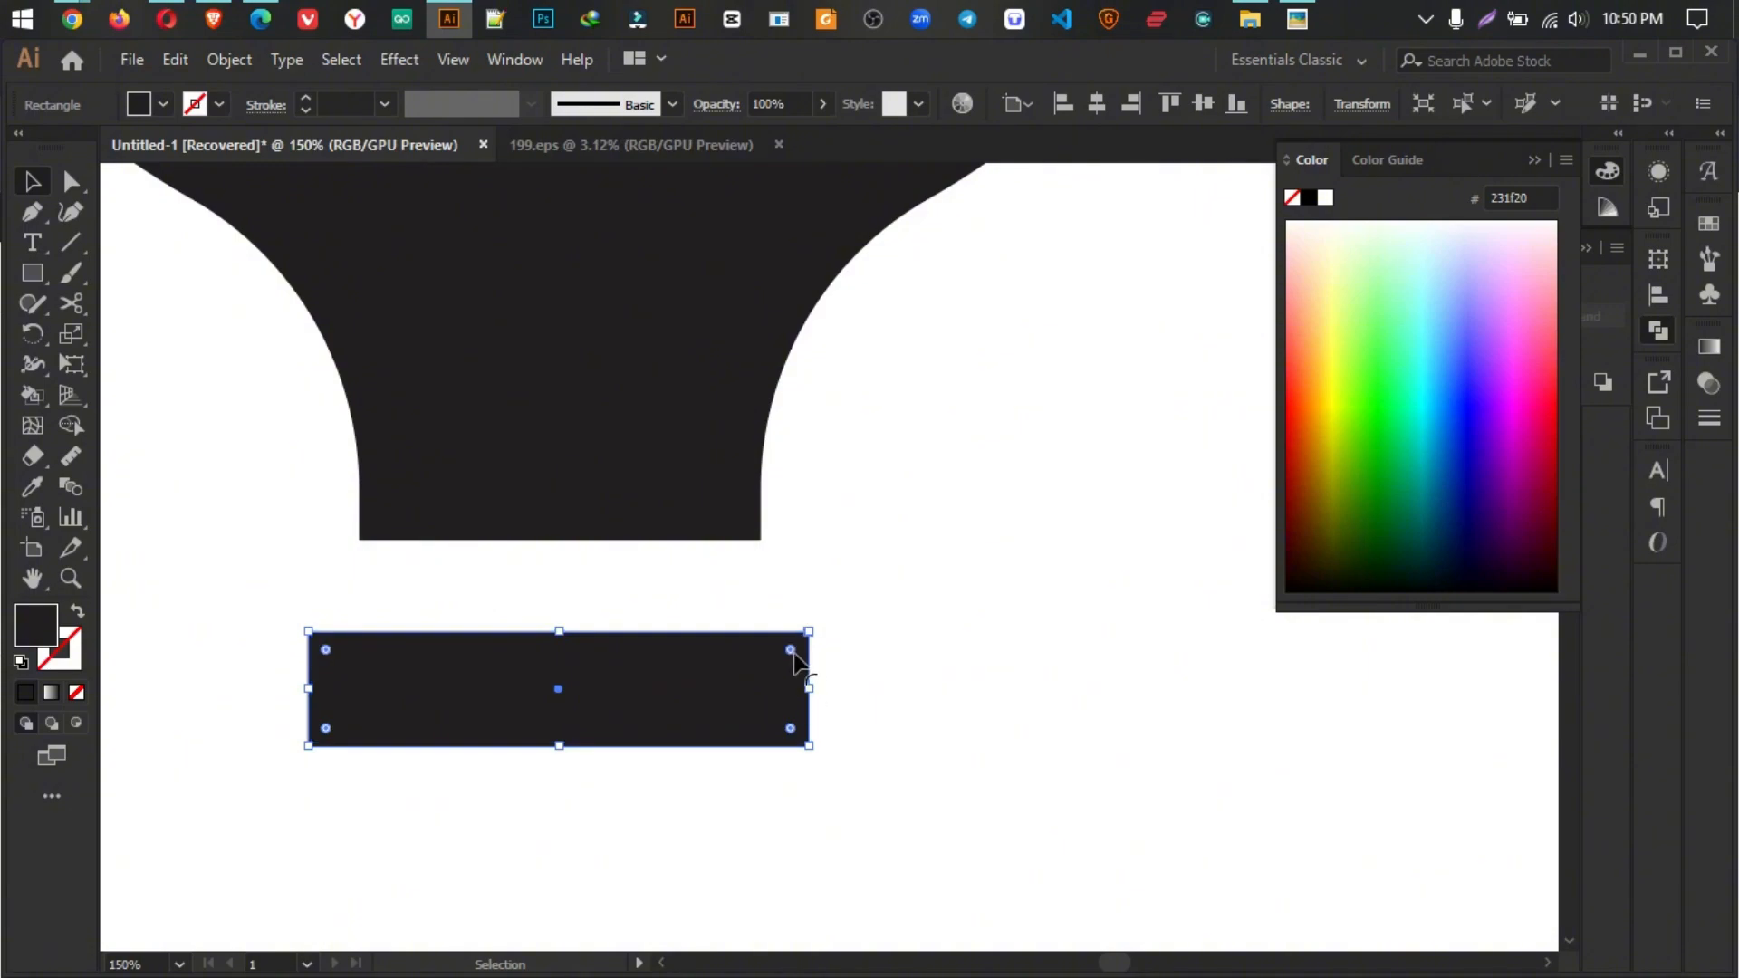
{"action": "left_click_drag", "start_coordinate": [795, 651], "coordinate": [631, 735]}
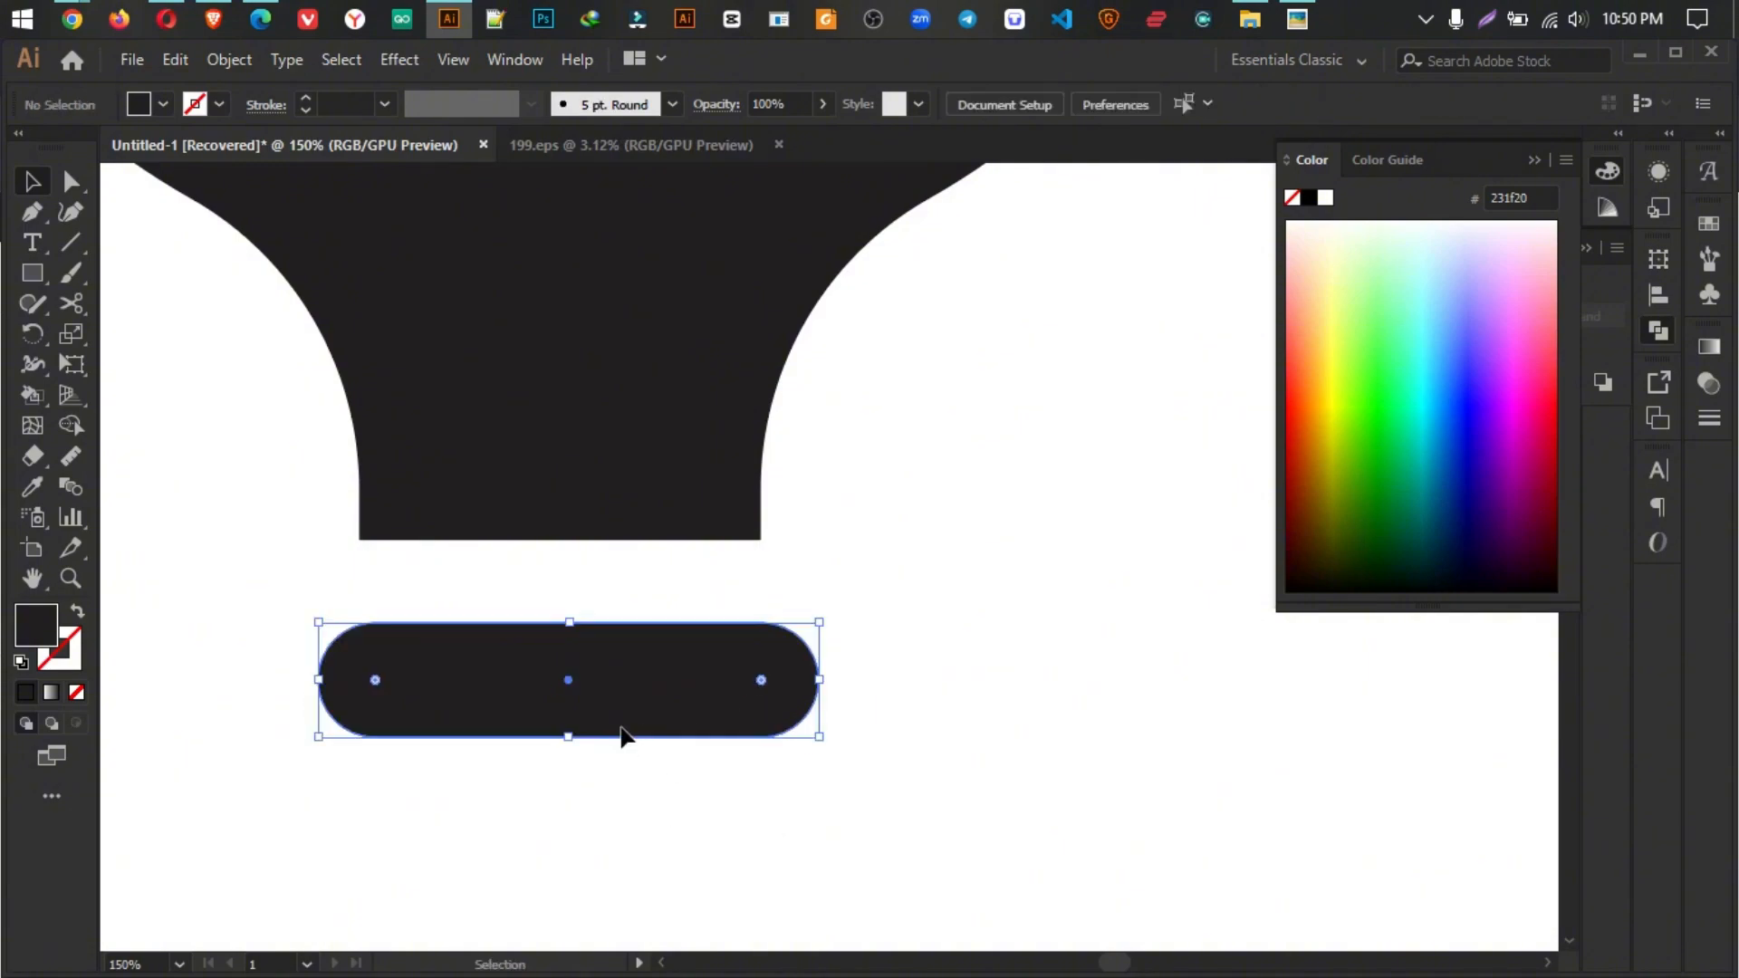
{"action": "key", "text": "a"}
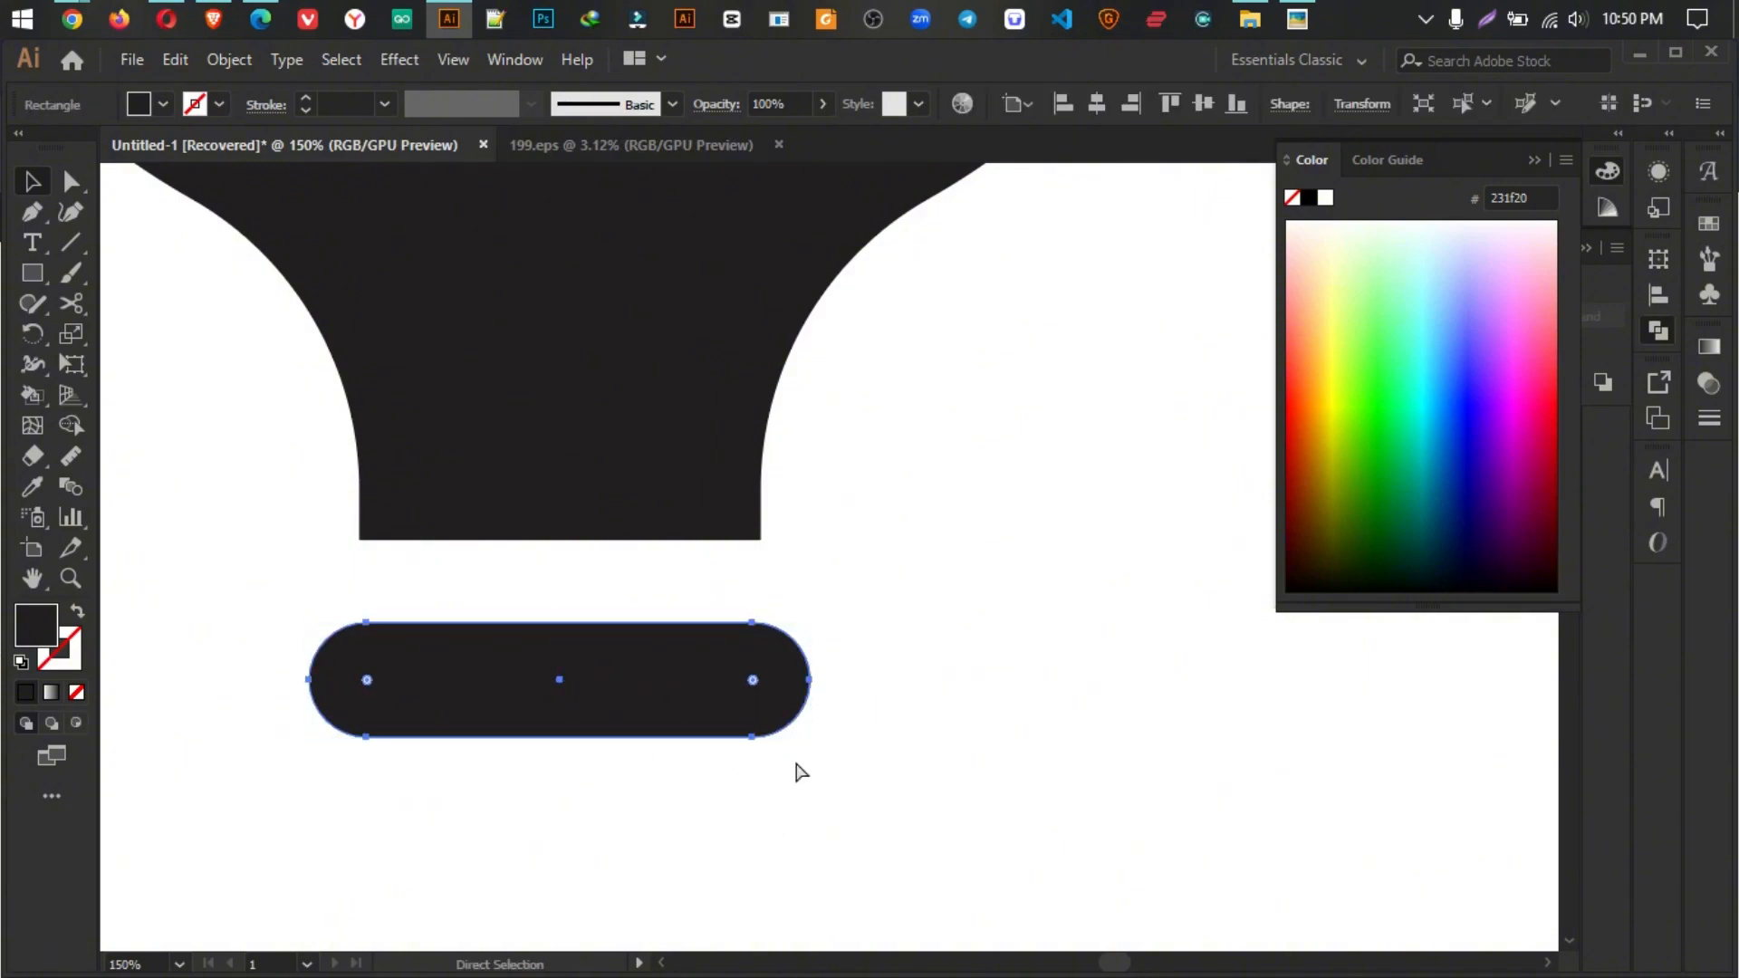
Step: Make an upright copy of the pill, rotated 90 degrees, and centre it on the horizontal one so it extends below
{"action": "scroll", "coordinate": [782, 724], "scroll_direction": "down", "scroll_amount": 3}
{"action": "key", "text": "v"}
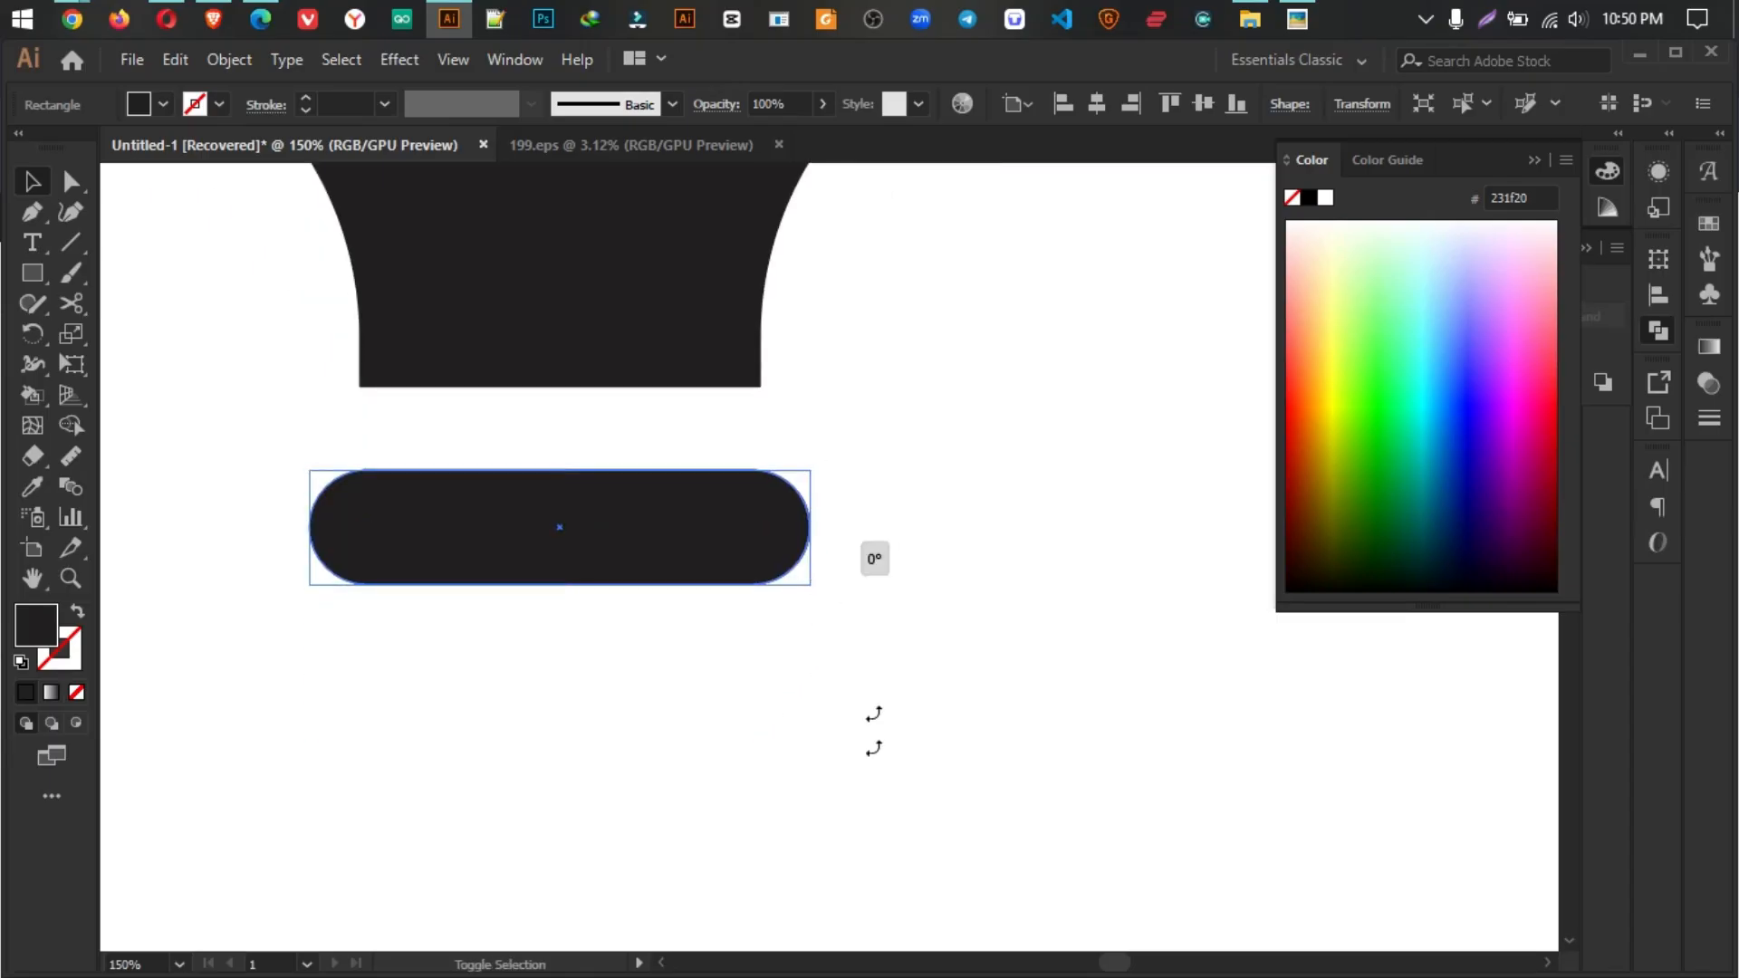
{"action": "left_click_drag", "start_coordinate": [874, 555], "coordinate": [647, 942]}
{"action": "left_click_drag", "start_coordinate": [587, 636], "coordinate": [562, 731]}
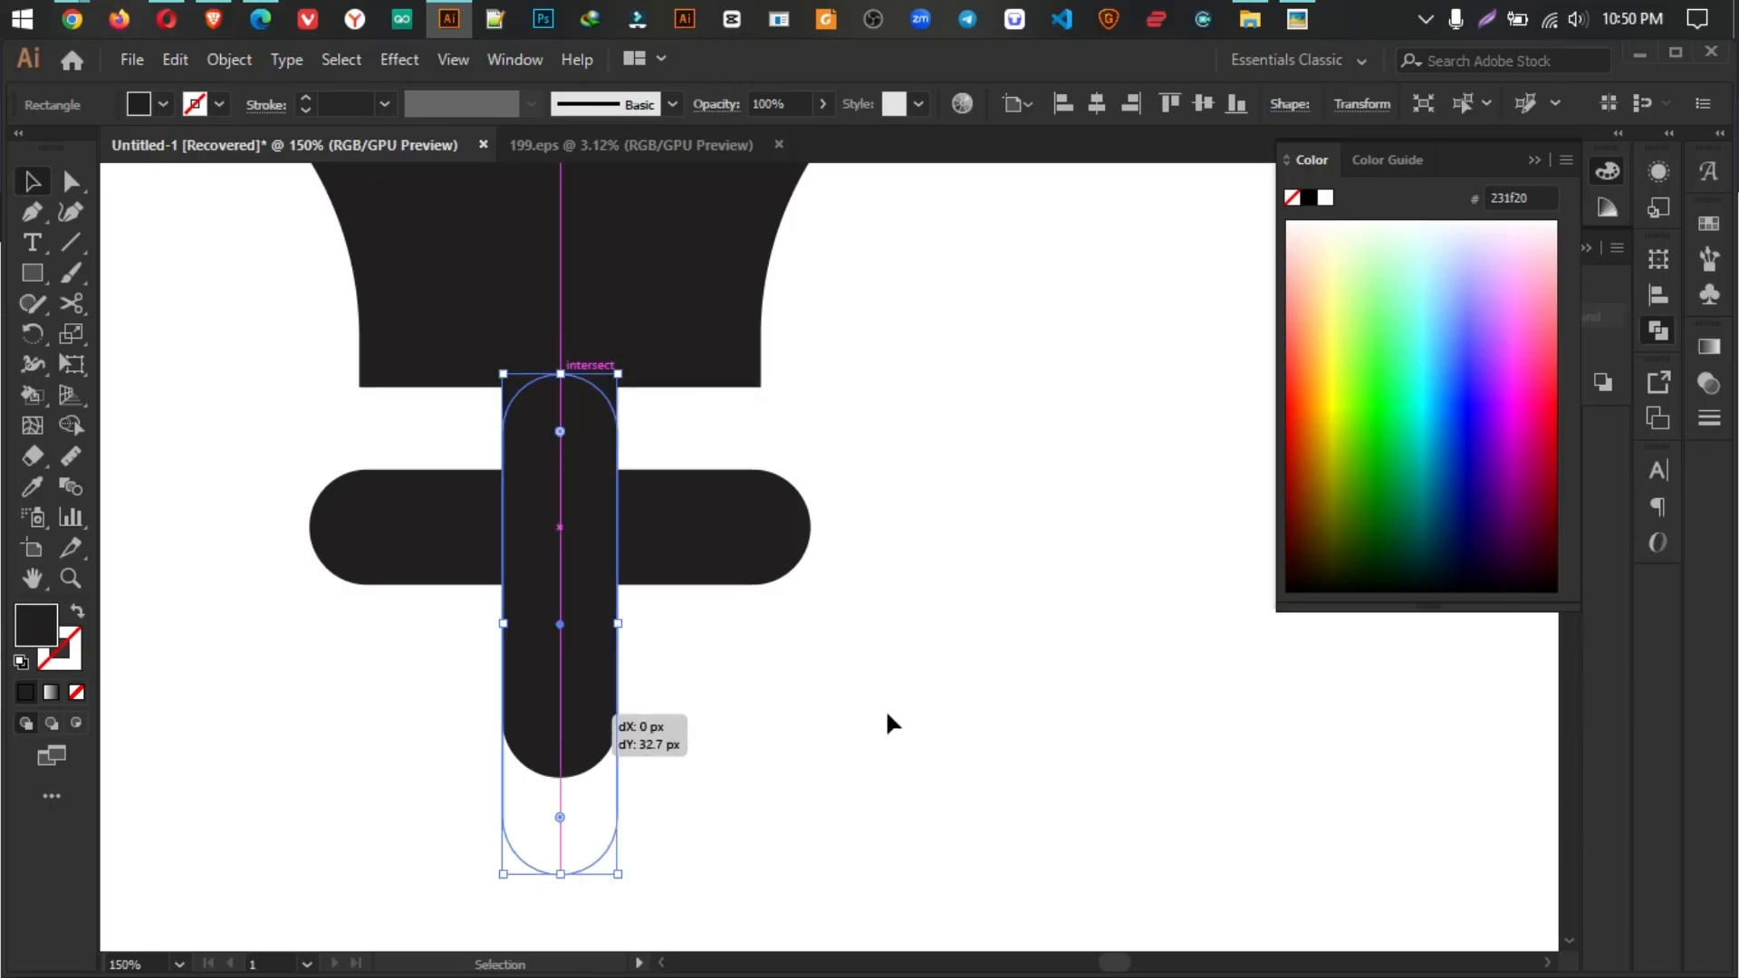
{"action": "left_click_drag", "start_coordinate": [888, 722], "coordinate": [385, 467]}
{"action": "left_click", "coordinate": [862, 659]}
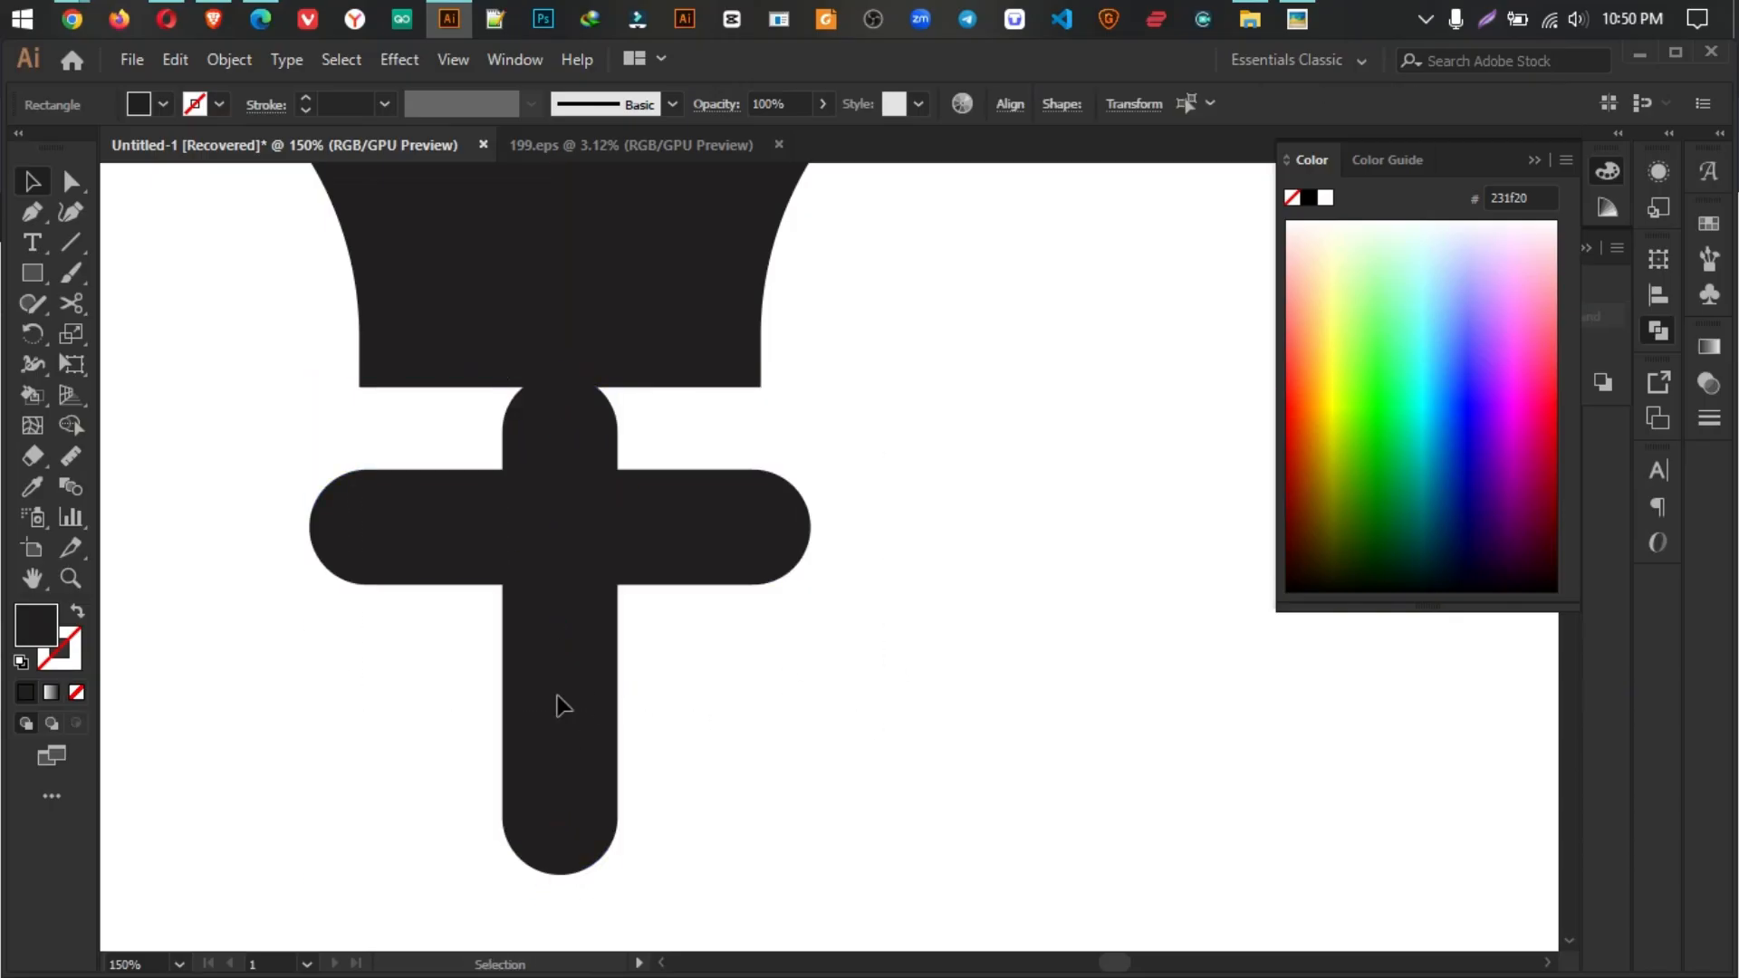
{"action": "left_click_drag", "start_coordinate": [555, 703], "coordinate": [54, 441]}
Step: Use Shape Builder to remove the upright pill's part above the horizontal bar and merge the rest into a T shape
{"action": "left_click", "coordinate": [792, 610]}
{"action": "left_click", "coordinate": [69, 425]}
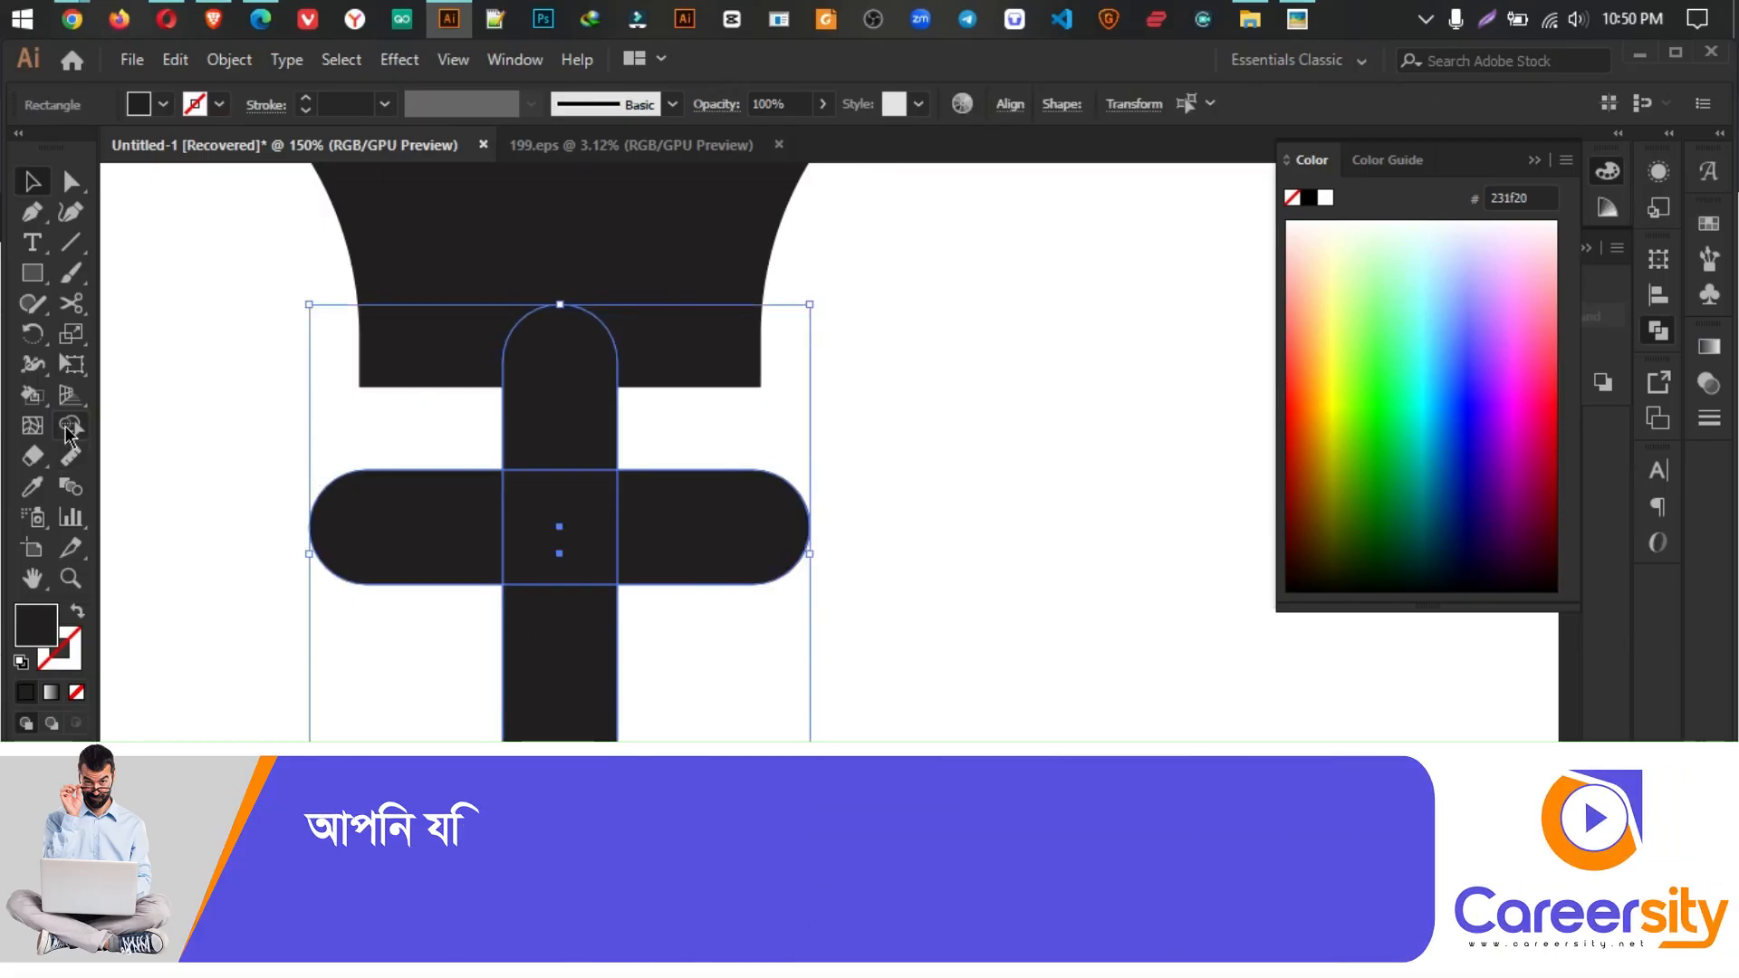
{"action": "left_click", "coordinate": [563, 408], "text": "alt"}
{"action": "mouse_move", "coordinate": [679, 555]}
{"action": "left_mouse_down"}
{"action": "mouse_move", "coordinate": [462, 539]}
{"action": "mouse_move", "coordinate": [587, 616]}
{"action": "left_mouse_up"}
{"action": "scroll", "coordinate": [705, 476], "scroll_direction": "down", "scroll_amount": 5}
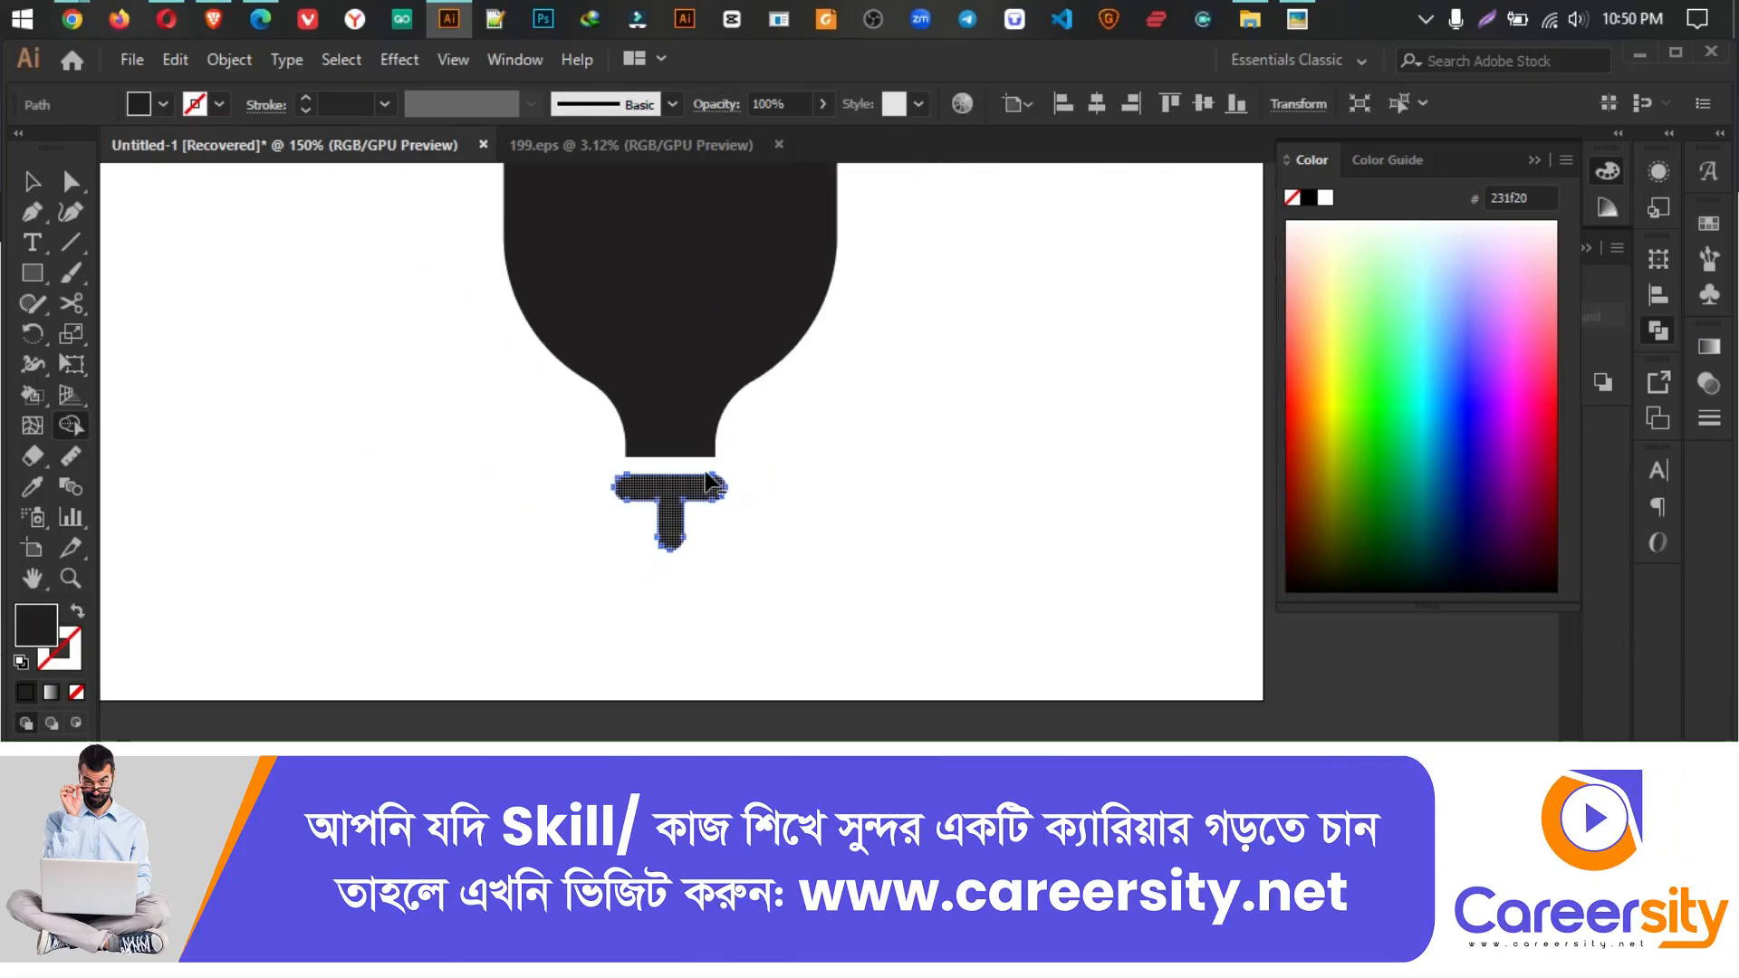
{"action": "scroll", "coordinate": [817, 514], "scroll_direction": "up", "scroll_amount": 4}
{"action": "left_click", "coordinate": [41, 186]}
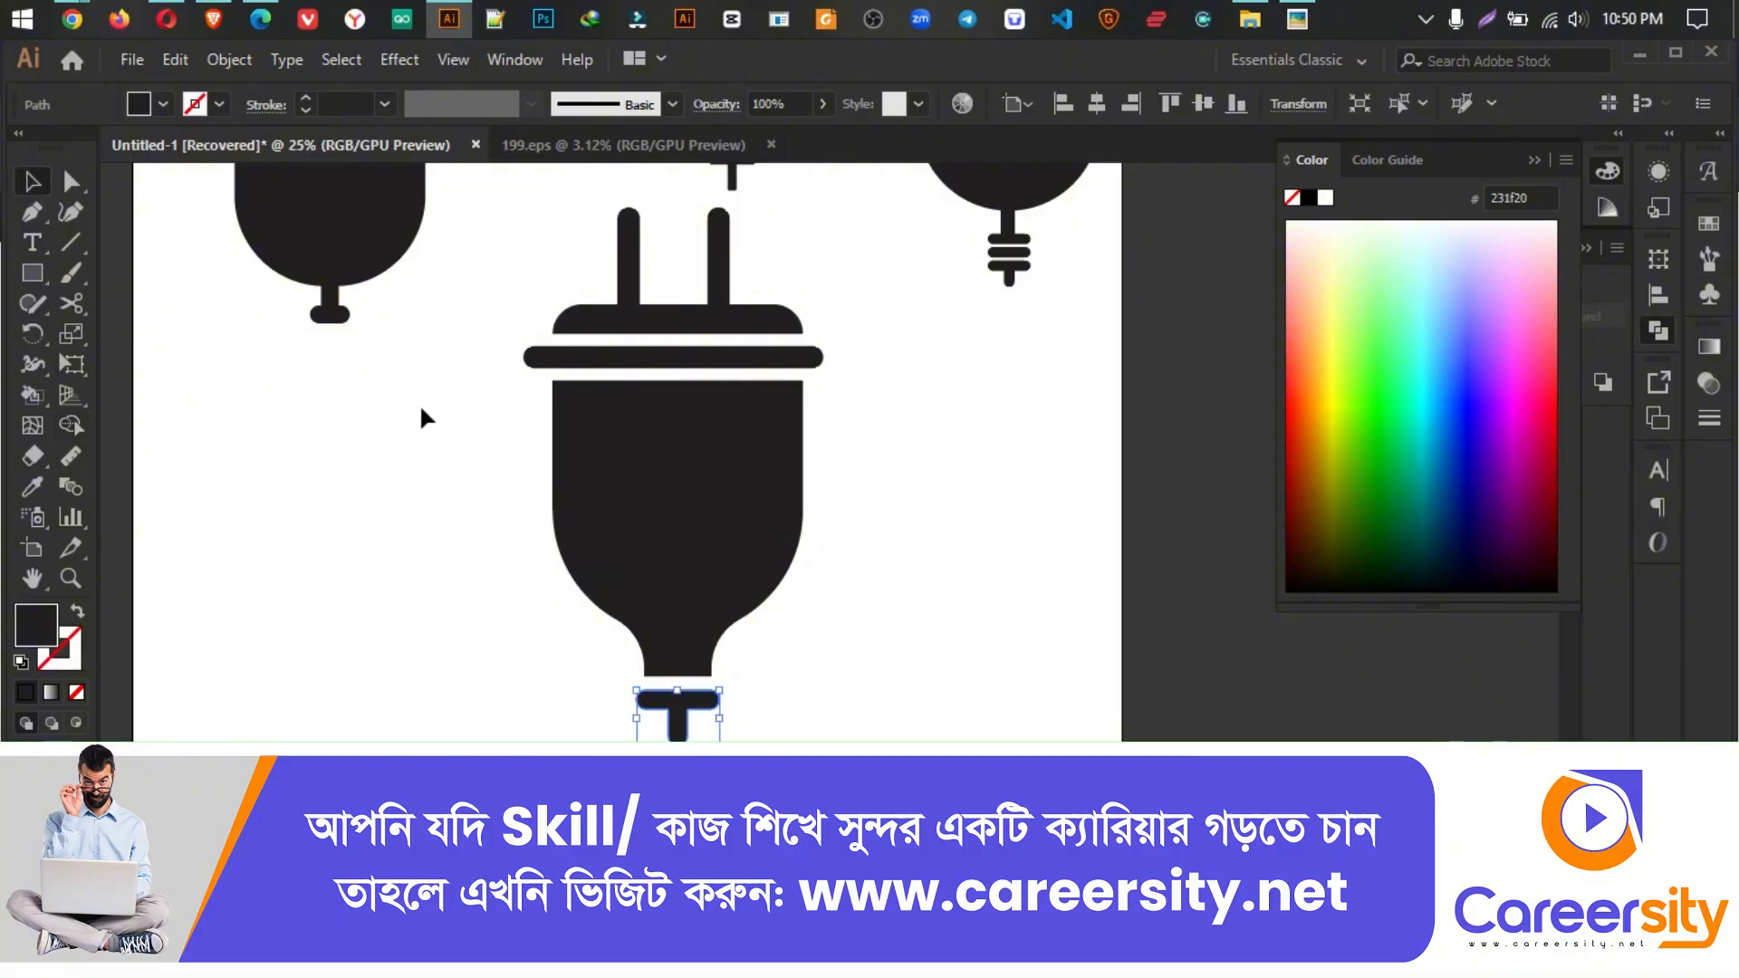
{"action": "left_click", "coordinate": [862, 700]}
{"action": "scroll", "coordinate": [863, 700], "scroll_direction": "up", "scroll_amount": 2}
{"action": "left_click", "coordinate": [535, 421]}
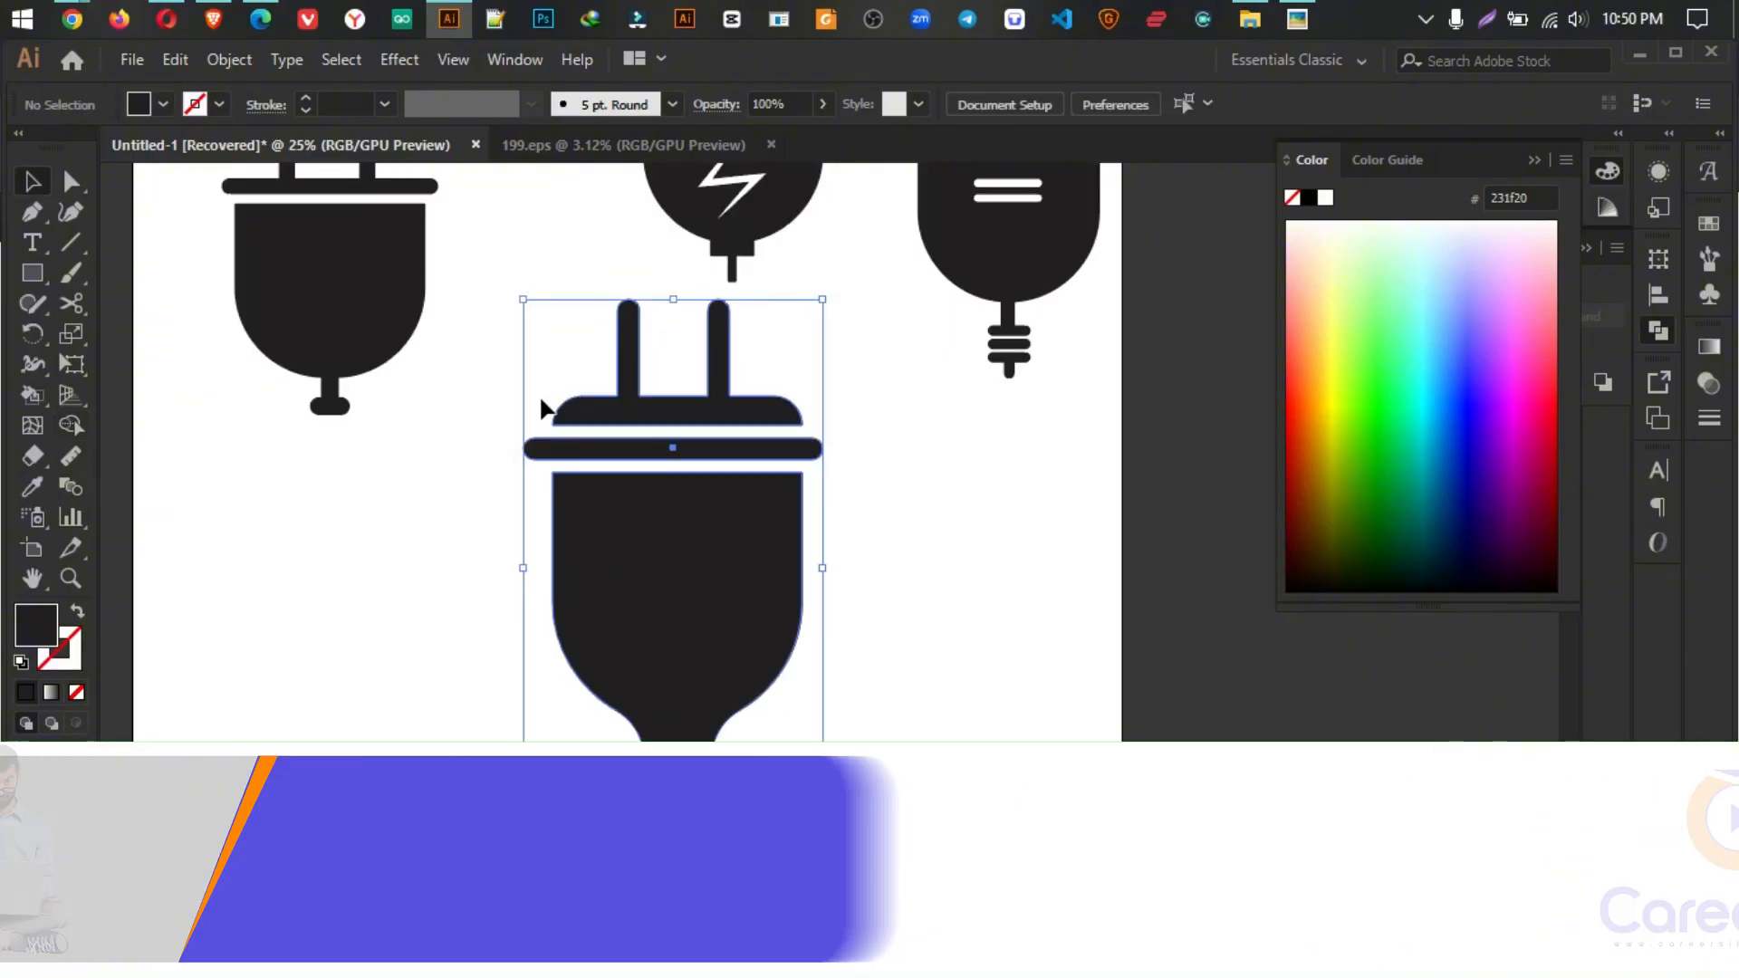
{"action": "scroll", "coordinate": [675, 453], "scroll_direction": "down", "scroll_amount": 1}
{"action": "scroll", "coordinate": [866, 580], "scroll_direction": "up", "scroll_amount": 1}
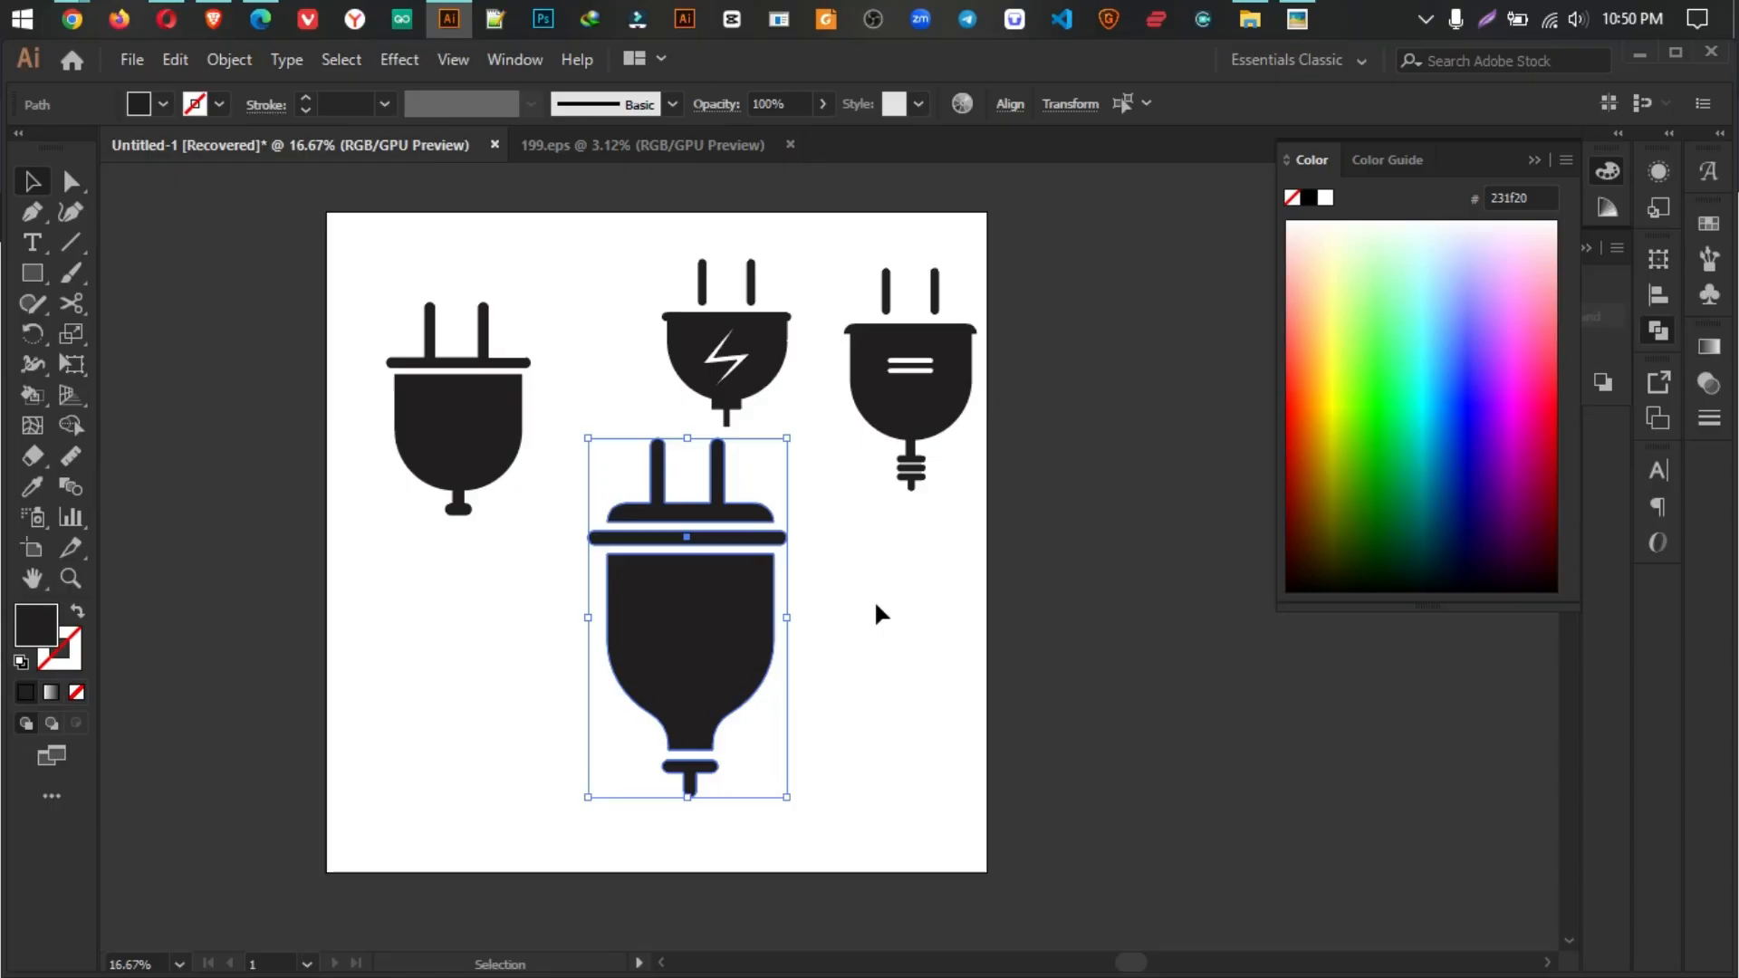
{"action": "left_click", "coordinate": [876, 606]}
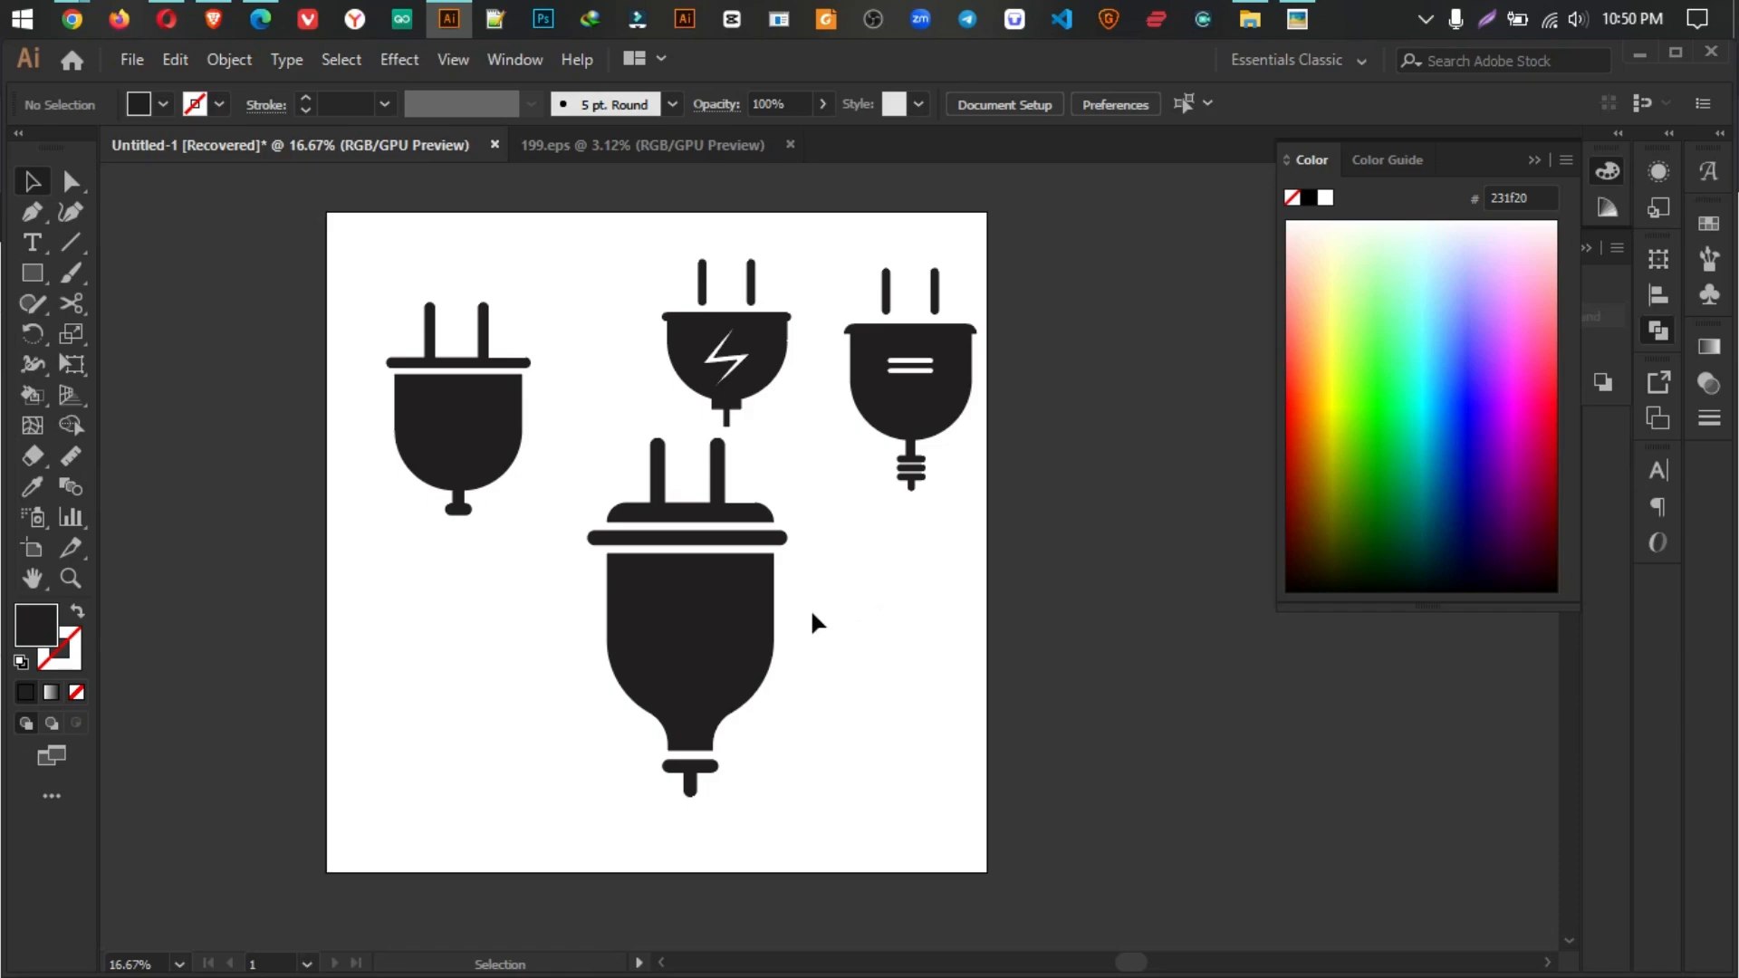
{"action": "left_click", "coordinate": [675, 607]}
{"action": "left_click_drag", "start_coordinate": [348, 261], "coordinate": [971, 668]}
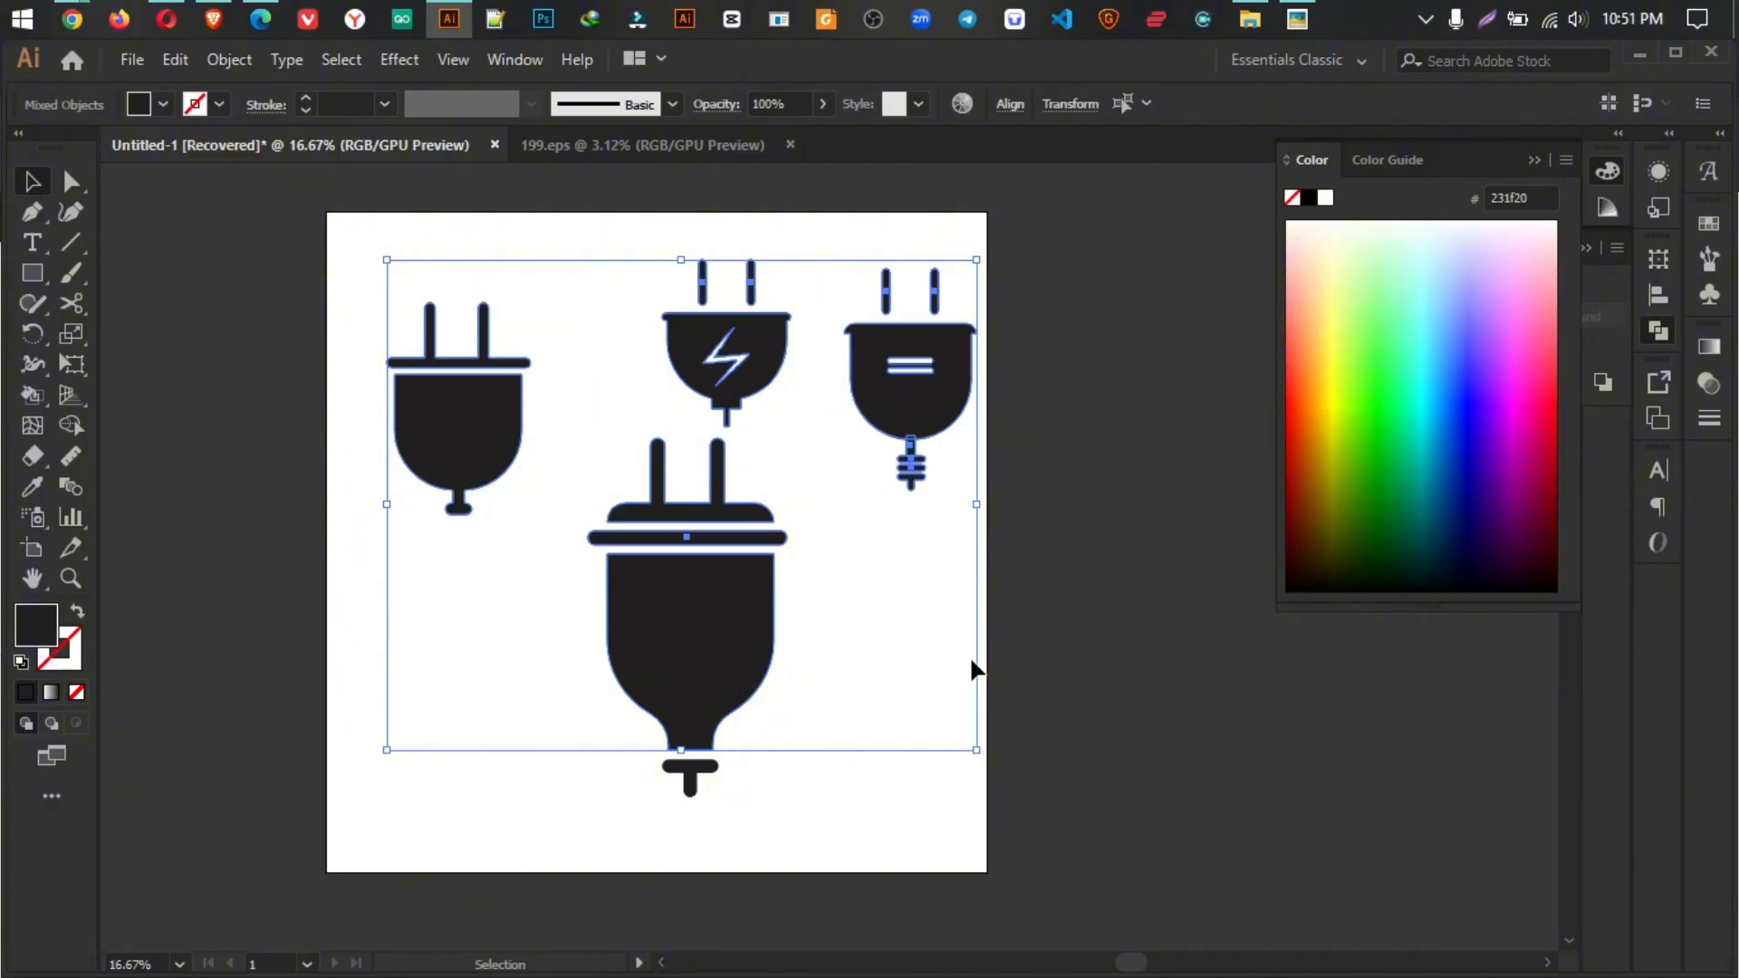
{"action": "left_click", "coordinate": [1426, 29]}
{"action": "right_click", "coordinate": [1336, 270]}
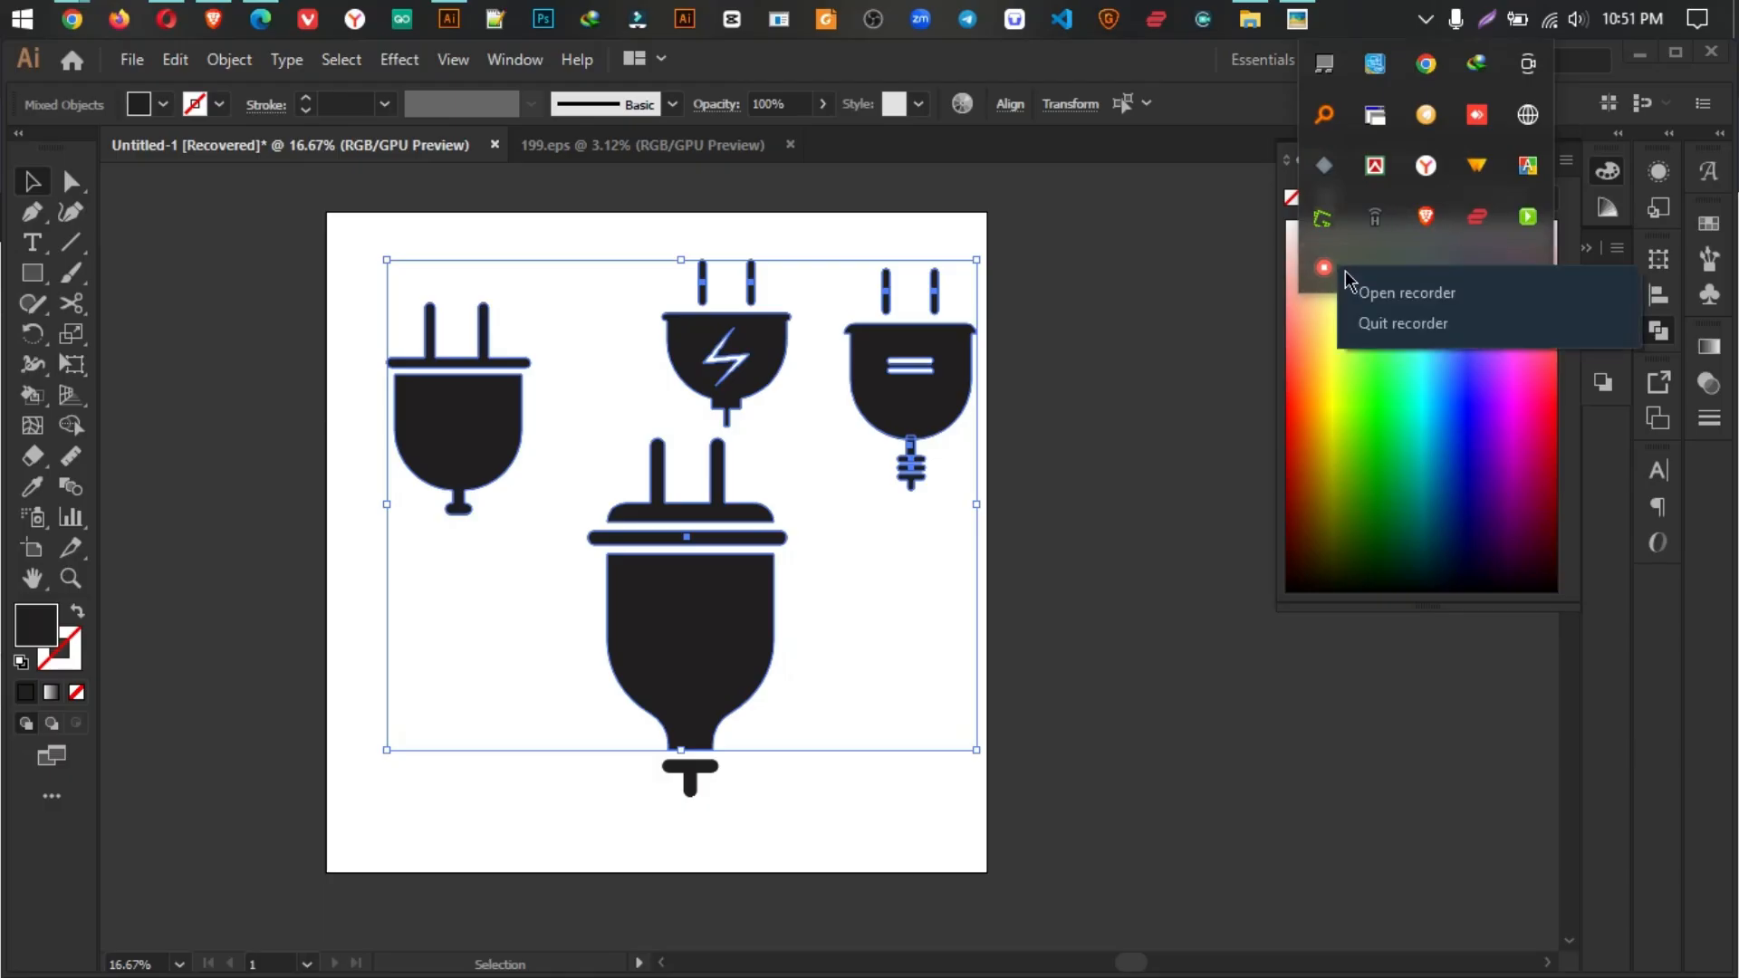